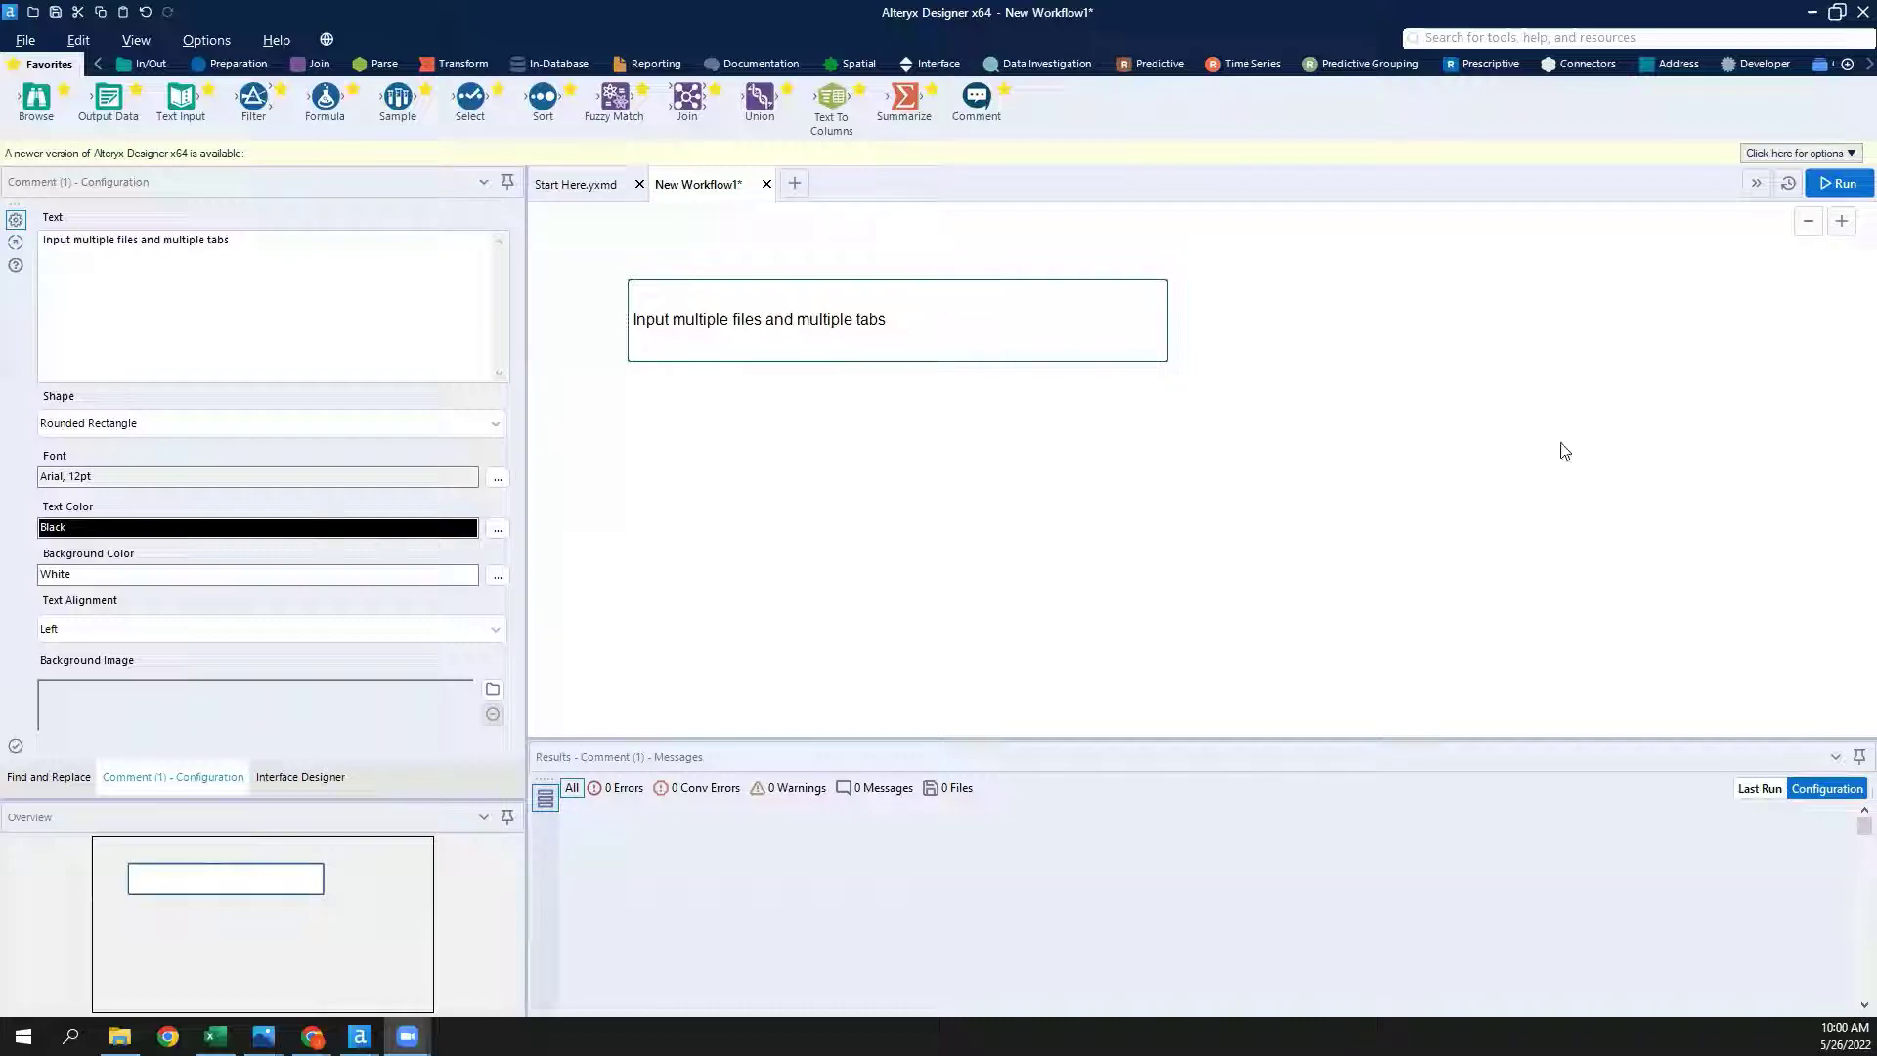
# Add a Directory tool to the canvas below the comment box.
pyautogui.click(684, 458)
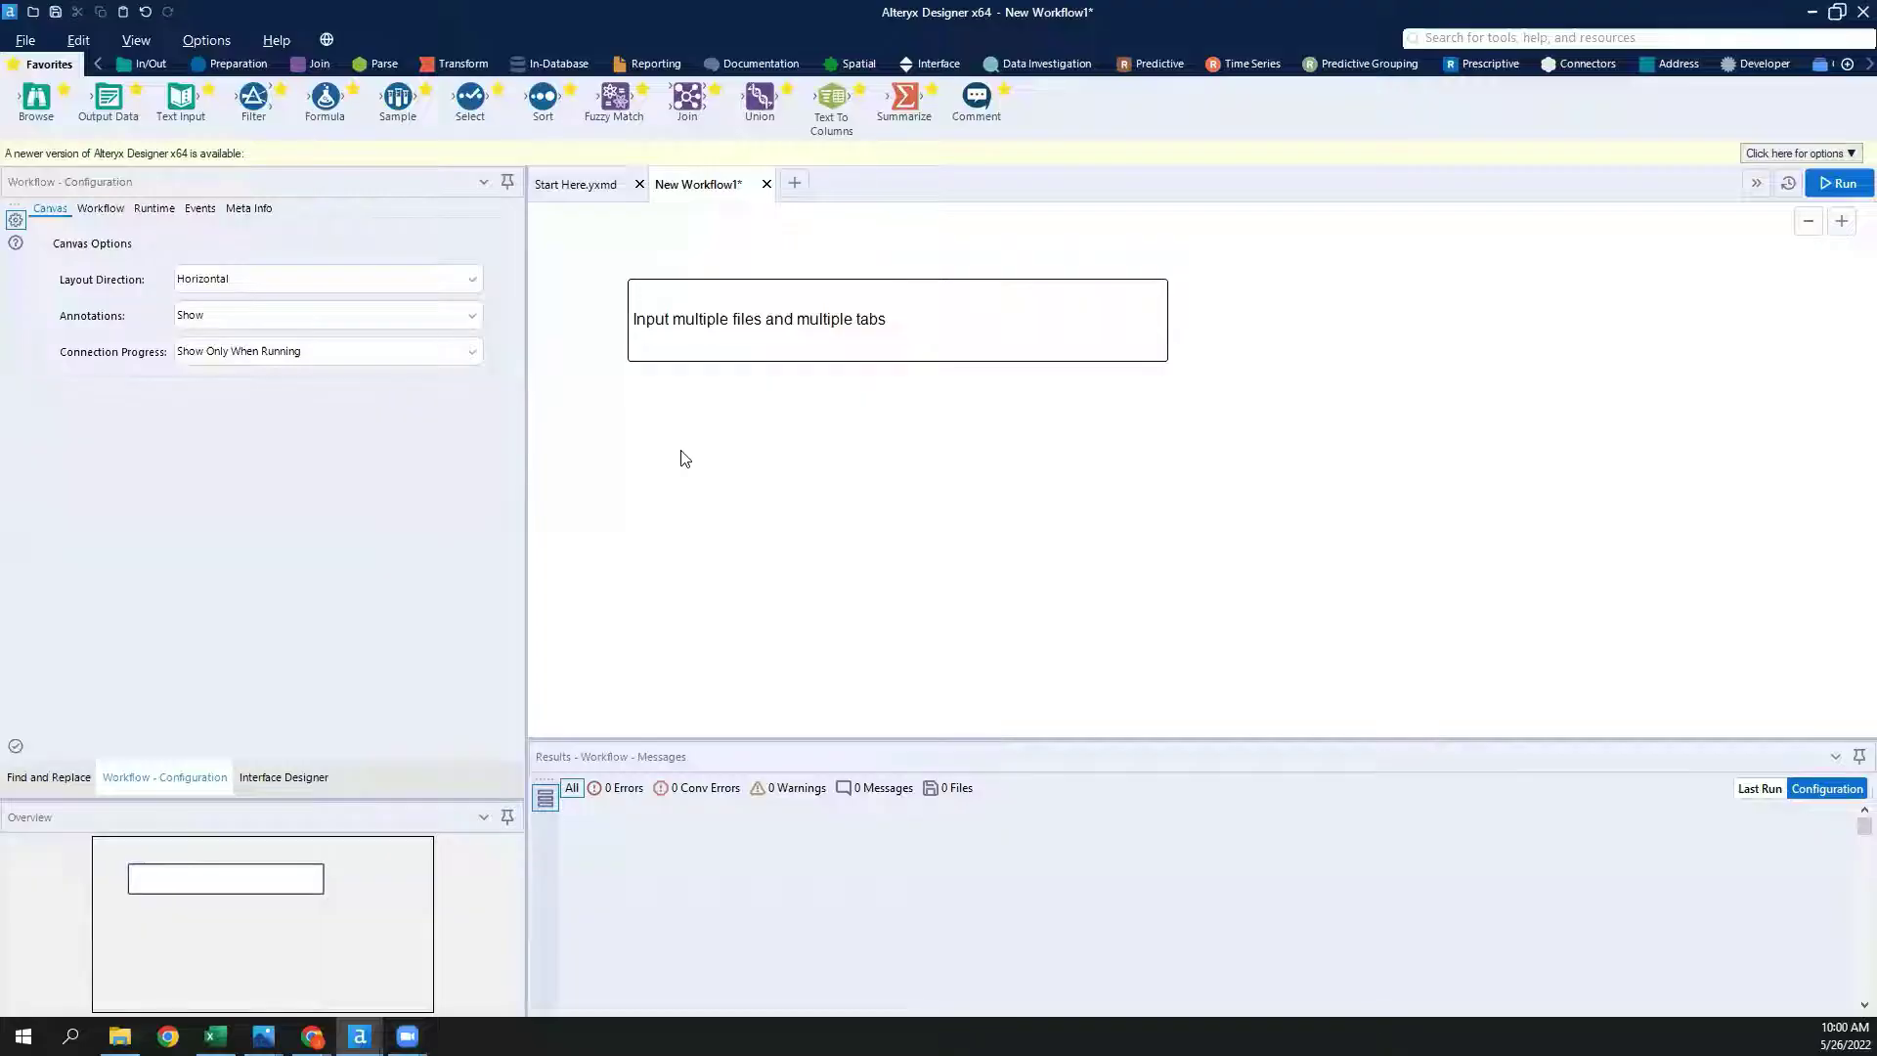
pyautogui.click(163, 73)
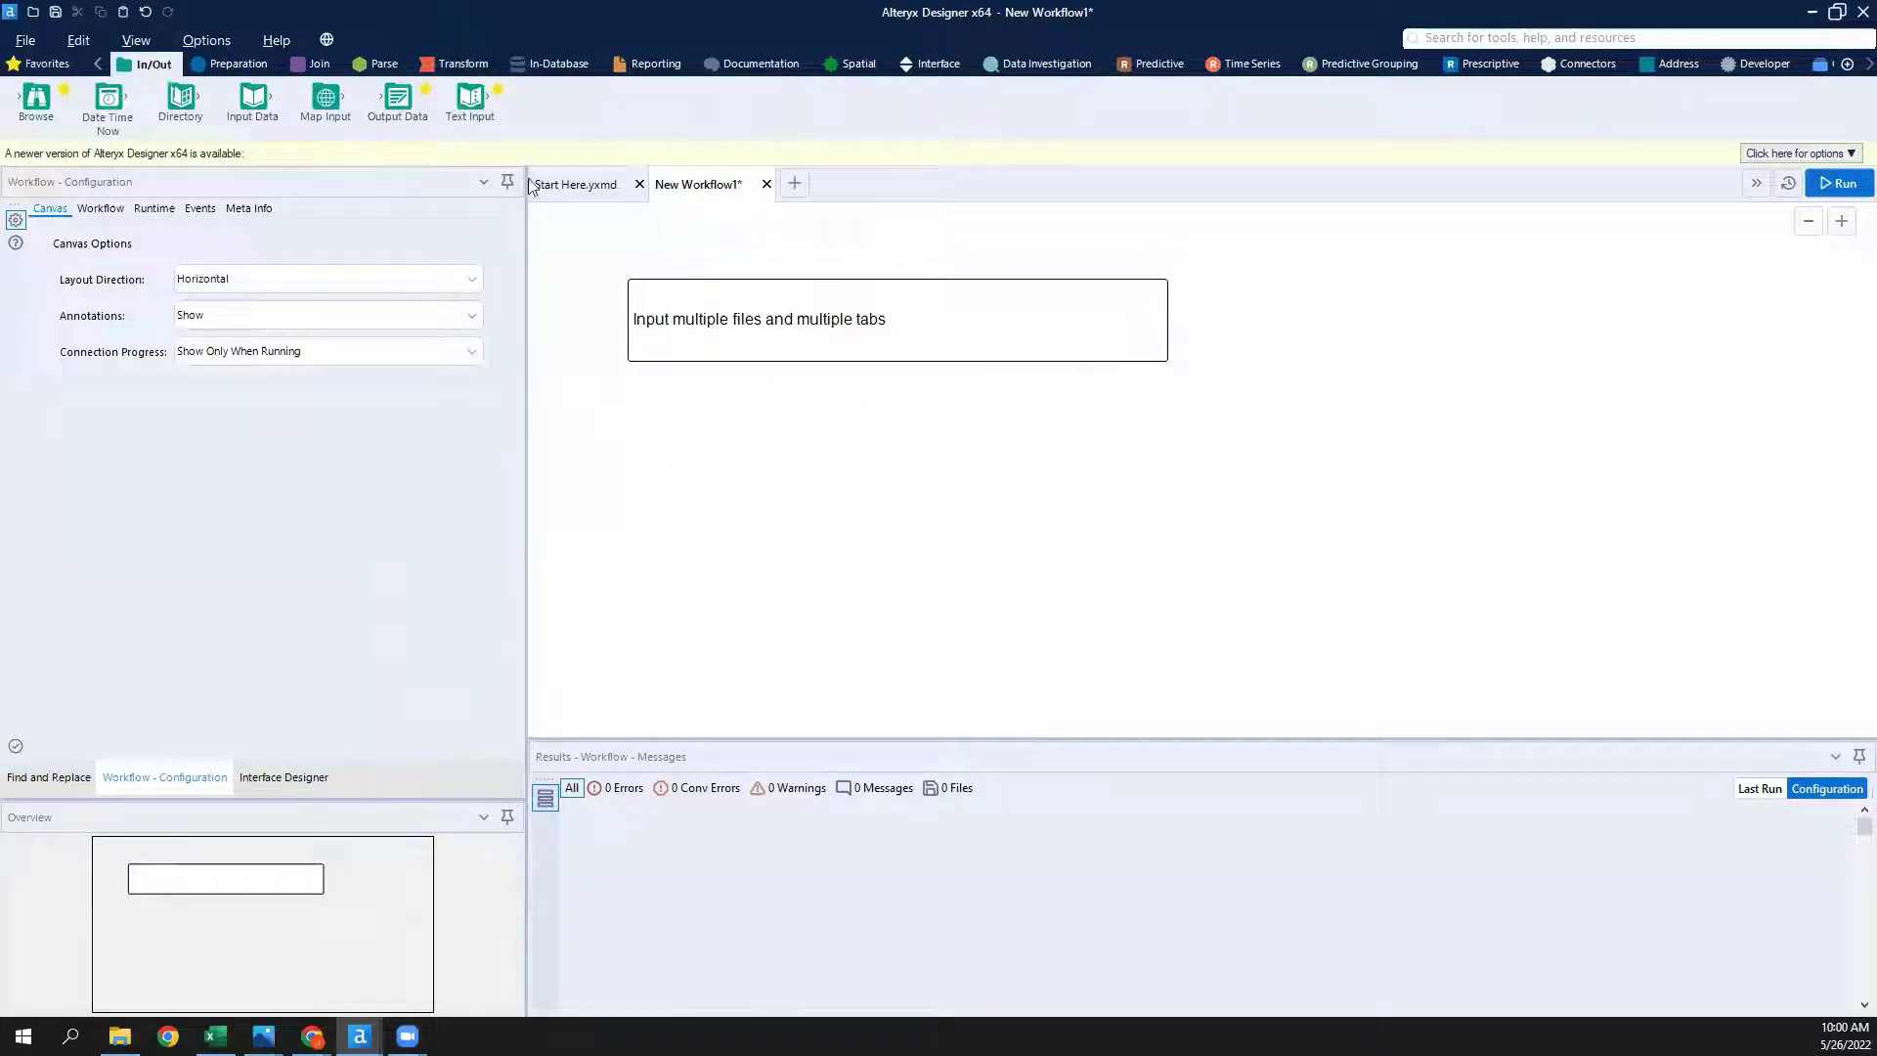
pyautogui.moveTo(180, 98); pyautogui.dragTo(700, 495)
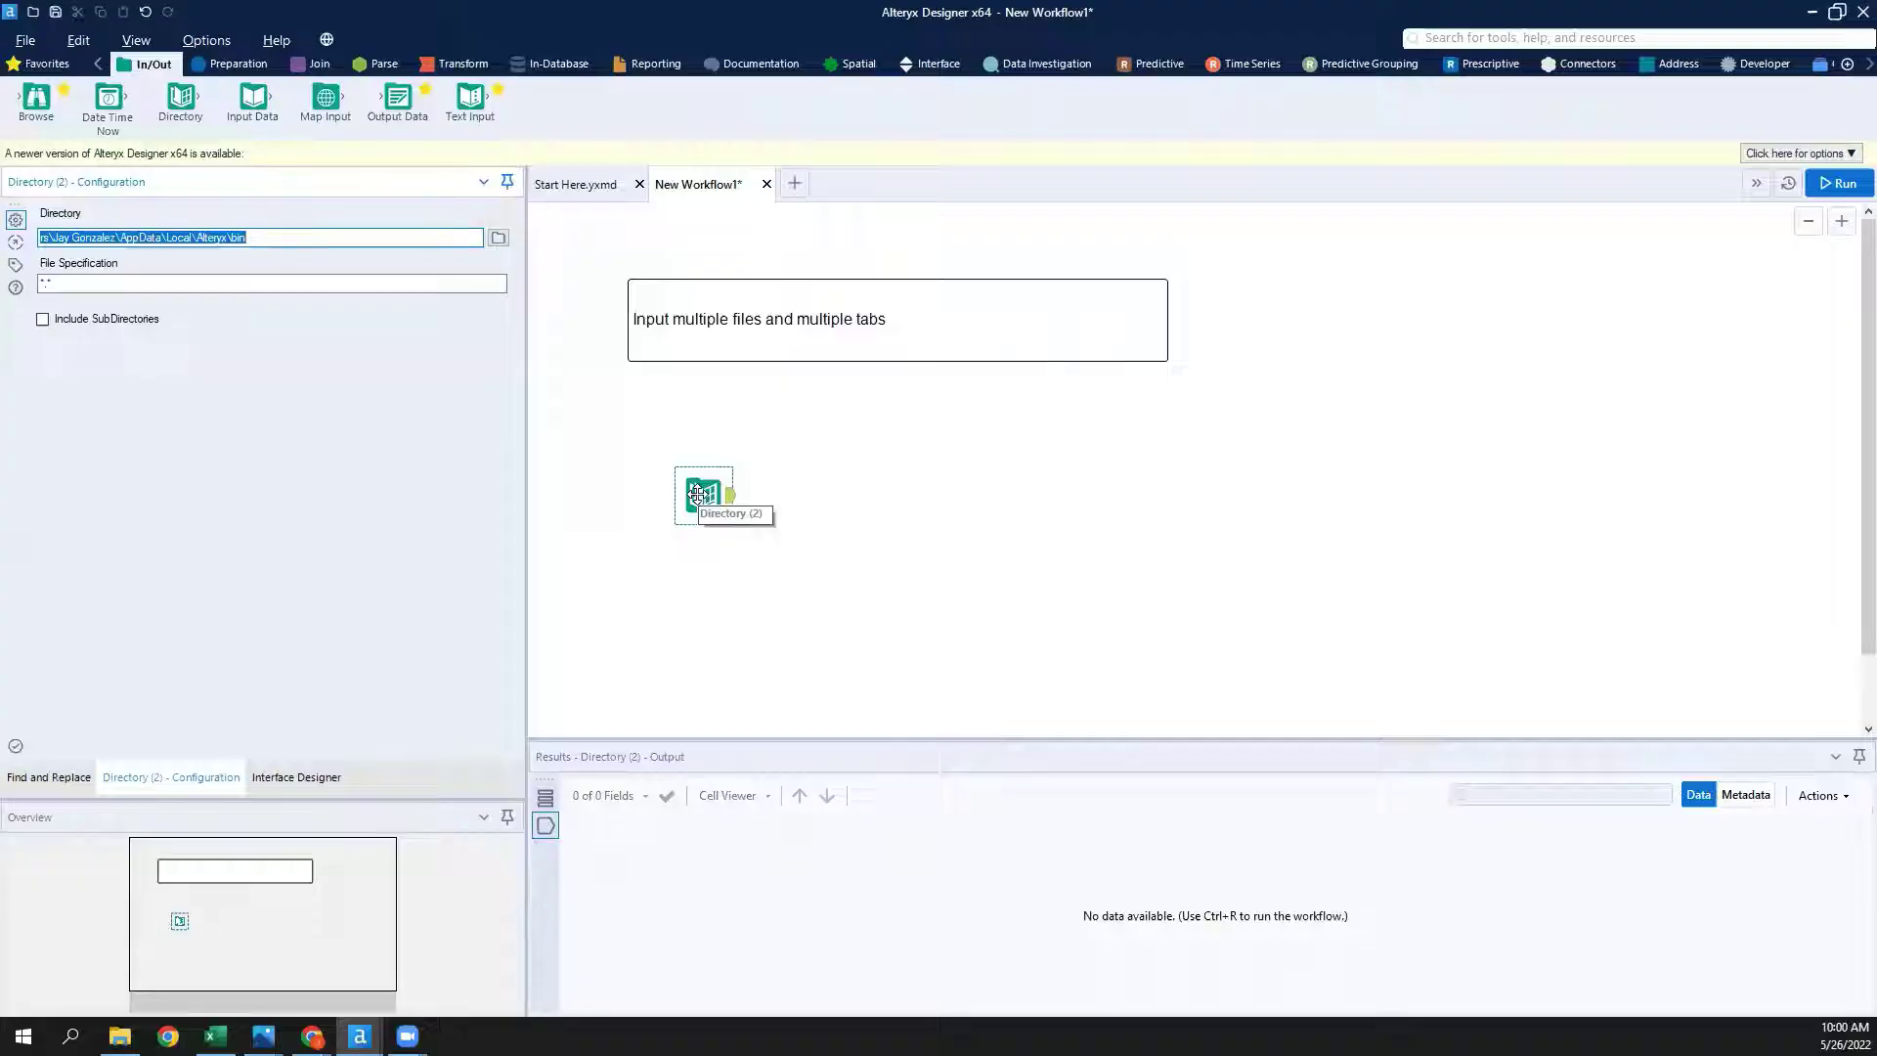
# Point the Directory tool at the Same File with Mult Tabs folder inside Combine Data.
pyautogui.click(499, 239)
pyautogui.scroll(-10, 1160, 721)
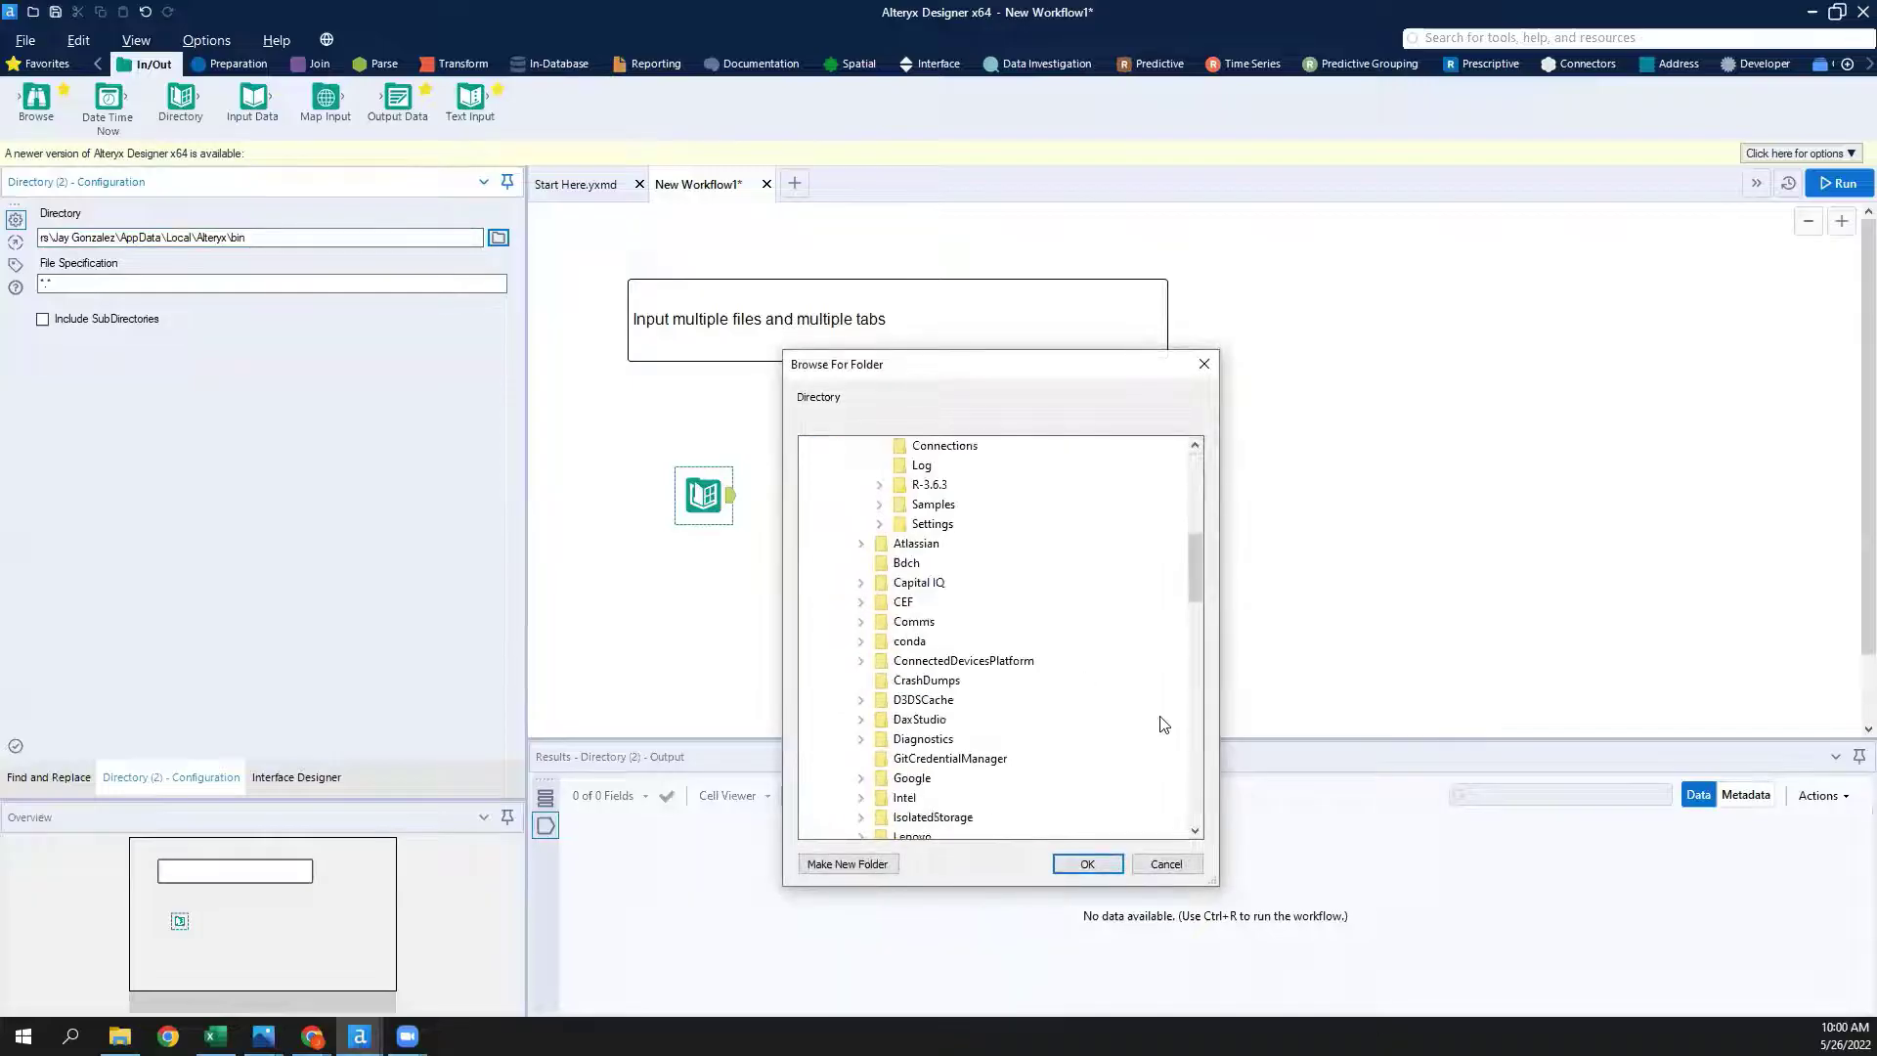
pyautogui.scroll(-8, 1163, 723)
pyautogui.scroll(8, 1164, 724)
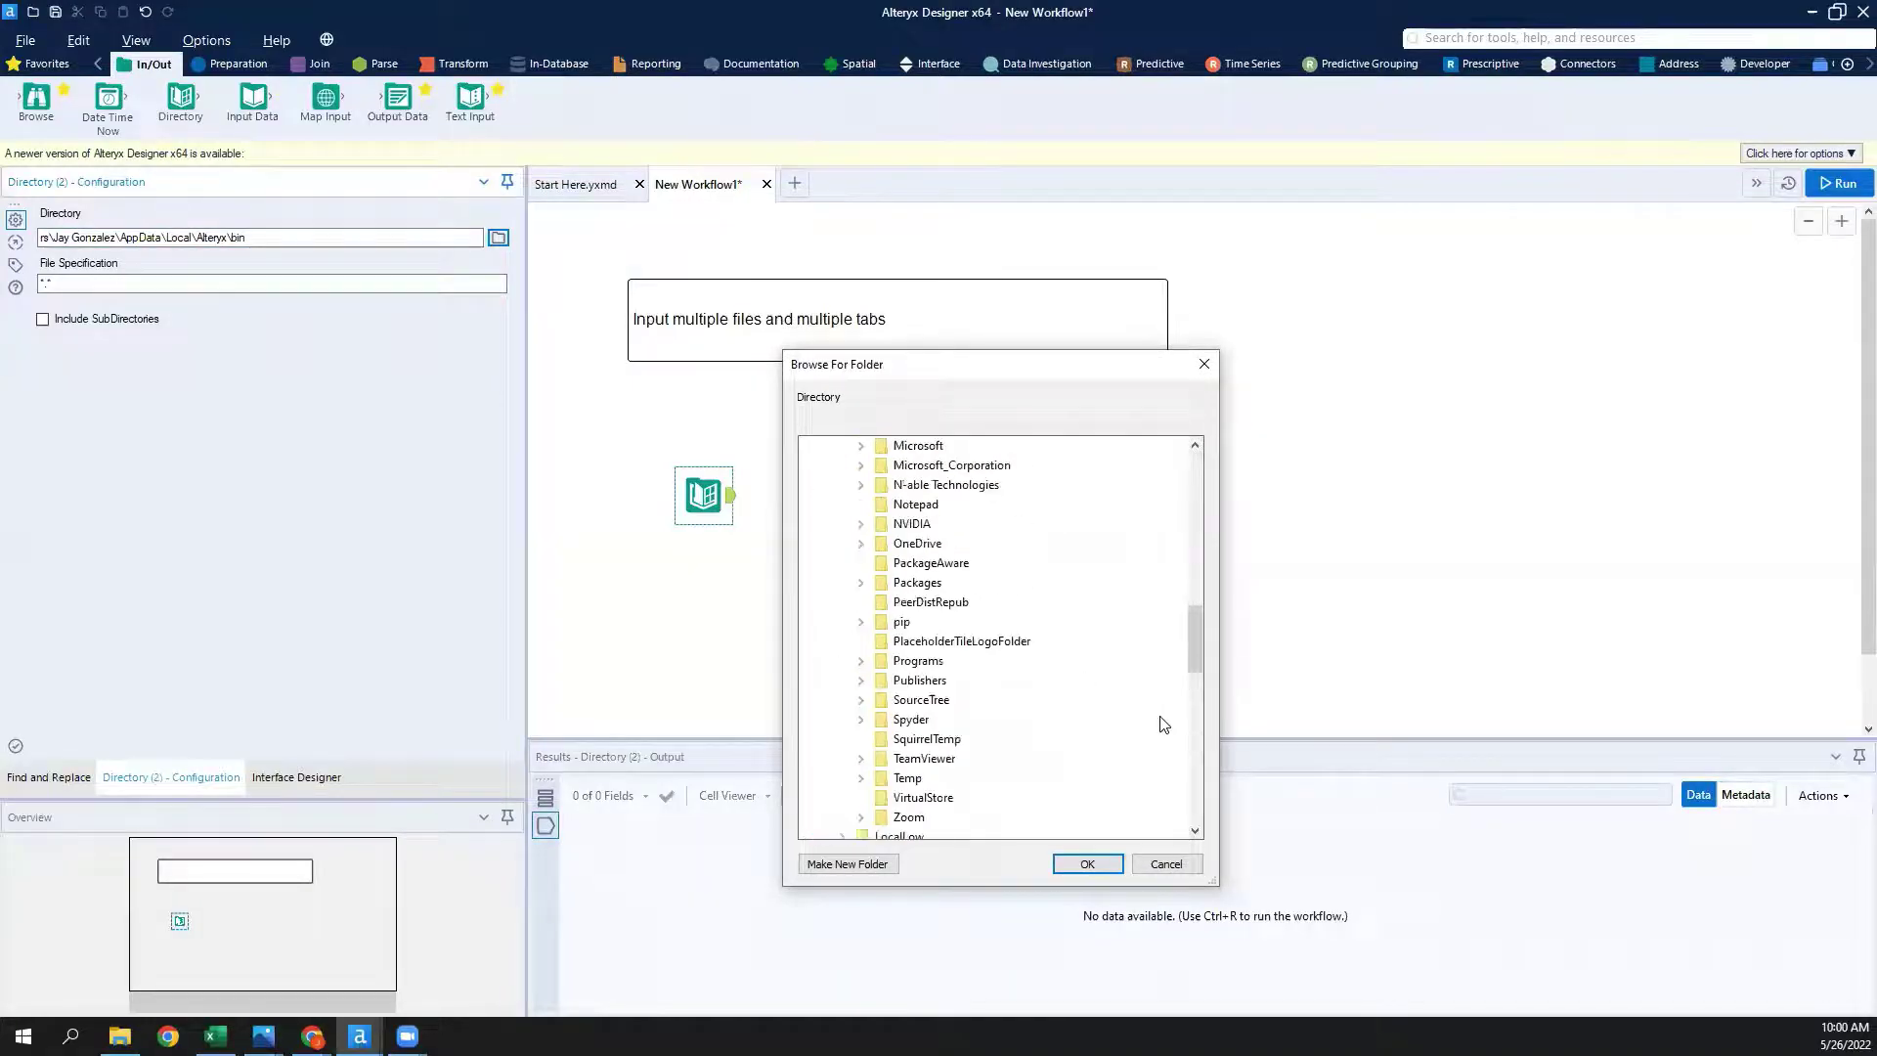
pyautogui.scroll(-10, 1163, 723)
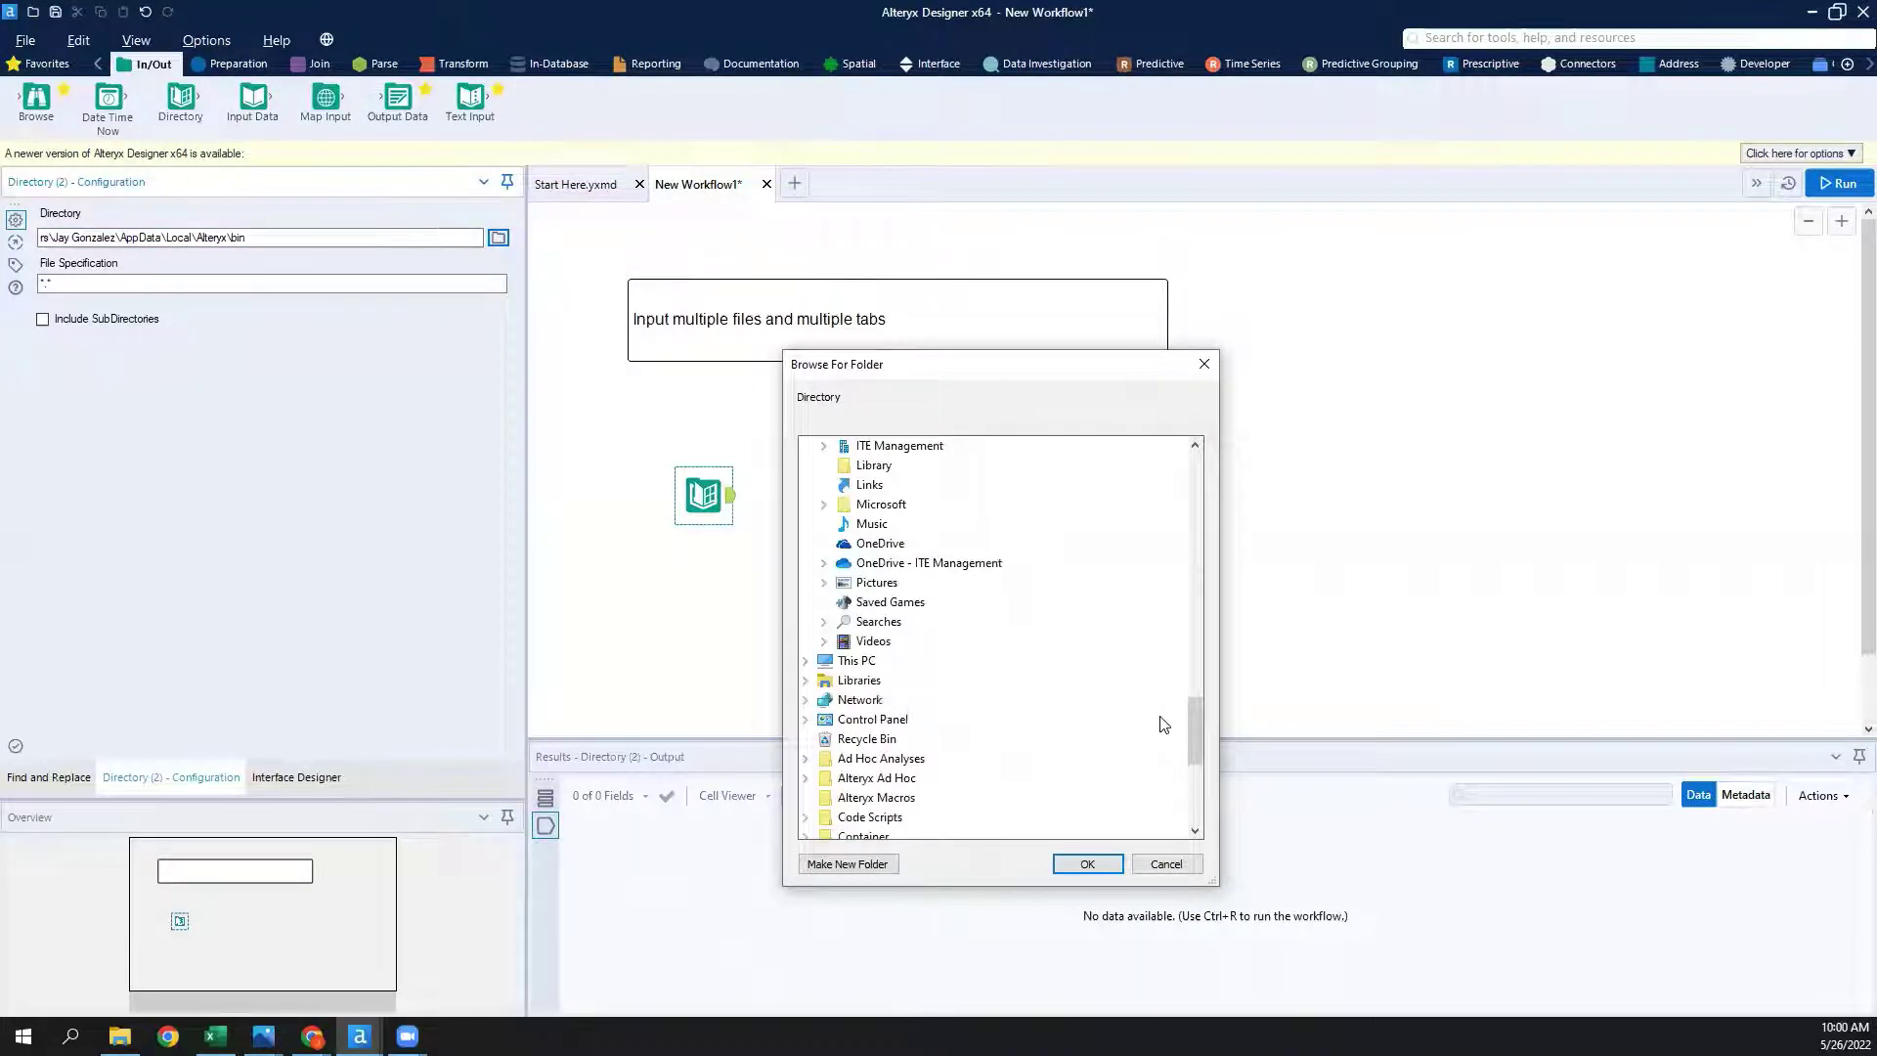
pyautogui.scroll(-4, 1163, 724)
pyautogui.scroll(-6, 1154, 743)
pyautogui.click(1027, 680)
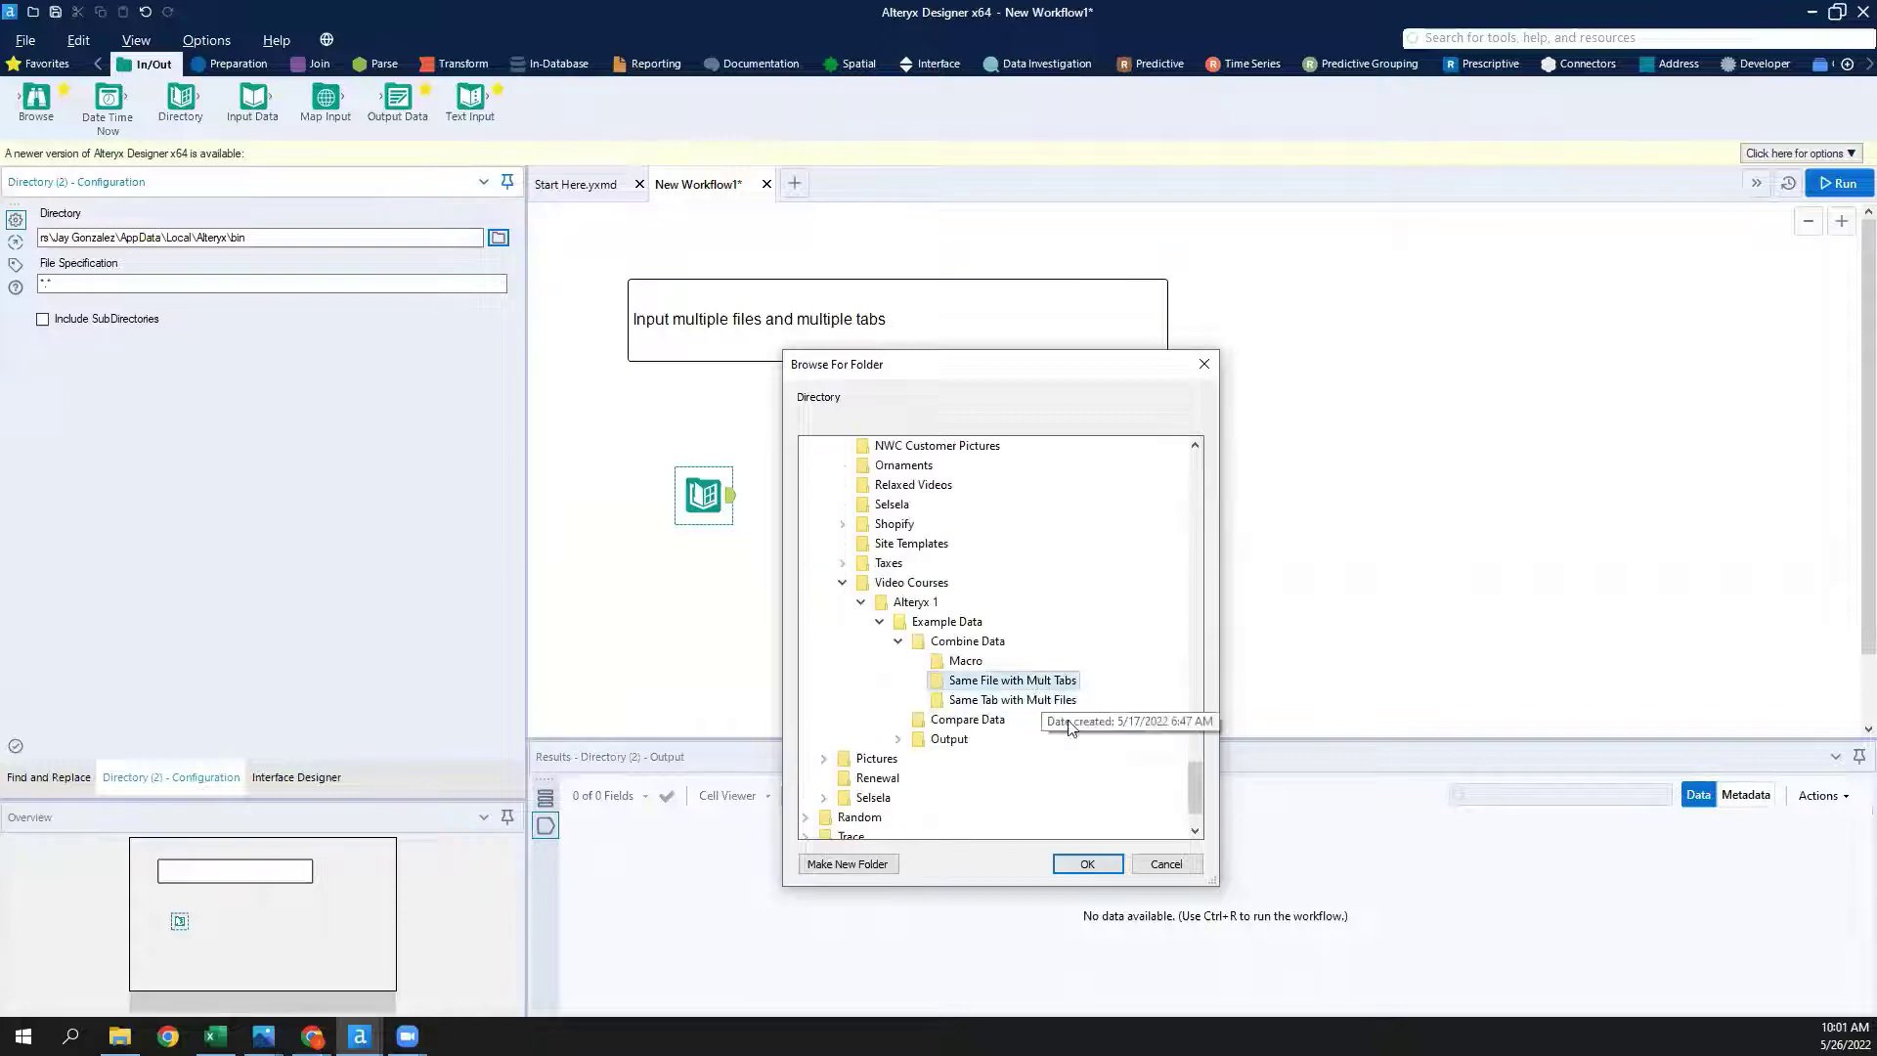
pyautogui.click(1088, 864)
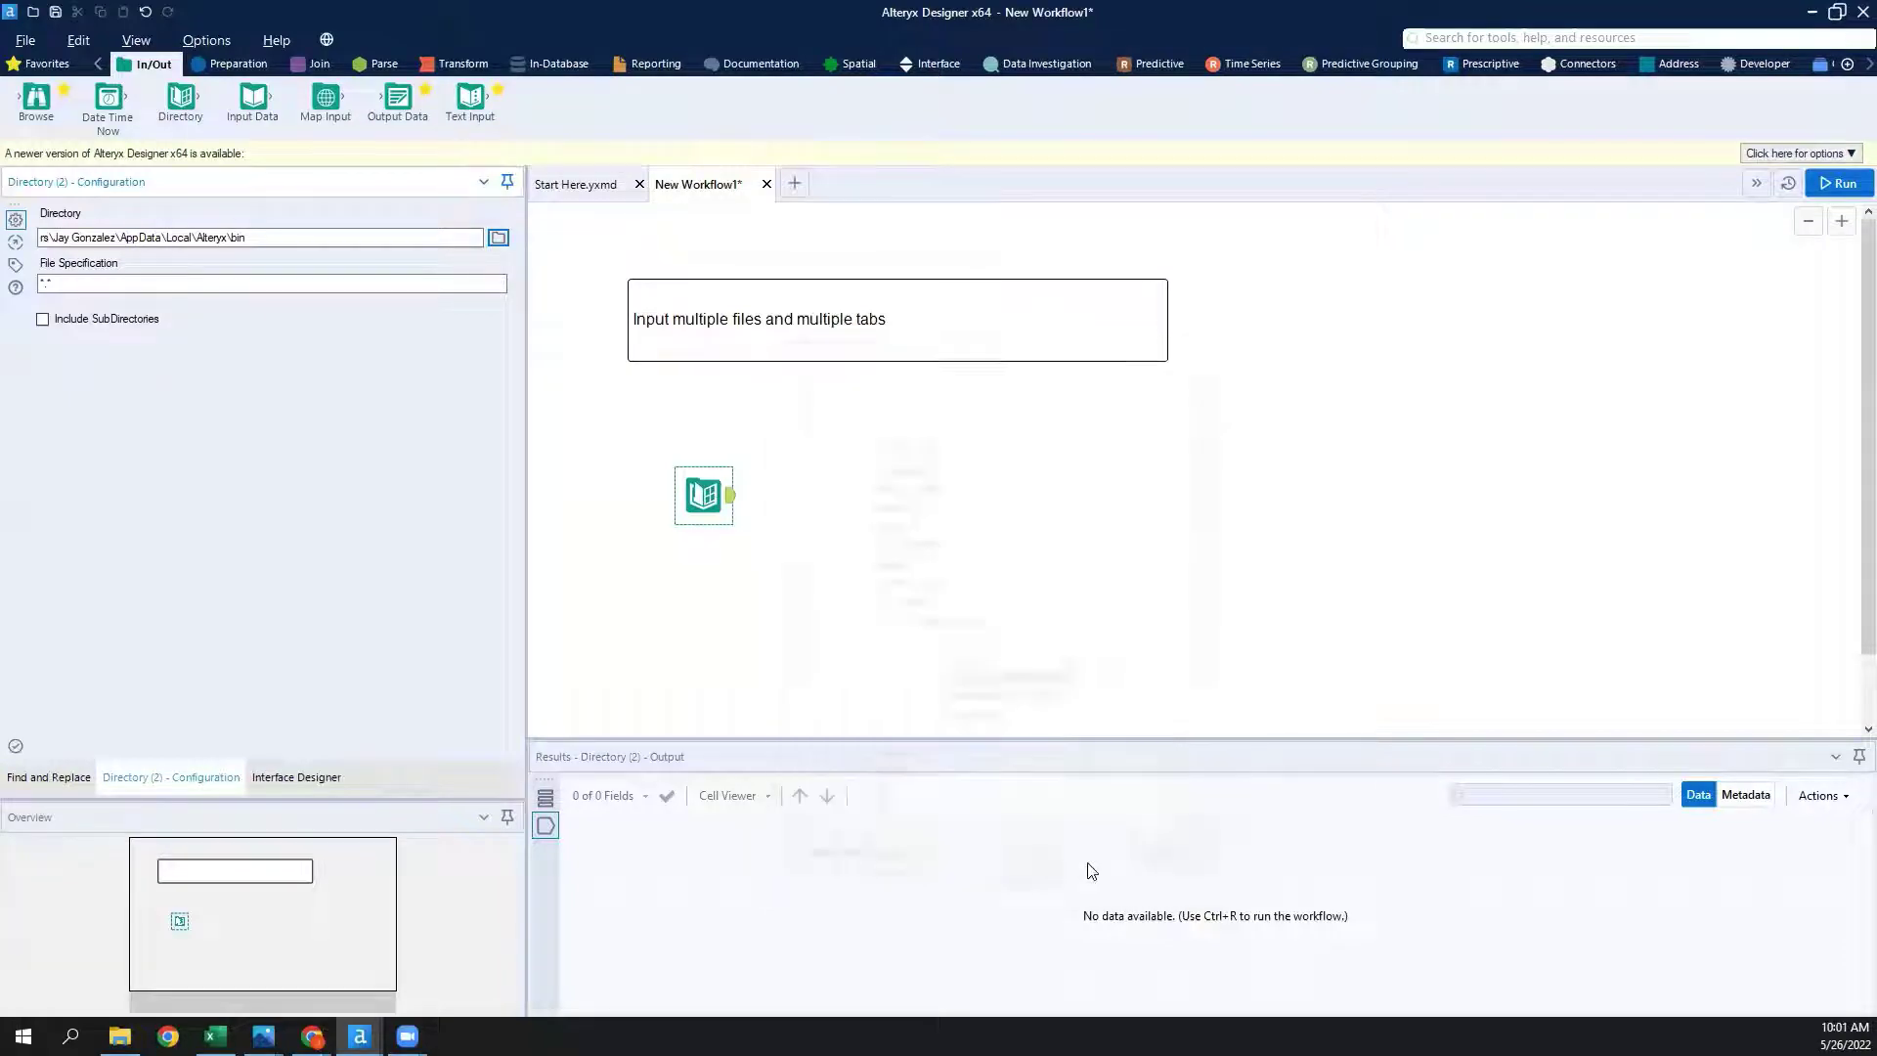
# Run the workflow and inspect the full Directory field value of the first output record.
pyautogui.click(1840, 184)
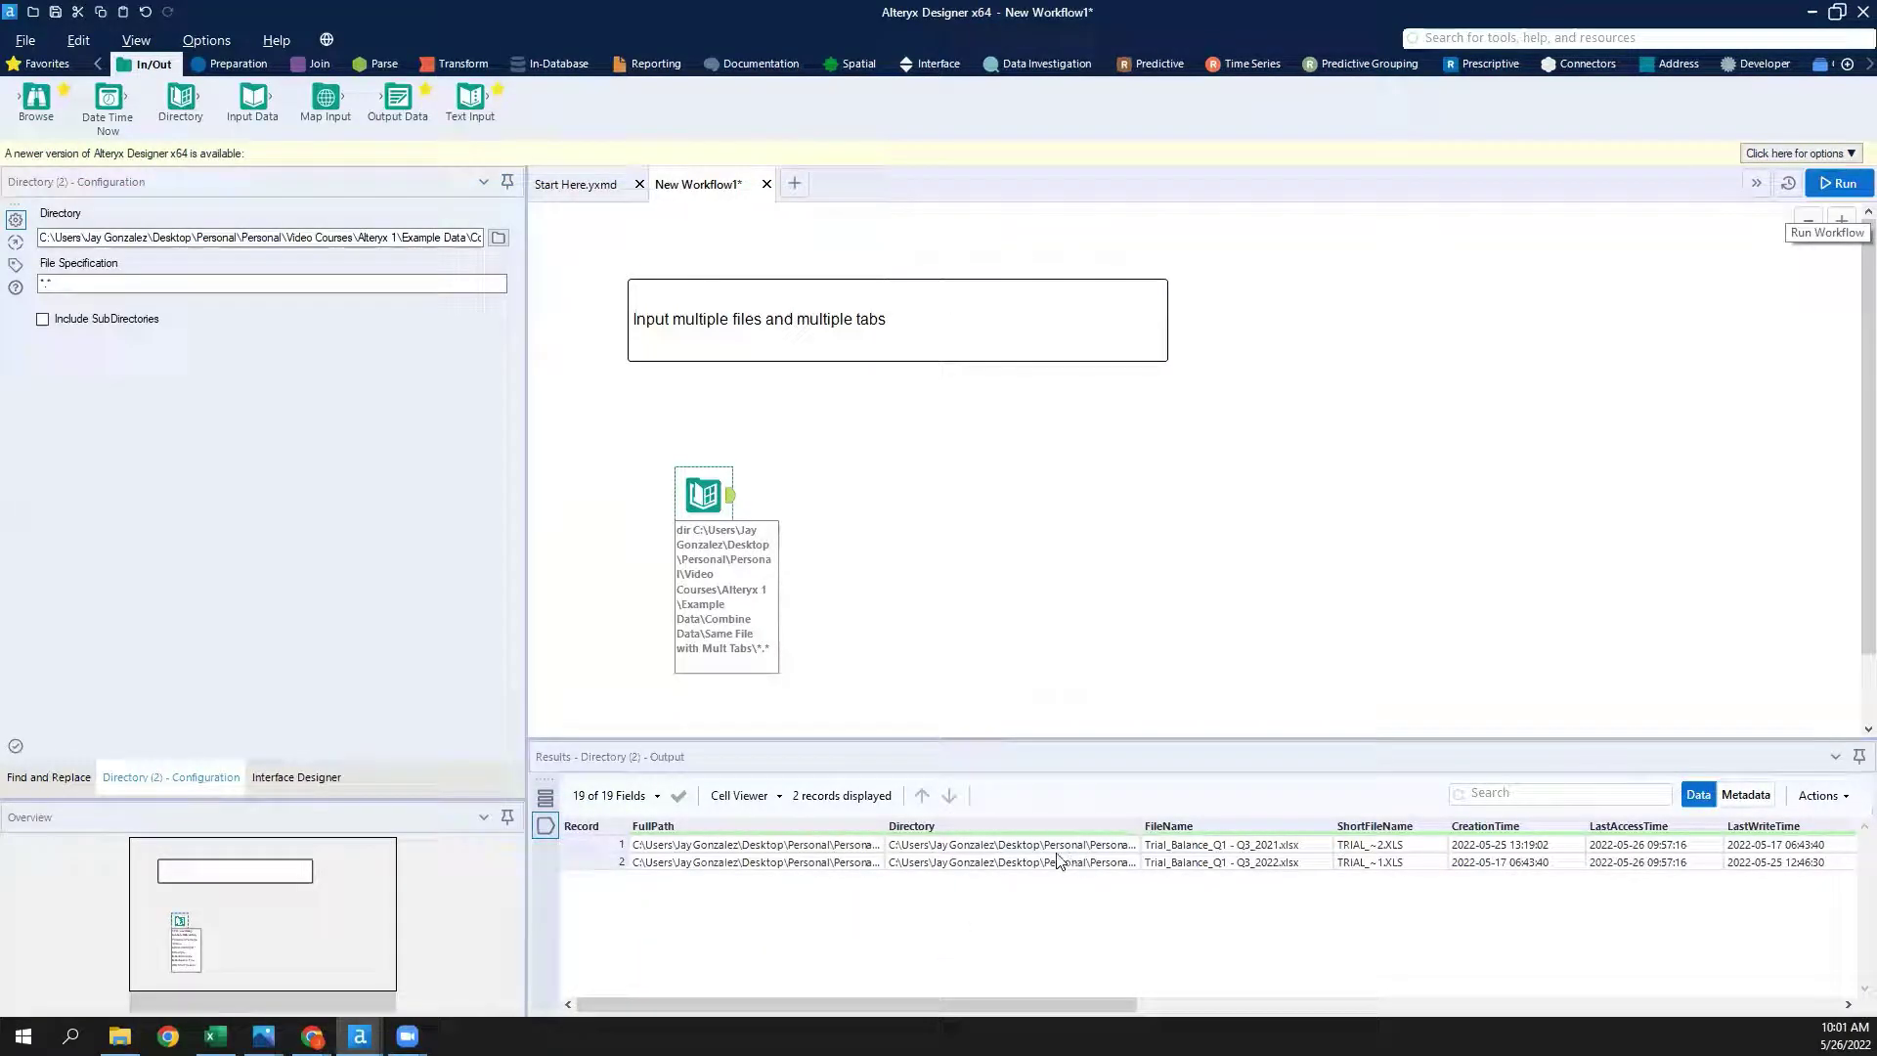
pyautogui.click(904, 844)
pyautogui.moveTo(904, 862); pyautogui.dragTo(906, 889)
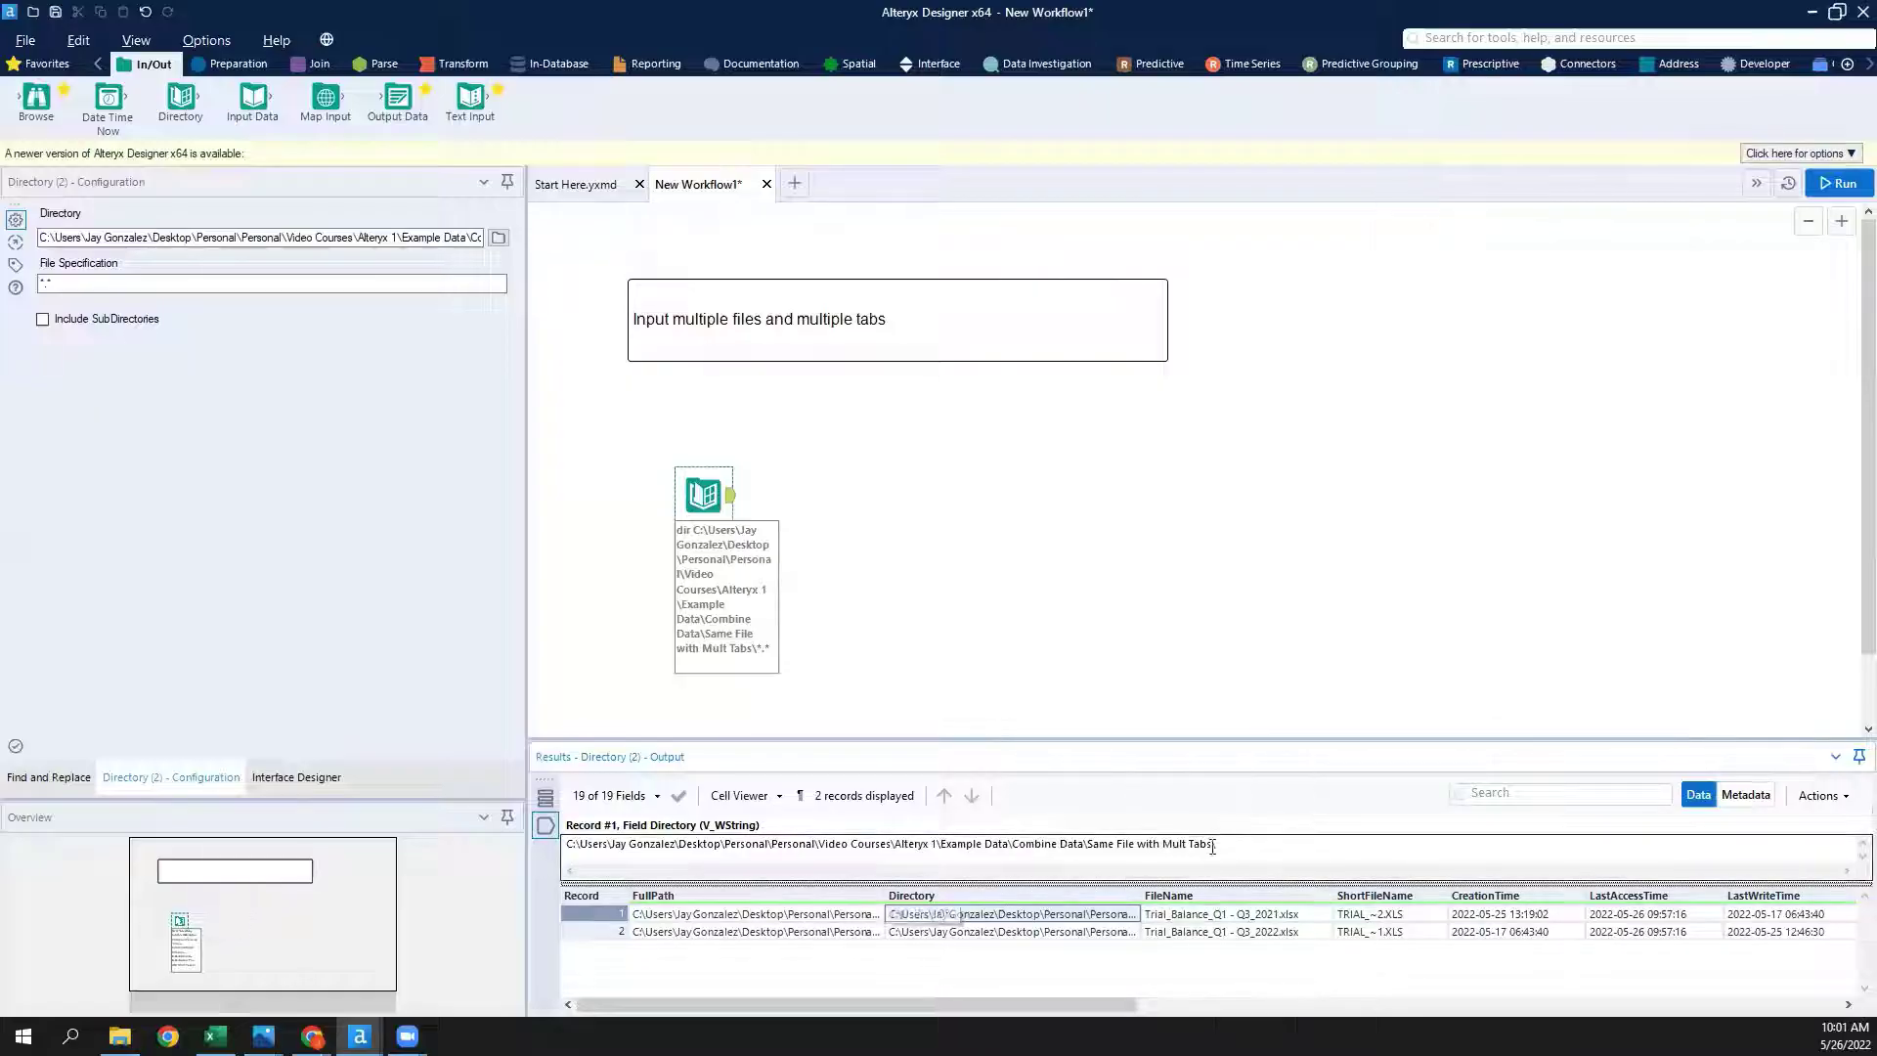
pyautogui.moveTo(1223, 845); pyautogui.dragTo(565, 841)
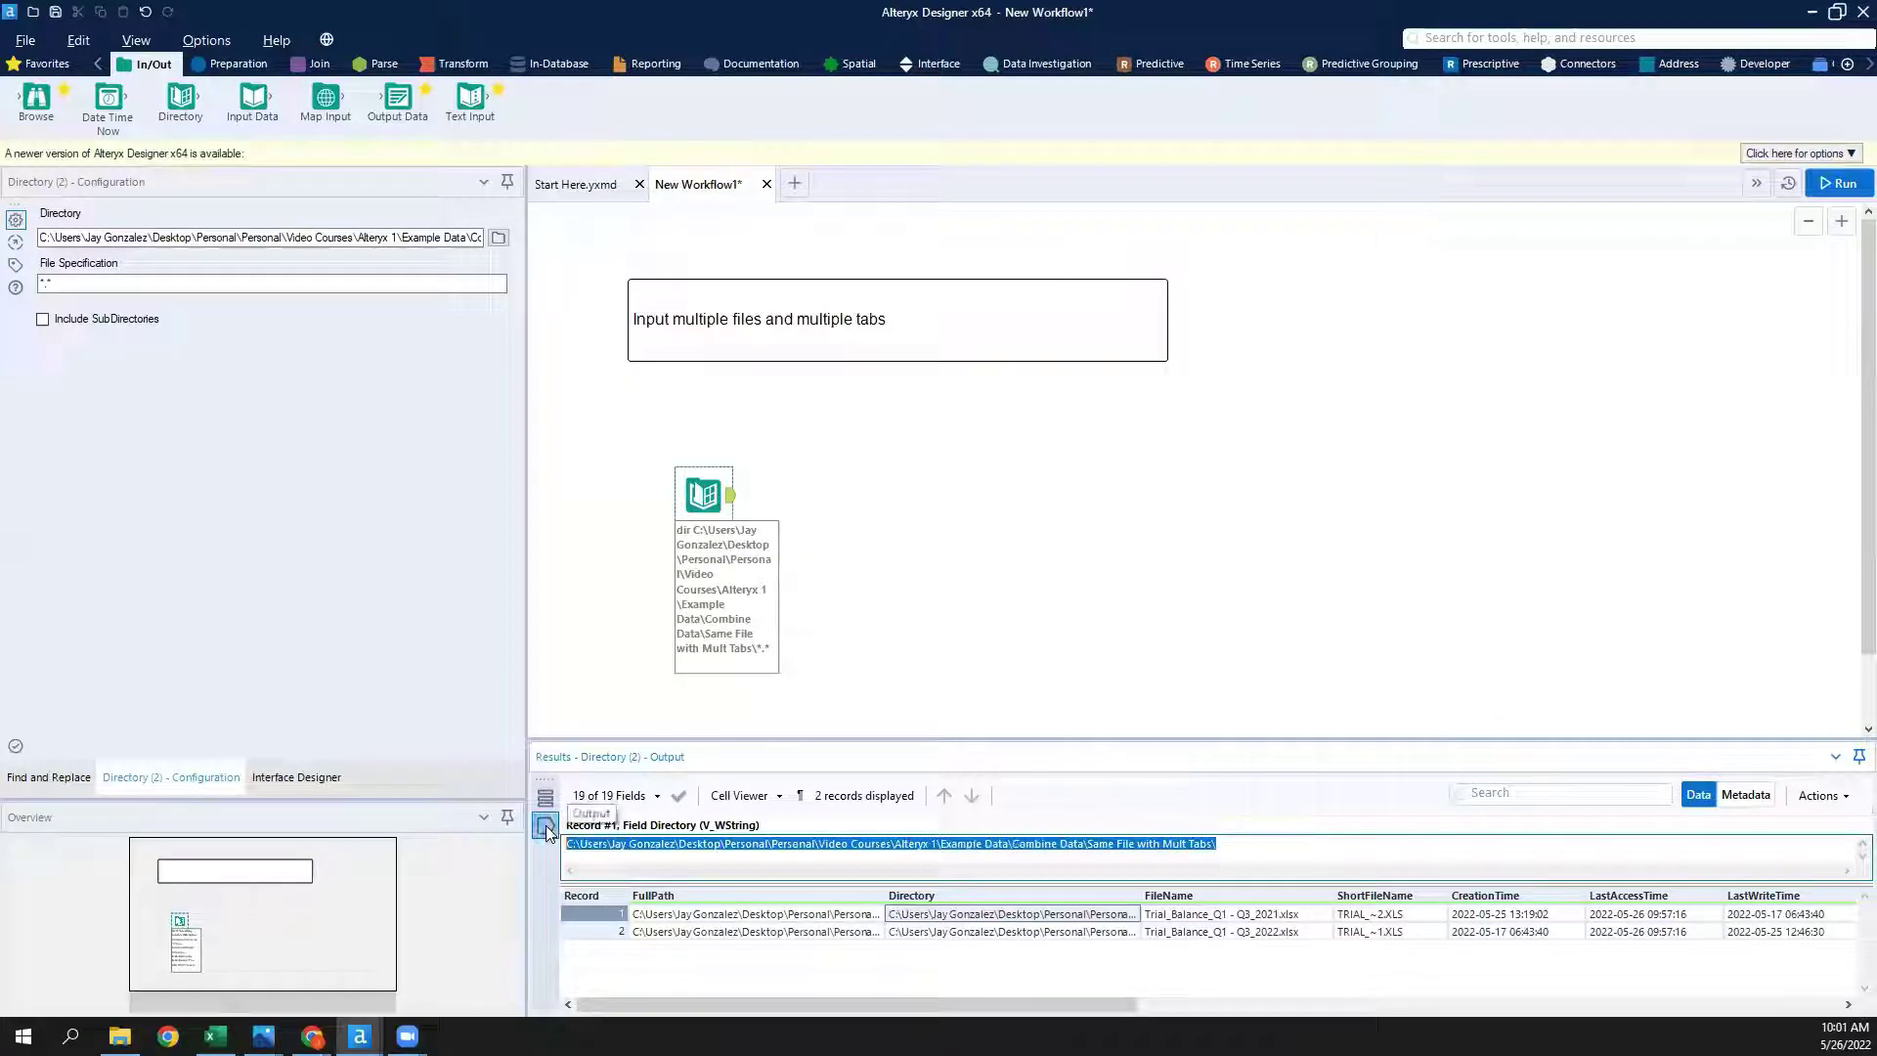
# Switch to File Explorer, open both trial balance workbooks in Excel, and review their TB, TB2 and TB3 sheets.
pyautogui.hotkey('alt', 'Tab')
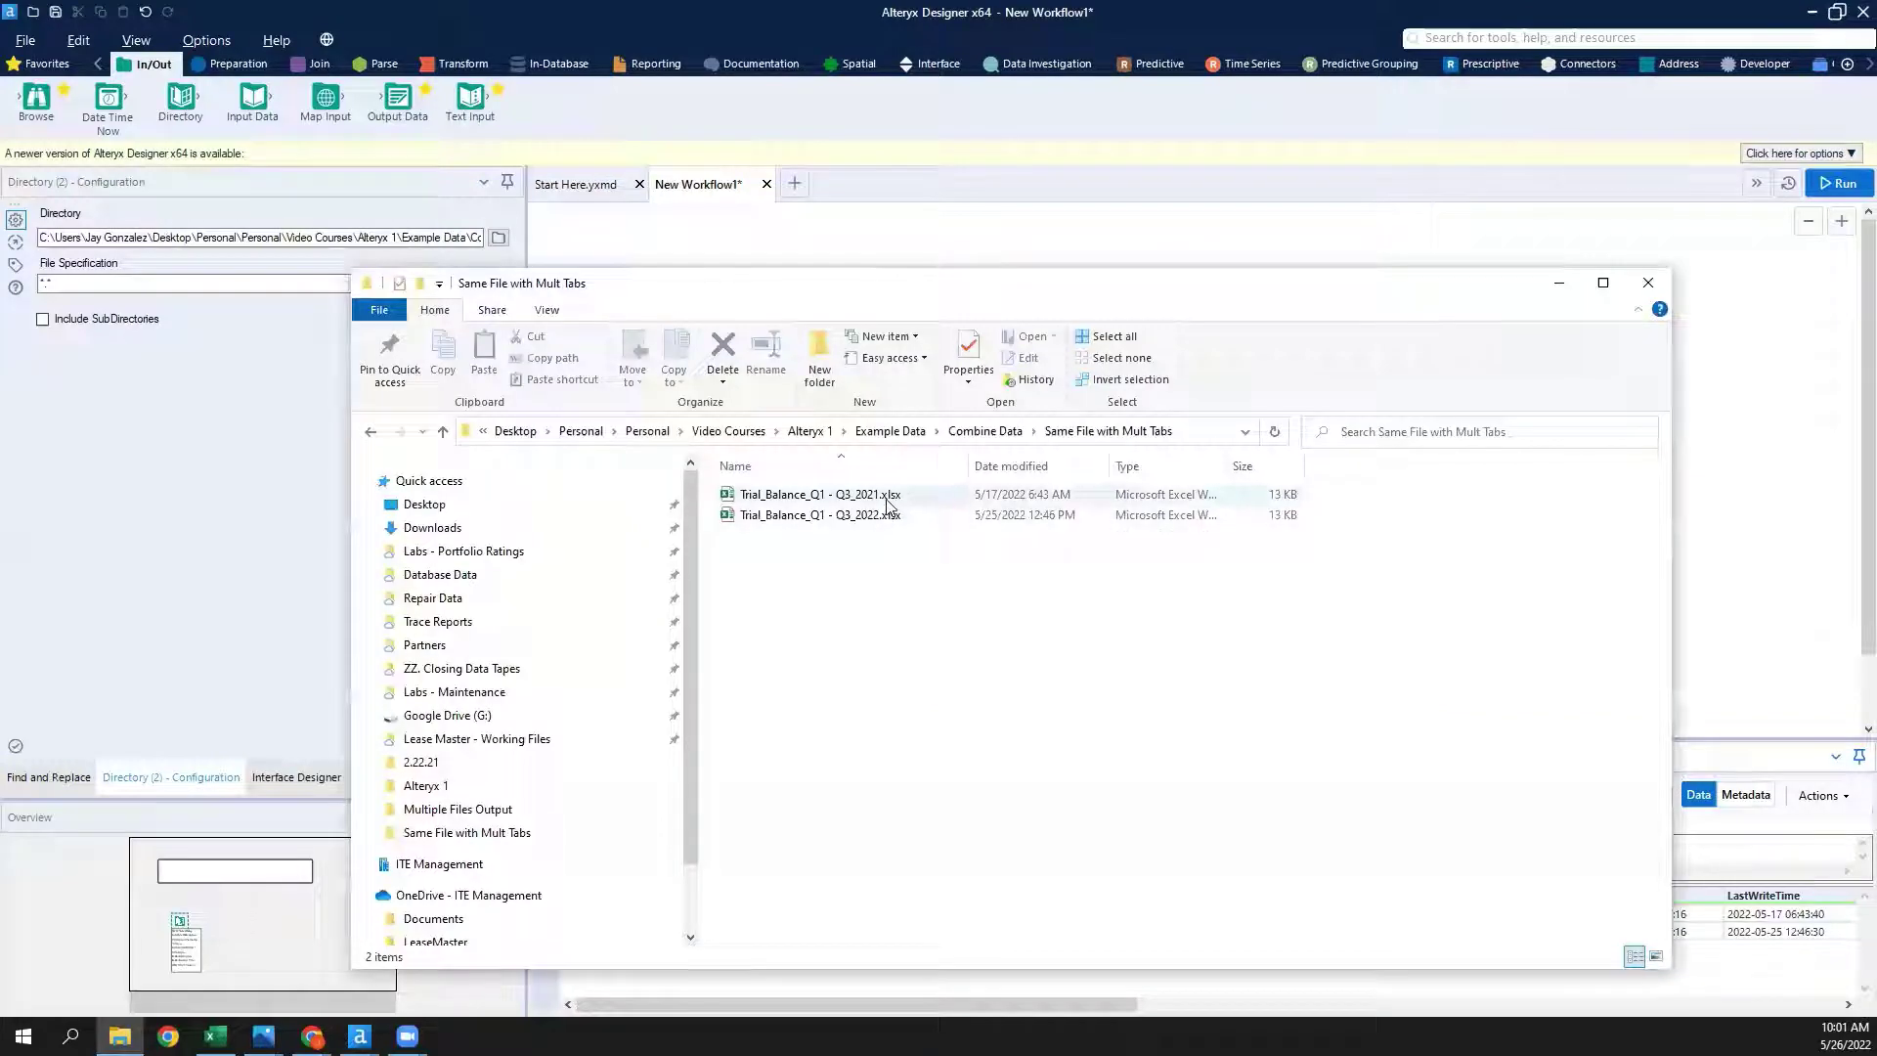
pyautogui.moveTo(882, 541); pyautogui.dragTo(887, 498)
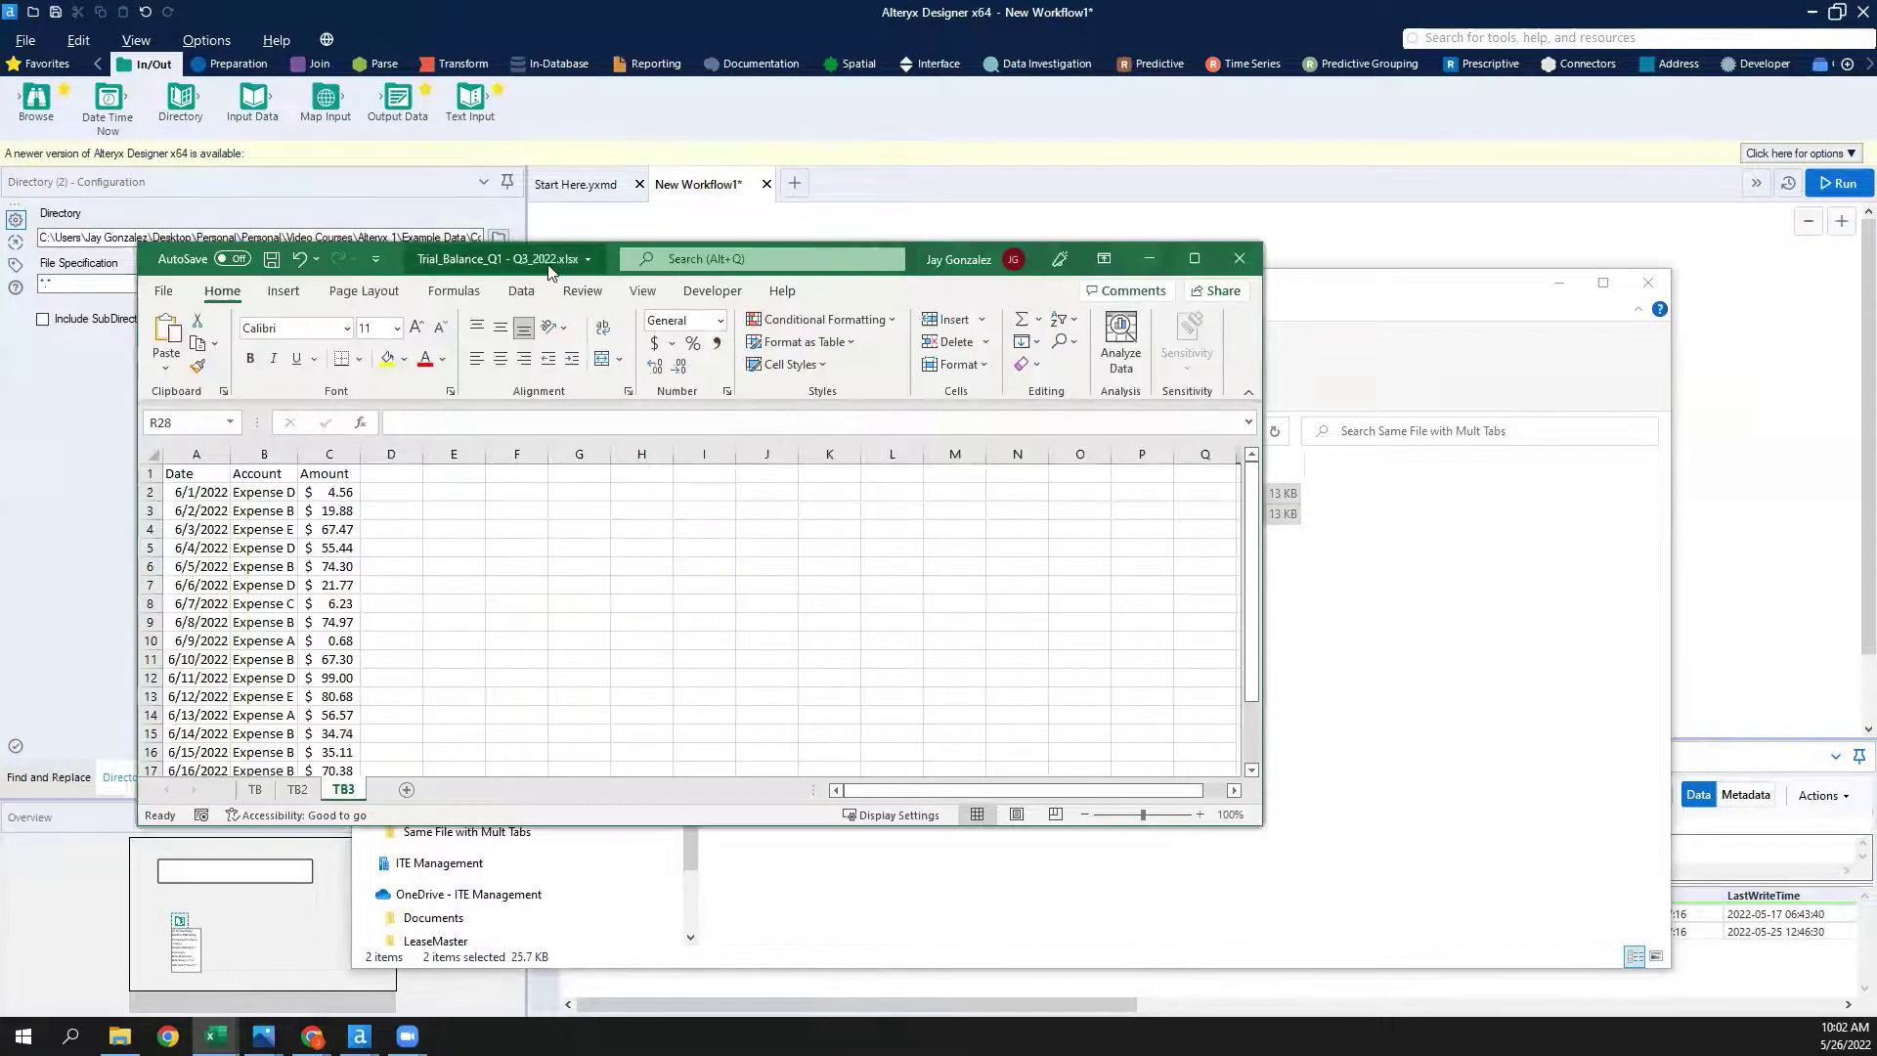
pyautogui.click(297, 790)
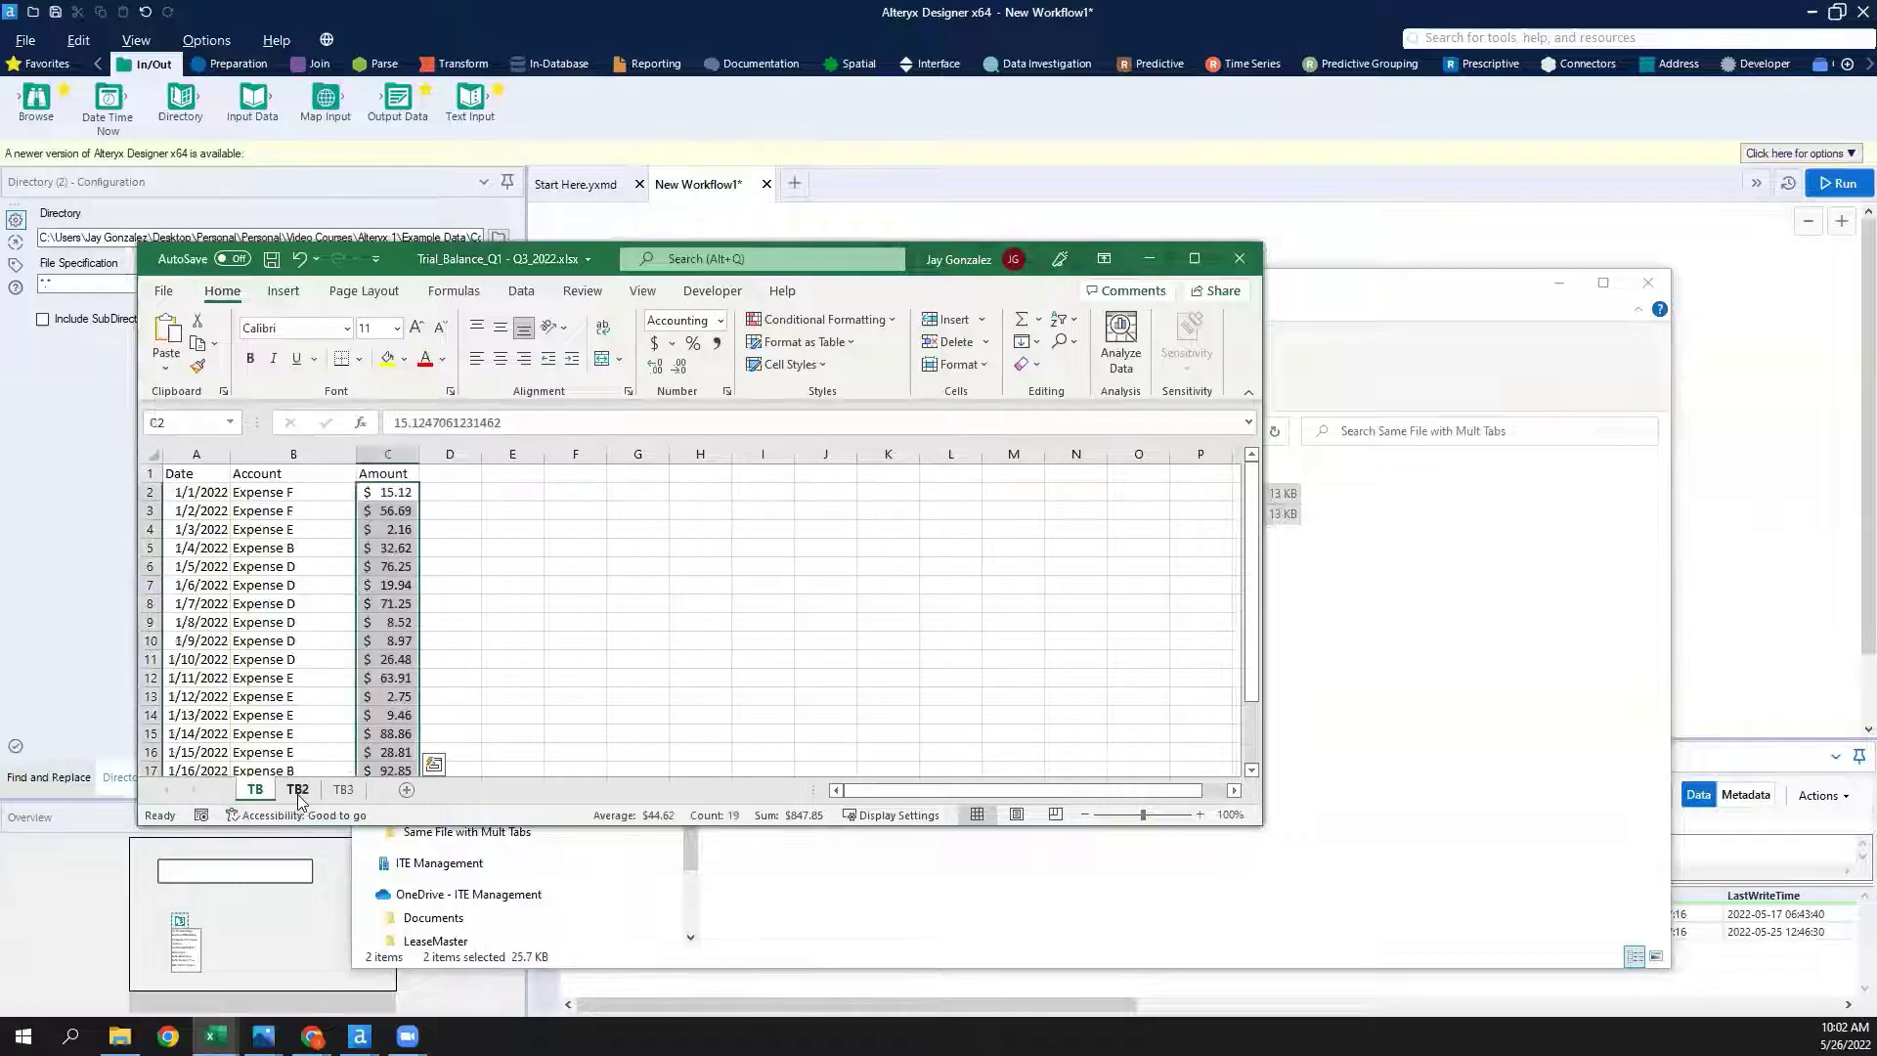
pyautogui.click(343, 790)
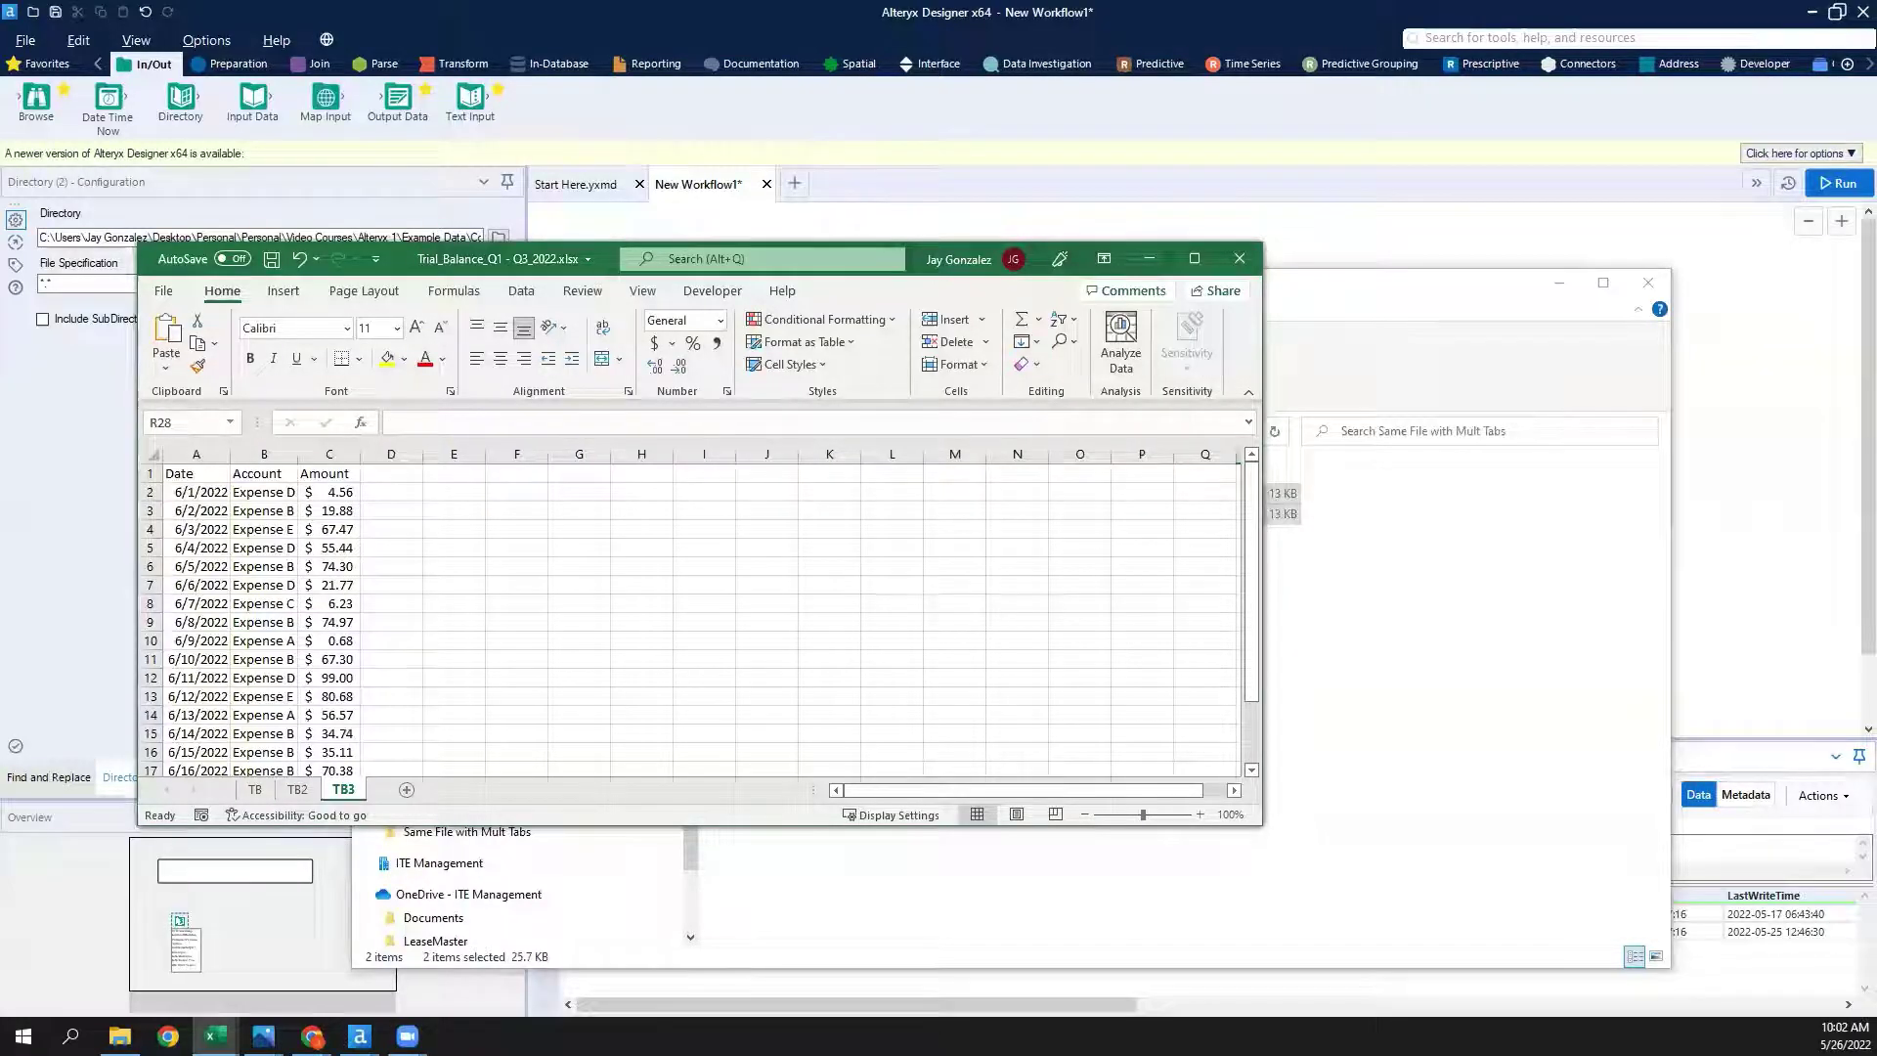
pyautogui.click(601, 807)
pyautogui.click(646, 808)
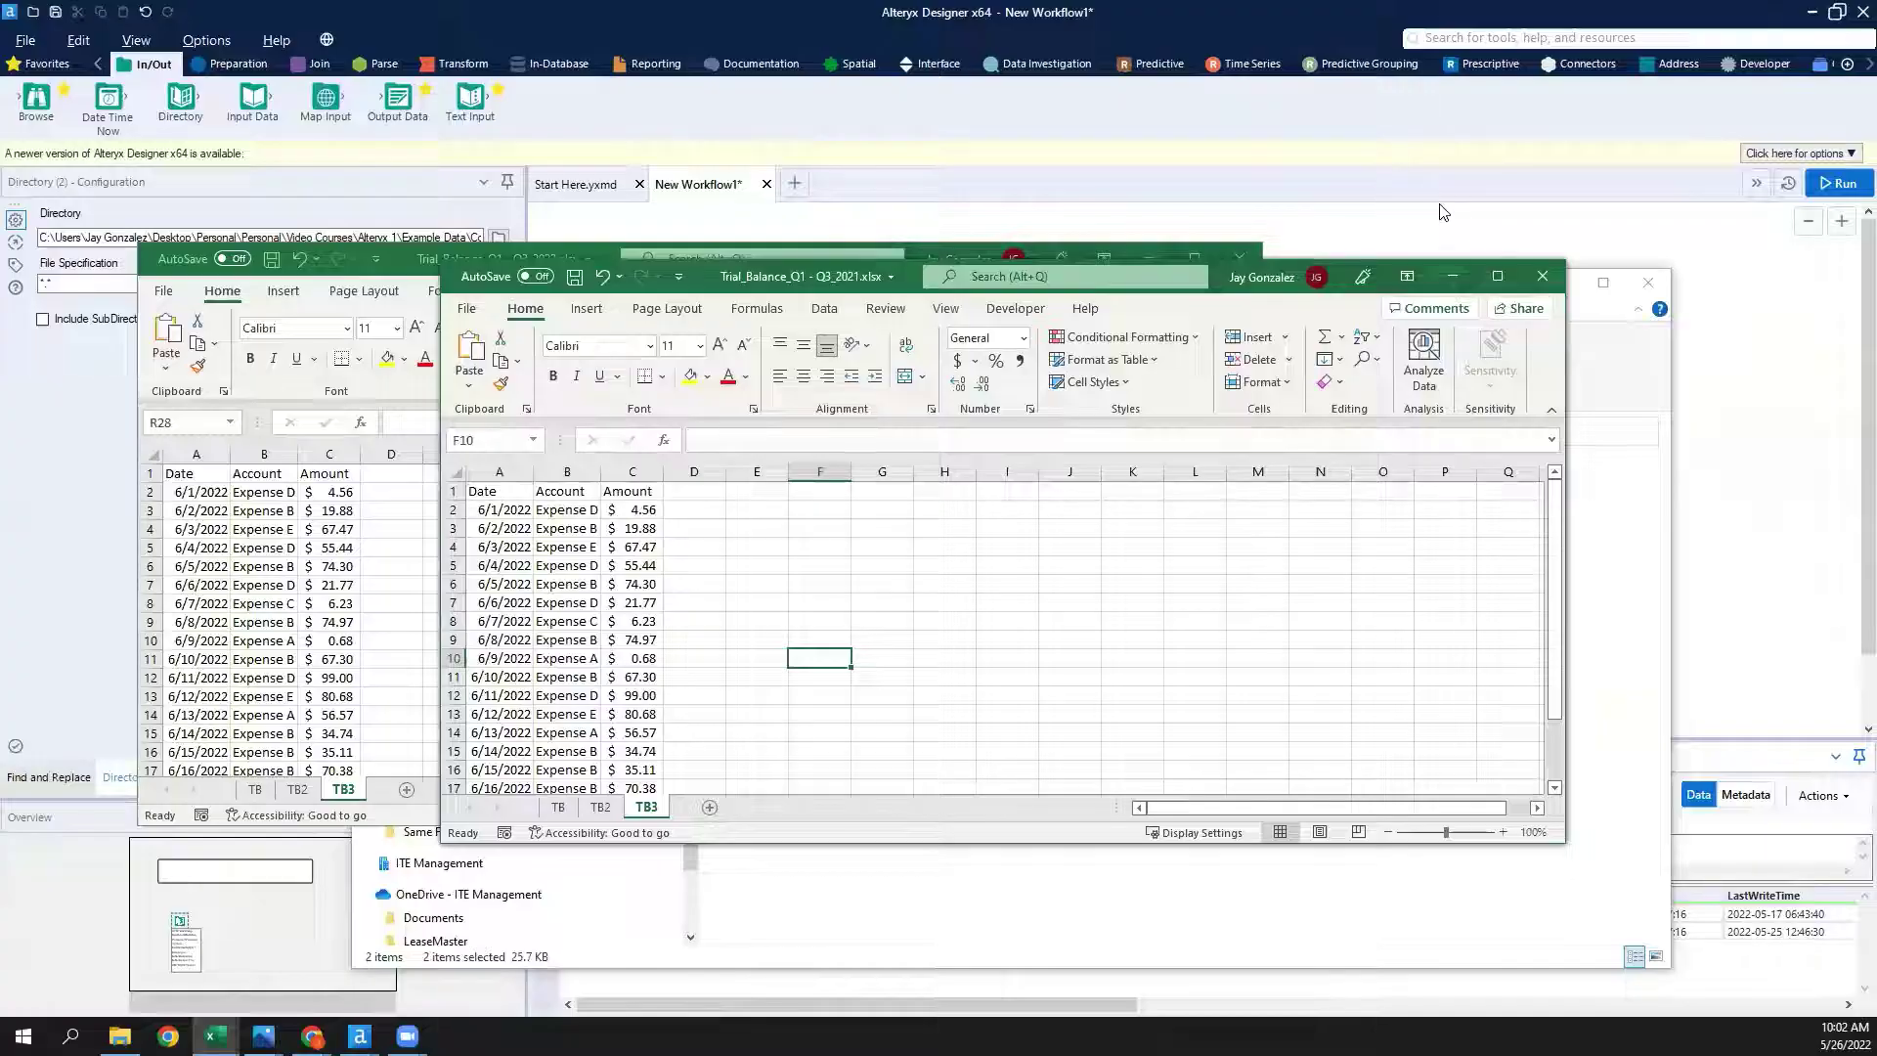
# Return to Alteryx Designer and examine the FullPath value in the Directory tool's output.
pyautogui.click(1726, 347)
pyautogui.click(1726, 347)
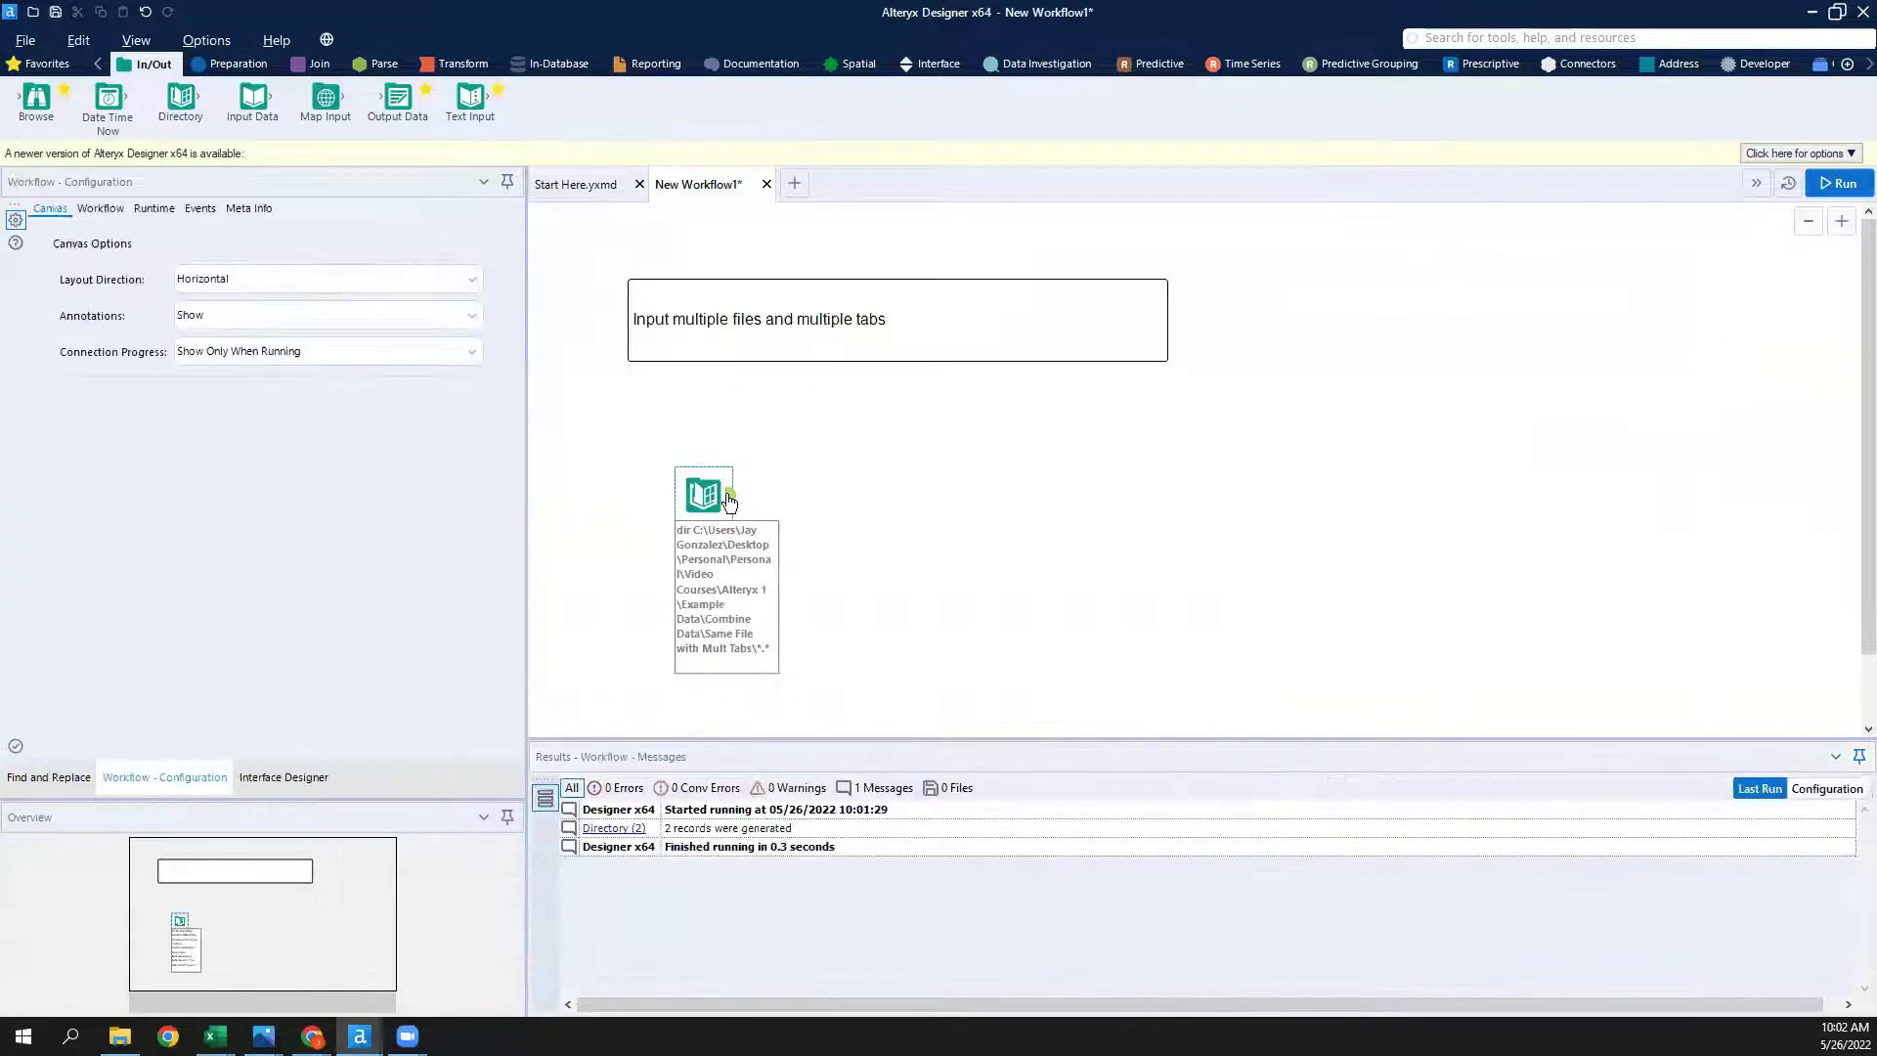
pyautogui.click(719, 501)
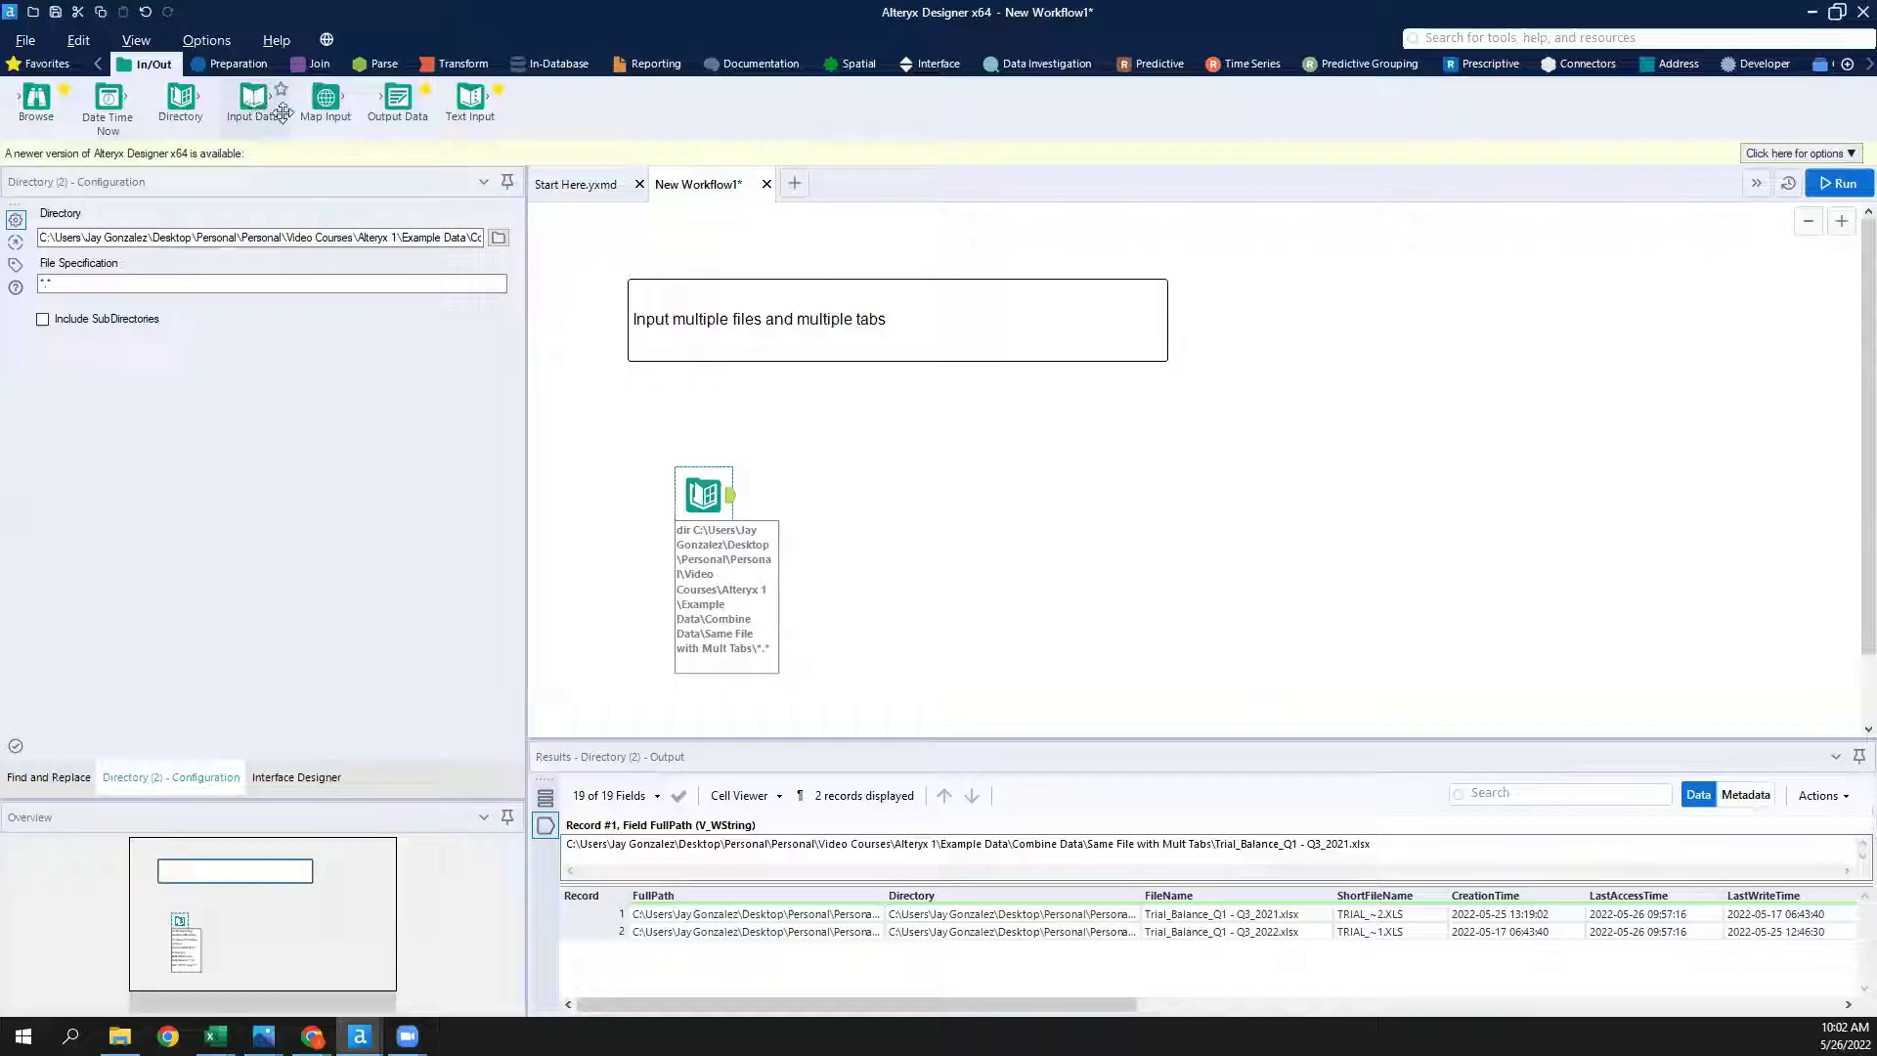
# Add an Input Data tool to a new workflow and start browsing for a Microsoft Excel .xlsx file.
pyautogui.click(795, 183)
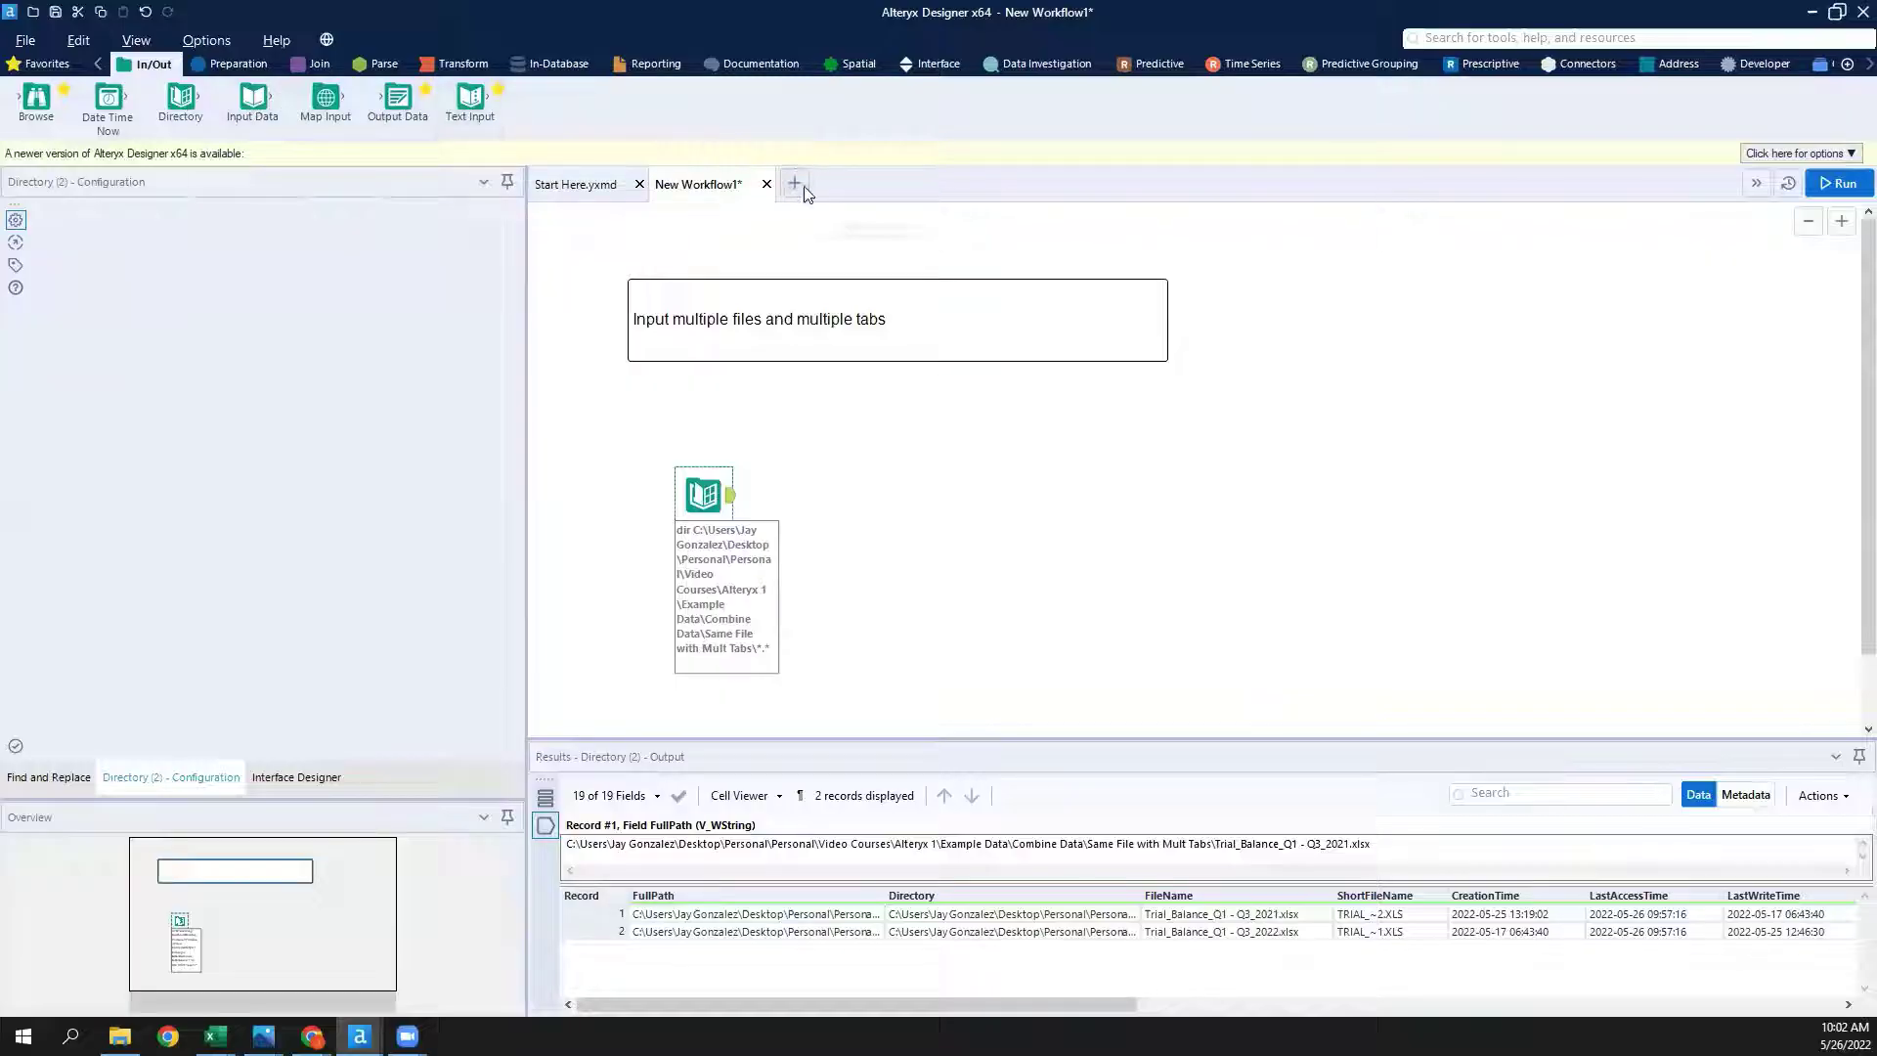
pyautogui.moveTo(253, 98); pyautogui.dragTo(815, 461)
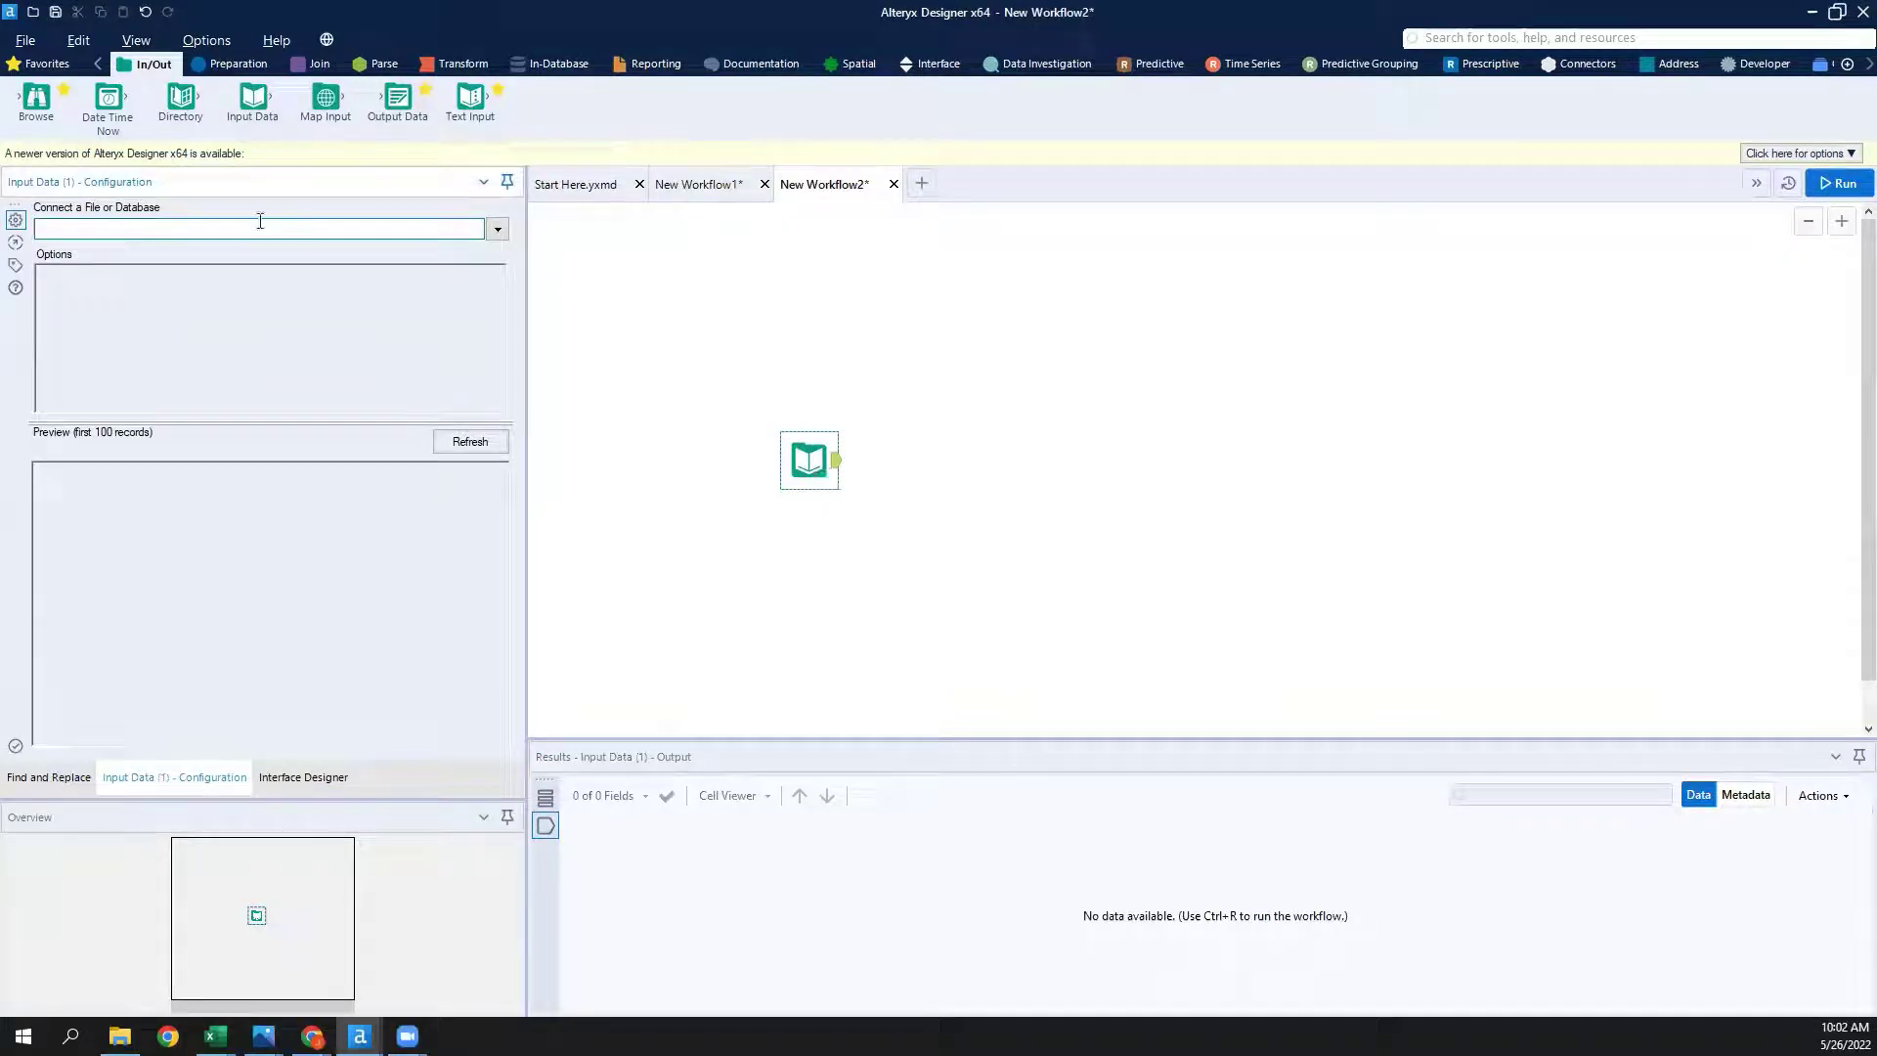
pyautogui.click(498, 231)
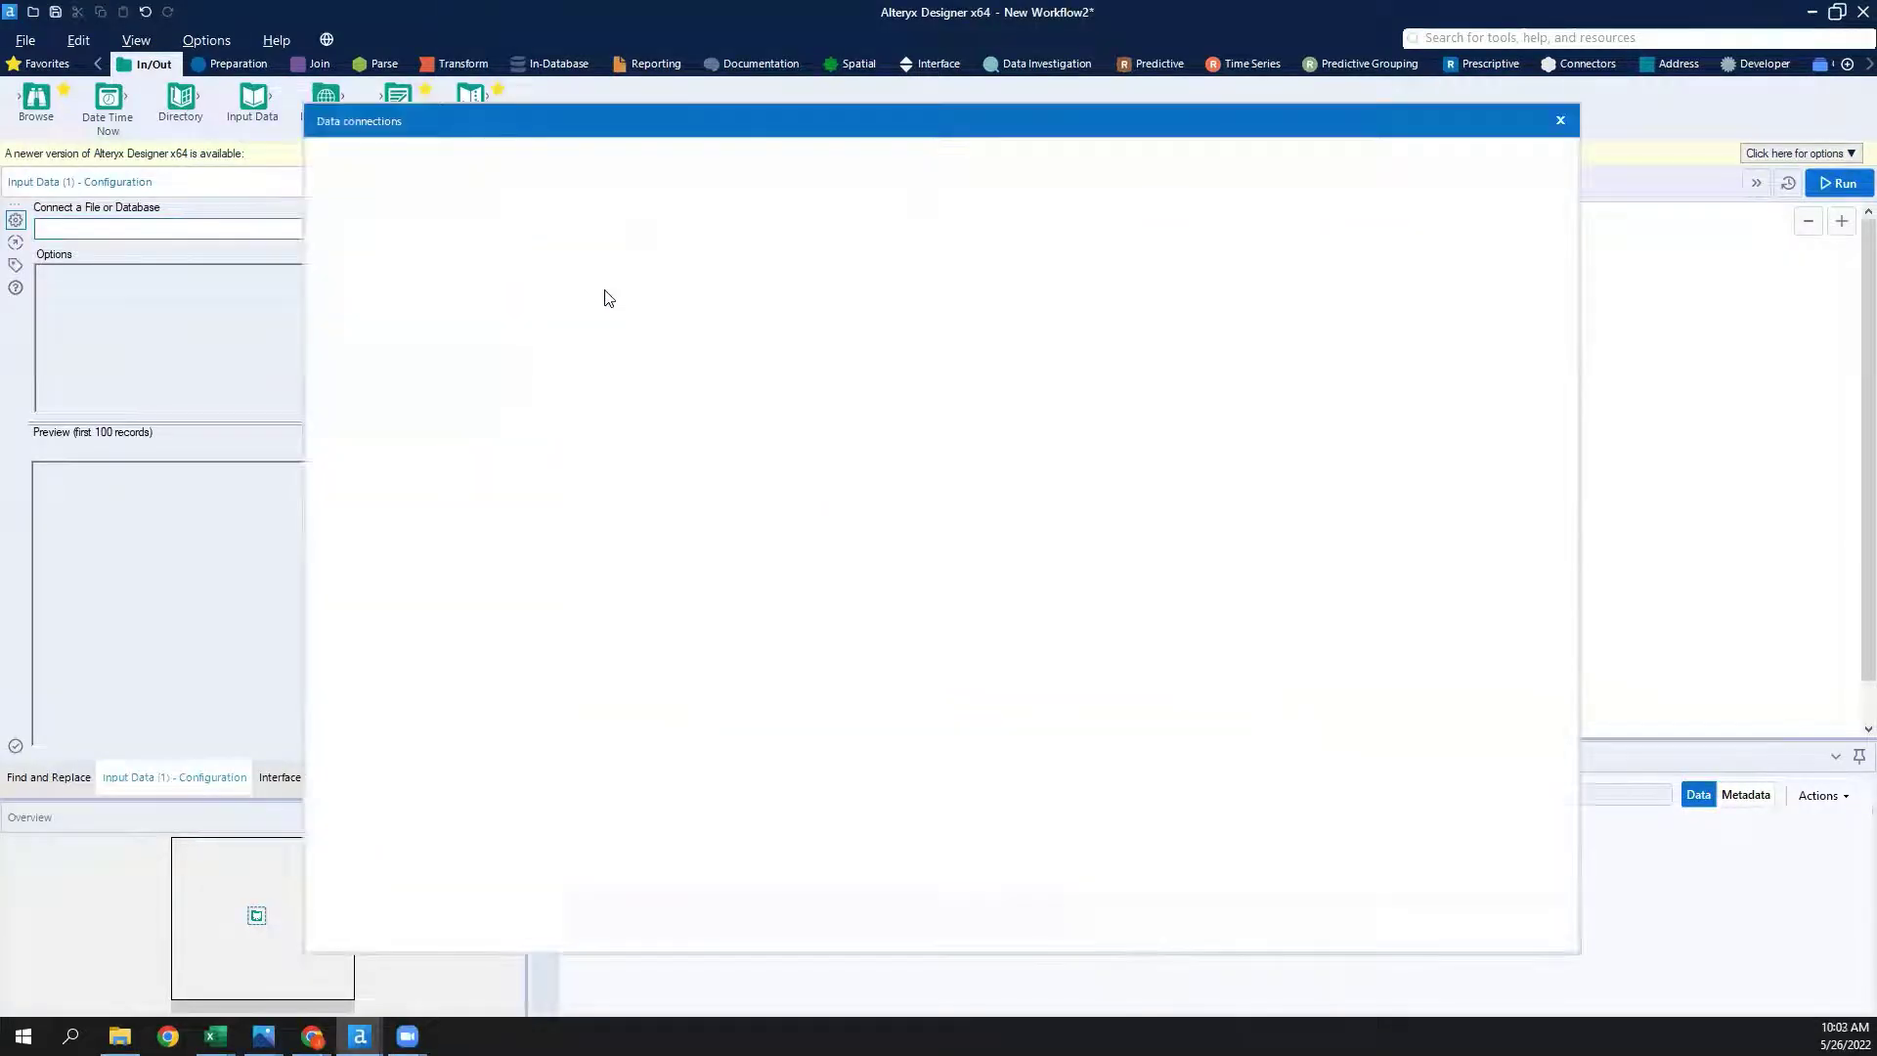
pyautogui.click(420, 238)
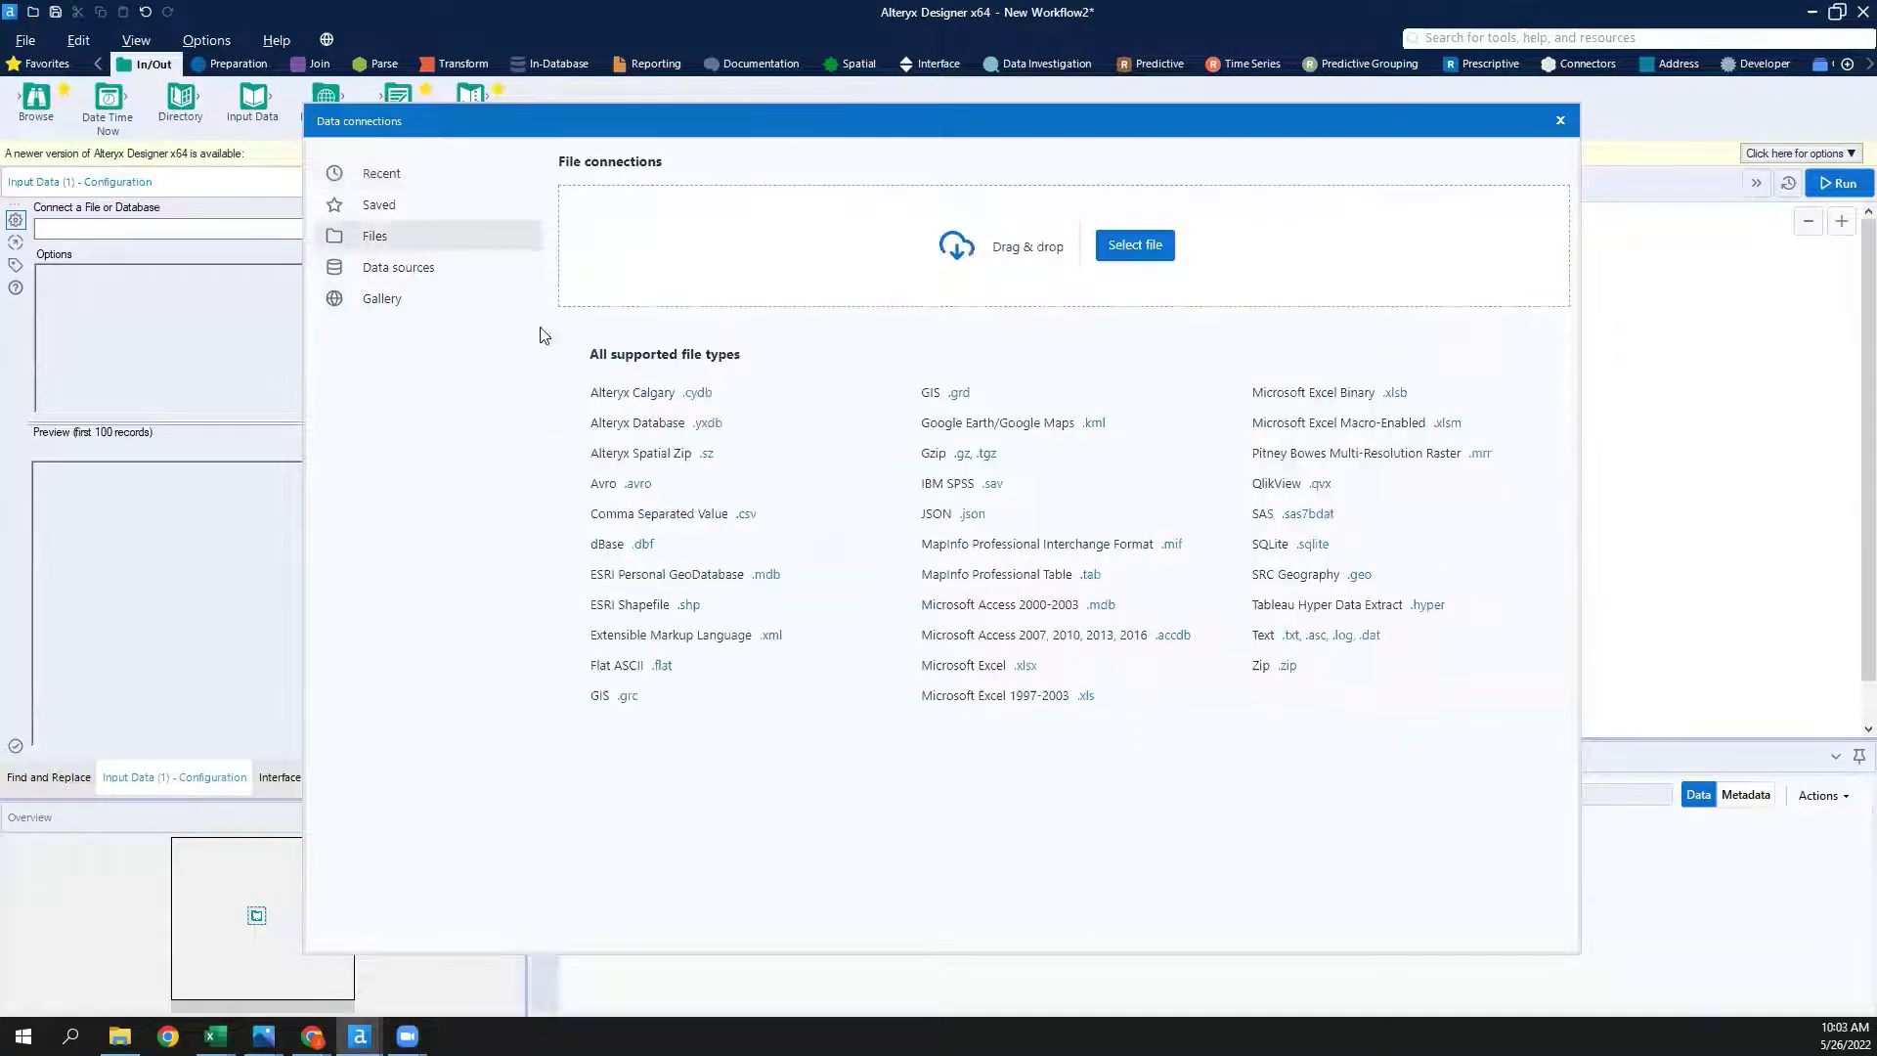
pyautogui.click(1026, 668)
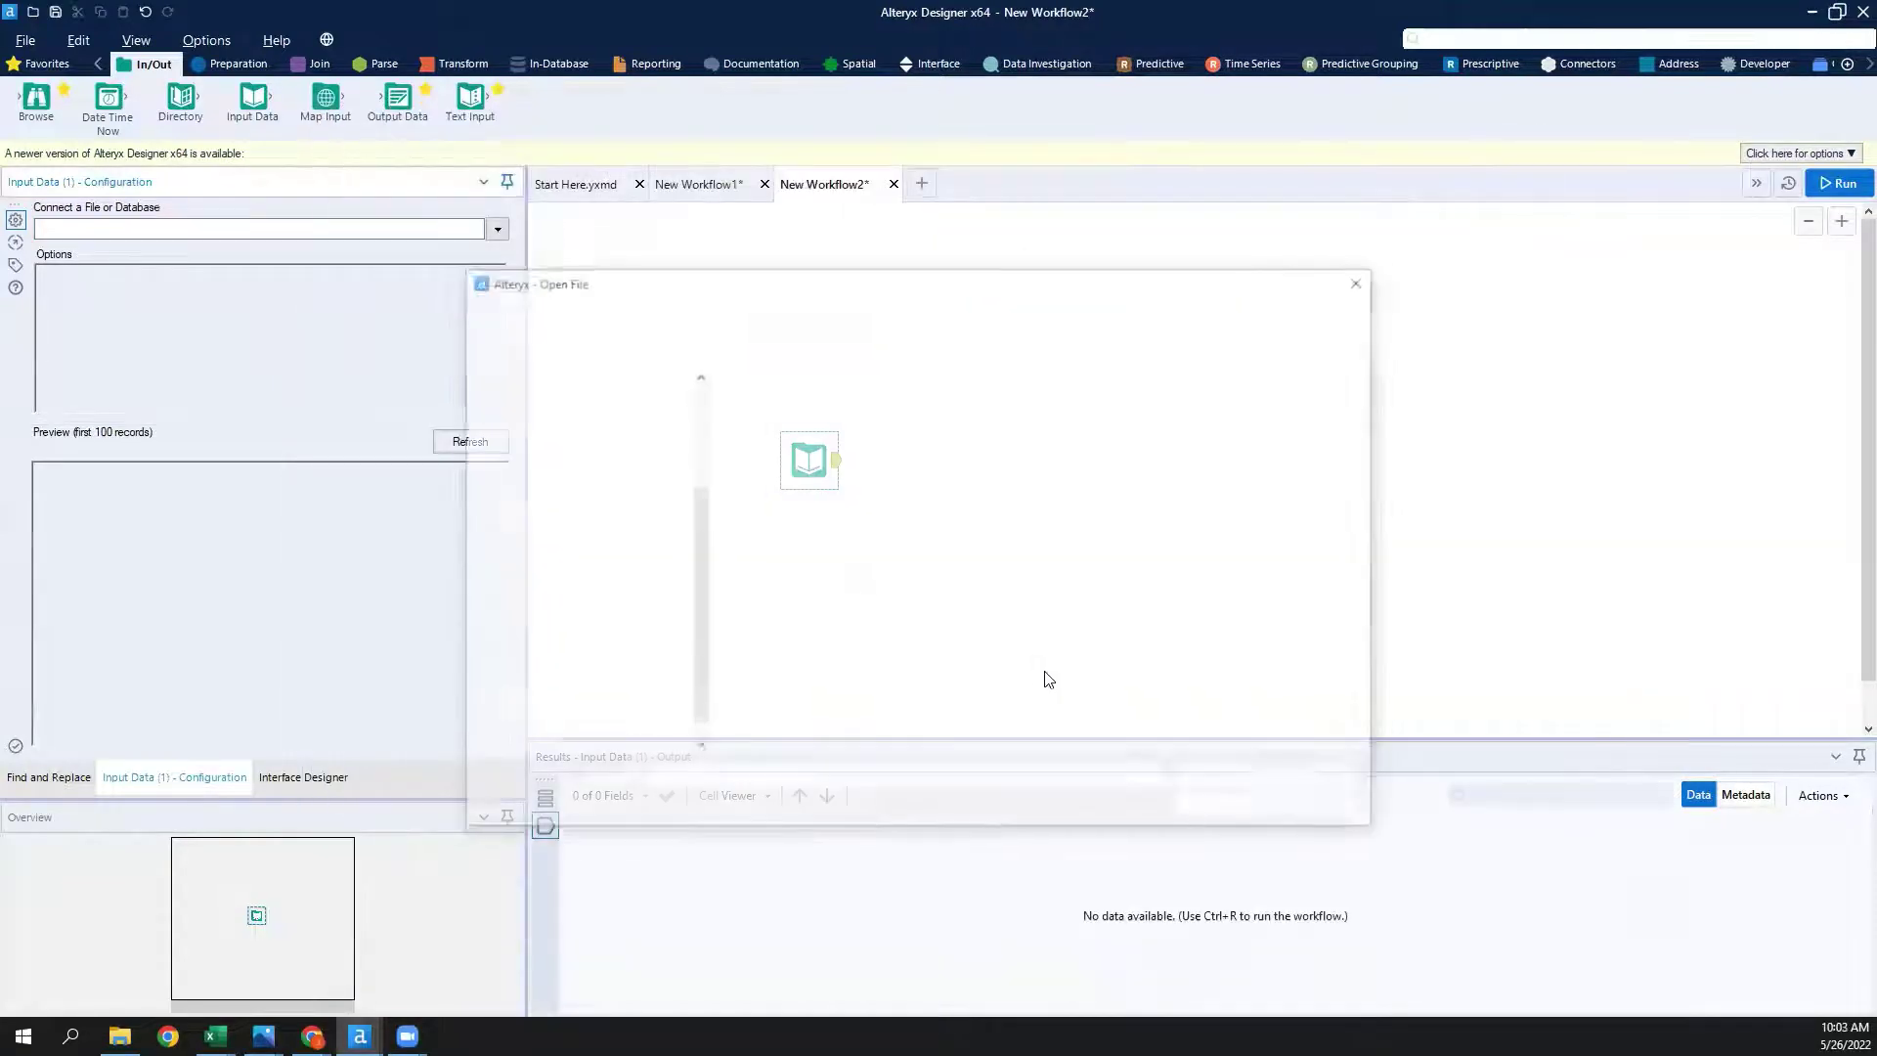
# Choose Trial_Balance_Q1 - Q3_2021.xlsx from the Same File with Mult Tabs folder as the input file.
pyautogui.doubleClick(856, 407)
pyautogui.doubleClick(876, 409)
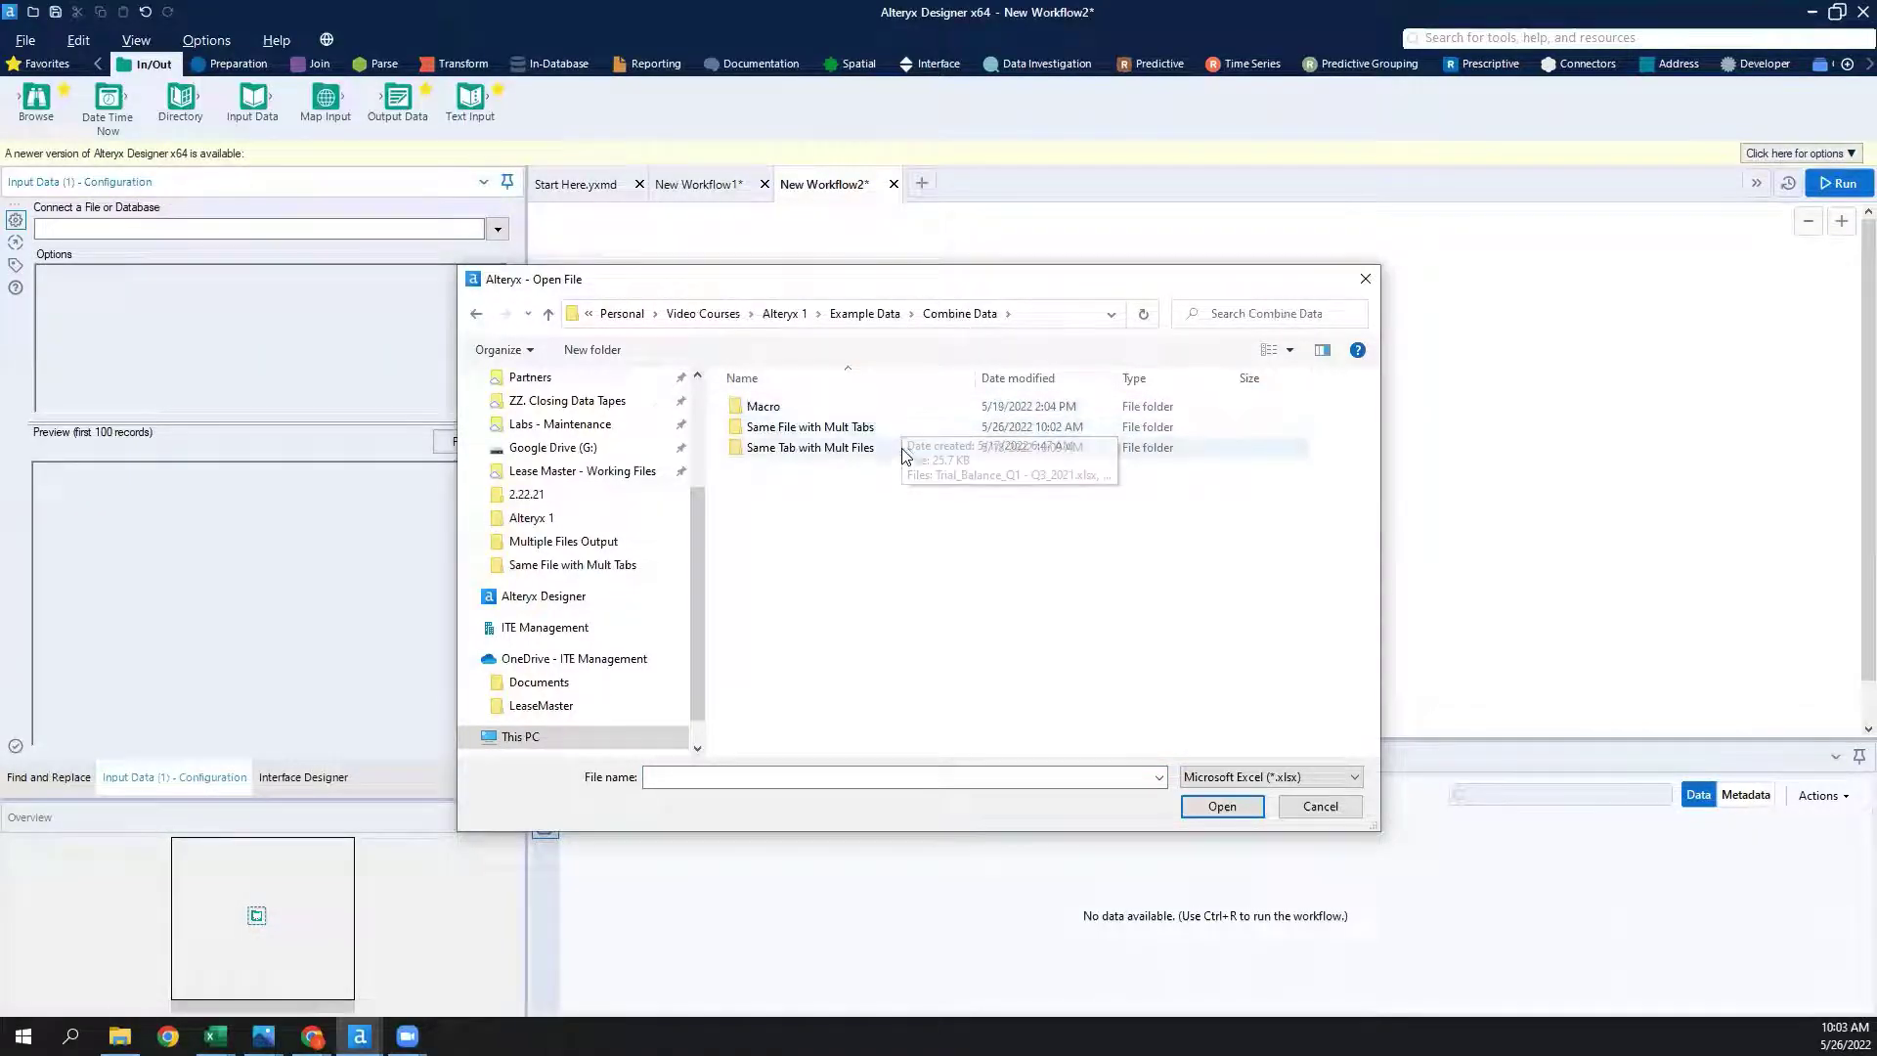
pyautogui.doubleClick(893, 428)
pyautogui.click(906, 411)
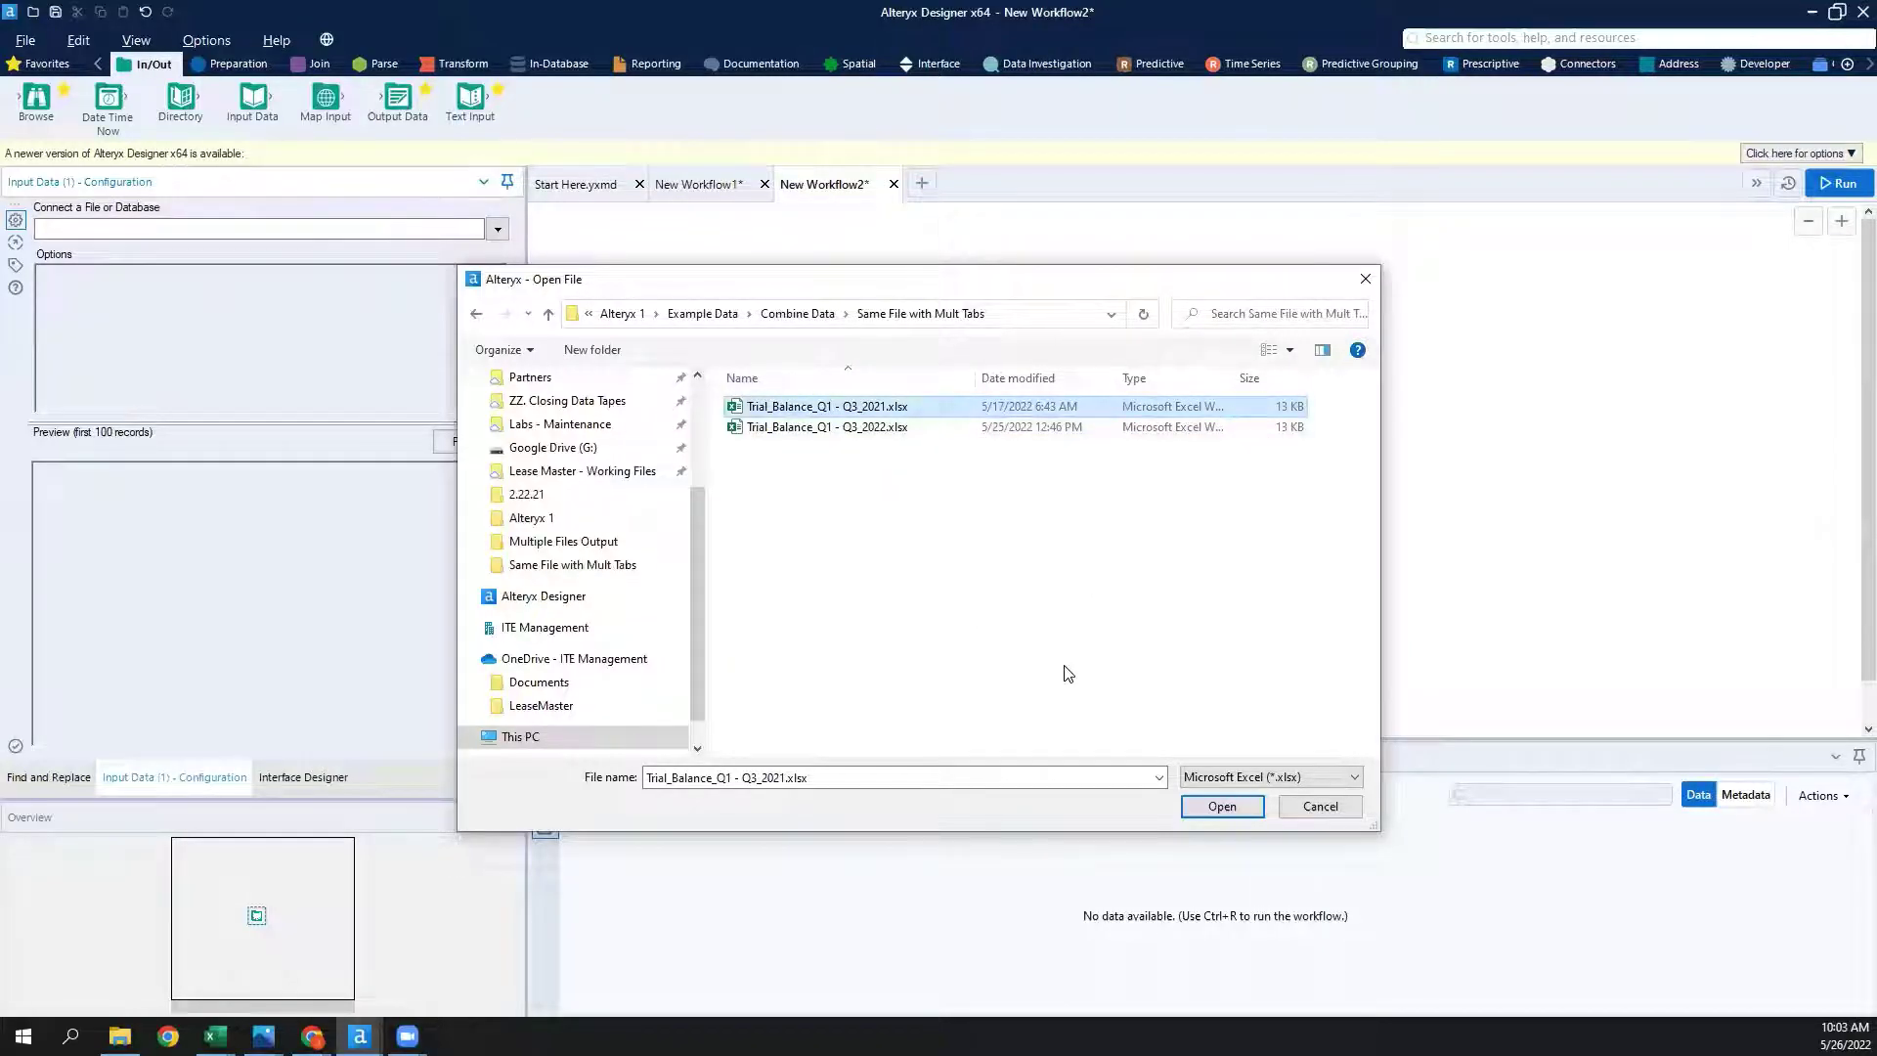
pyautogui.click(1234, 812)
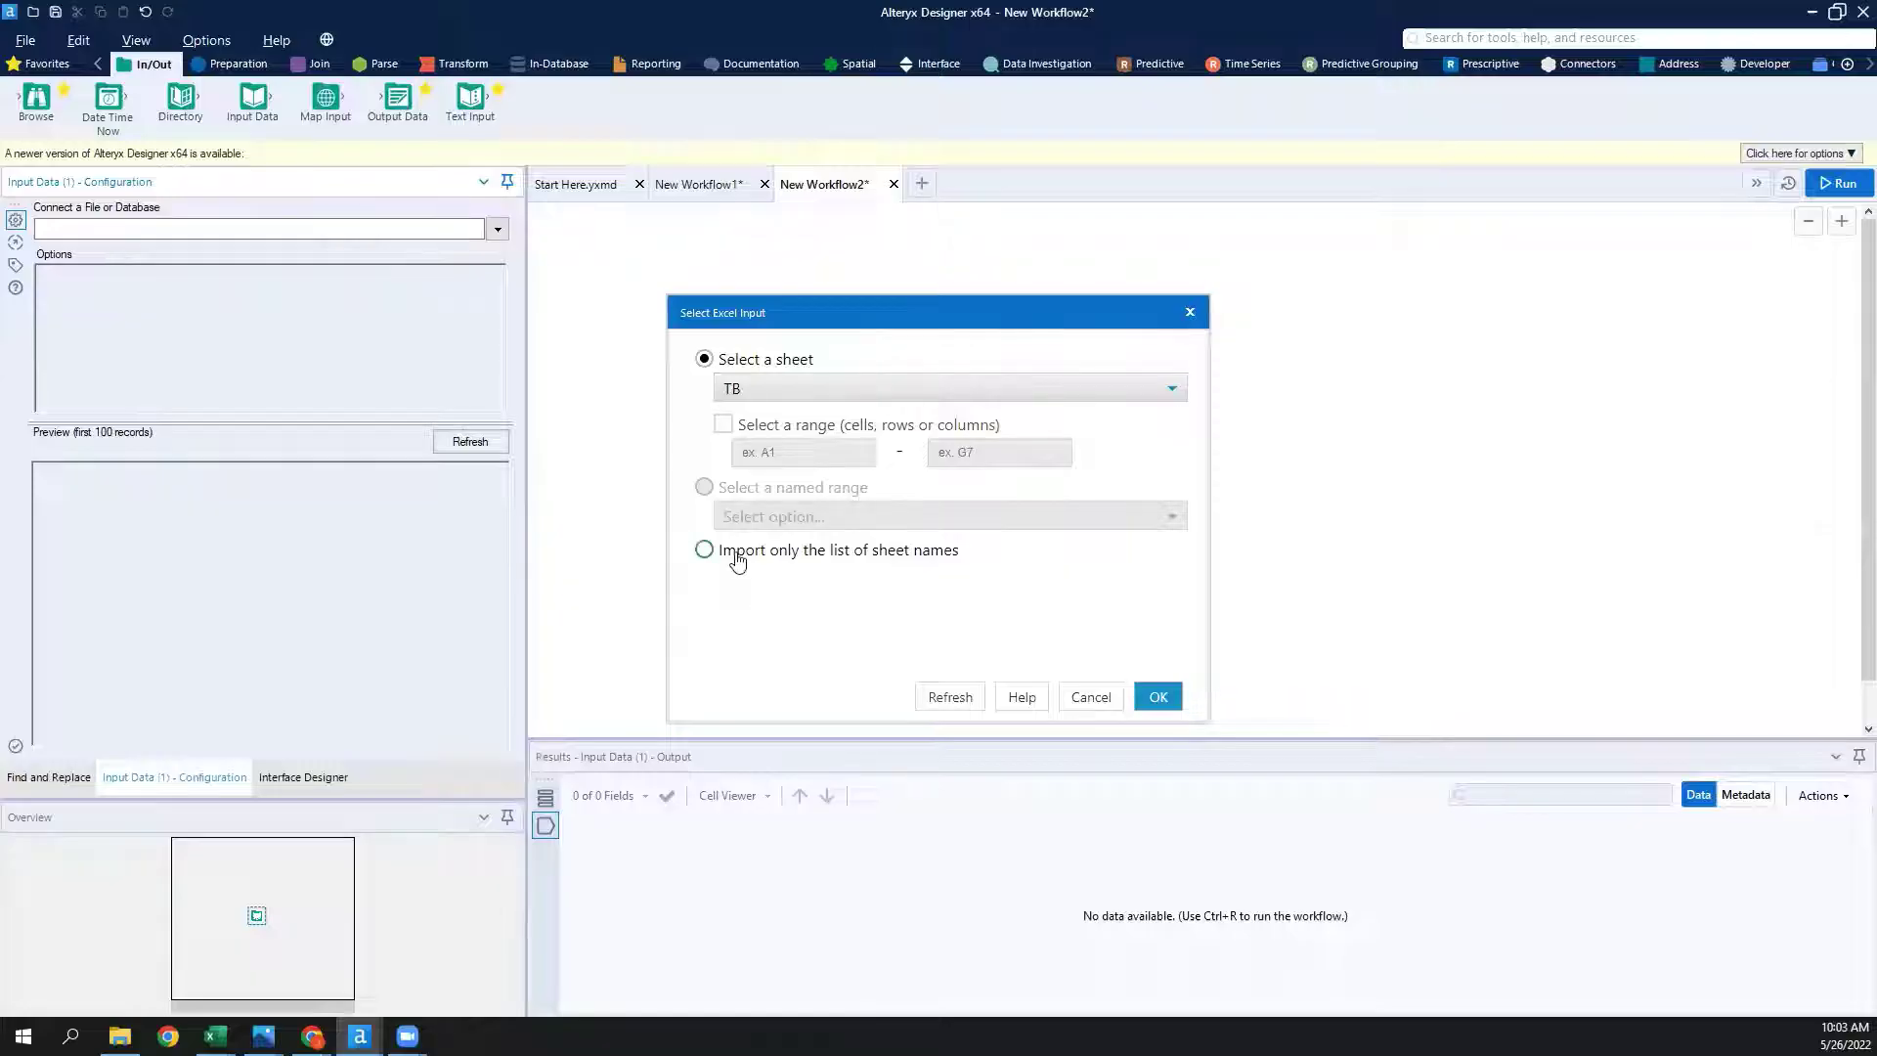
# Import only the list of sheet names from the workbook and run the workflow.
pyautogui.click(704, 551)
pyautogui.click(1160, 698)
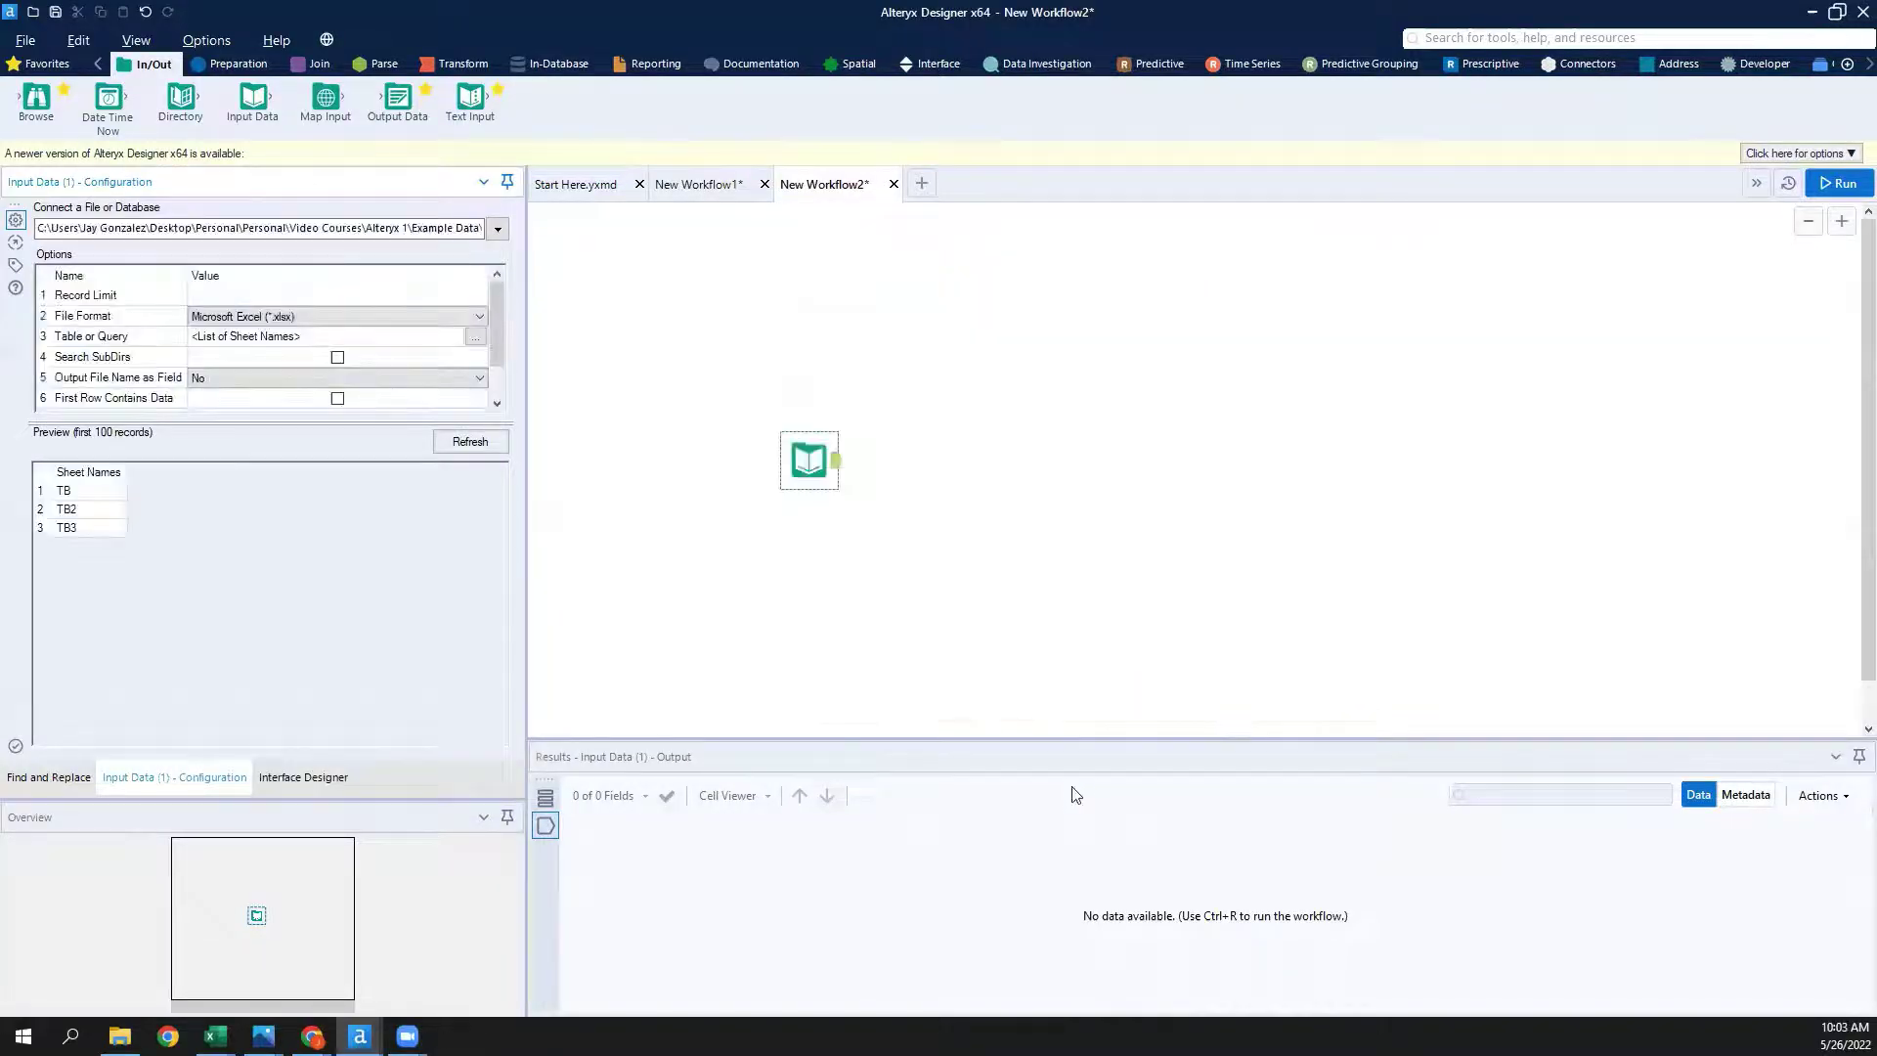
pyautogui.click(1838, 183)
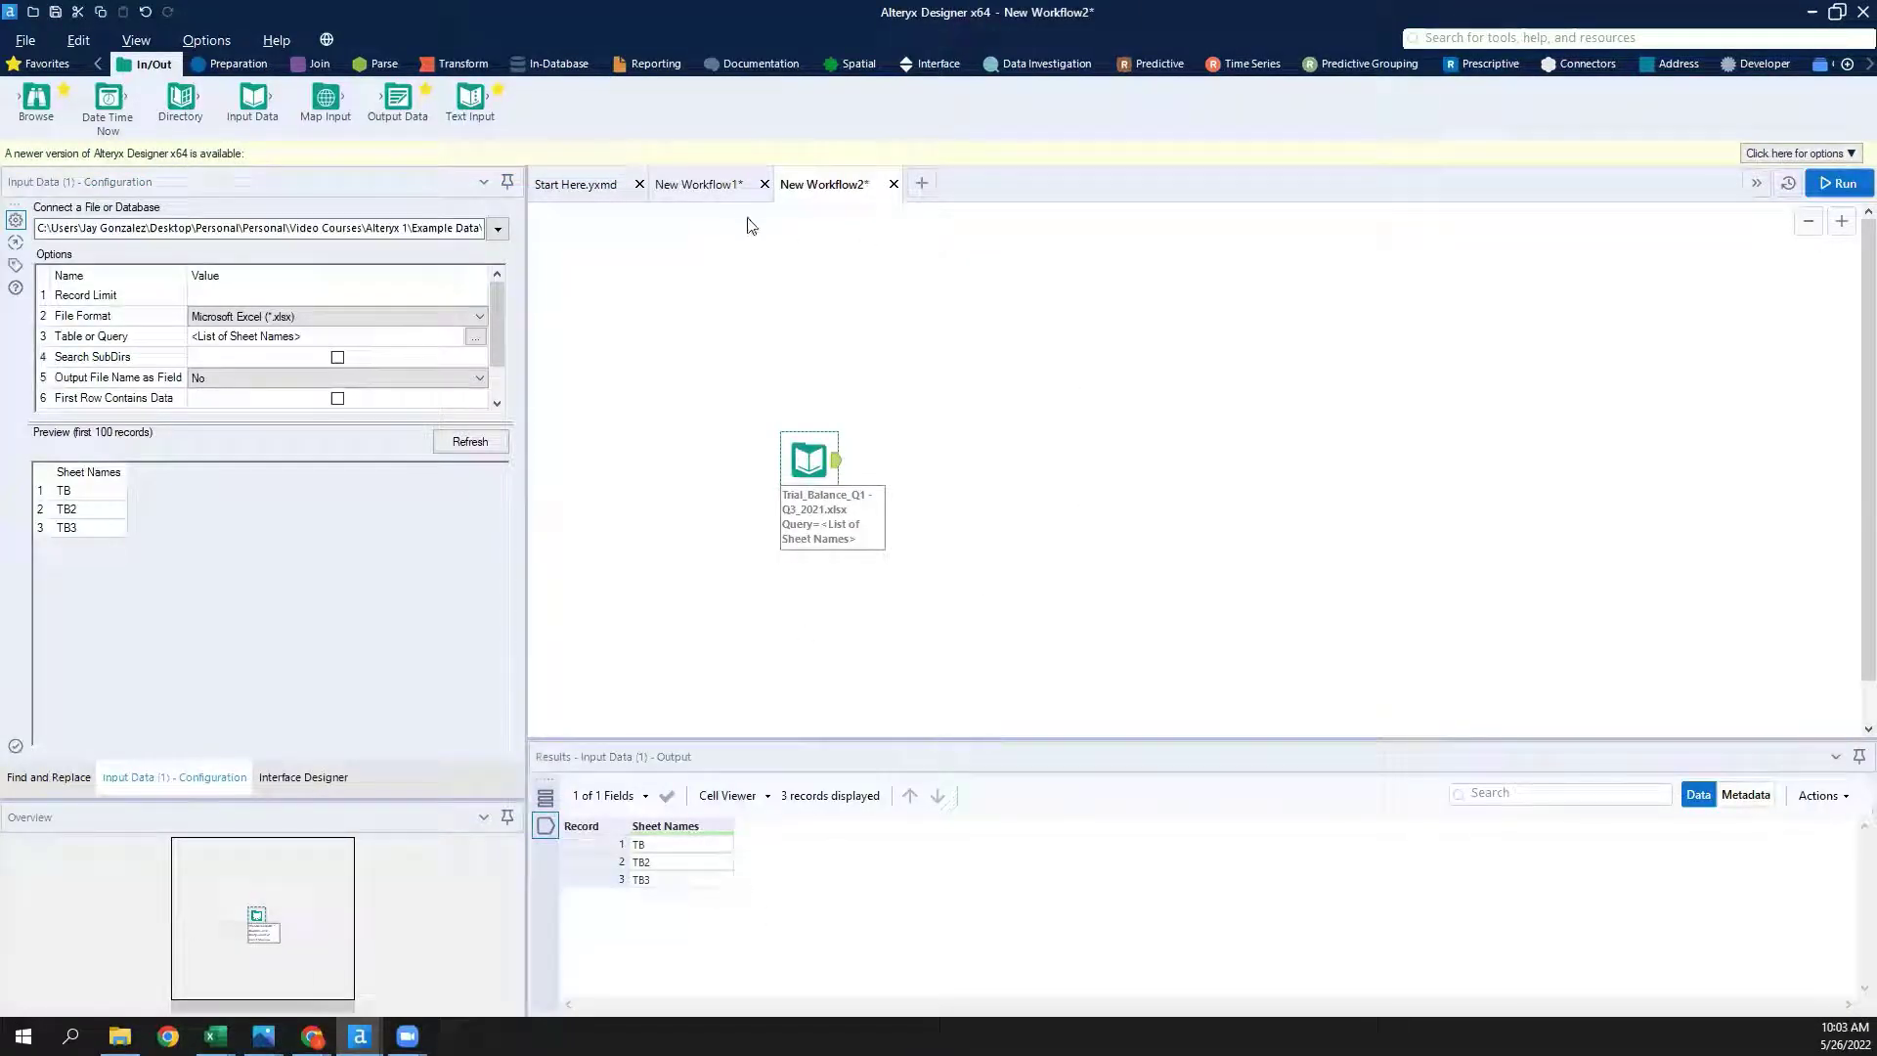
# Review the Directory paths of both records in New Workflow1, and return to New Workflow2.
pyautogui.click(737, 189)
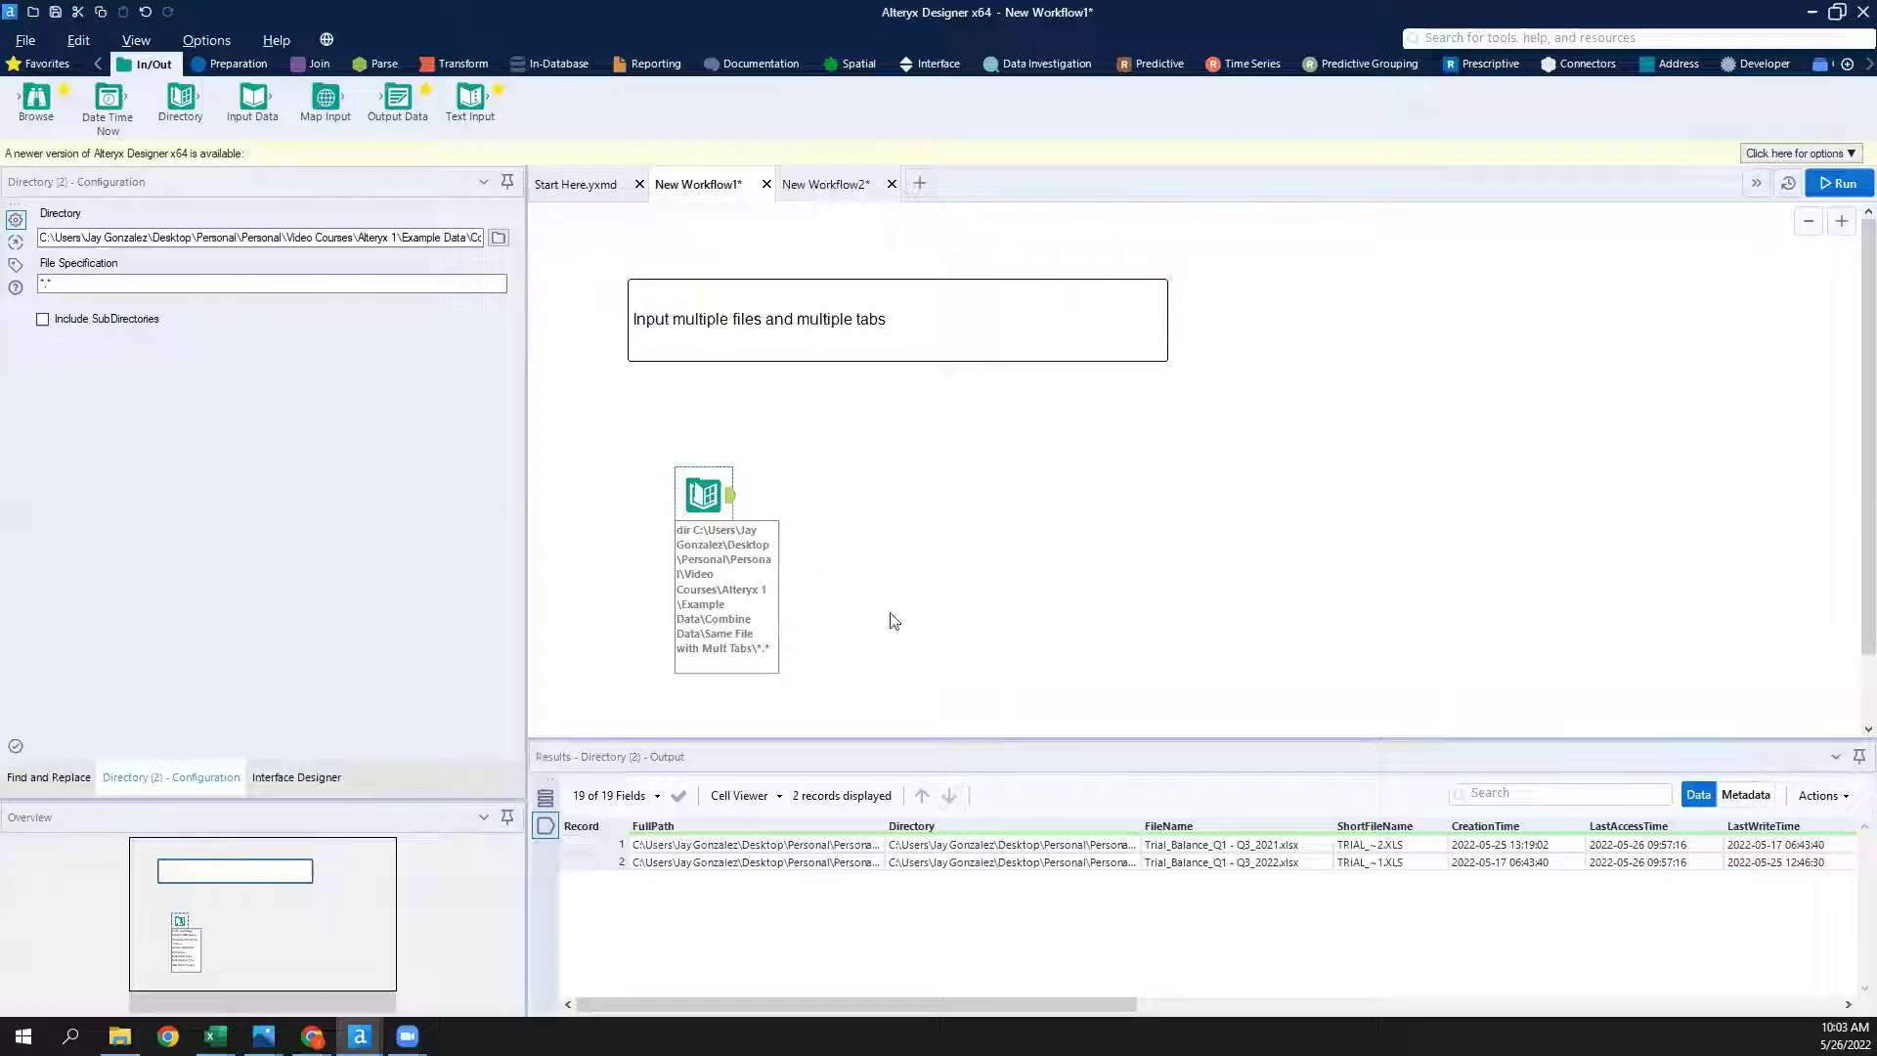
pyautogui.click(955, 845)
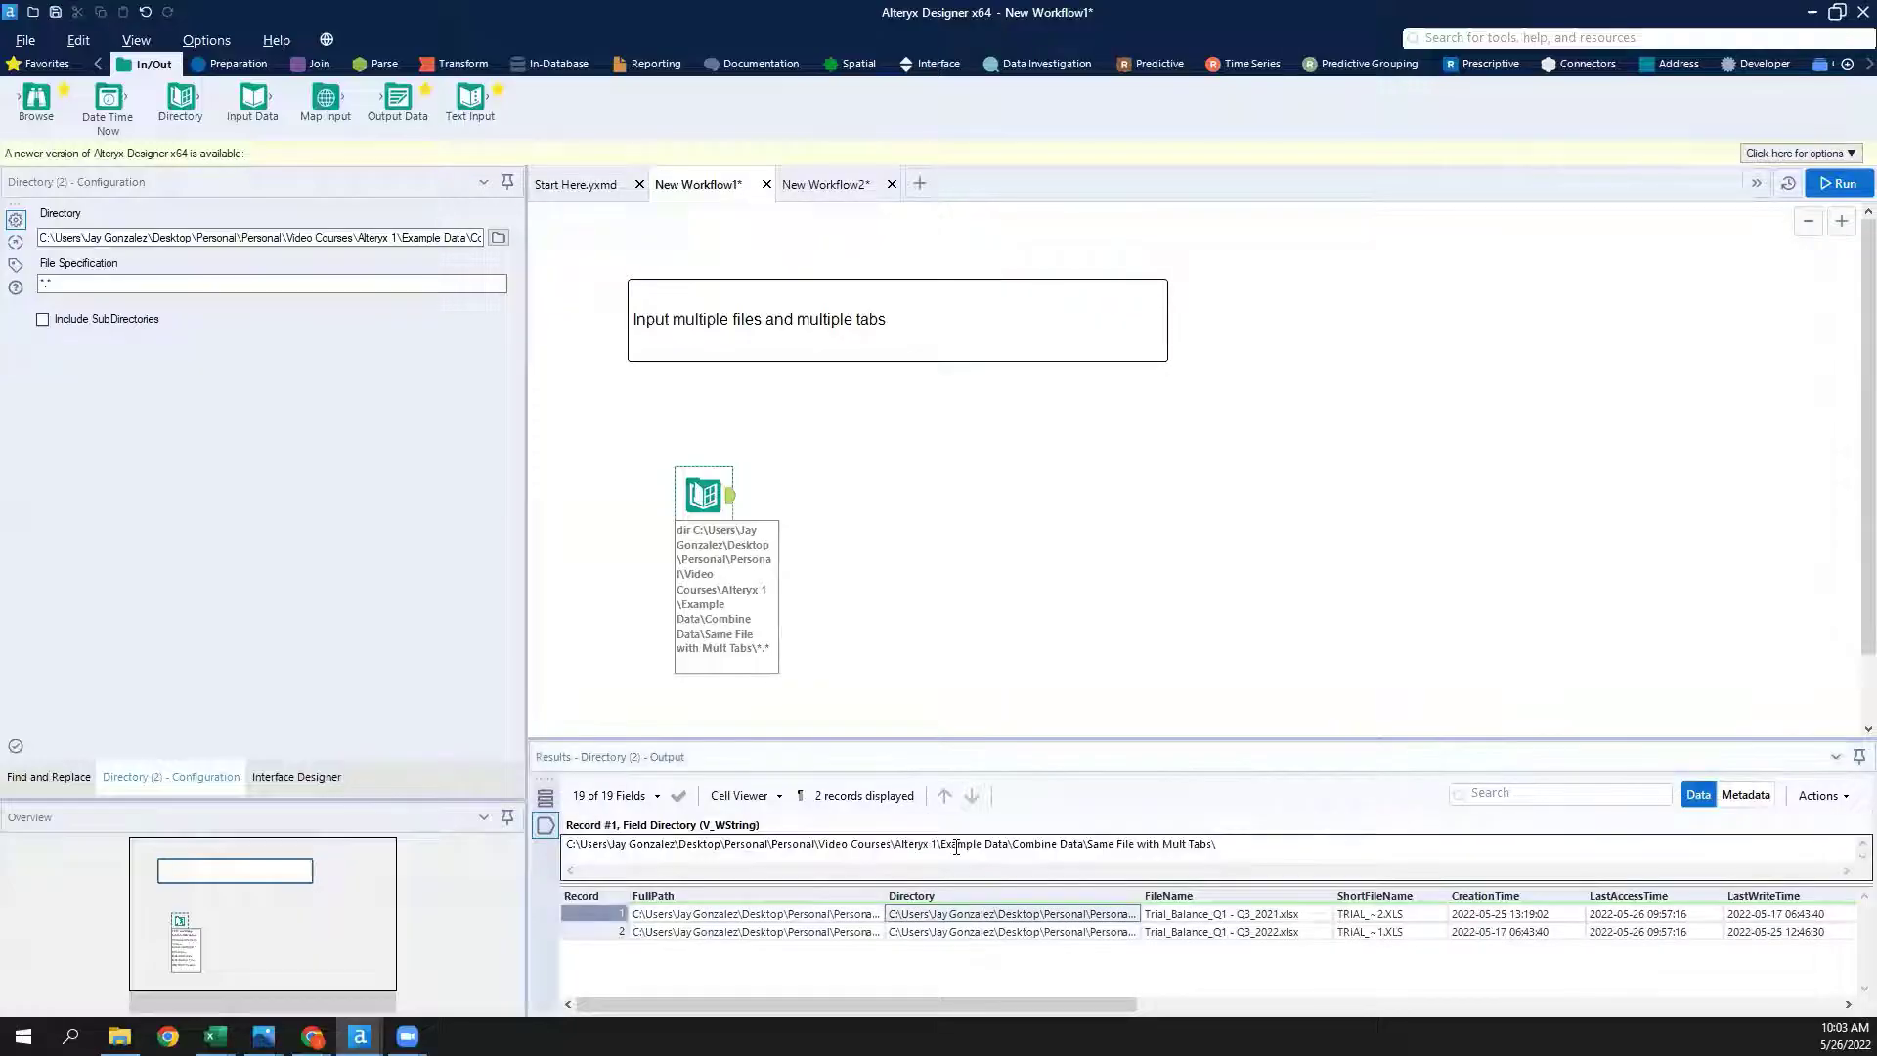
pyautogui.click(1037, 934)
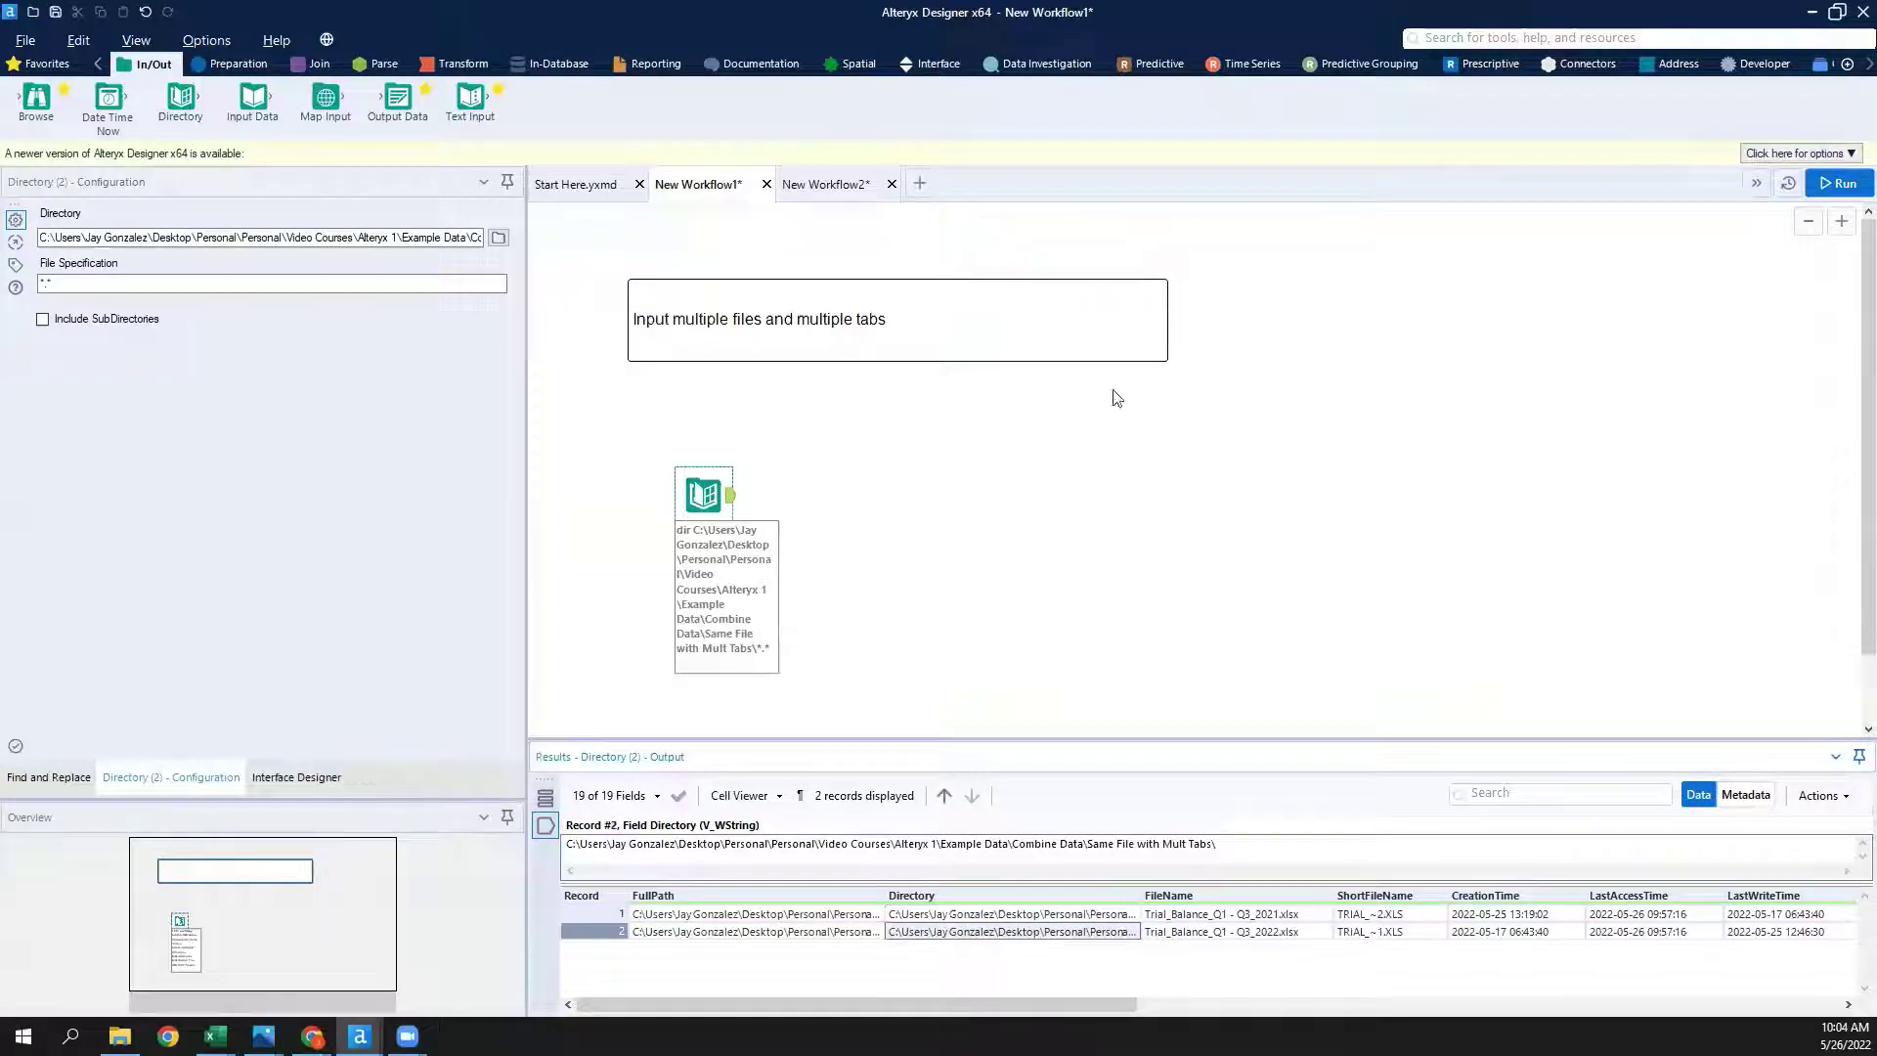
pyautogui.click(847, 187)
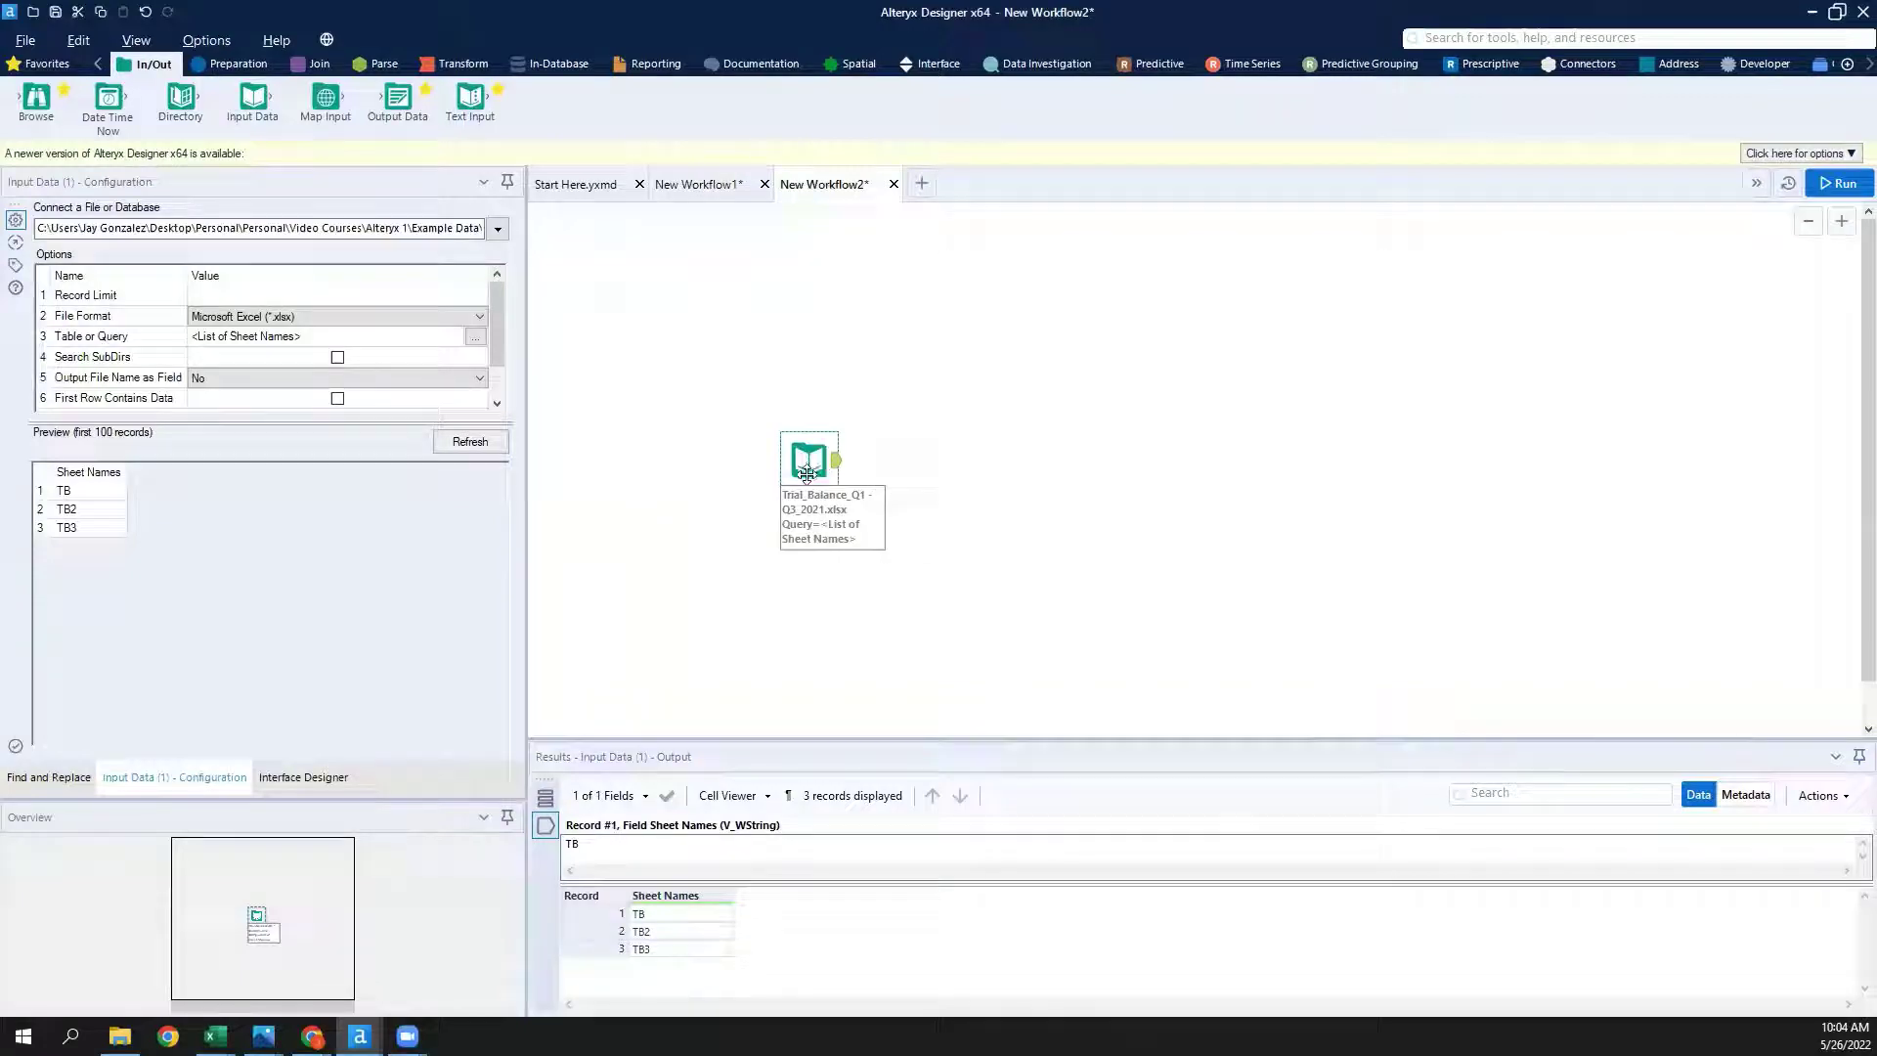
# Add a Control Parameter above the Input Data tool and connect it to that tool.
pyautogui.moveTo(822, 476); pyautogui.dragTo(834, 559)
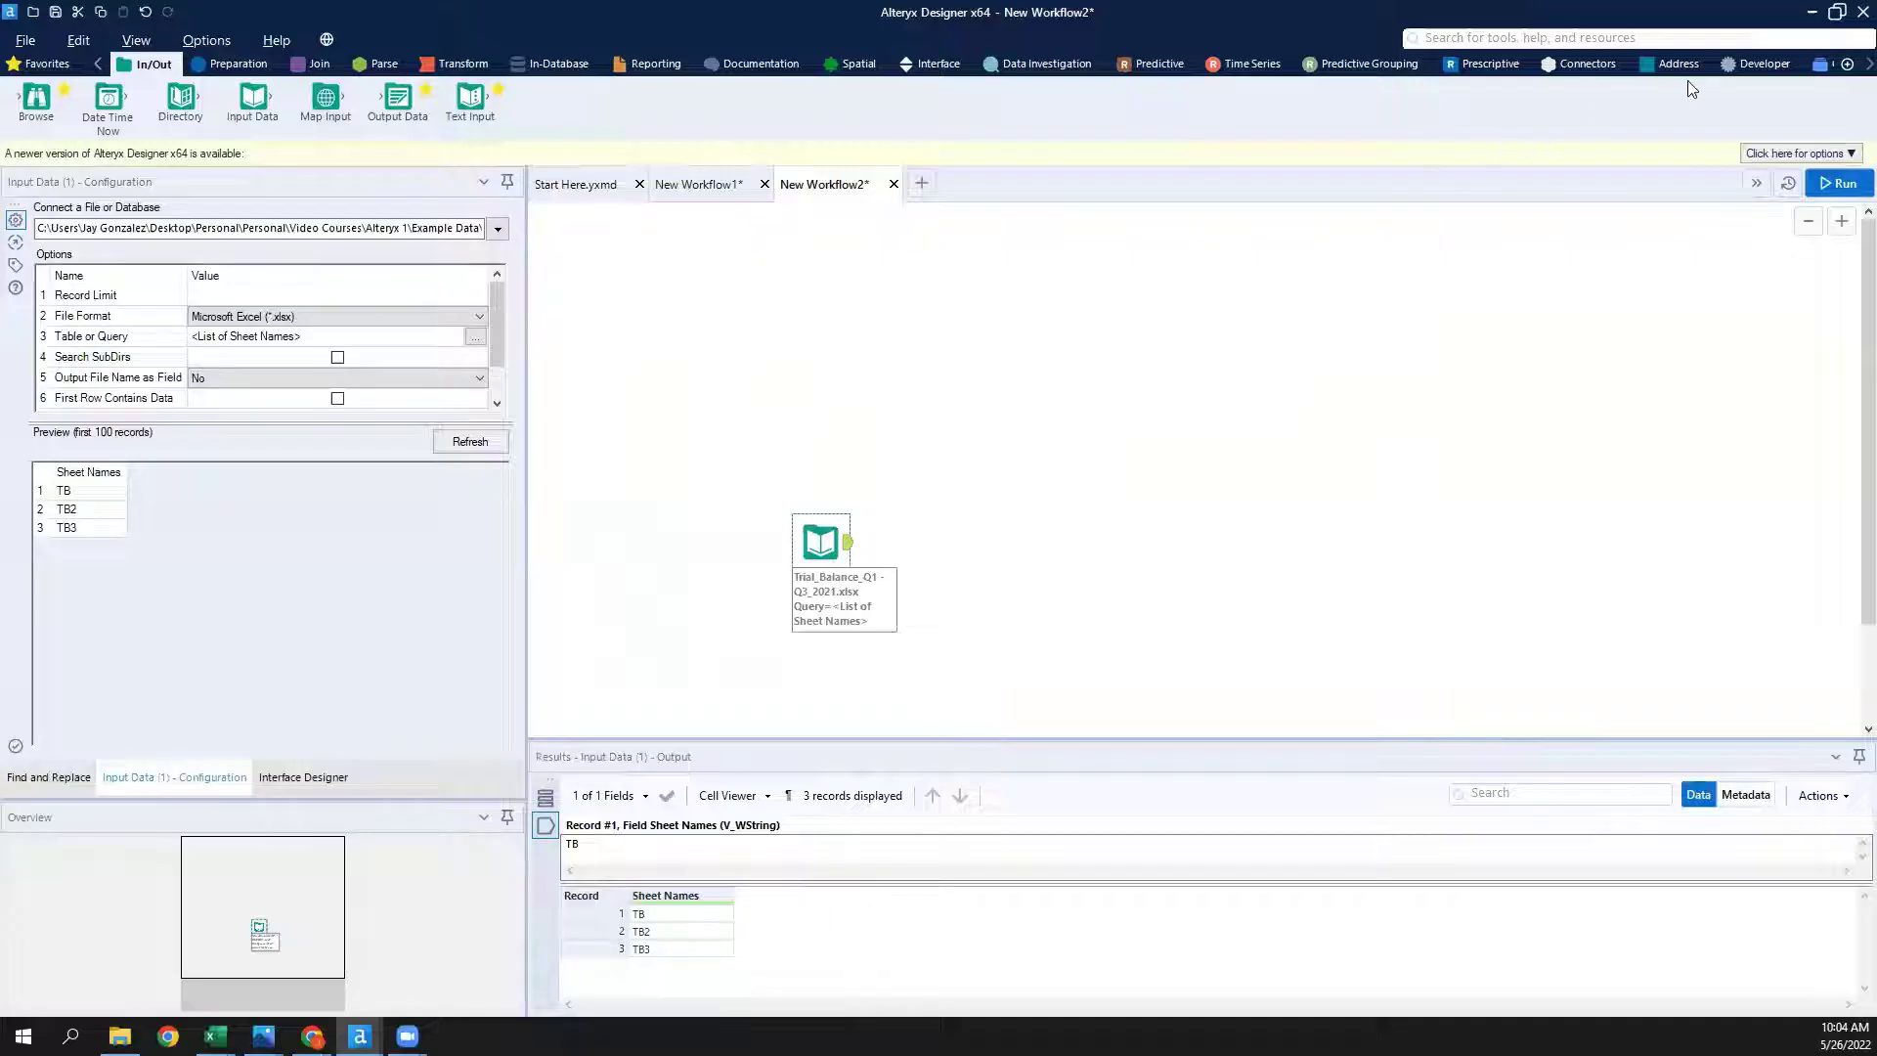
pyautogui.click(1763, 62)
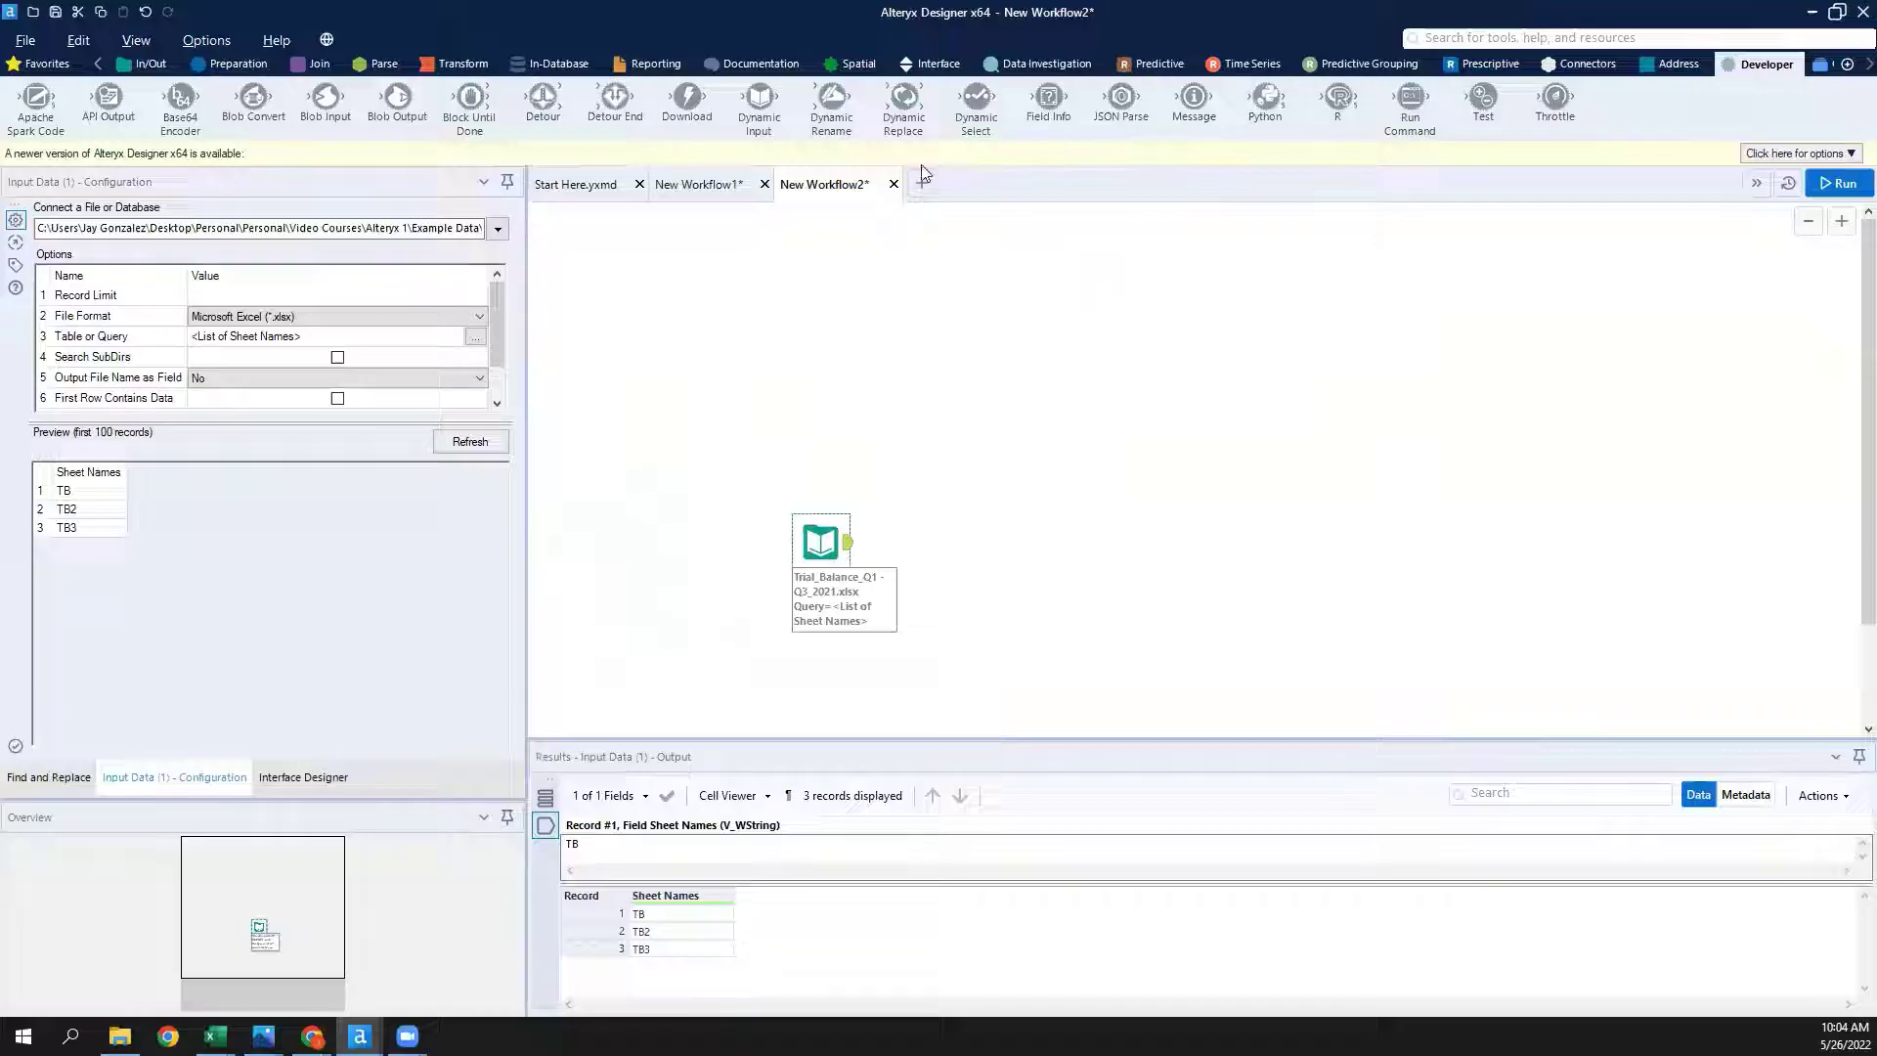
pyautogui.click(936, 69)
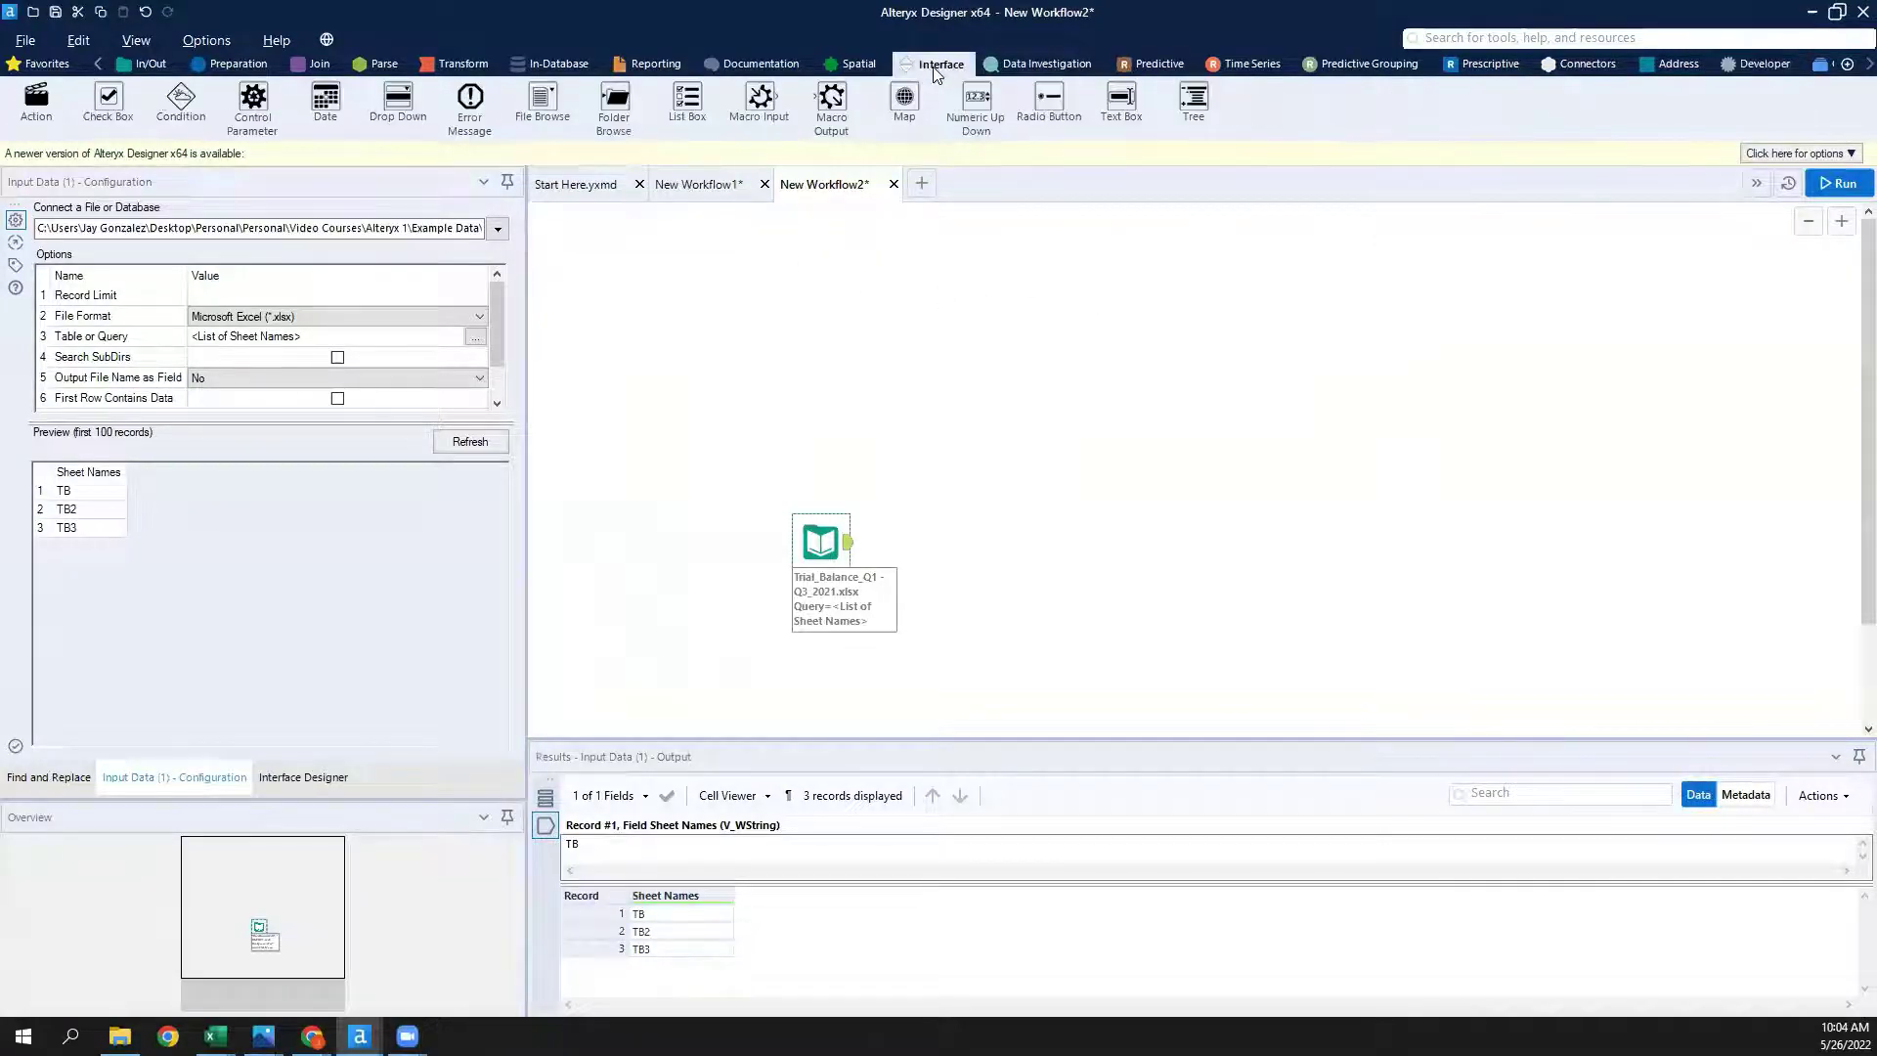
pyautogui.moveTo(253, 98)
pyautogui.mouseDown()
pyautogui.moveTo(956, 469)
pyautogui.moveTo(822, 372)
pyautogui.moveTo(821, 516)
pyautogui.mouseUp()
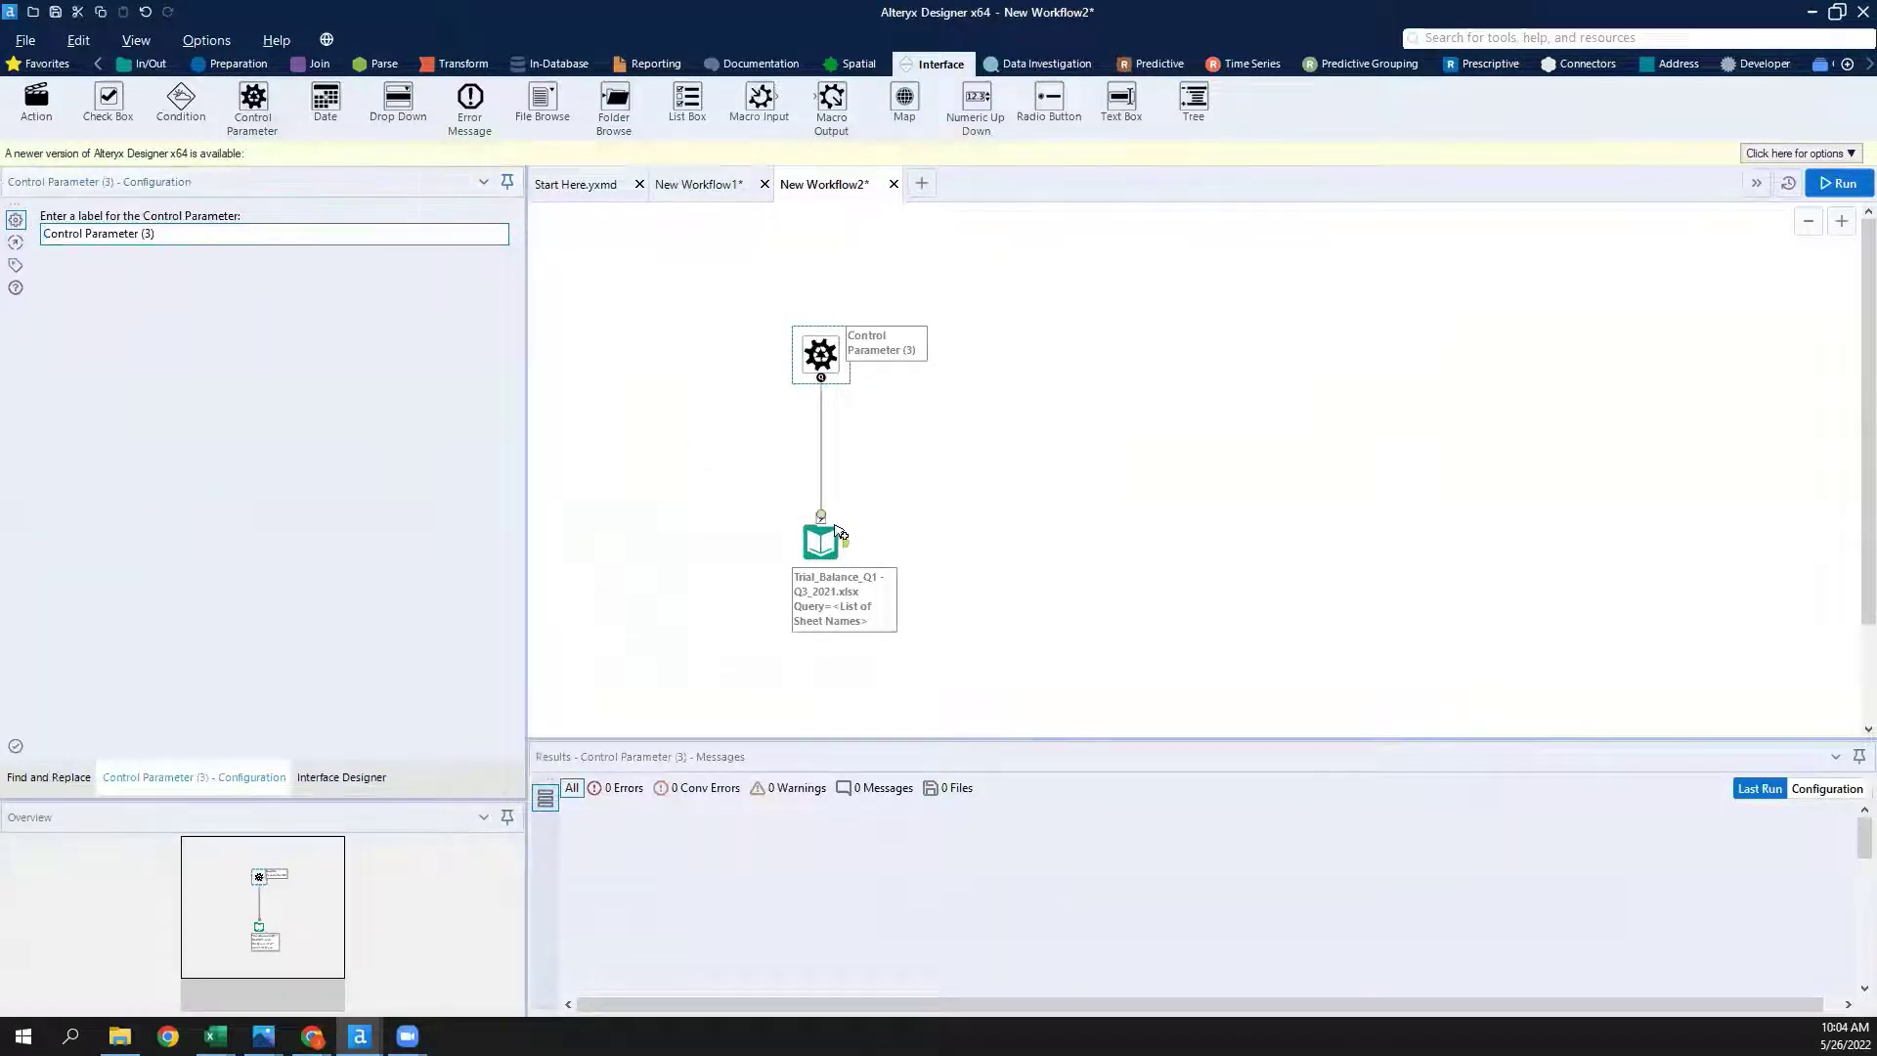
pyautogui.click(1287, 600)
# Set the Action tool to update the Input Data file value and enable replacing a specific string.
pyautogui.click(821, 445)
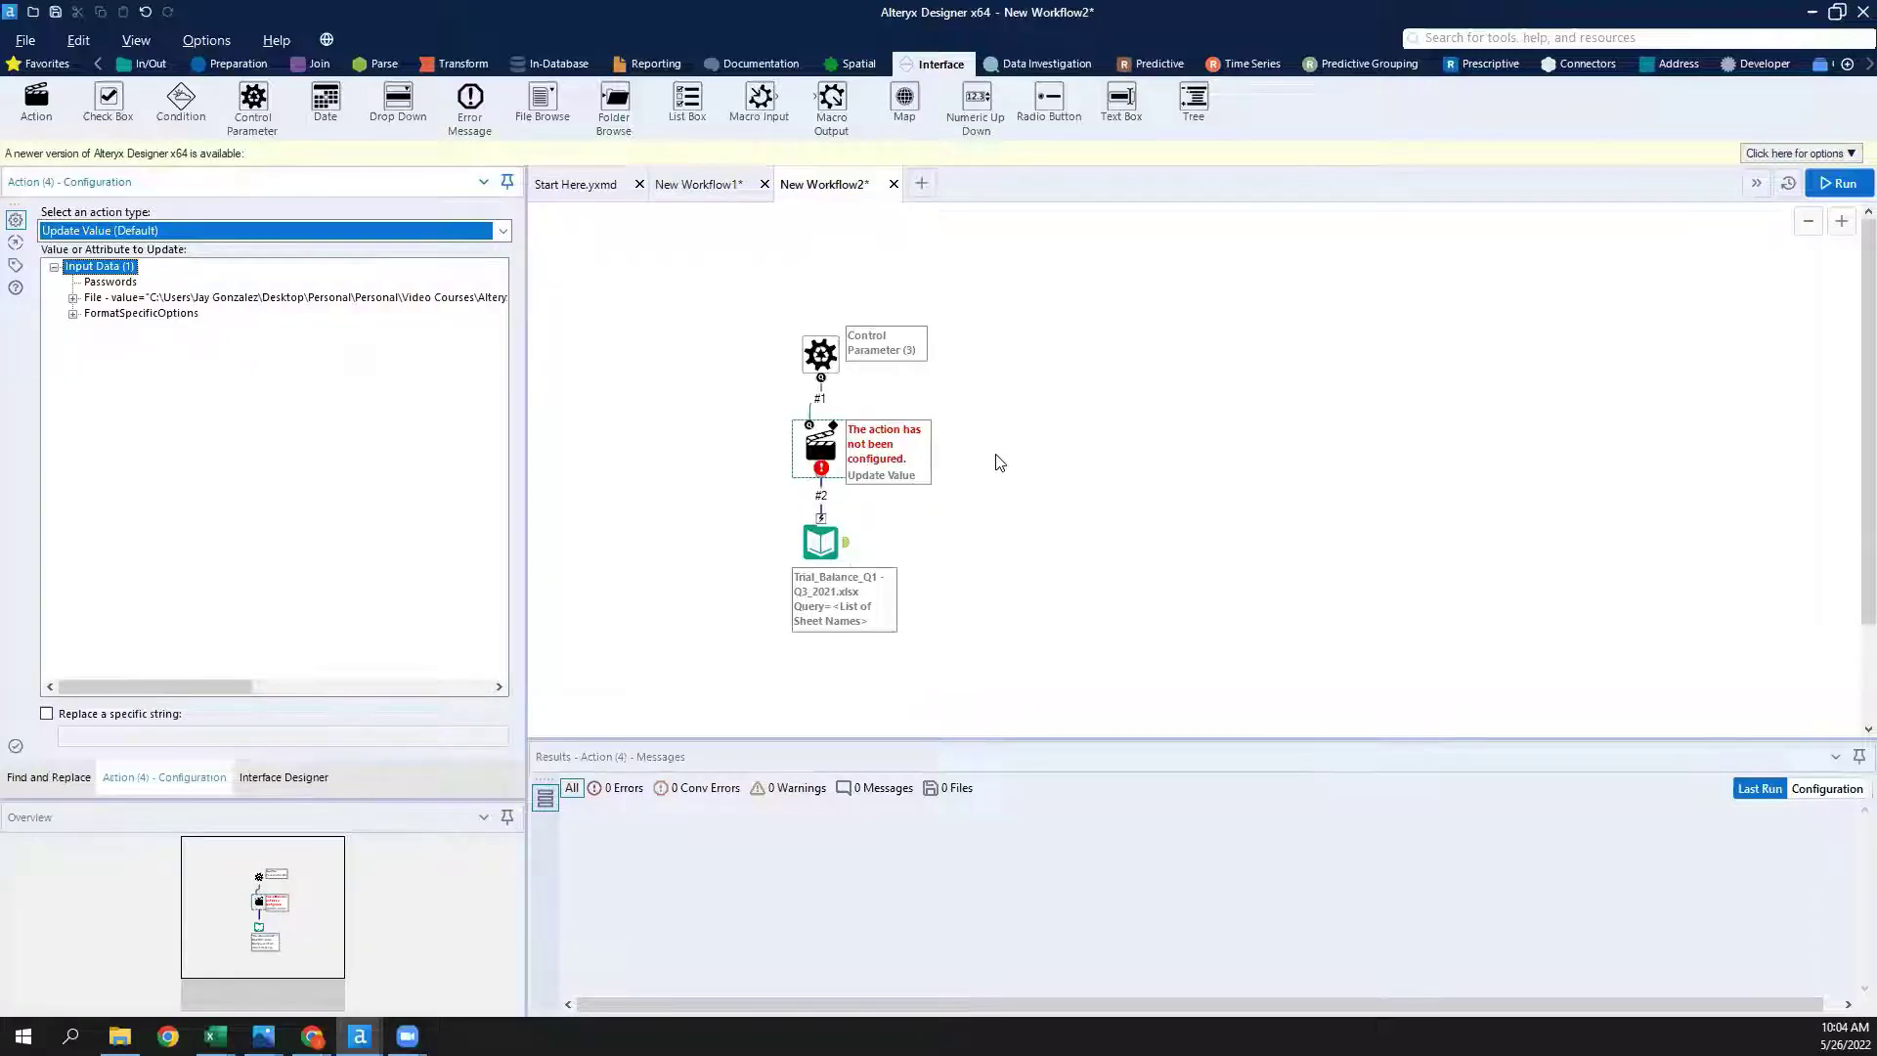
pyautogui.click(407, 297)
pyautogui.moveTo(526, 644); pyautogui.dragTo(1091, 633)
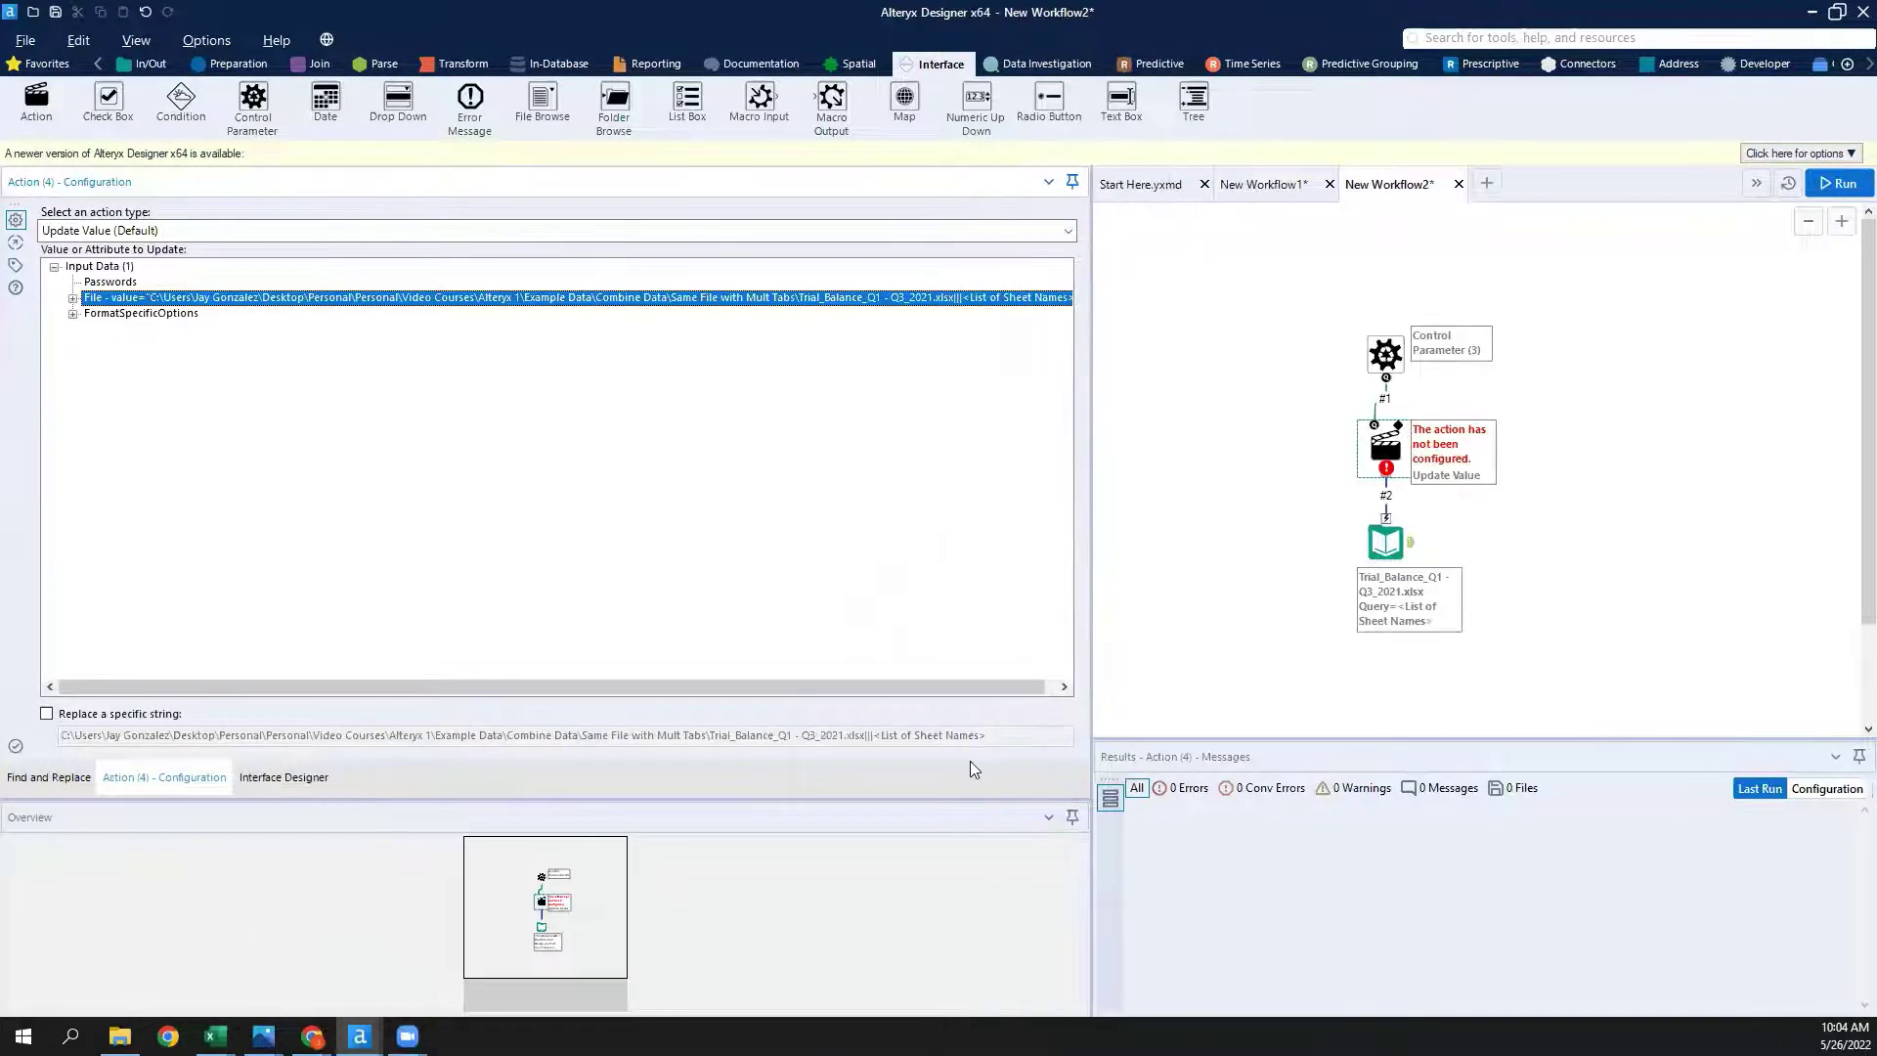
pyautogui.click(46, 715)
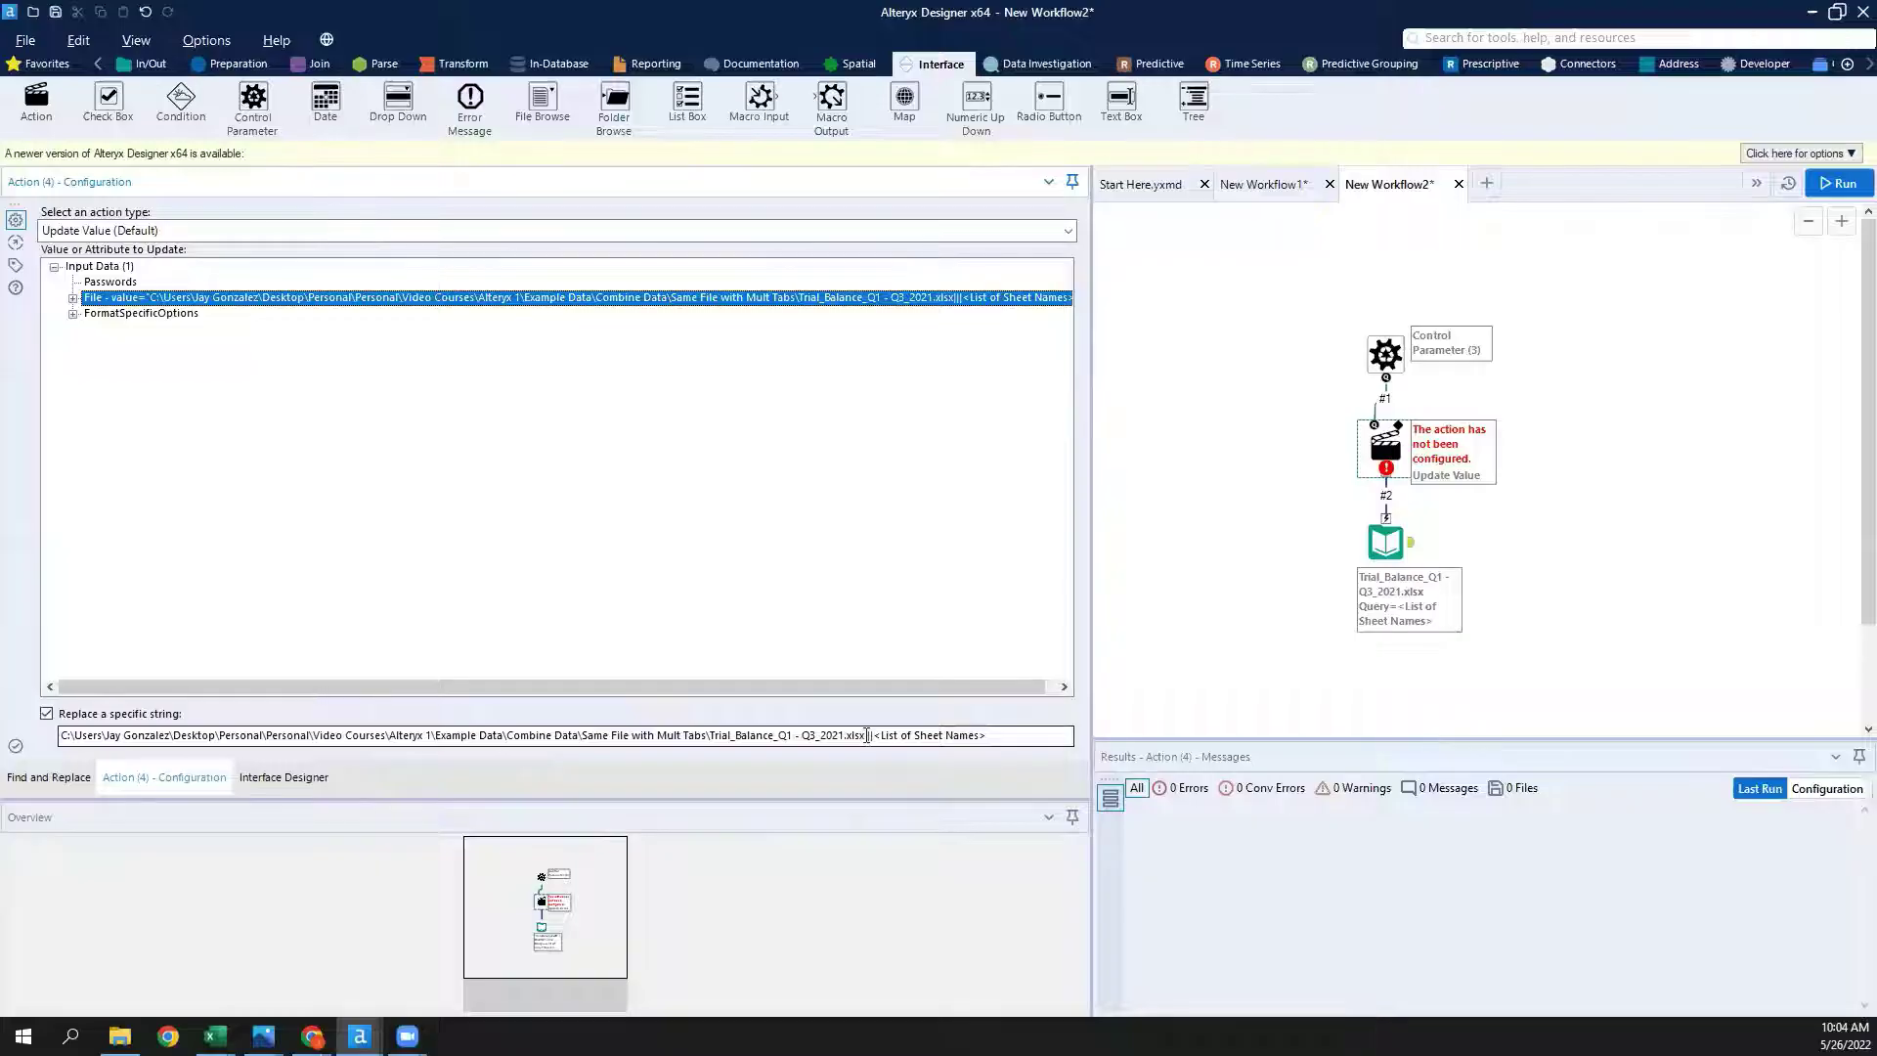
# Trim the sheet-list query "|||<List of Sheet Names>" from the replacement string so only the path through Trial_Balance_Q1 - Q3_2021.xlsx is replaced.
pyautogui.moveTo(1003, 735); pyautogui.dragTo(864, 738)
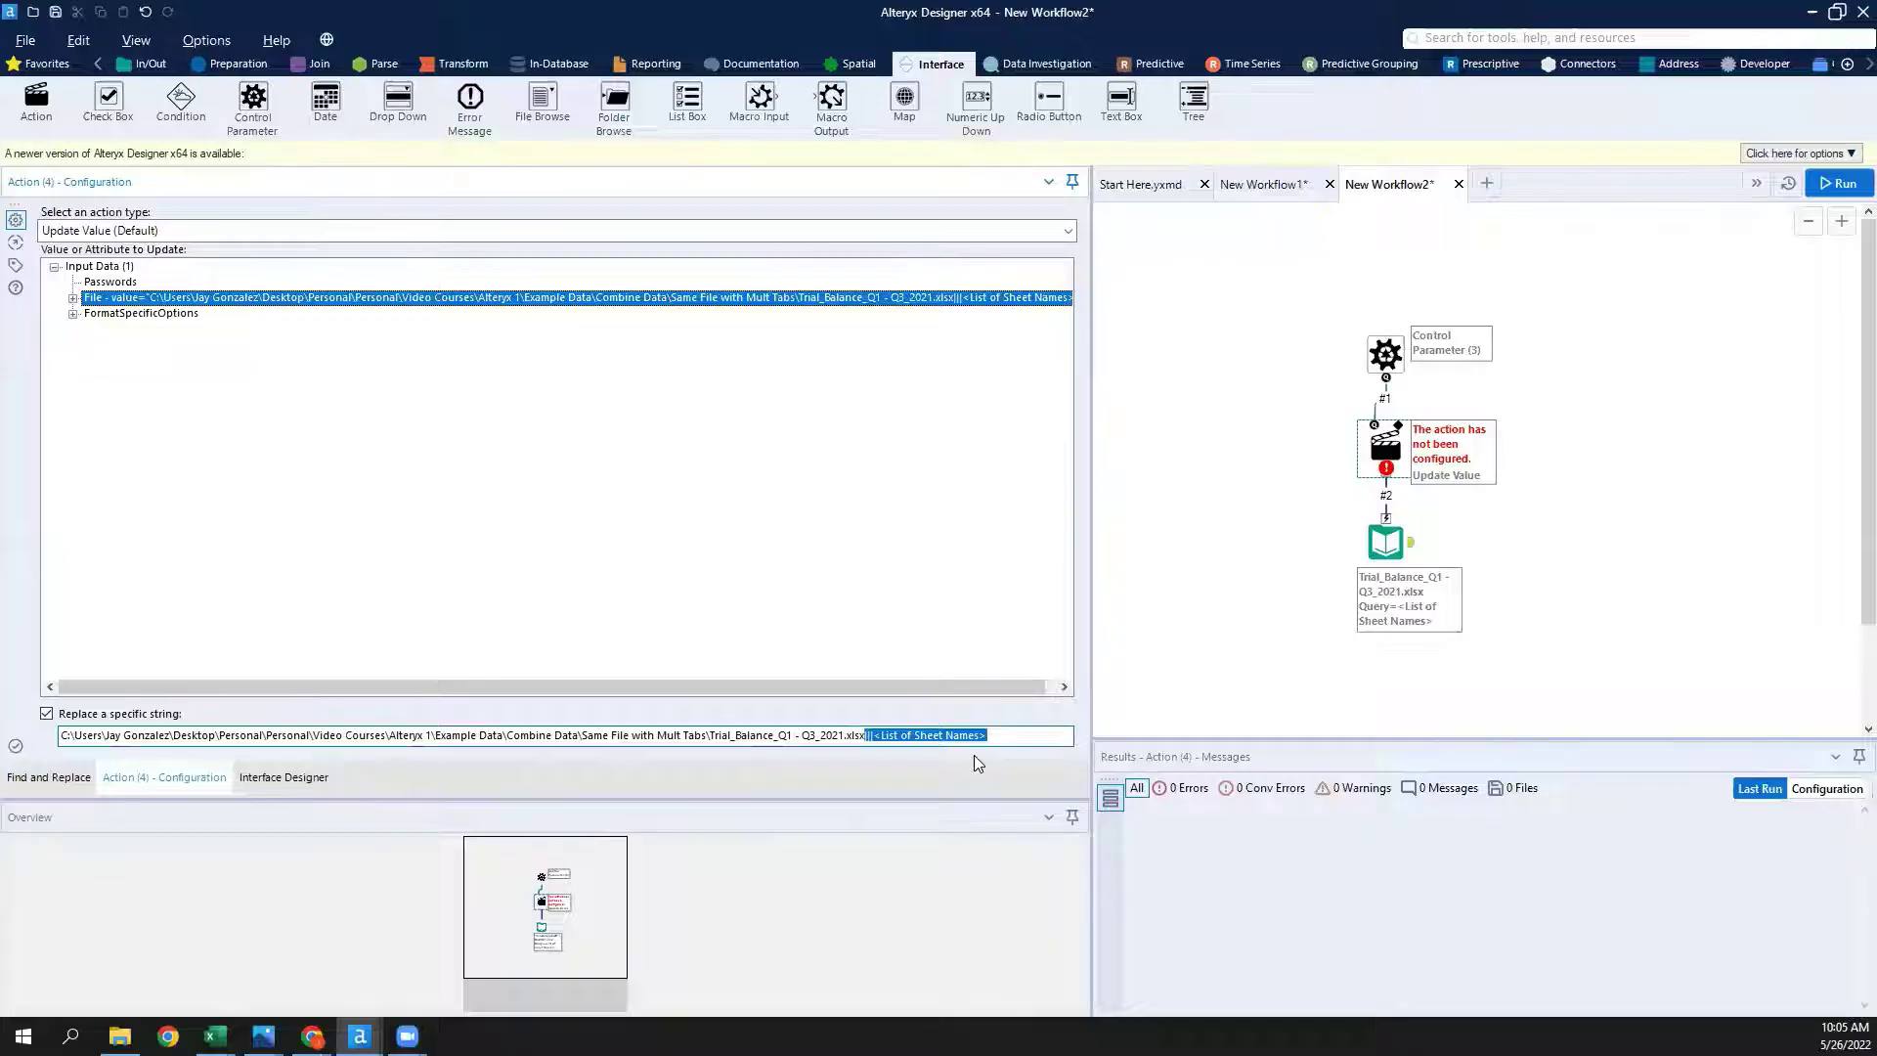
pyautogui.press('BackSpace')
pyautogui.hotkey('ctrl', 'z')
pyautogui.press('BackSpace')
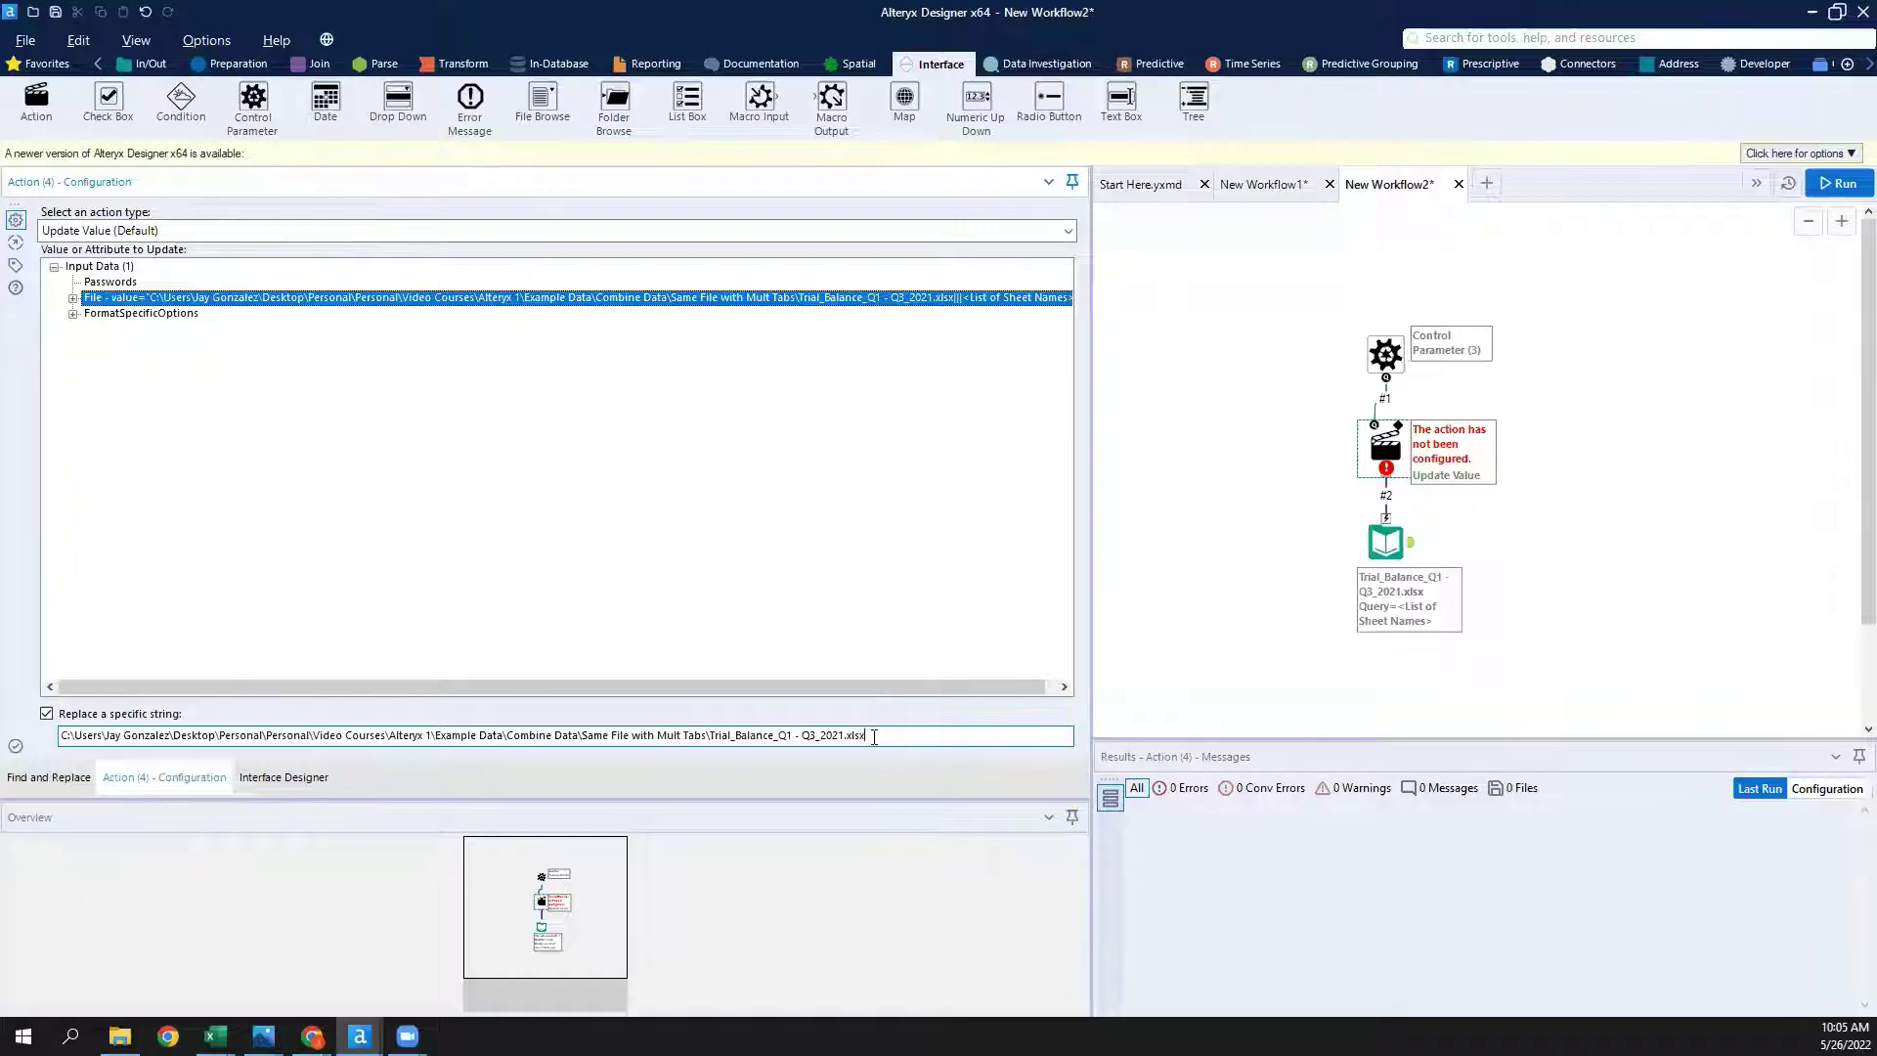
pyautogui.moveTo(875, 736); pyautogui.dragTo(47, 748)
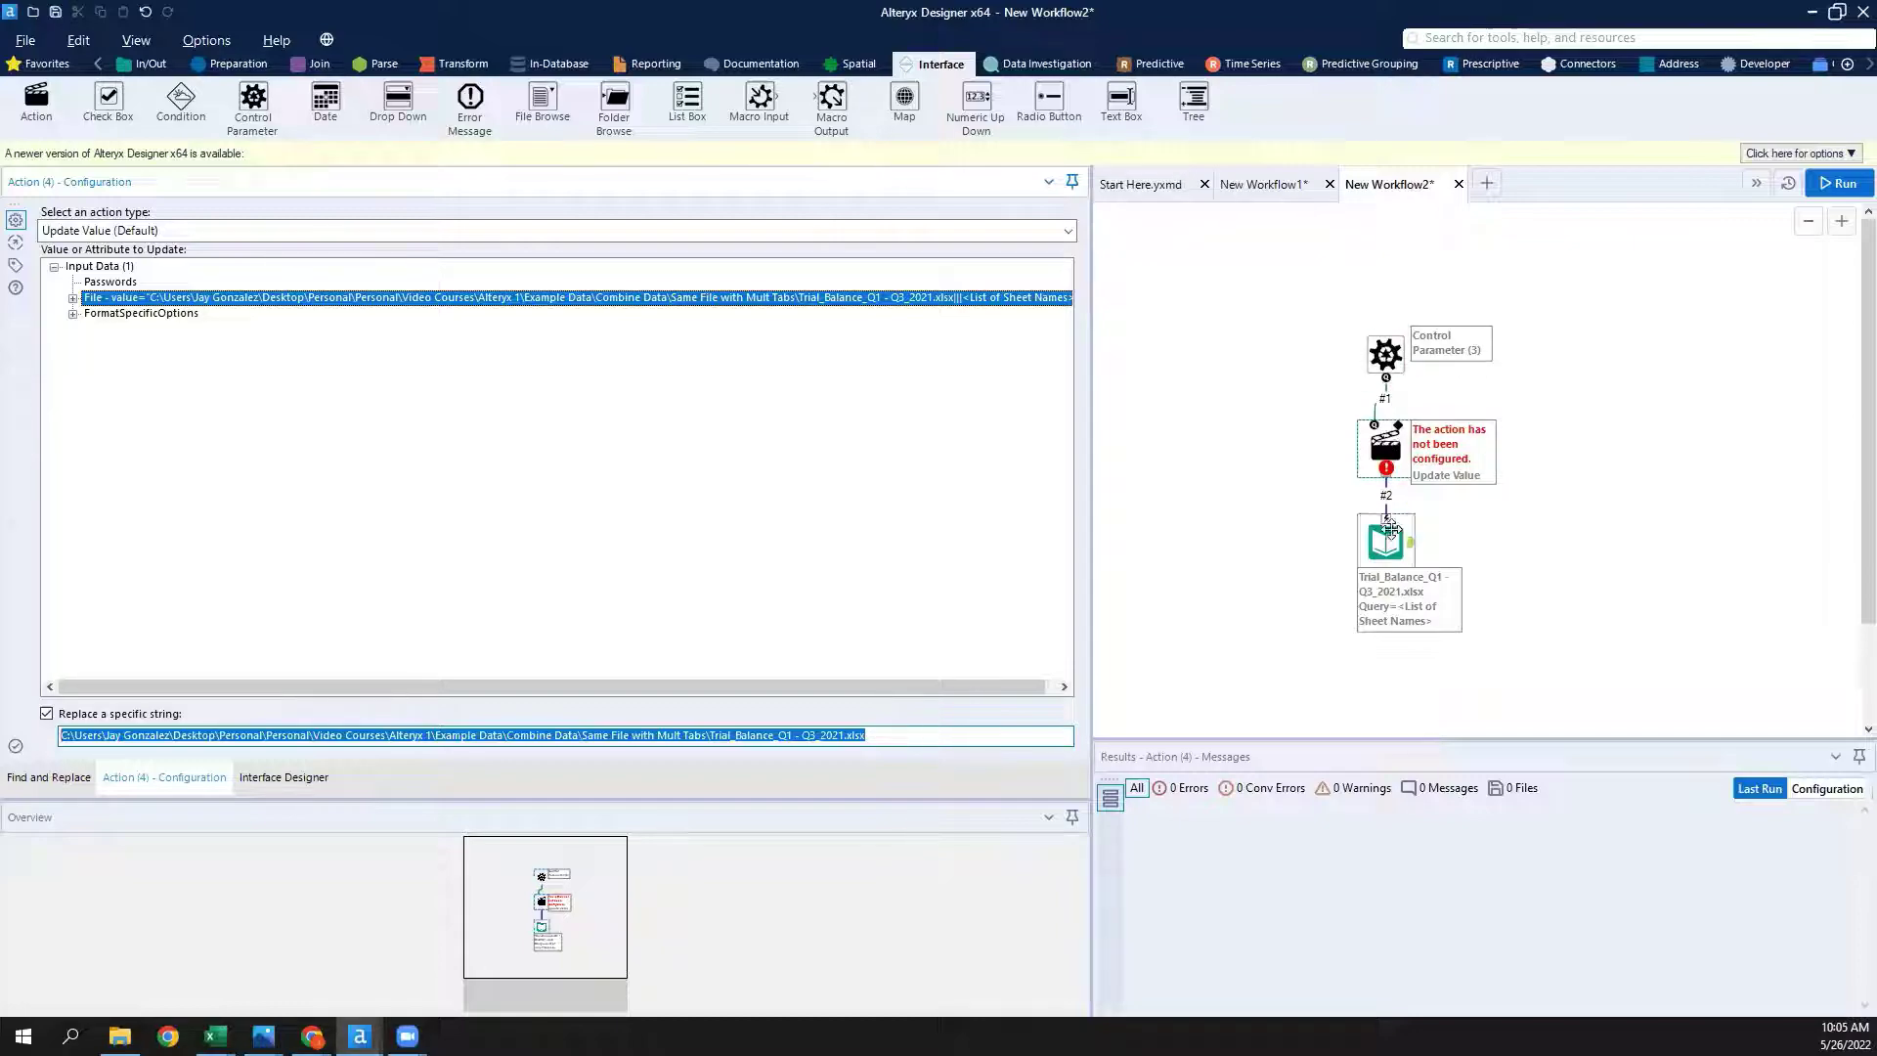
pyautogui.click(884, 735)
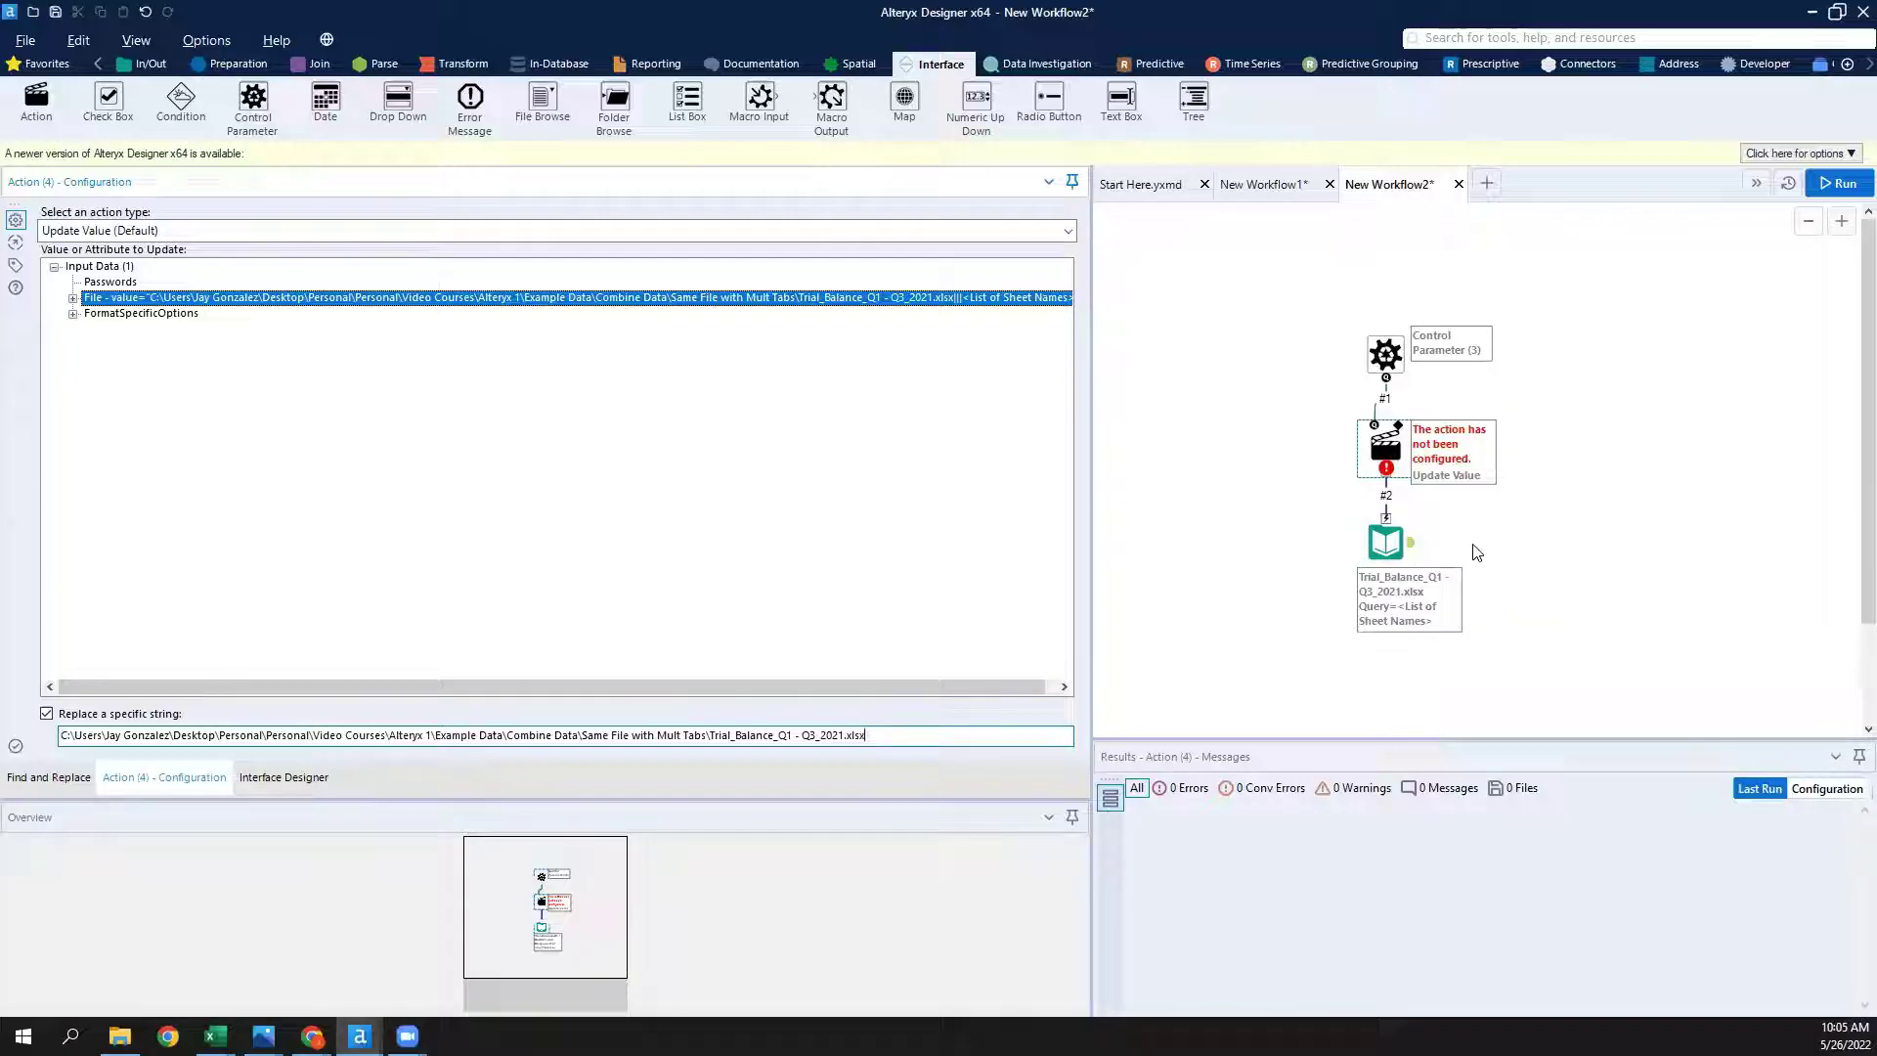
pyautogui.click(1545, 547)
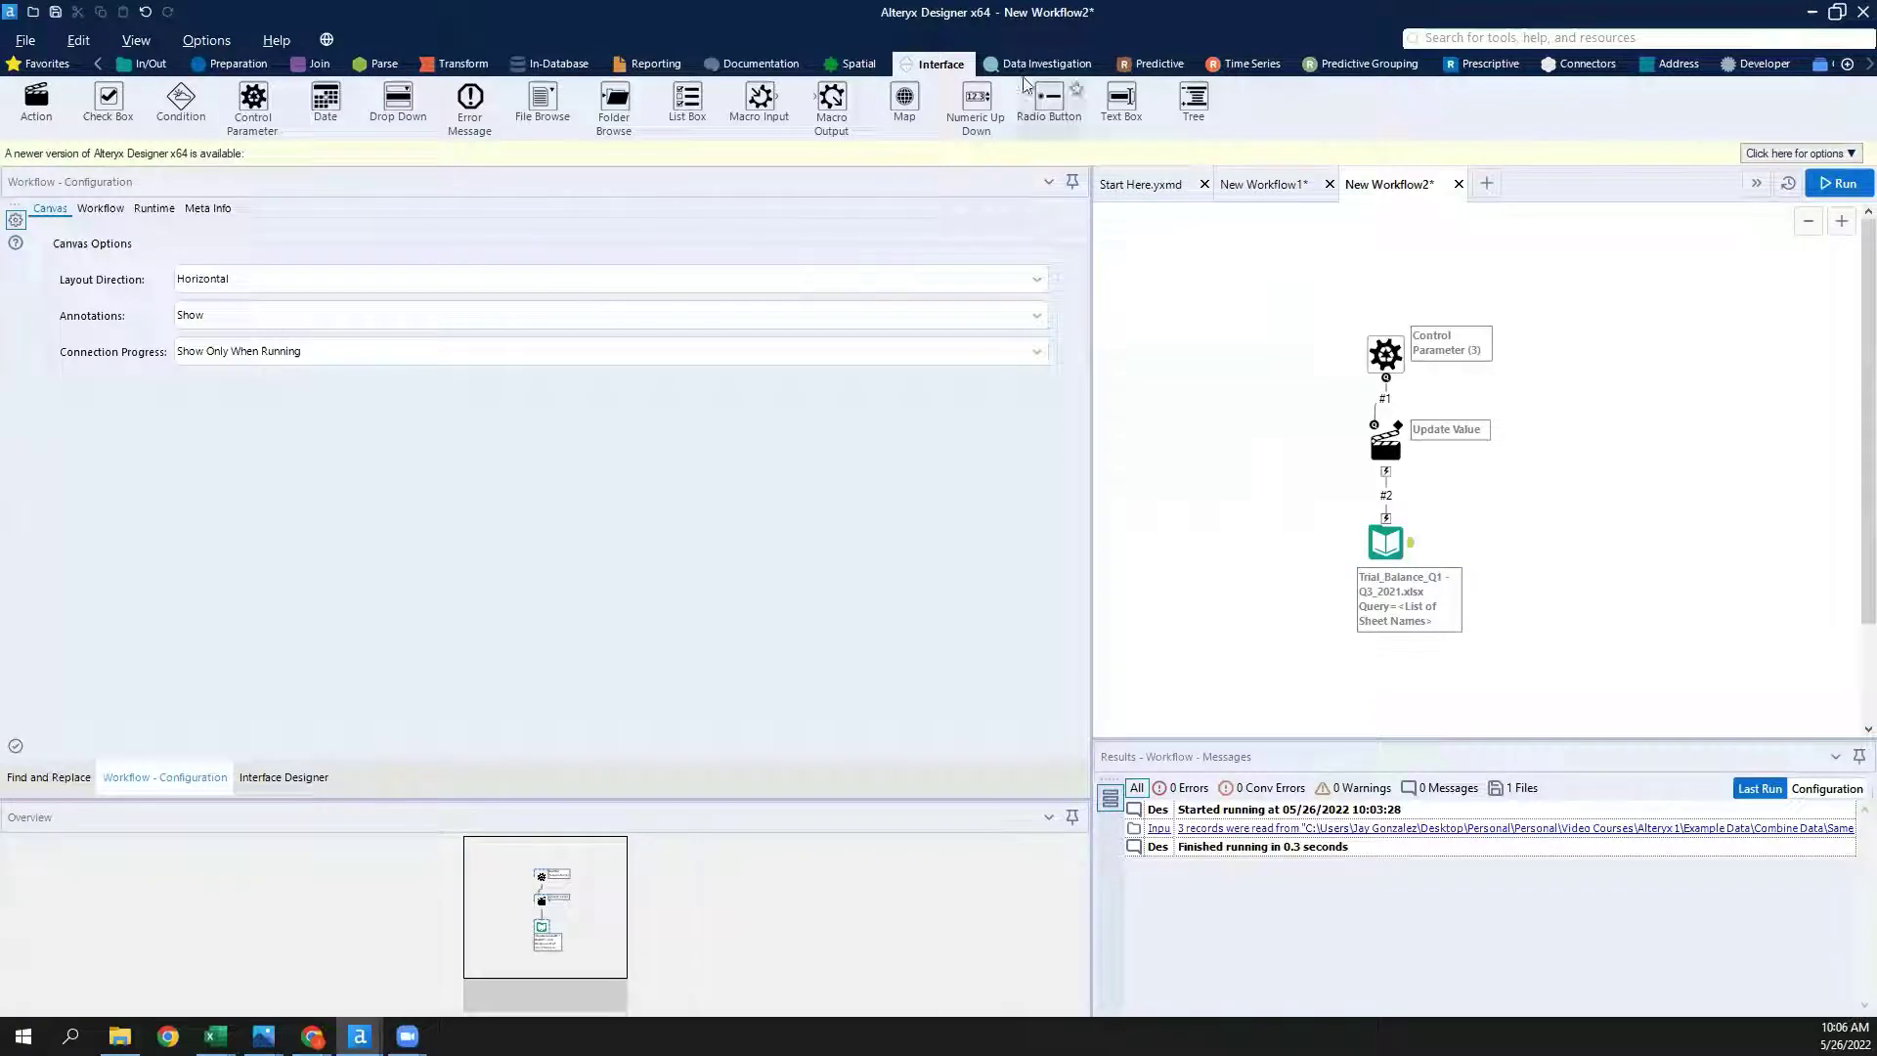
# Add a Macro Output tool connected to the output of the Input Data tool.
pyautogui.moveTo(830, 102)
pyautogui.mouseDown()
pyautogui.moveTo(1517, 511)
pyautogui.moveTo(1531, 553)
pyautogui.mouseUp()
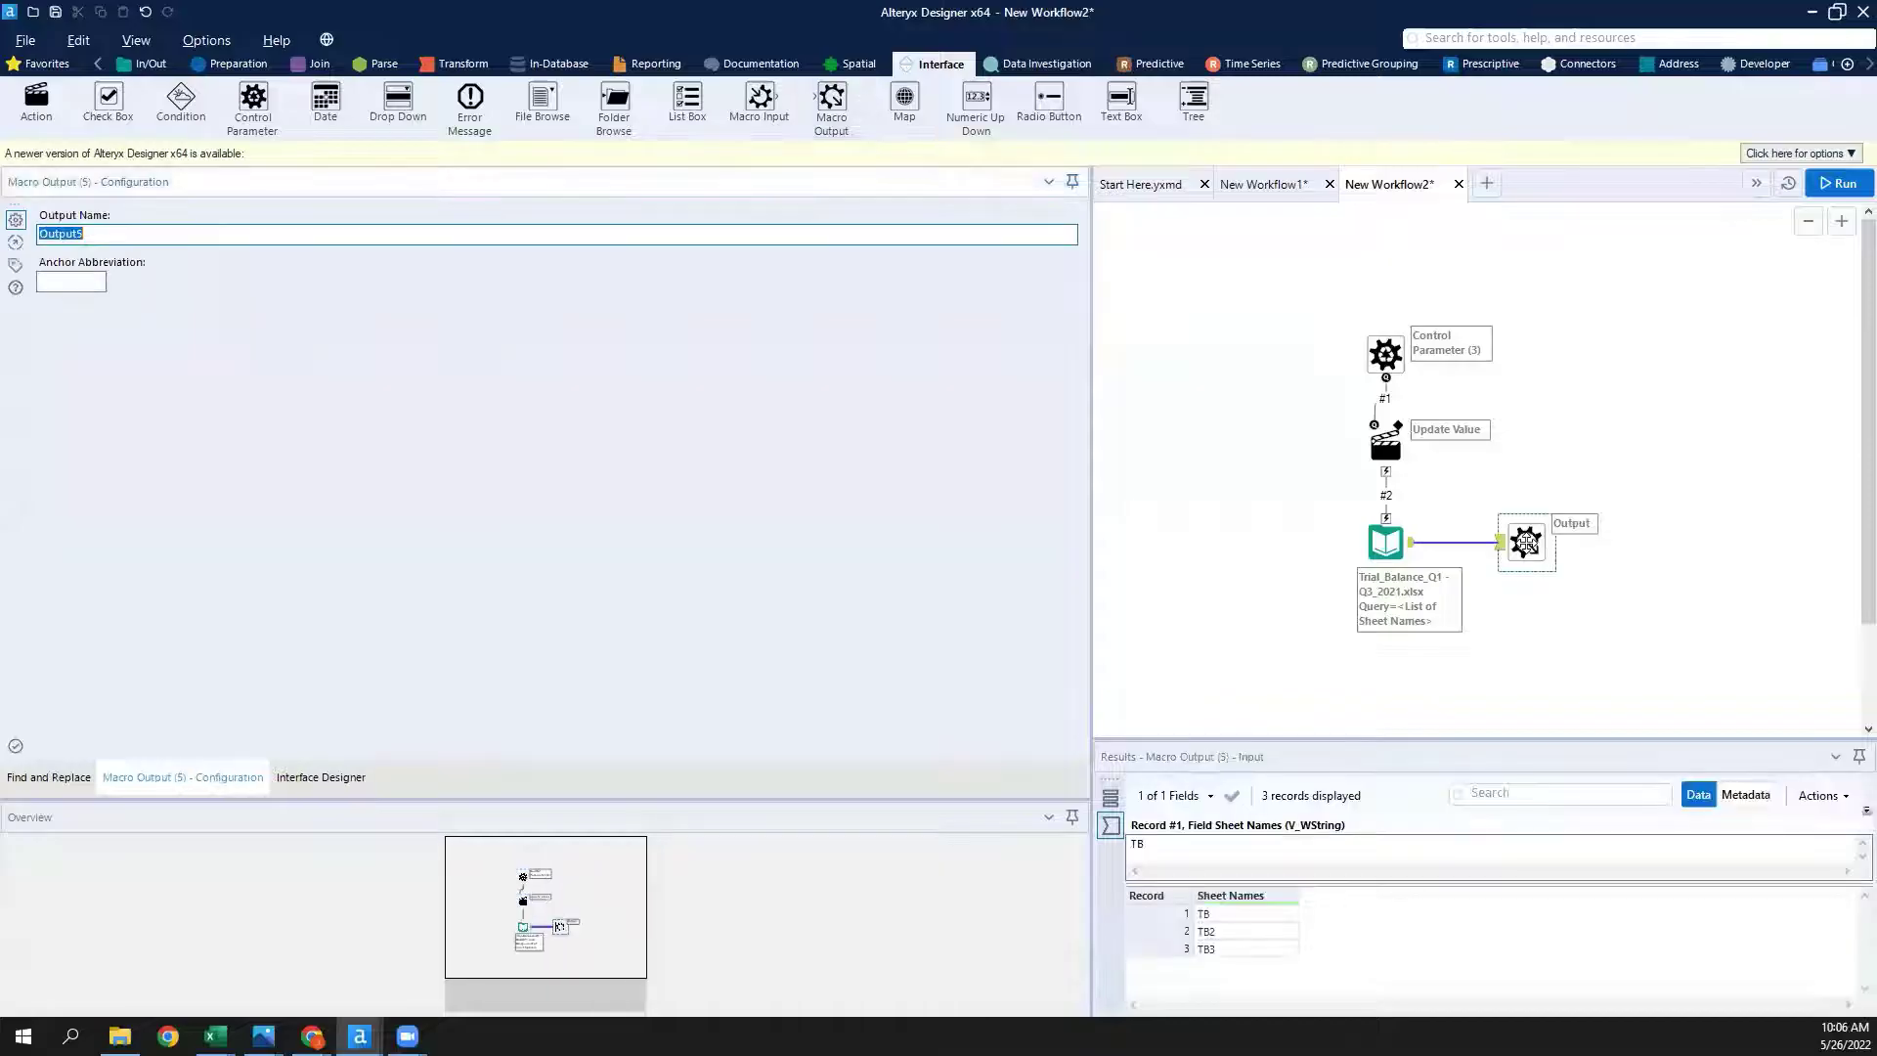
pyautogui.click(1603, 436)
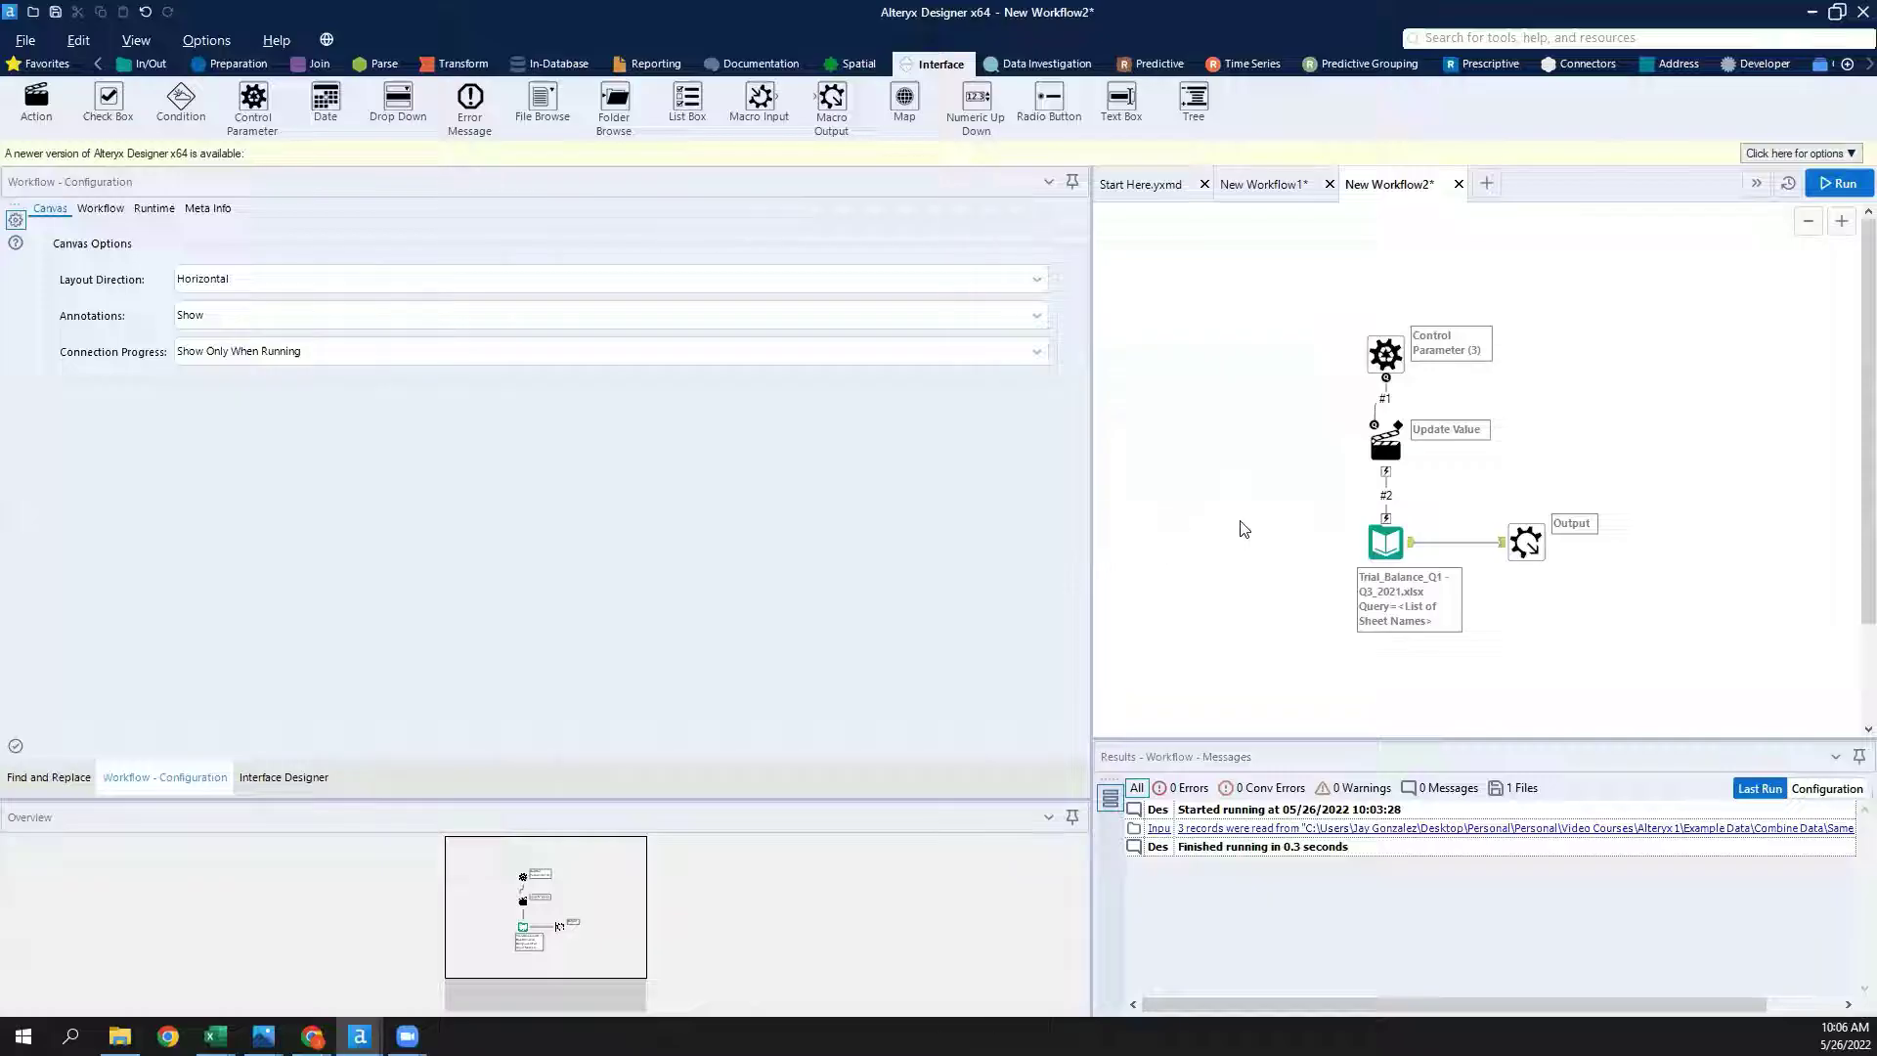
# Set the macro's output mode to Auto Configure by Name (Wait Until All Iterations Run) in the Interface Designer properties.
pyautogui.click(289, 779)
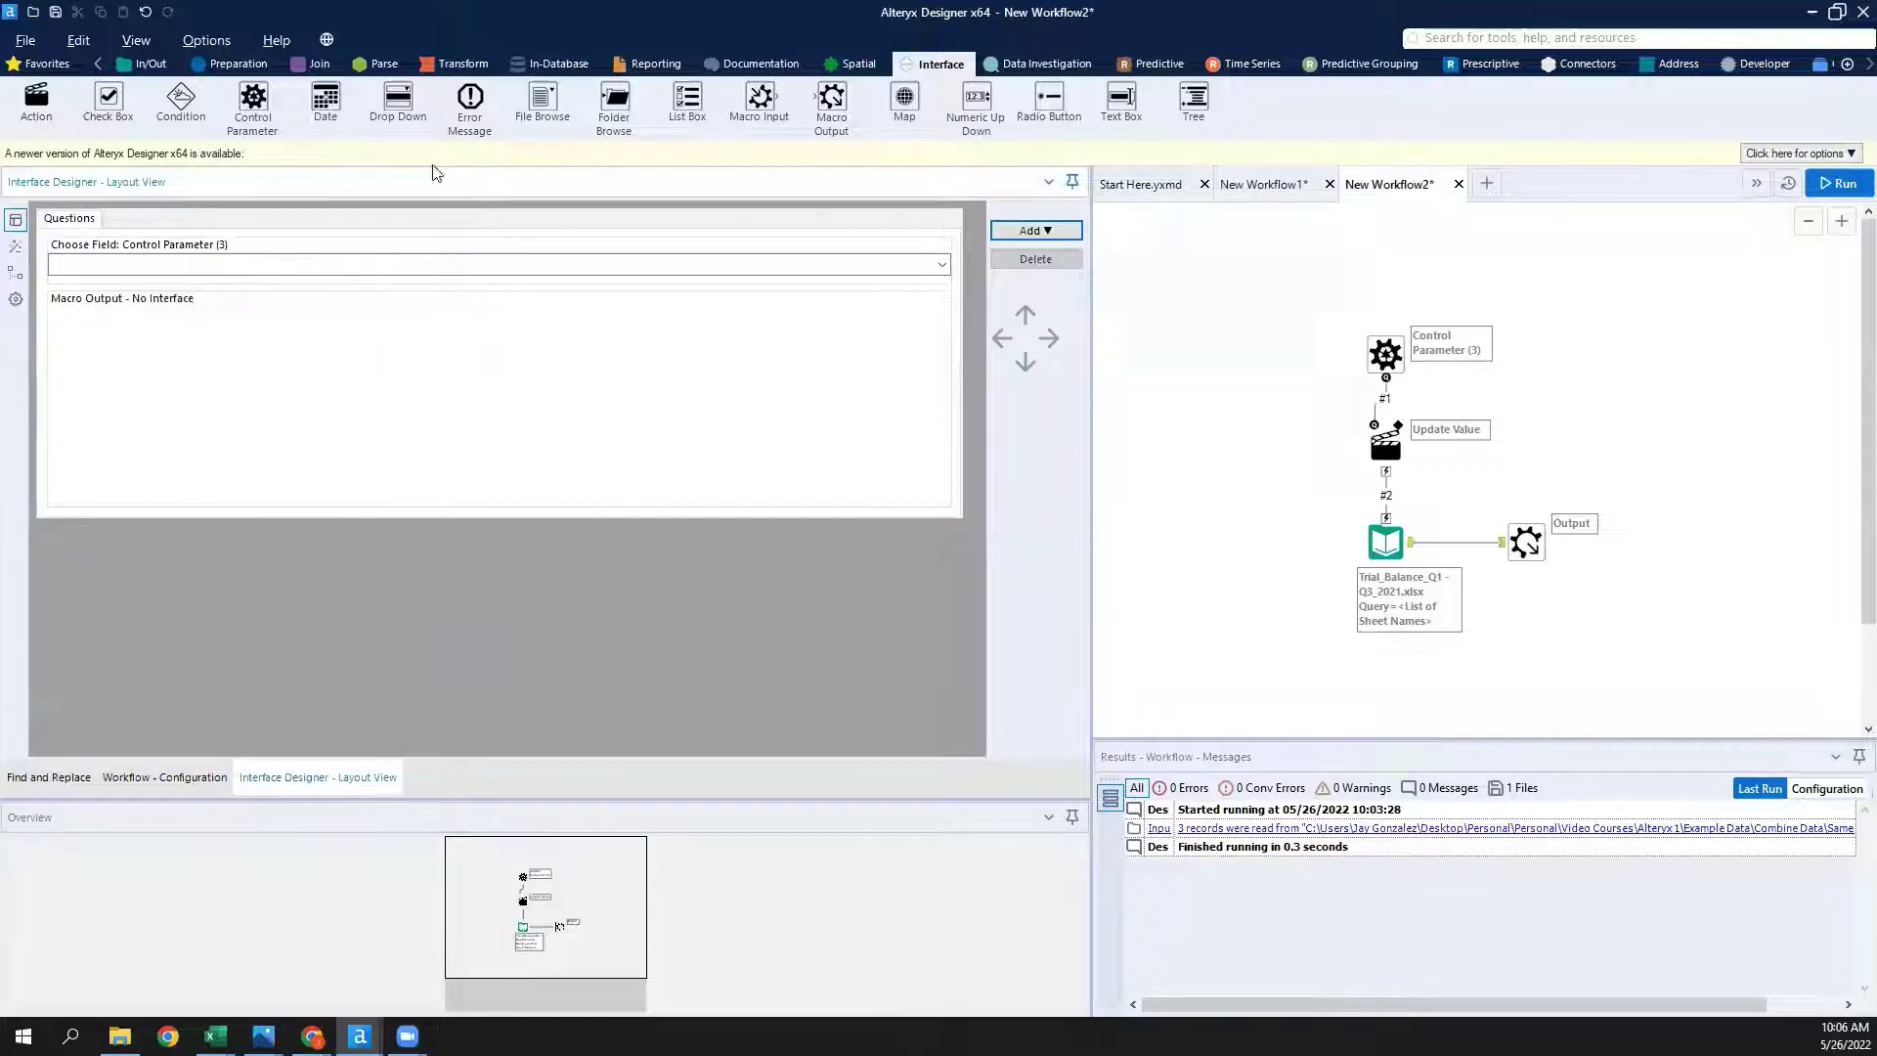
pyautogui.click(207, 40)
pyautogui.moveTo(136, 44)
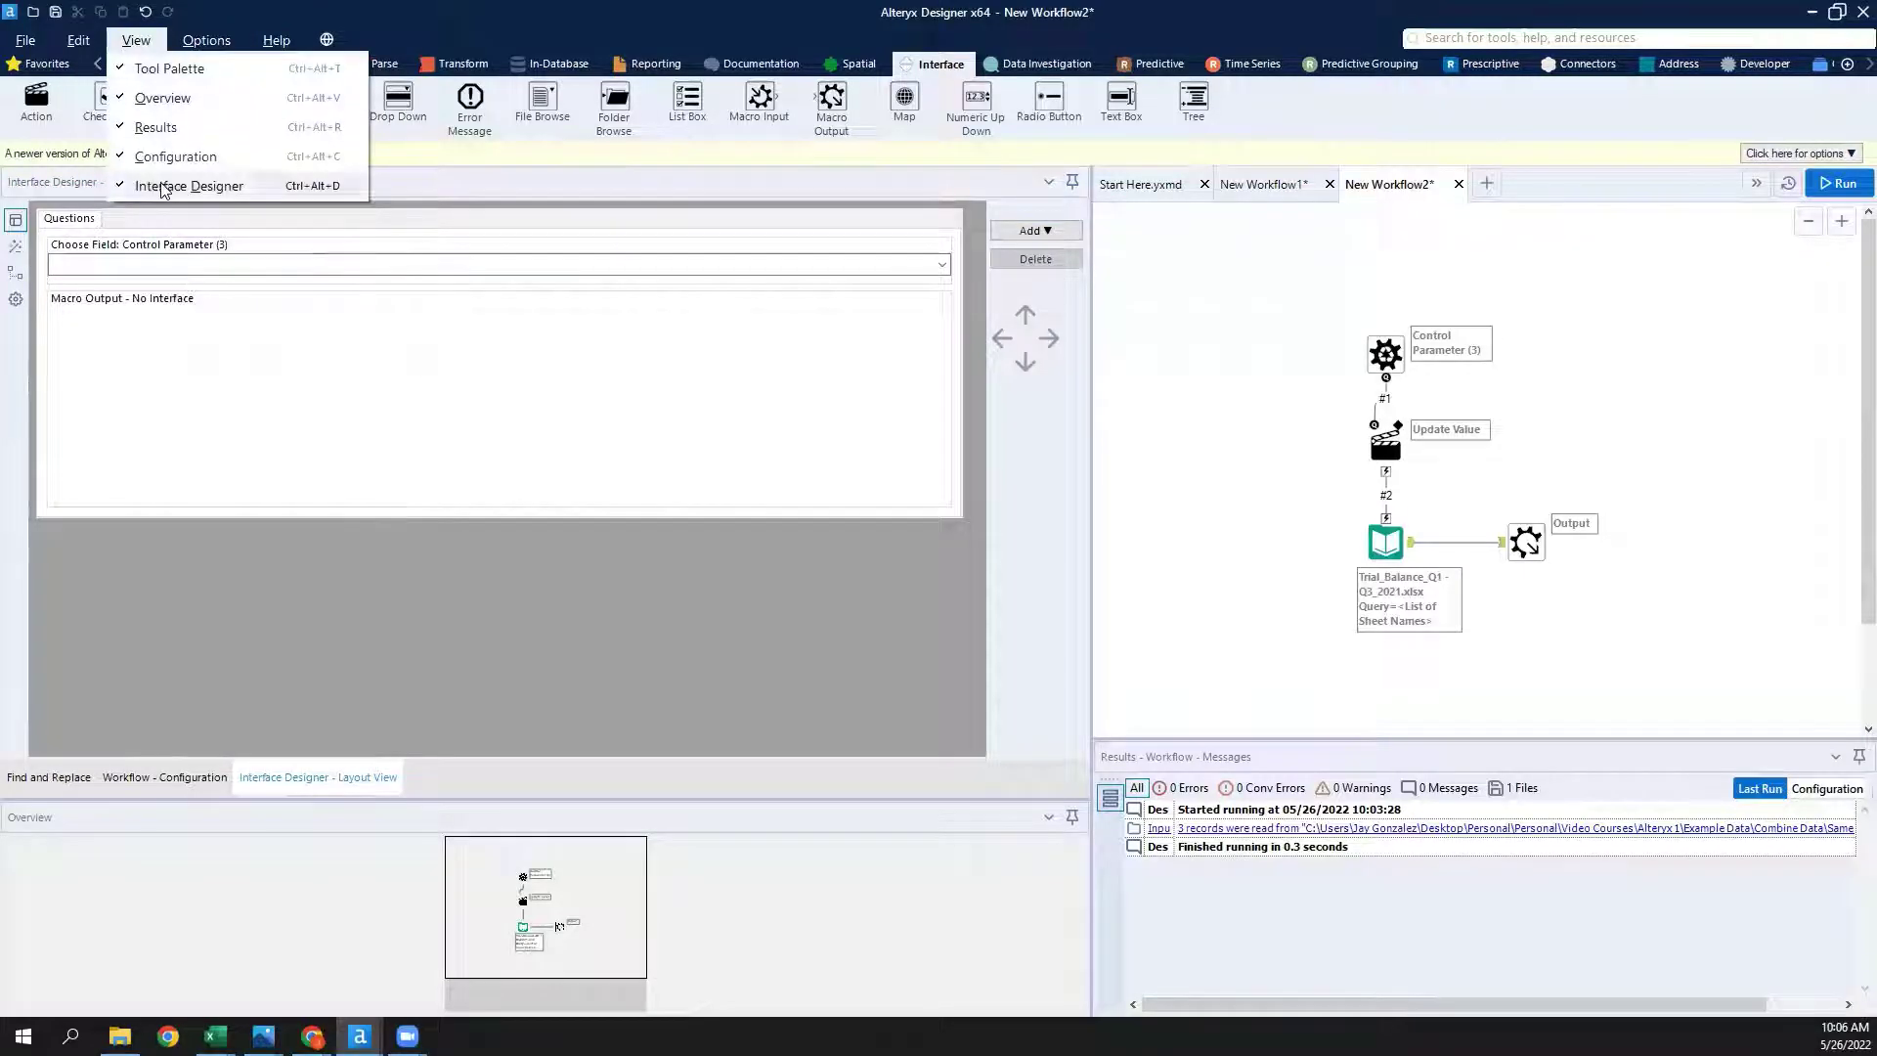
pyautogui.click(352, 401)
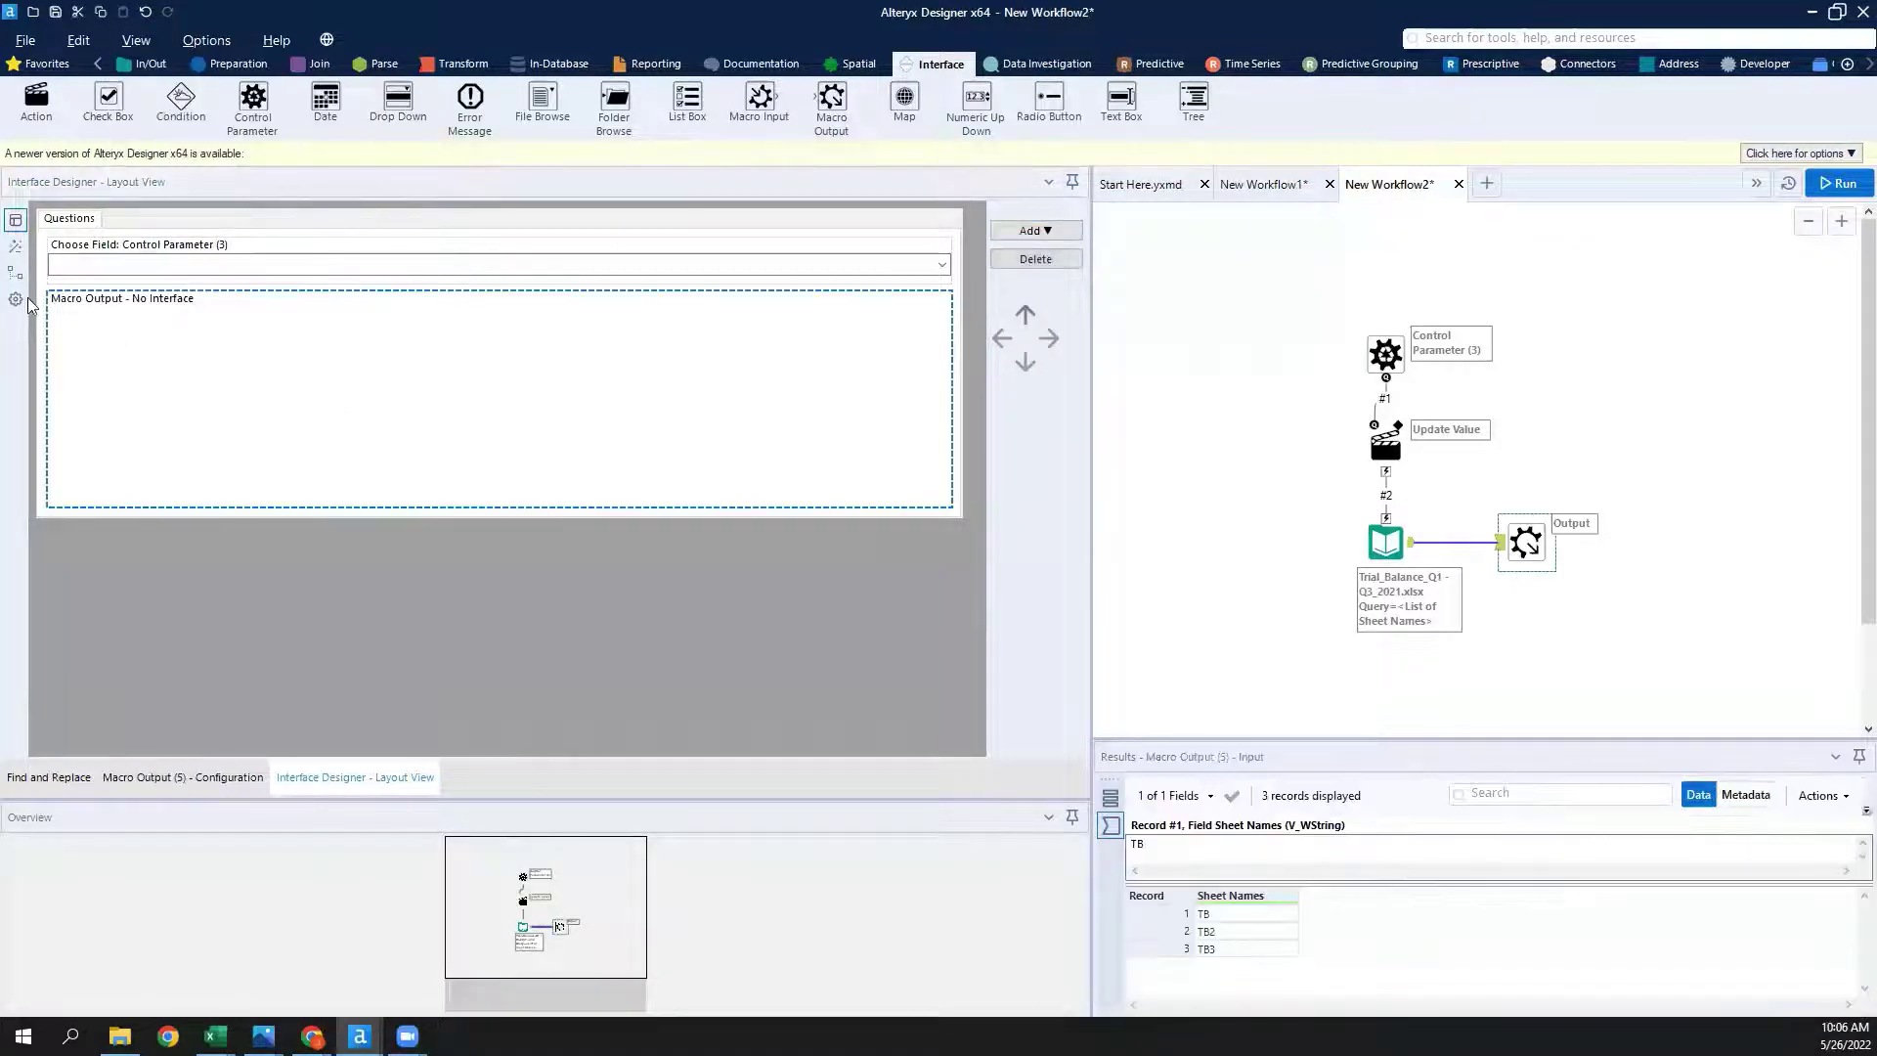
pyautogui.click(16, 299)
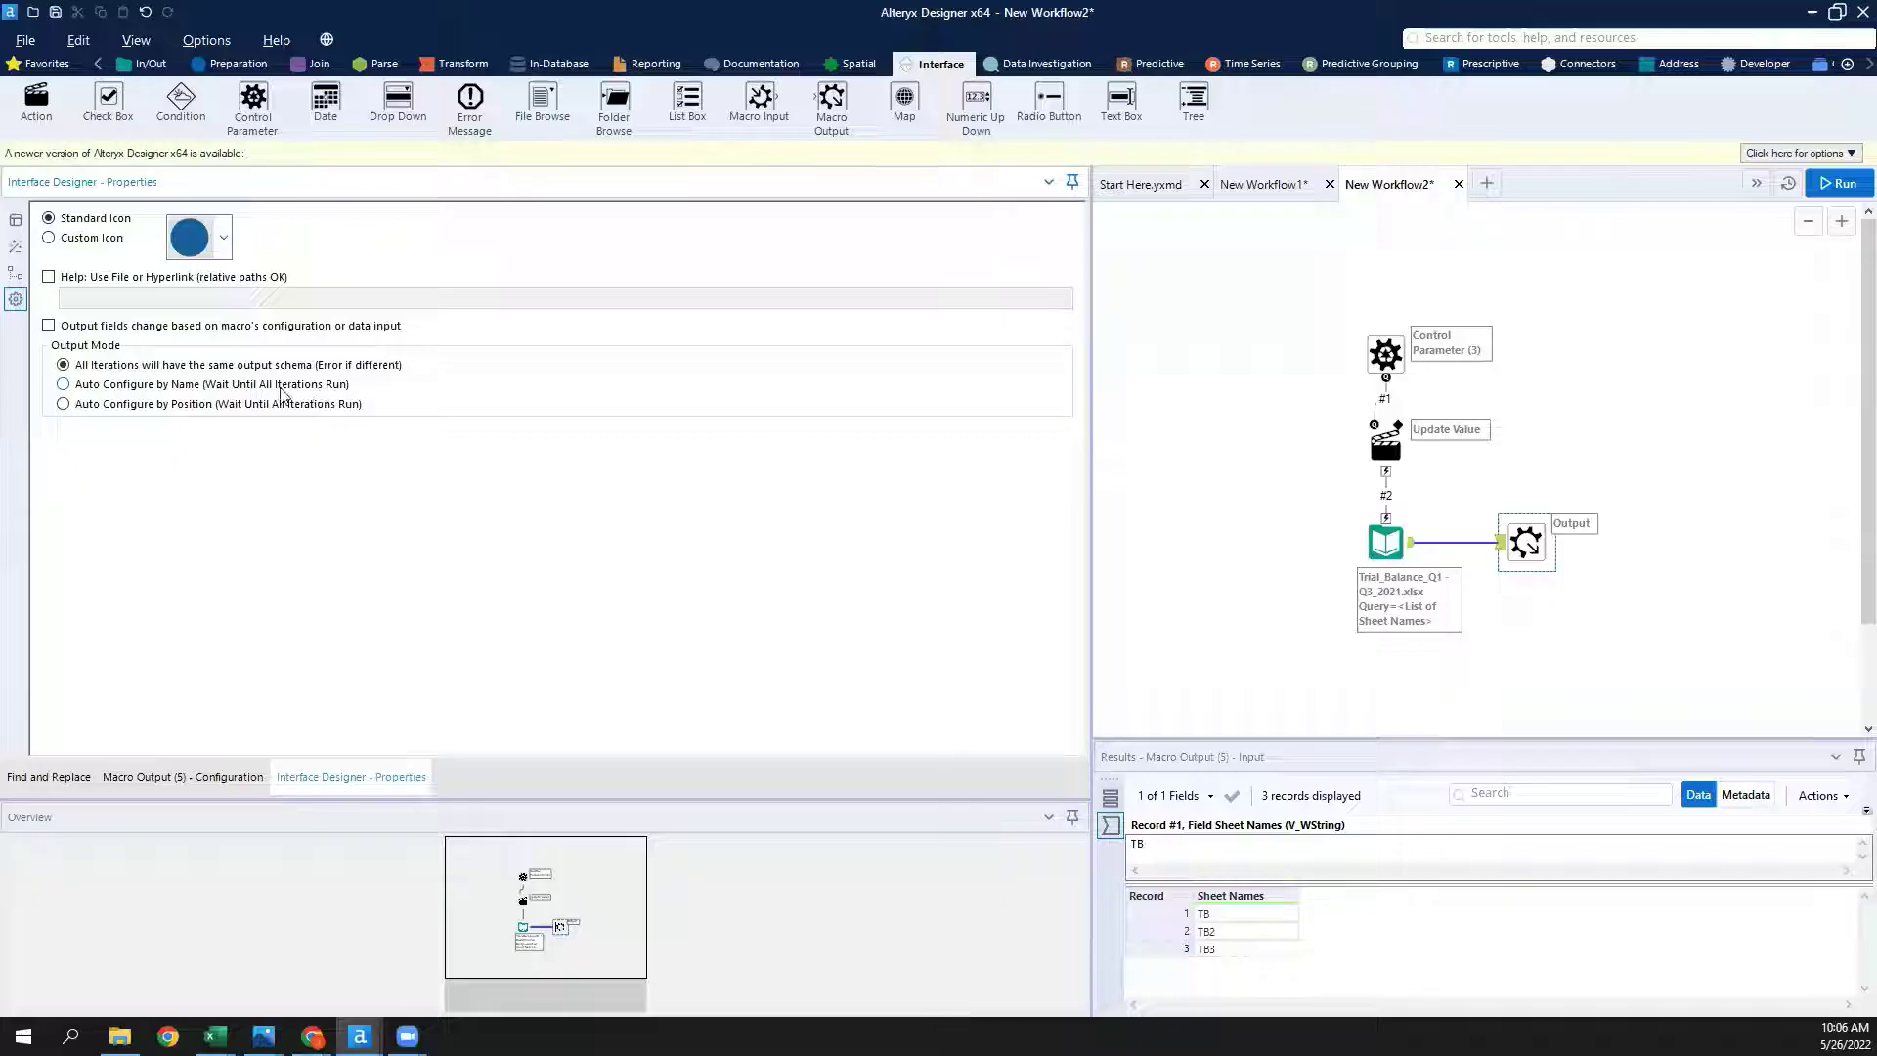
pyautogui.click(65, 385)
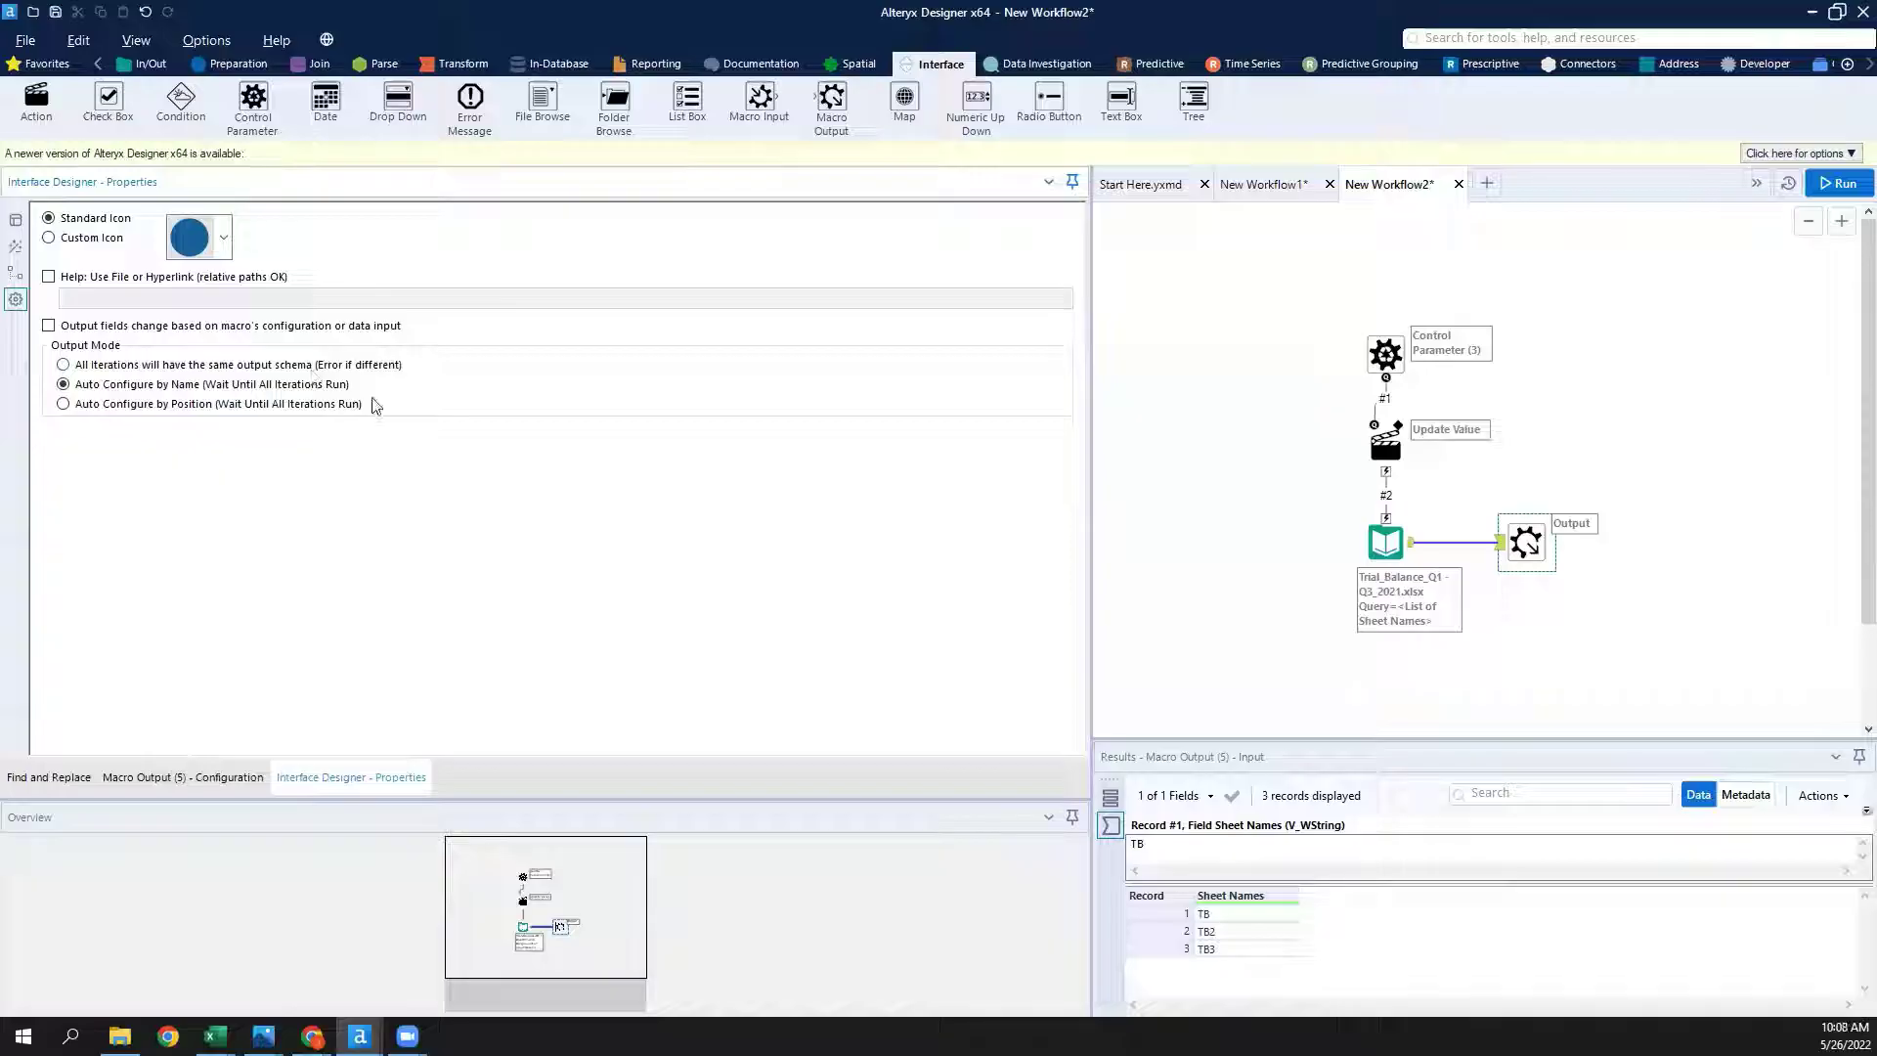
pyautogui.moveTo(1089, 567); pyautogui.dragTo(375, 504)
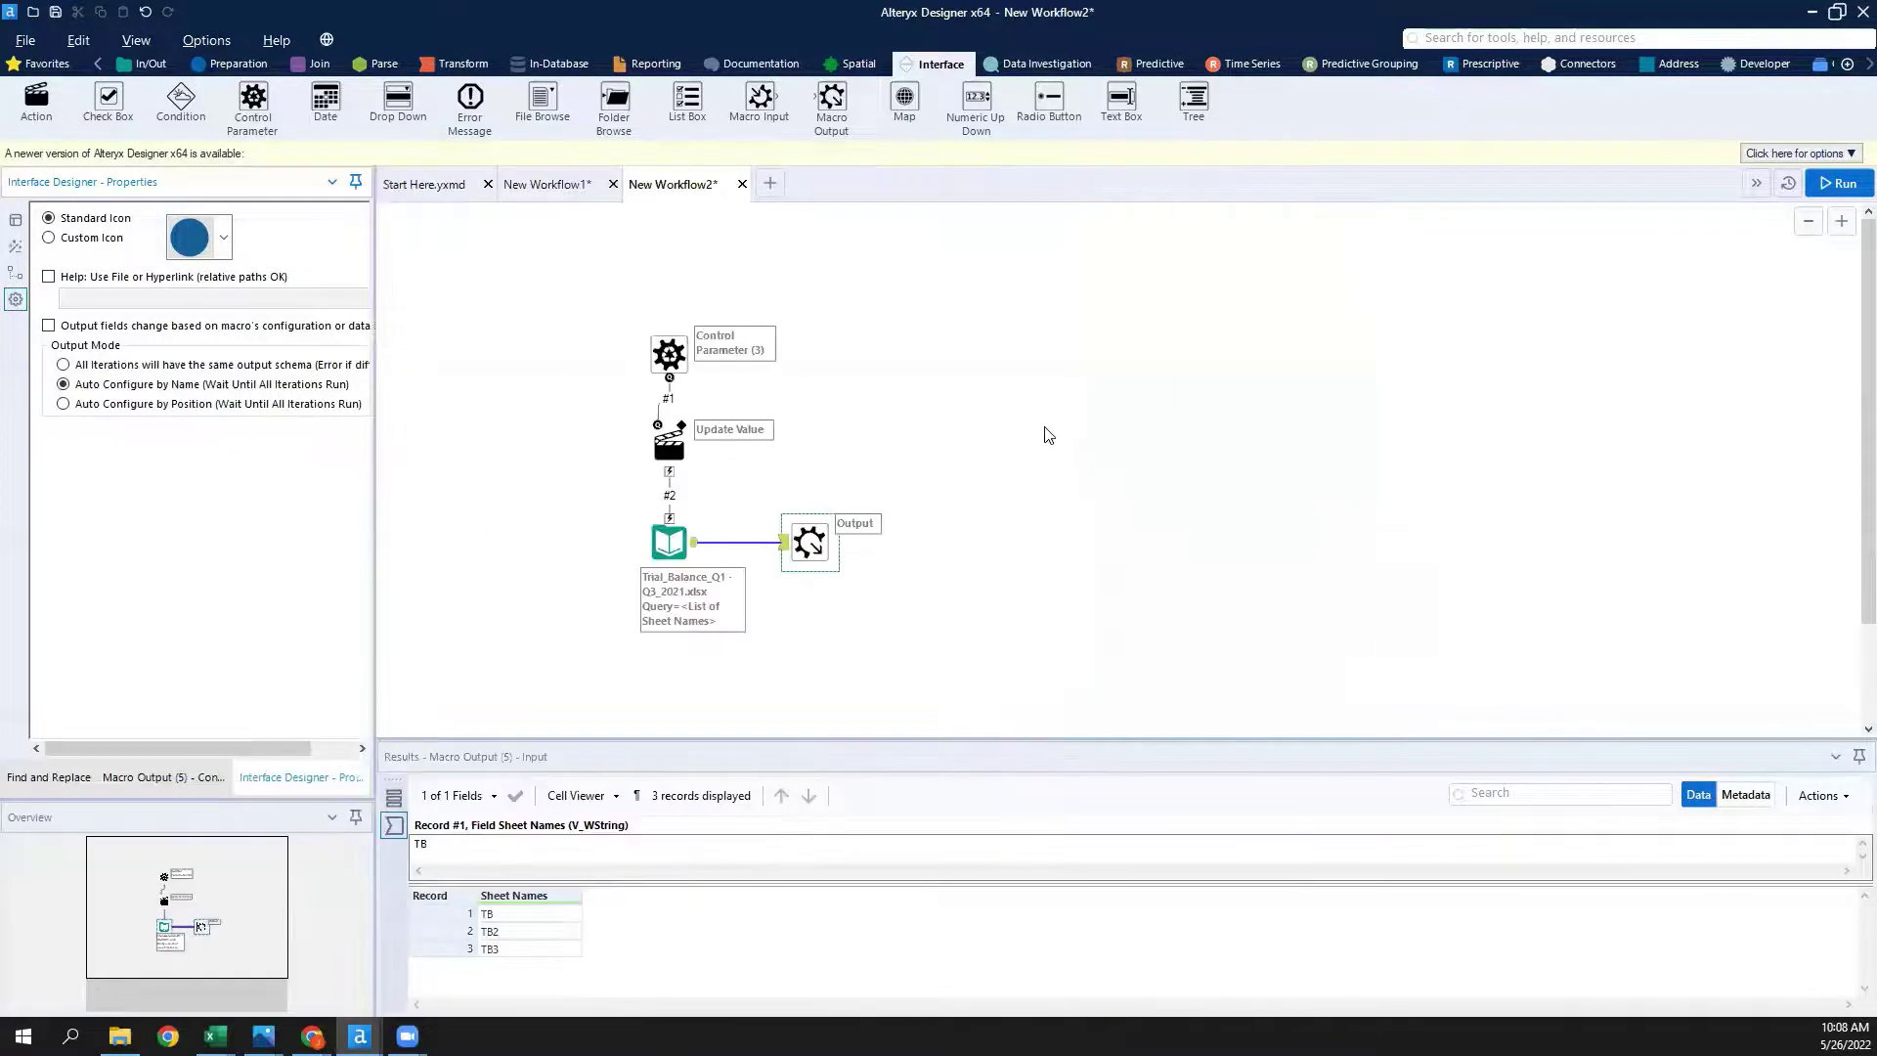
pyautogui.click(982, 394)
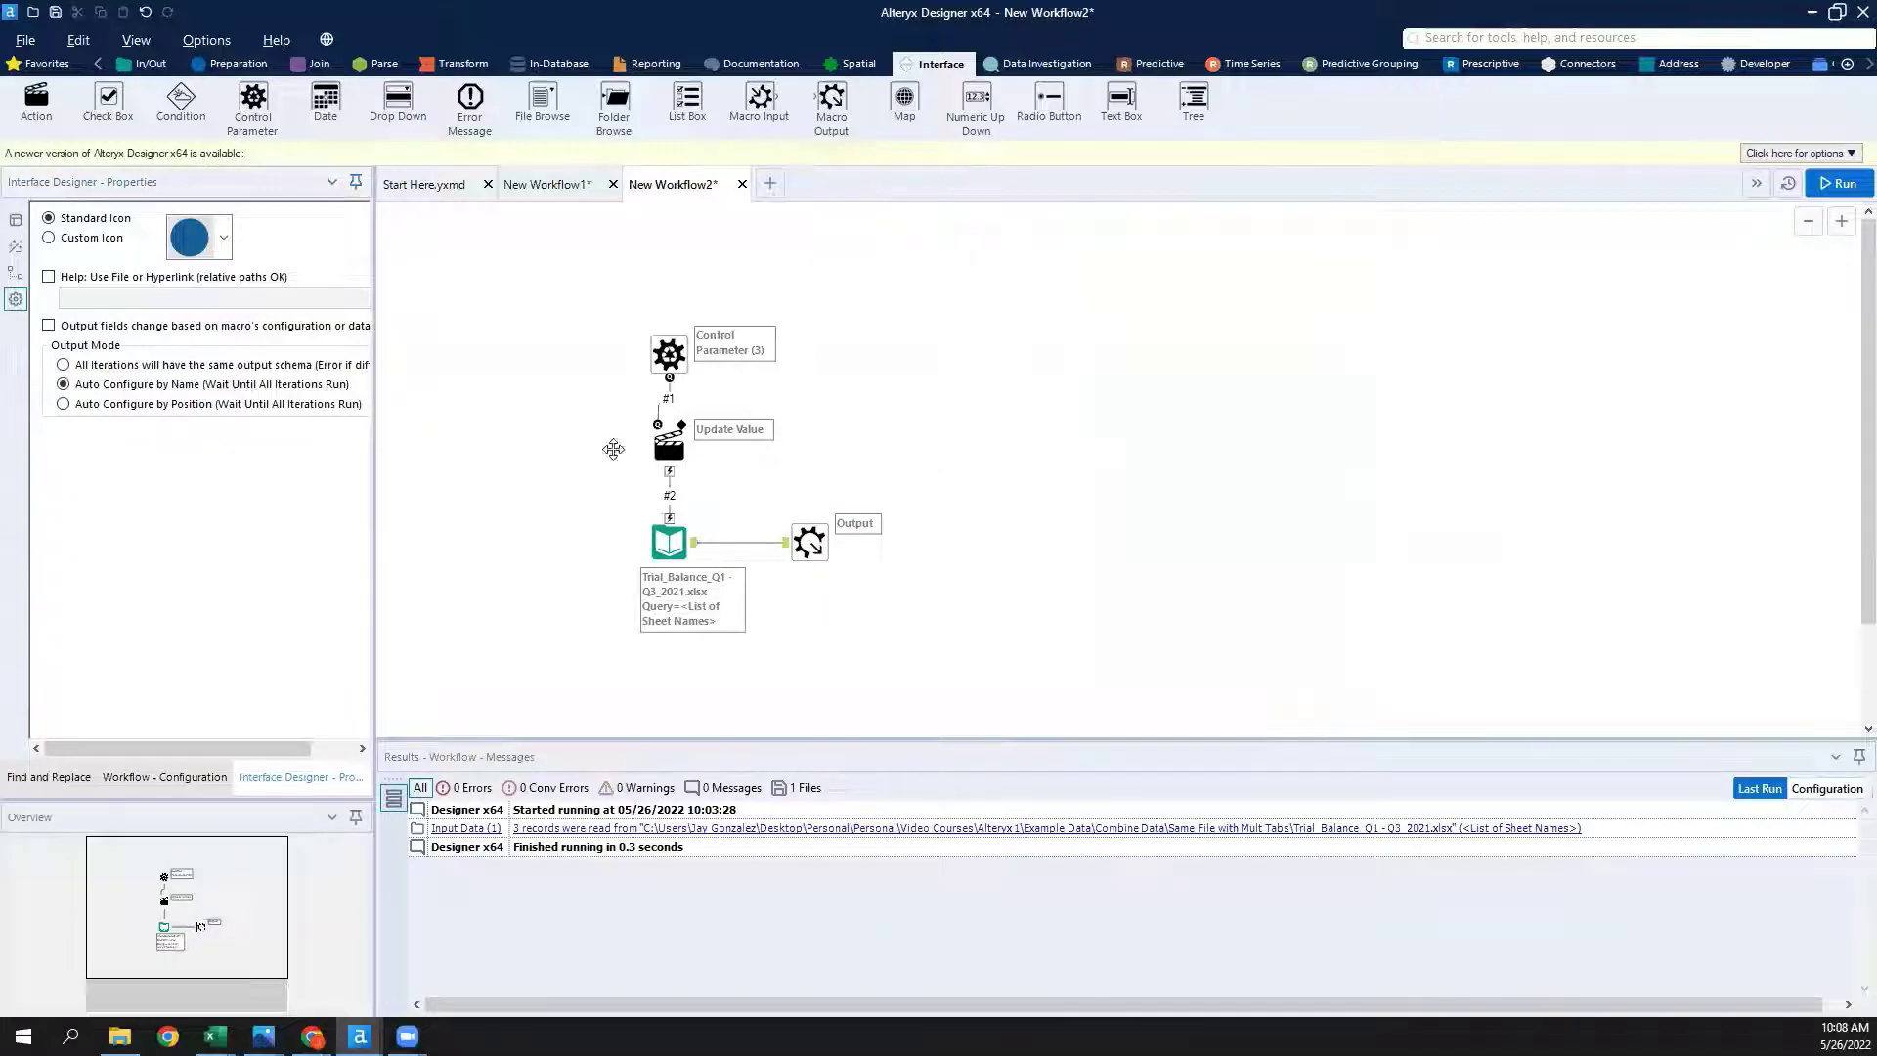
pyautogui.moveTo(373, 545); pyautogui.dragTo(505, 544)
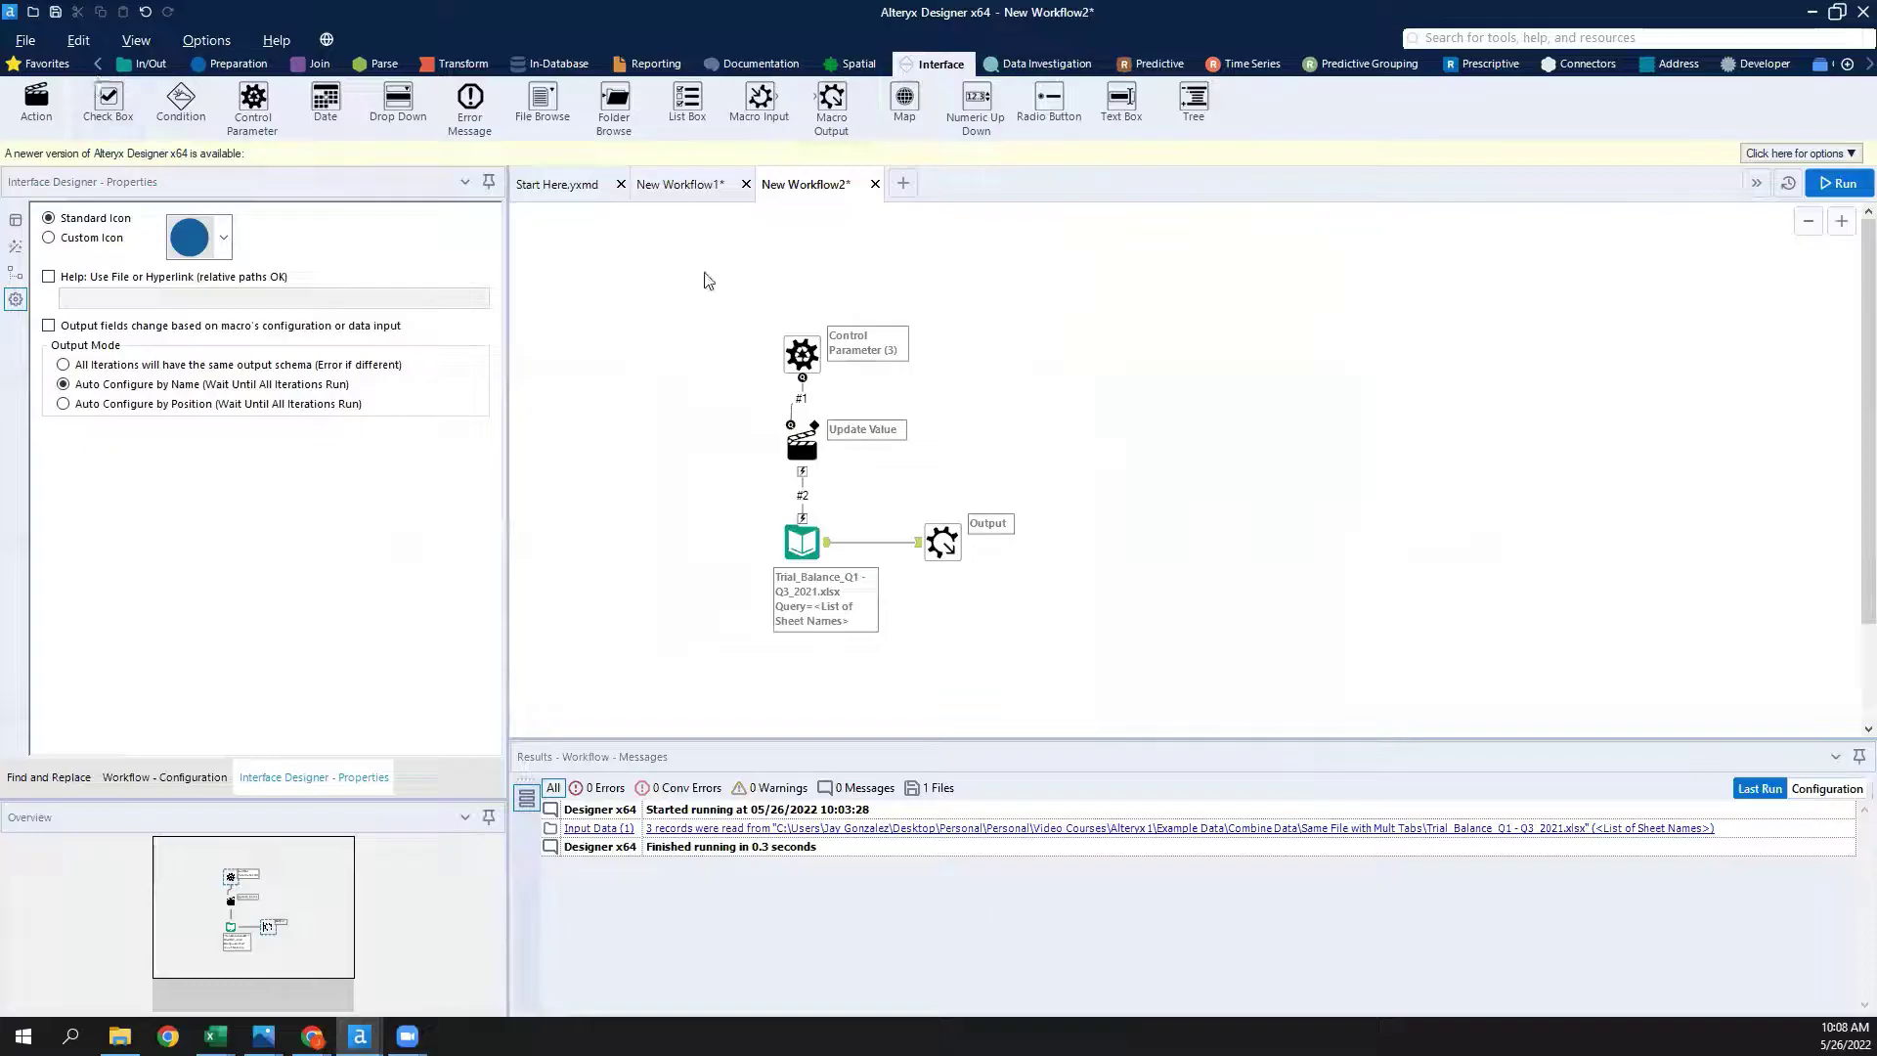
# Save the workflow as a macro named CompileMacro1 in the Alteryx Macros folder.
pyautogui.click(39, 45)
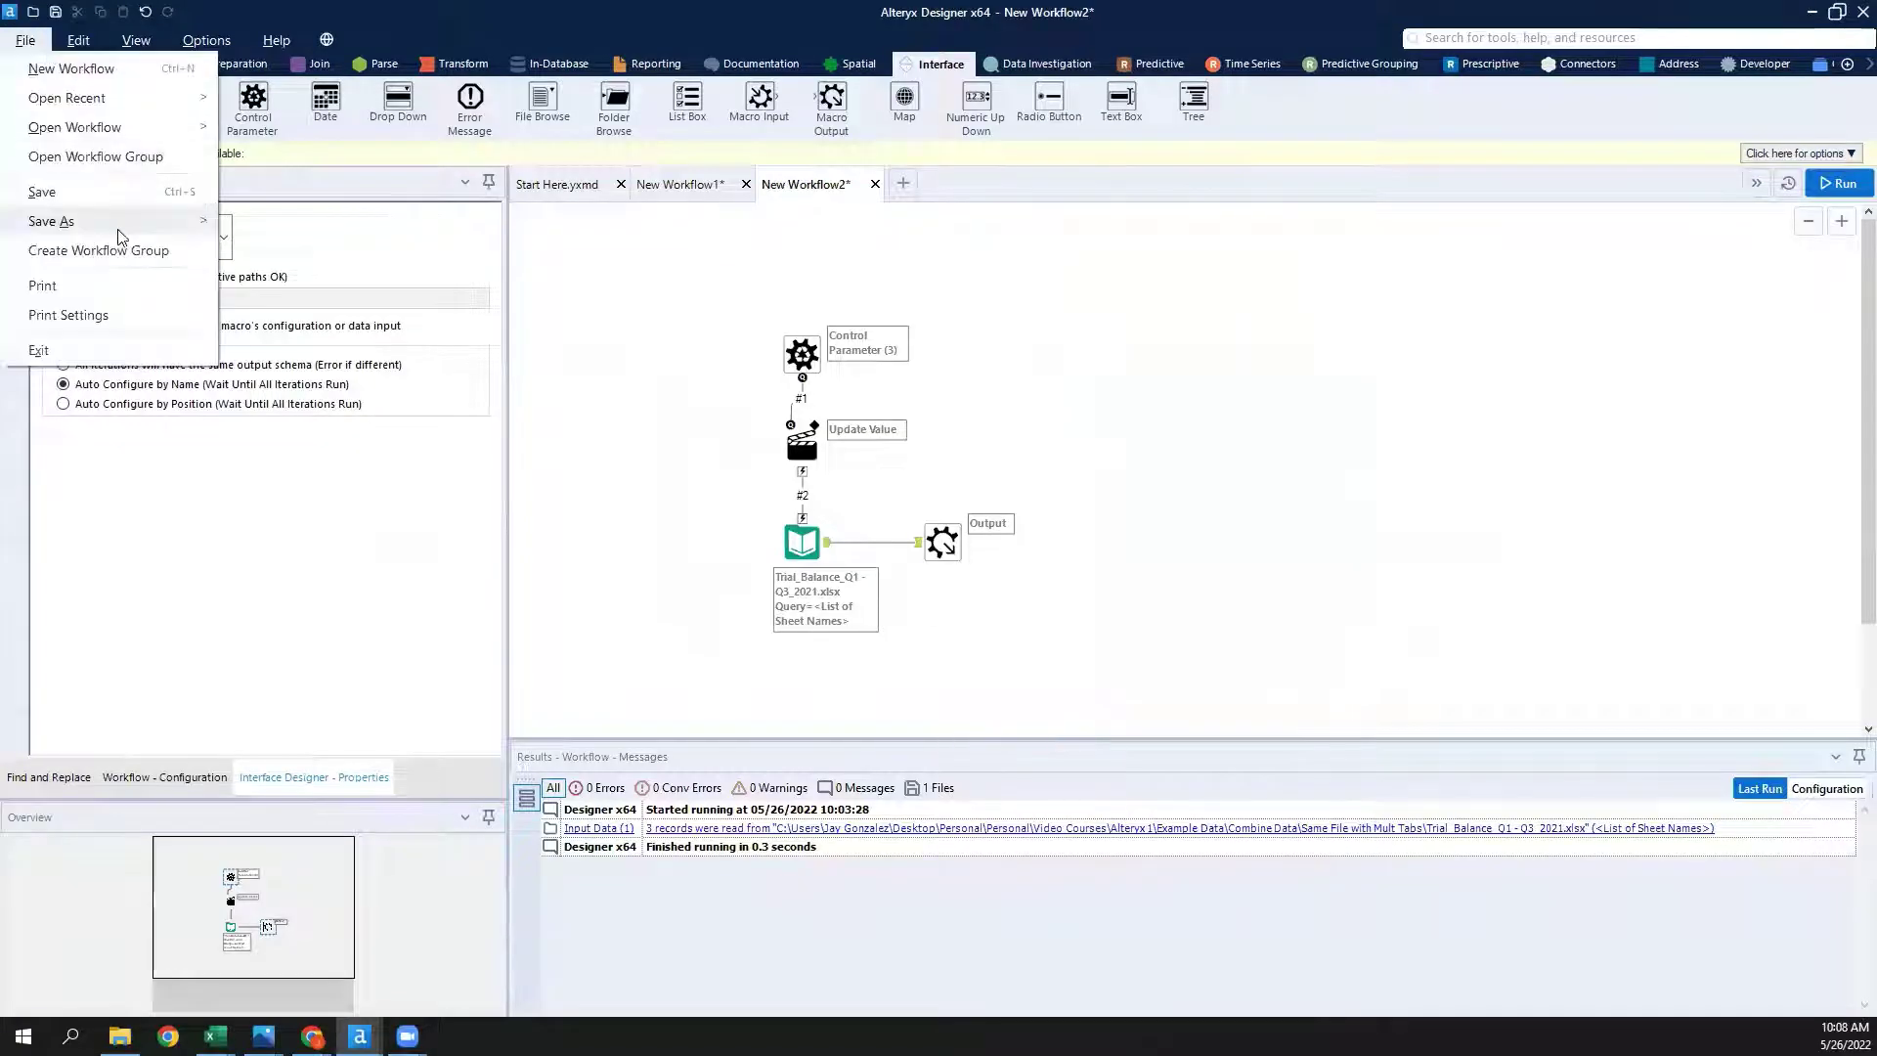
pyautogui.moveTo(119, 225)
pyautogui.click(284, 234)
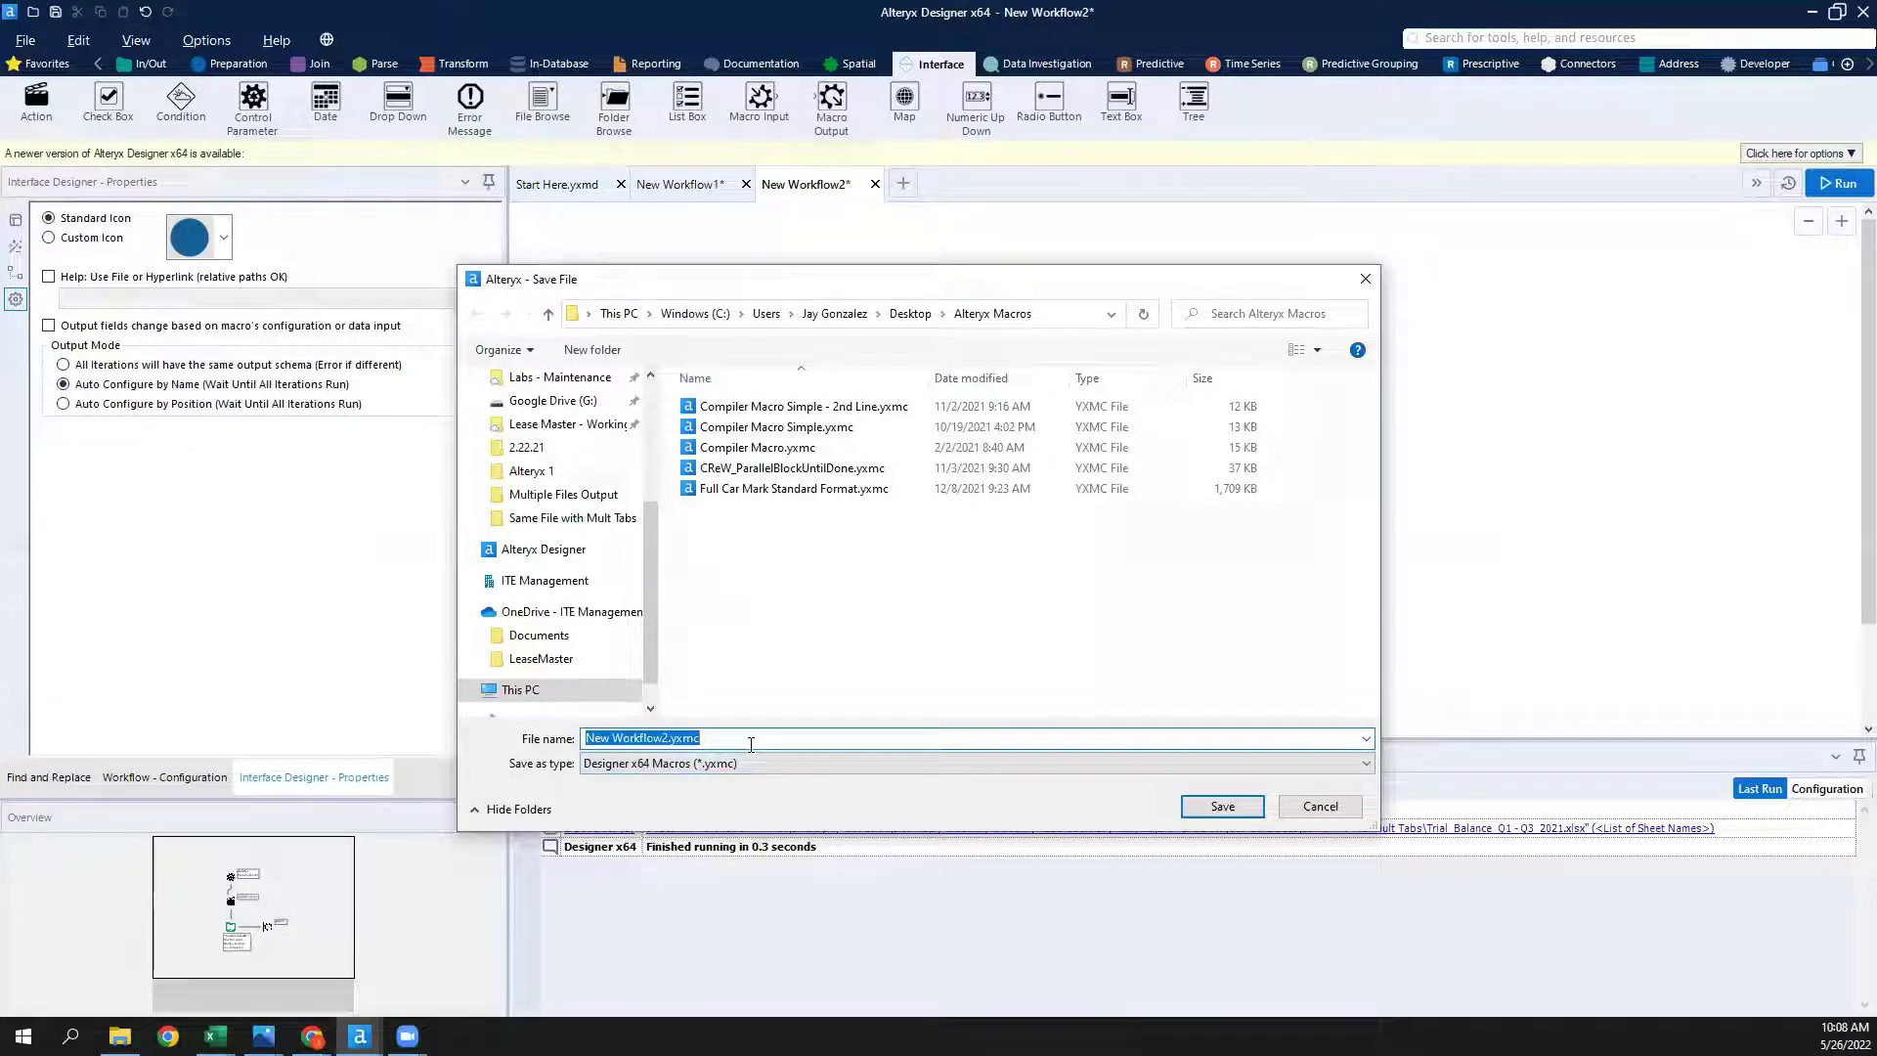
pyautogui.write('C')
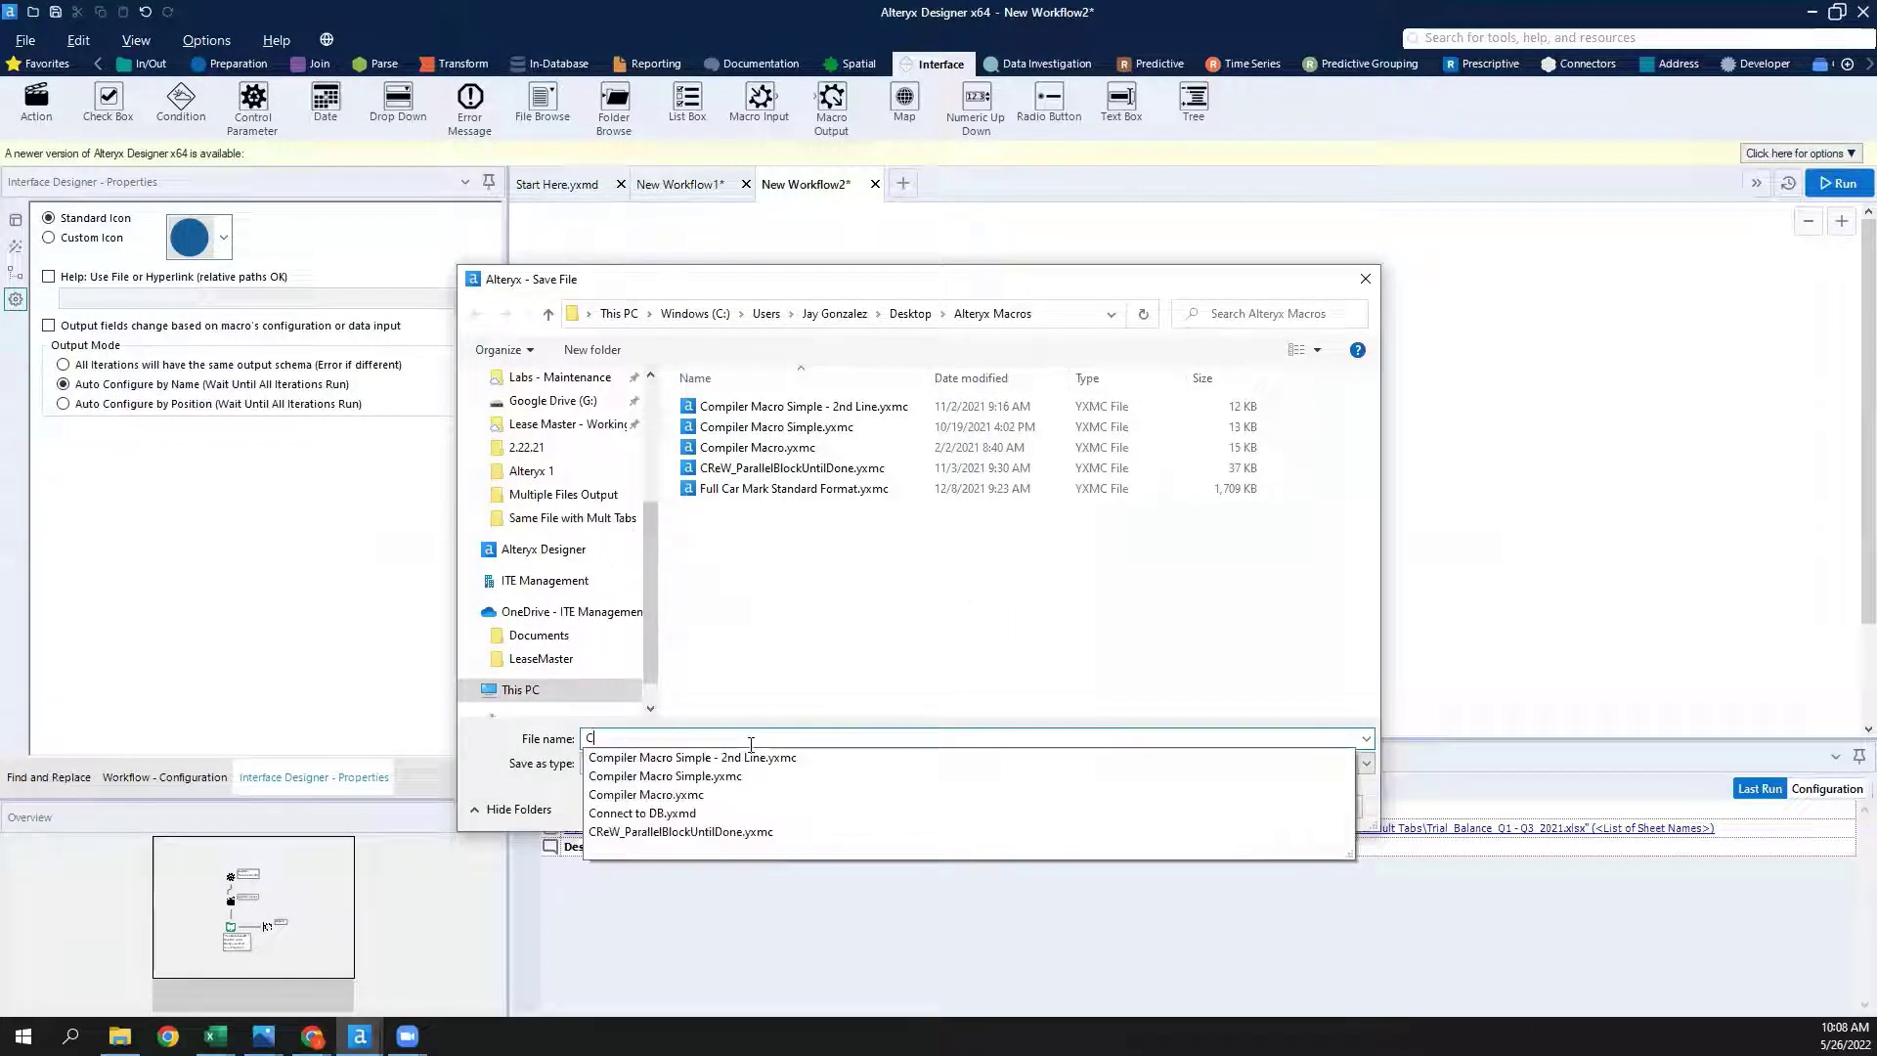
pyautogui.write('ompile')
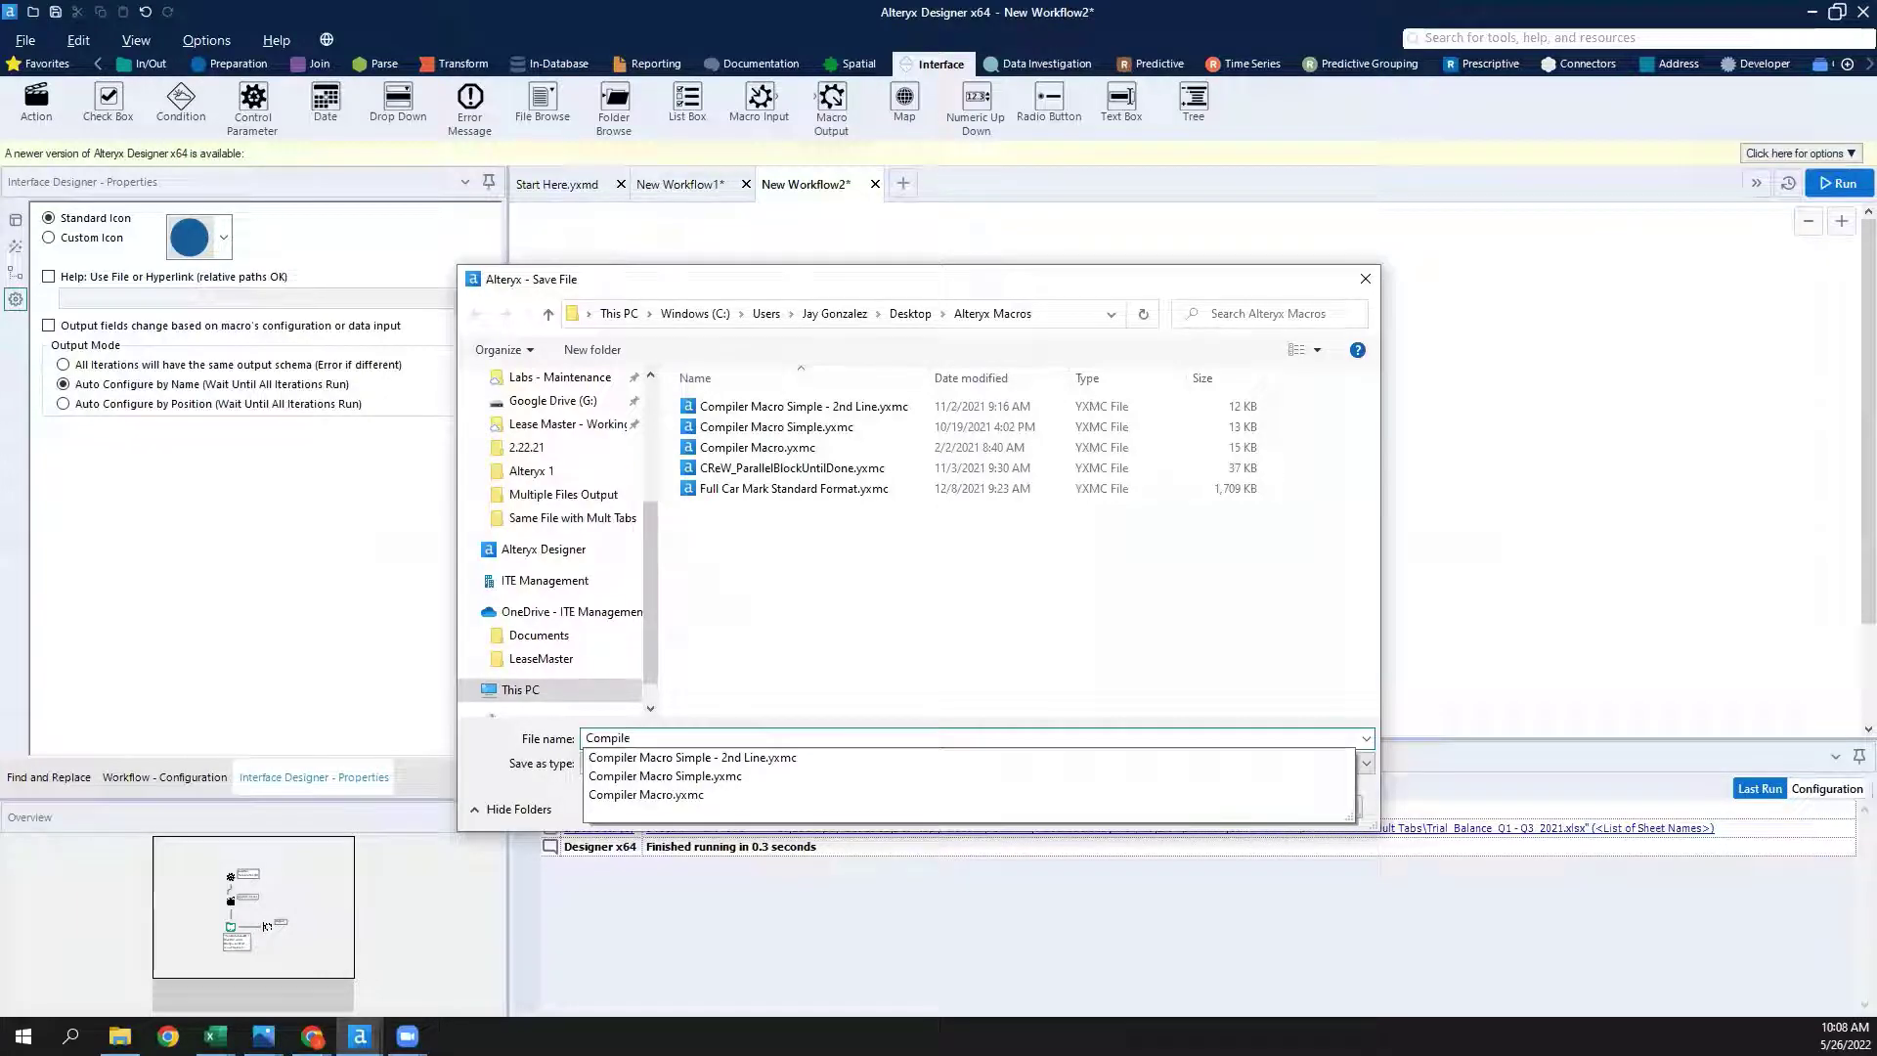
pyautogui.write('Macro1')
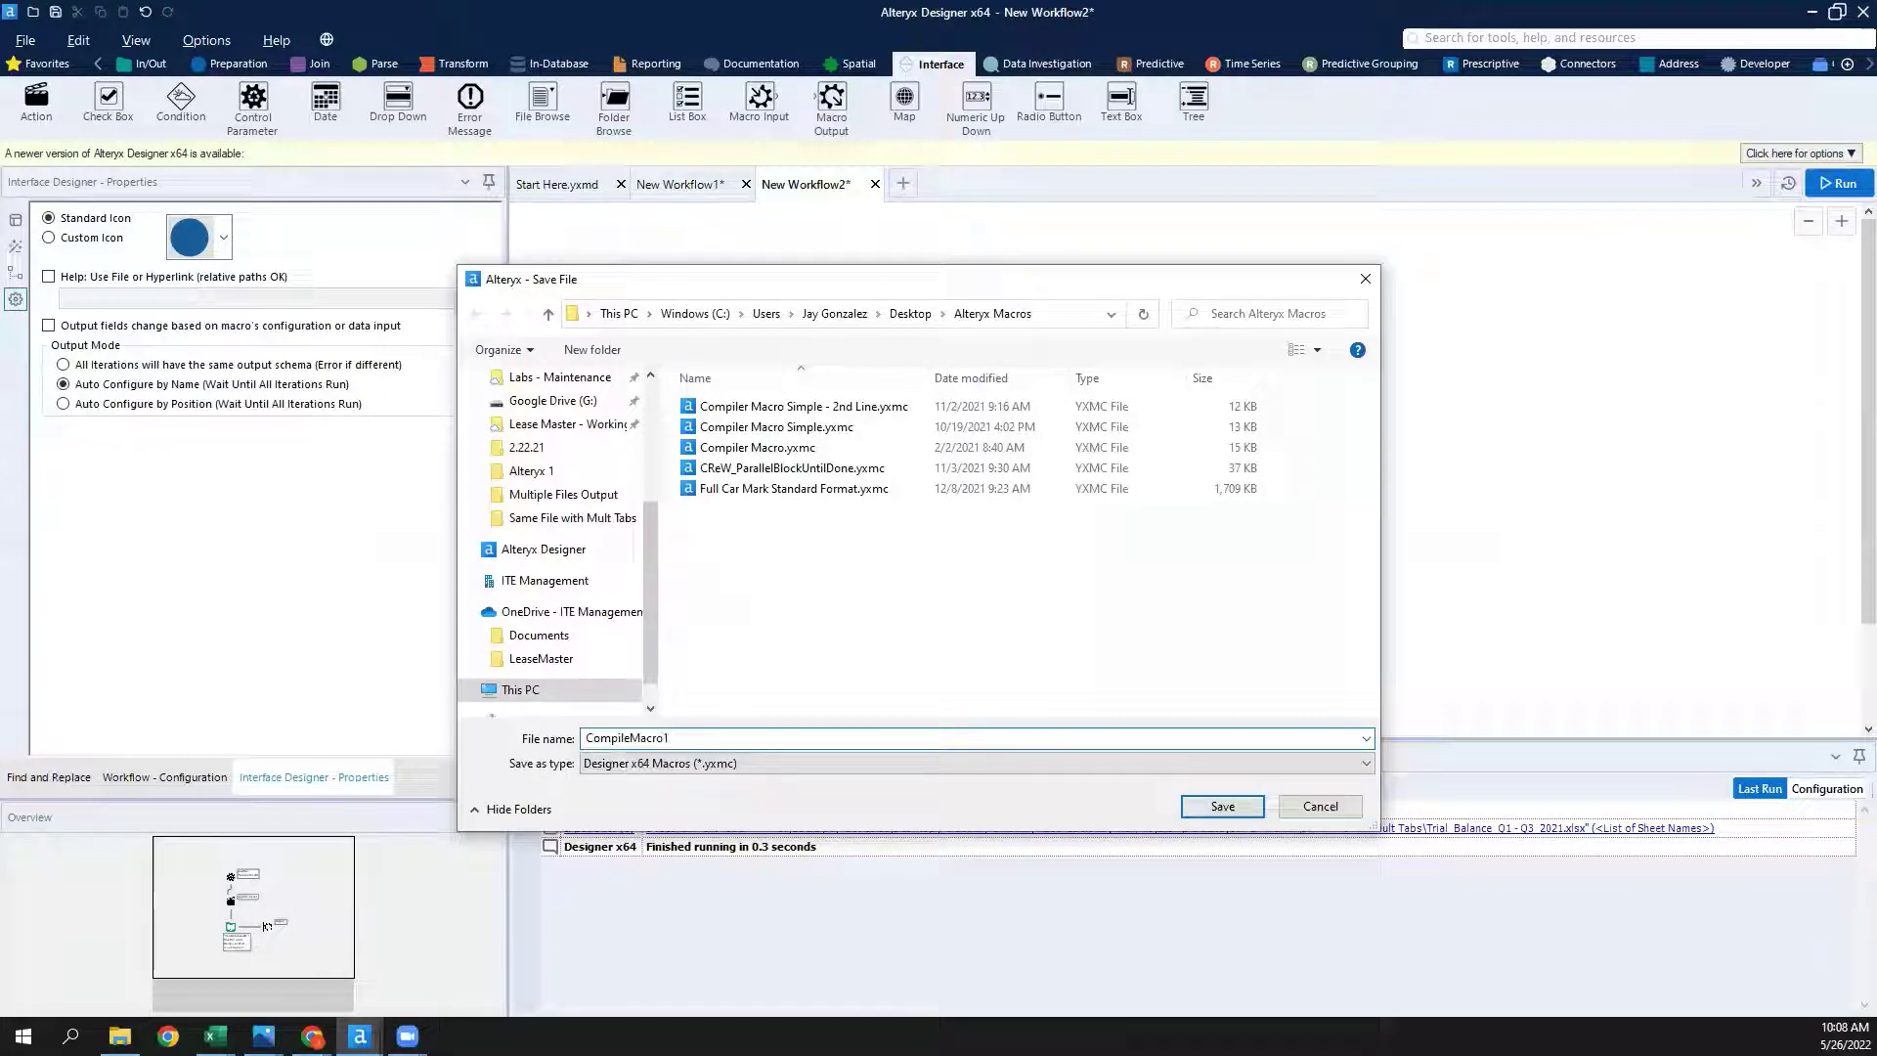
pyautogui.press('Return')
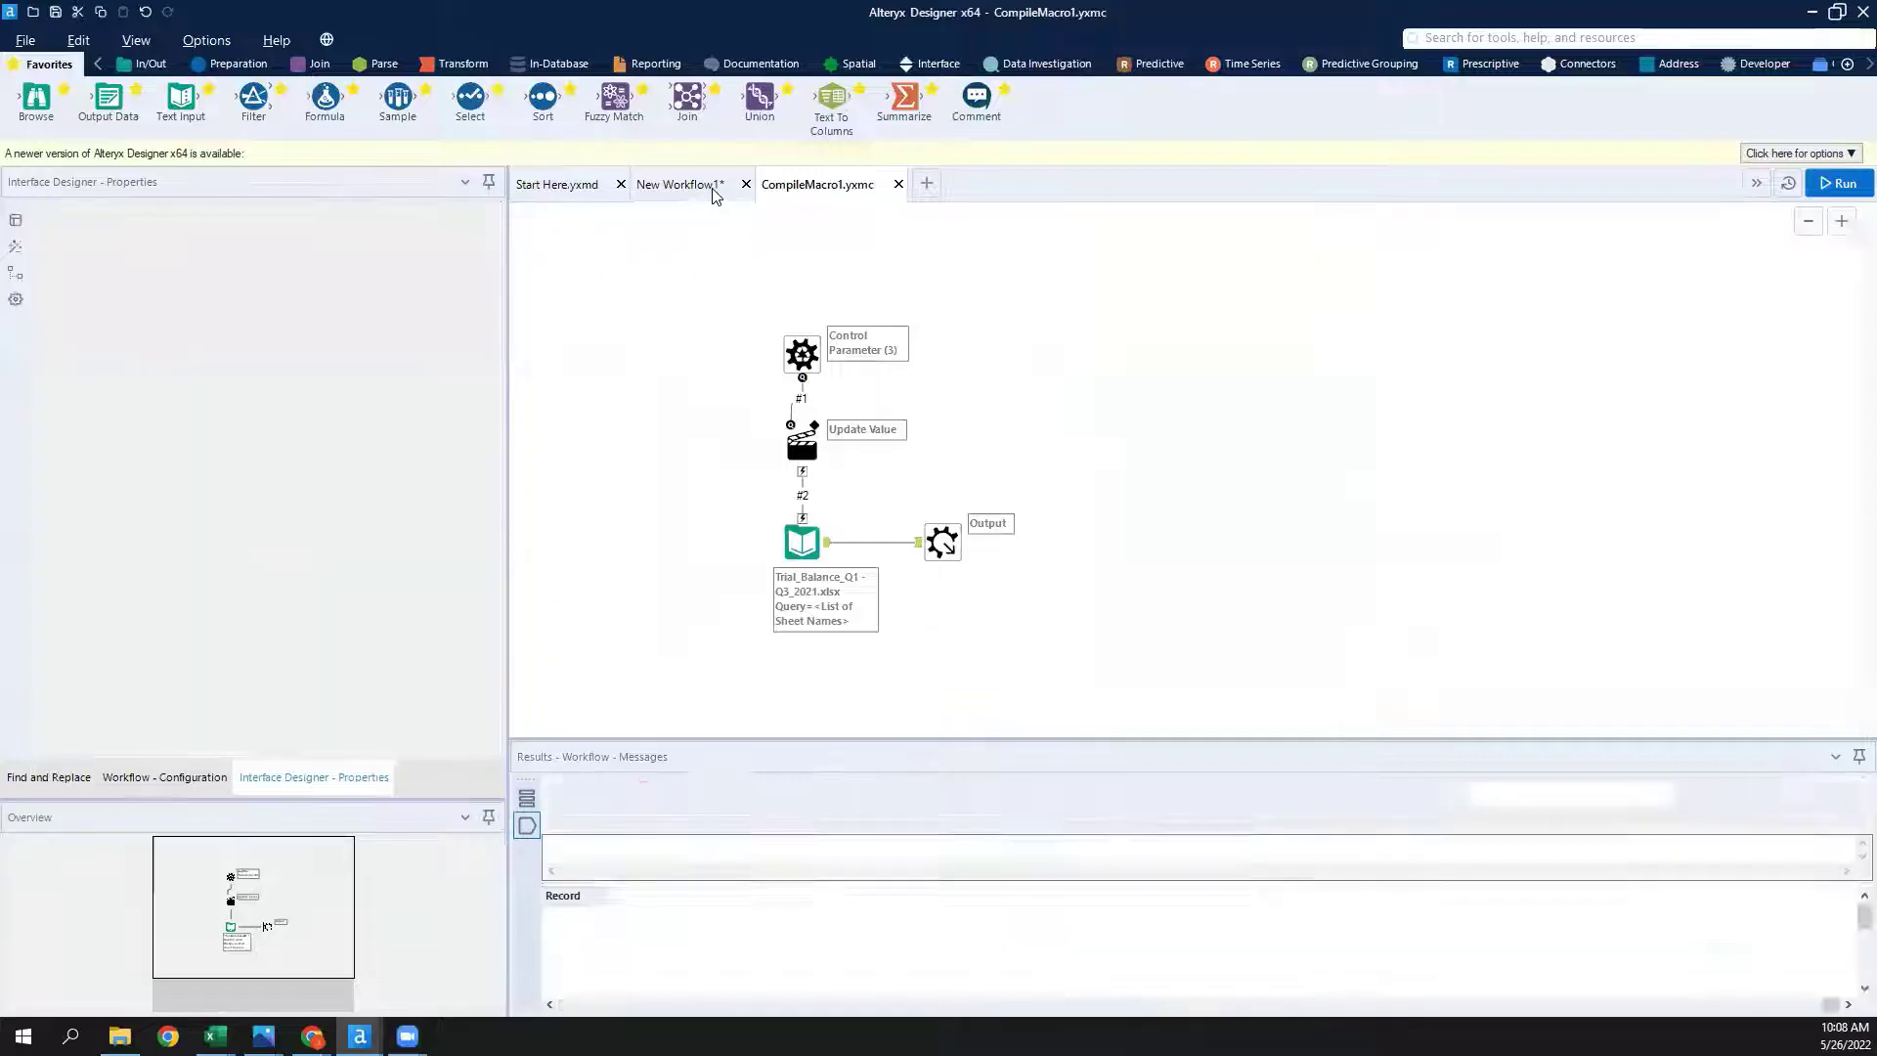
# Insert the CompileMacro1 macro into New Workflow1 and place it to the right of the Directory tool, level with it.
pyautogui.click(714, 192)
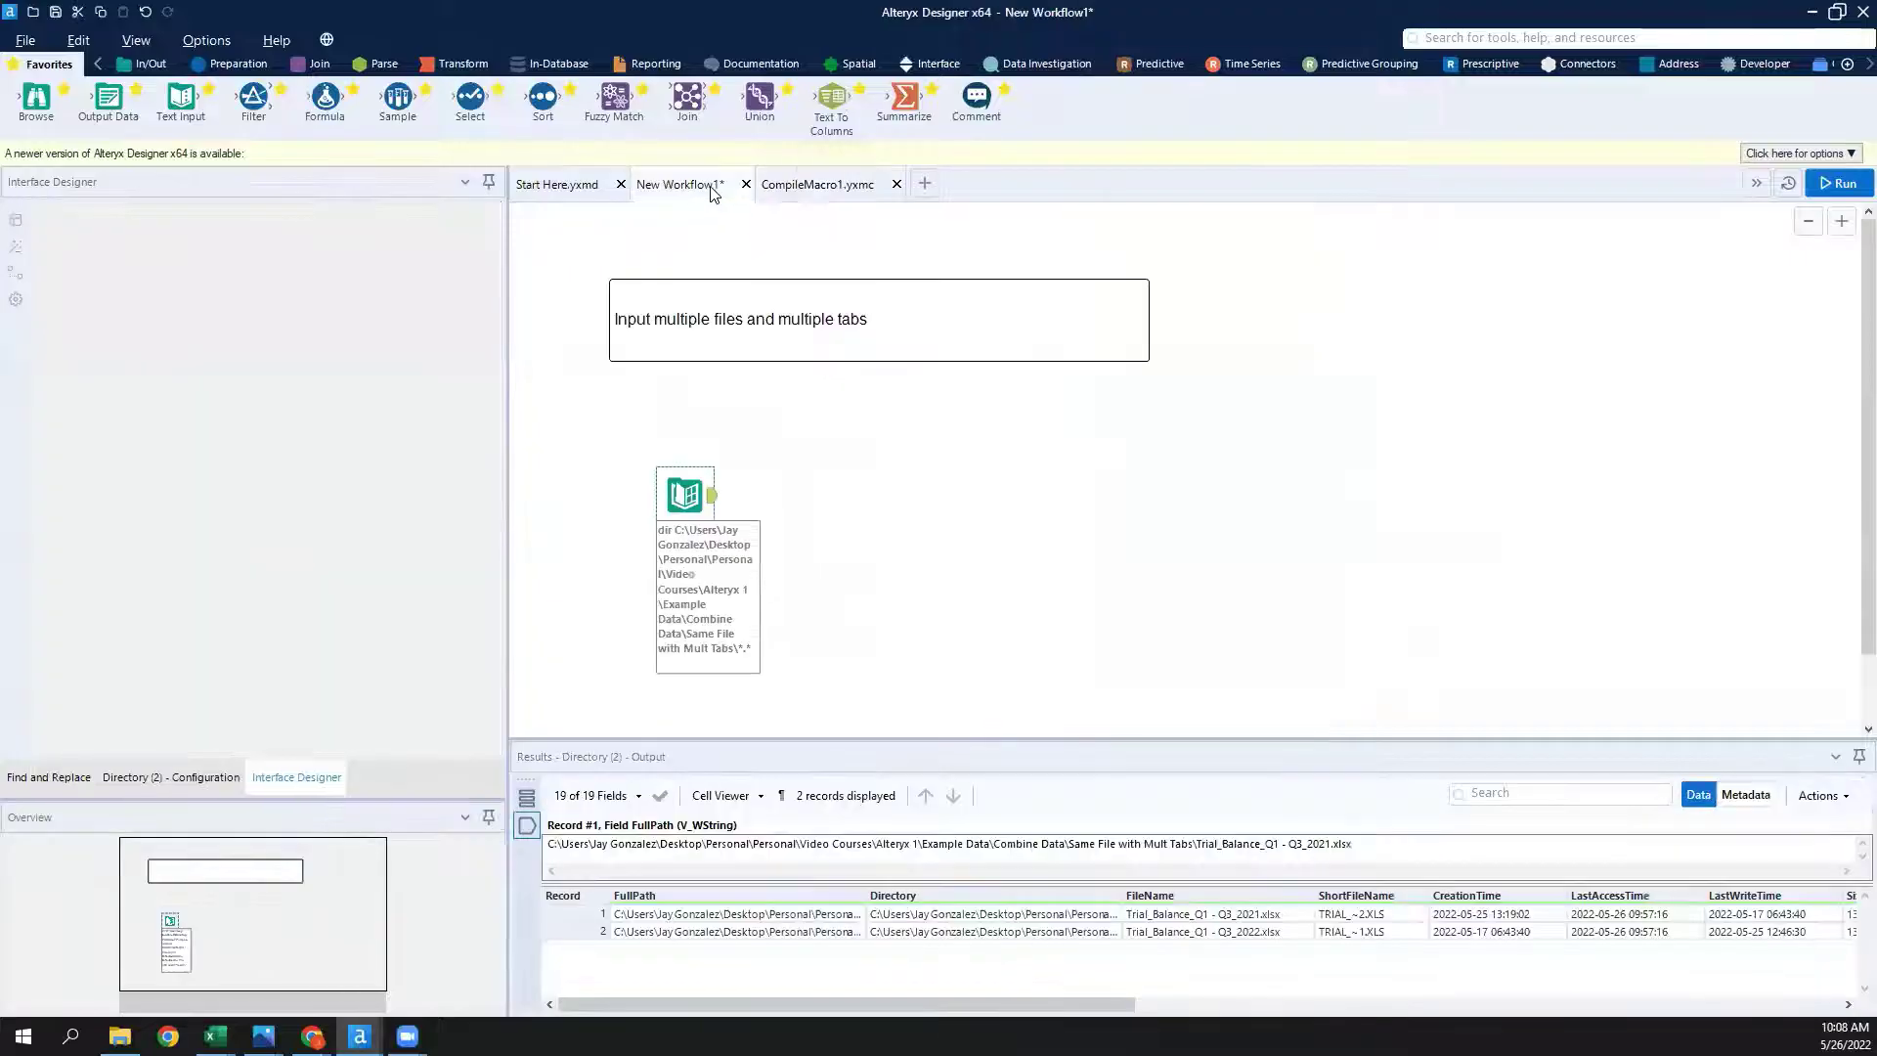
pyautogui.rightClick(936, 493)
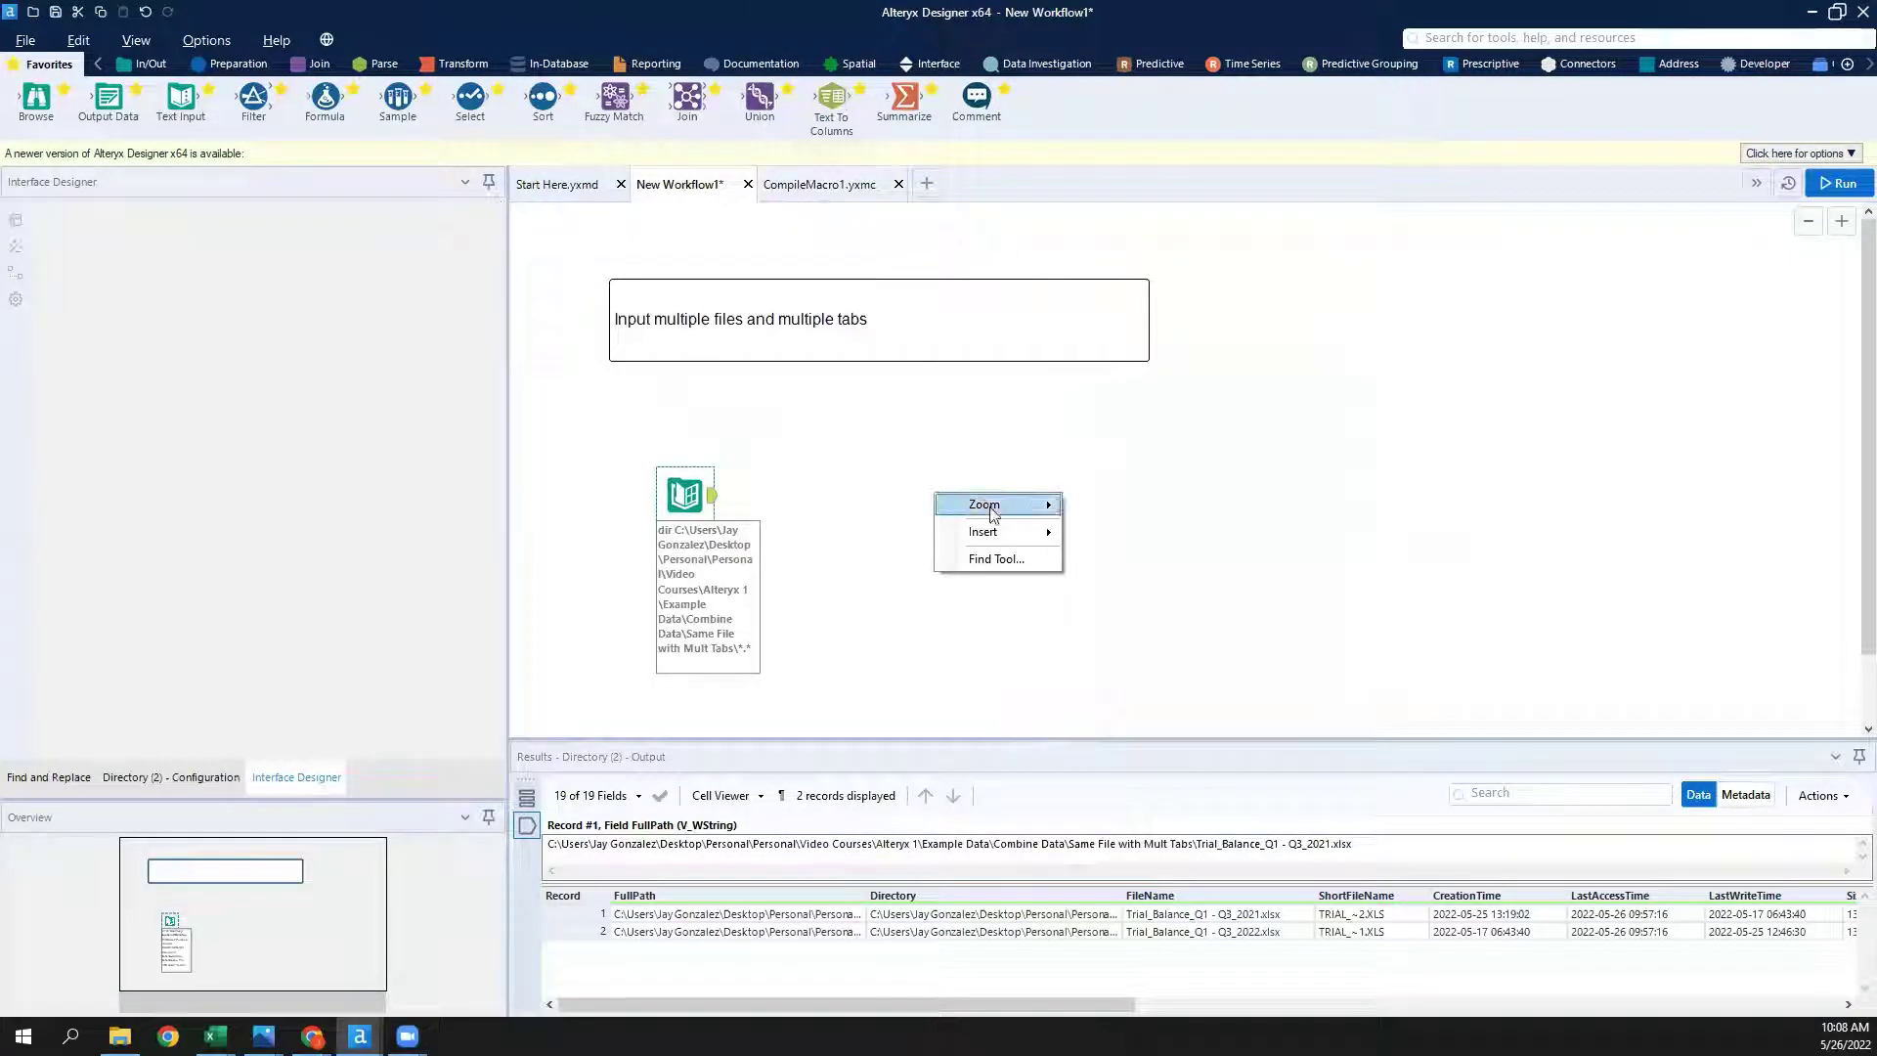
pyautogui.moveTo(1007, 538)
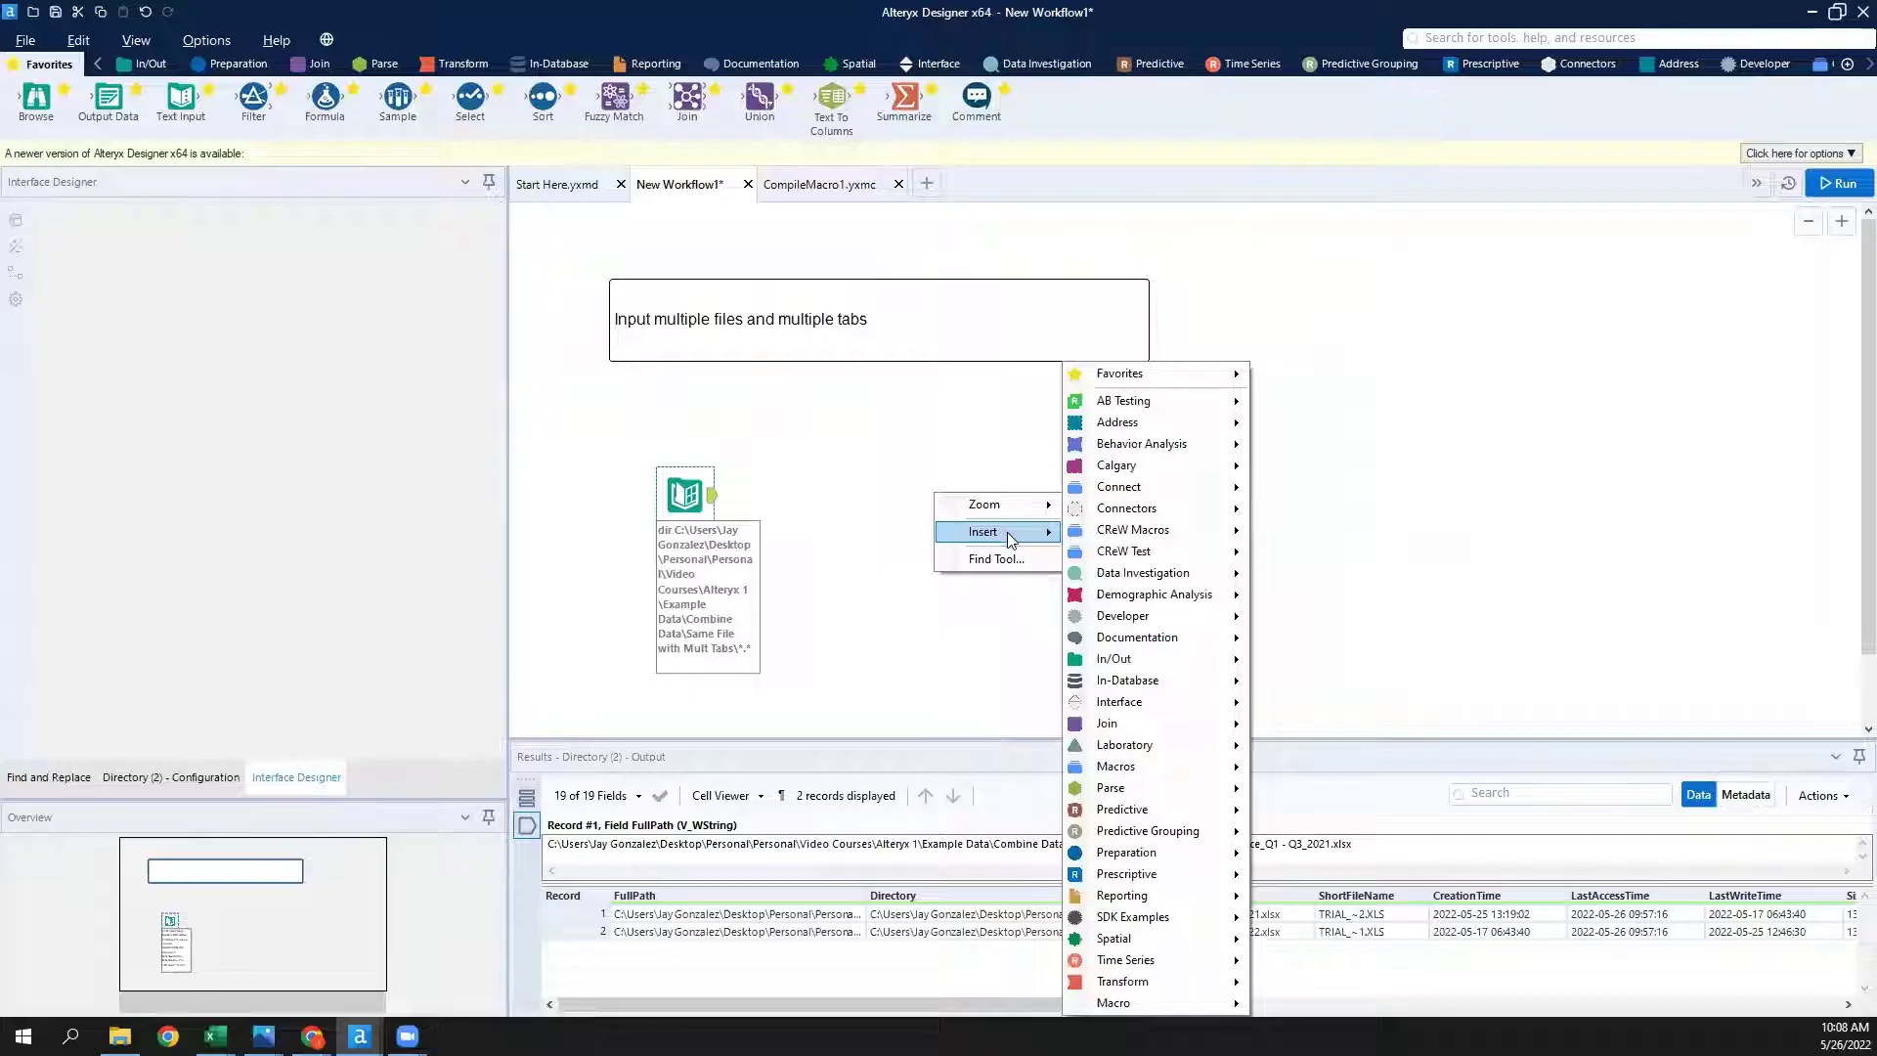
pyautogui.click(826, 479)
pyautogui.rightClick(828, 476)
pyautogui.moveTo(901, 514)
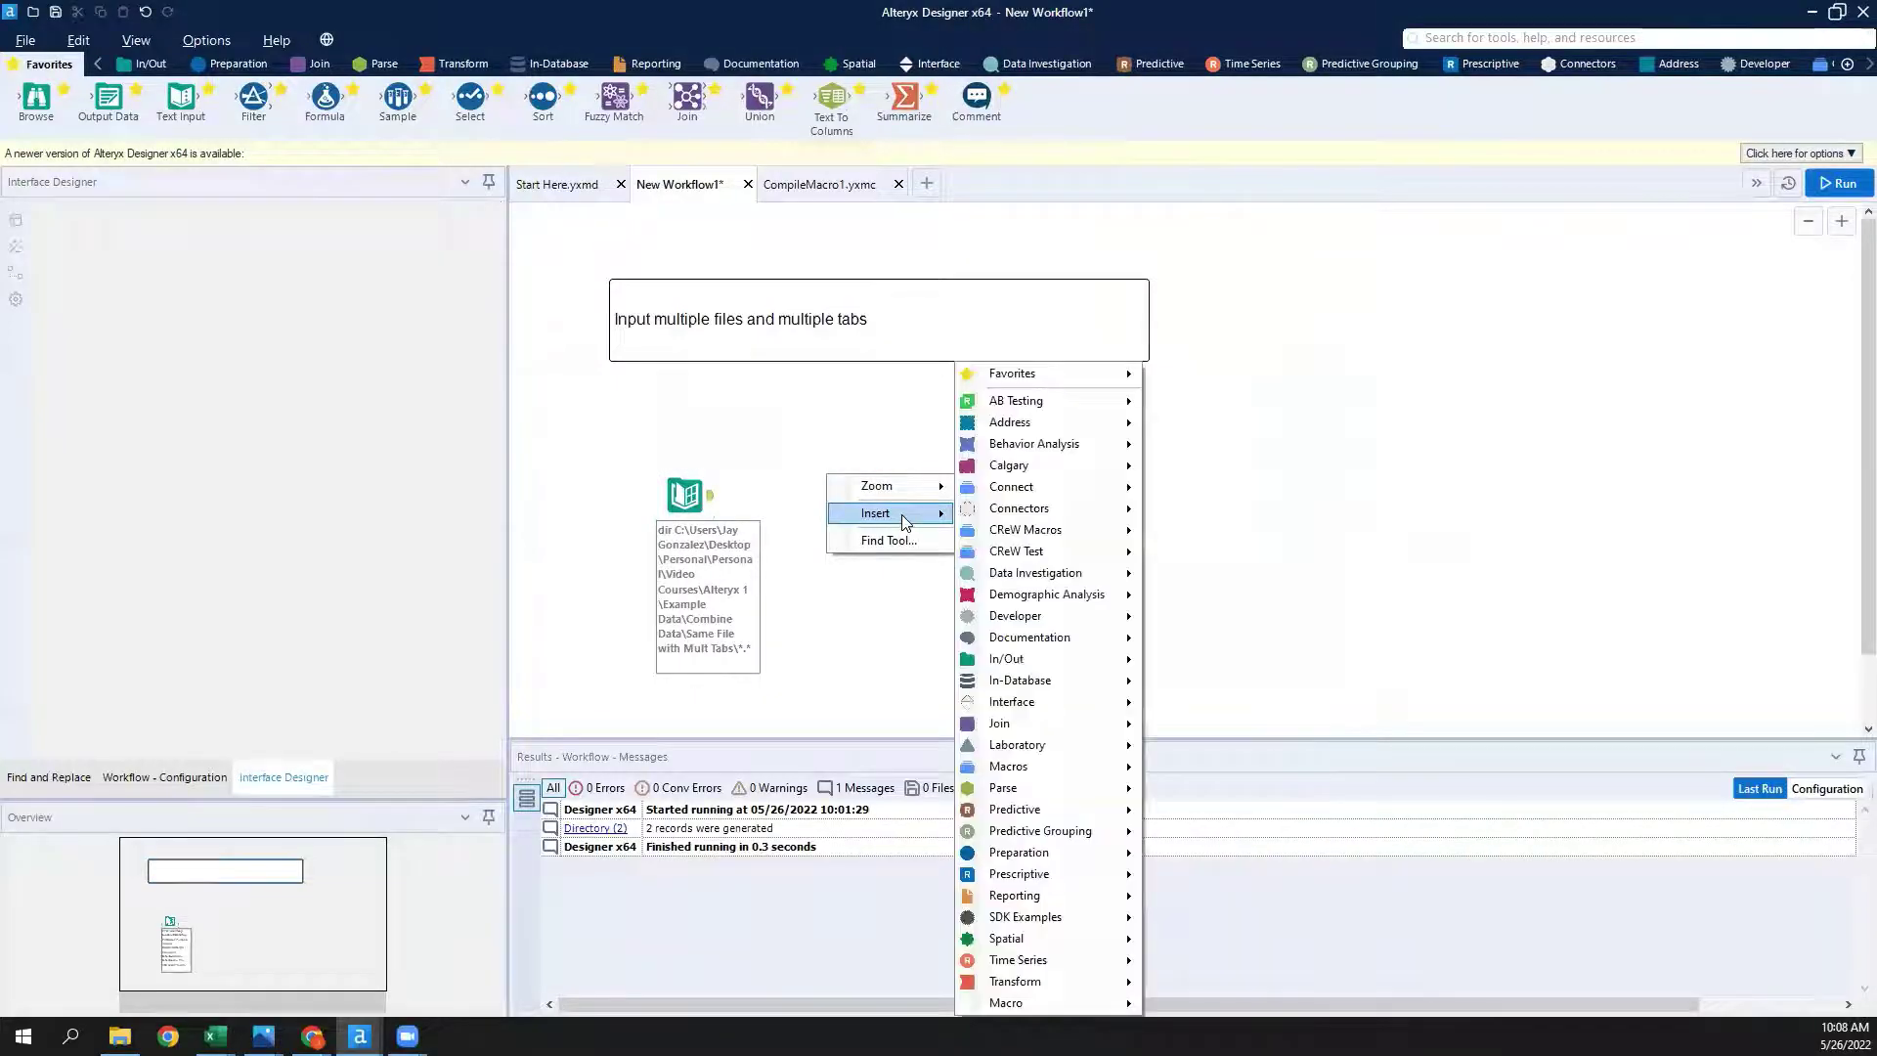
pyautogui.moveTo(1078, 1007)
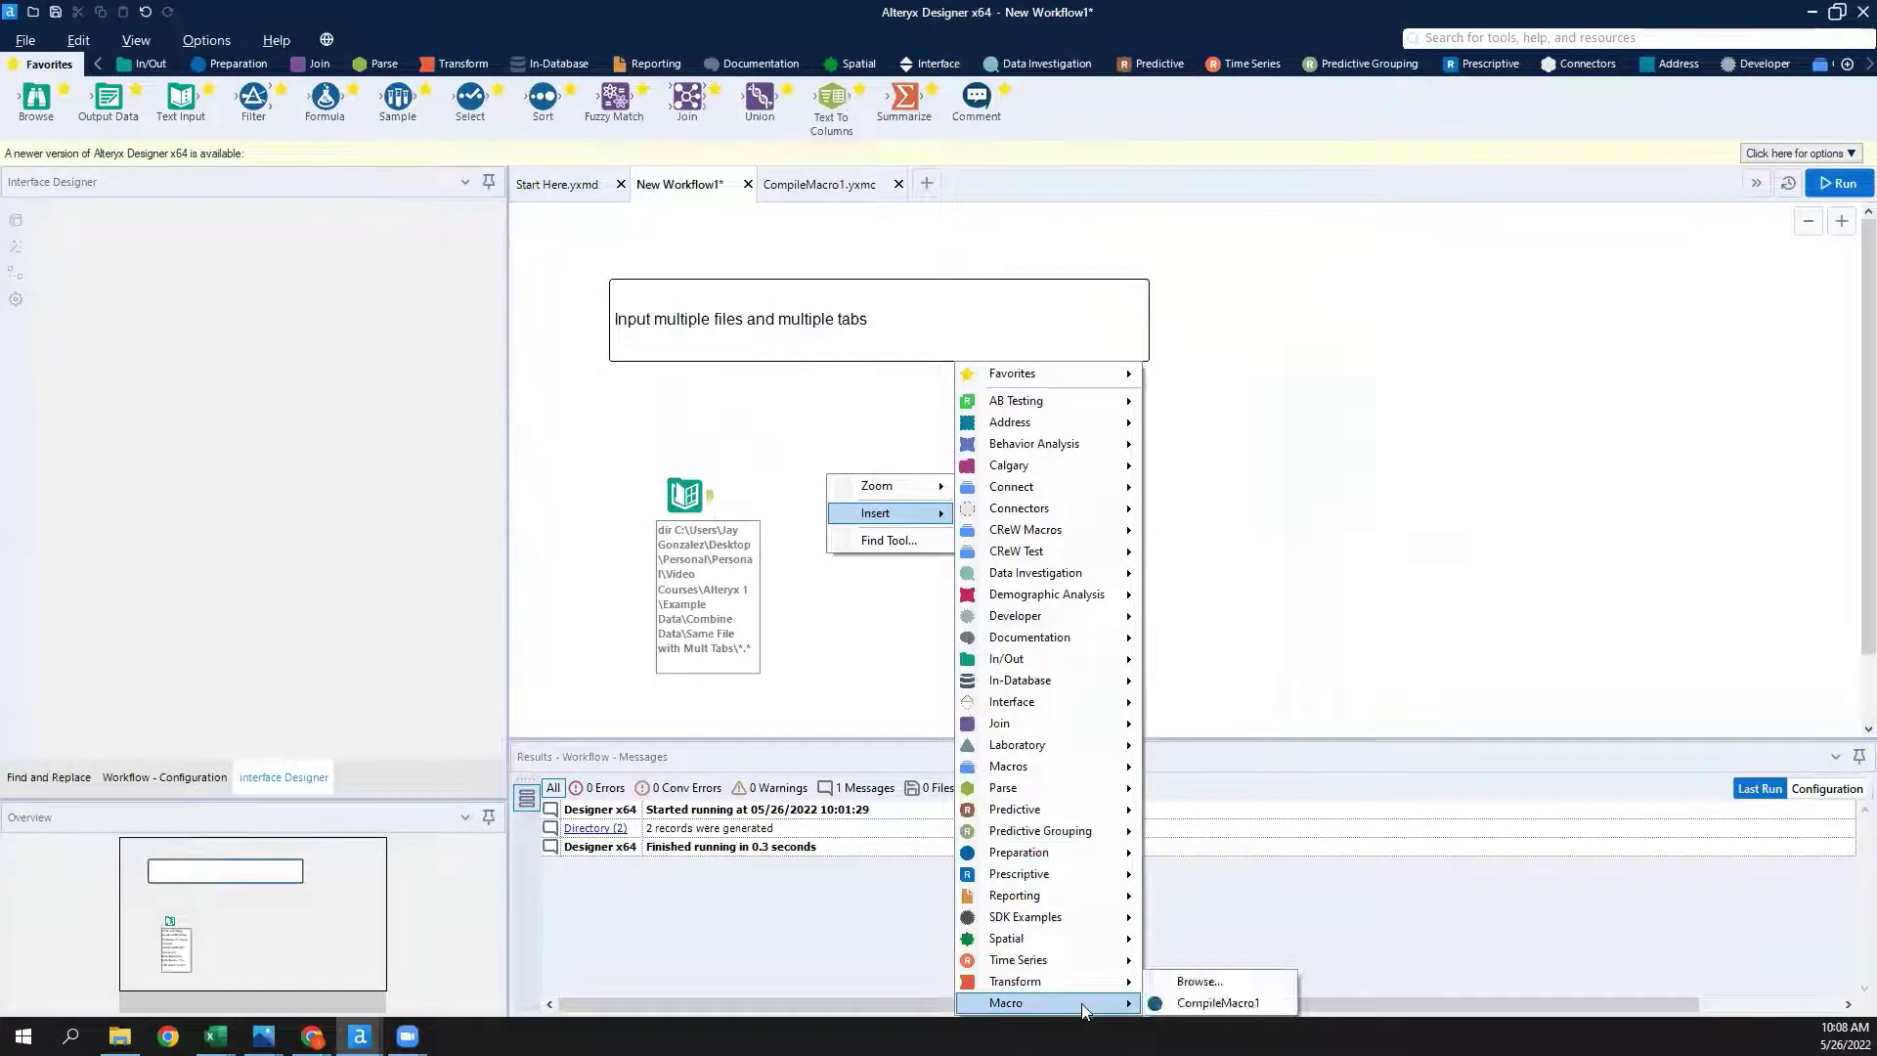
pyautogui.click(1211, 1007)
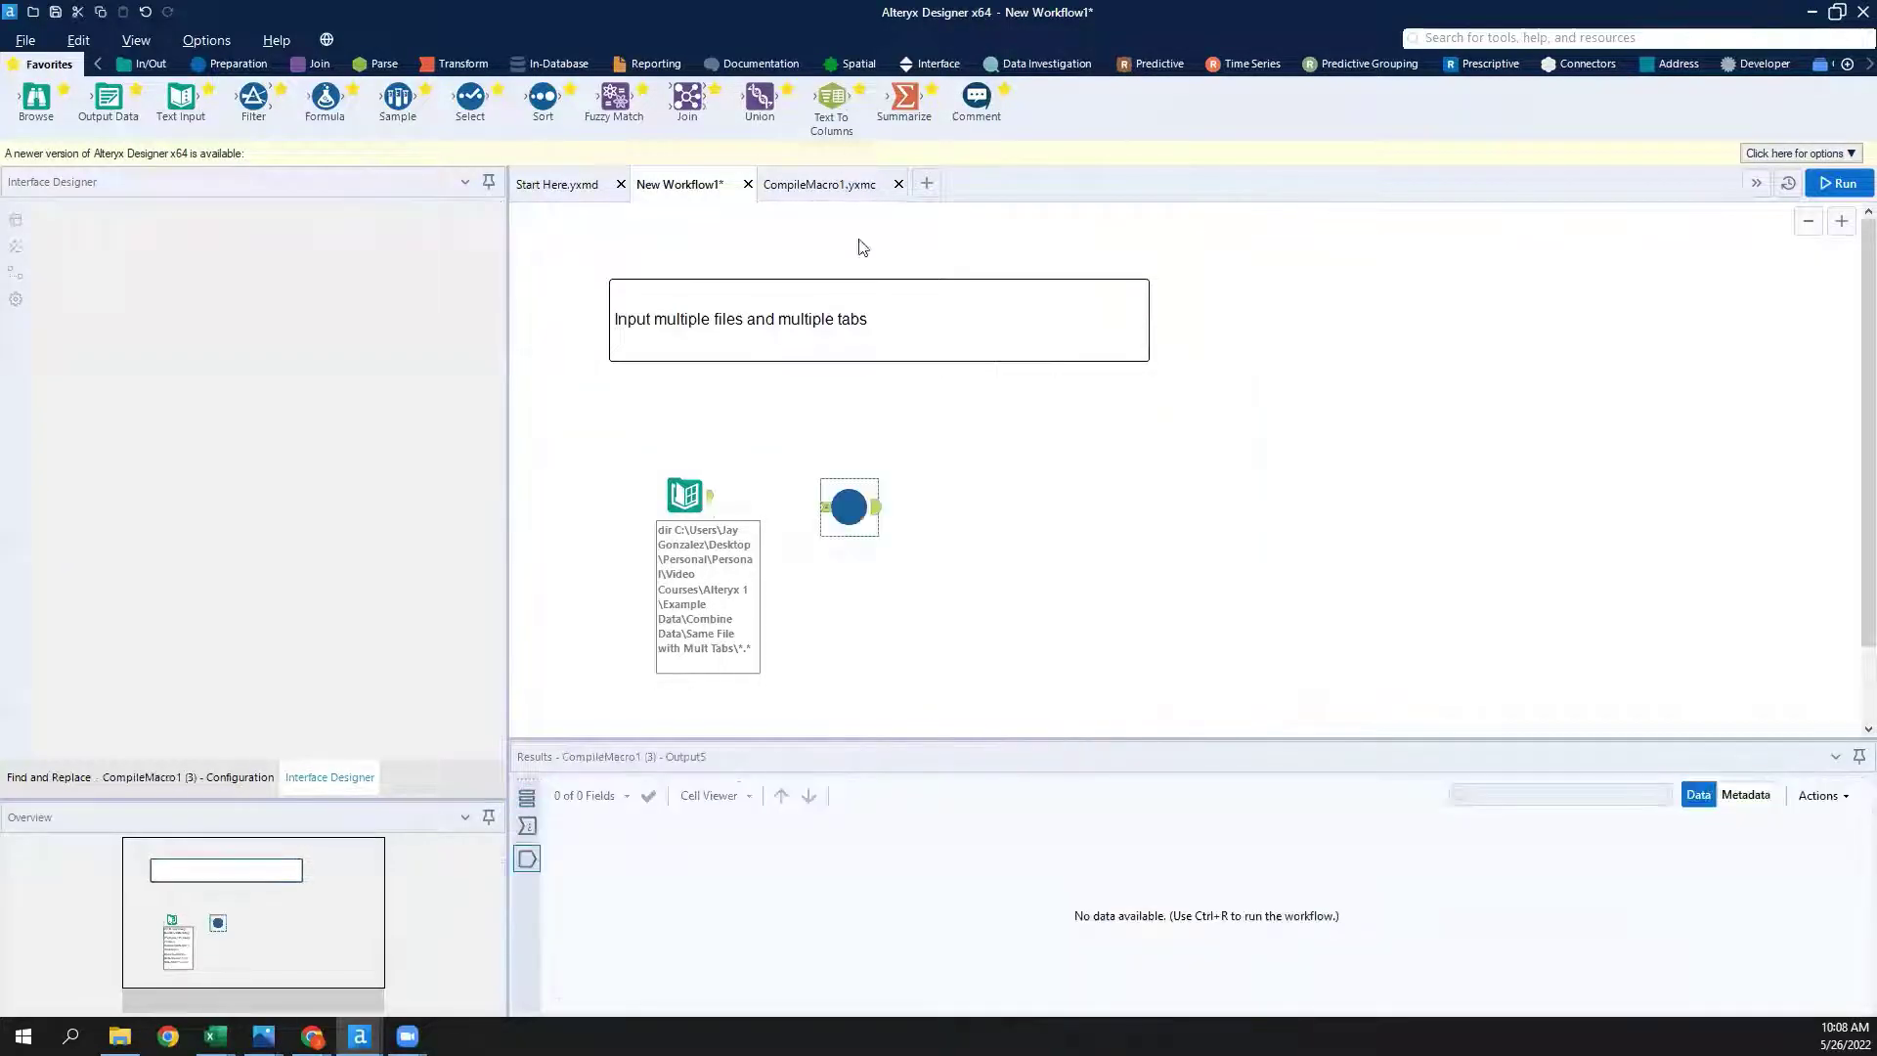
pyautogui.moveTo(861, 508); pyautogui.dragTo(1014, 497)
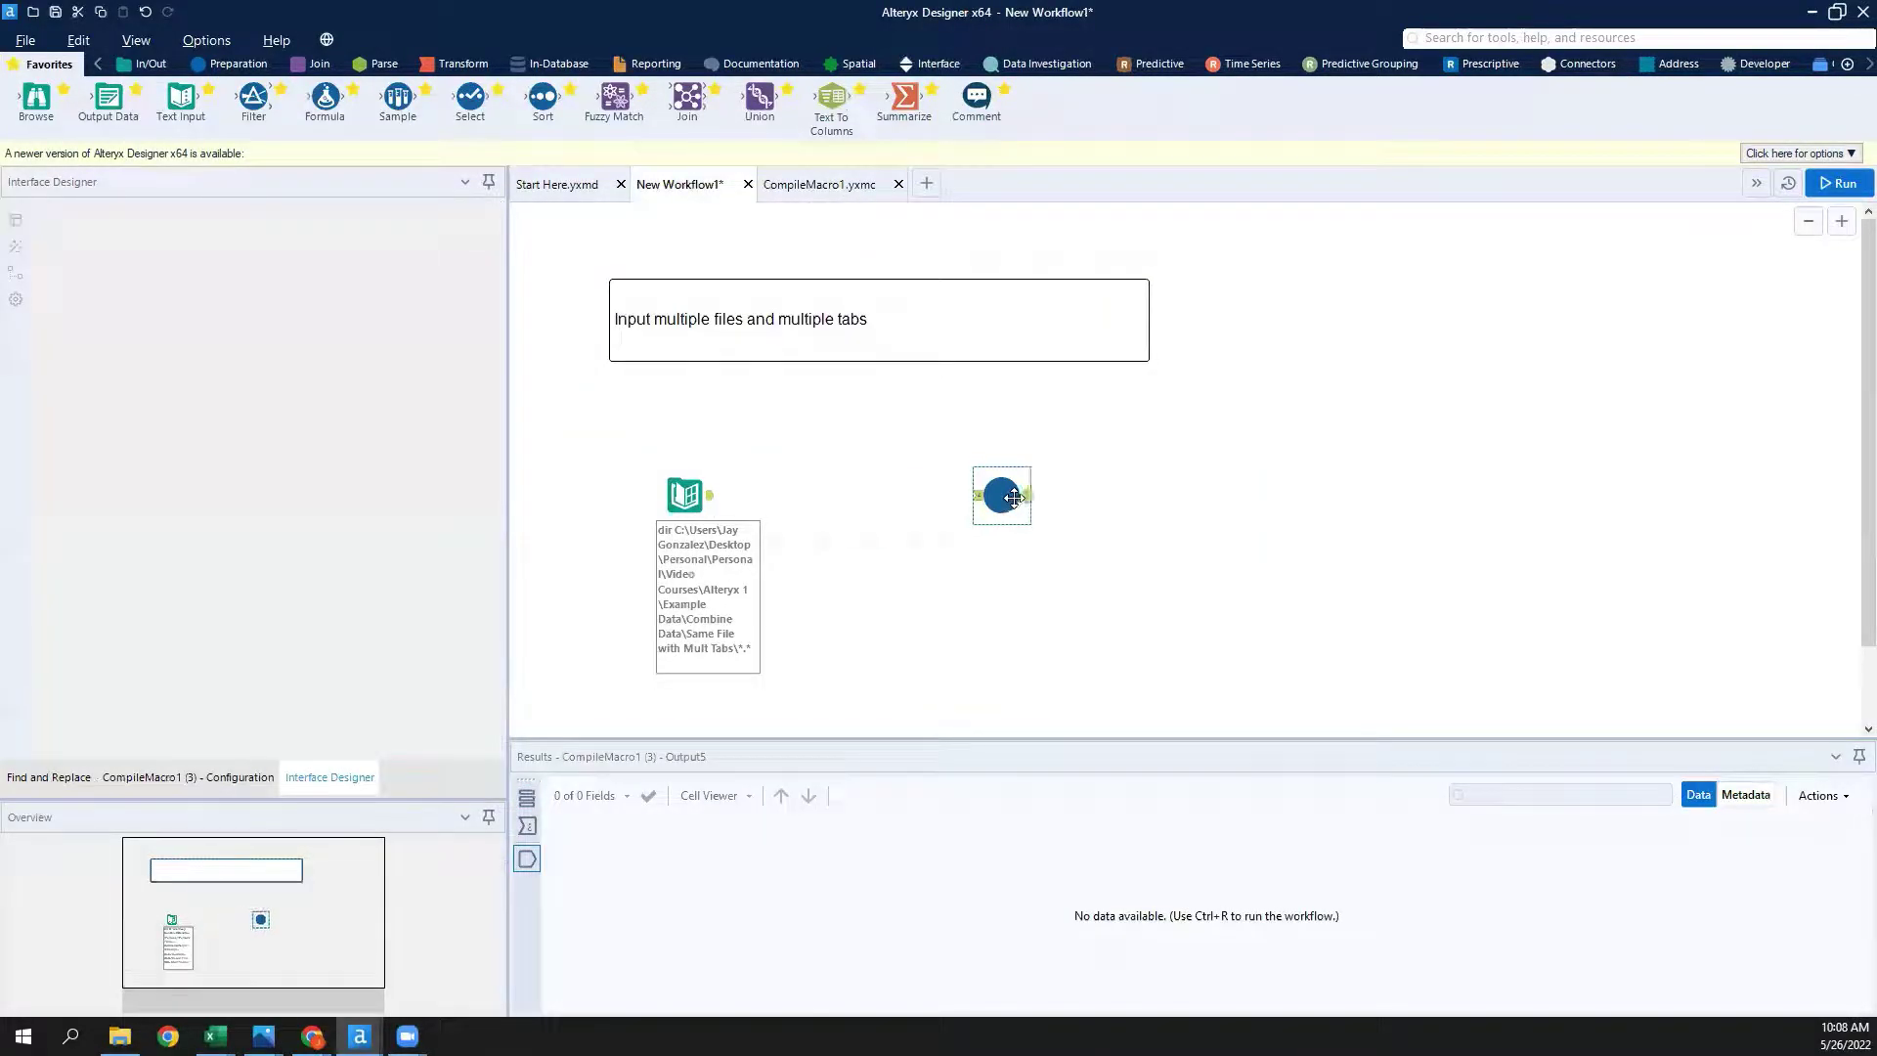
# Review the Update Value action's configuration in CompileMacro1 and the control parameter field choices of the macro in New Workflow1.
pyautogui.click(819, 183)
pyautogui.click(802, 446)
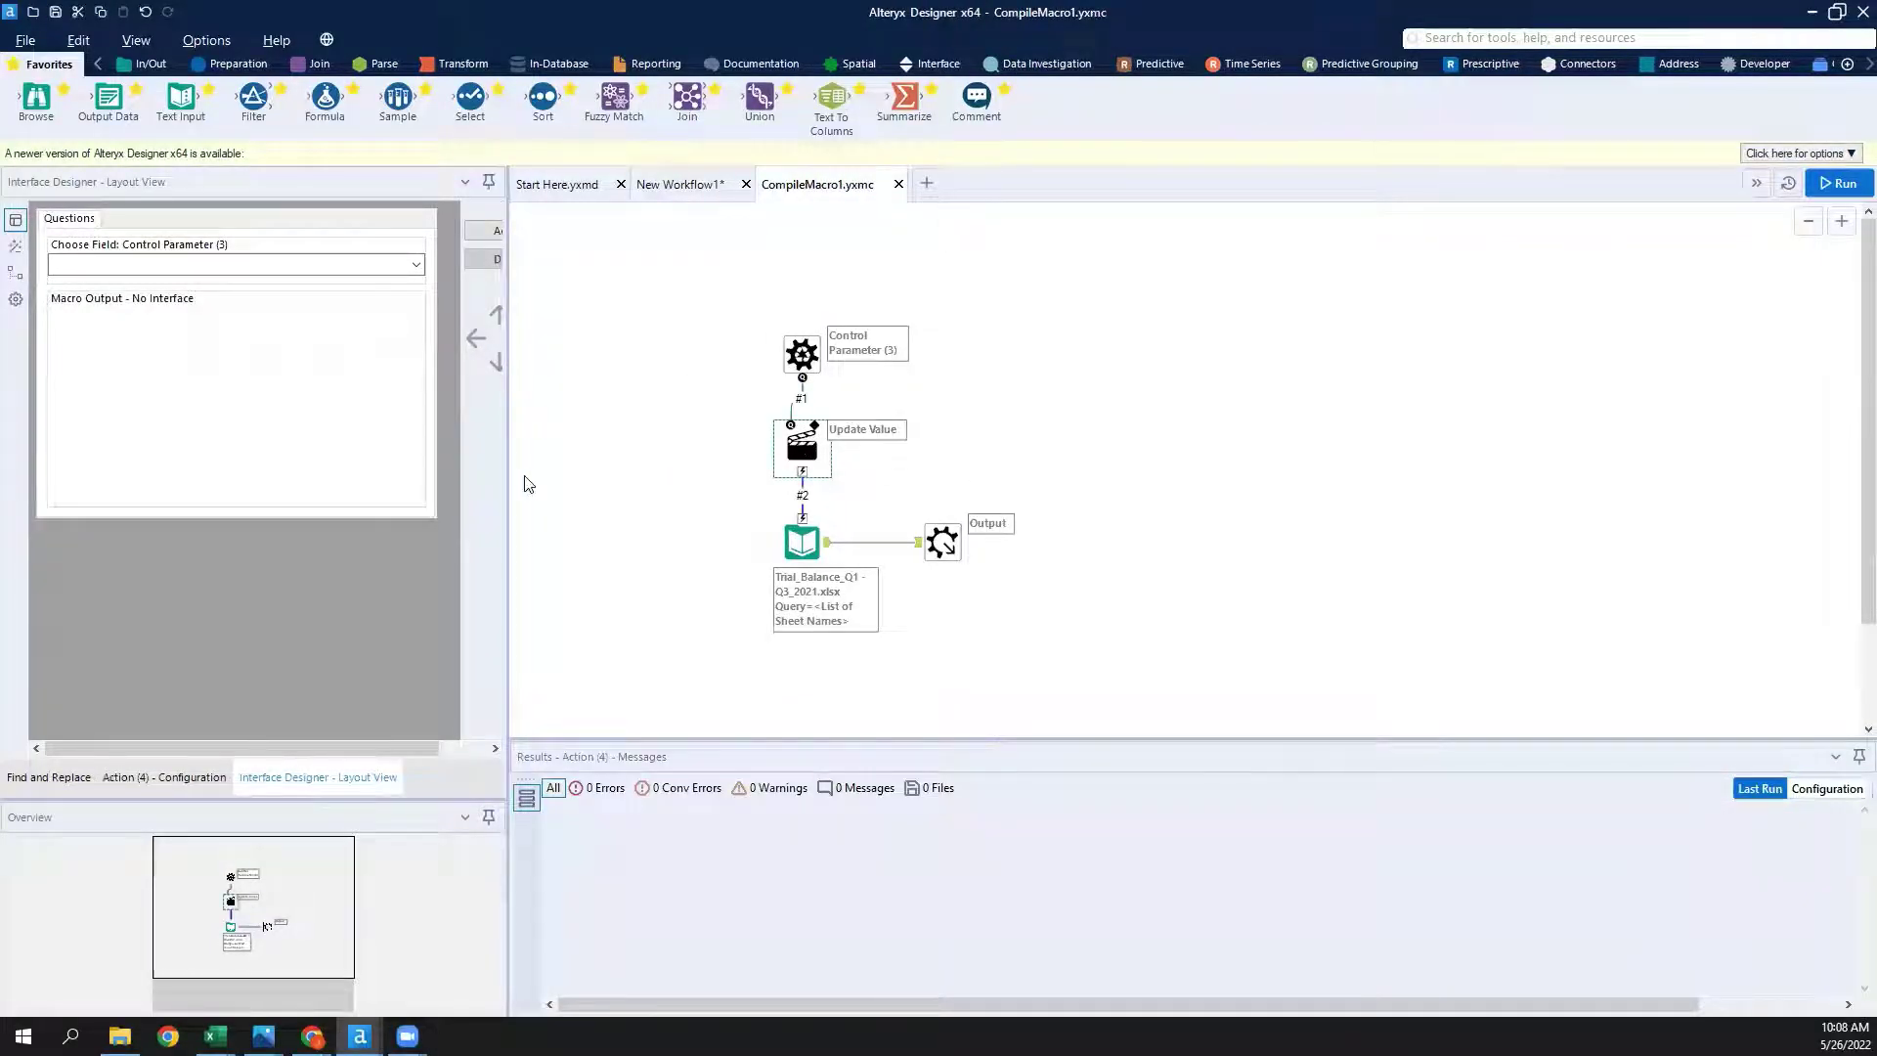
pyautogui.click(182, 774)
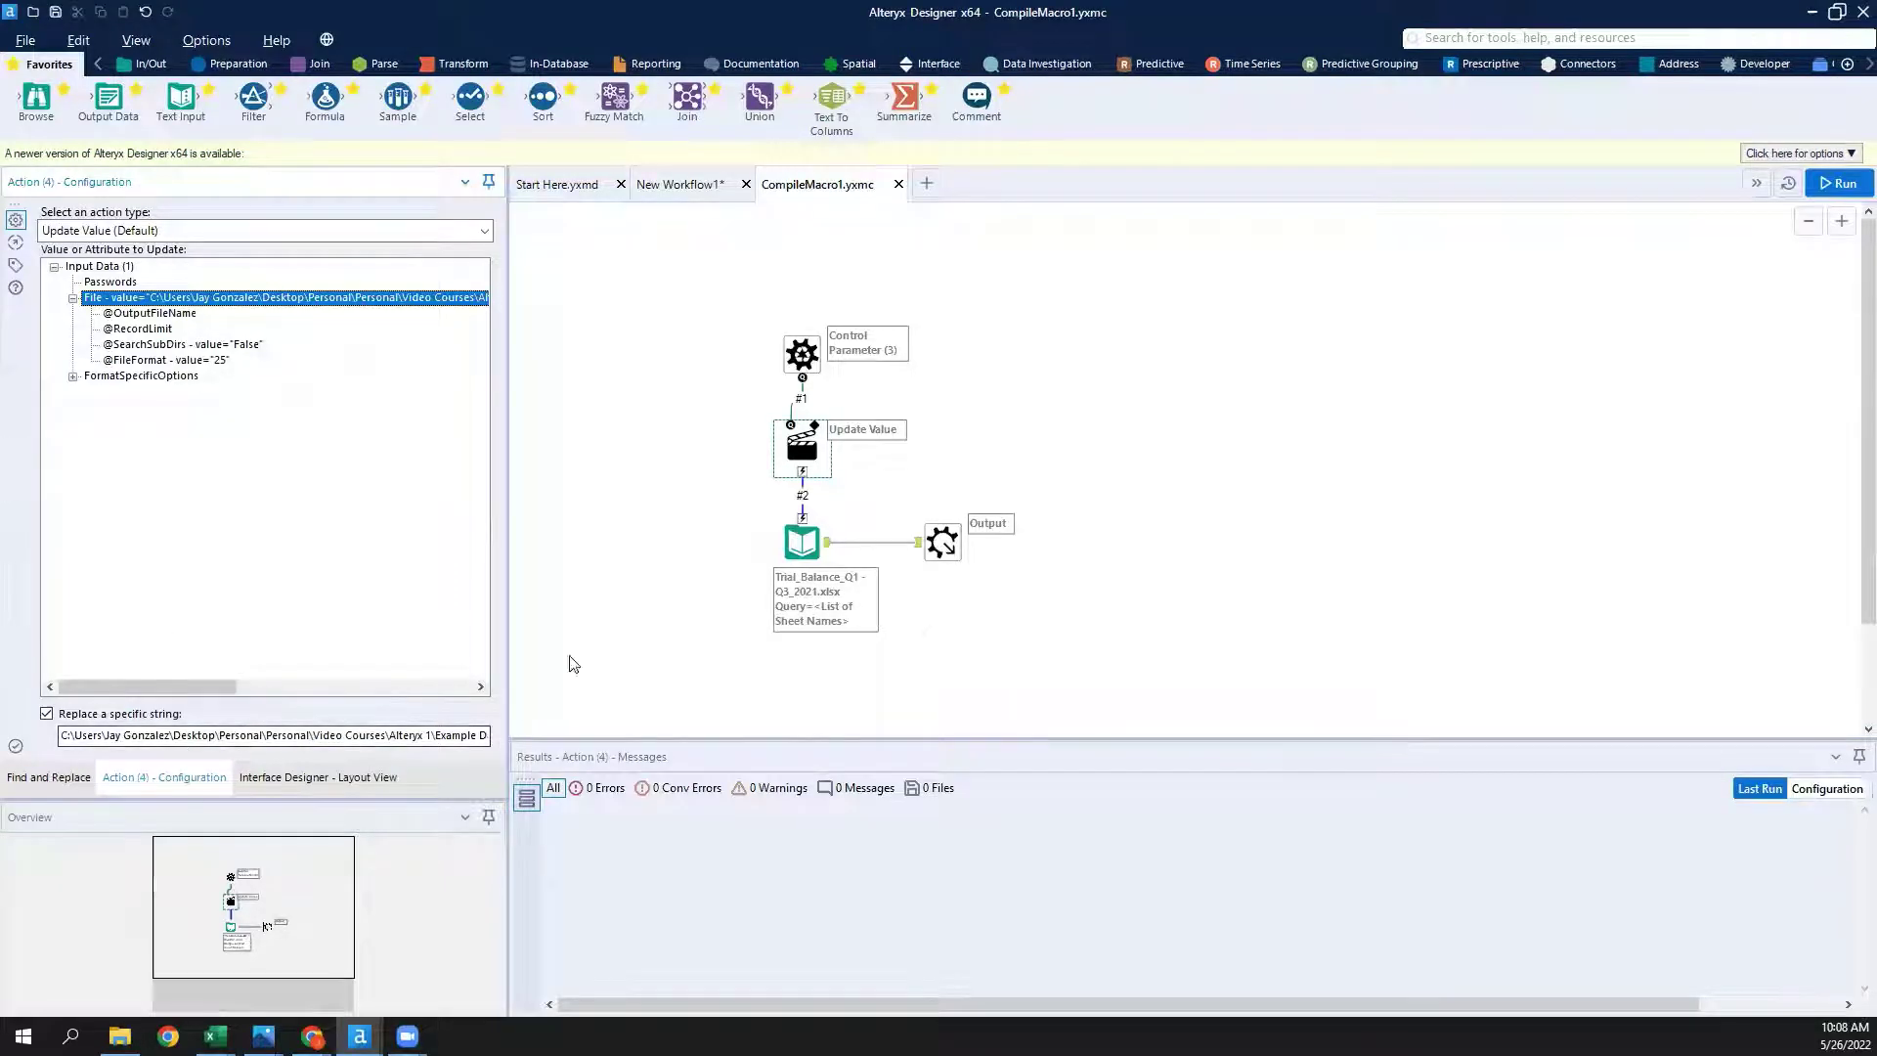
pyautogui.click(703, 185)
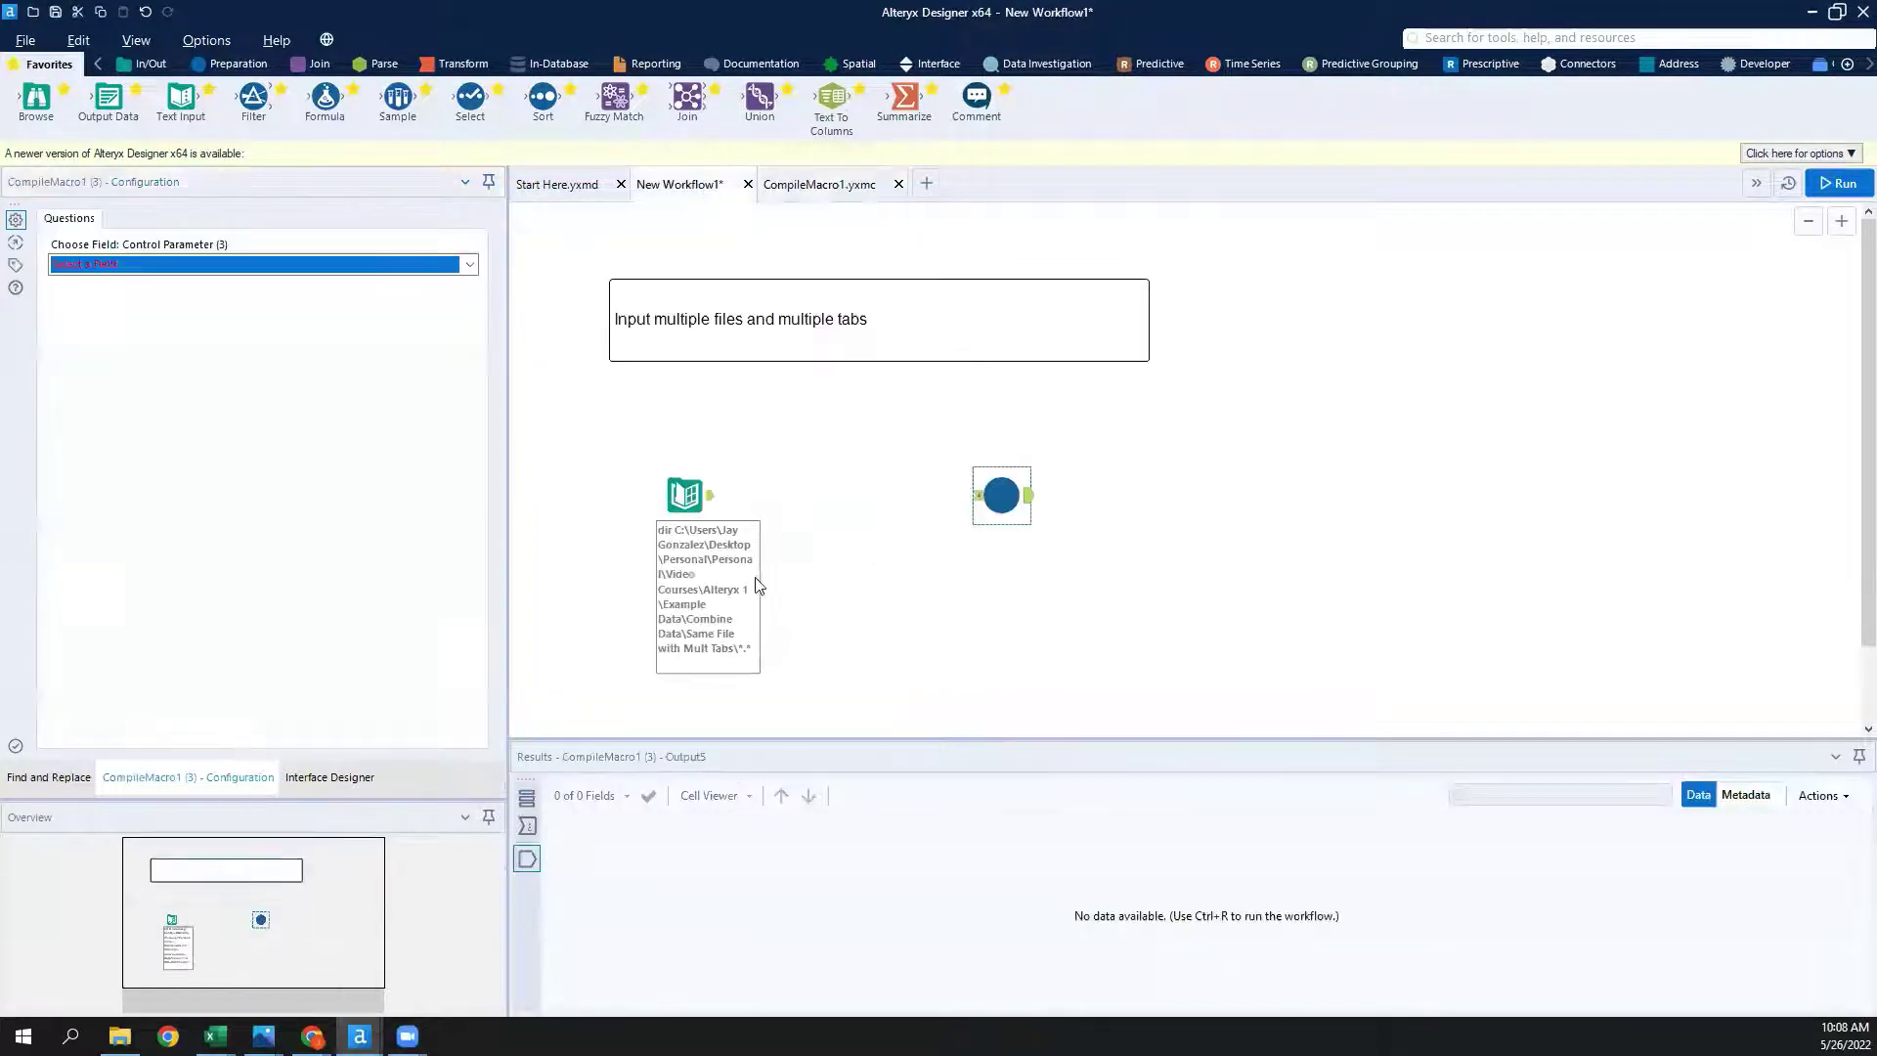
pyautogui.click(471, 269)
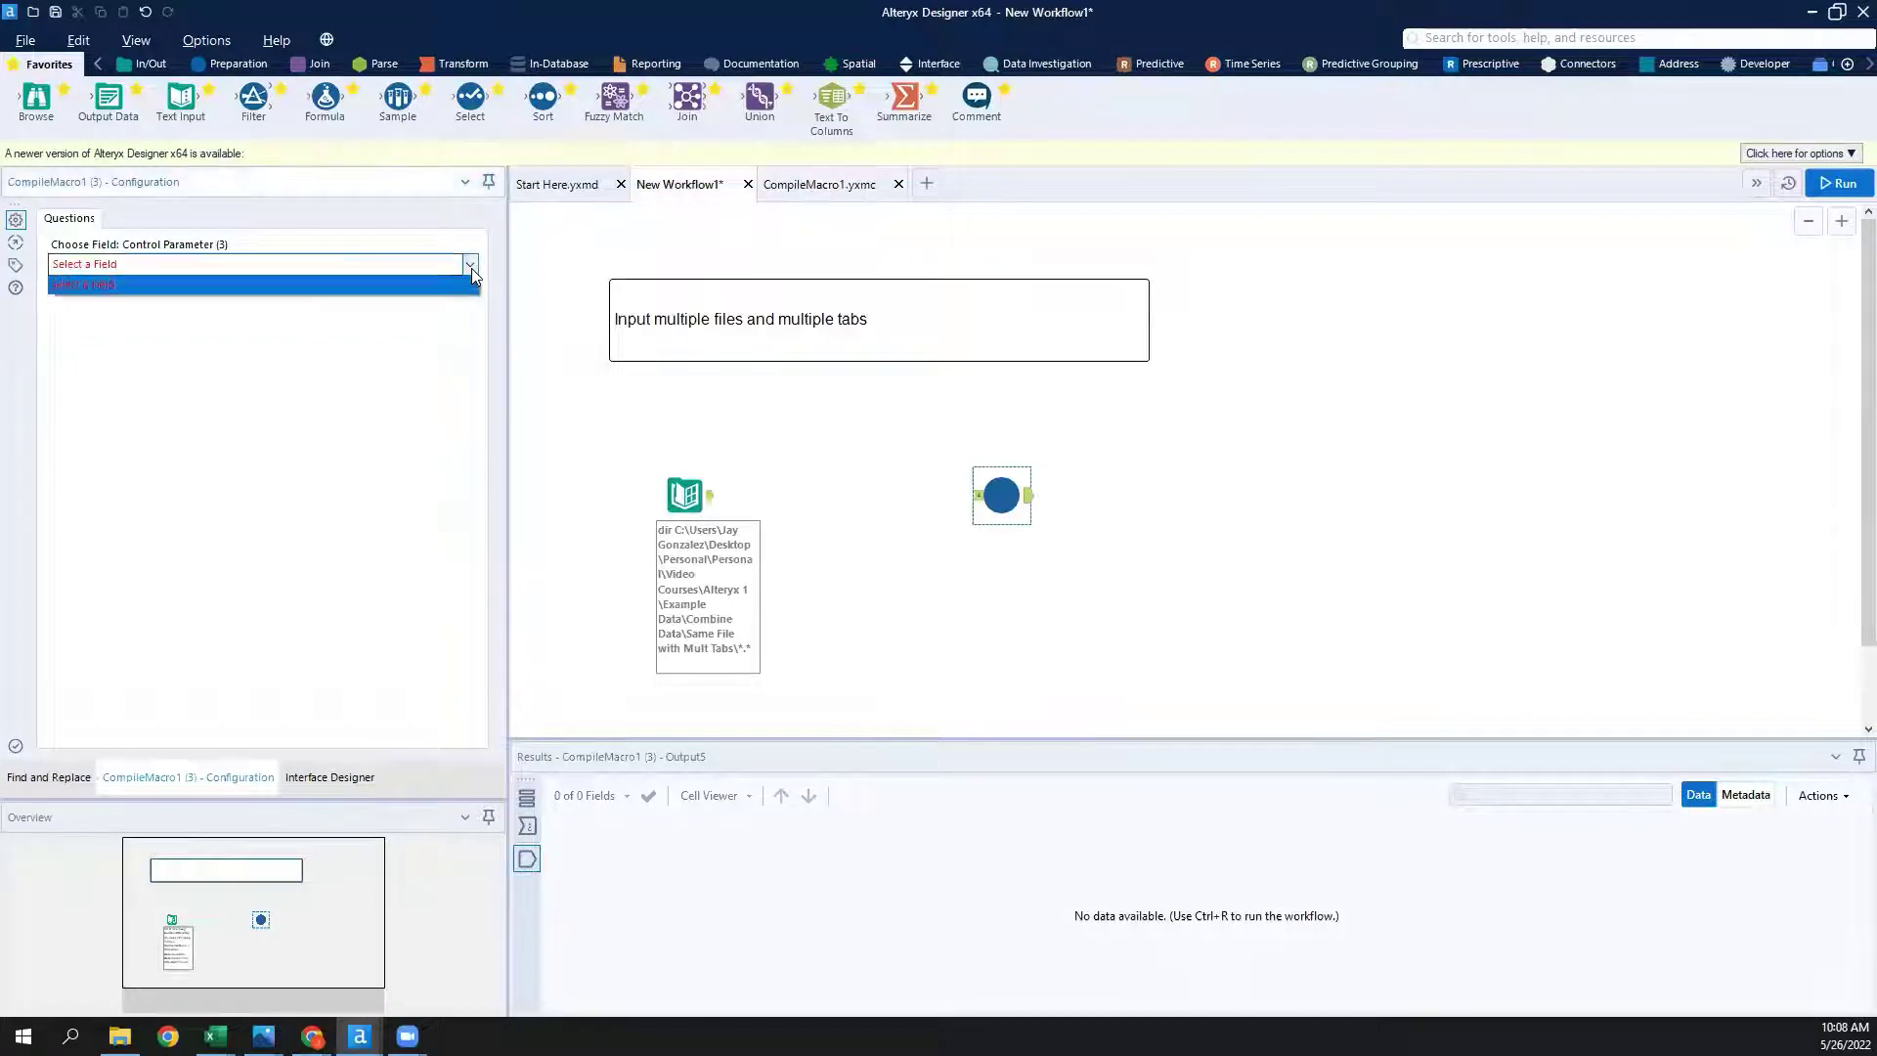
pyautogui.click(823, 481)
# Examine and compare the FullPath values of the records in the Directory tool's output.
pyautogui.click(689, 496)
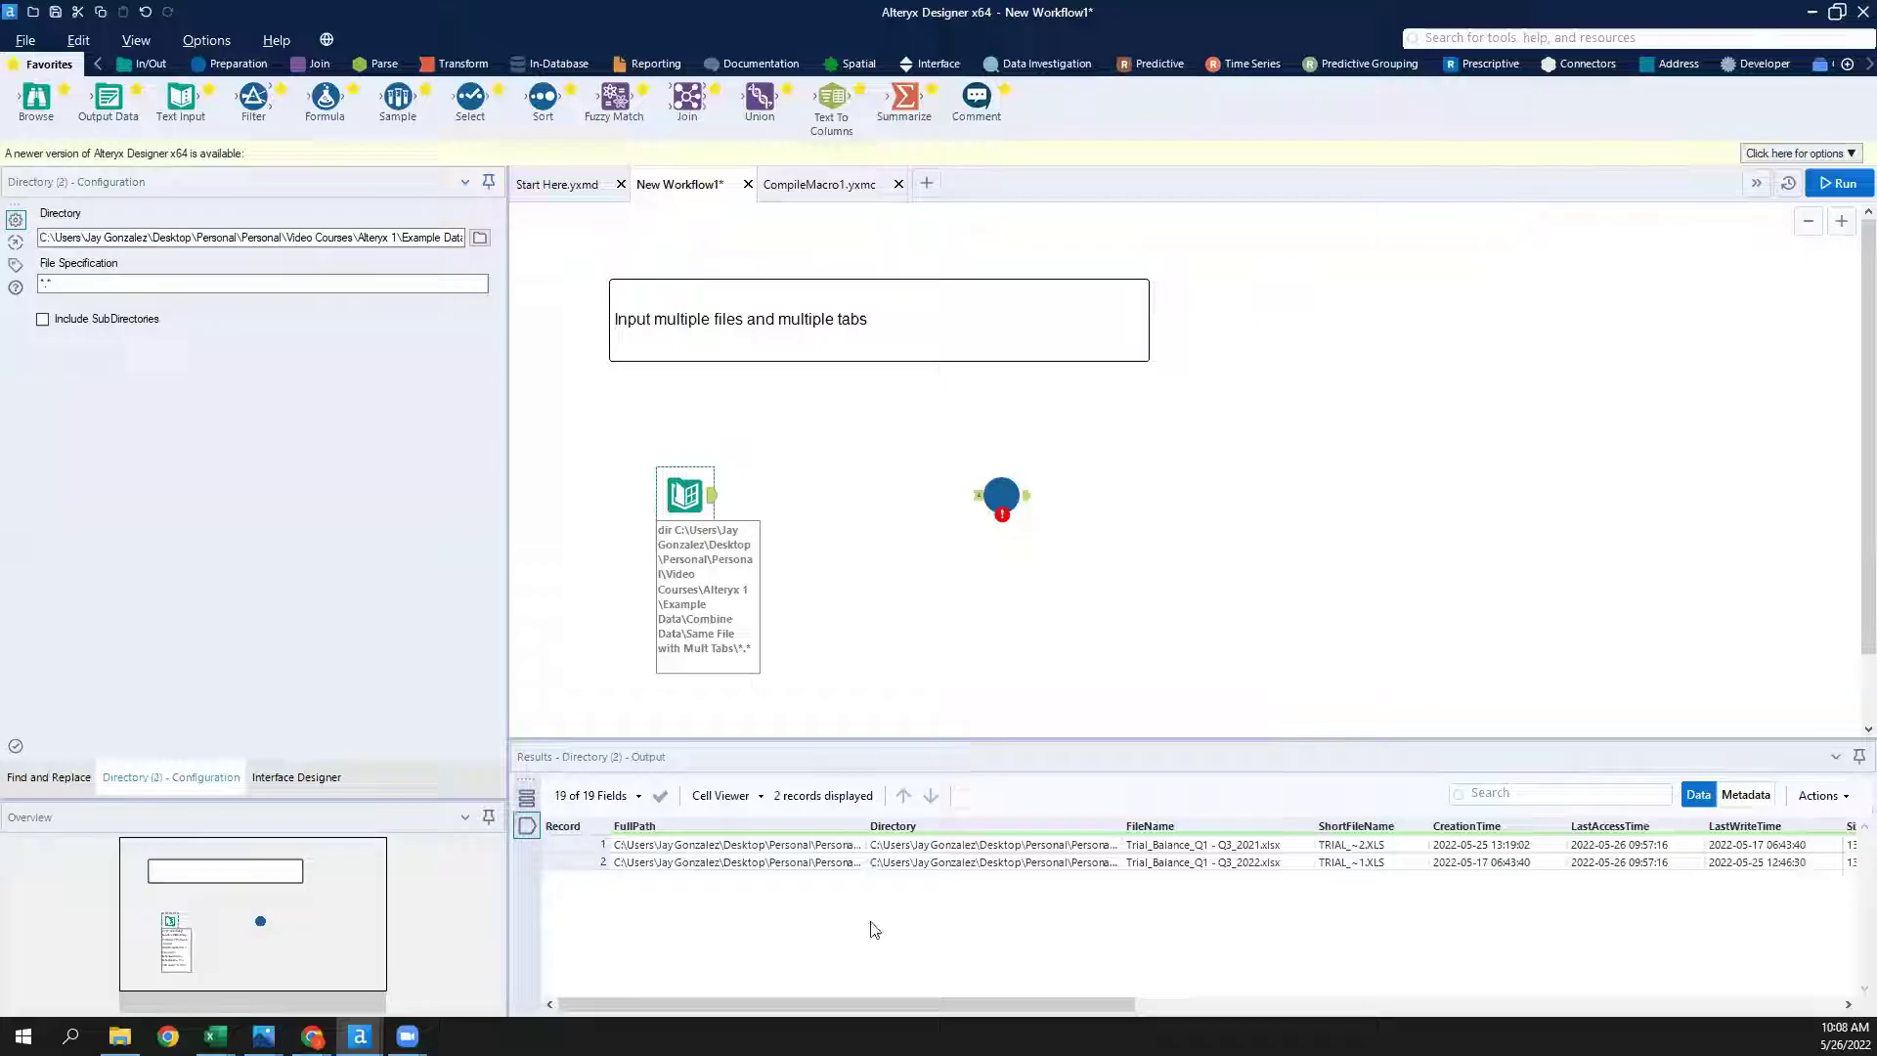
pyautogui.click(800, 845)
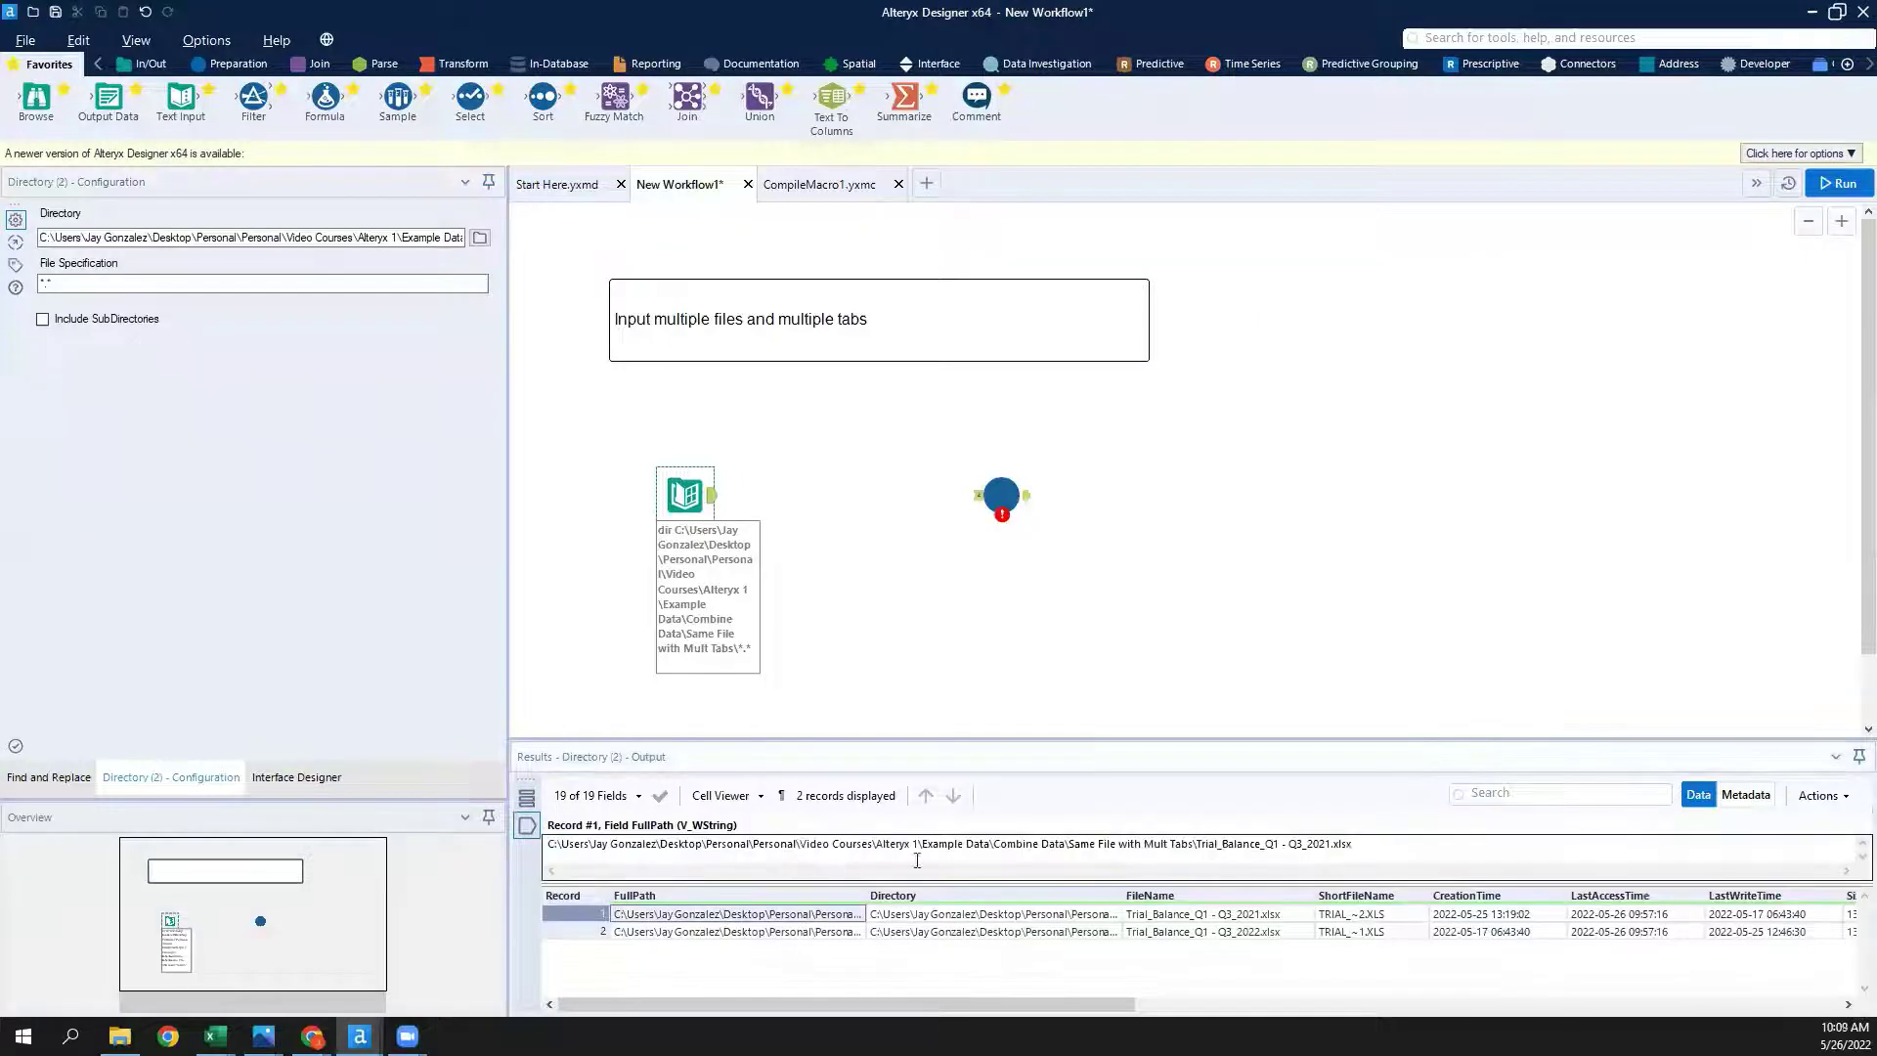
pyautogui.click(806, 931)
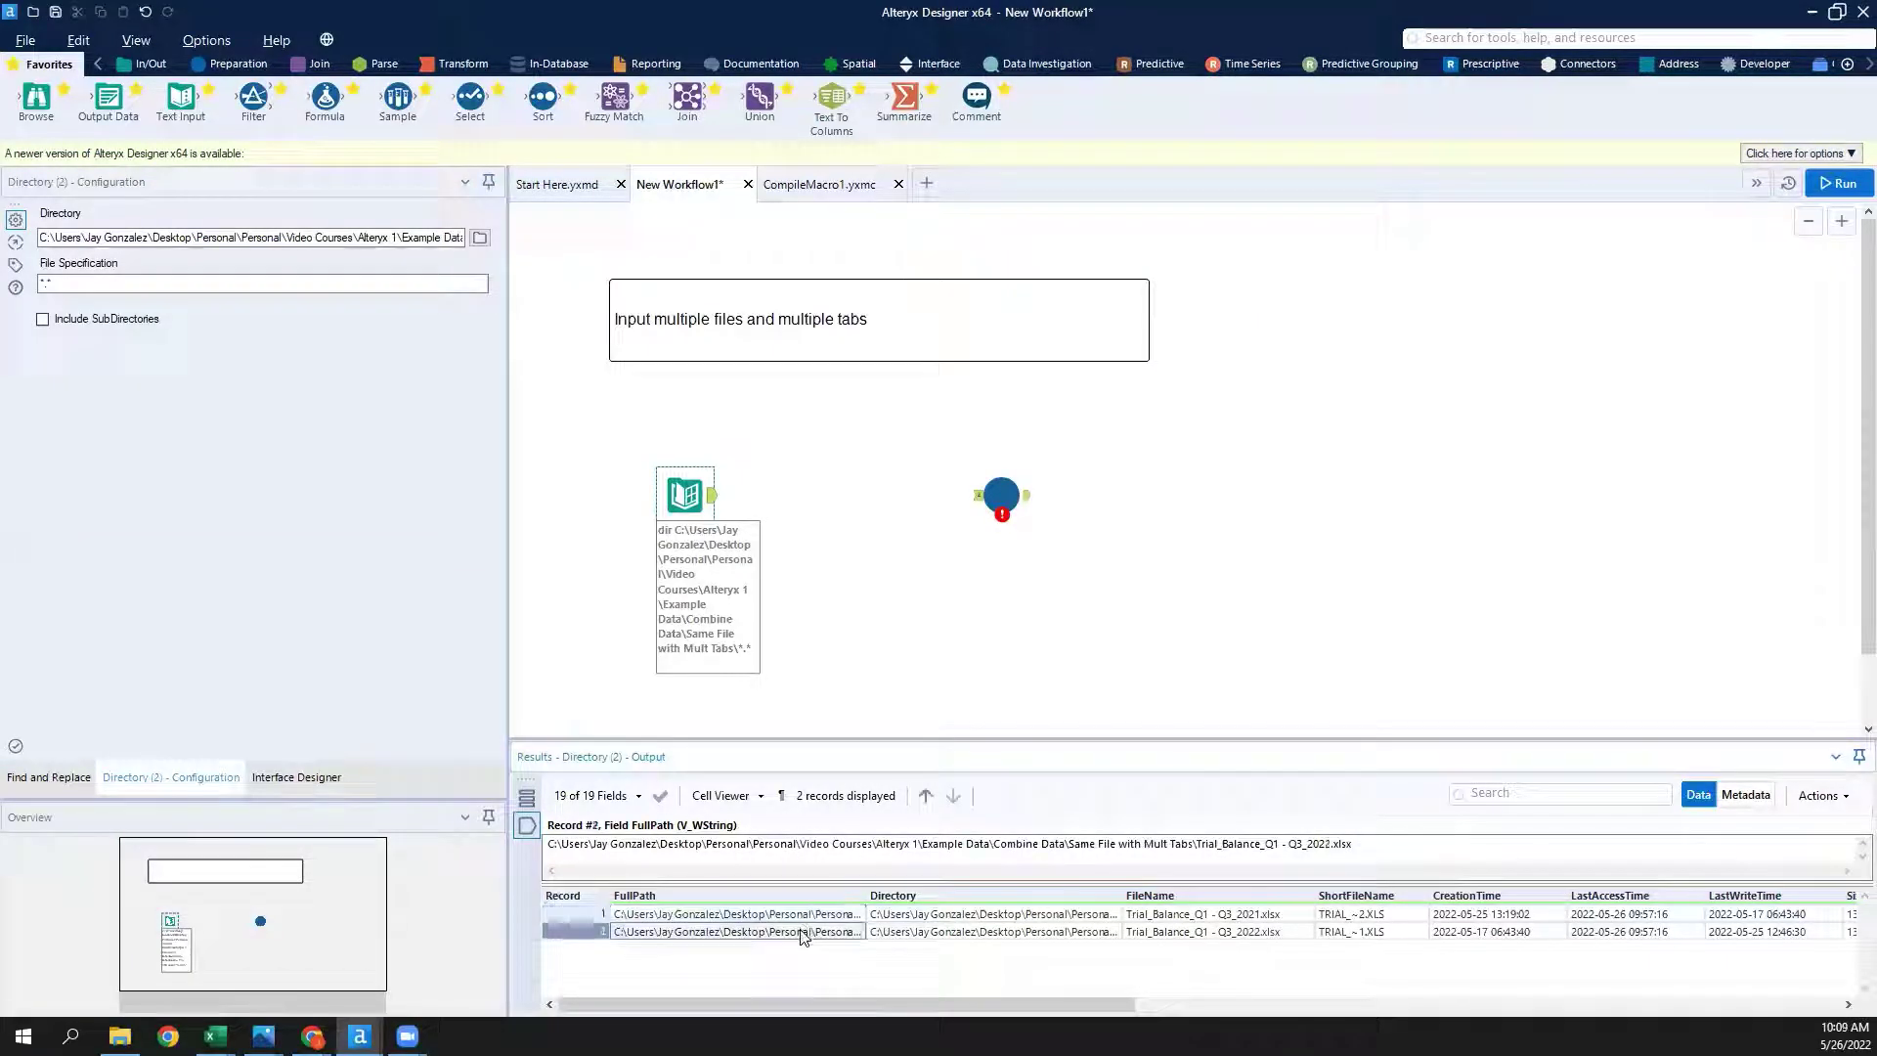
pyautogui.click(831, 914)
pyautogui.click(821, 931)
pyautogui.click(811, 919)
pyautogui.click(813, 931)
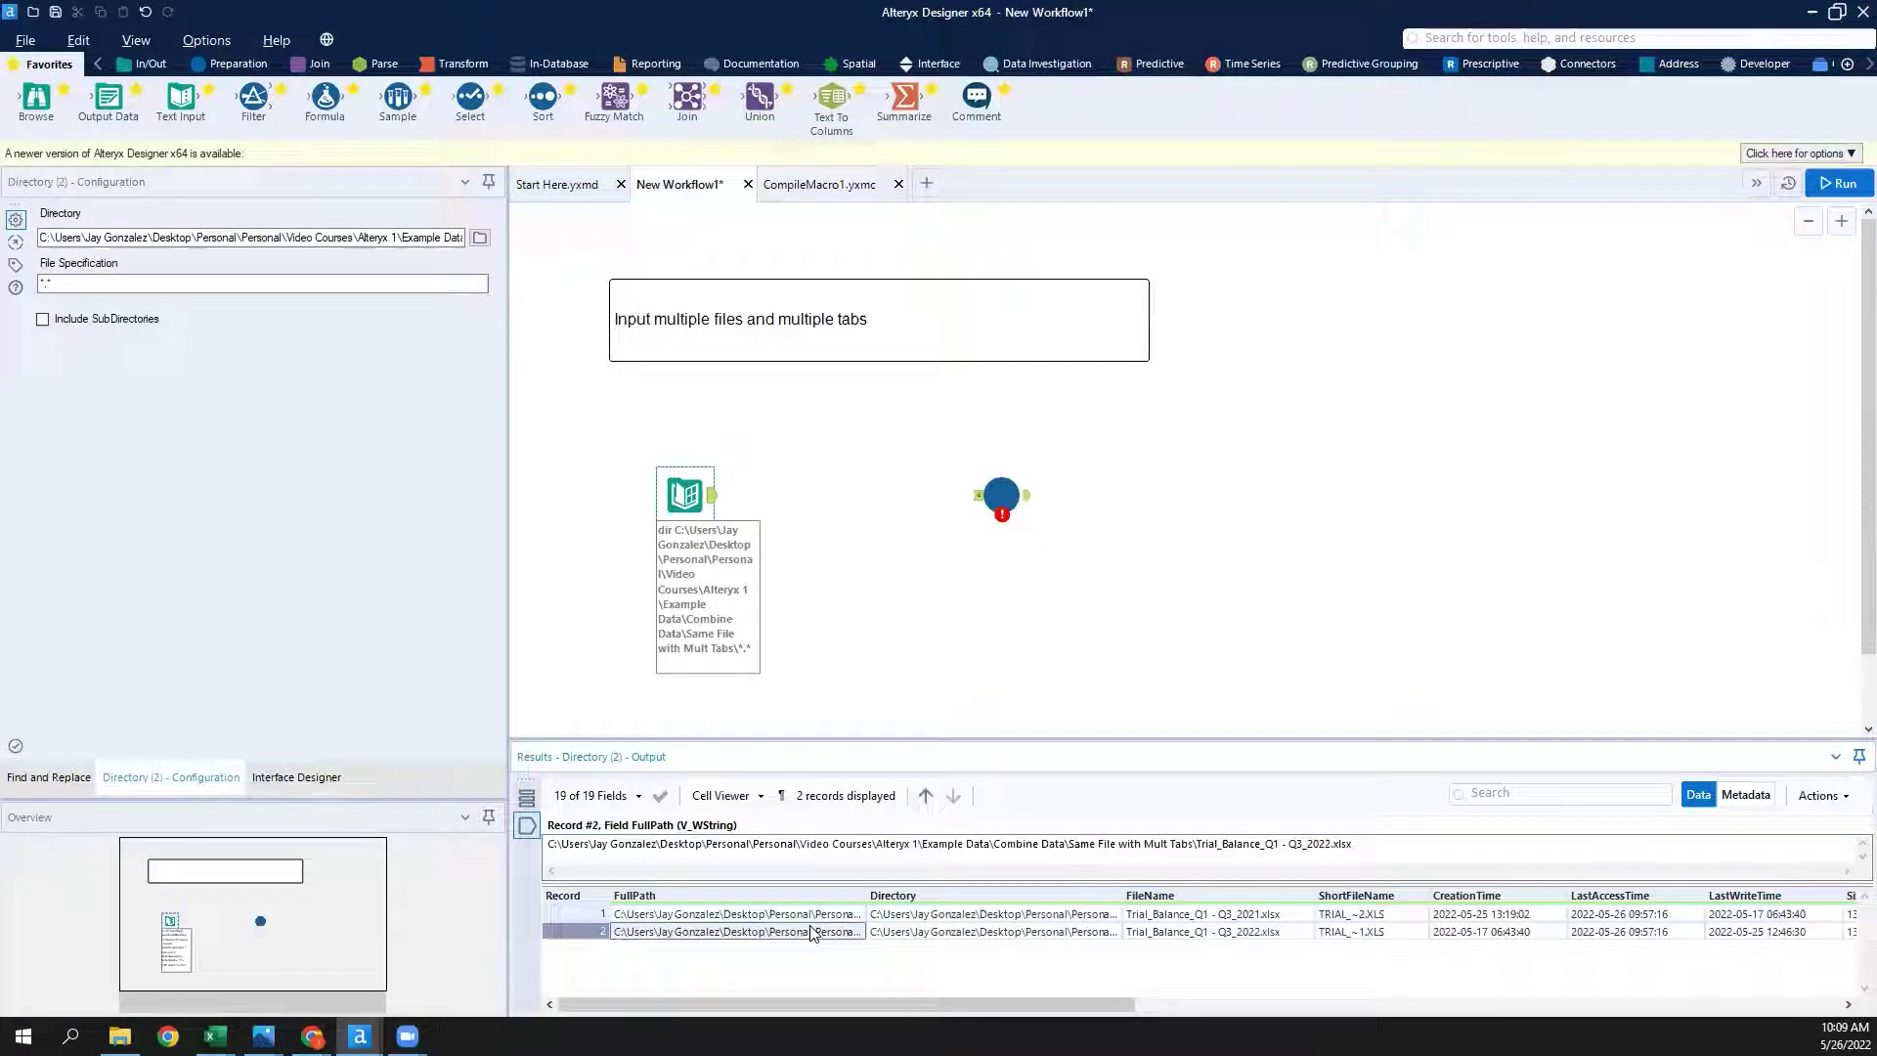
pyautogui.click(802, 915)
pyautogui.click(807, 931)
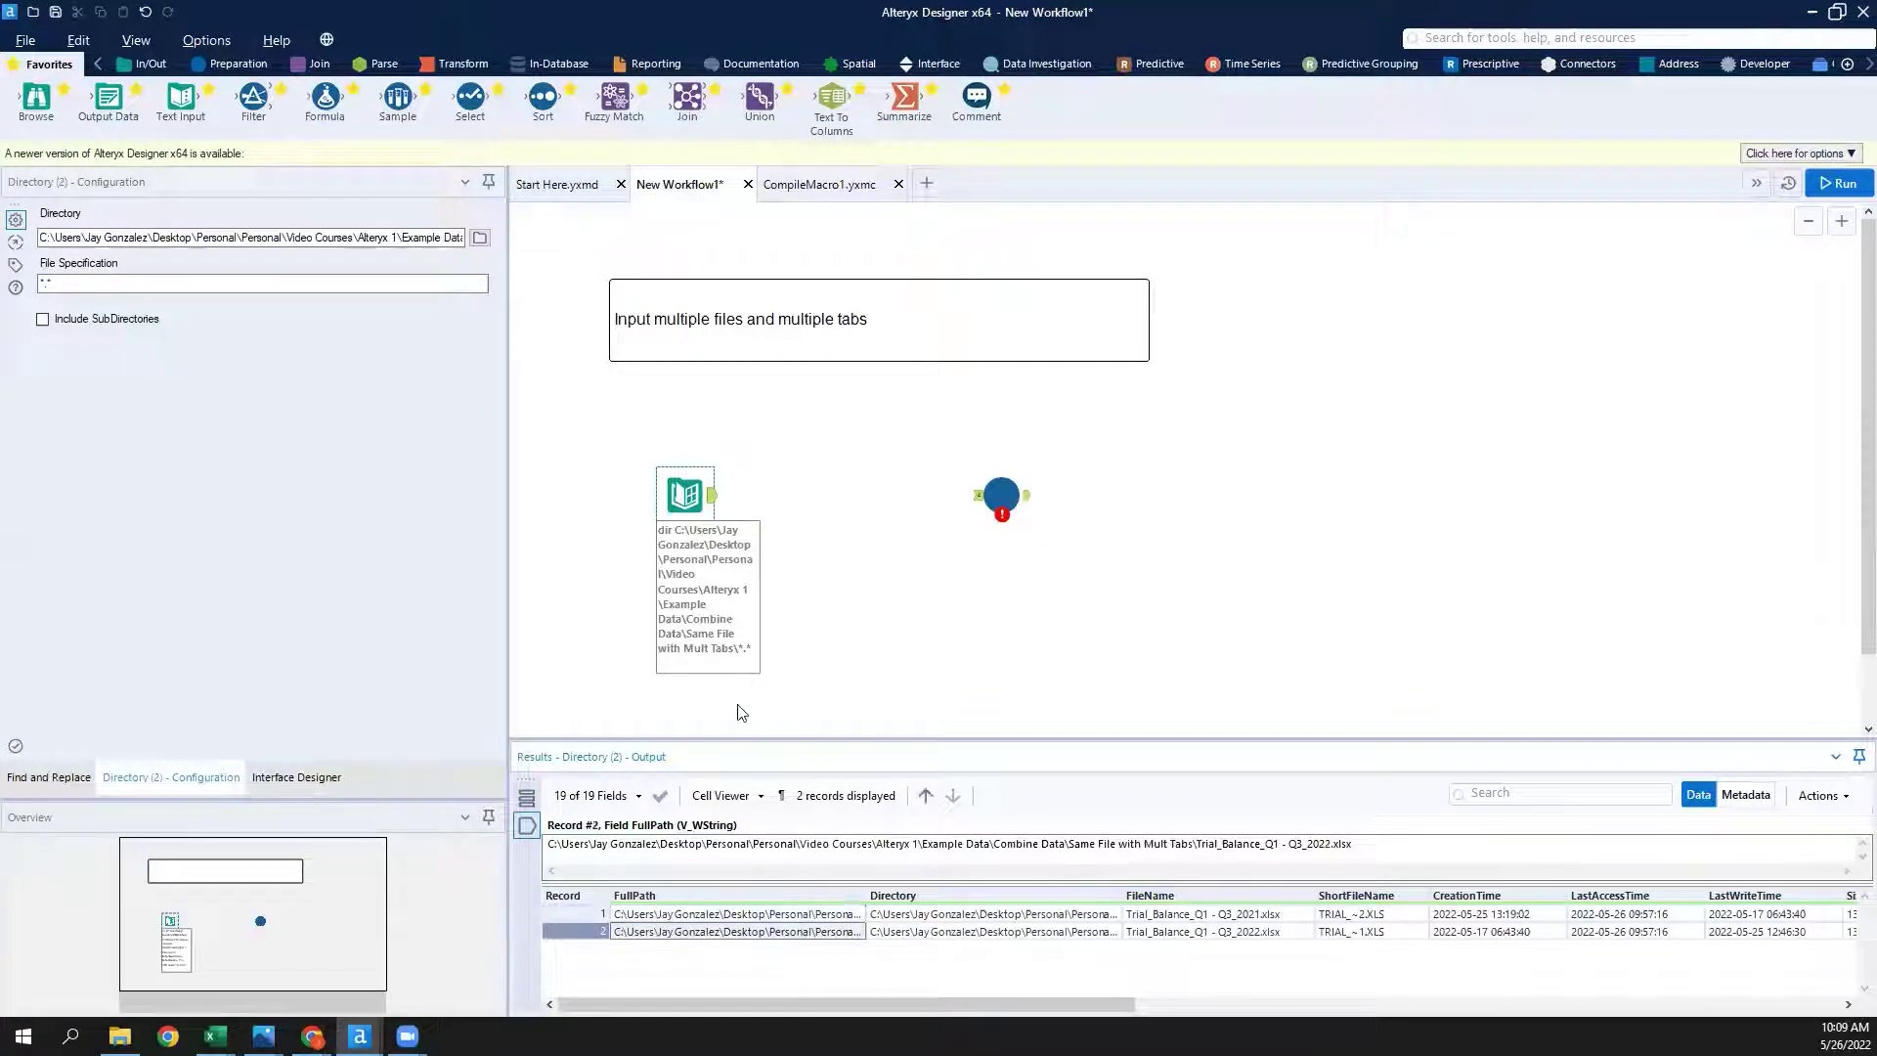
pyautogui.click(735, 915)
# Connect the Directory tool to the CompileMacro1 macro and map its control parameter to the FullPath field.
pyautogui.moveTo(713, 496); pyautogui.dragTo(978, 496)
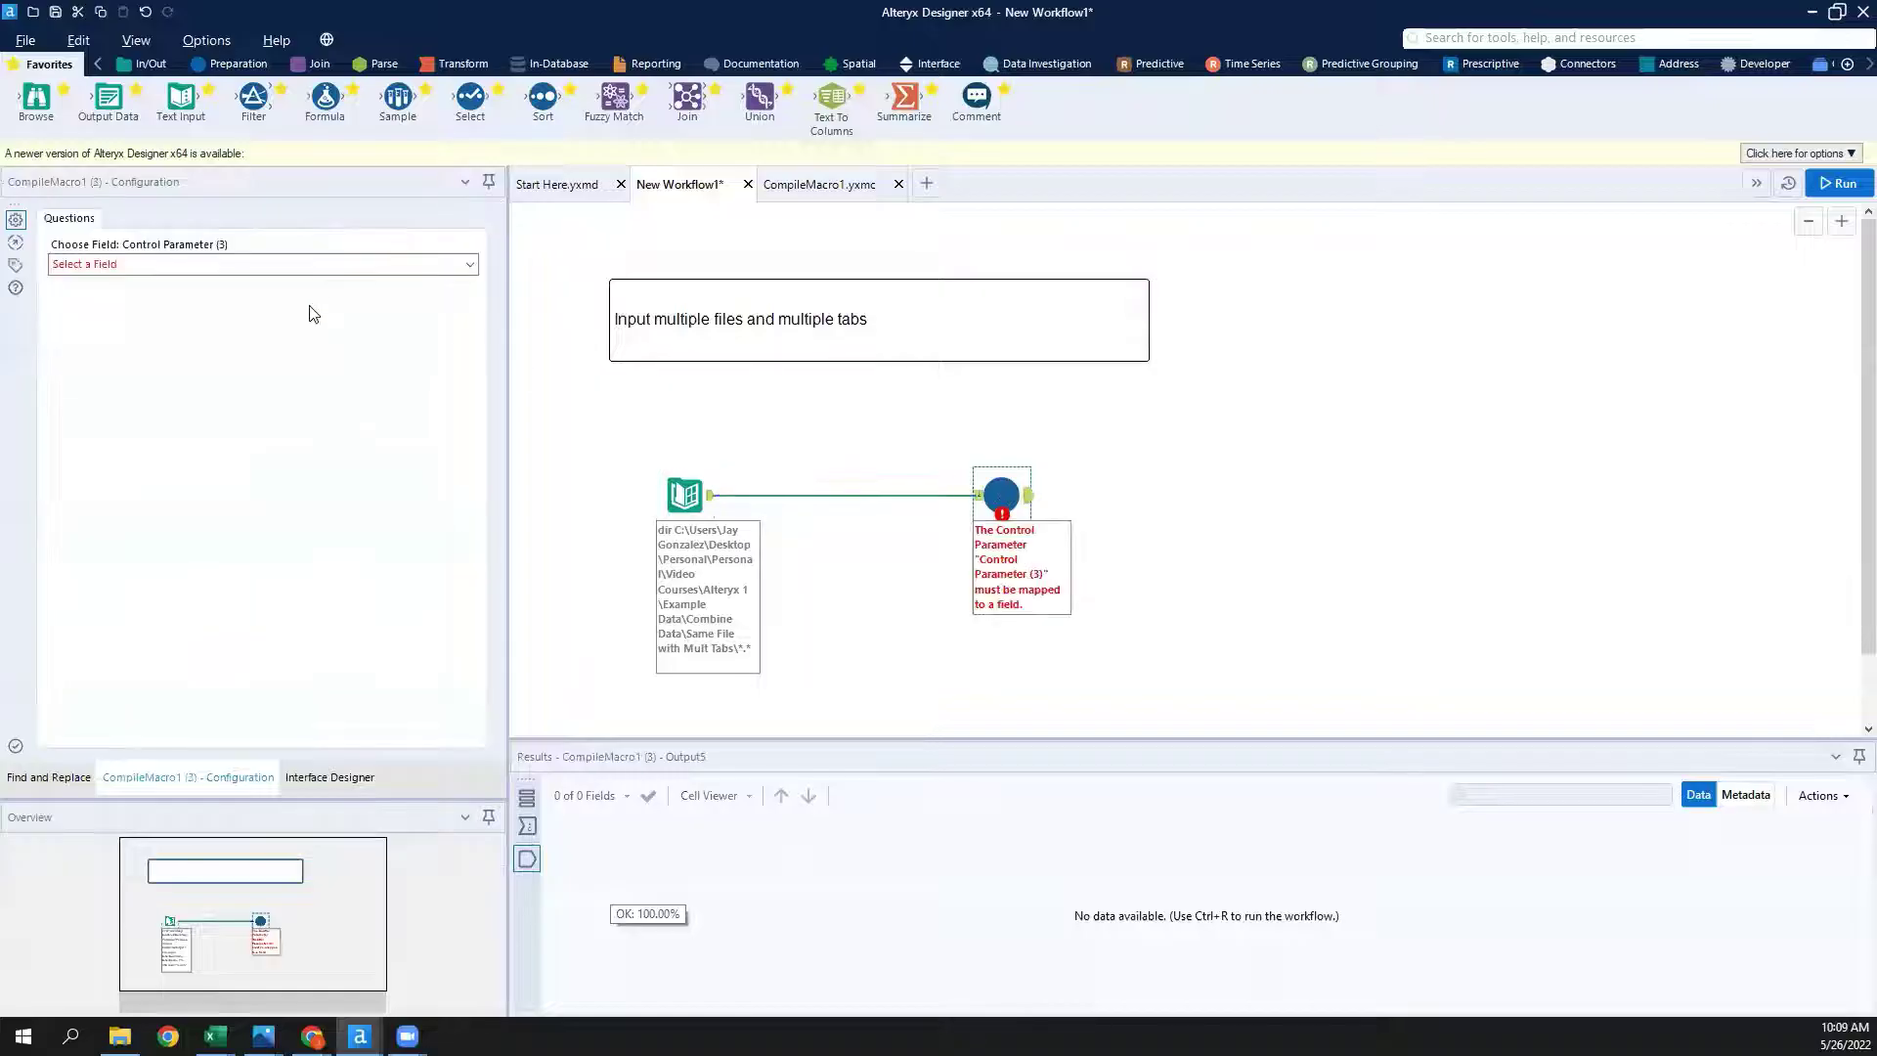
pyautogui.click(306, 270)
pyautogui.click(295, 305)
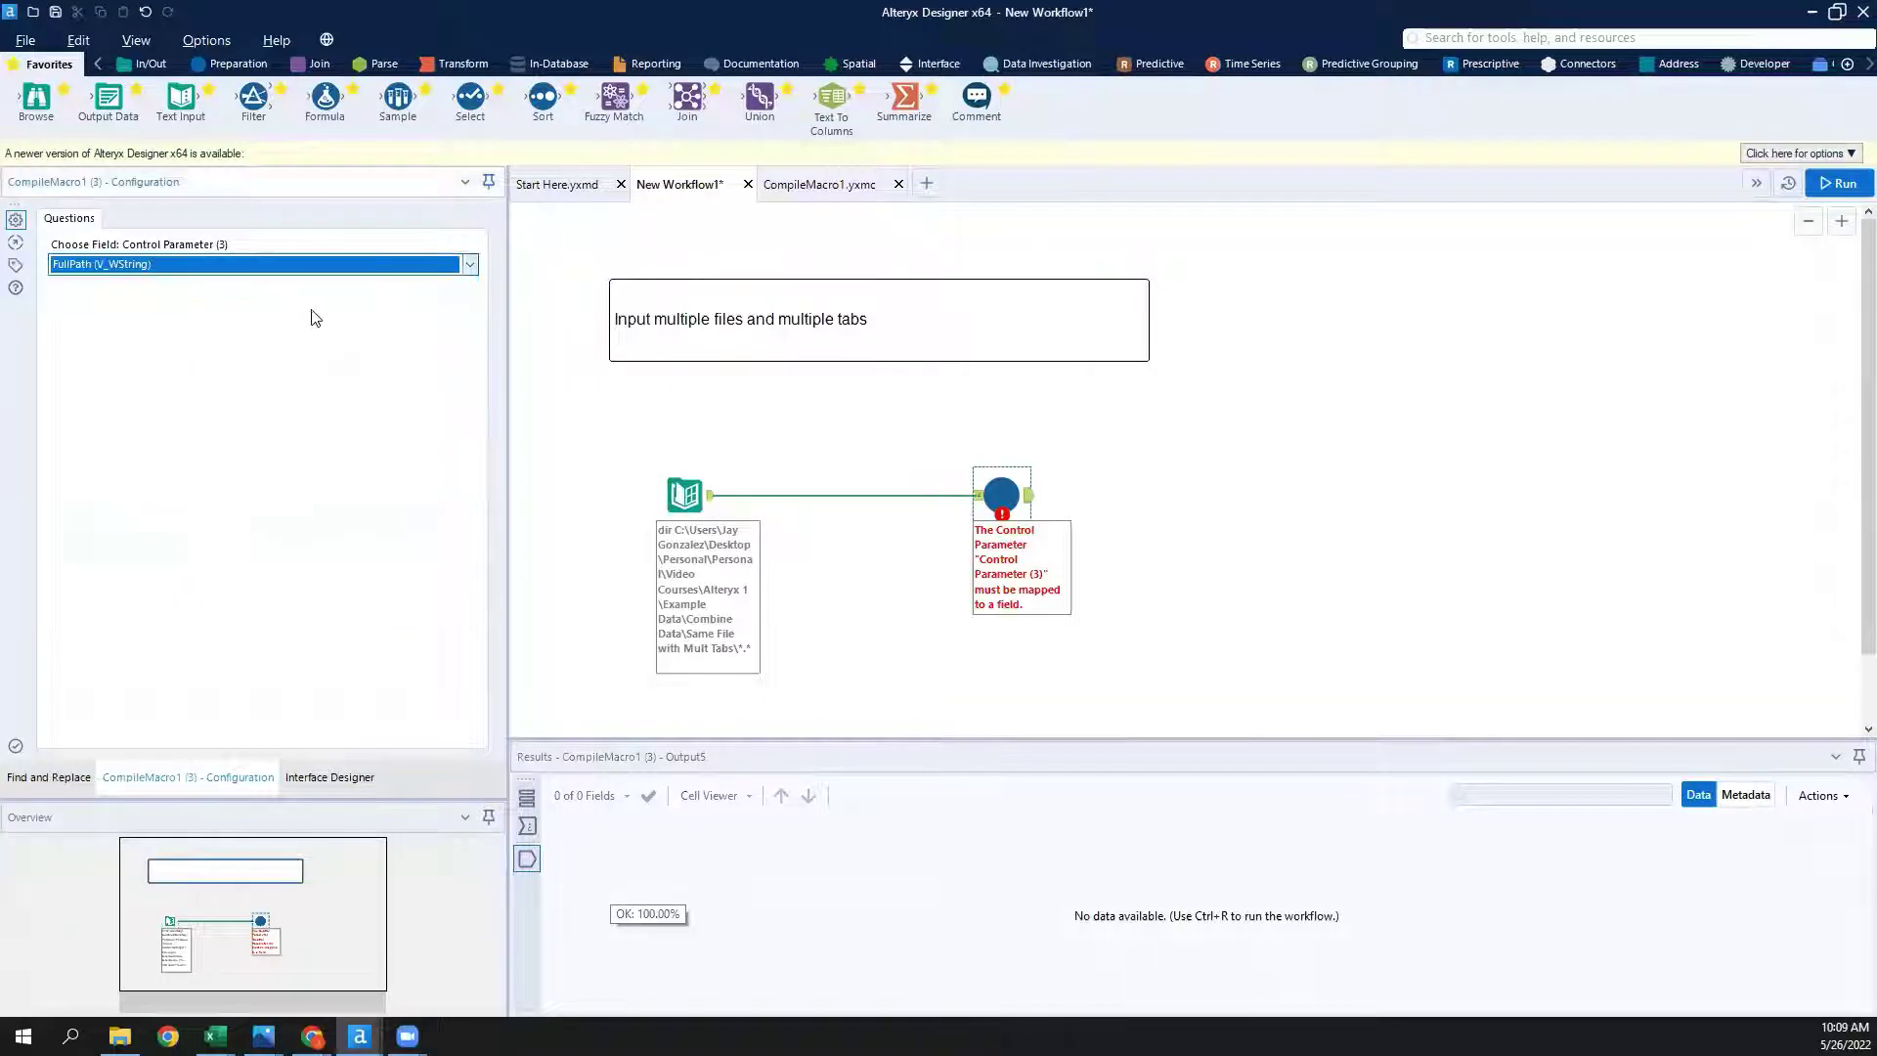
pyautogui.click(1106, 445)
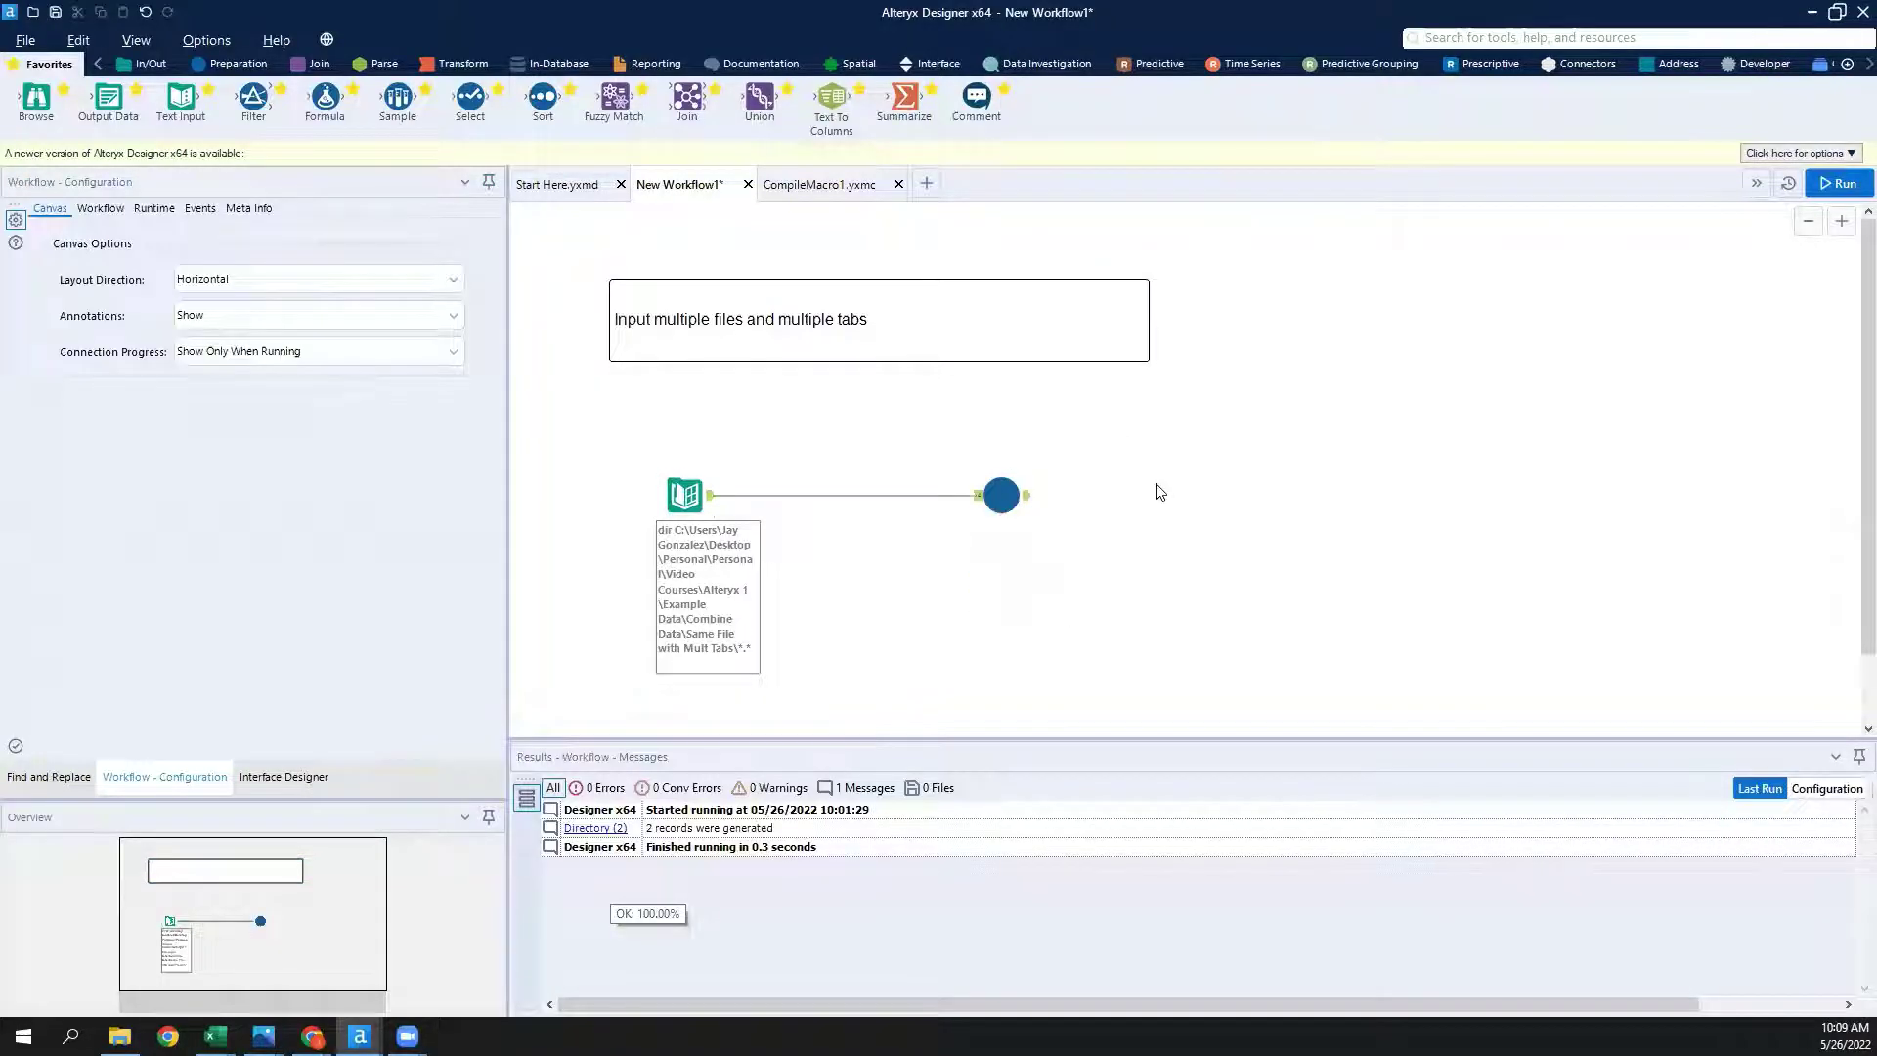
# Attach a Browse tool to the macro's output, below and to its right, and run the workflow to read its messages.
pyautogui.moveTo(36, 98); pyautogui.dragTo(1103, 635)
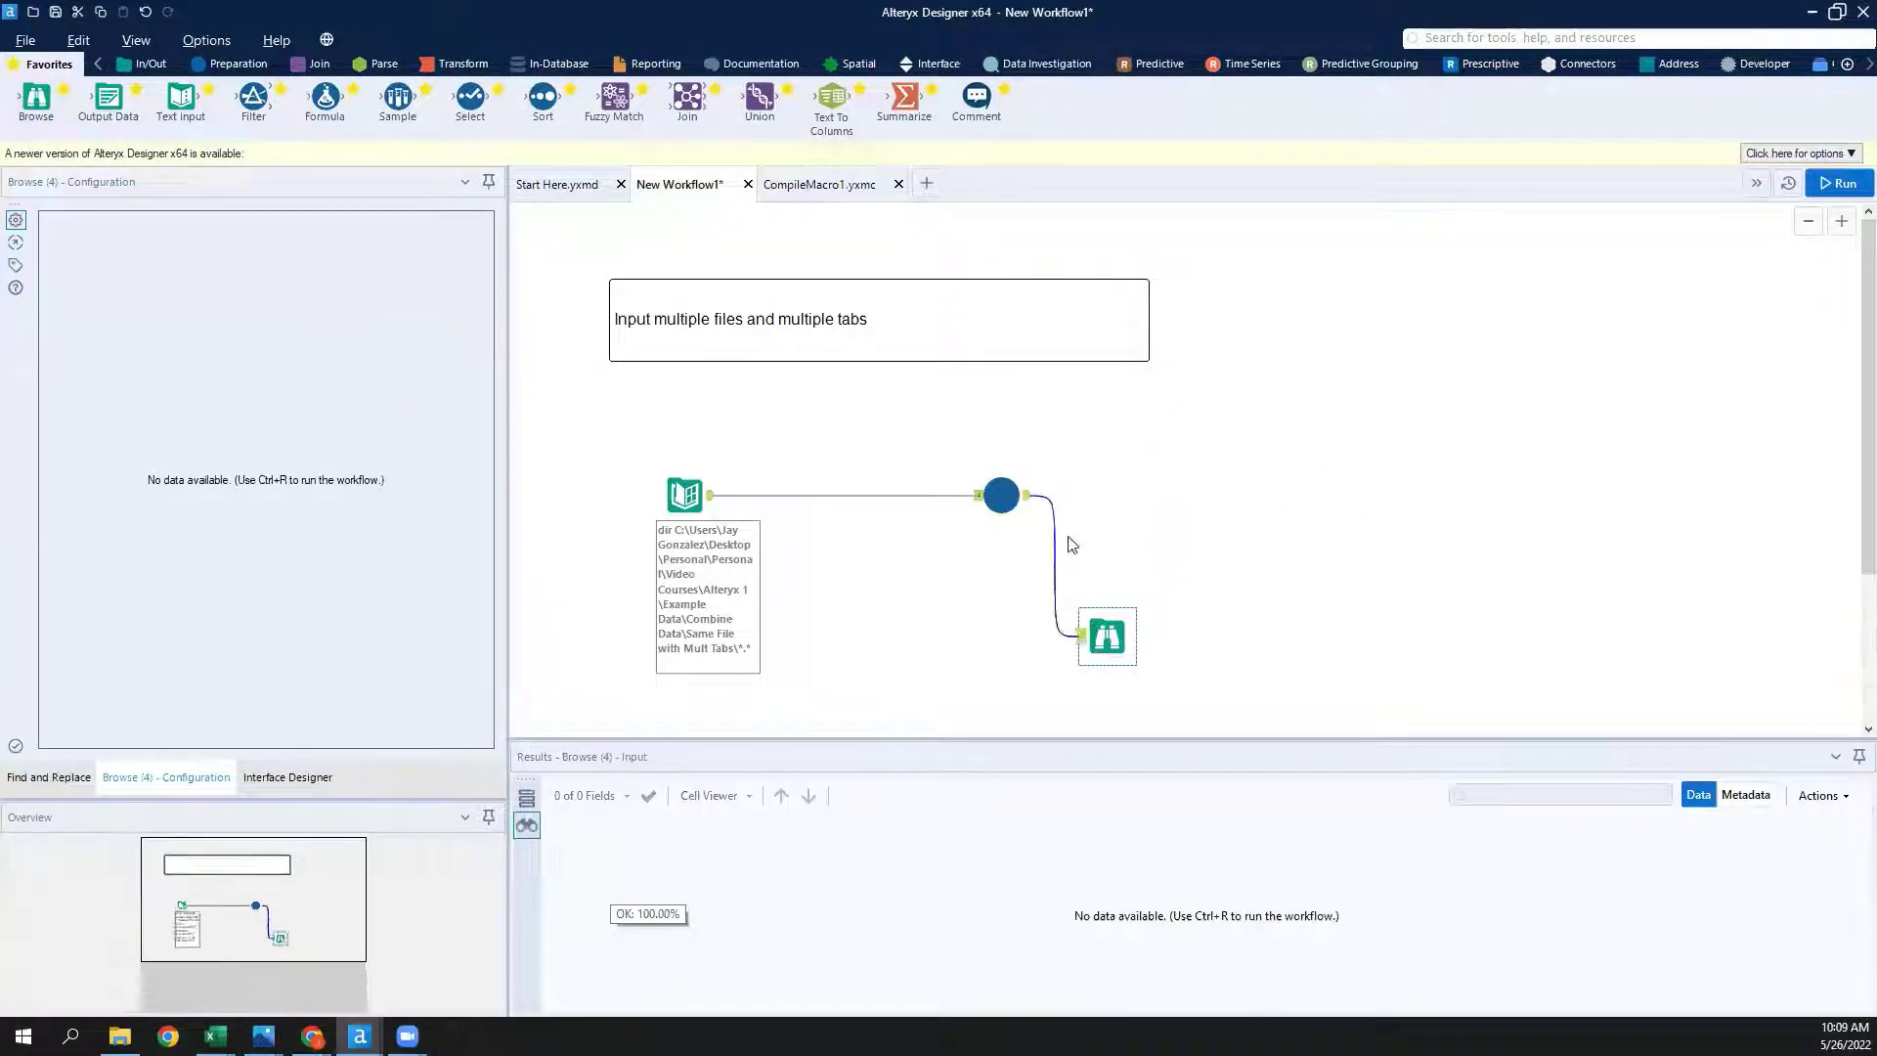
pyautogui.click(1844, 186)
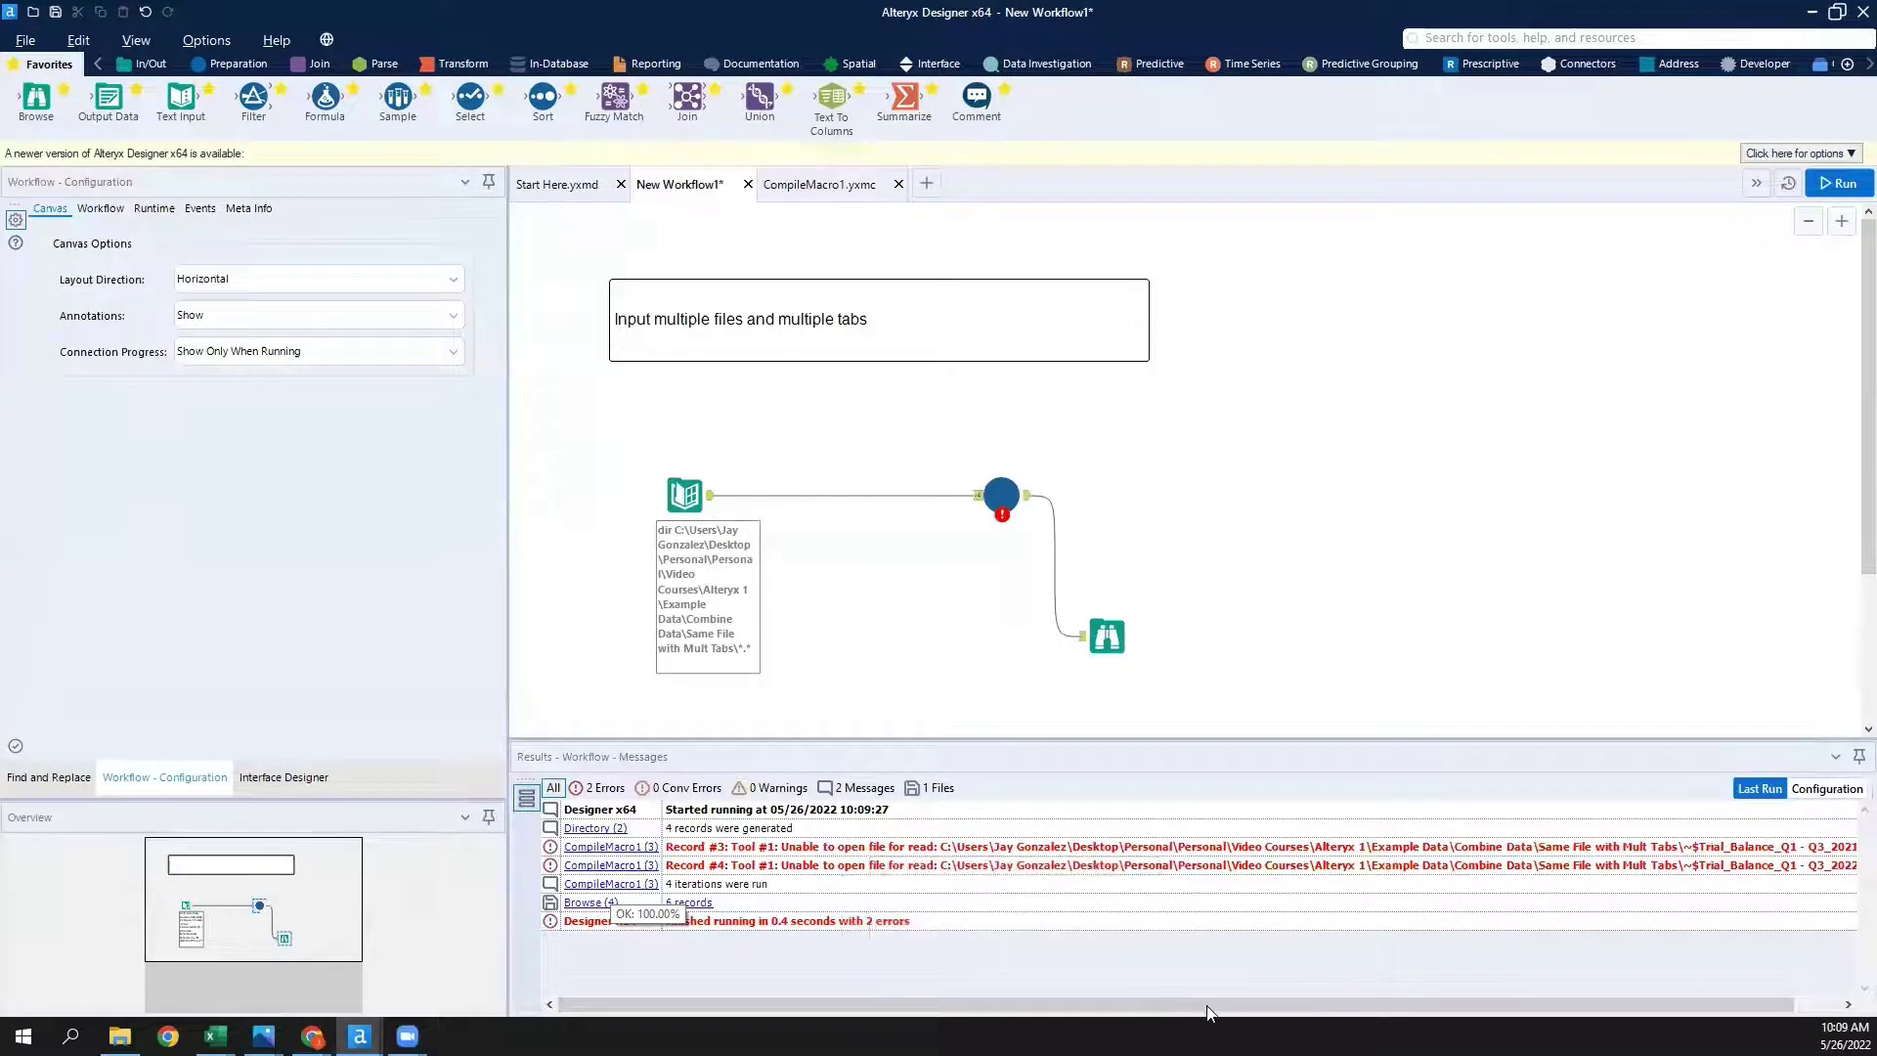
pyautogui.moveTo(1412, 1005); pyautogui.dragTo(1457, 1005)
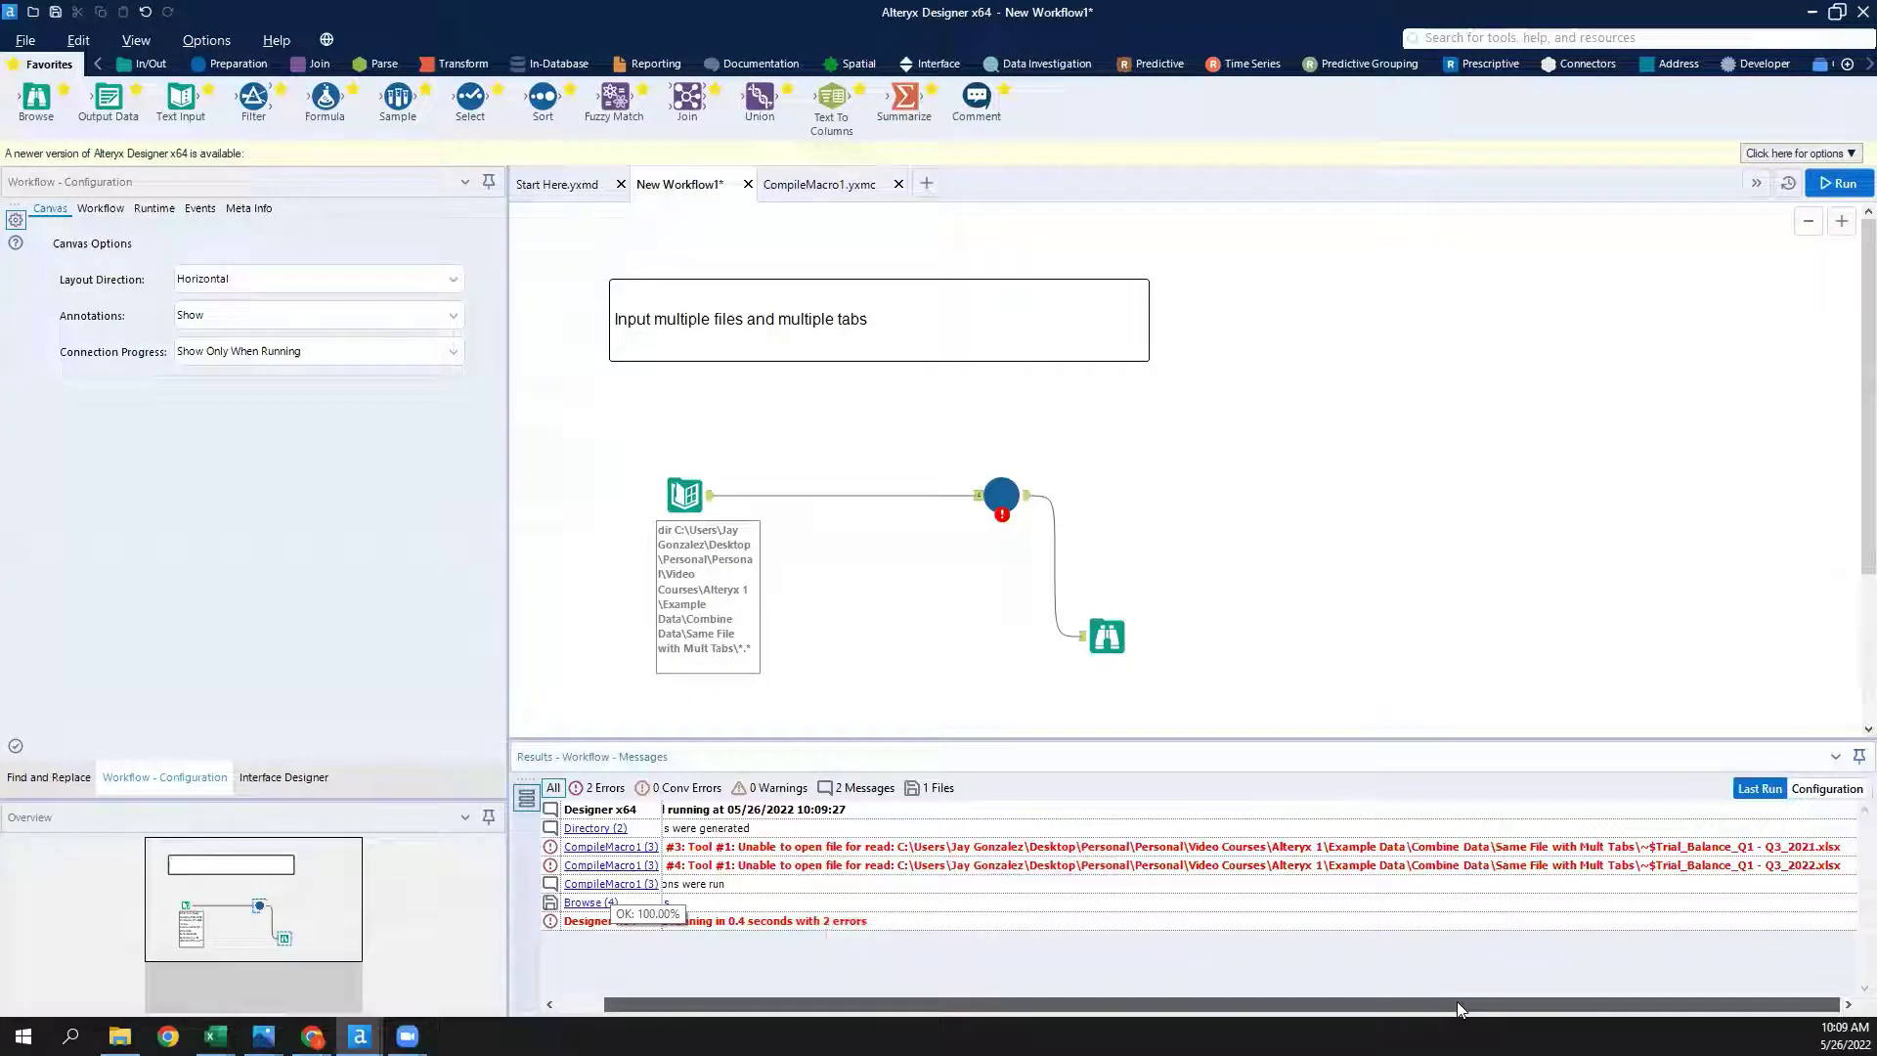
# Examine the FullPath and AttributeHidden values of the Directory tool's output records.
pyautogui.click(719, 507)
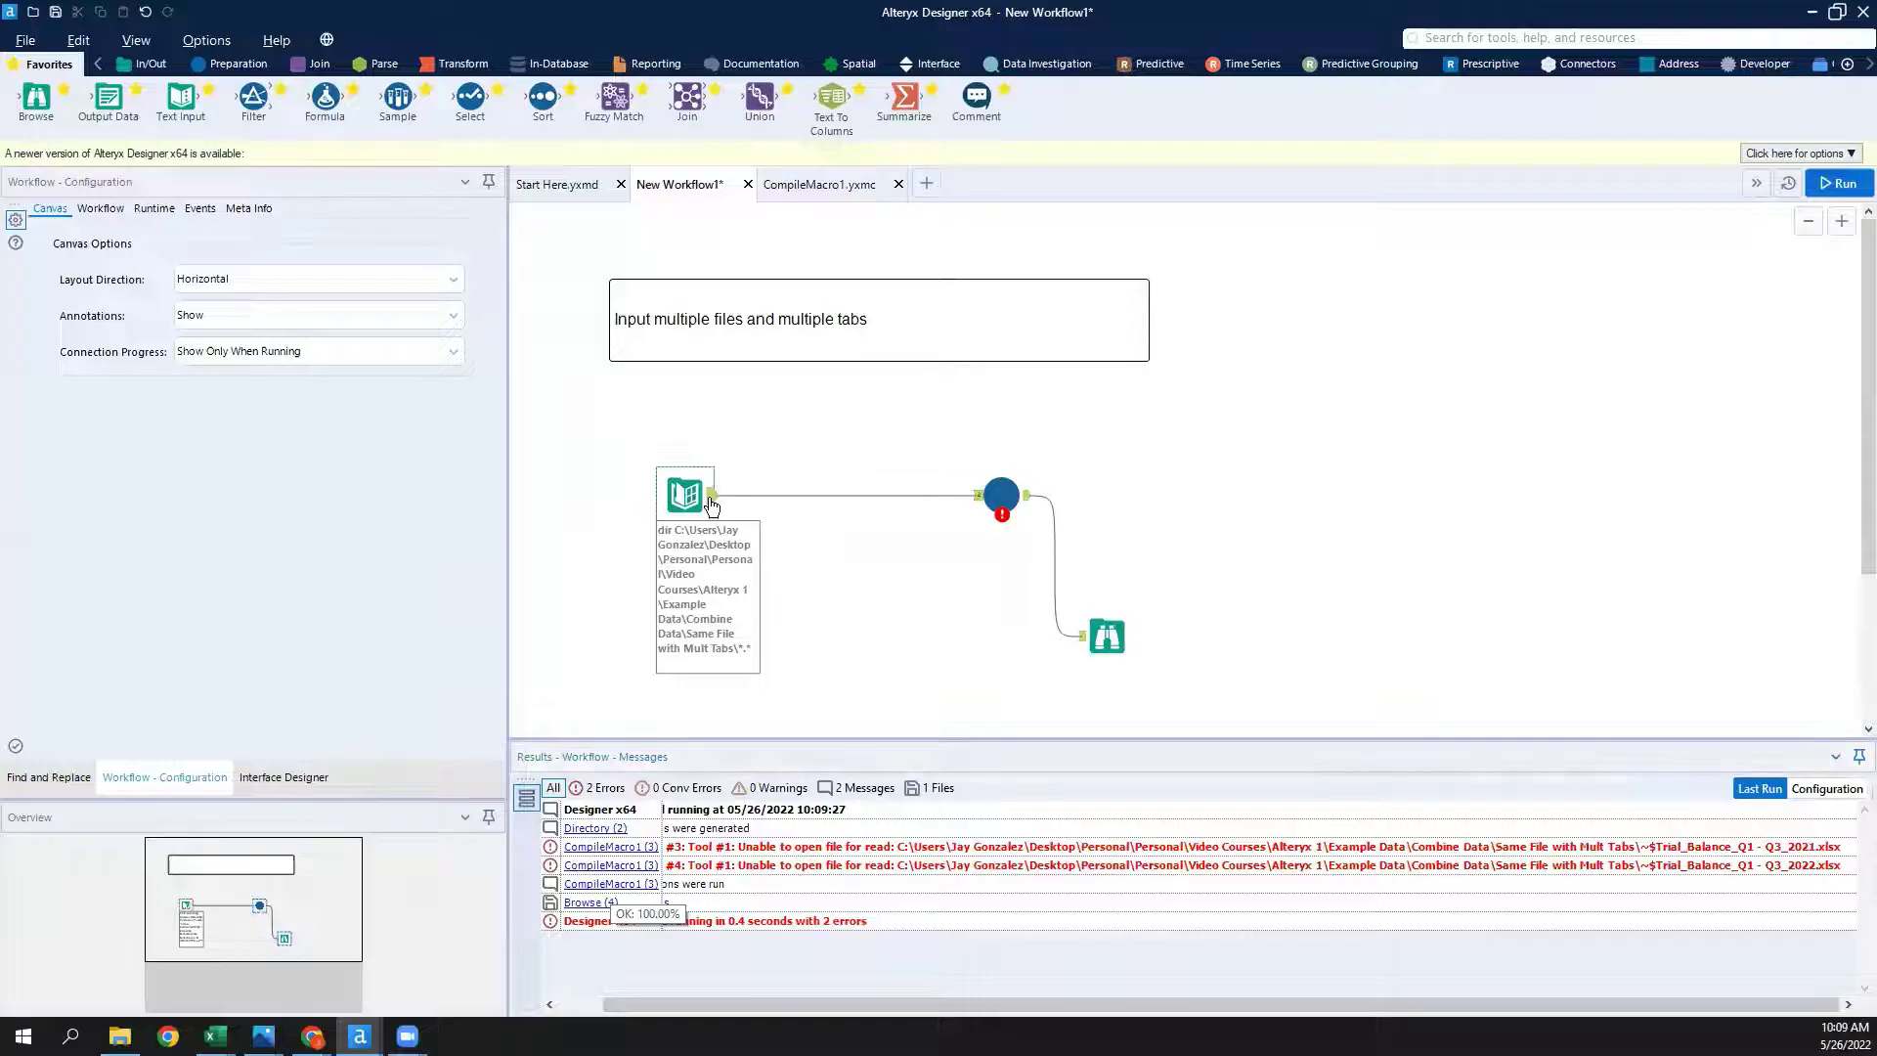
pyautogui.click(813, 847)
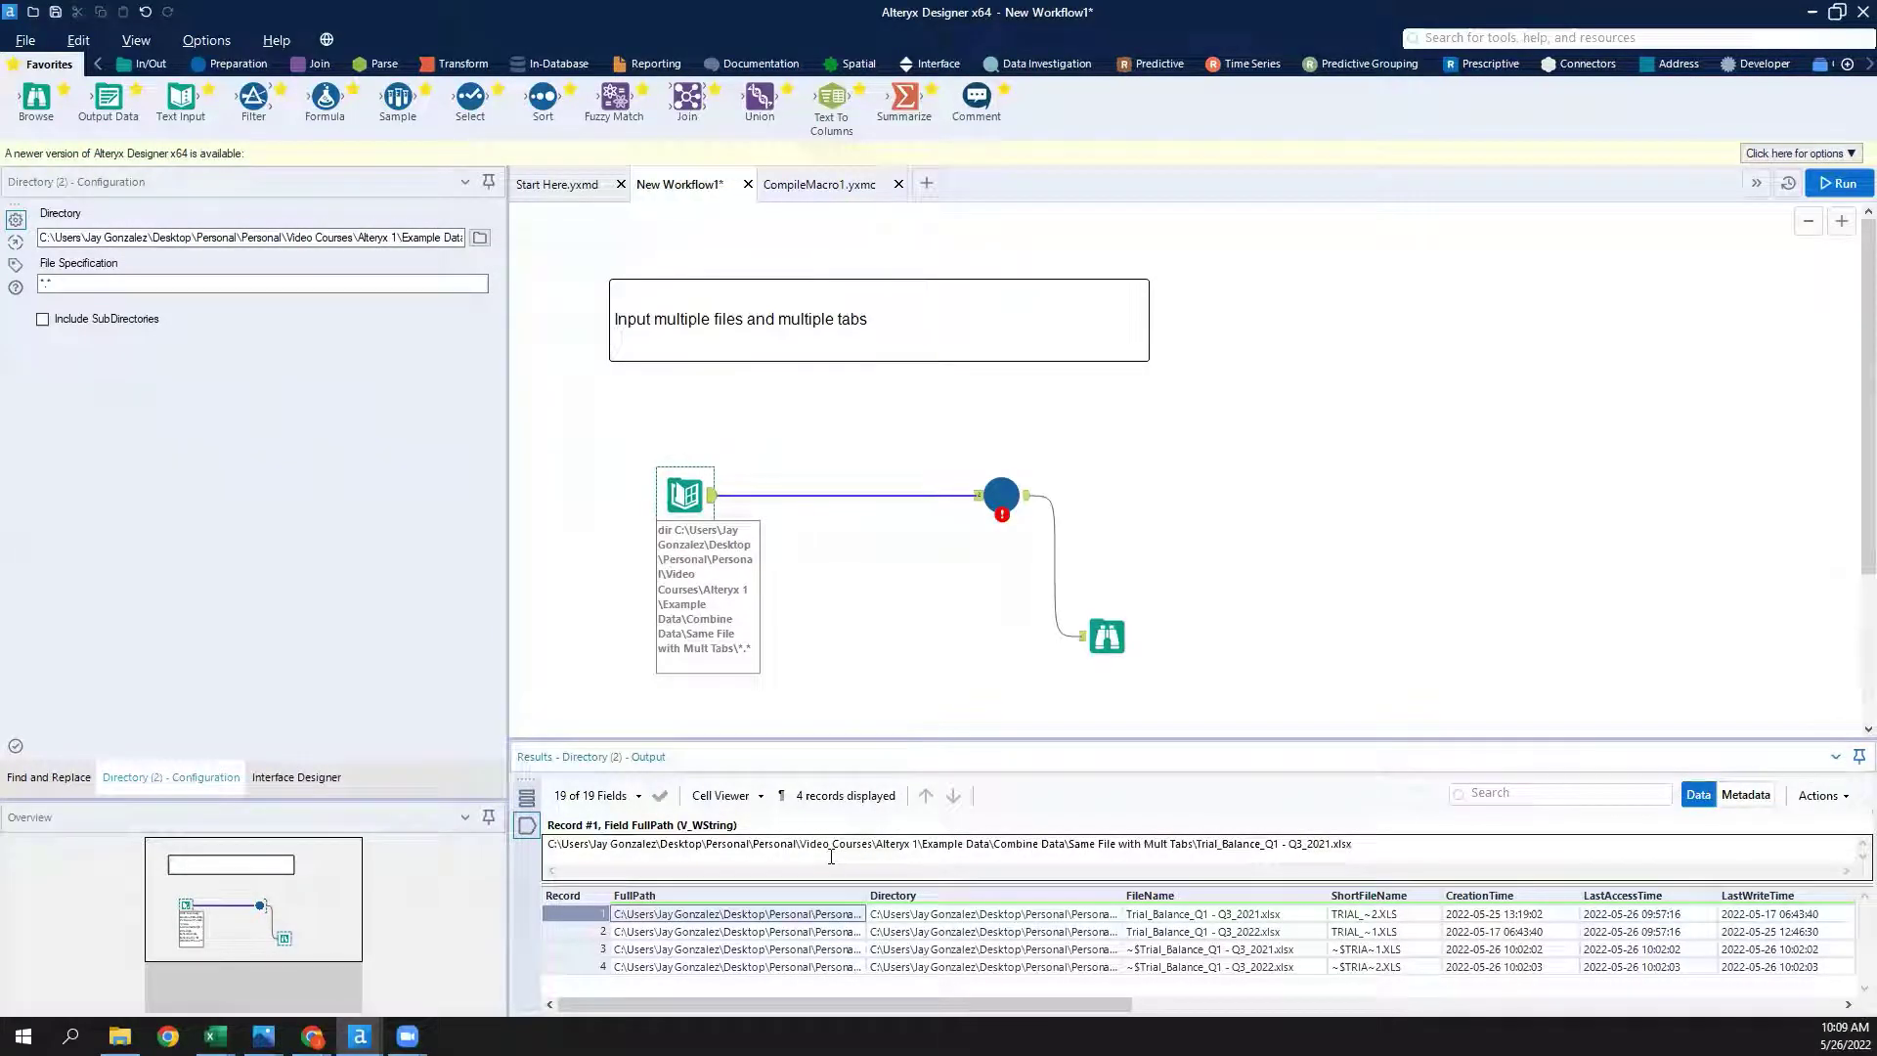
pyautogui.moveTo(1176, 950); pyautogui.dragTo(821, 958)
pyautogui.click(820, 953)
pyautogui.click(819, 968)
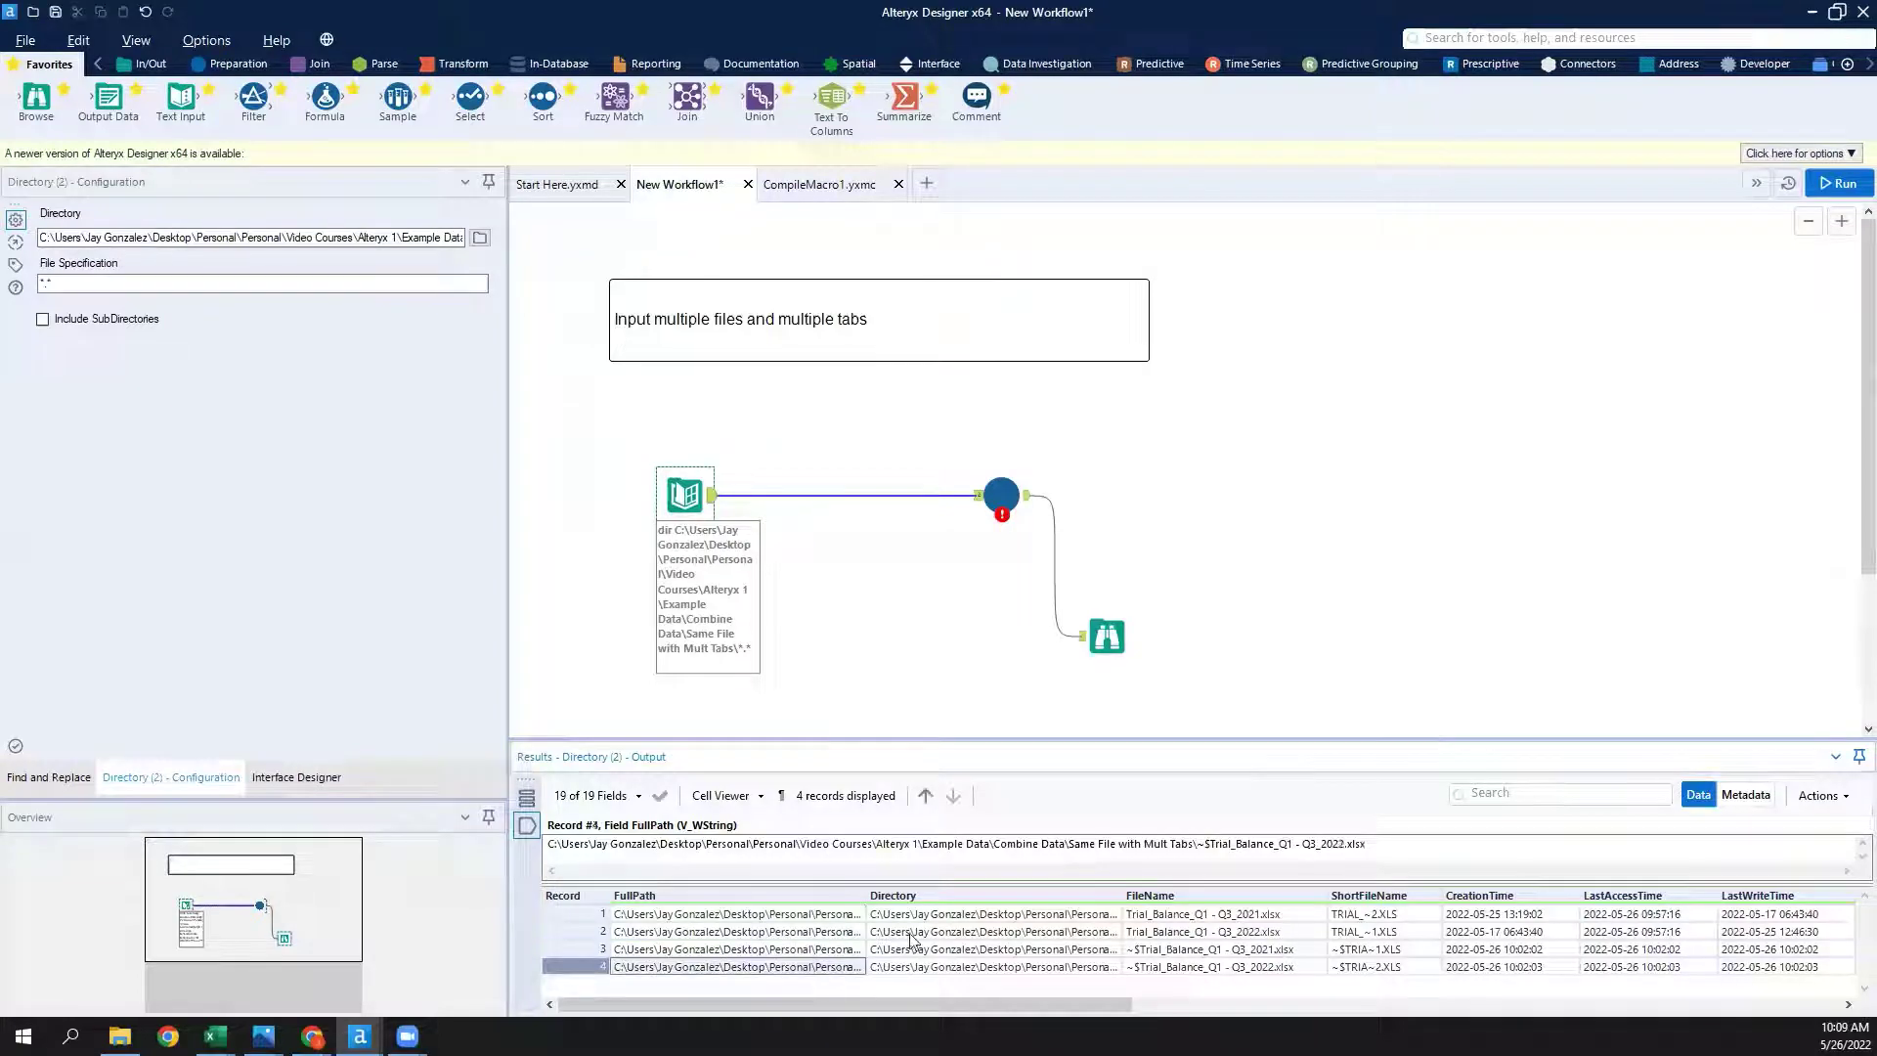
pyautogui.moveTo(1198, 845); pyautogui.dragTo(1400, 845)
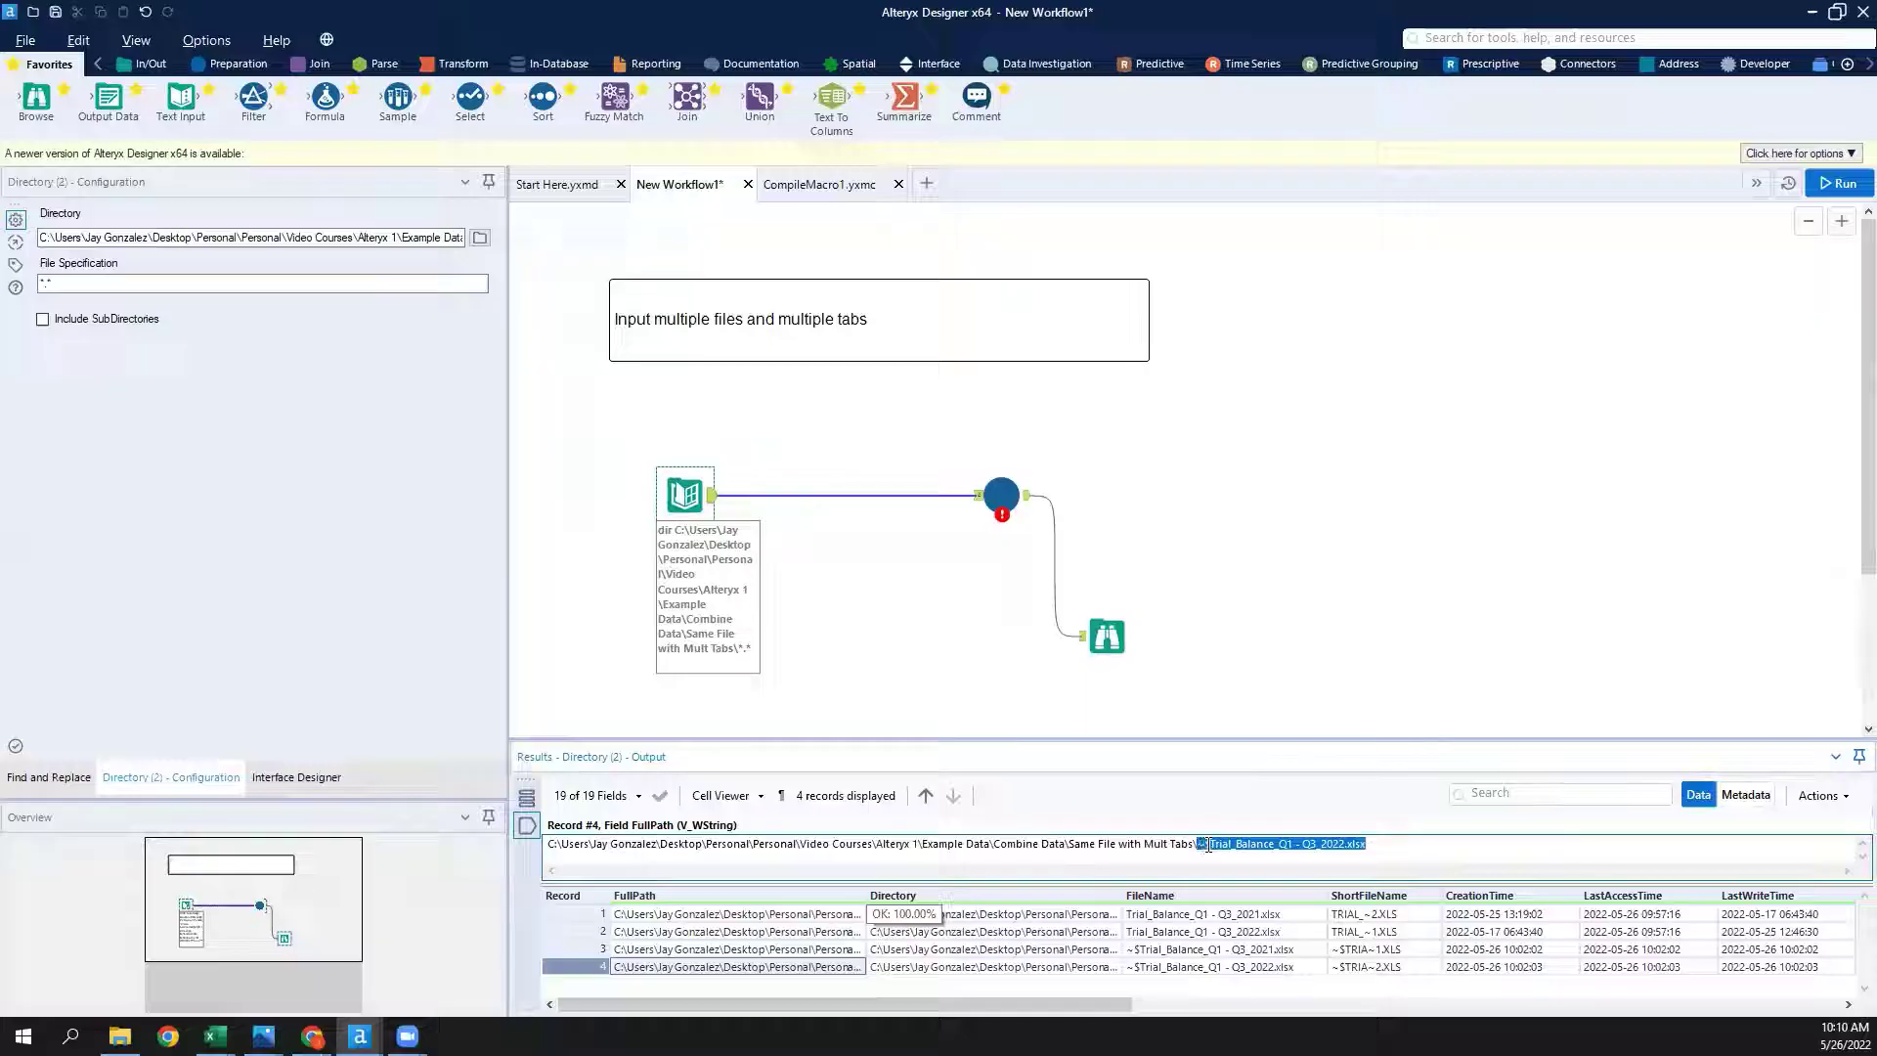
pyautogui.click(797, 952)
pyautogui.moveTo(1078, 1003); pyautogui.dragTo(1598, 1009)
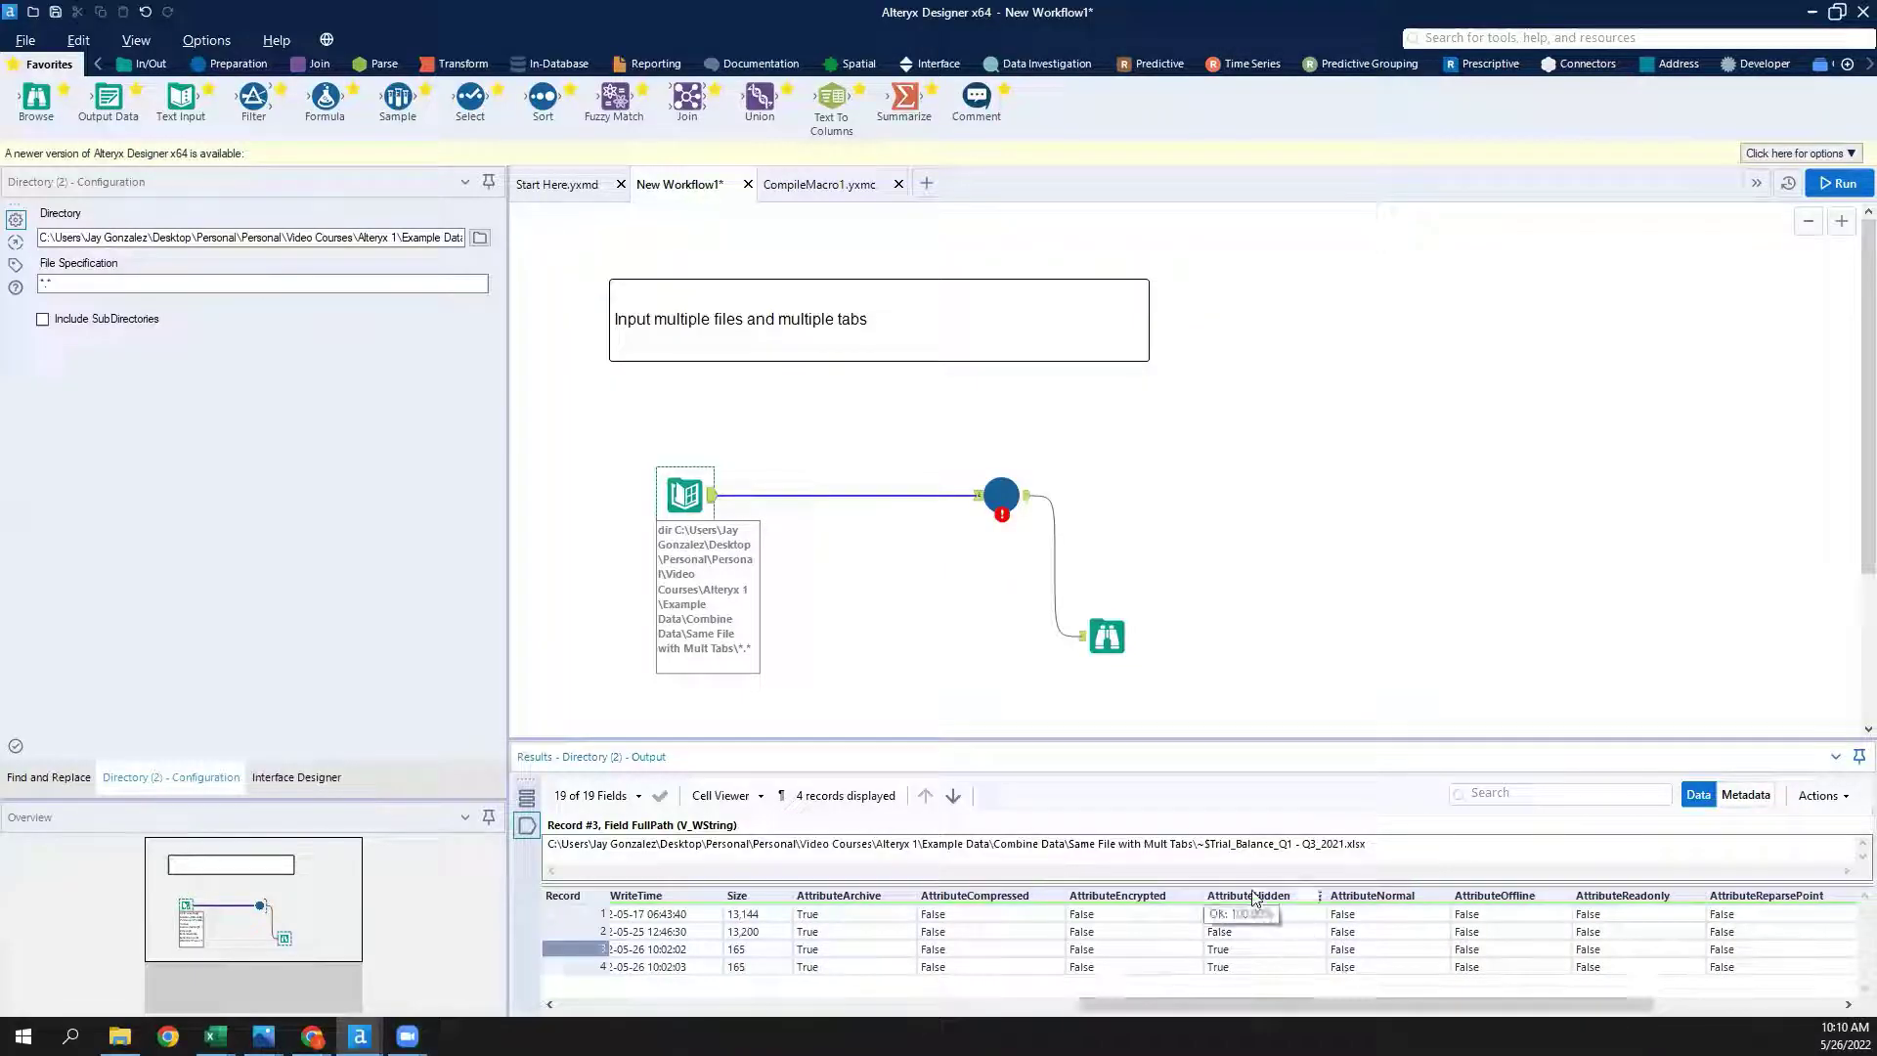
pyautogui.click(1240, 919)
pyautogui.moveTo(1240, 924); pyautogui.dragTo(1241, 965)
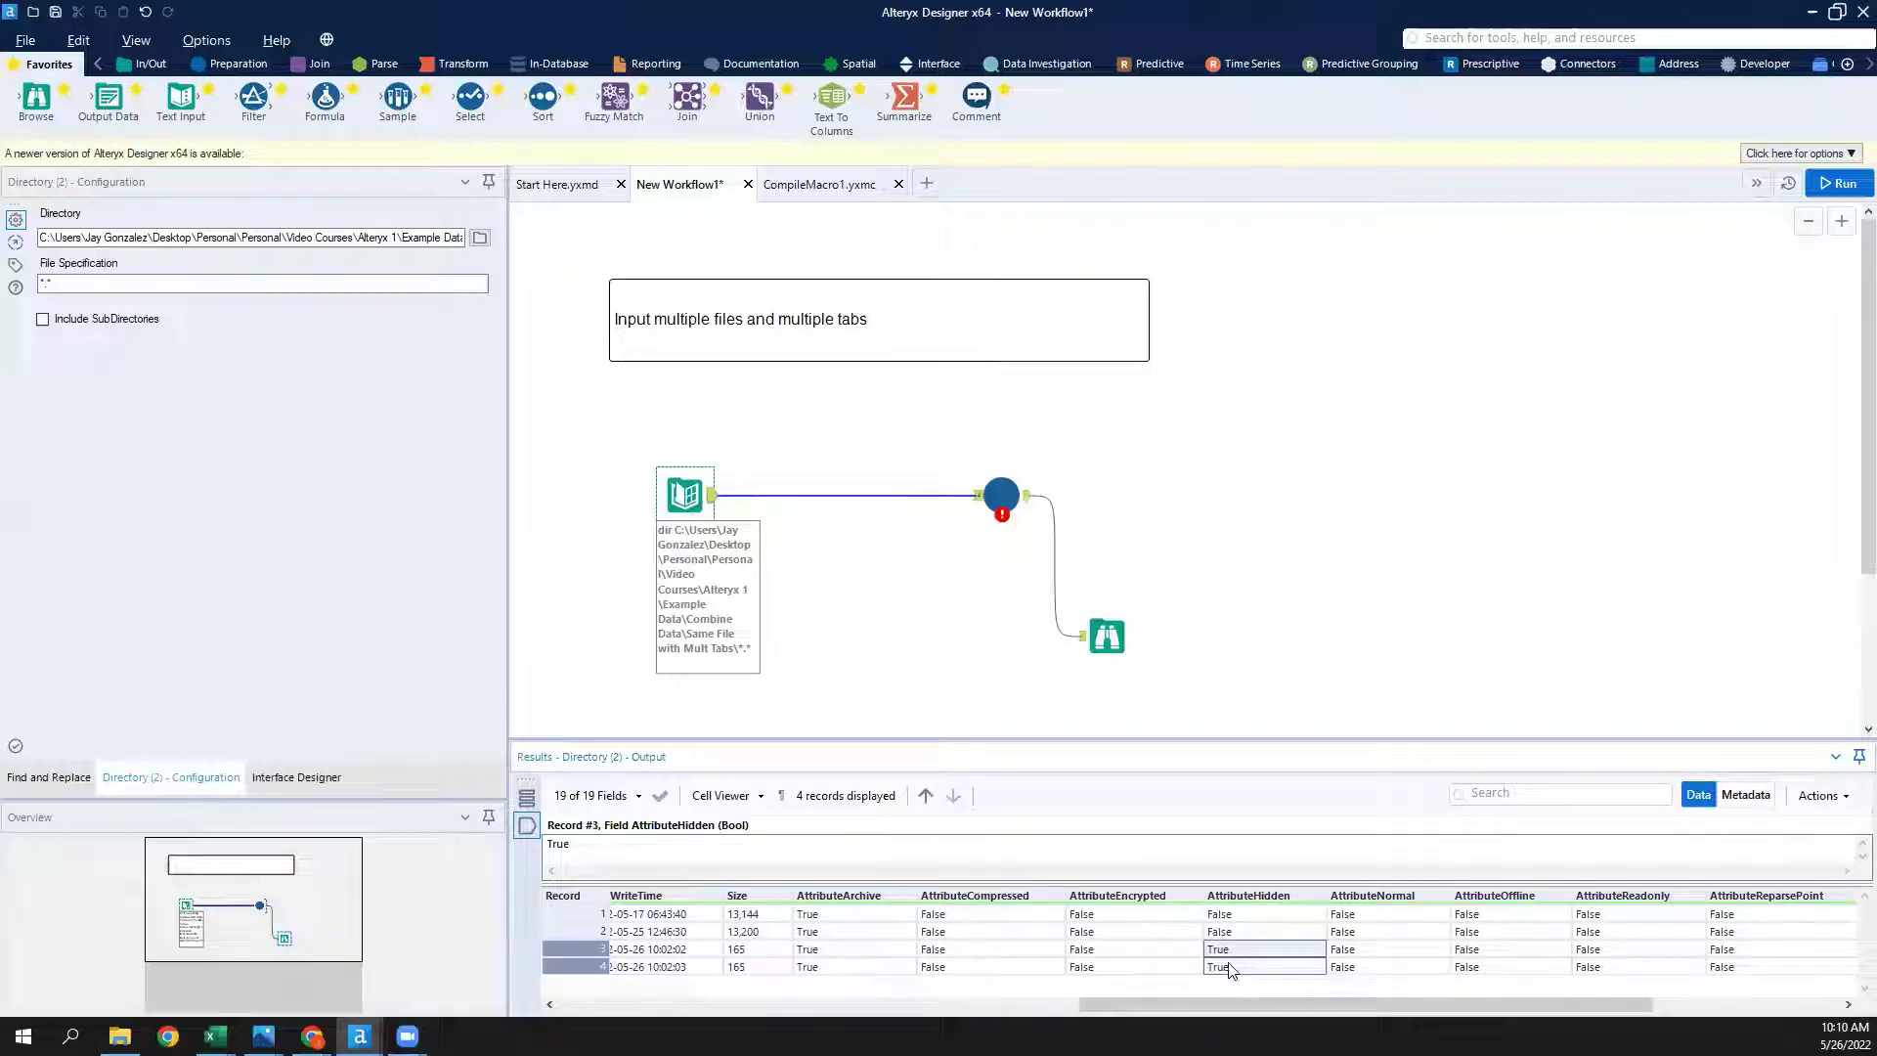
# Insert a Filter tool between the Directory tool and the macro with the basic condition AttributeHidden Is false, and run the workflow.
pyautogui.moveTo(253, 98); pyautogui.dragTo(834, 498)
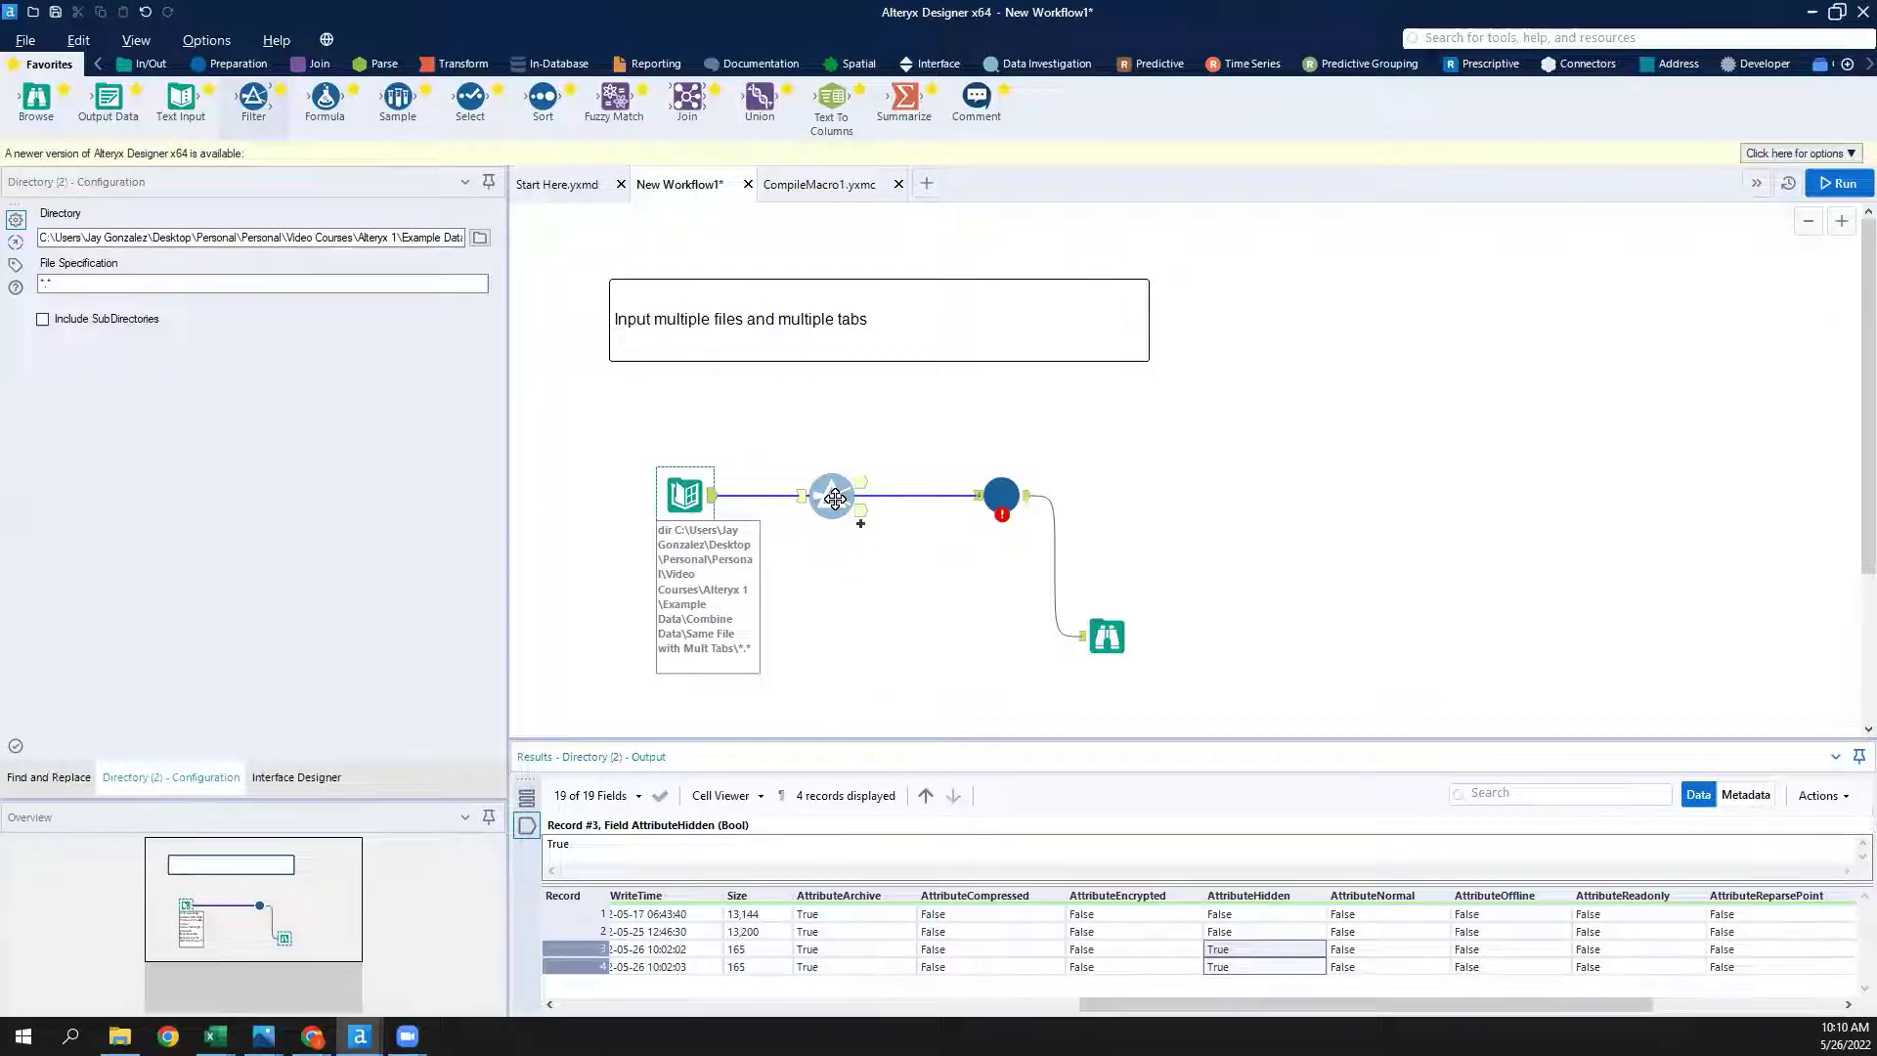
pyautogui.moveTo(834, 499); pyautogui.dragTo(836, 495)
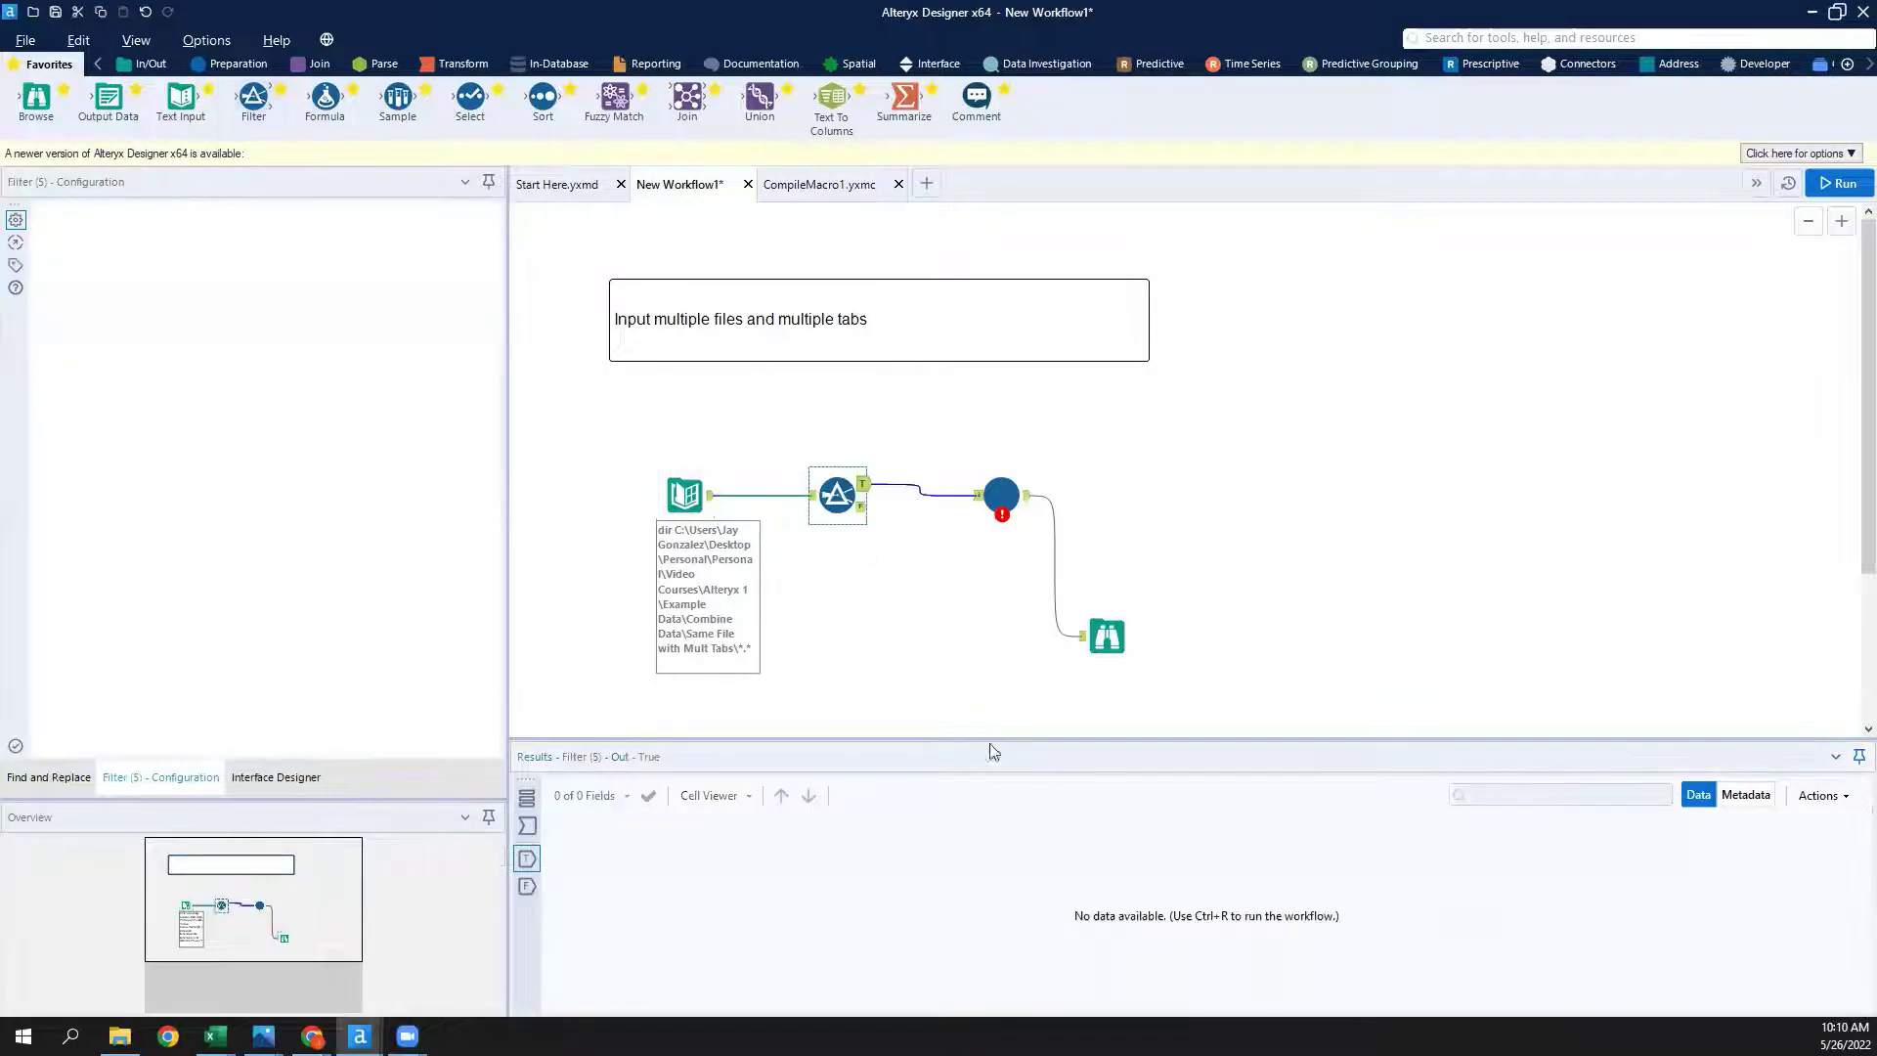
pyautogui.click(200, 294)
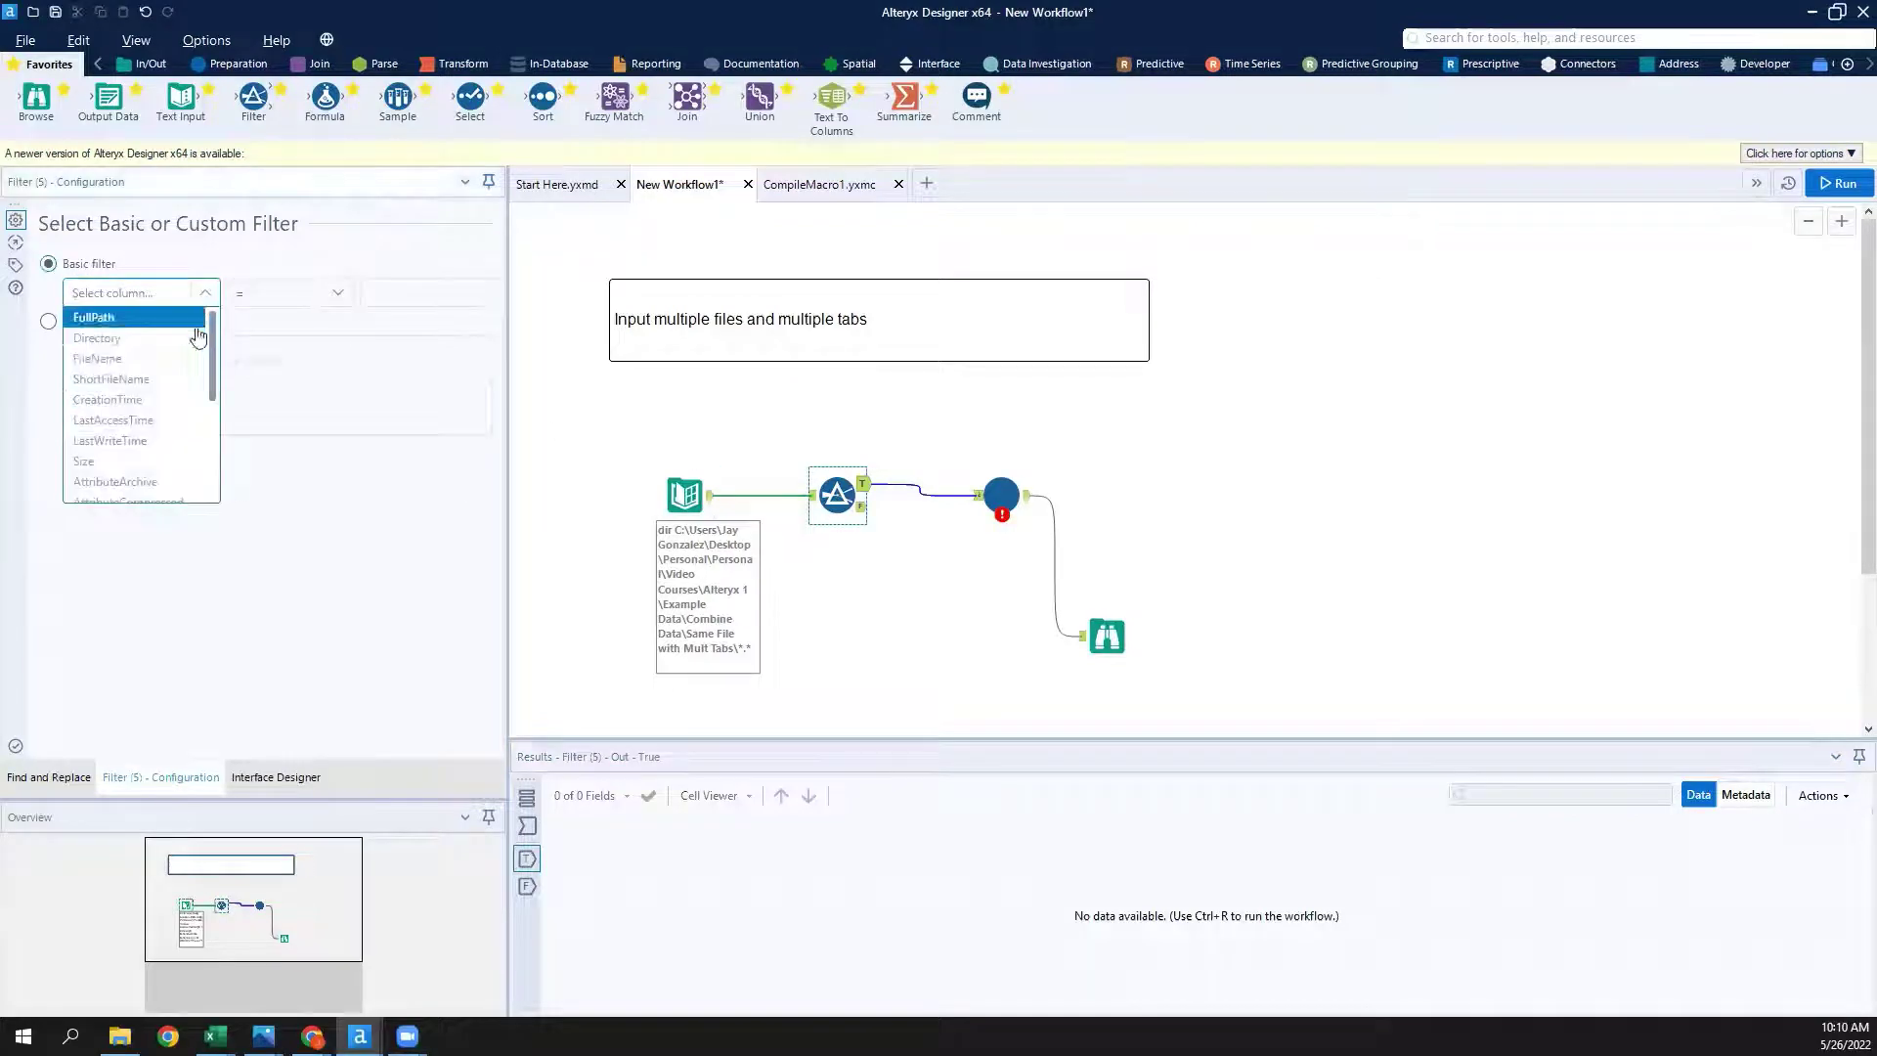
pyautogui.moveTo(211, 354); pyautogui.dragTo(214, 466)
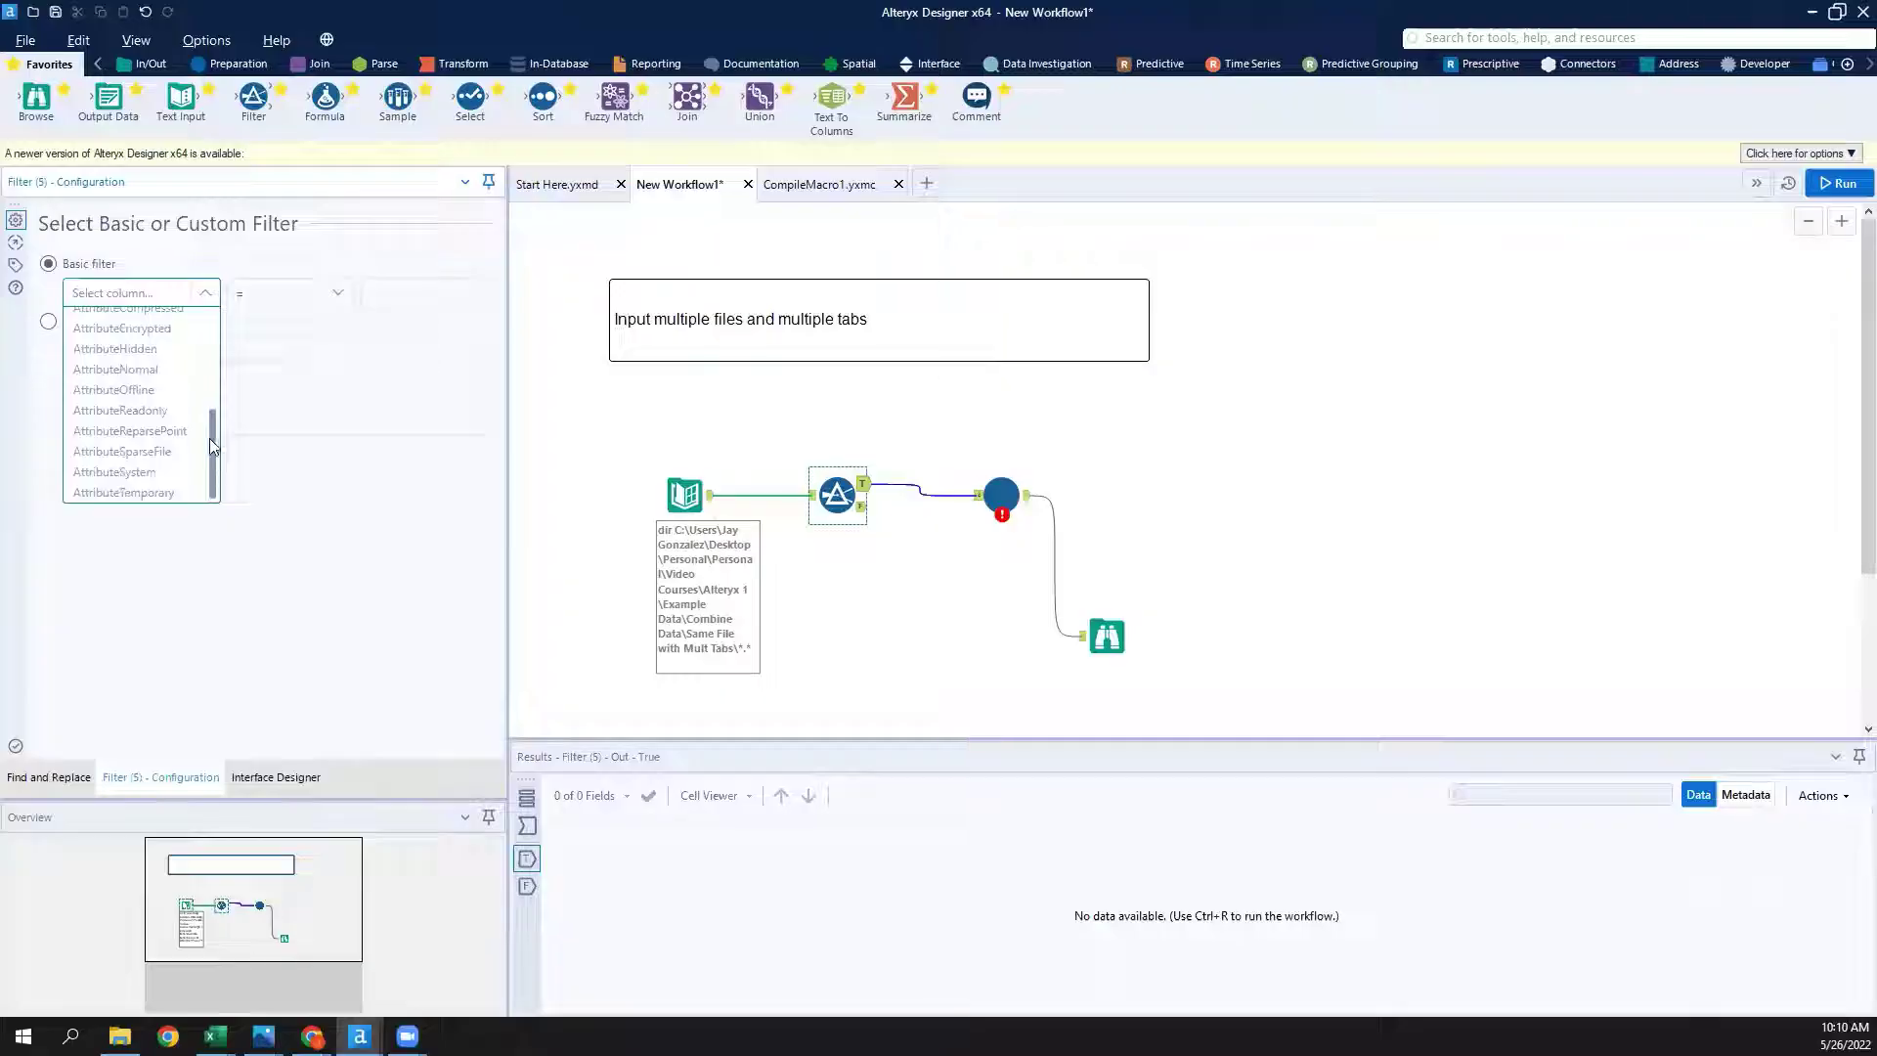
pyautogui.click(118, 349)
pyautogui.click(347, 305)
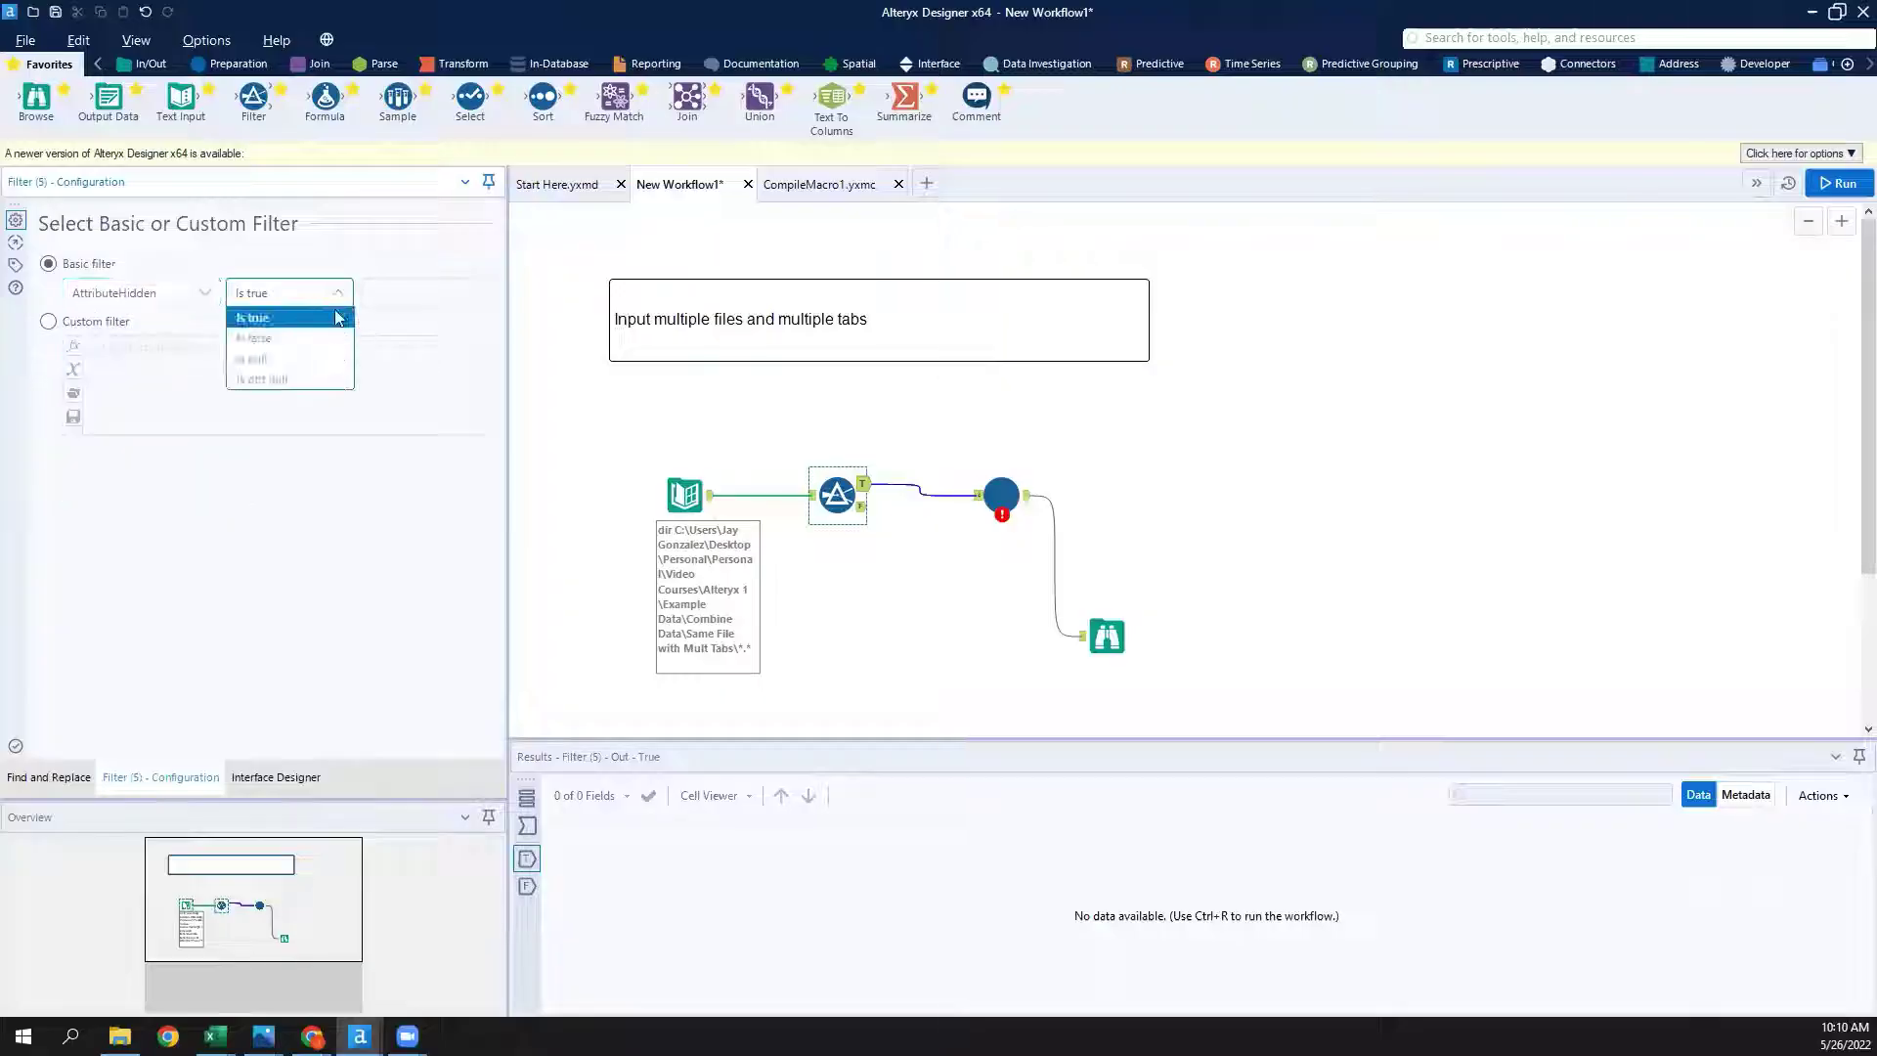
pyautogui.click(278, 333)
pyautogui.click(1827, 186)
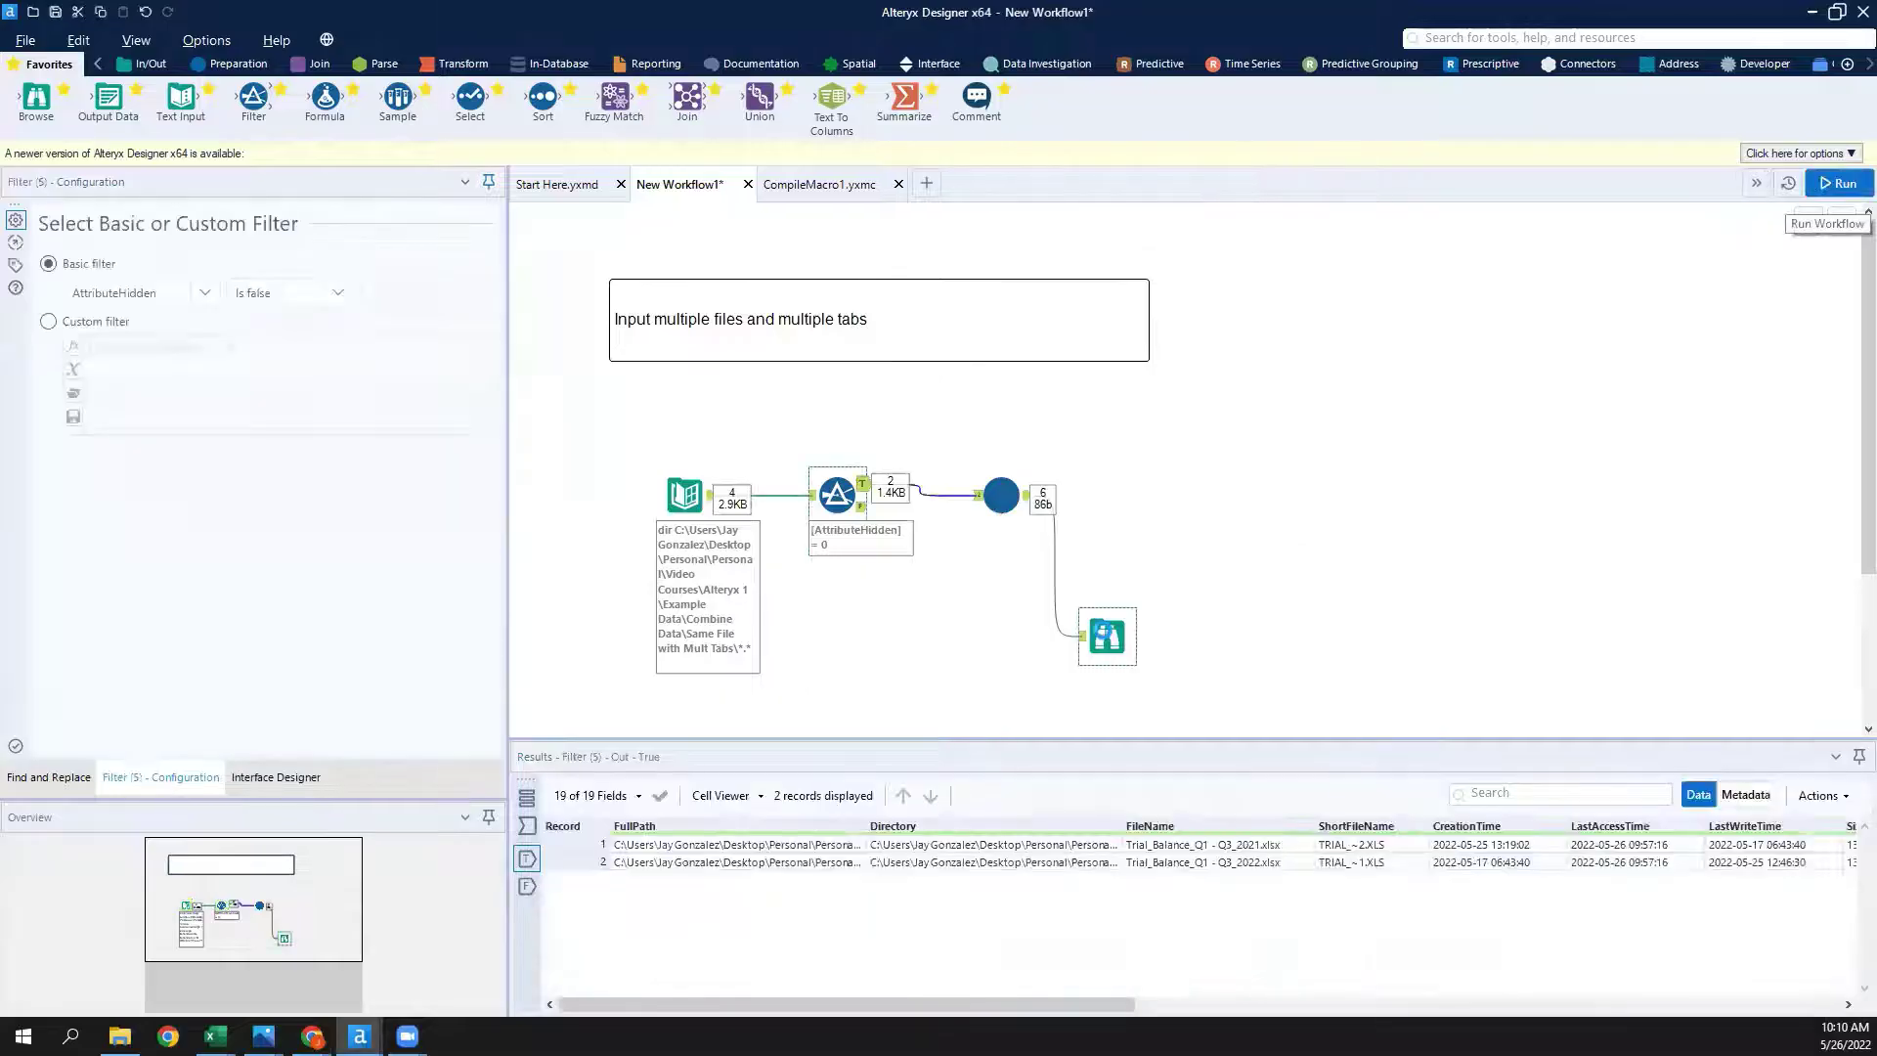
# Examine the sheet names reaching the Browse tool and the file records passing the Filter tool.
pyautogui.click(1104, 636)
pyautogui.moveTo(648, 847); pyautogui.dragTo(656, 934)
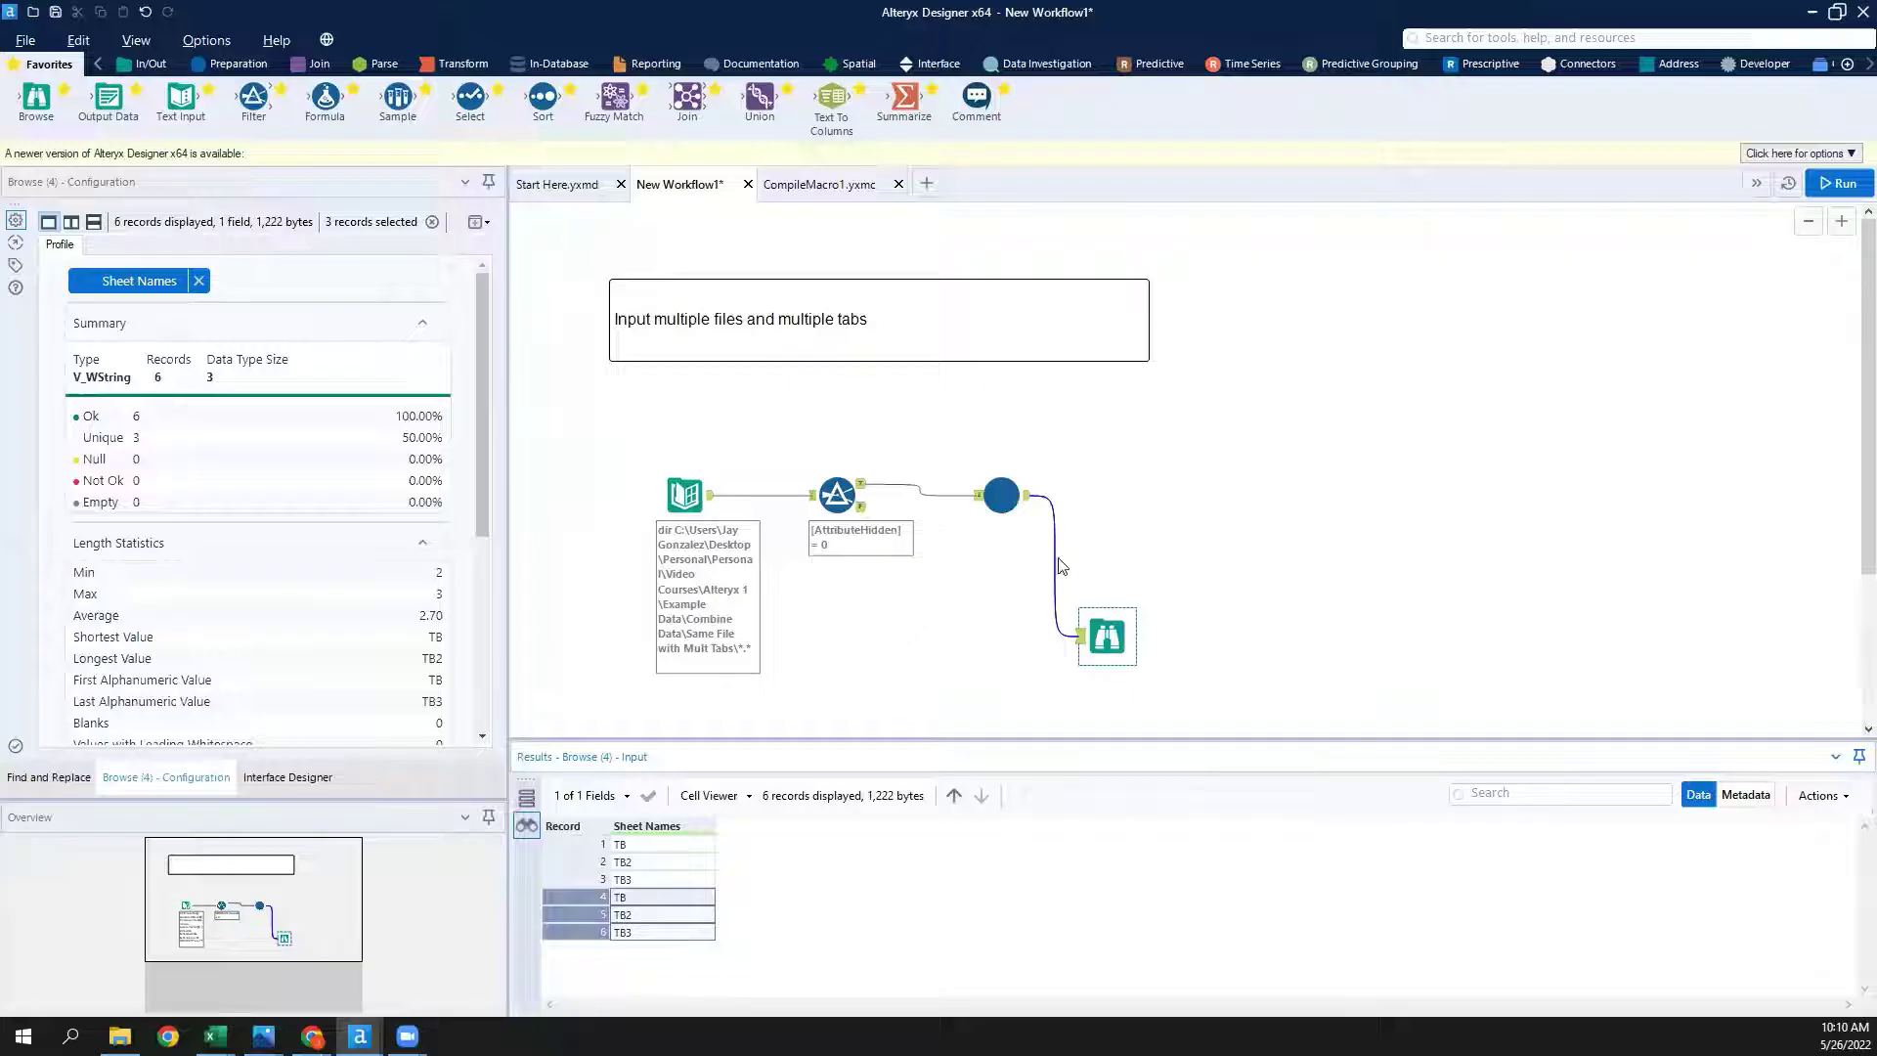
pyautogui.moveTo(659, 846); pyautogui.dragTo(656, 880)
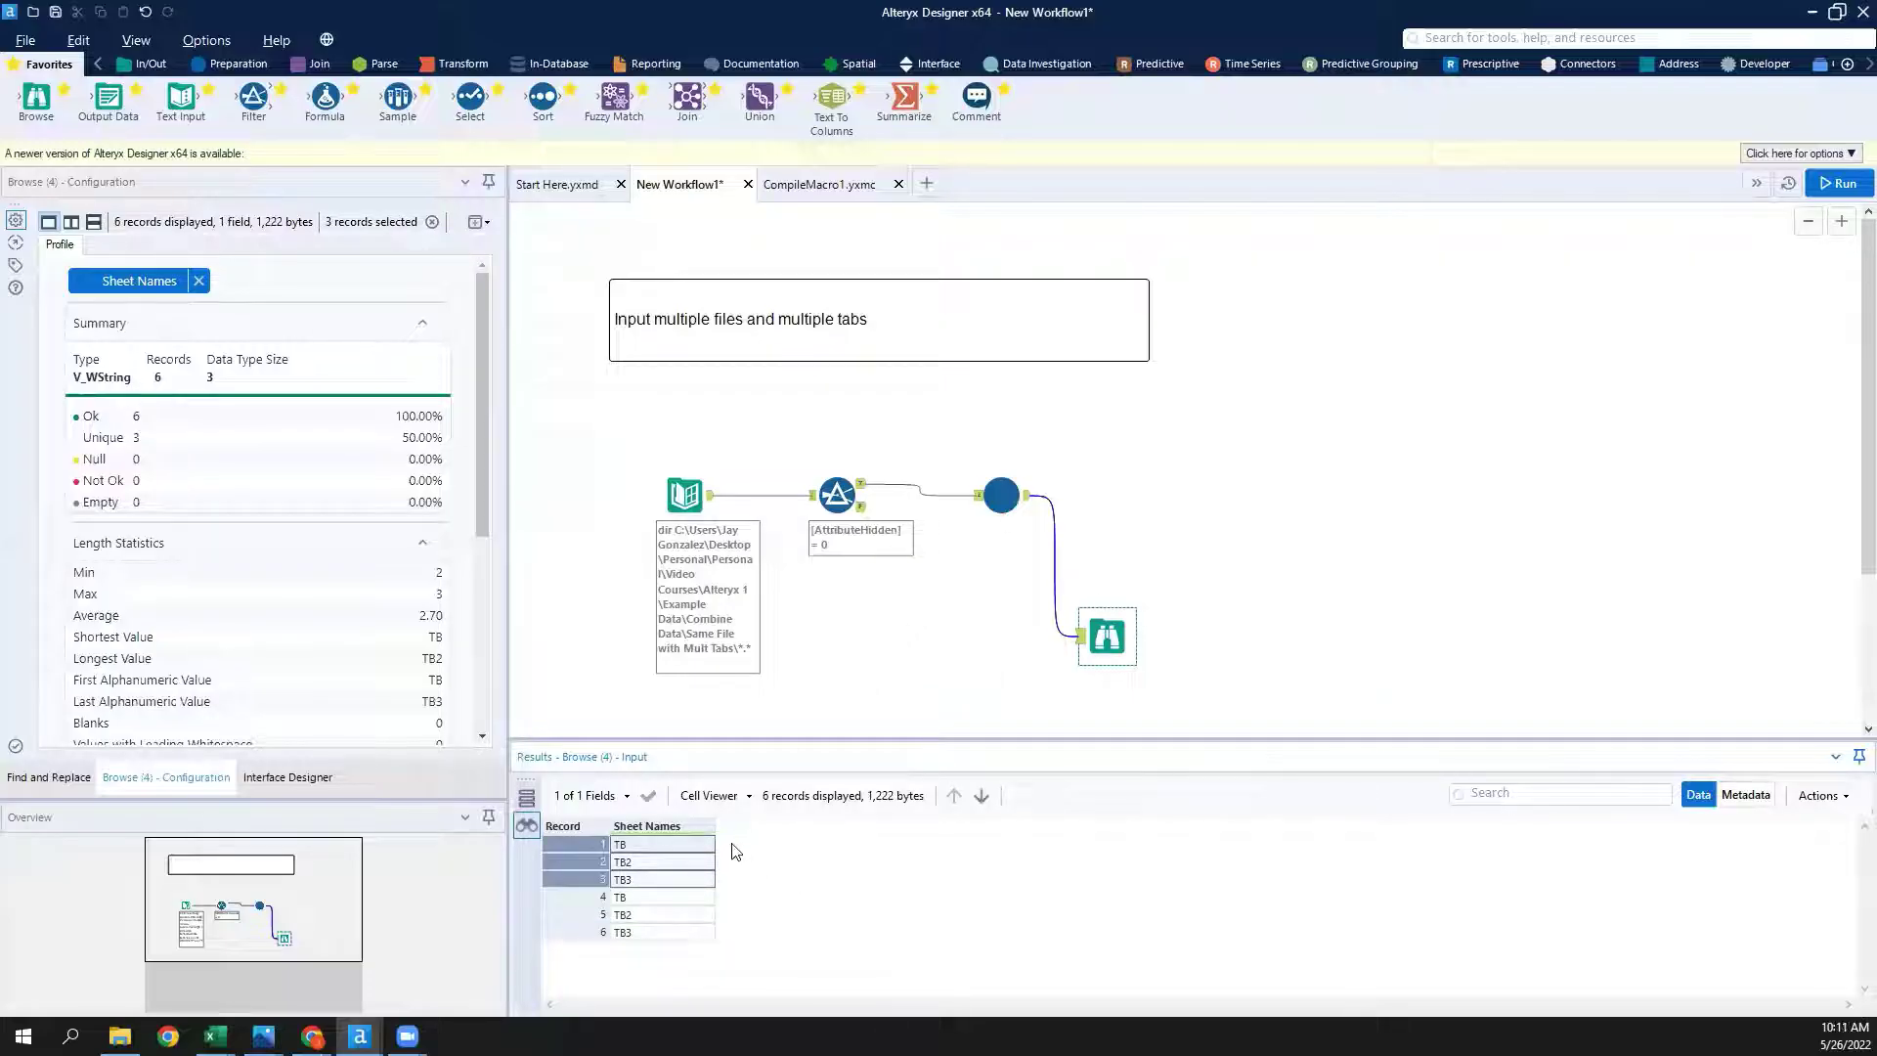
pyautogui.click(835, 500)
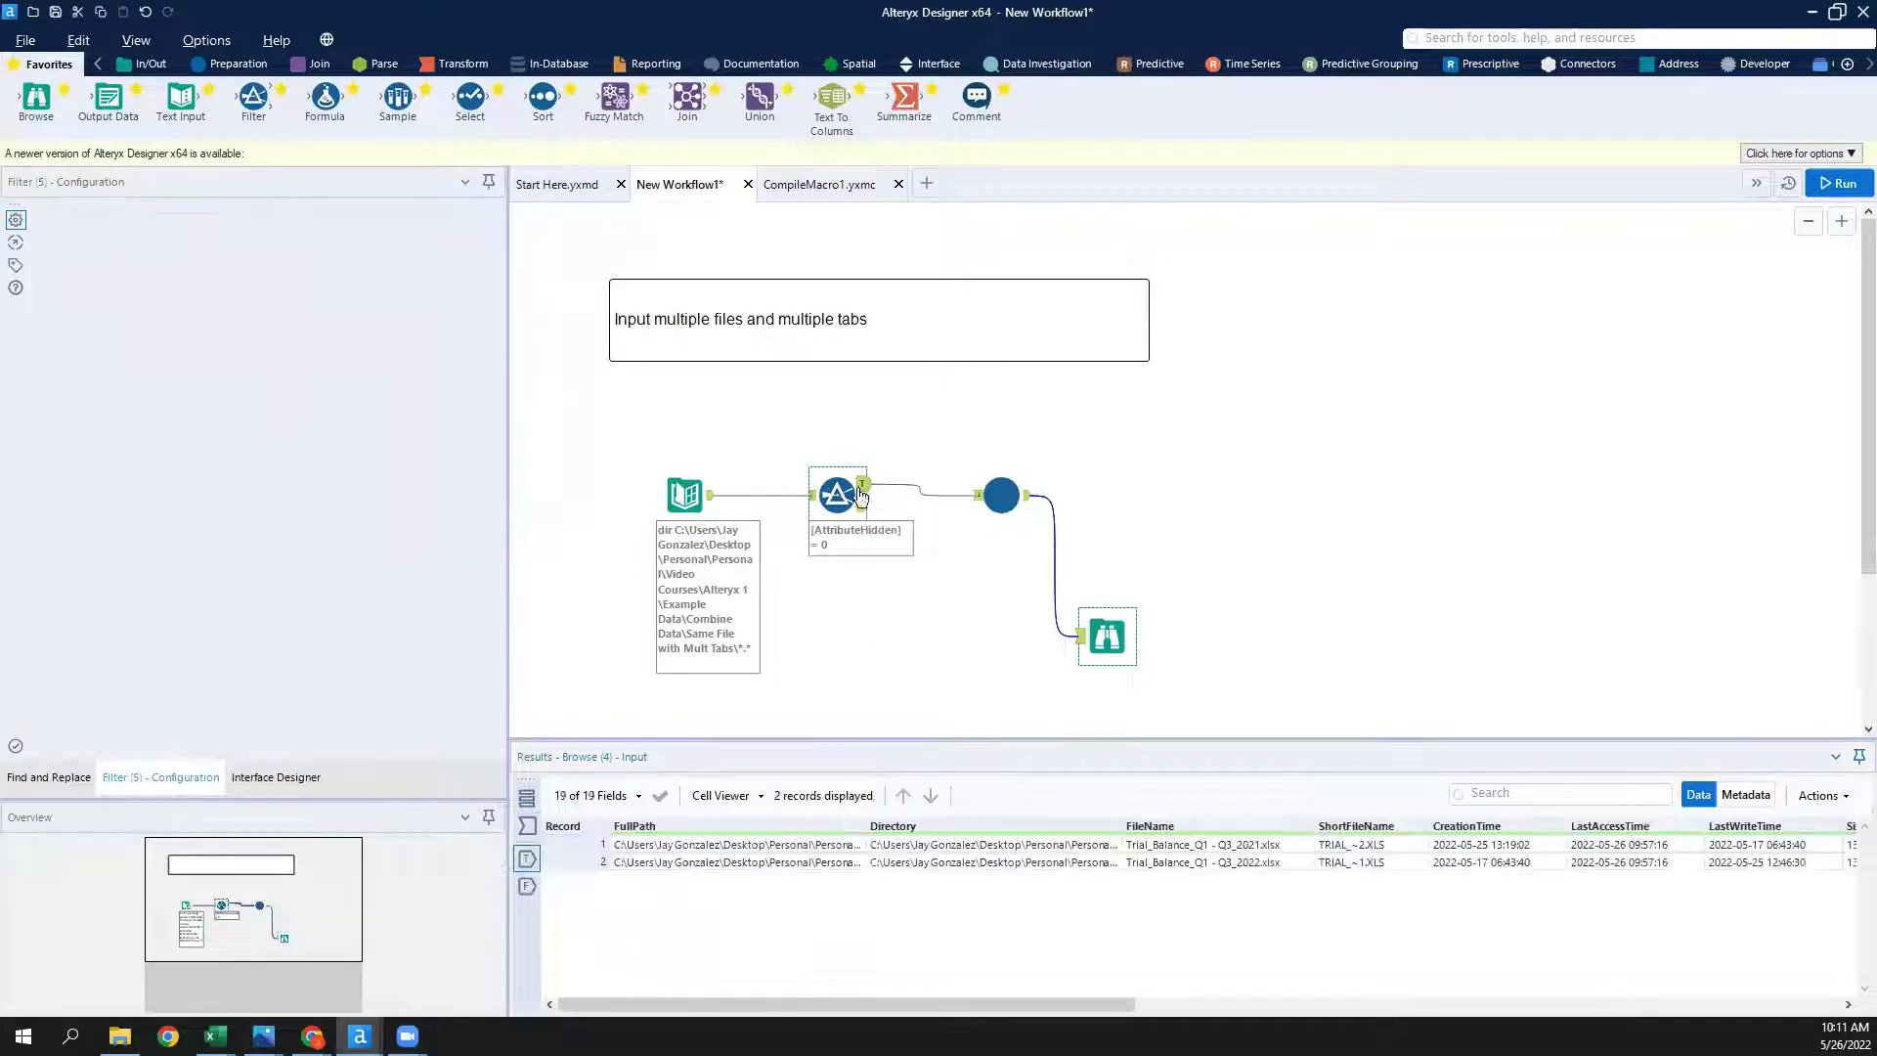
pyautogui.click(794, 846)
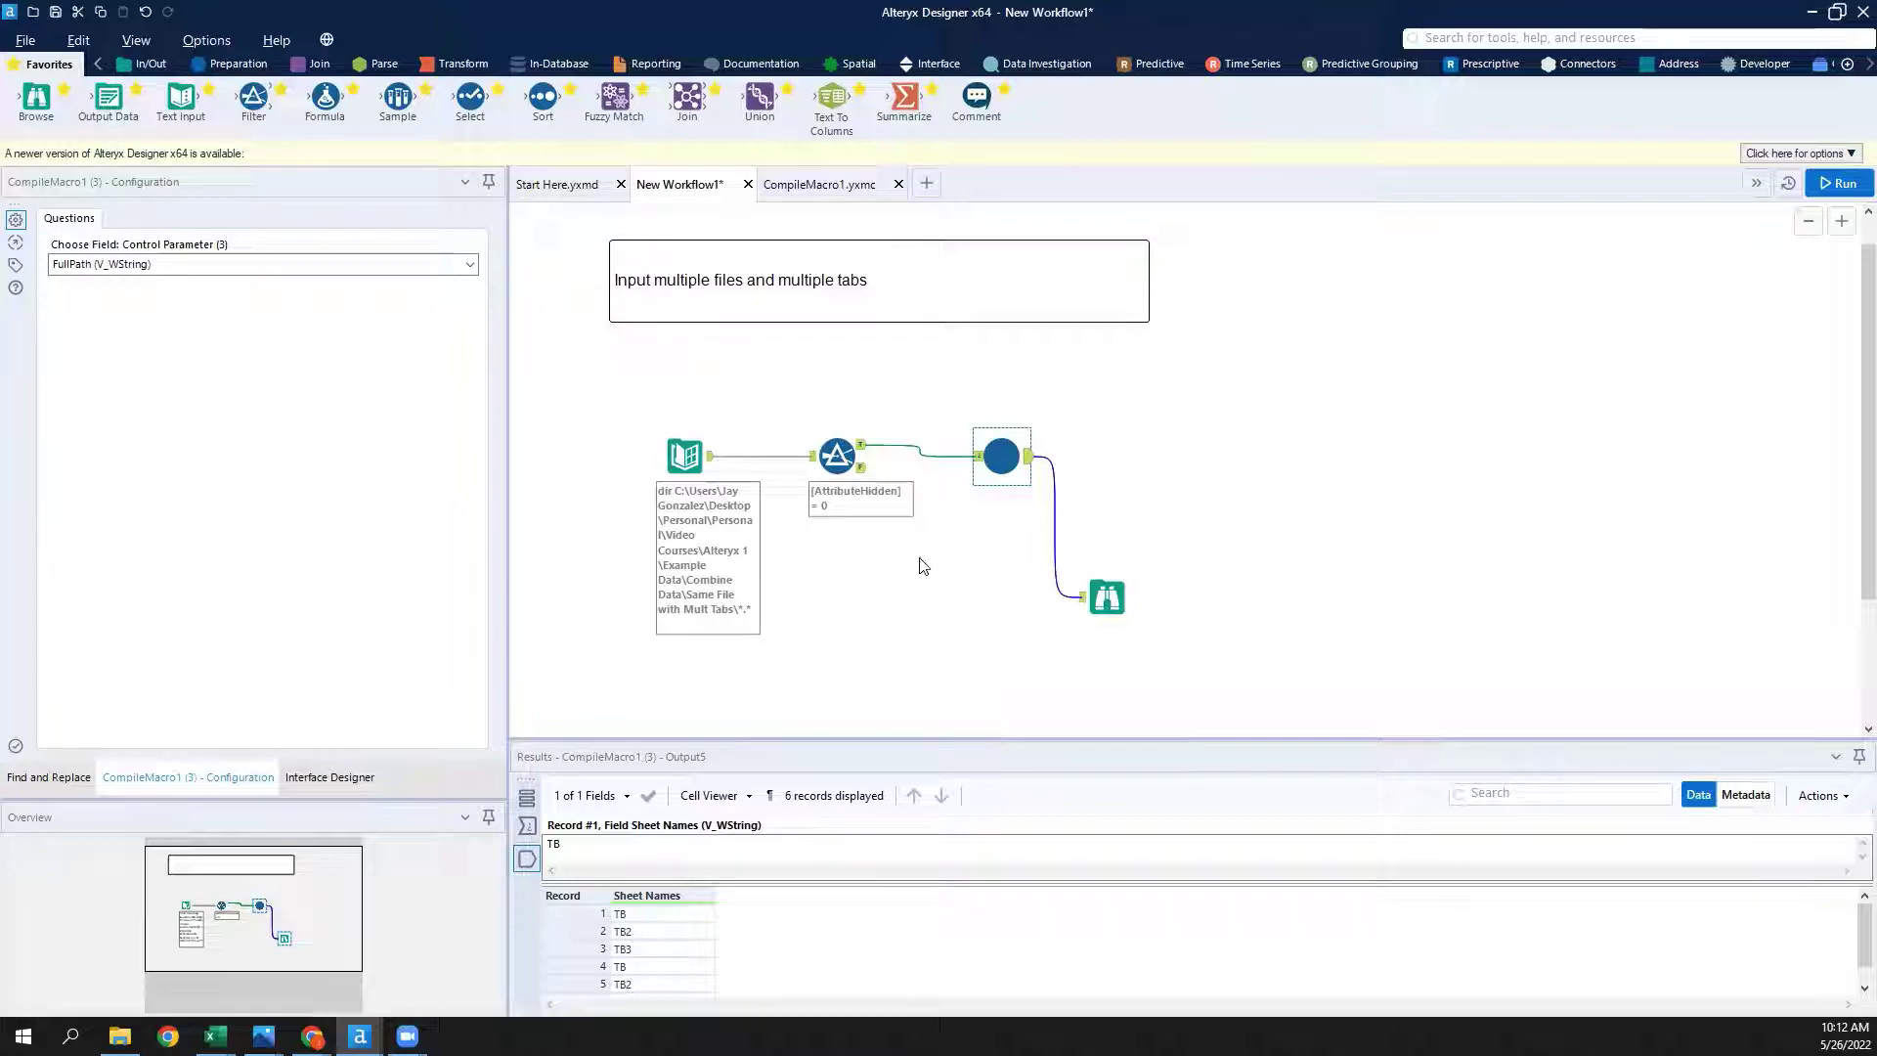
# Set Output File Name as Field to Full Path for the Input Data tool in CompileMacro1.
pyautogui.click(821, 184)
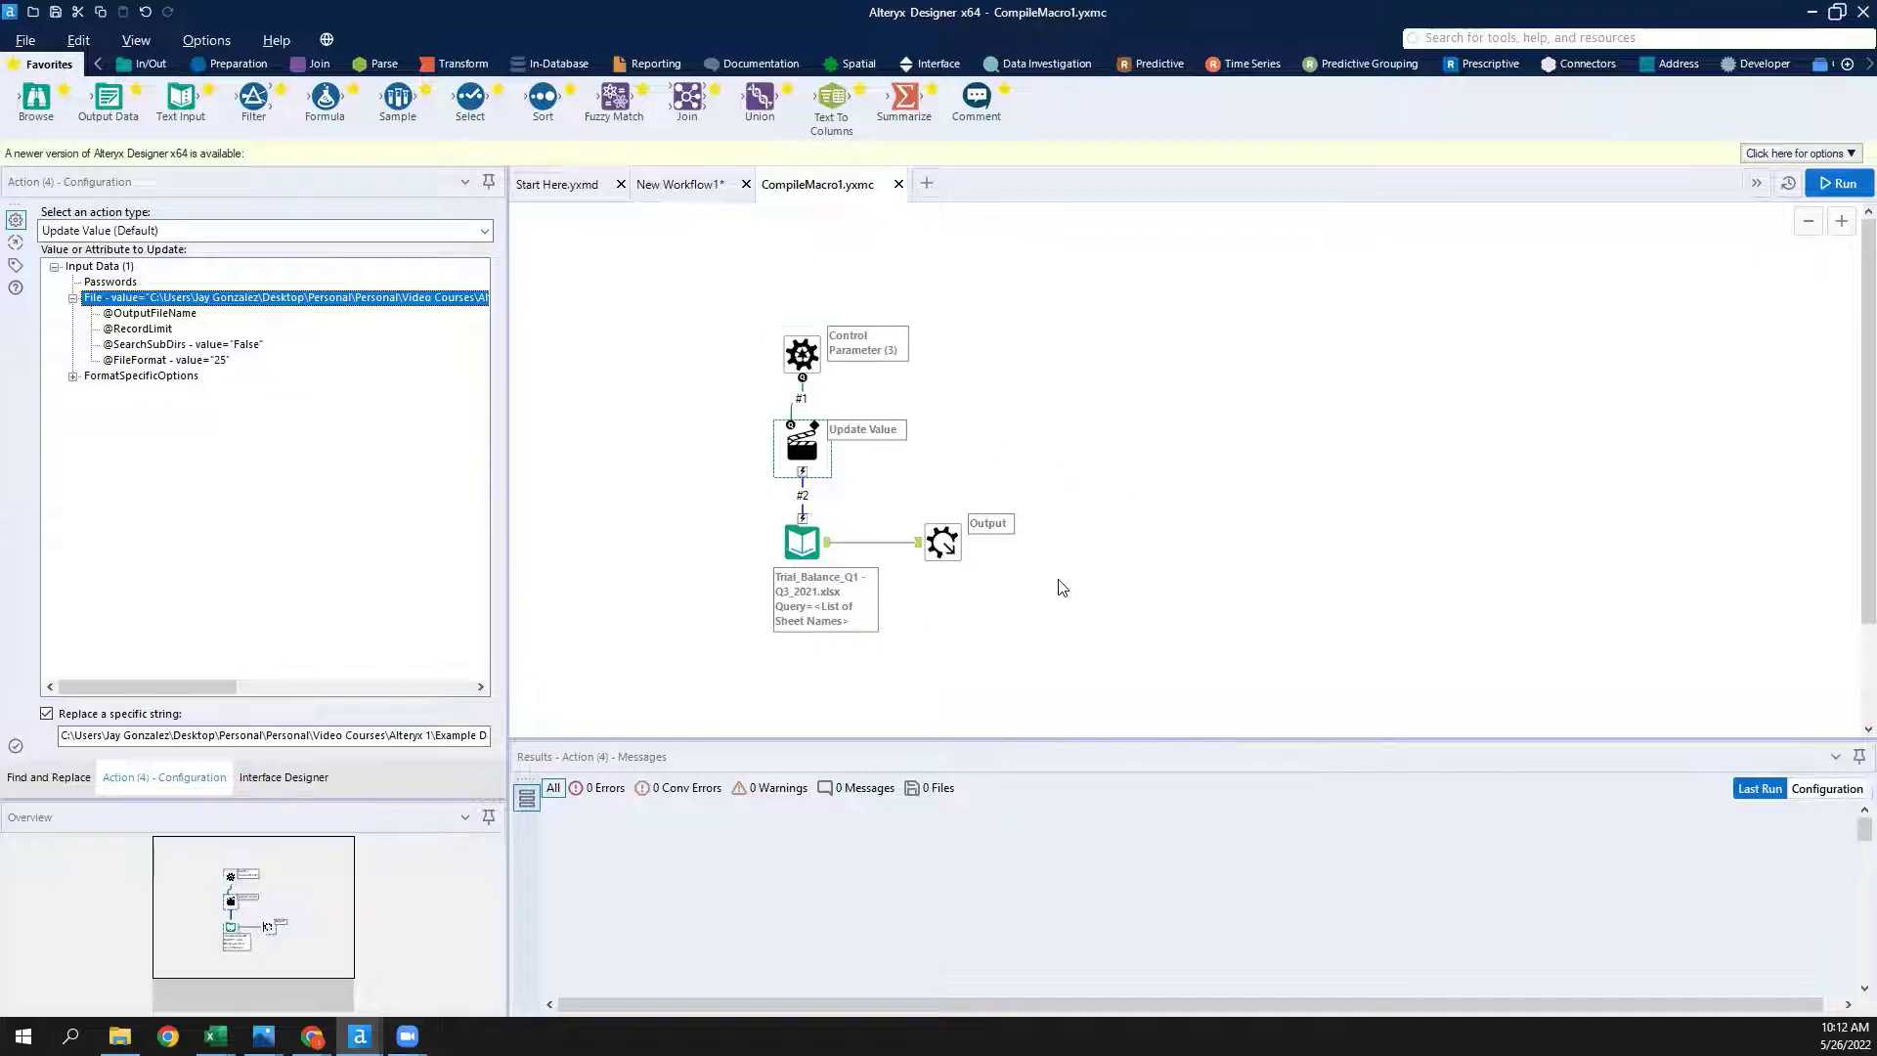
pyautogui.click(803, 541)
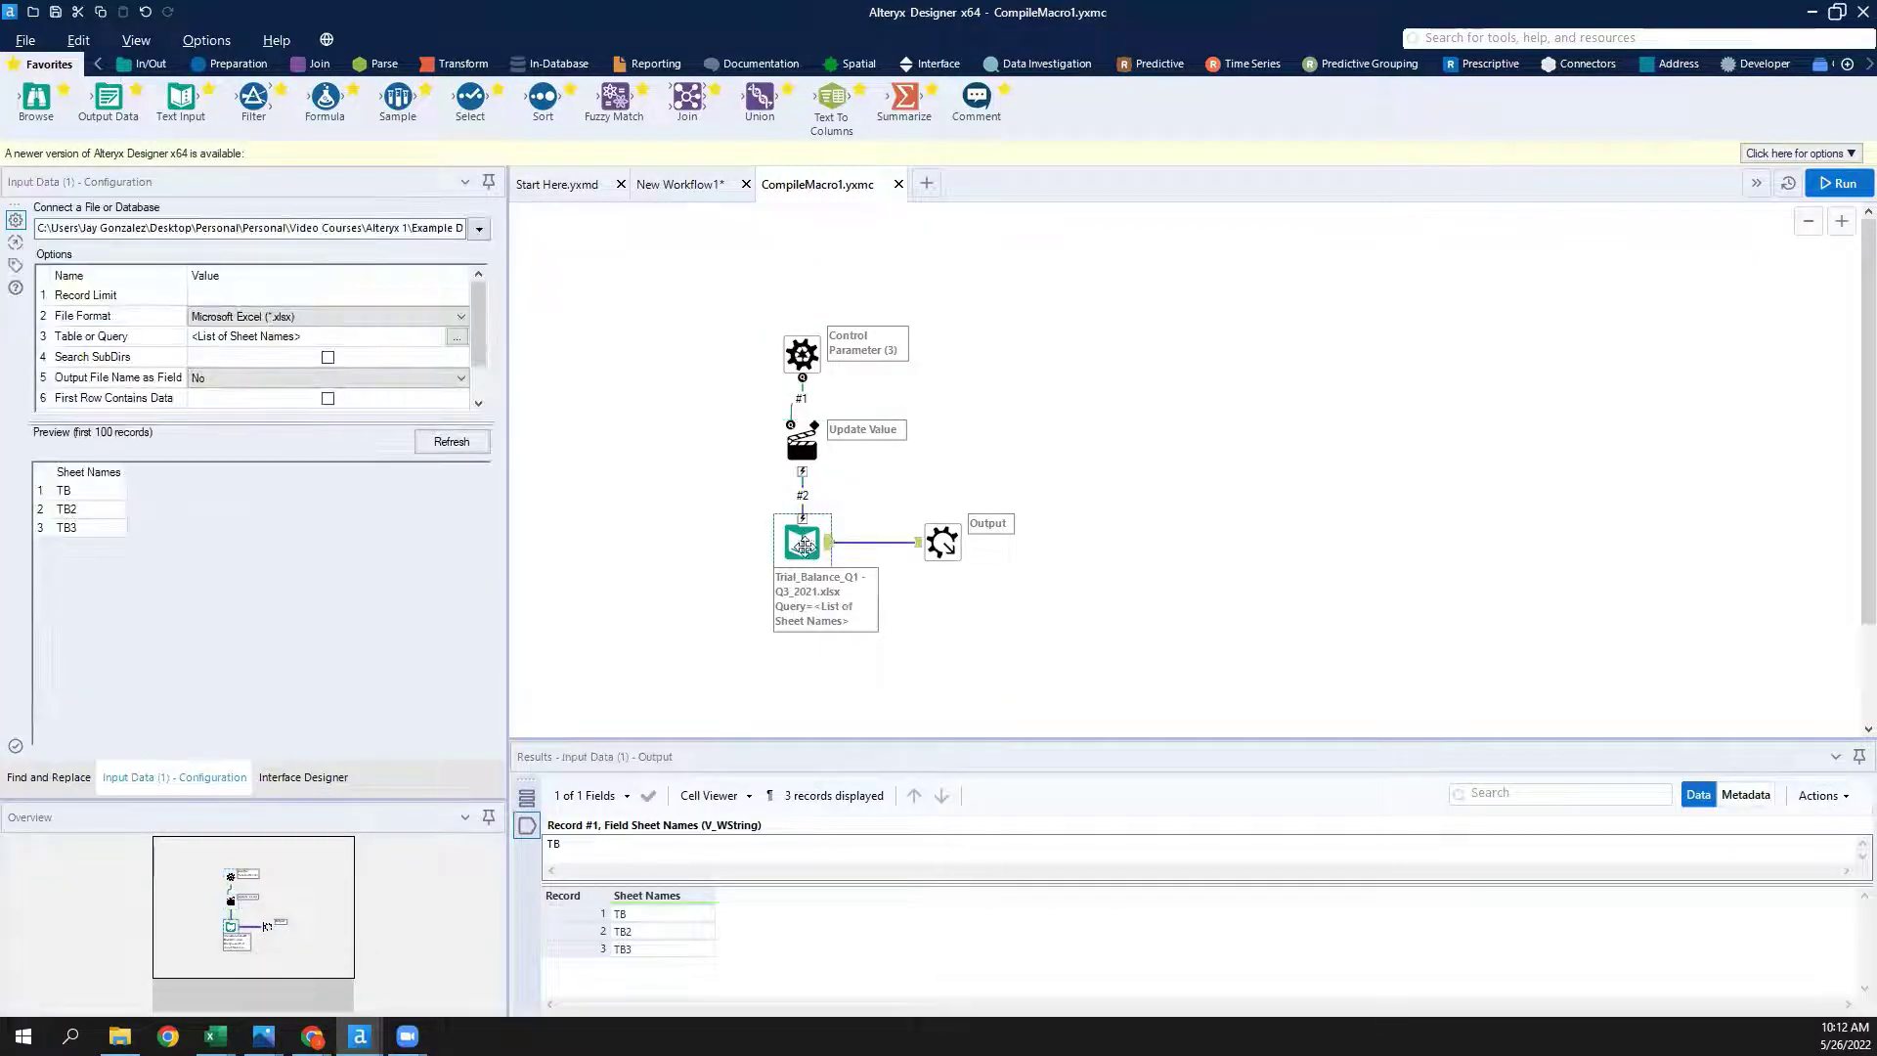
pyautogui.click(692, 927)
pyautogui.hotkey('ctrl', 'a')
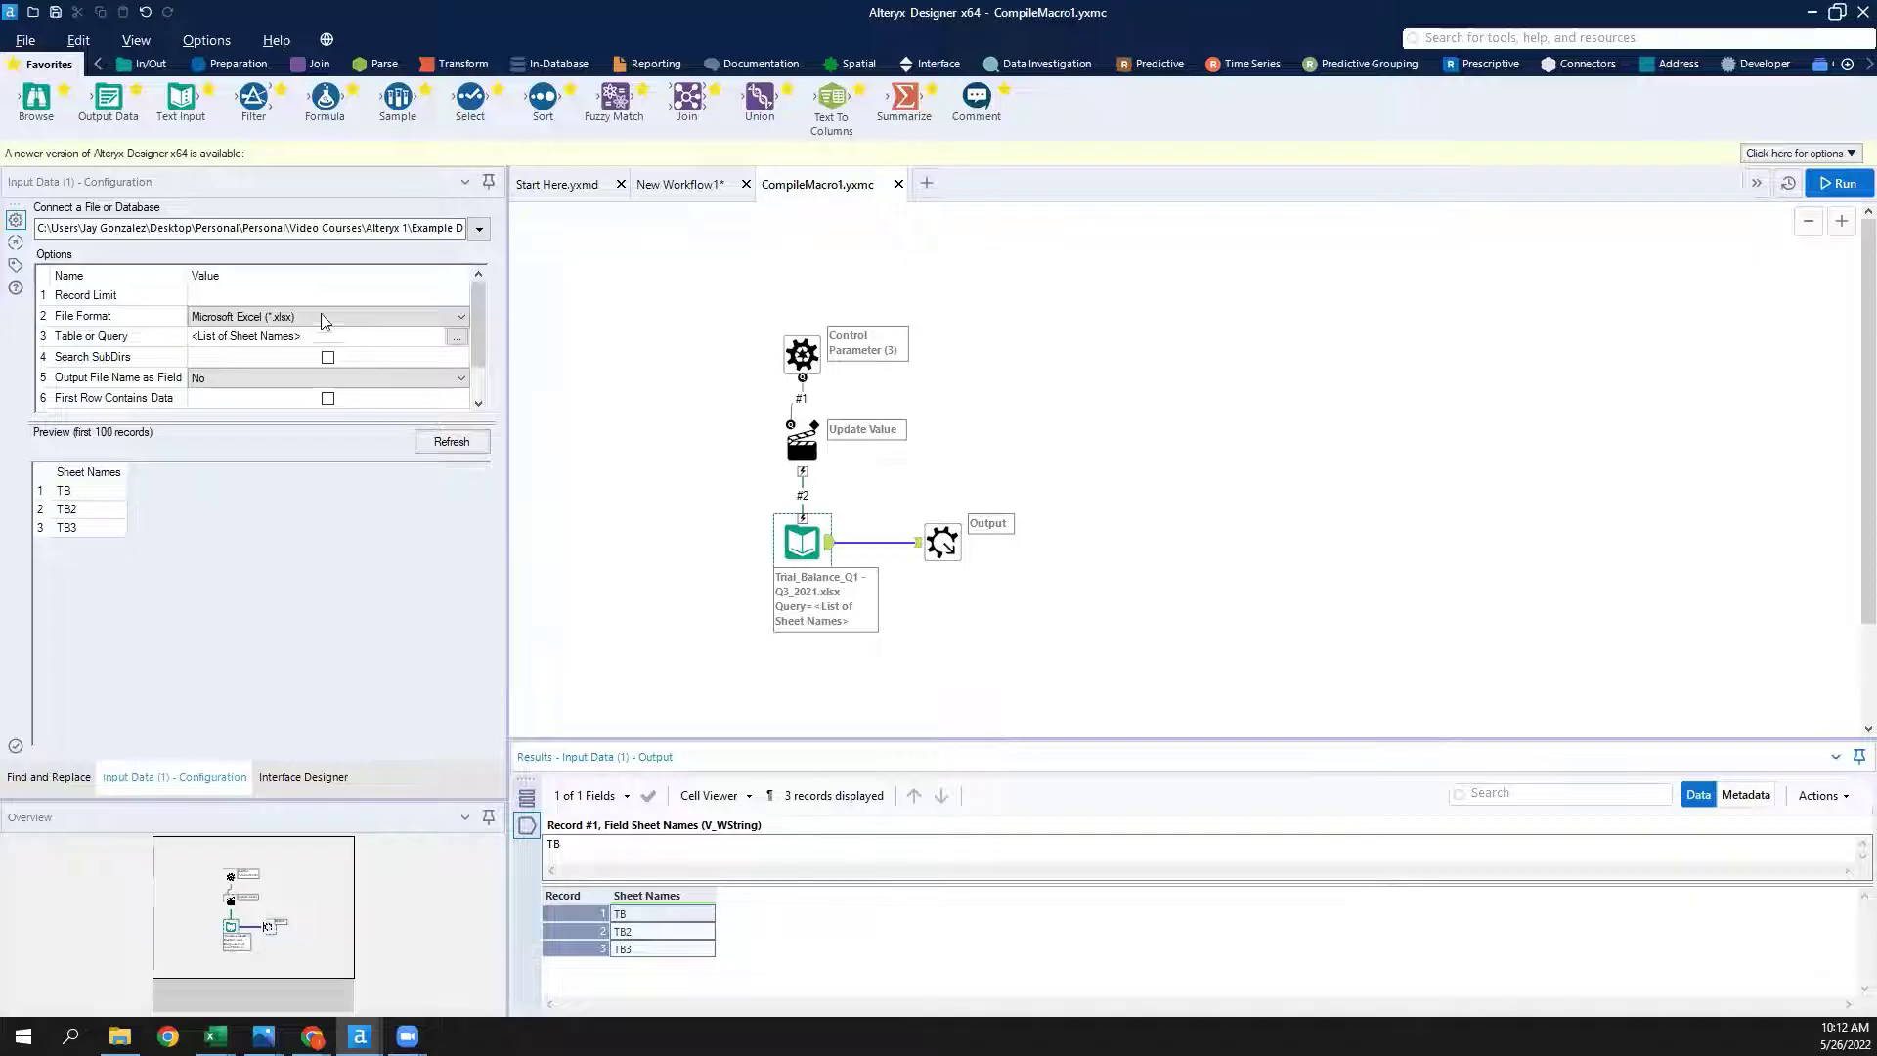
pyautogui.scroll(-2, 390, 388)
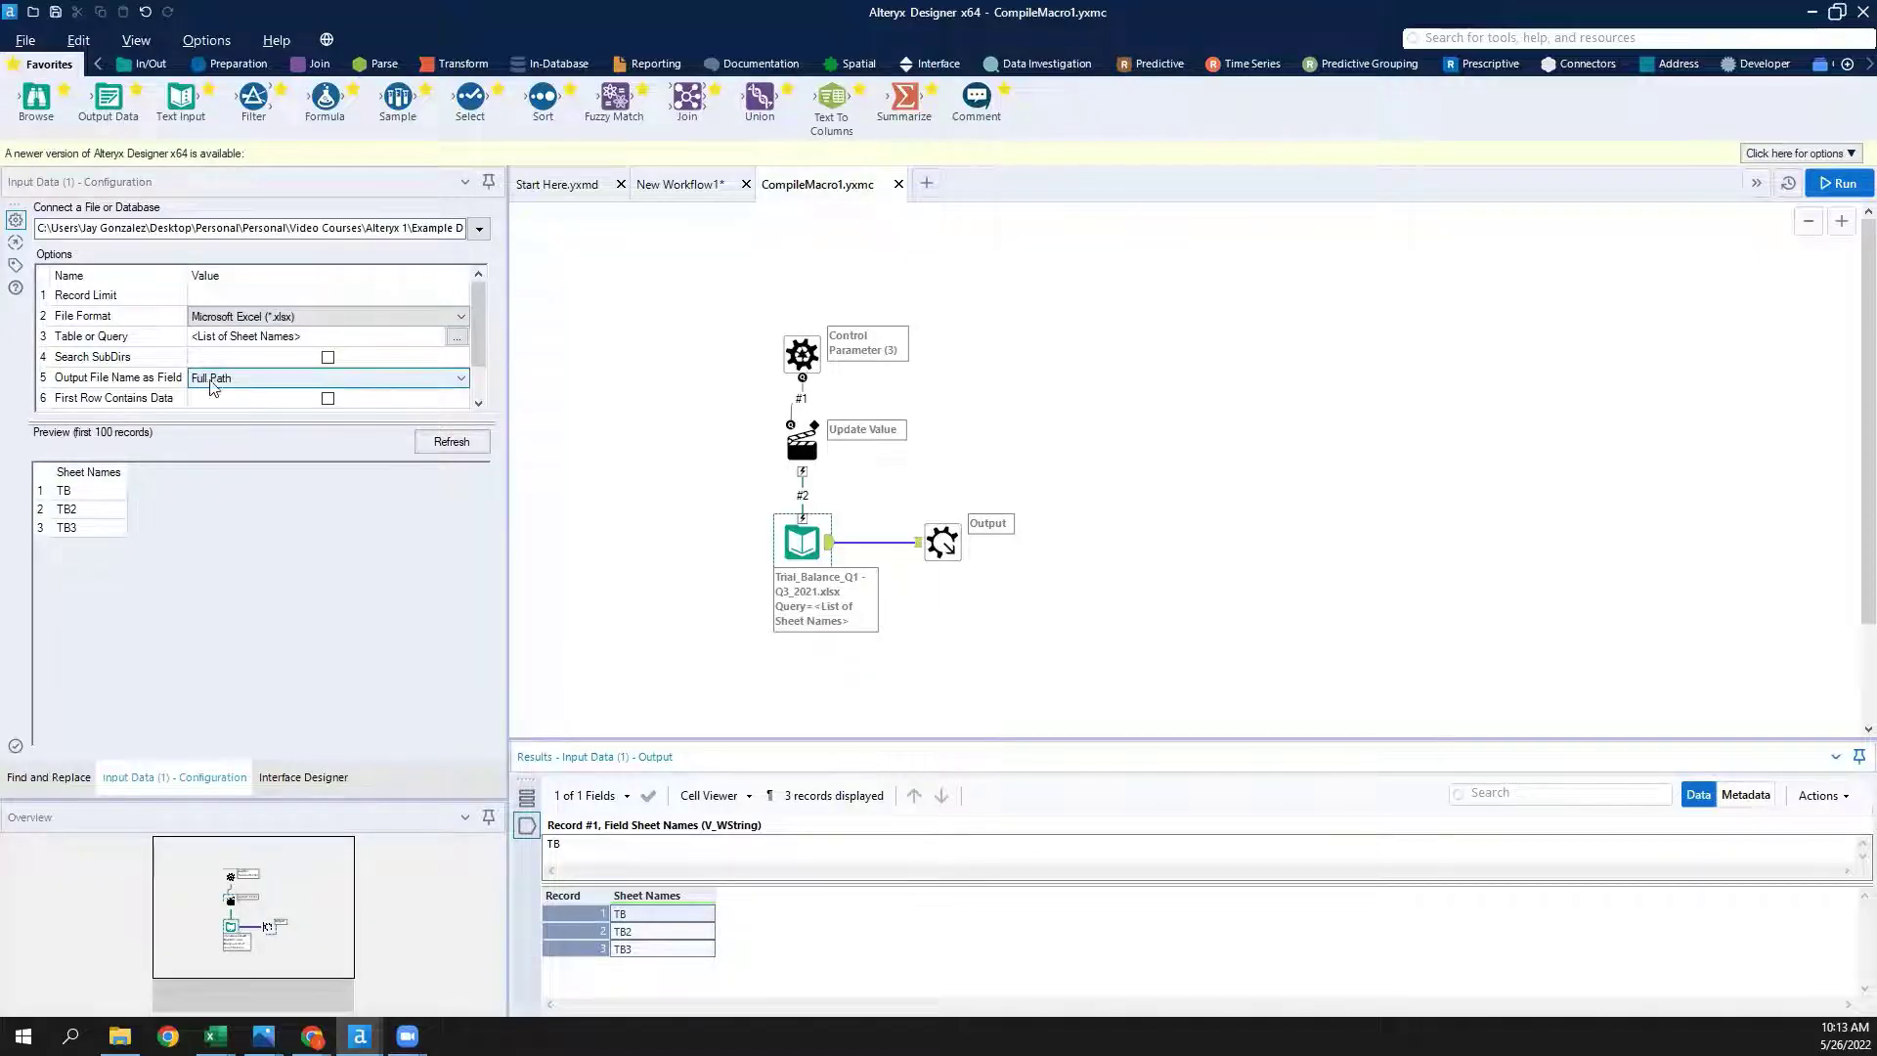
# Run CompileMacro1 and examine the Sheet Names and full FileName values in the Input Data tool's output.
pyautogui.click(1840, 184)
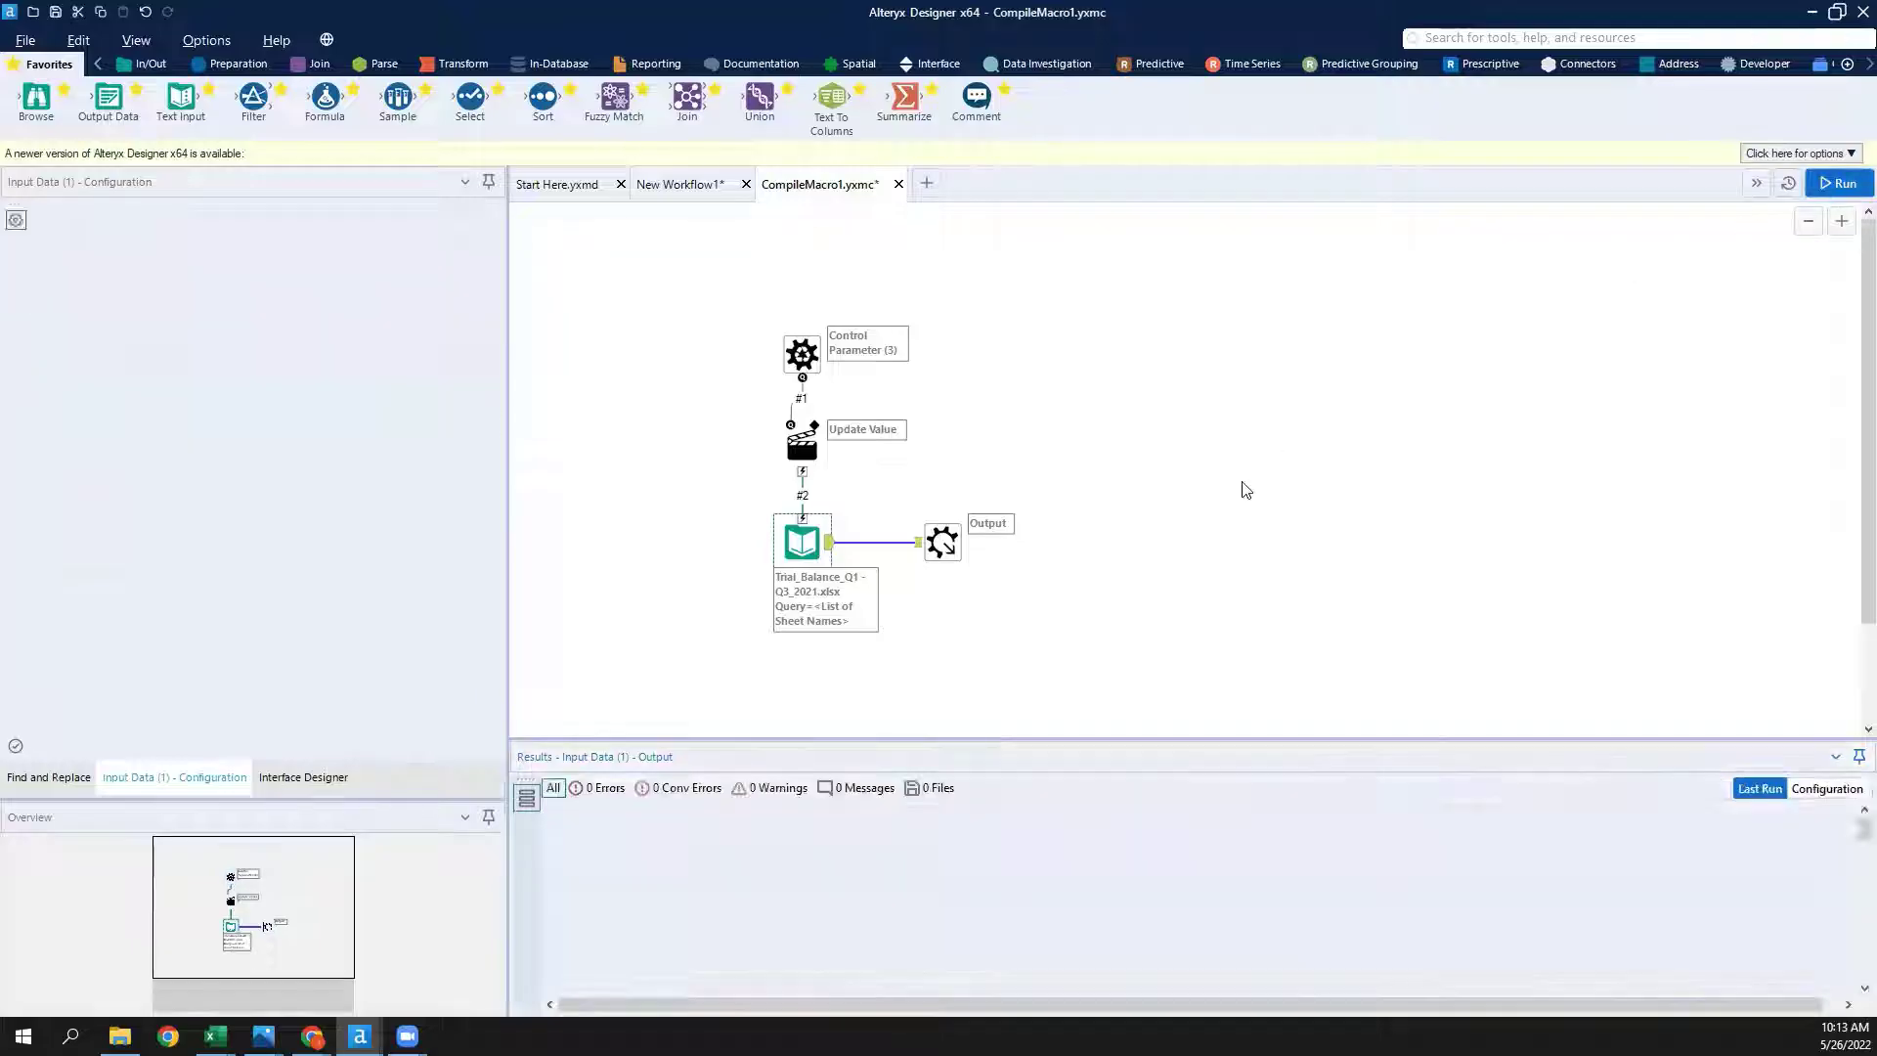
pyautogui.click(664, 920)
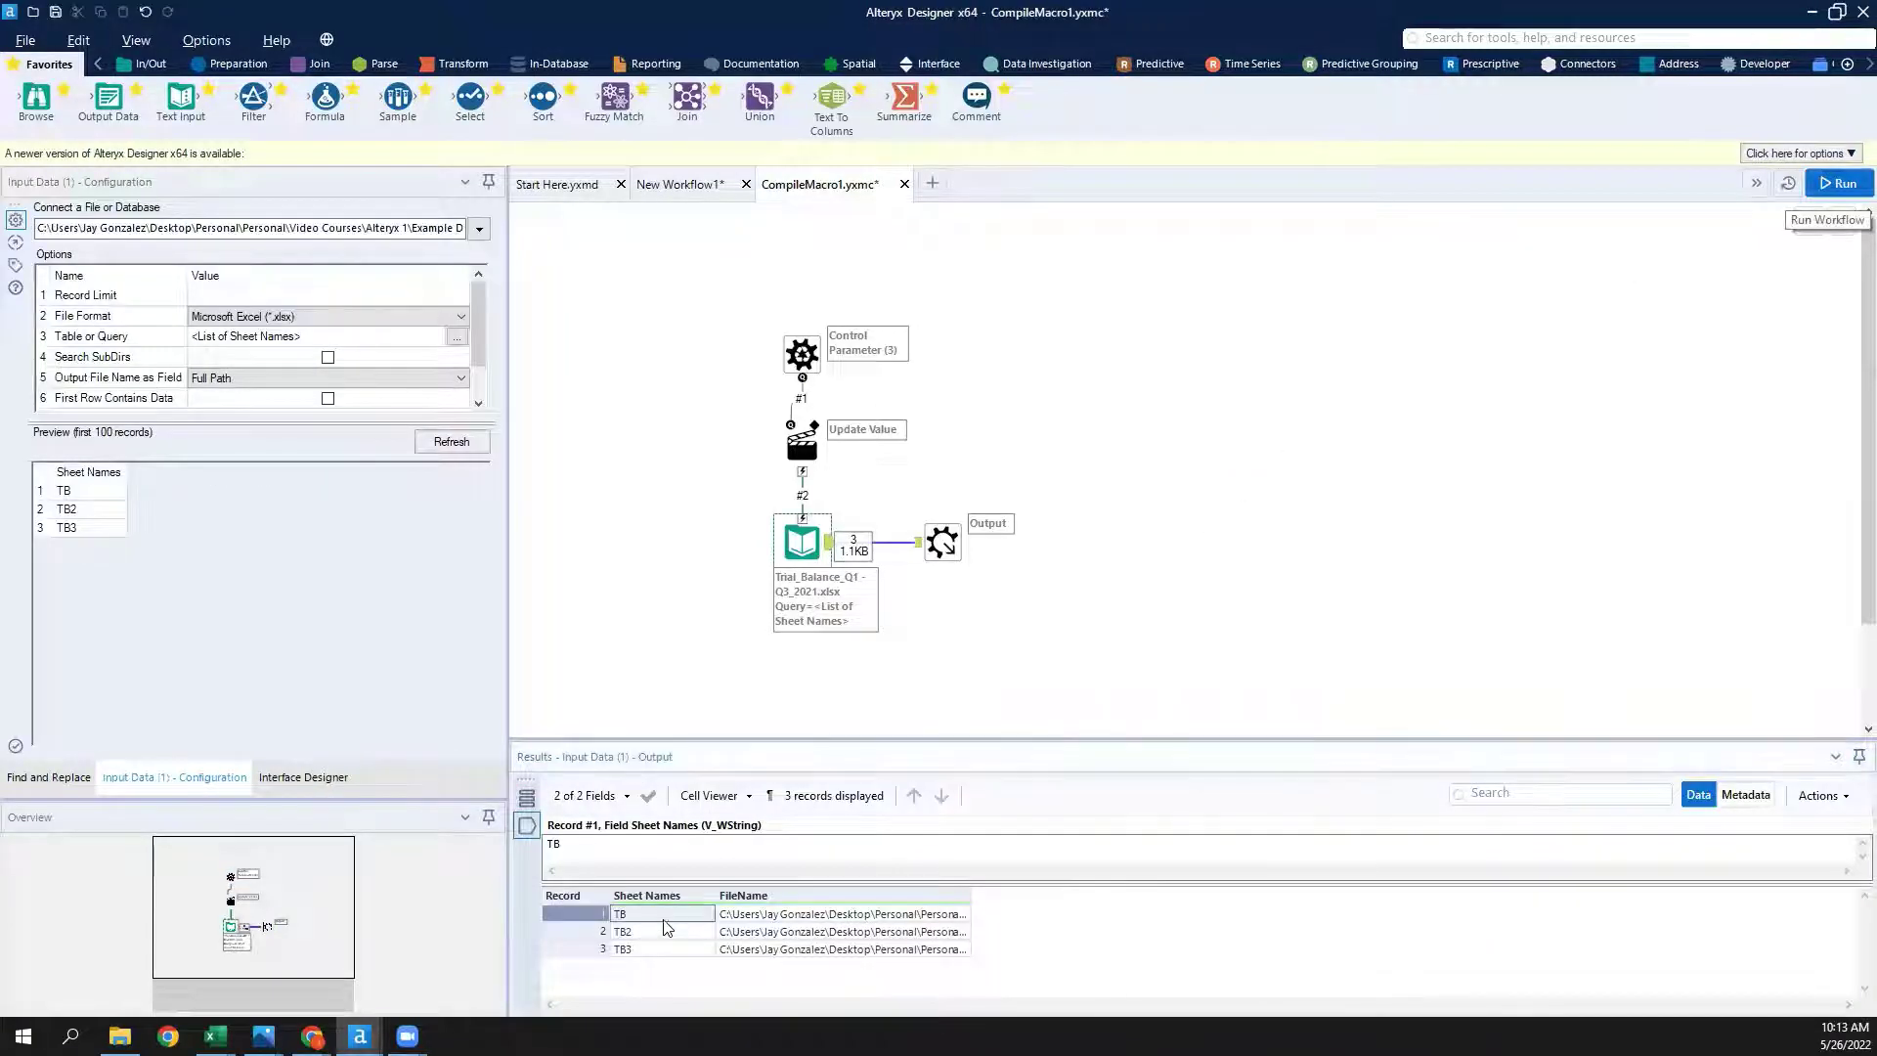
pyautogui.click(780, 918)
pyautogui.click(1455, 851)
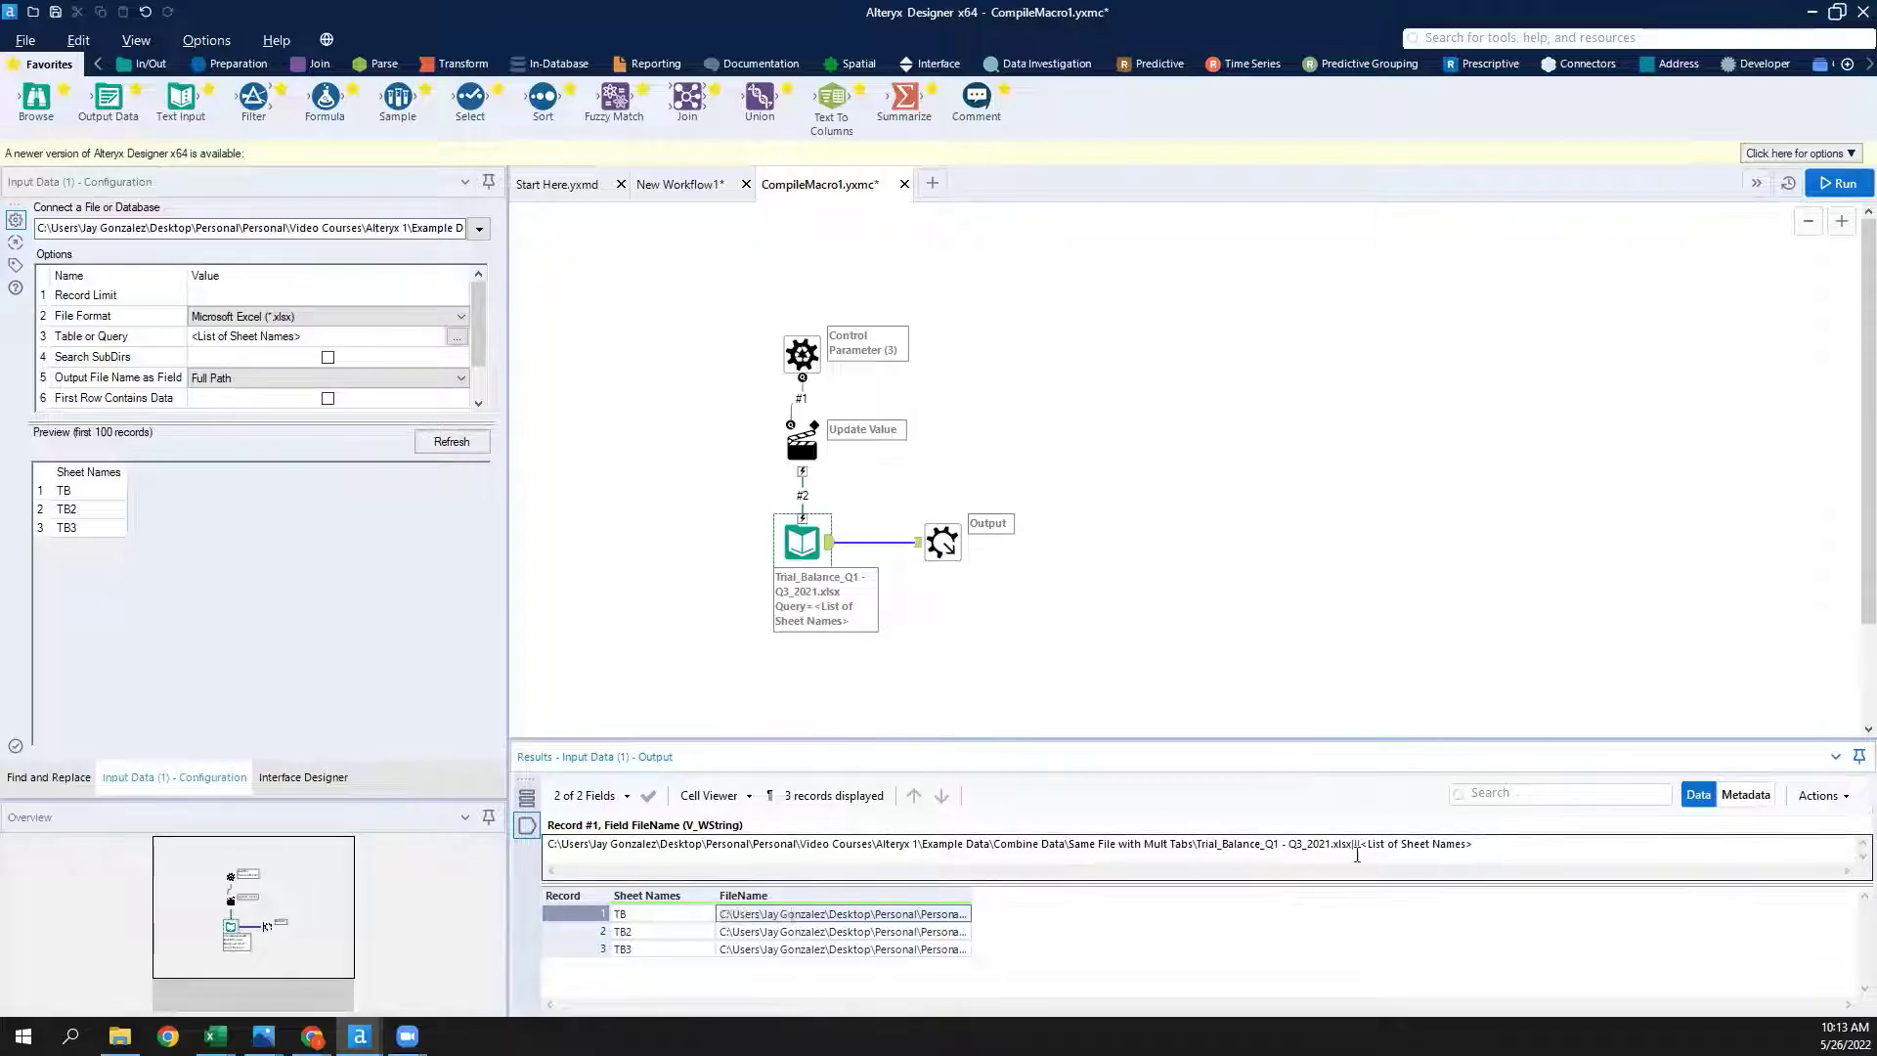
pyautogui.moveTo(1361, 844); pyautogui.dragTo(1521, 847)
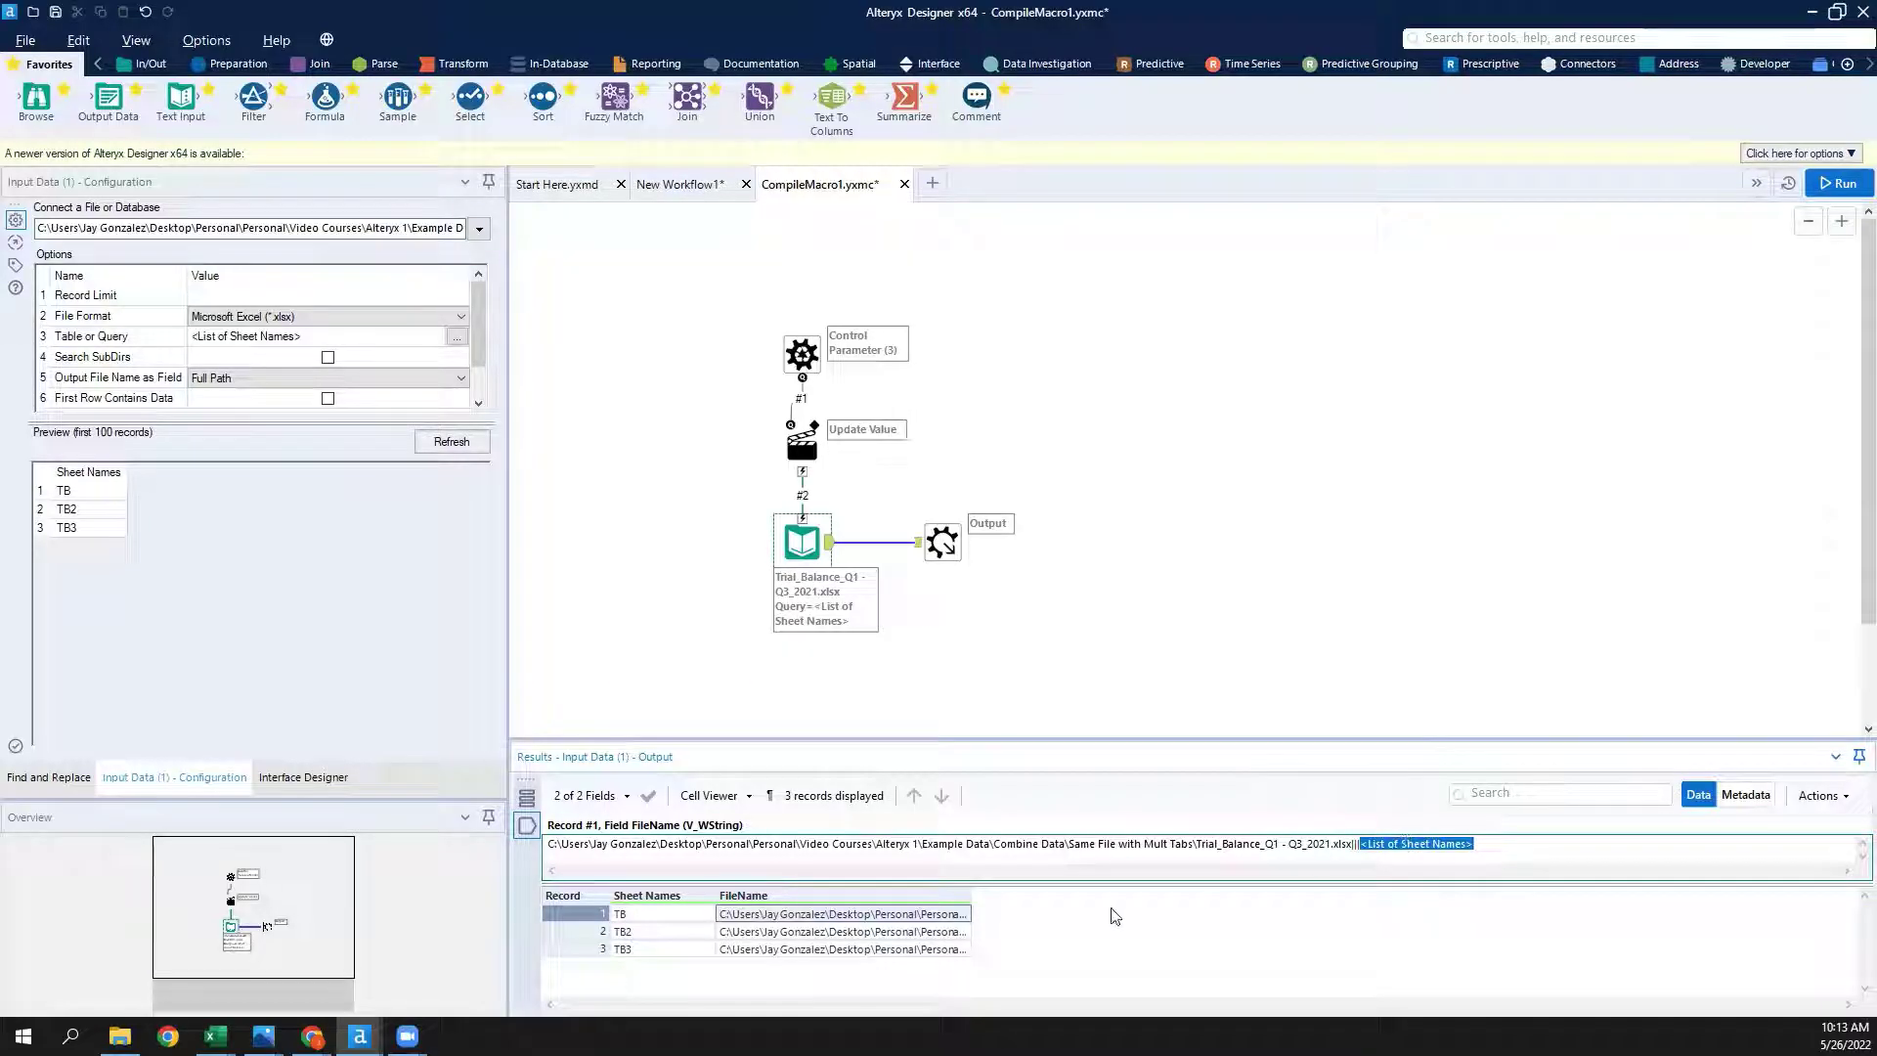
pyautogui.click(676, 916)
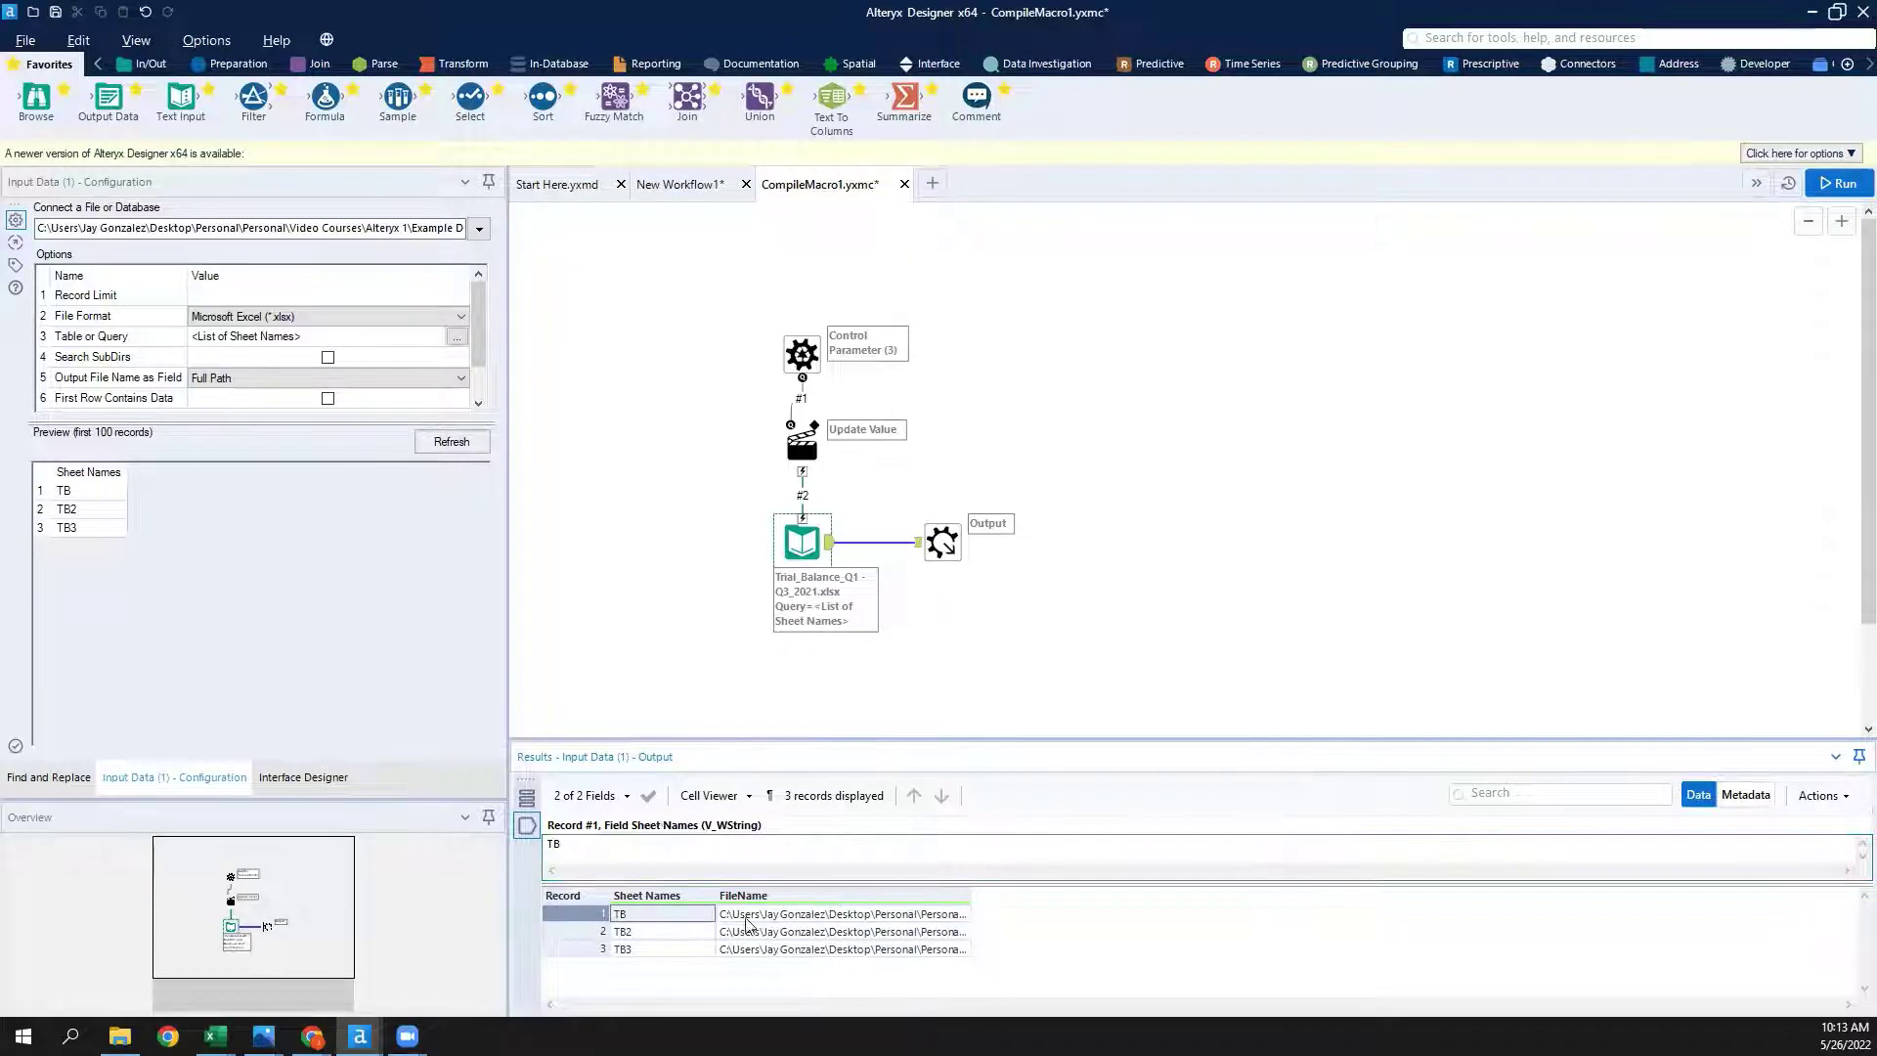
pyautogui.click(749, 920)
pyautogui.click(682, 917)
pyautogui.click(792, 920)
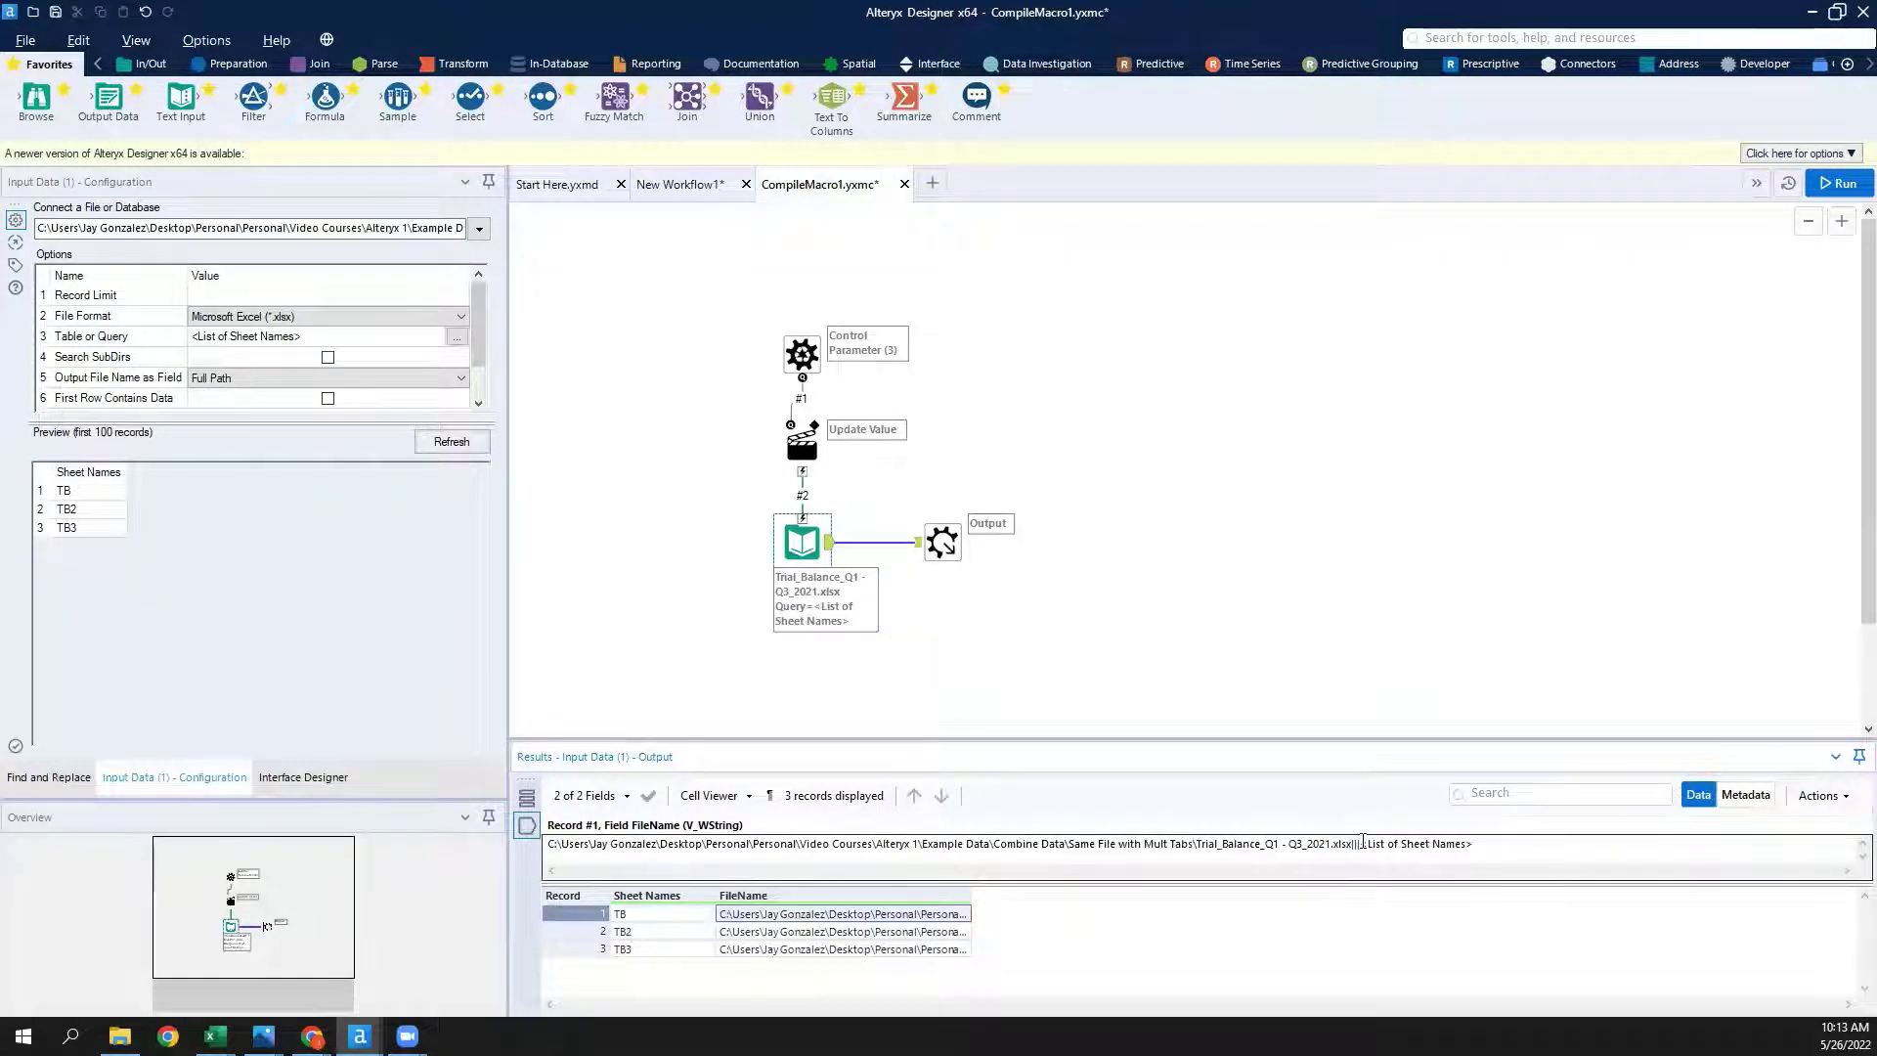
pyautogui.moveTo(1363, 843); pyautogui.dragTo(1477, 844)
pyautogui.click(654, 923)
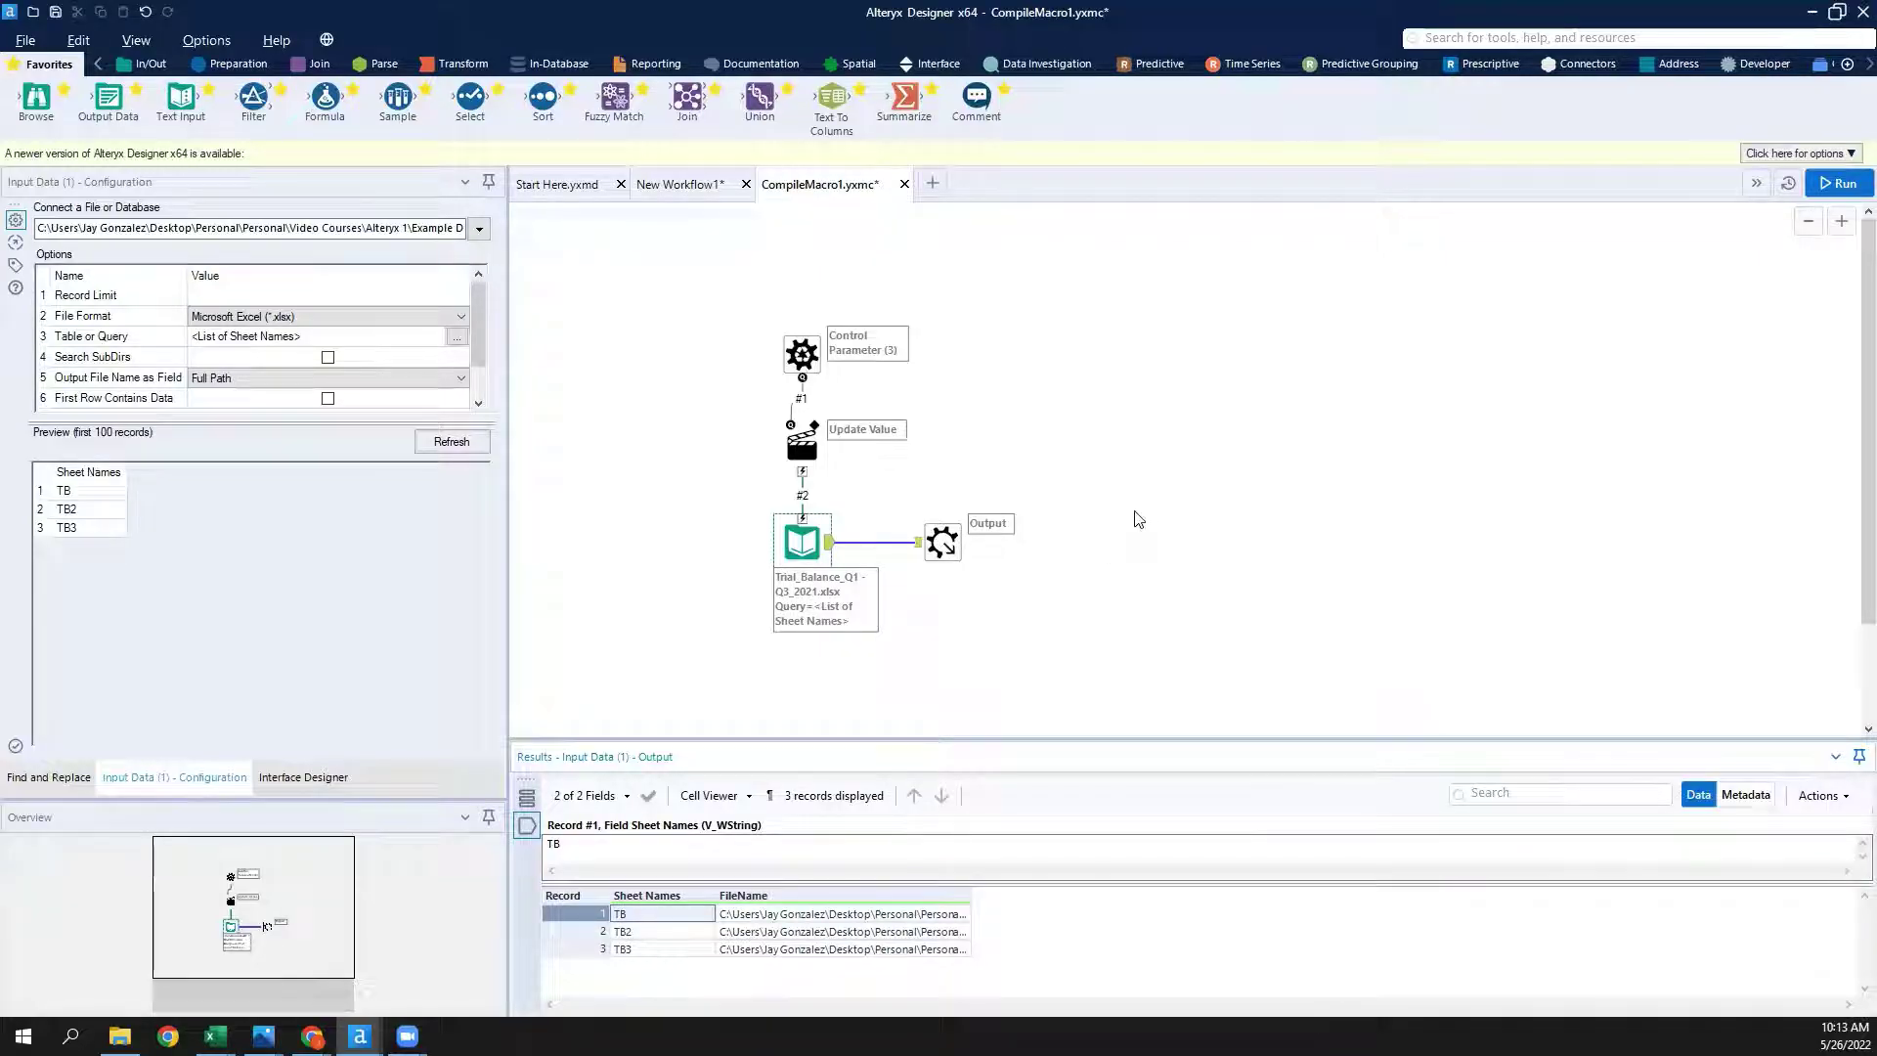
# Save CompileMacro1, accept its refresh in New Workflow1, and run that workflow.
pyautogui.click(689, 185)
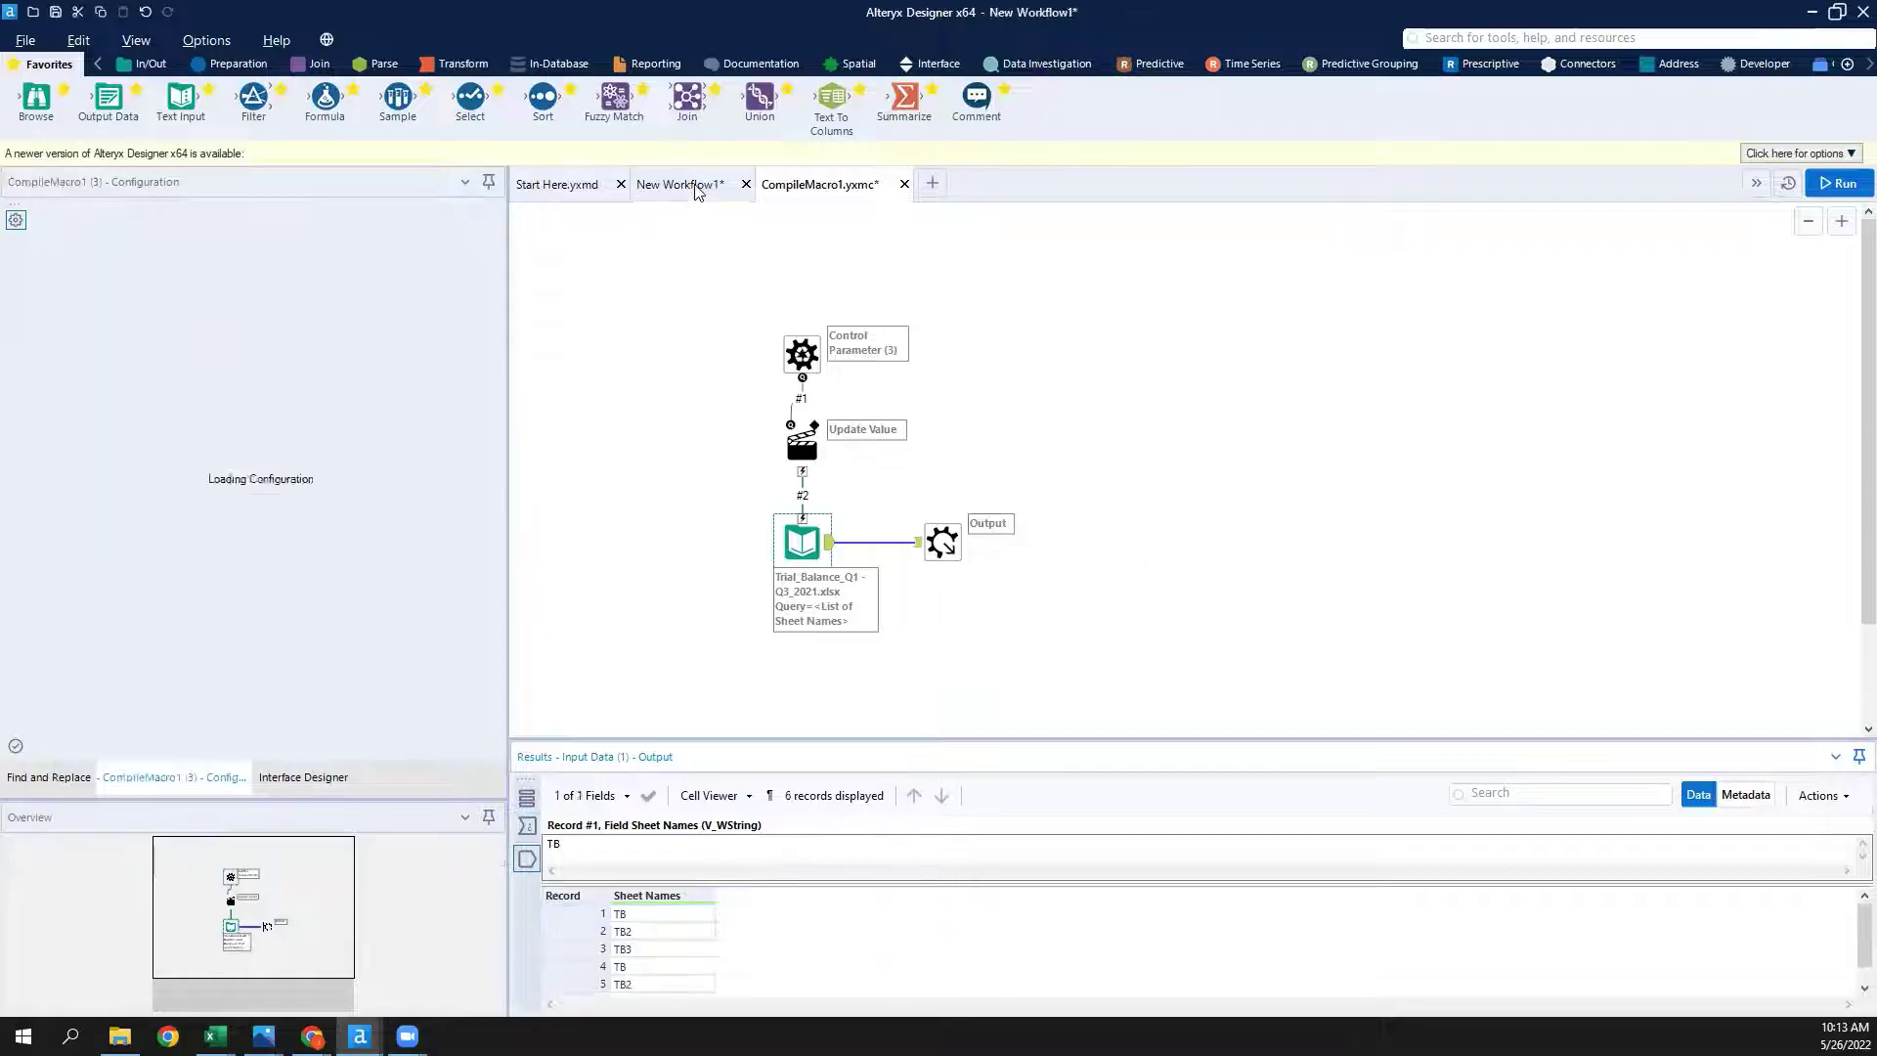
pyautogui.click(851, 188)
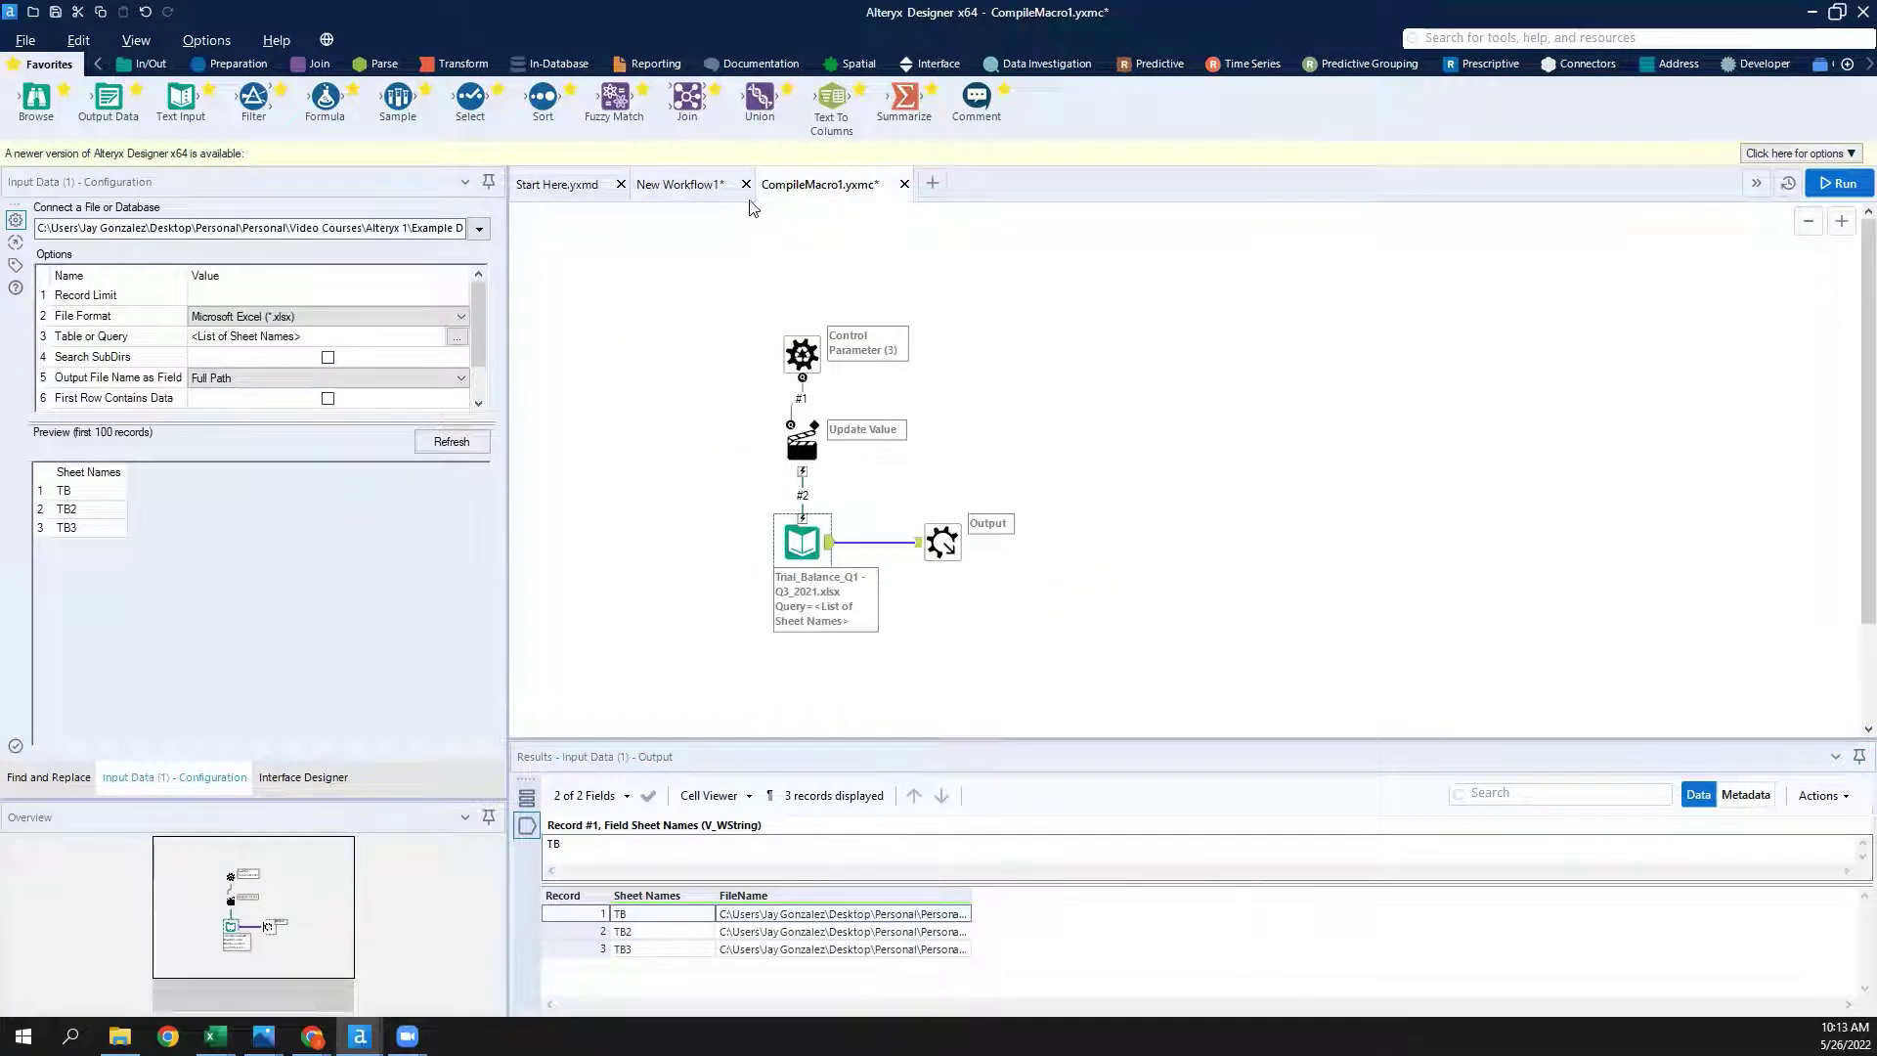
pyautogui.click(1838, 185)
pyautogui.hotkey('ctrl', 's')
pyautogui.click(684, 186)
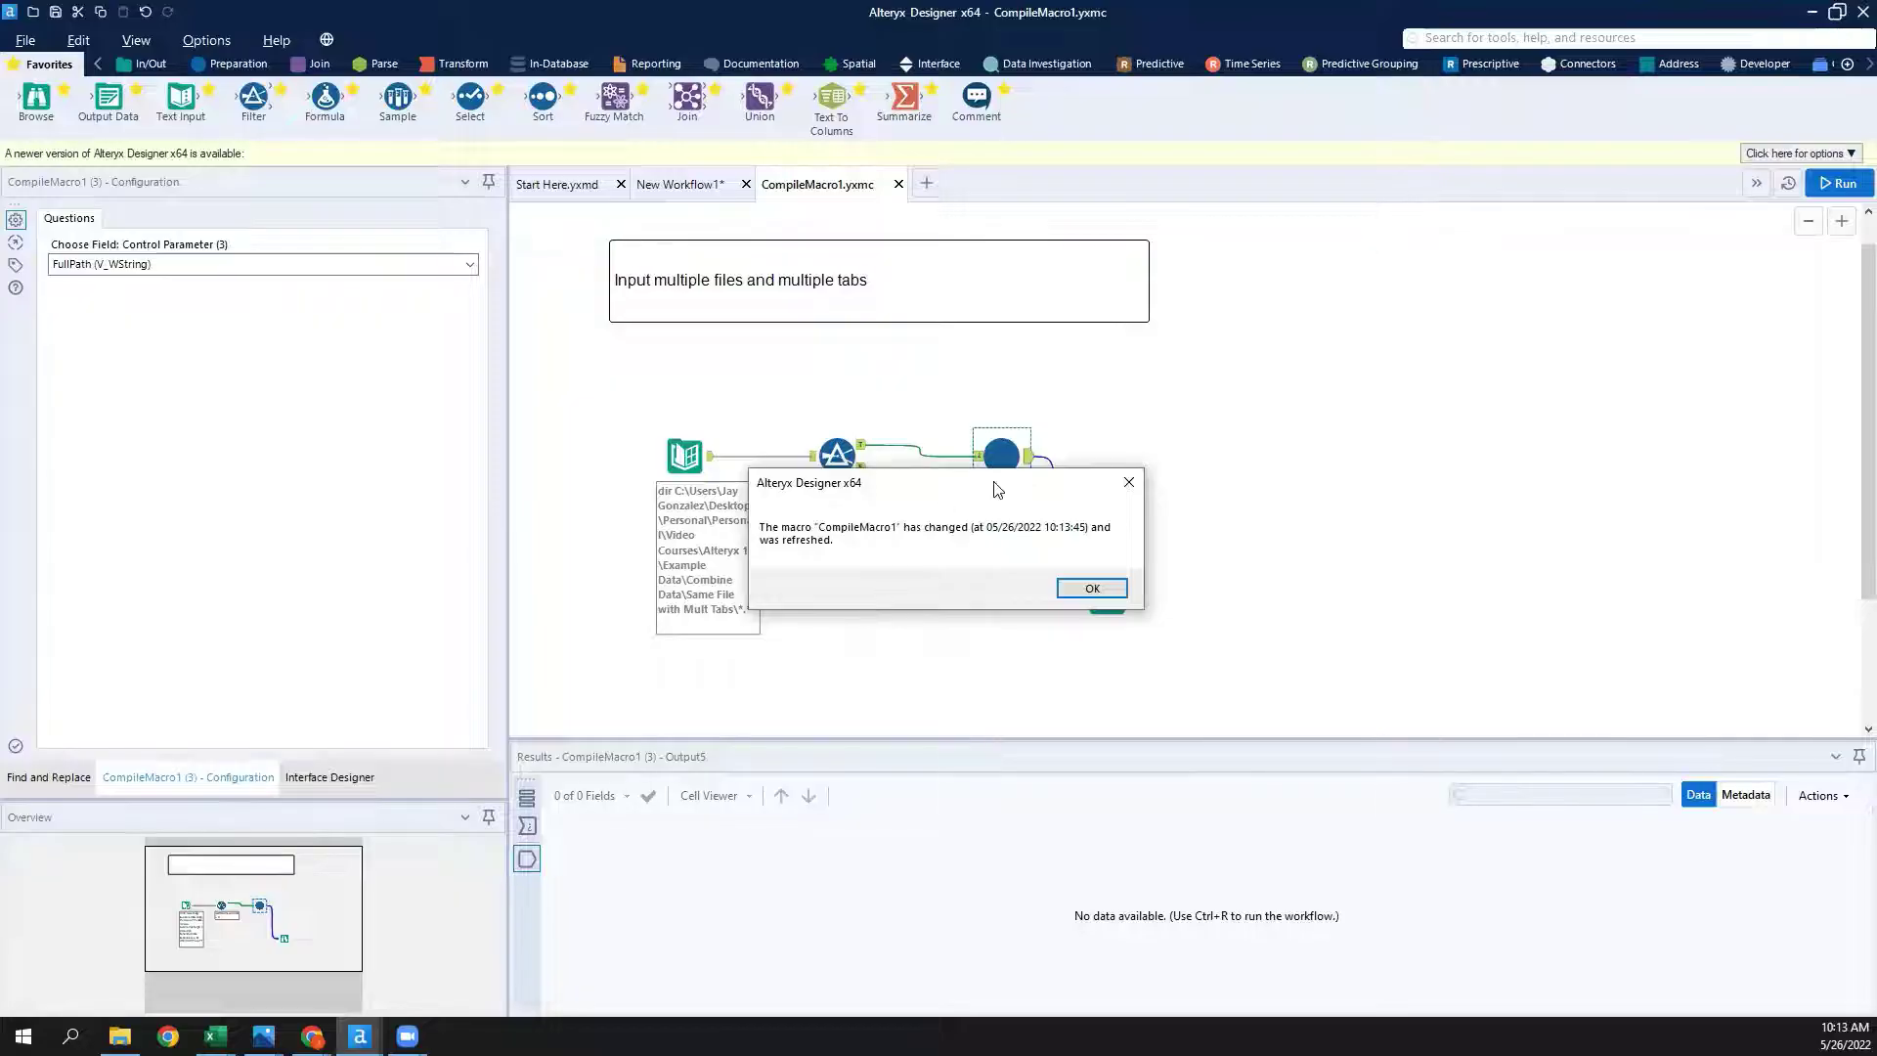
pyautogui.moveTo(993, 481); pyautogui.dragTo(1064, 544)
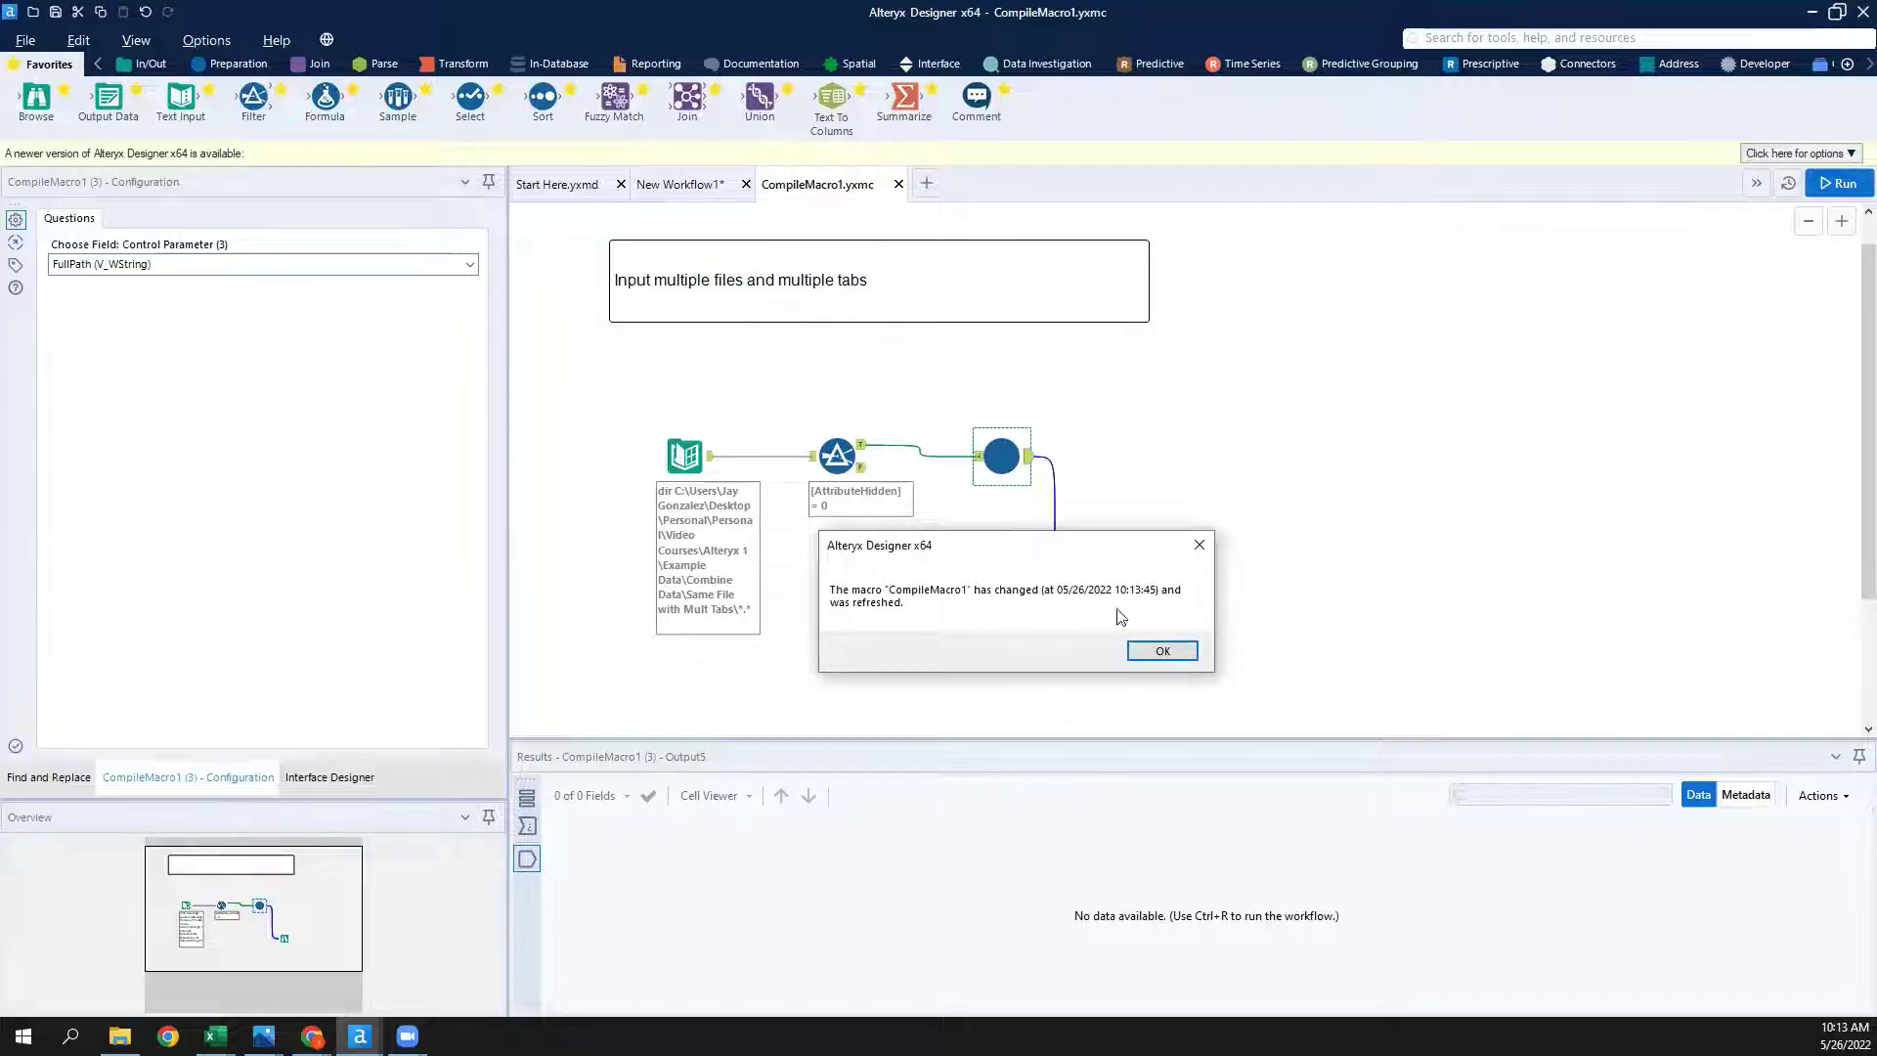
pyautogui.click(1162, 652)
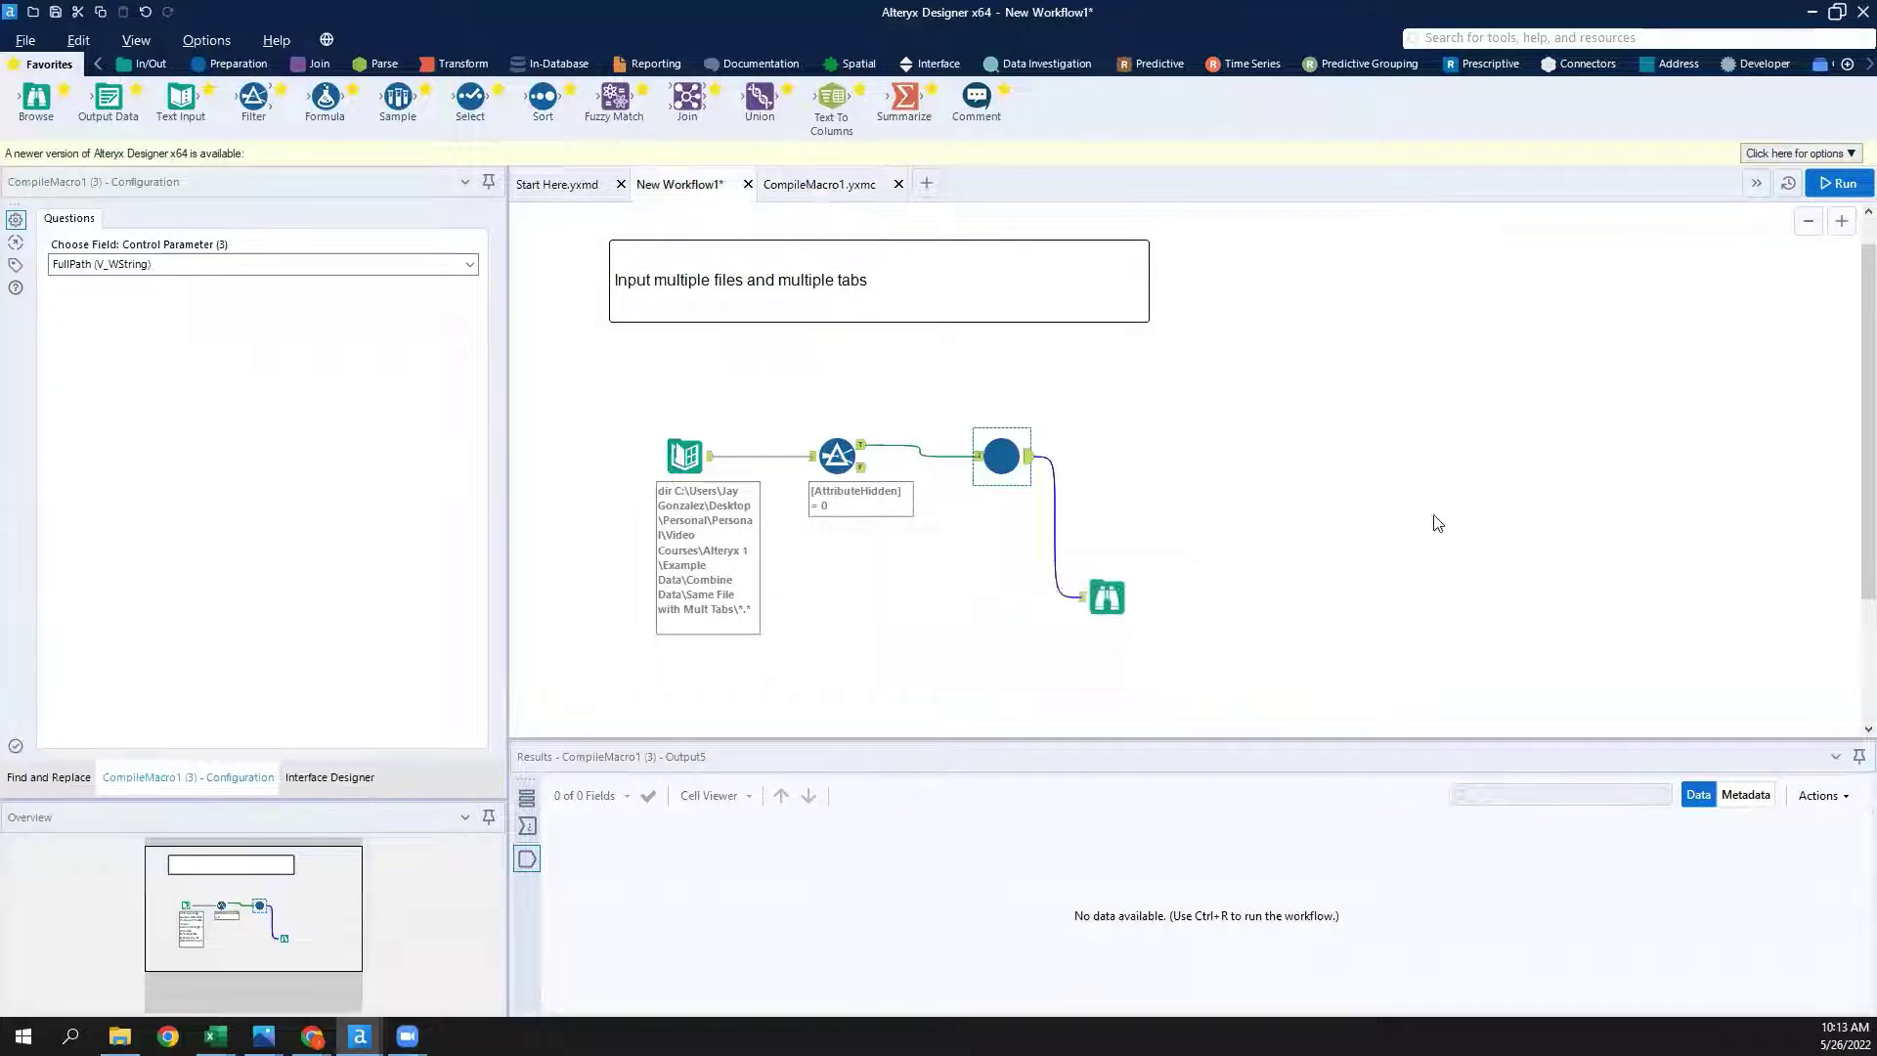
pyautogui.click(1842, 185)
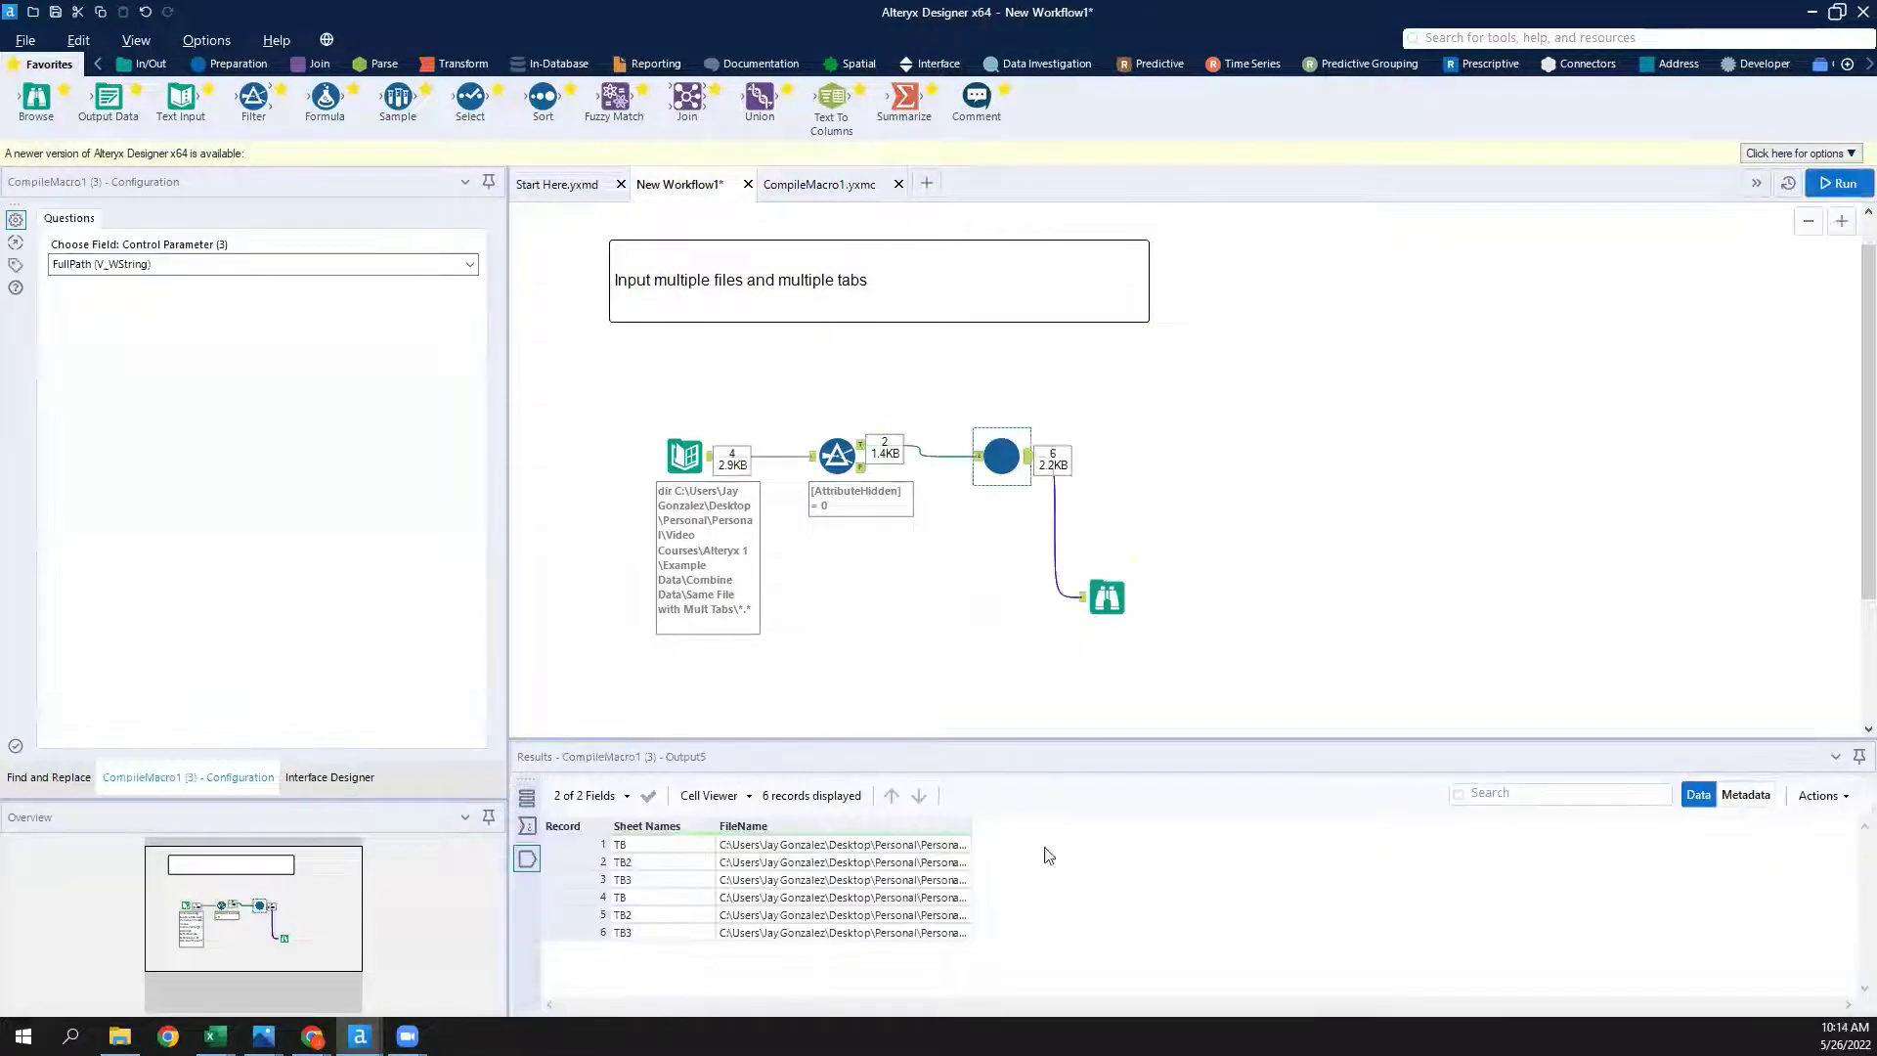
# Widen the FileName column in the macro's results and examine the sheet name and file path of each record.
pyautogui.moveTo(970, 828); pyautogui.dragTo(1675, 832)
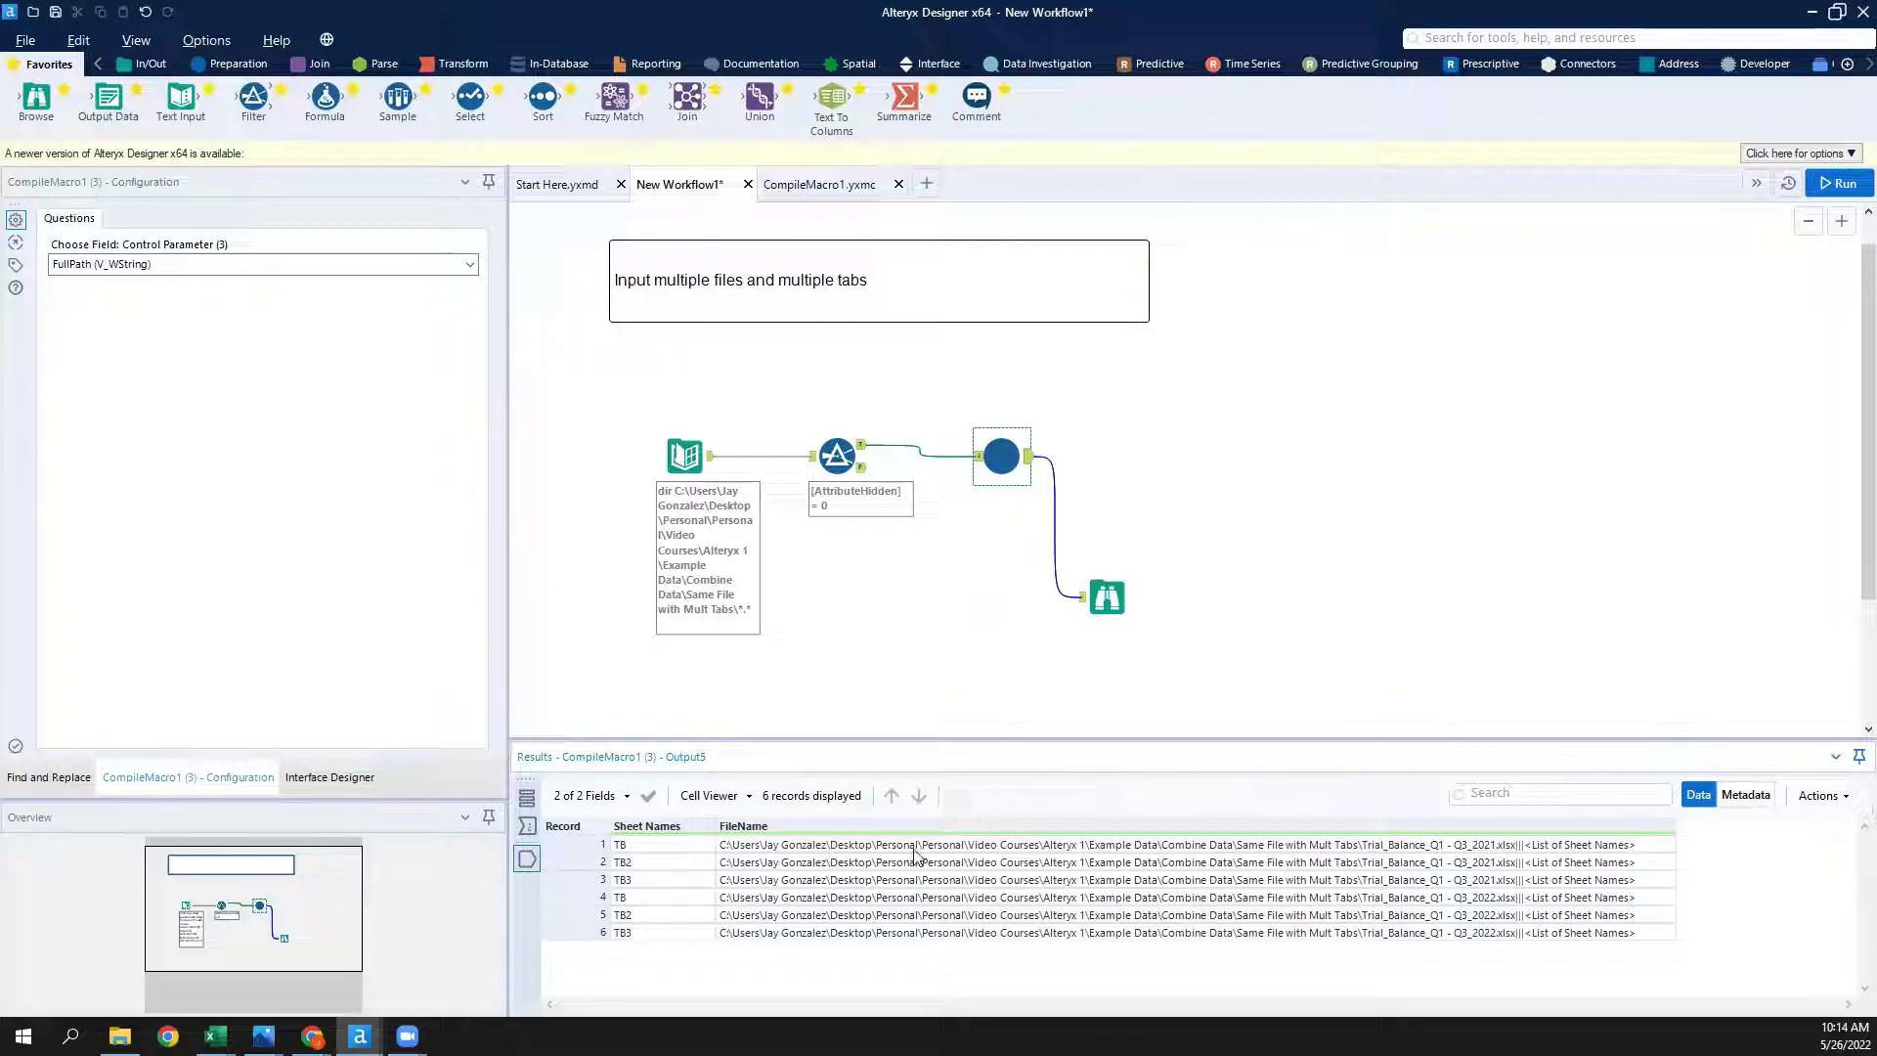
pyautogui.click(788, 847)
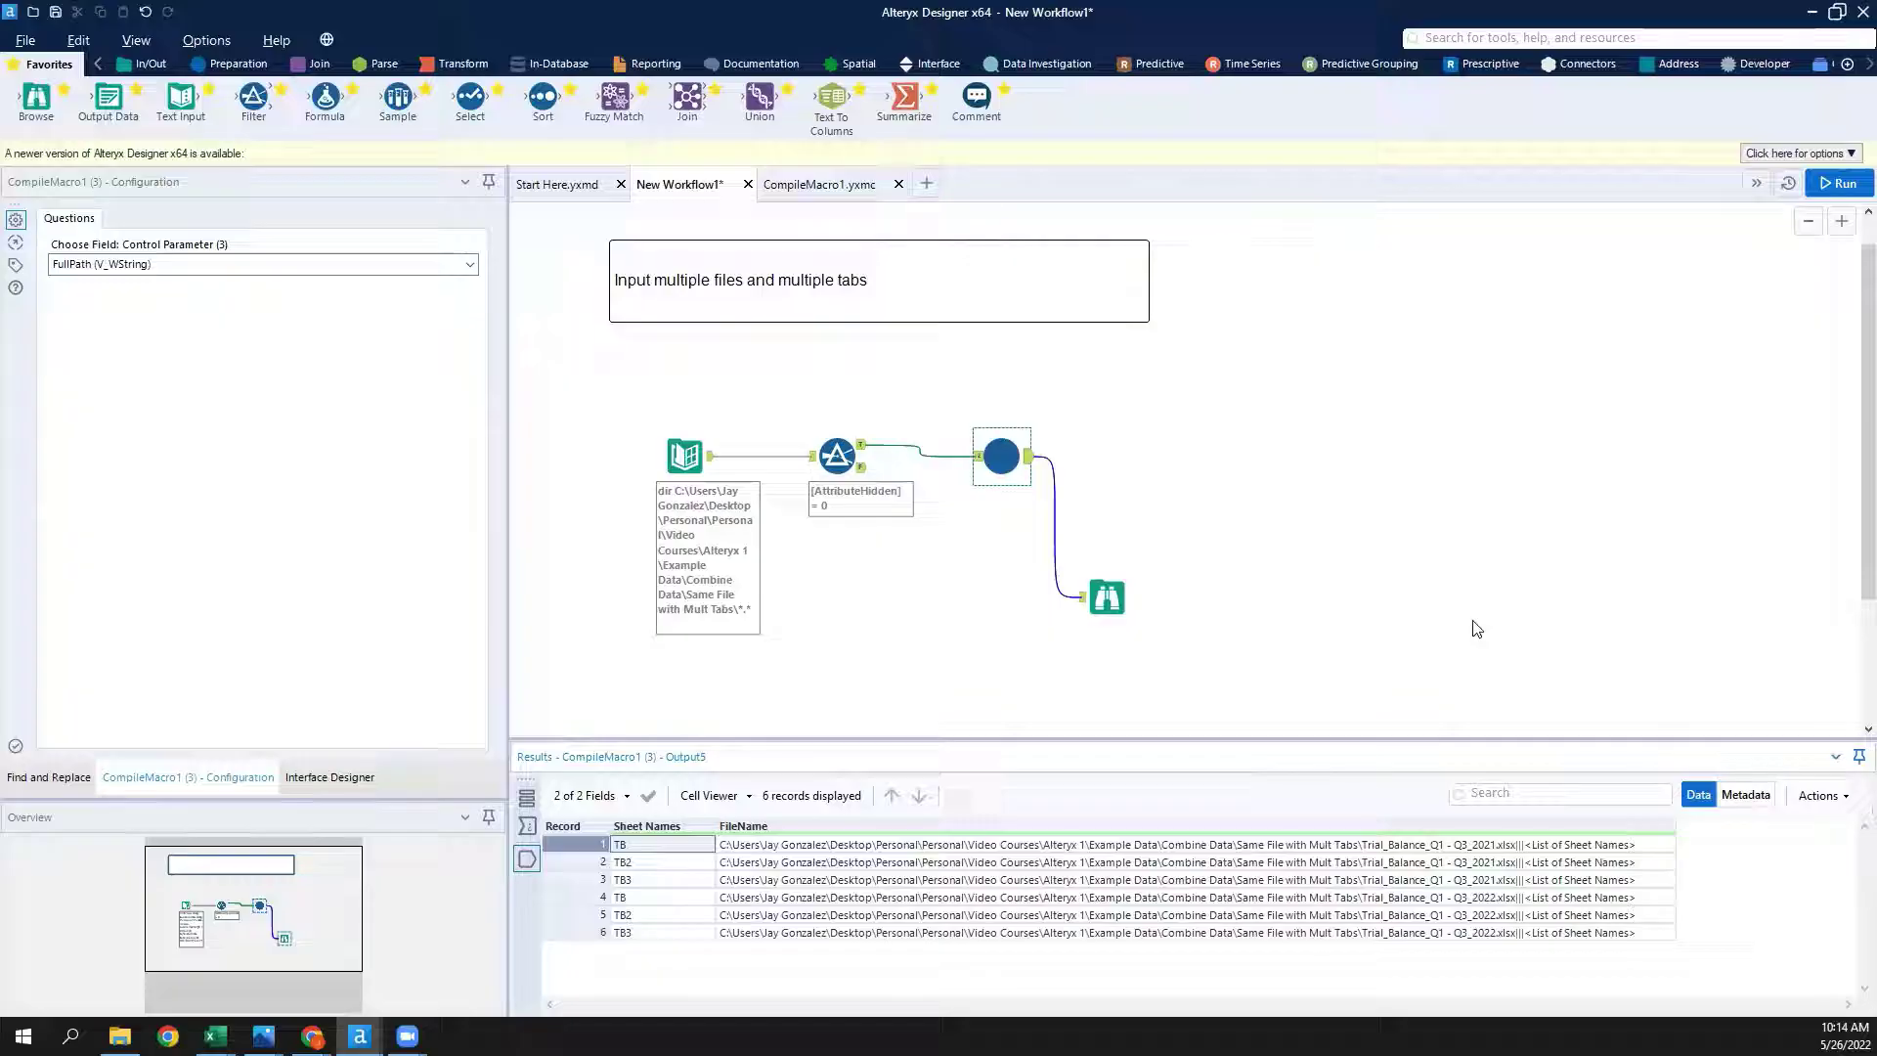
pyautogui.click(645, 866)
pyautogui.click(649, 881)
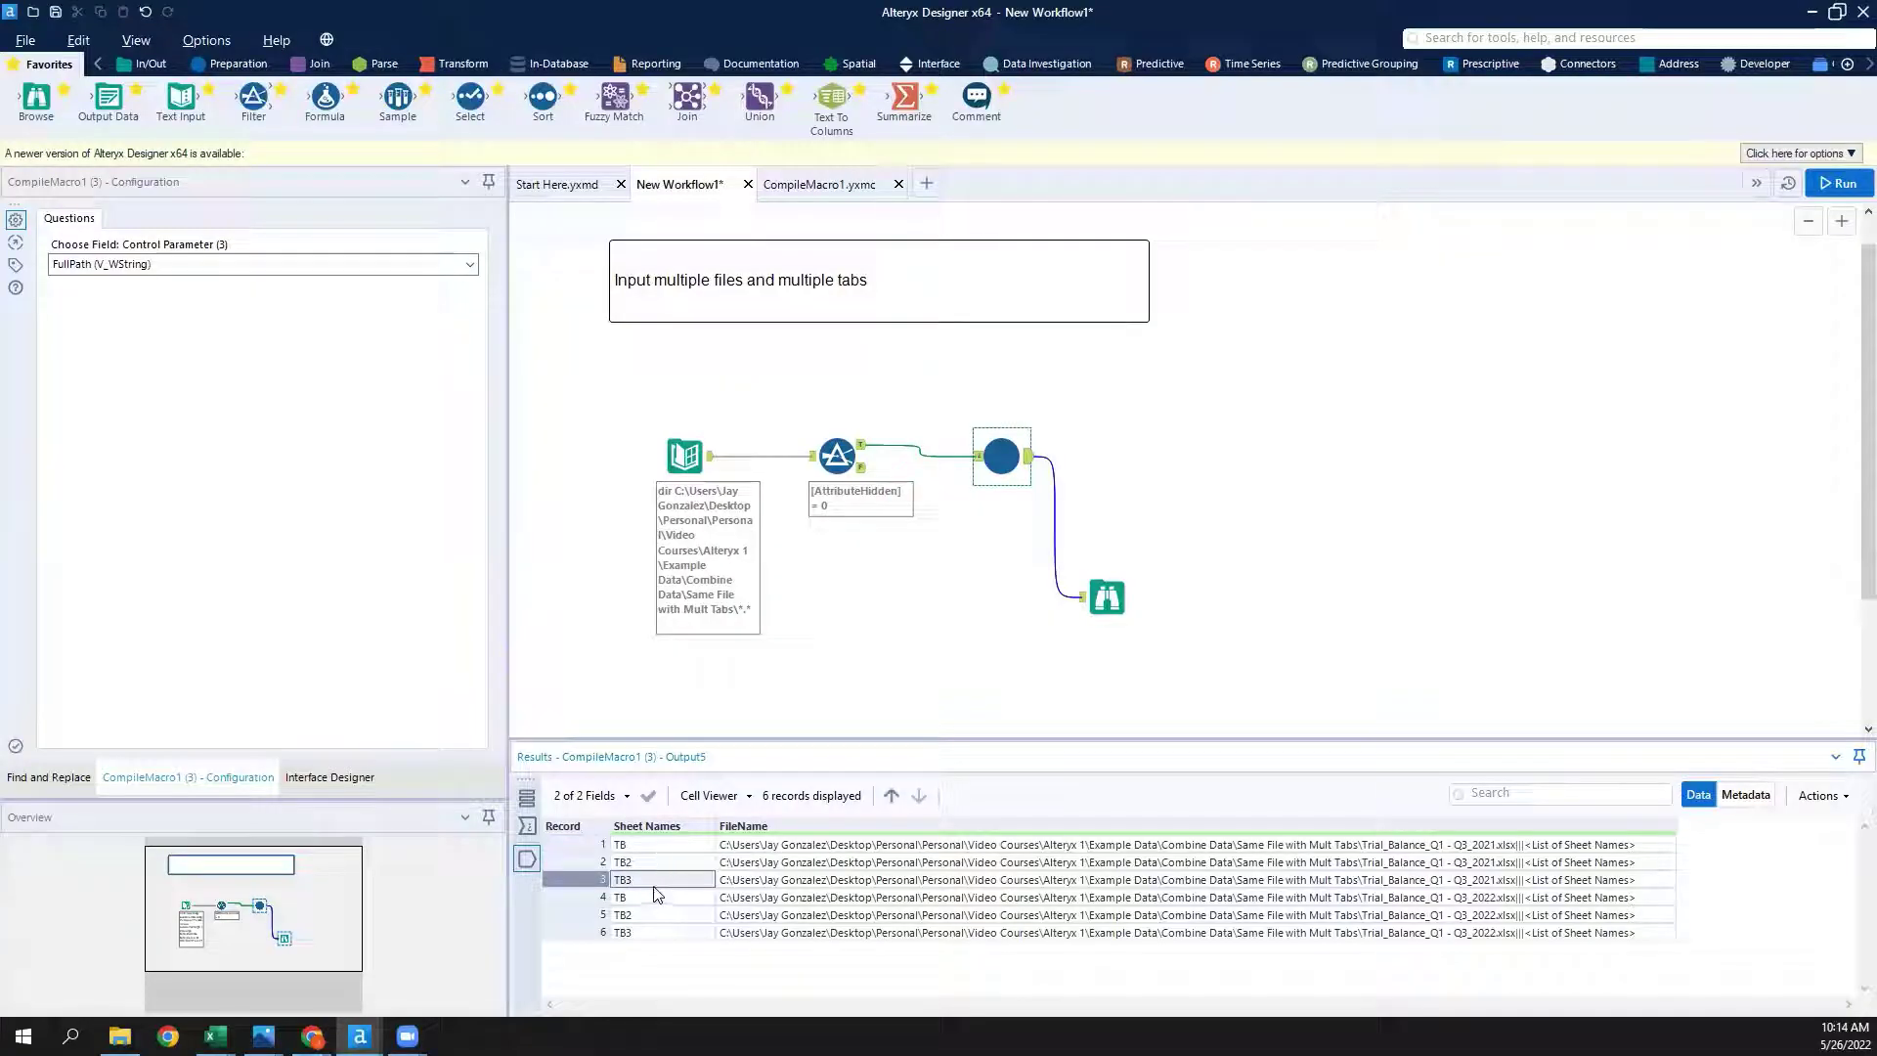
pyautogui.click(653, 899)
pyautogui.click(655, 916)
pyautogui.click(657, 933)
pyautogui.click(834, 934)
pyautogui.moveTo(750, 849); pyautogui.dragTo(587, 934)
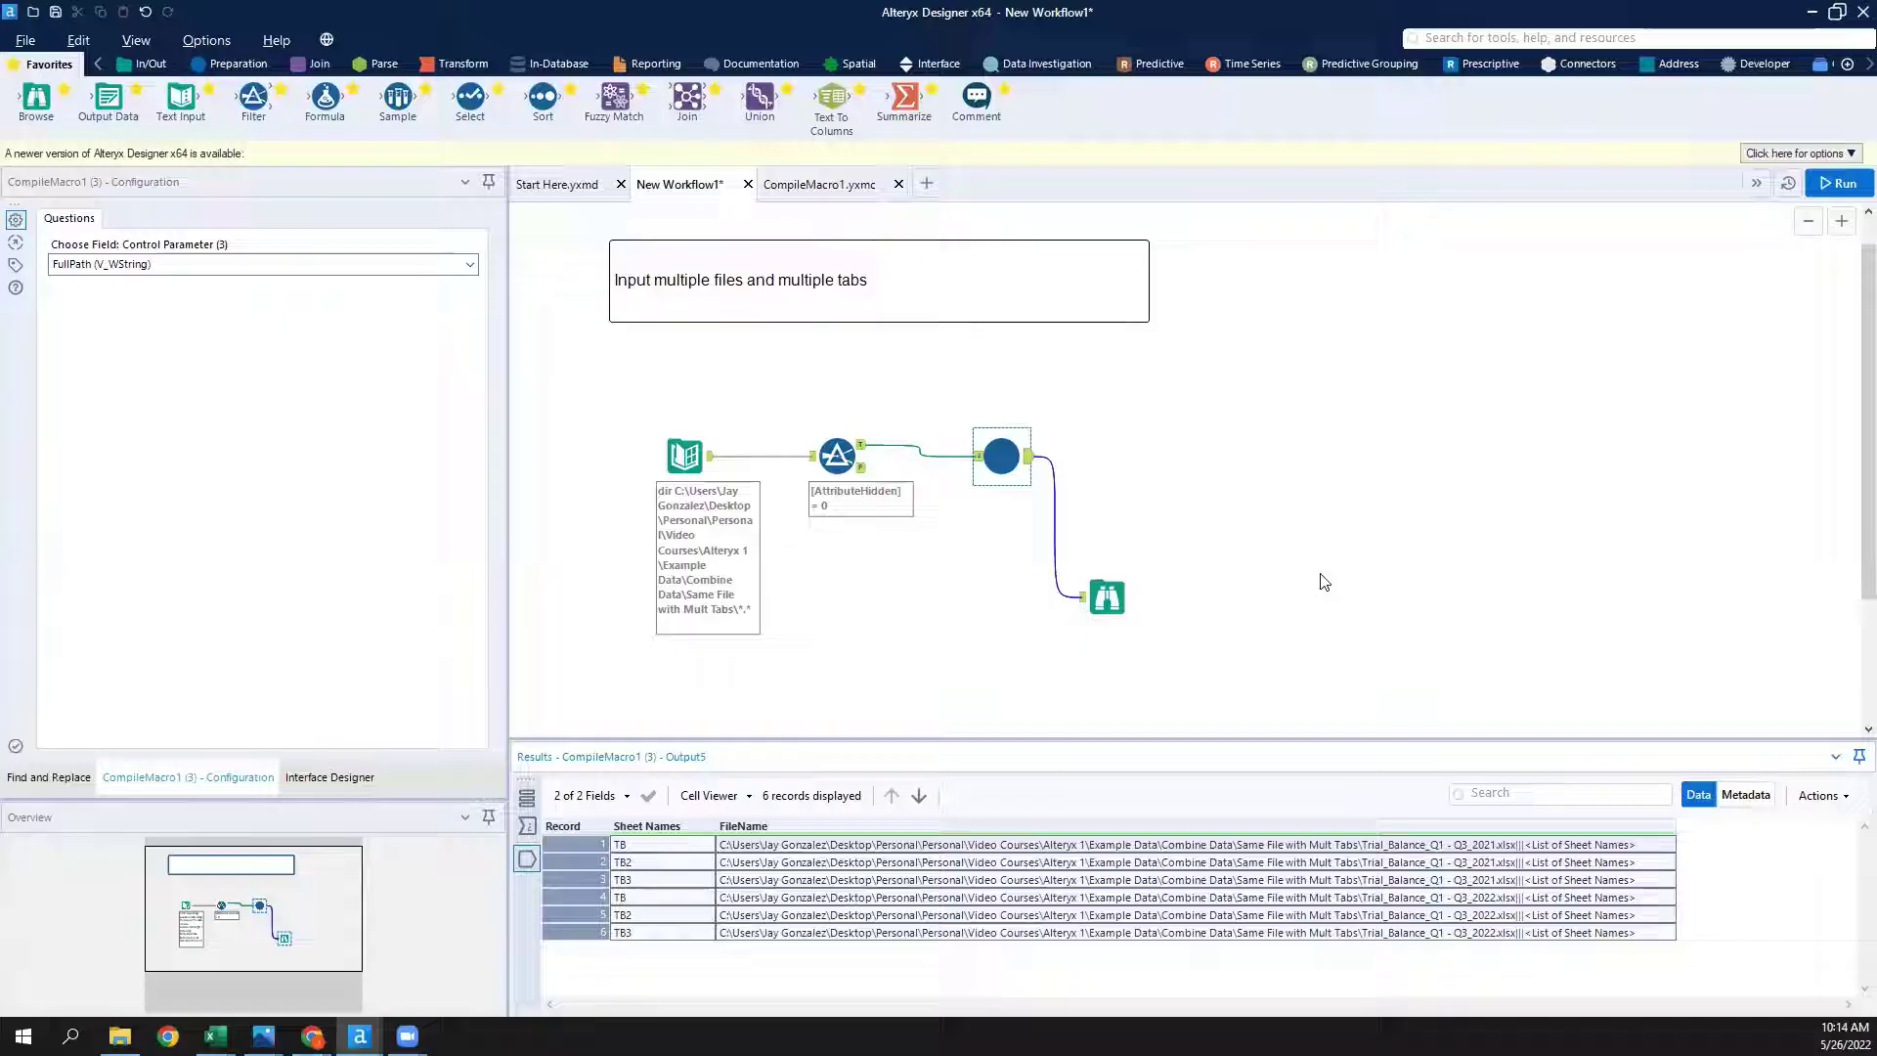
# Add a Formula tool after the macro and set FileName as its output column.
pyautogui.click(1191, 509)
pyautogui.moveTo(325, 101); pyautogui.dragTo(1153, 456)
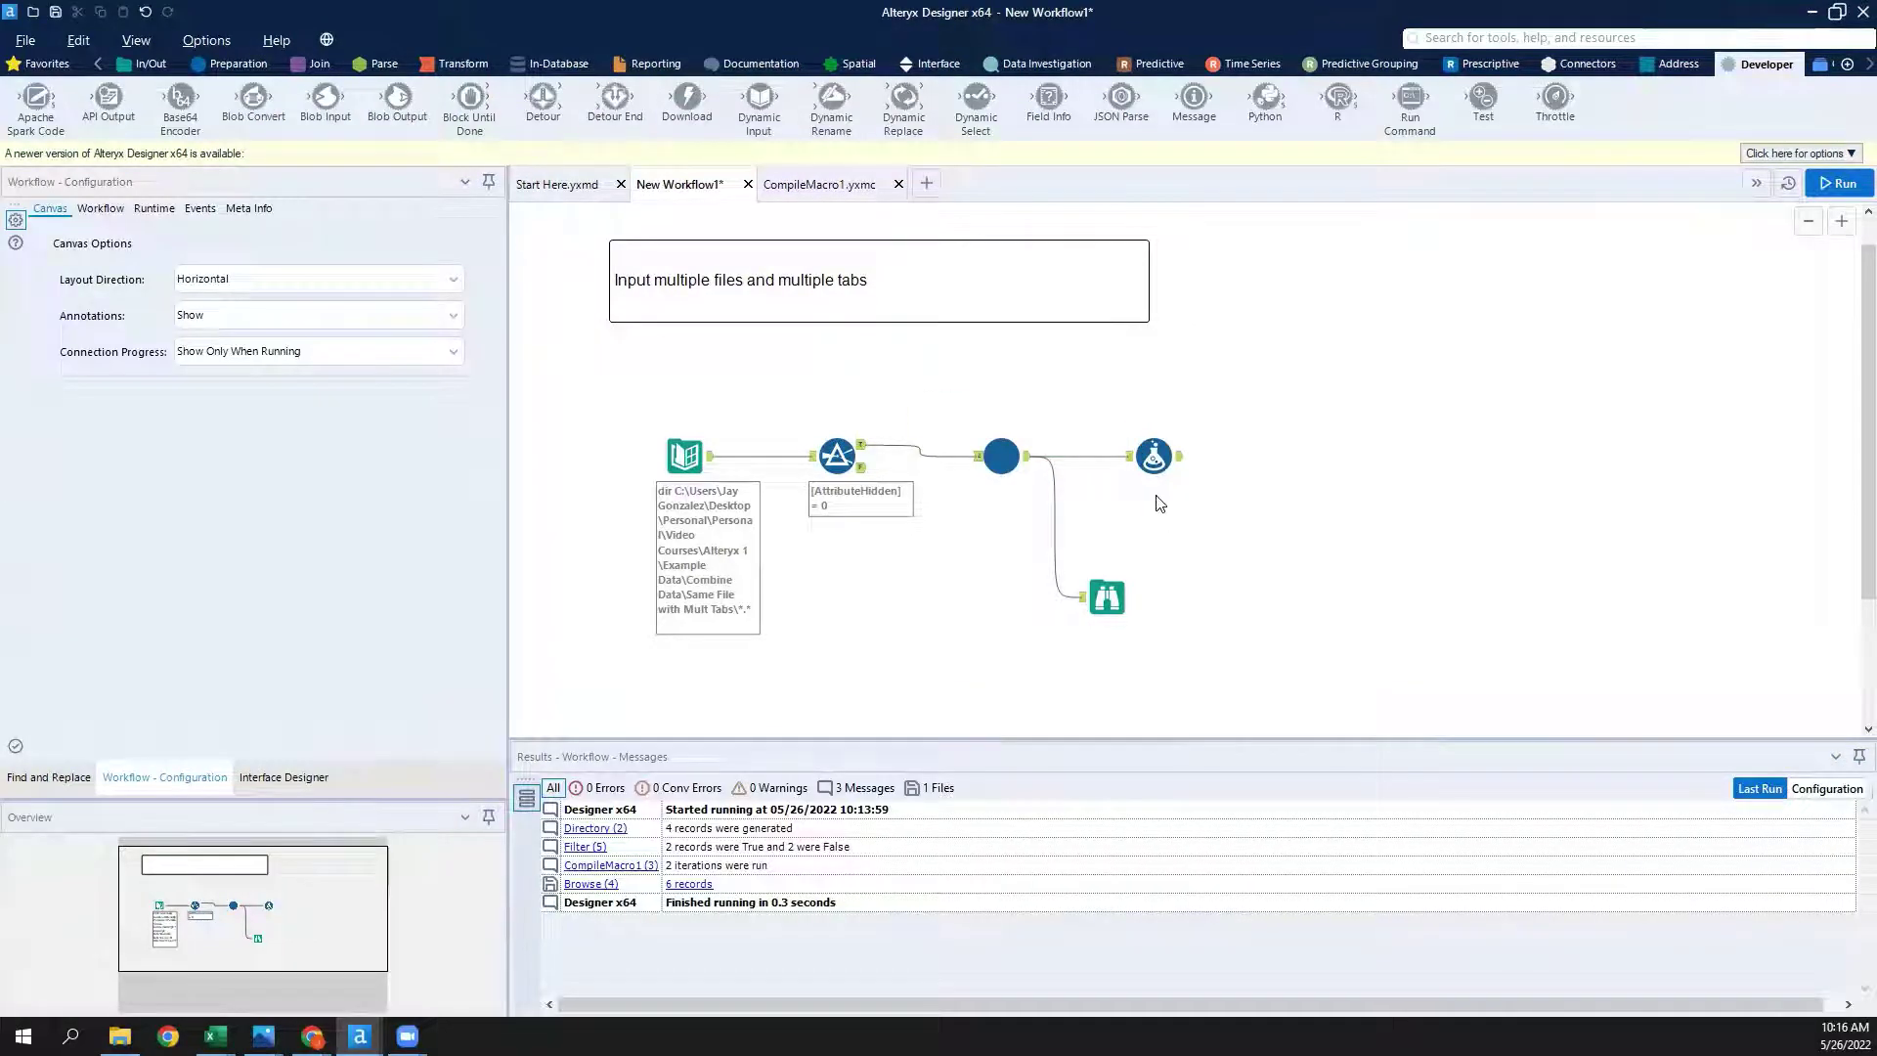
pyautogui.click(1155, 460)
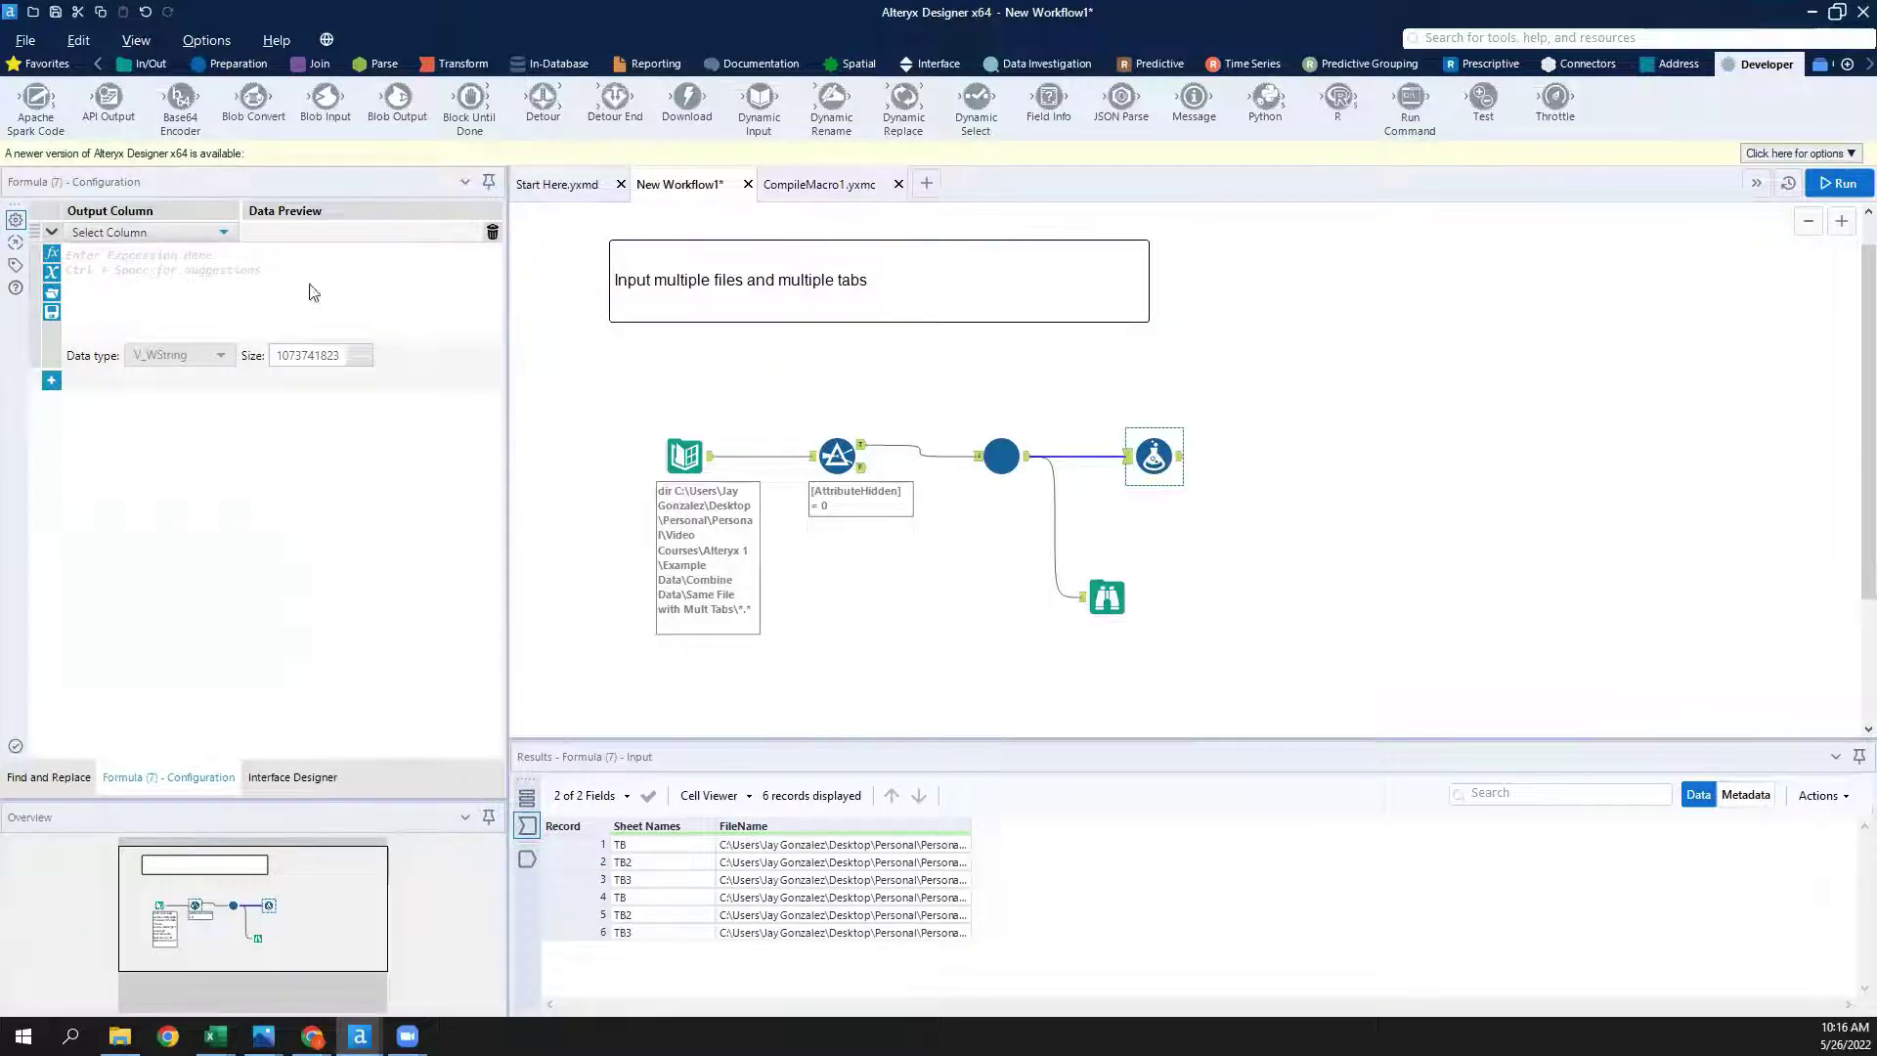
pyautogui.click(218, 234)
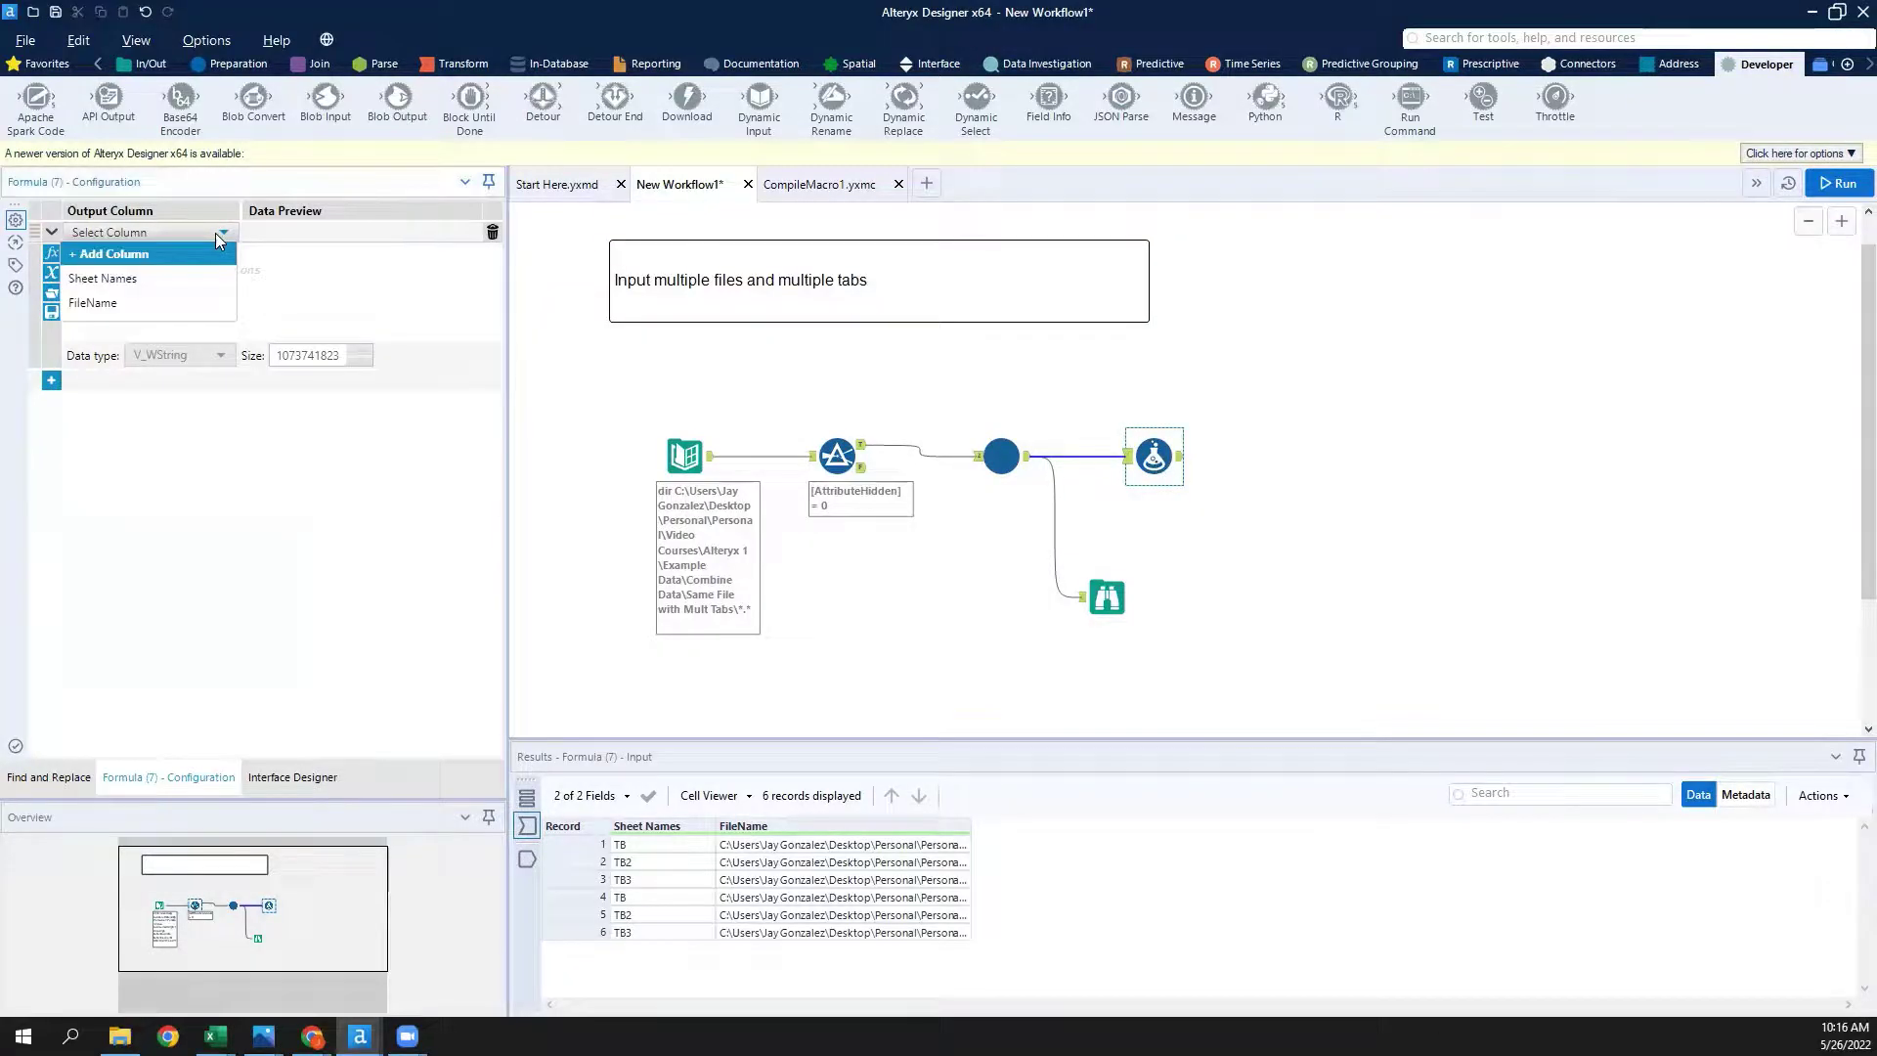
pyautogui.click(945, 847)
pyautogui.moveTo(1361, 847); pyautogui.dragTo(1475, 846)
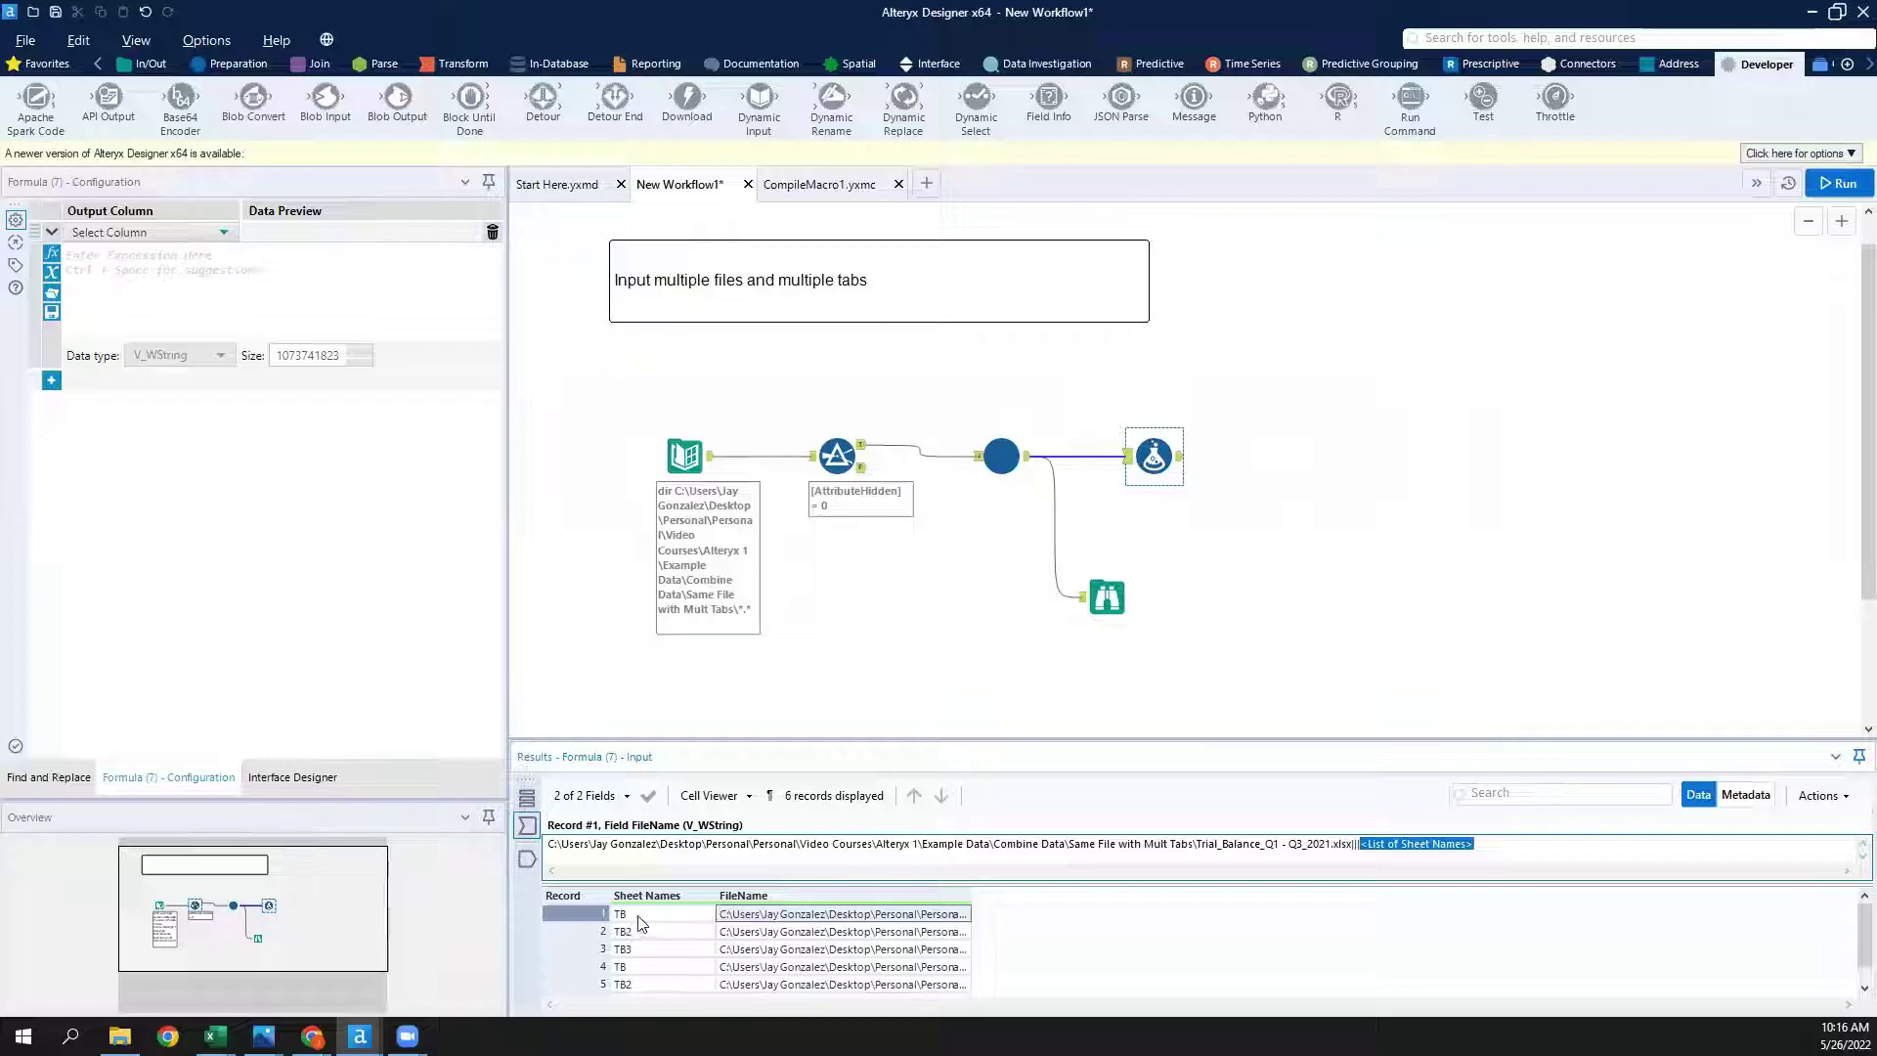
pyautogui.click(262, 285)
pyautogui.click(216, 236)
pyautogui.click(188, 302)
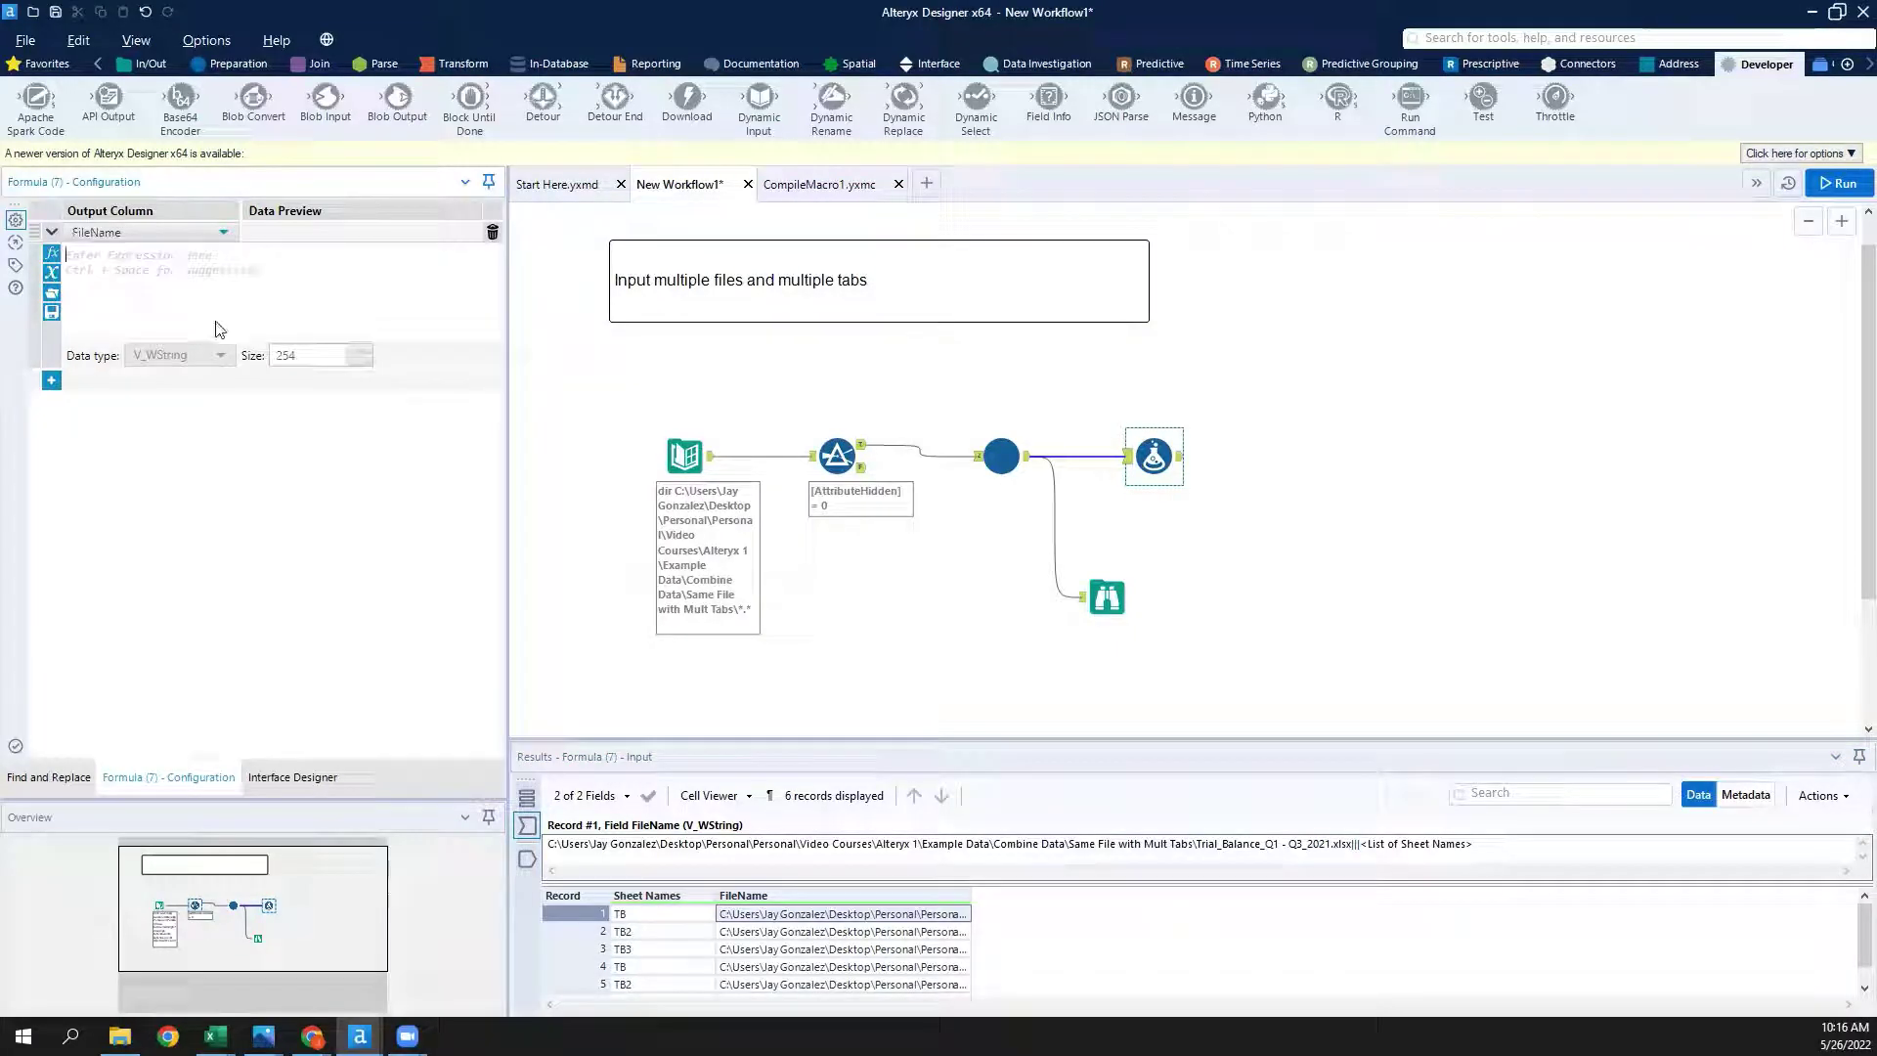
# Insert a Replace function in the FileName expression with "<List of Sheet Names>" as the target text.
pyautogui.write('repl')
pyautogui.press('Return')
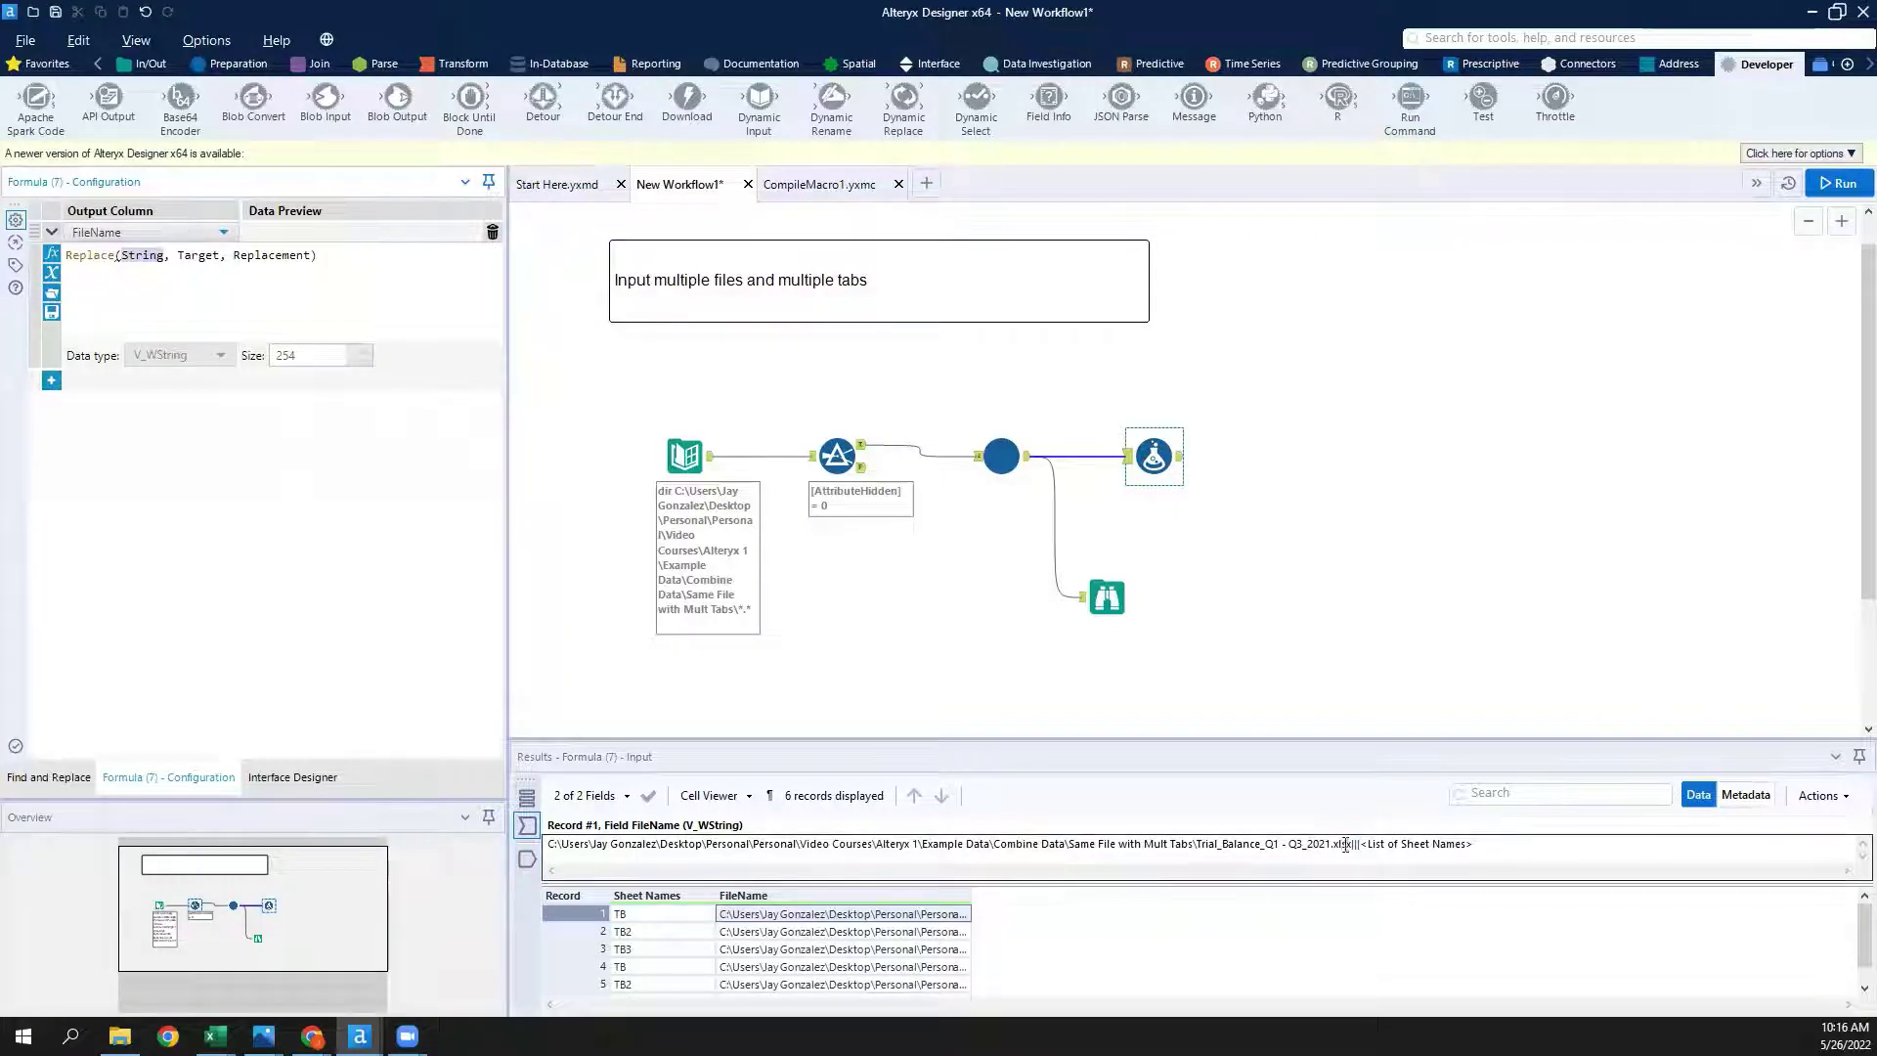
pyautogui.moveTo(1362, 843); pyautogui.dragTo(1510, 848)
pyautogui.hotkey('ctrl', 'c')
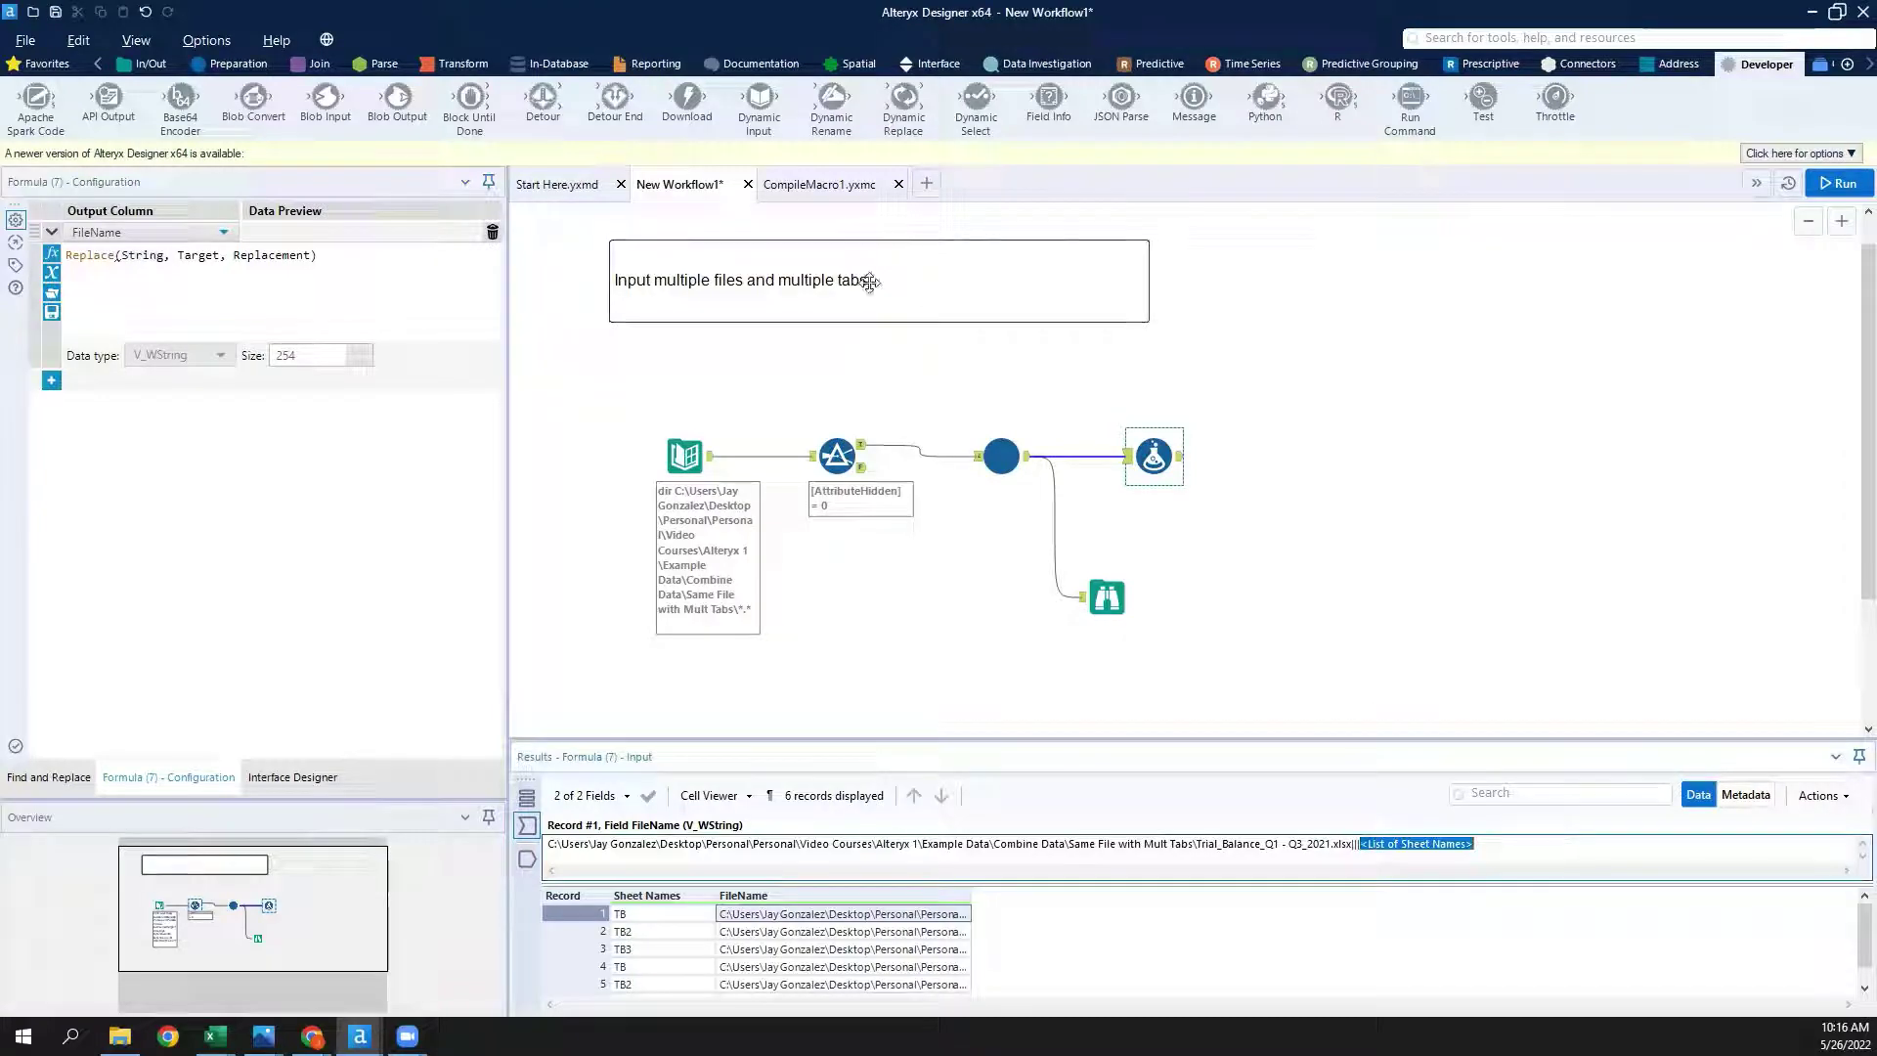
pyautogui.doubleClick(198, 257)
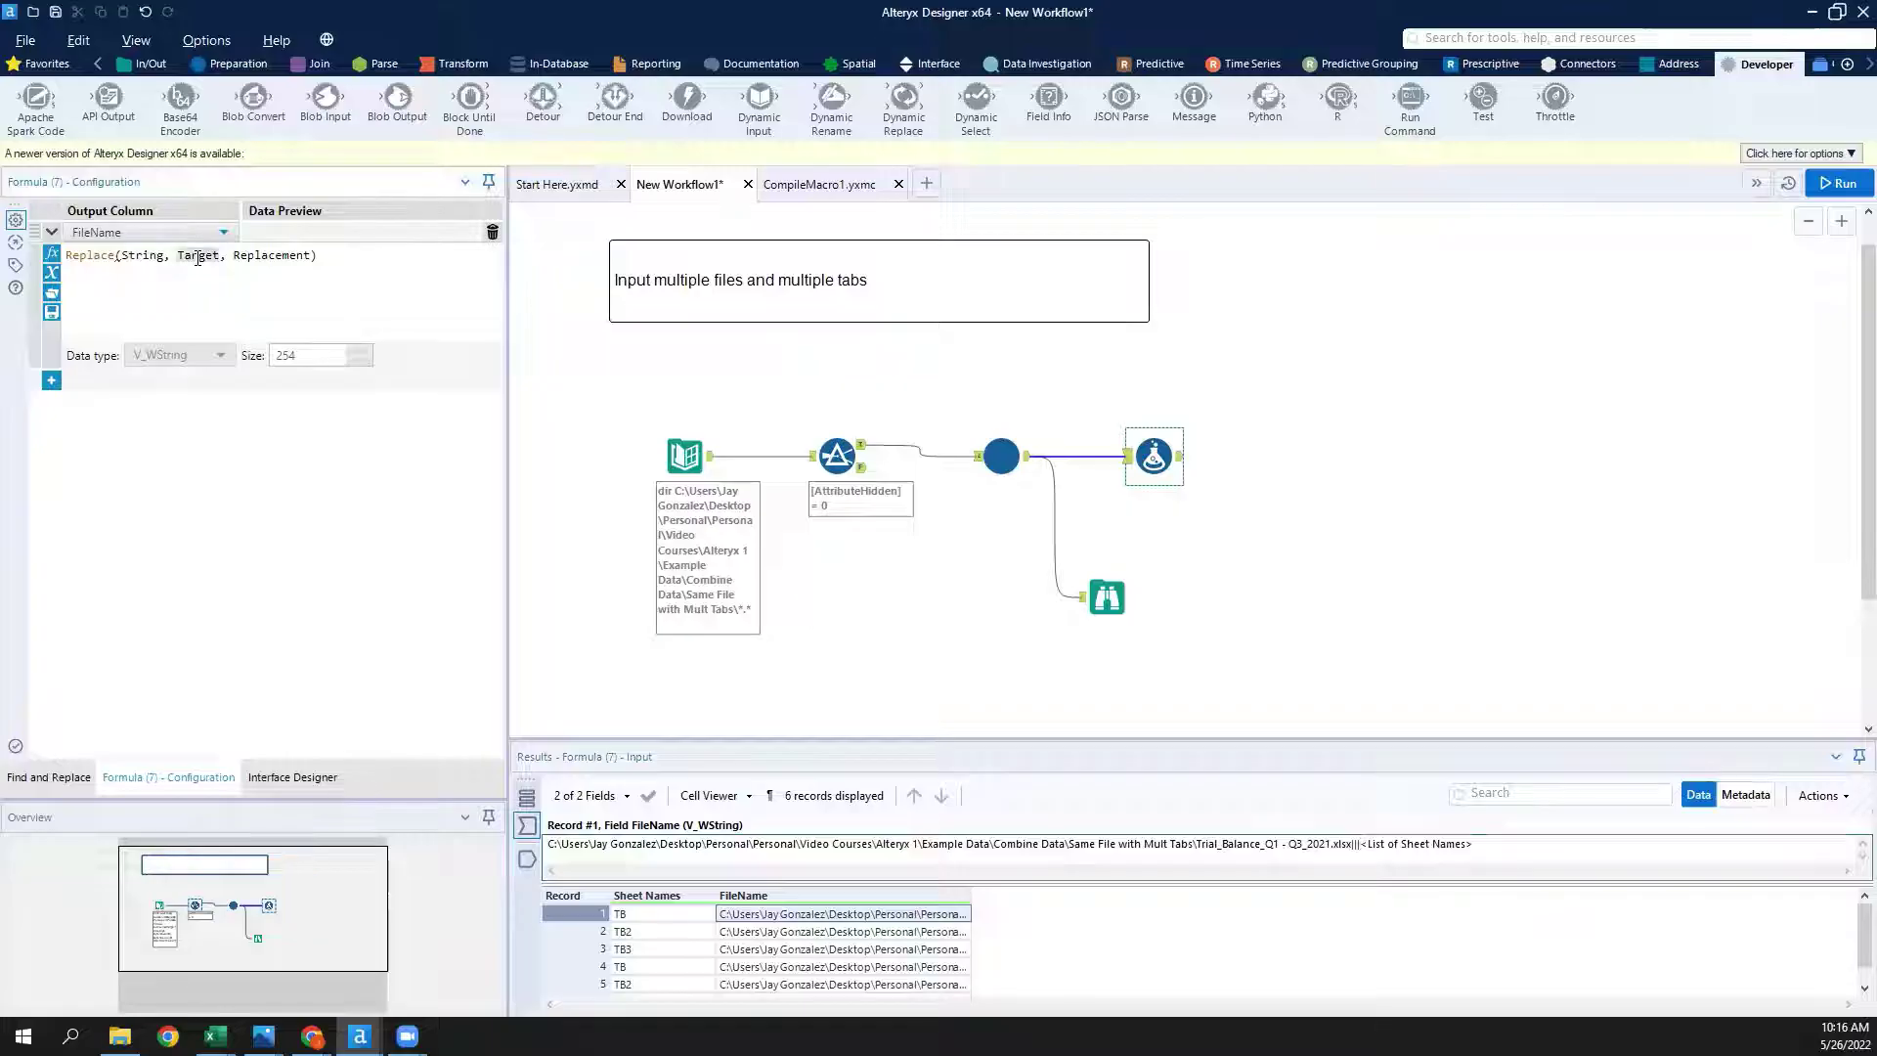
pyautogui.write('"')
pyautogui.hotkey('ctrl', 'v')
pyautogui.write('"')
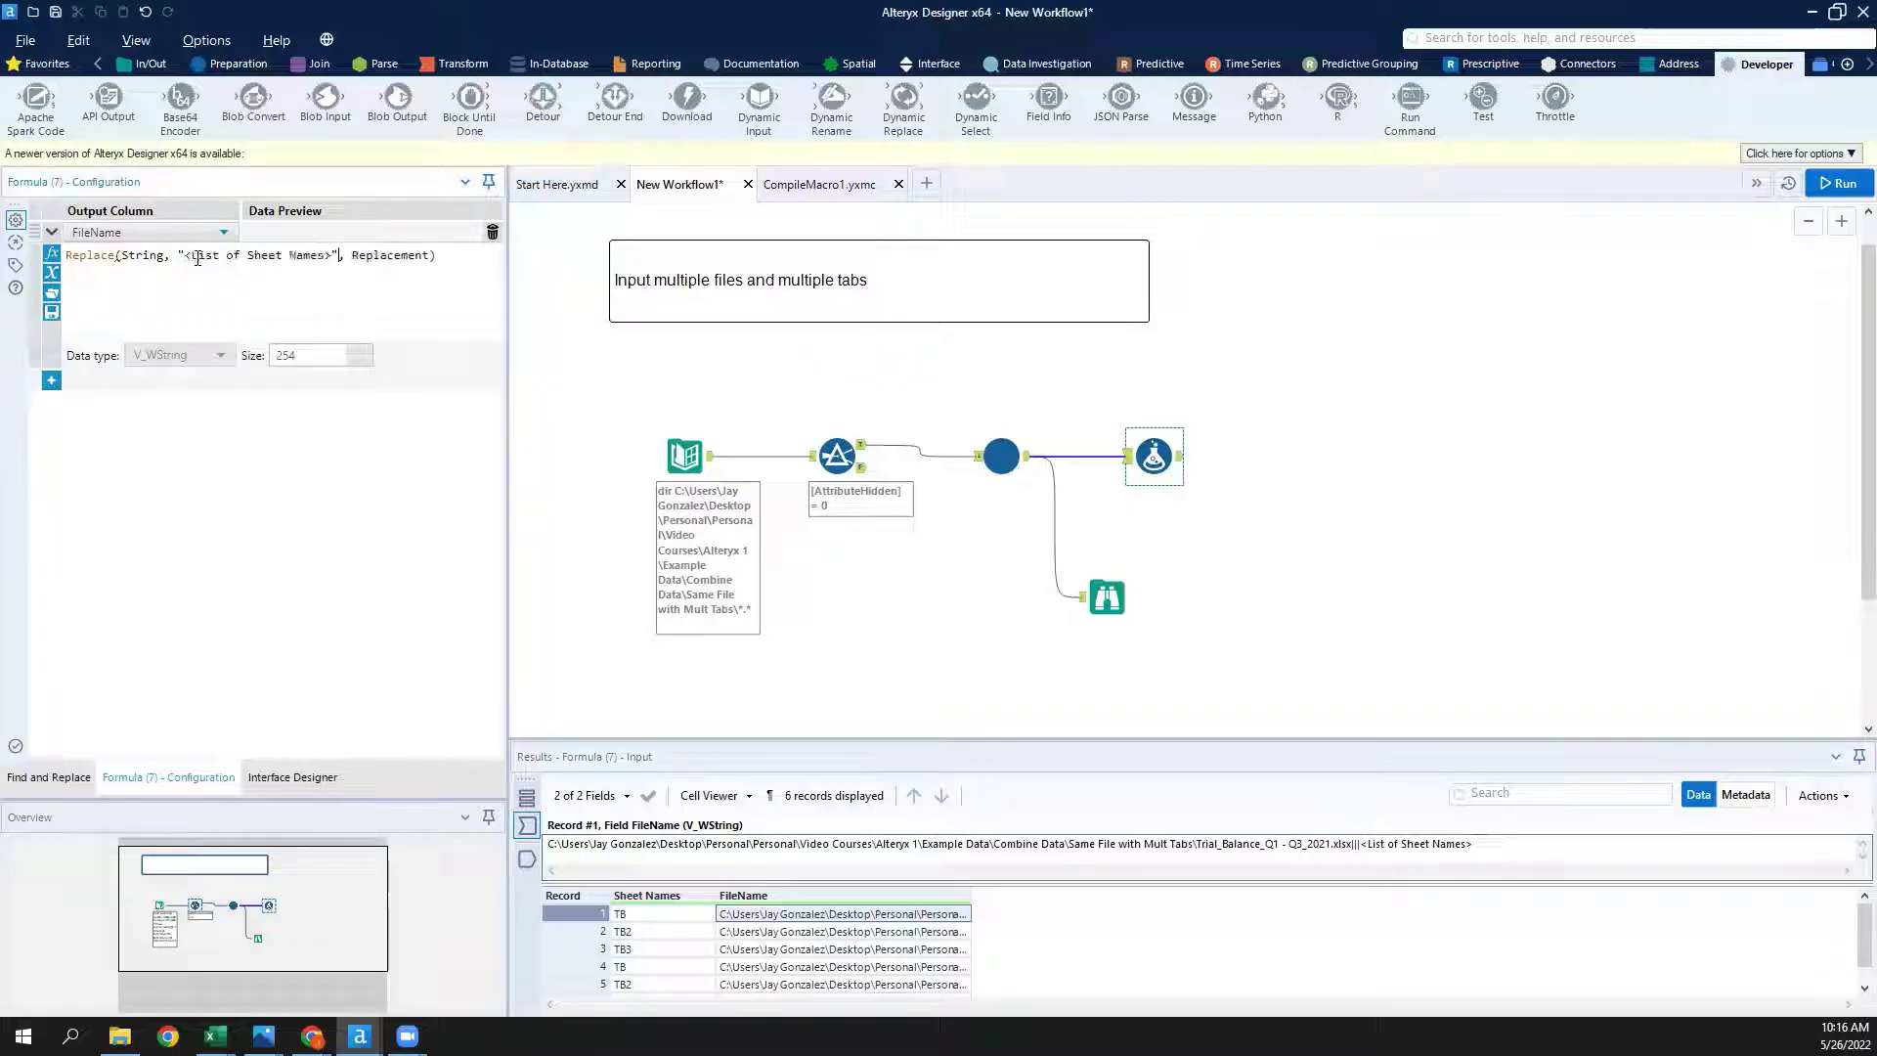
# Set the Replace function's string to [FileName] and its replacement to [Sheet Names].
pyautogui.doubleClick(146, 256)
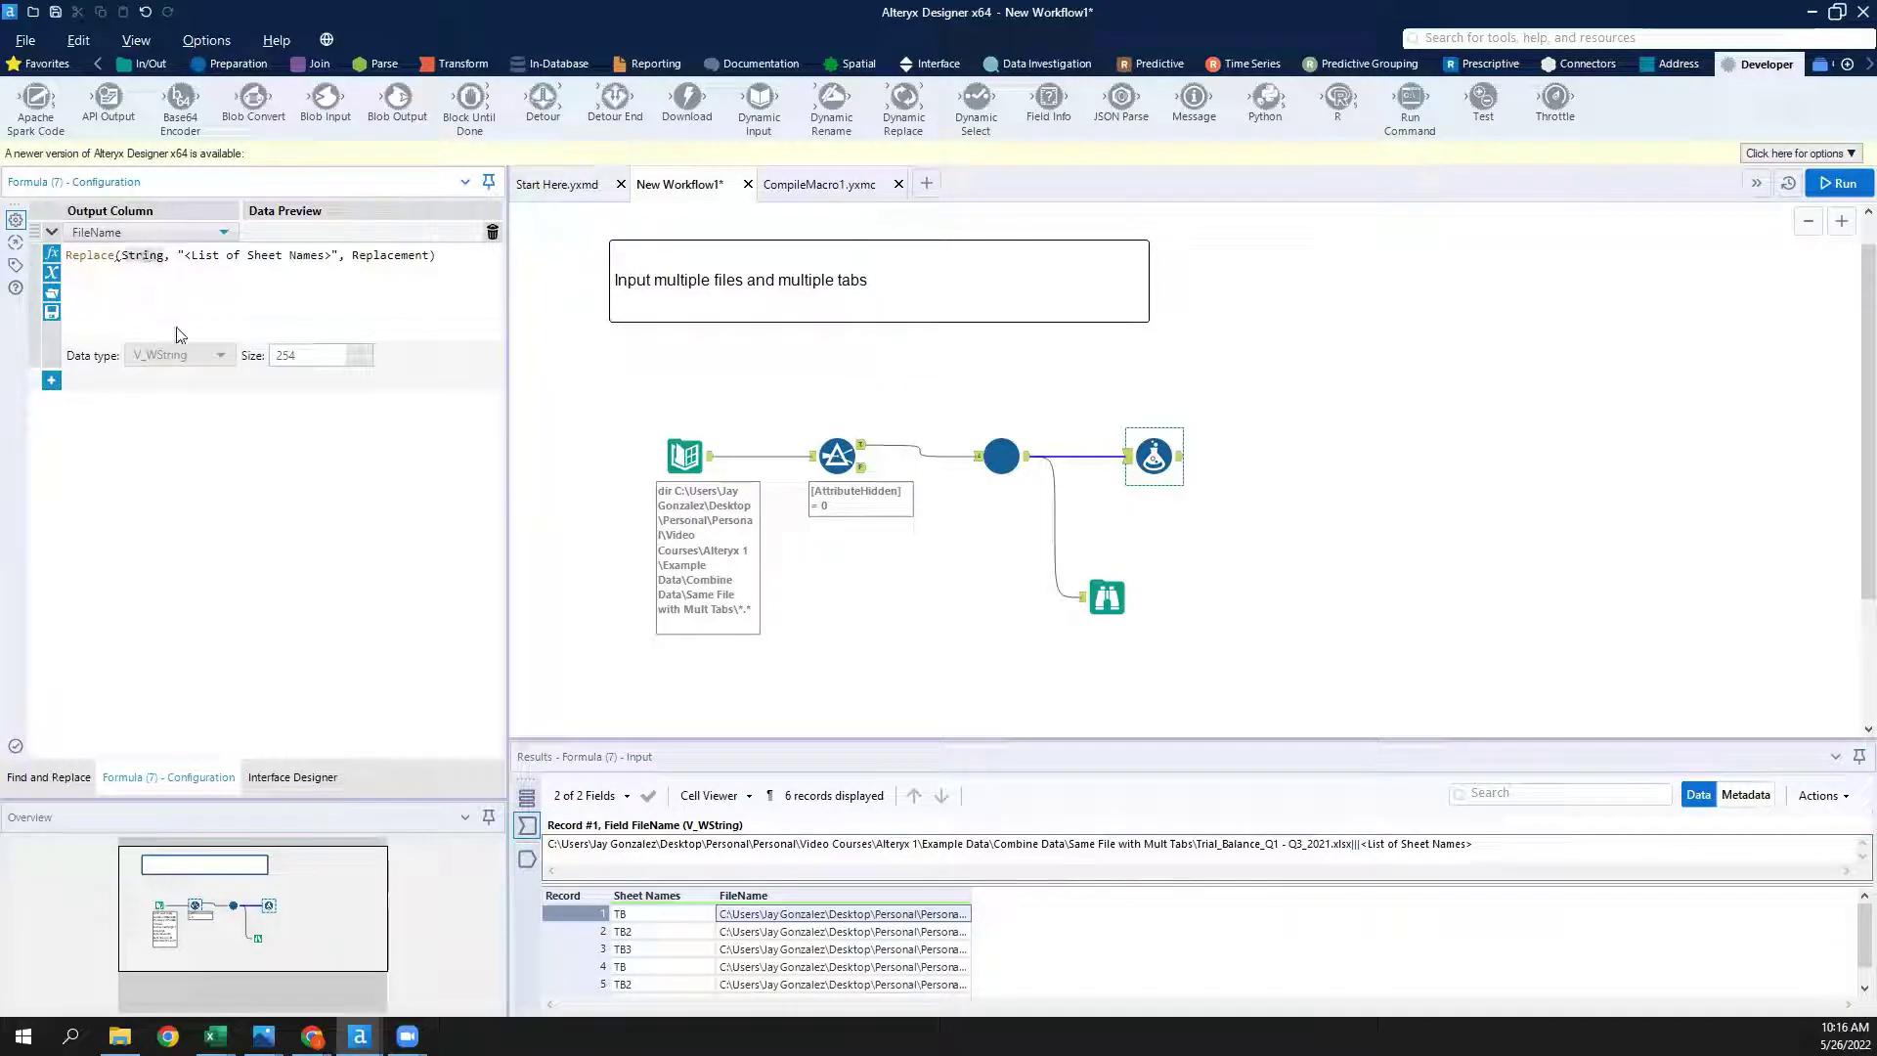
pyautogui.write('[FileName]')
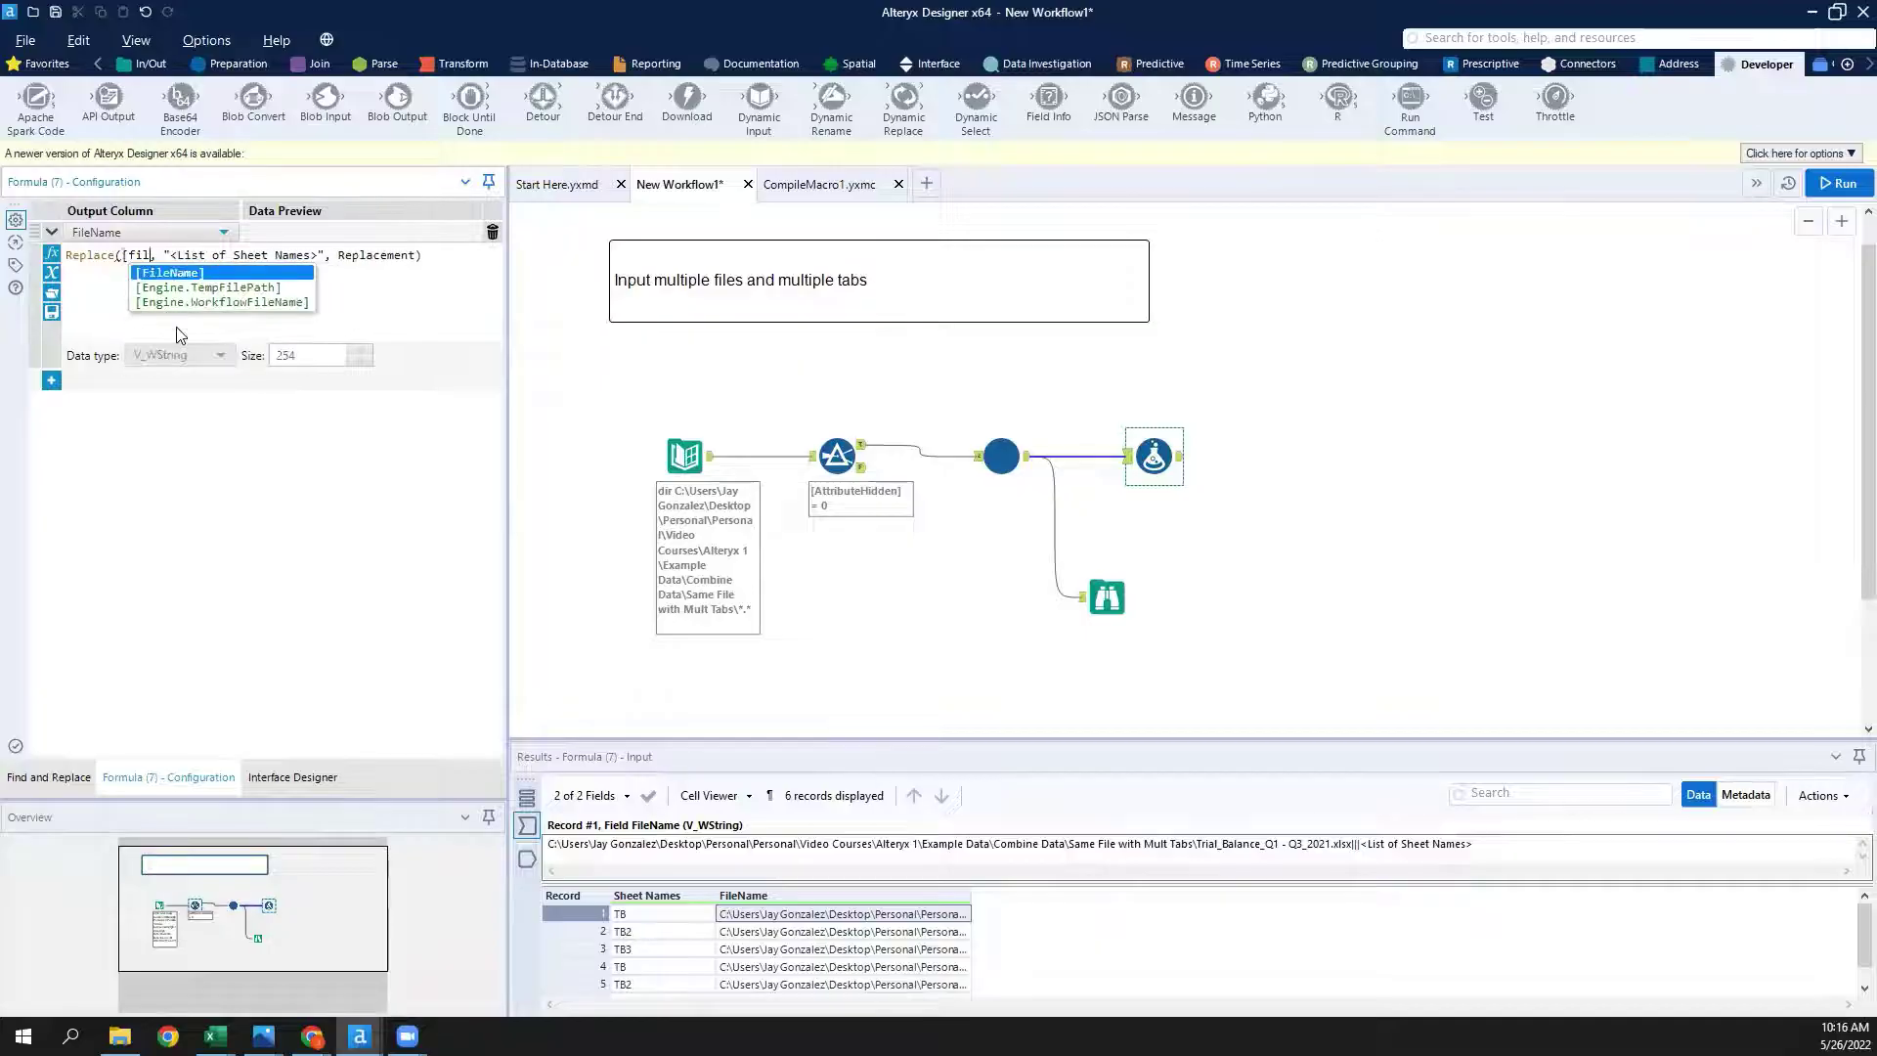
pyautogui.doubleClick(444, 255)
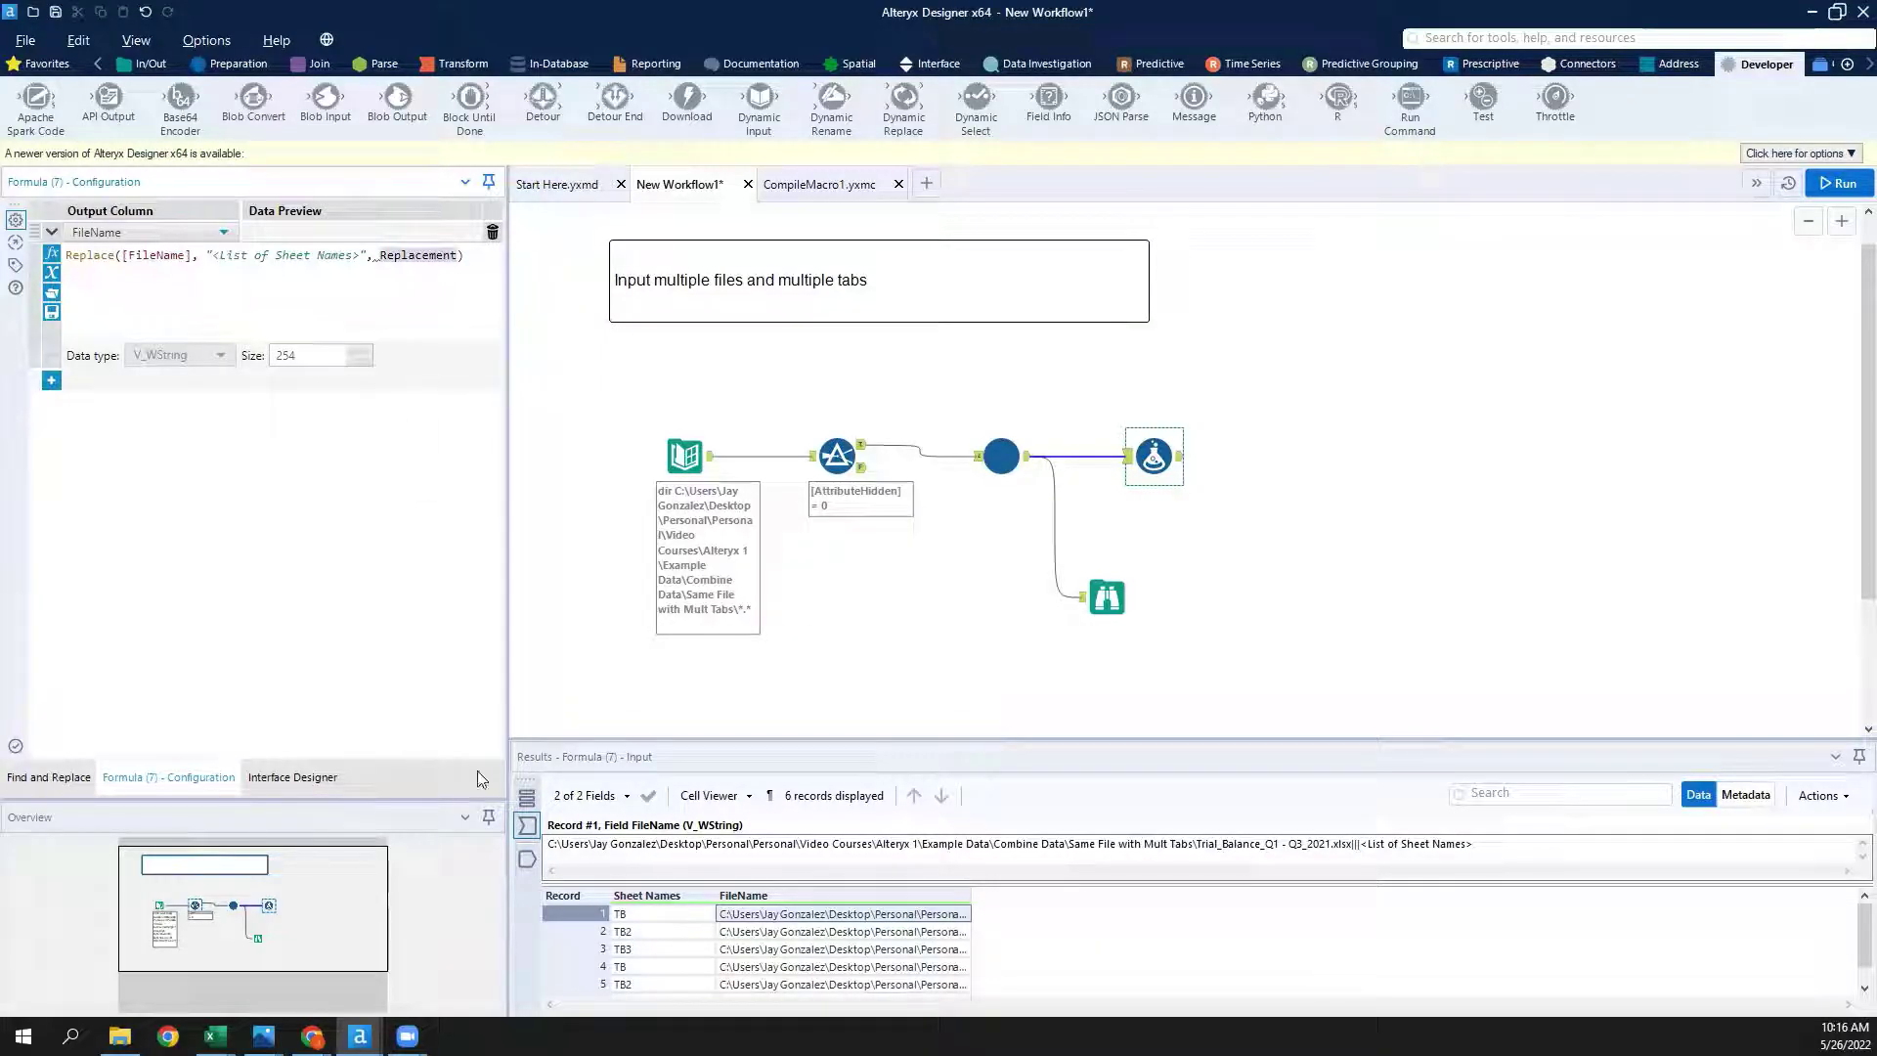
pyautogui.write('[shee')
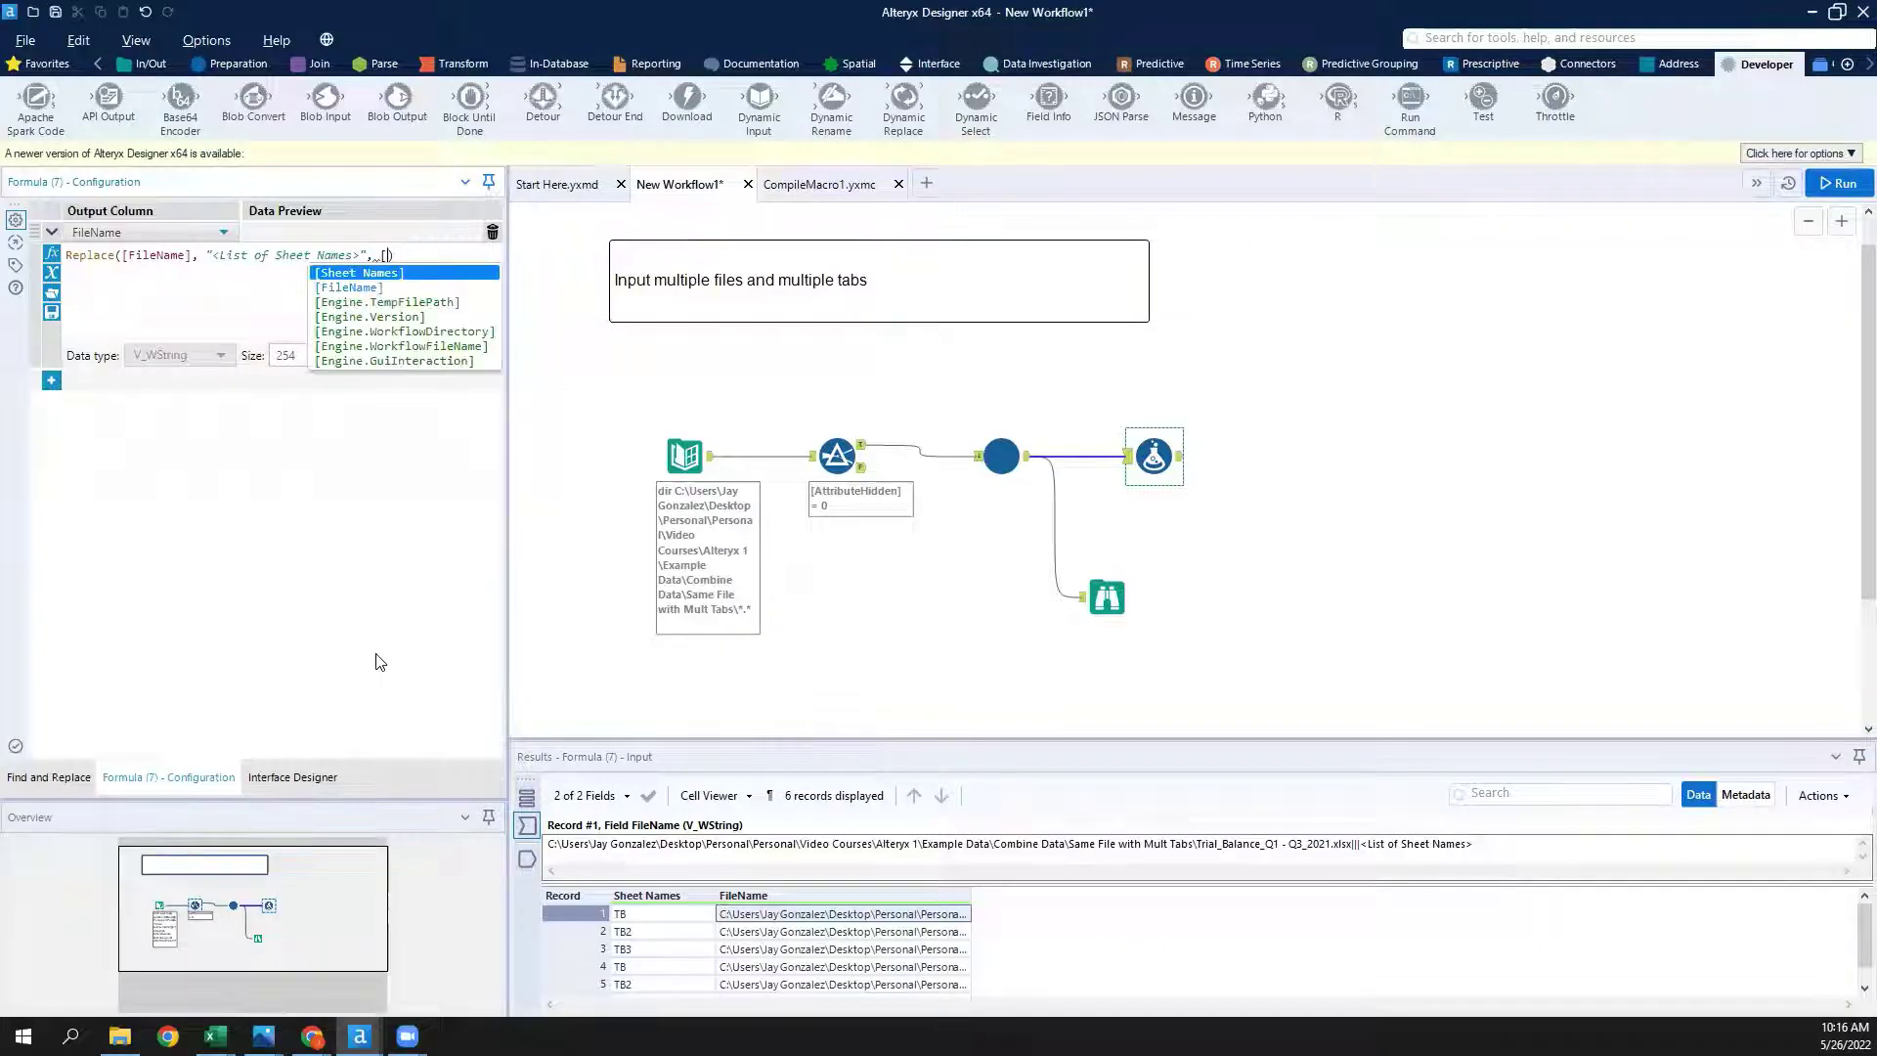
pyautogui.press('Return')
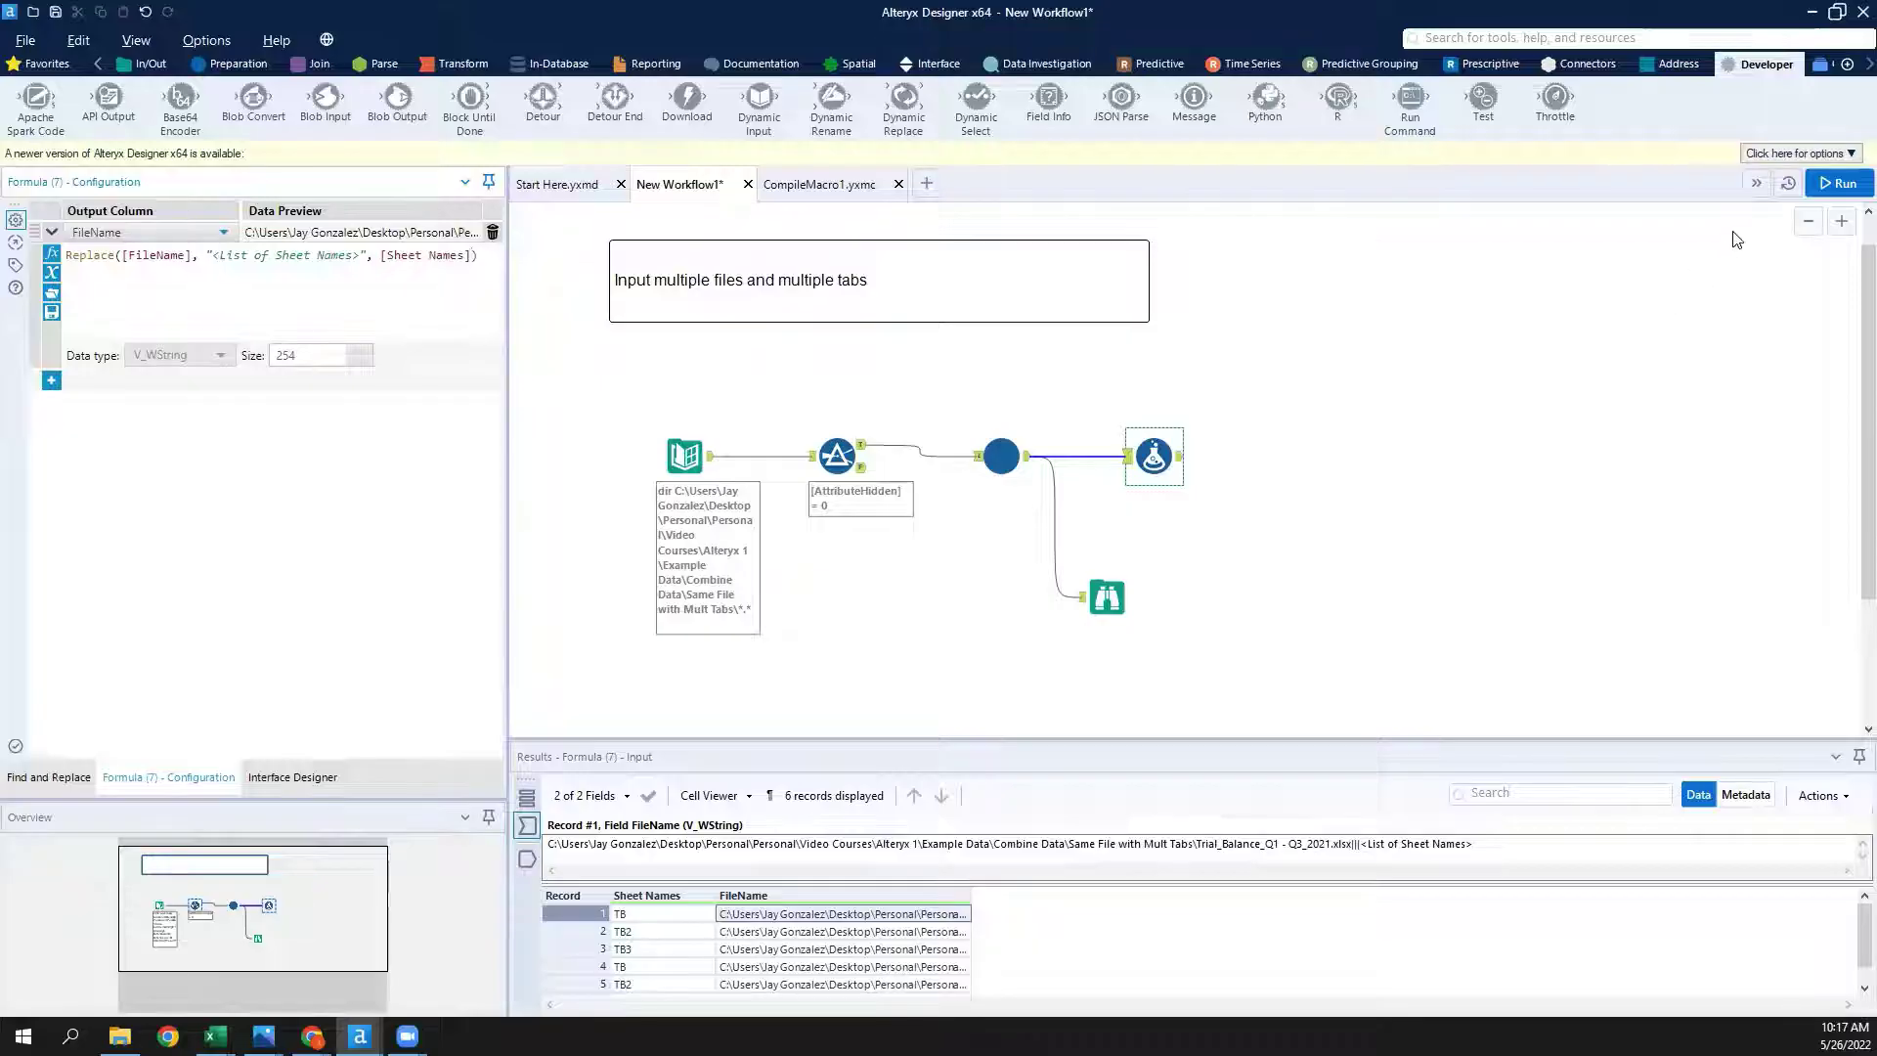
# Run the workflow and examine the FileName paths of the individual records in the Formula tool's output.
pyautogui.click(1328, 468)
pyautogui.hotkey('ctrl', 'r')
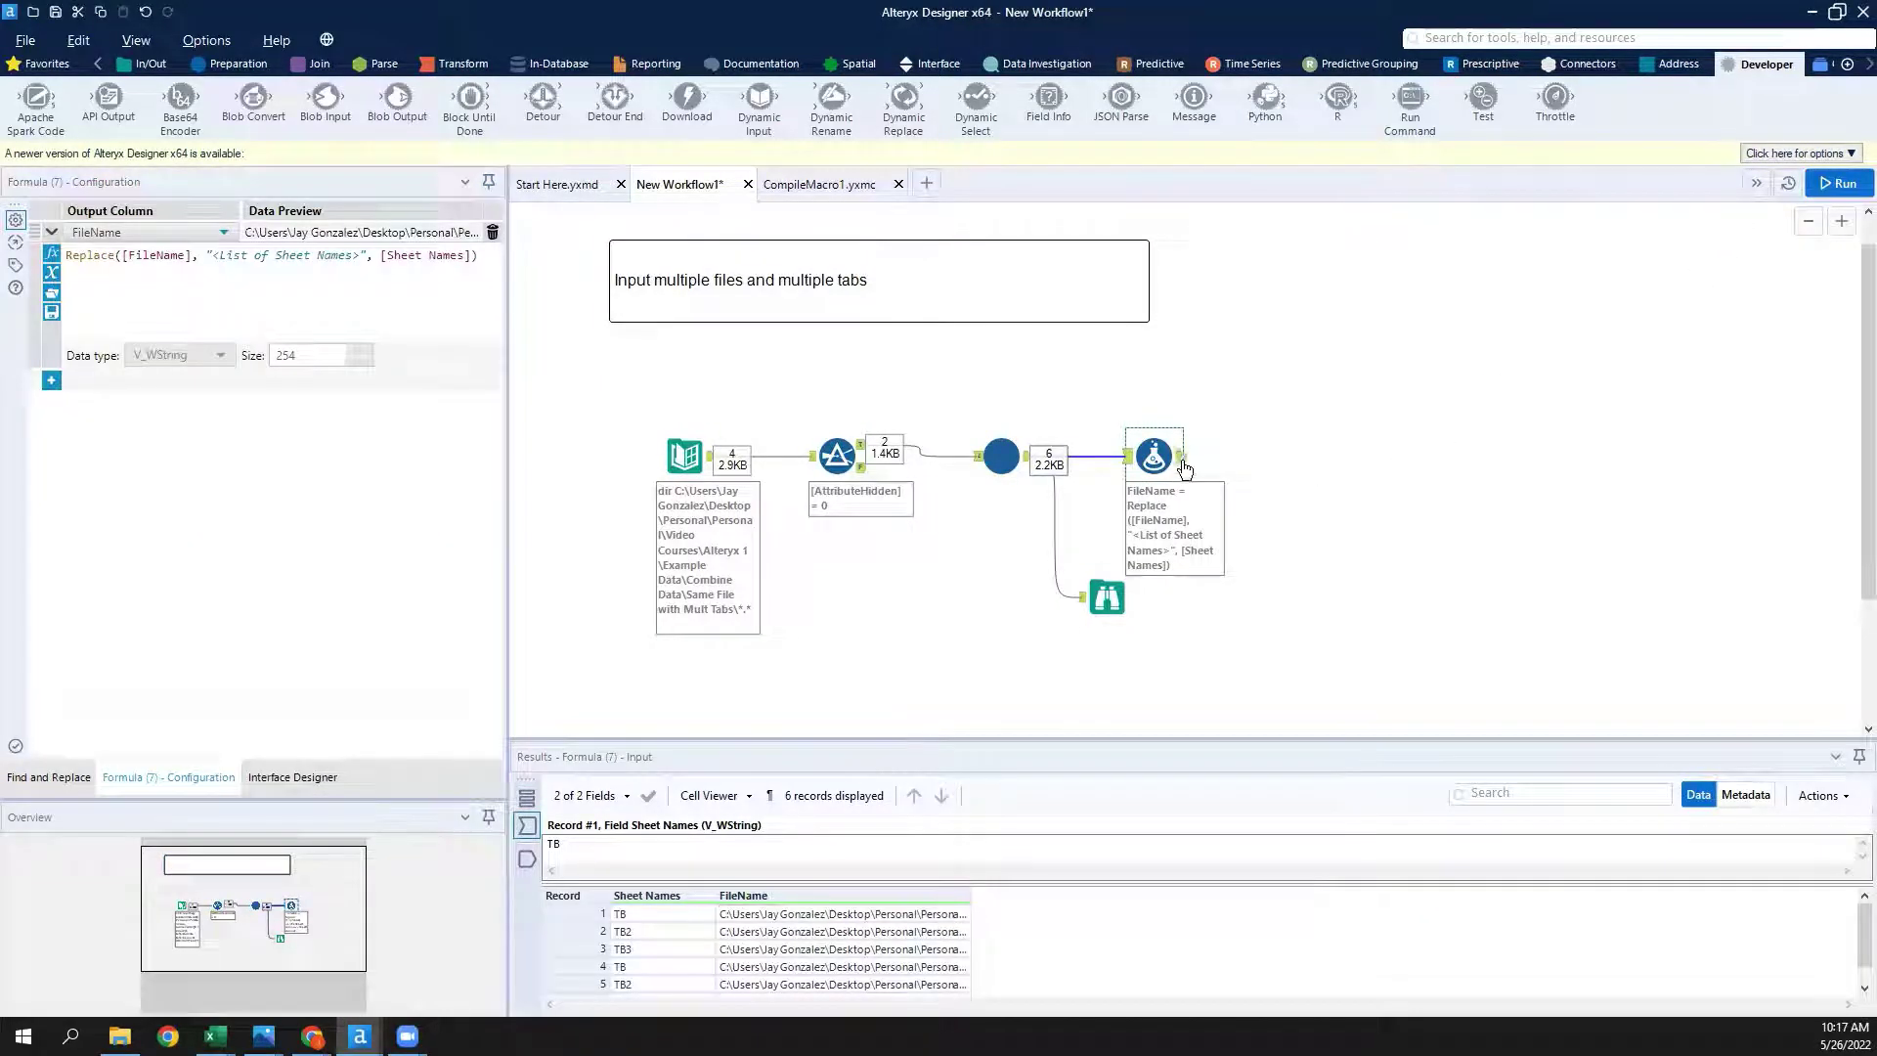
pyautogui.click(927, 916)
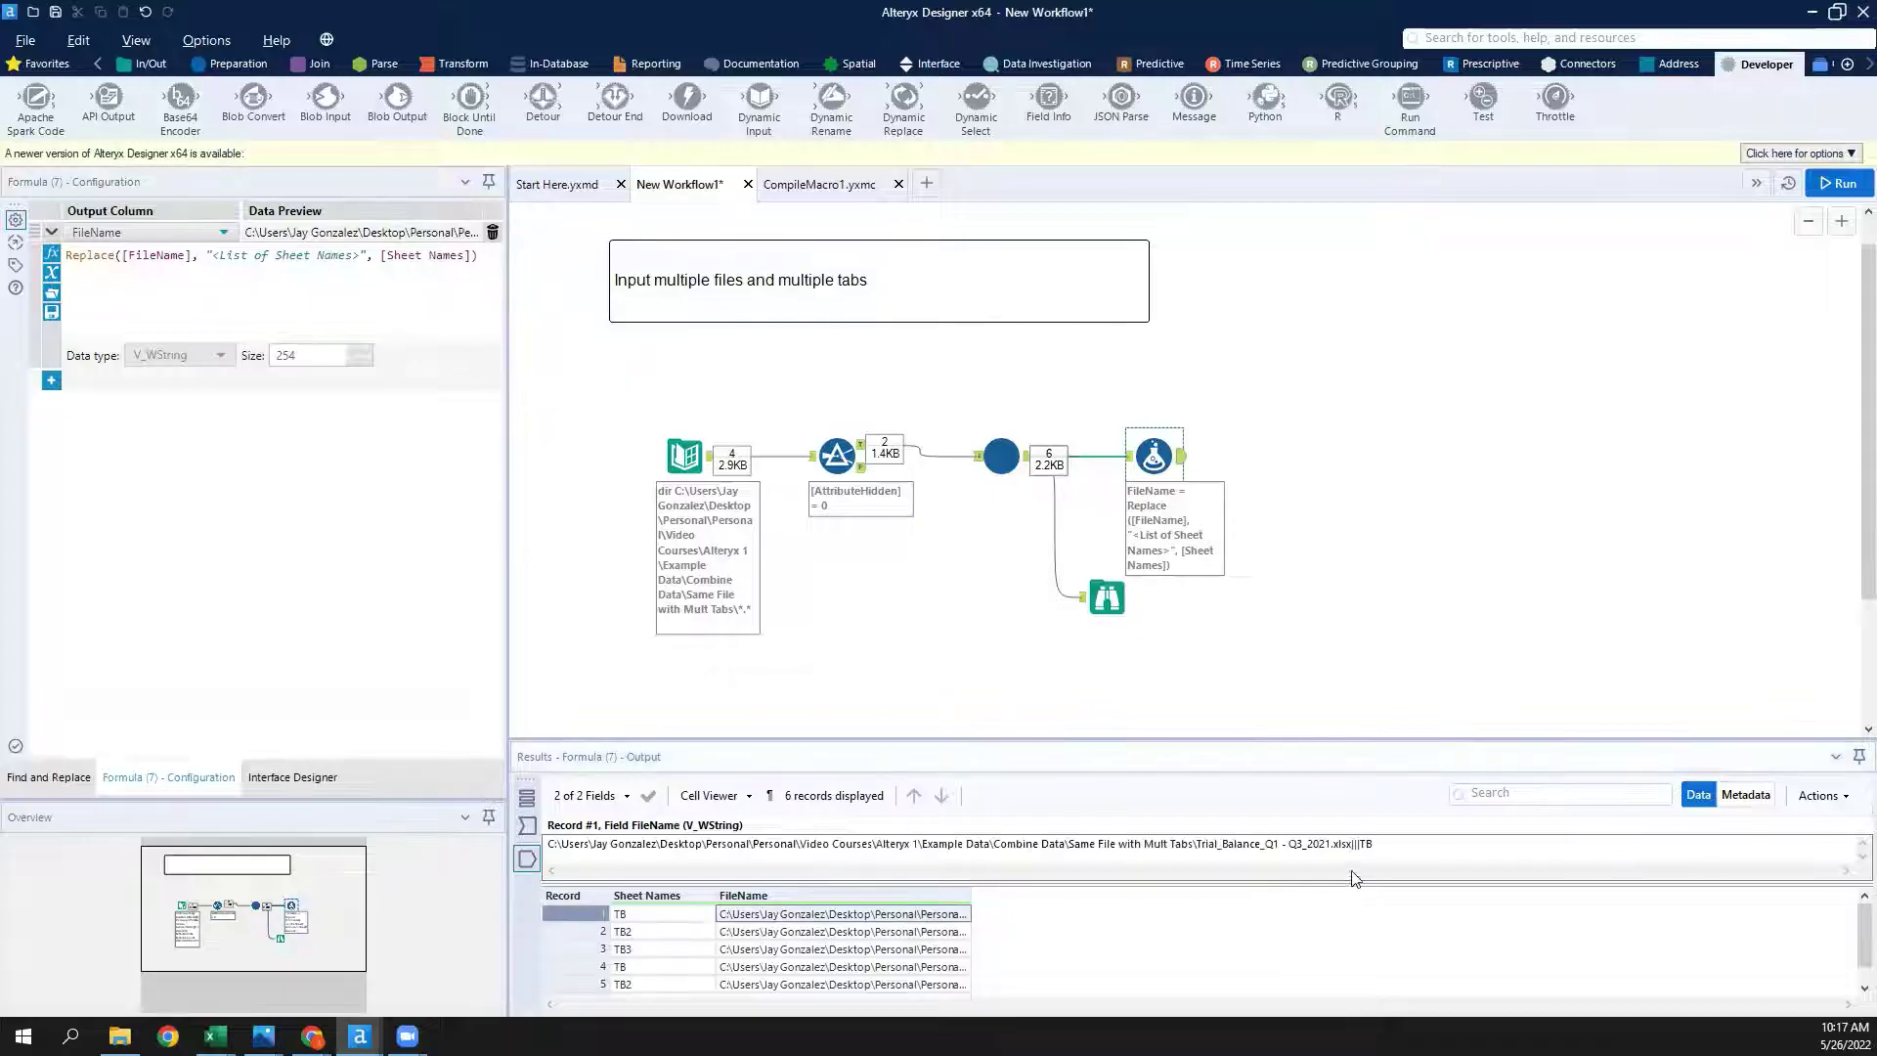
pyautogui.click(963, 932)
pyautogui.click(938, 950)
pyautogui.click(941, 967)
pyautogui.click(943, 985)
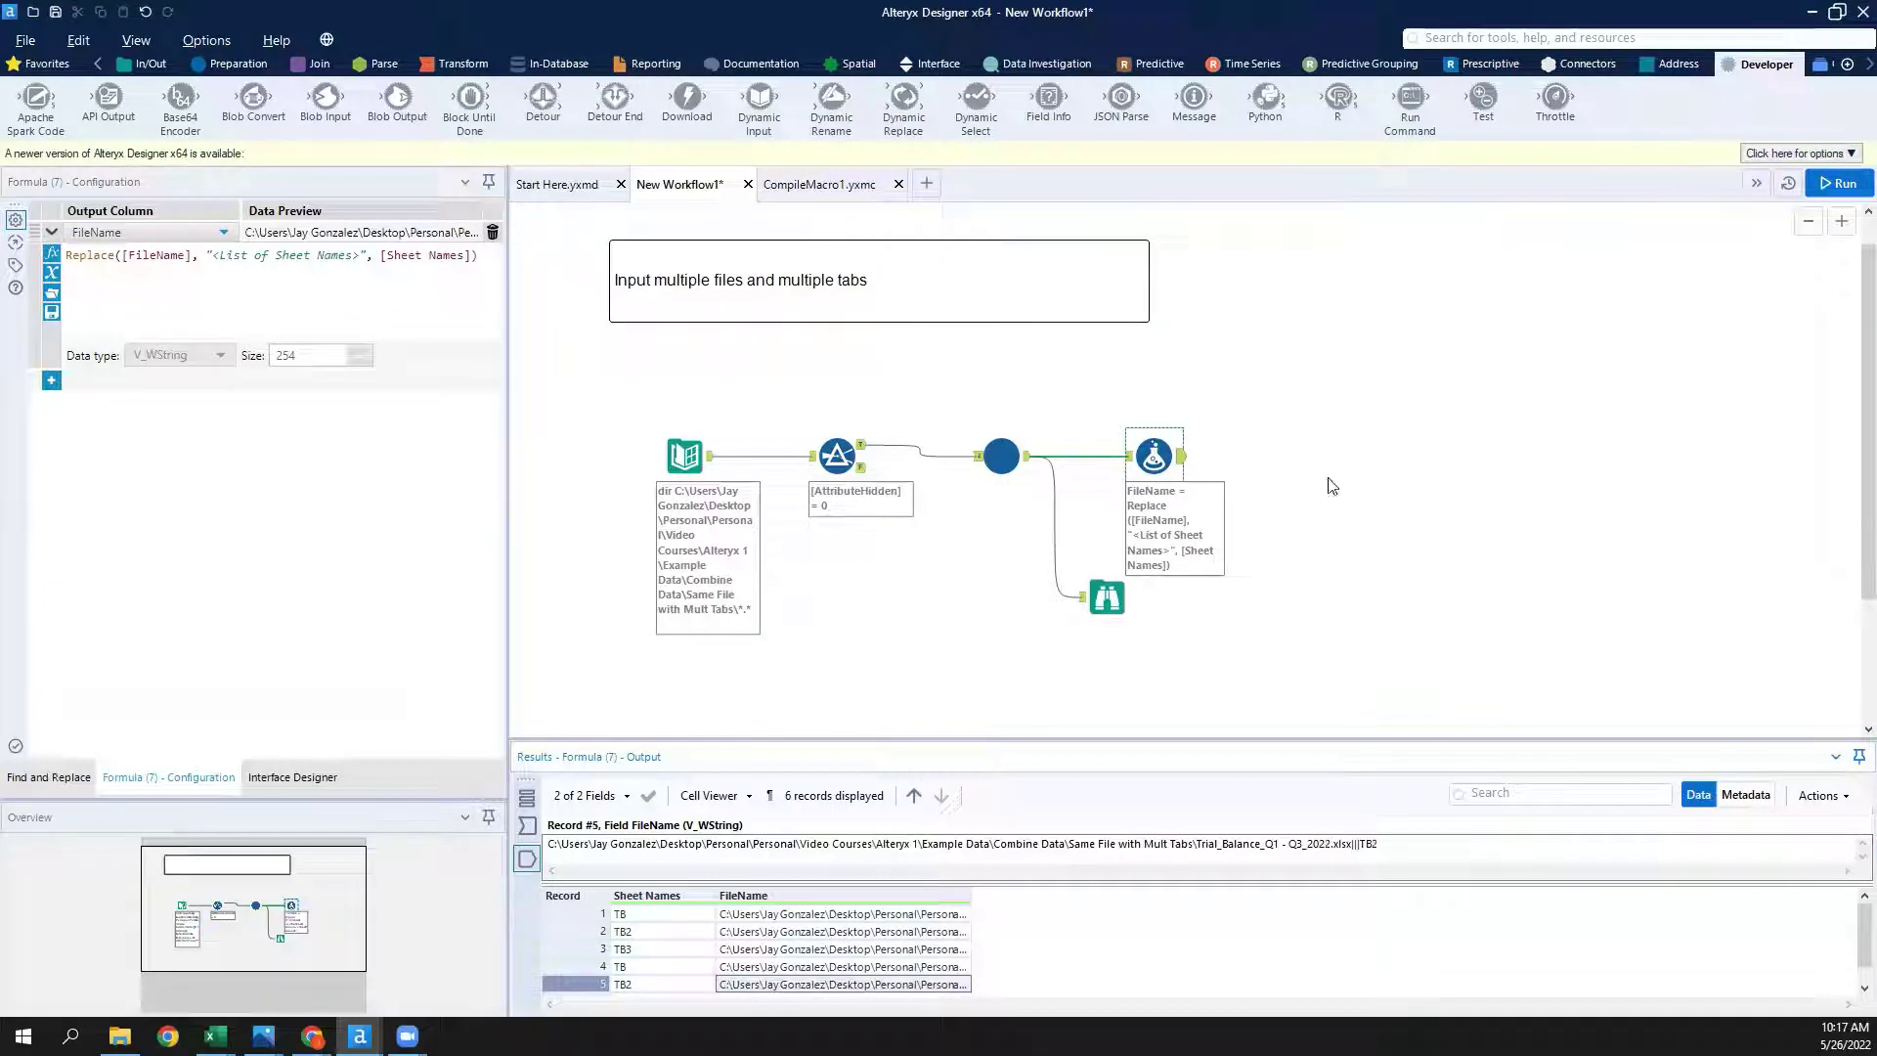
pyautogui.click(944, 967)
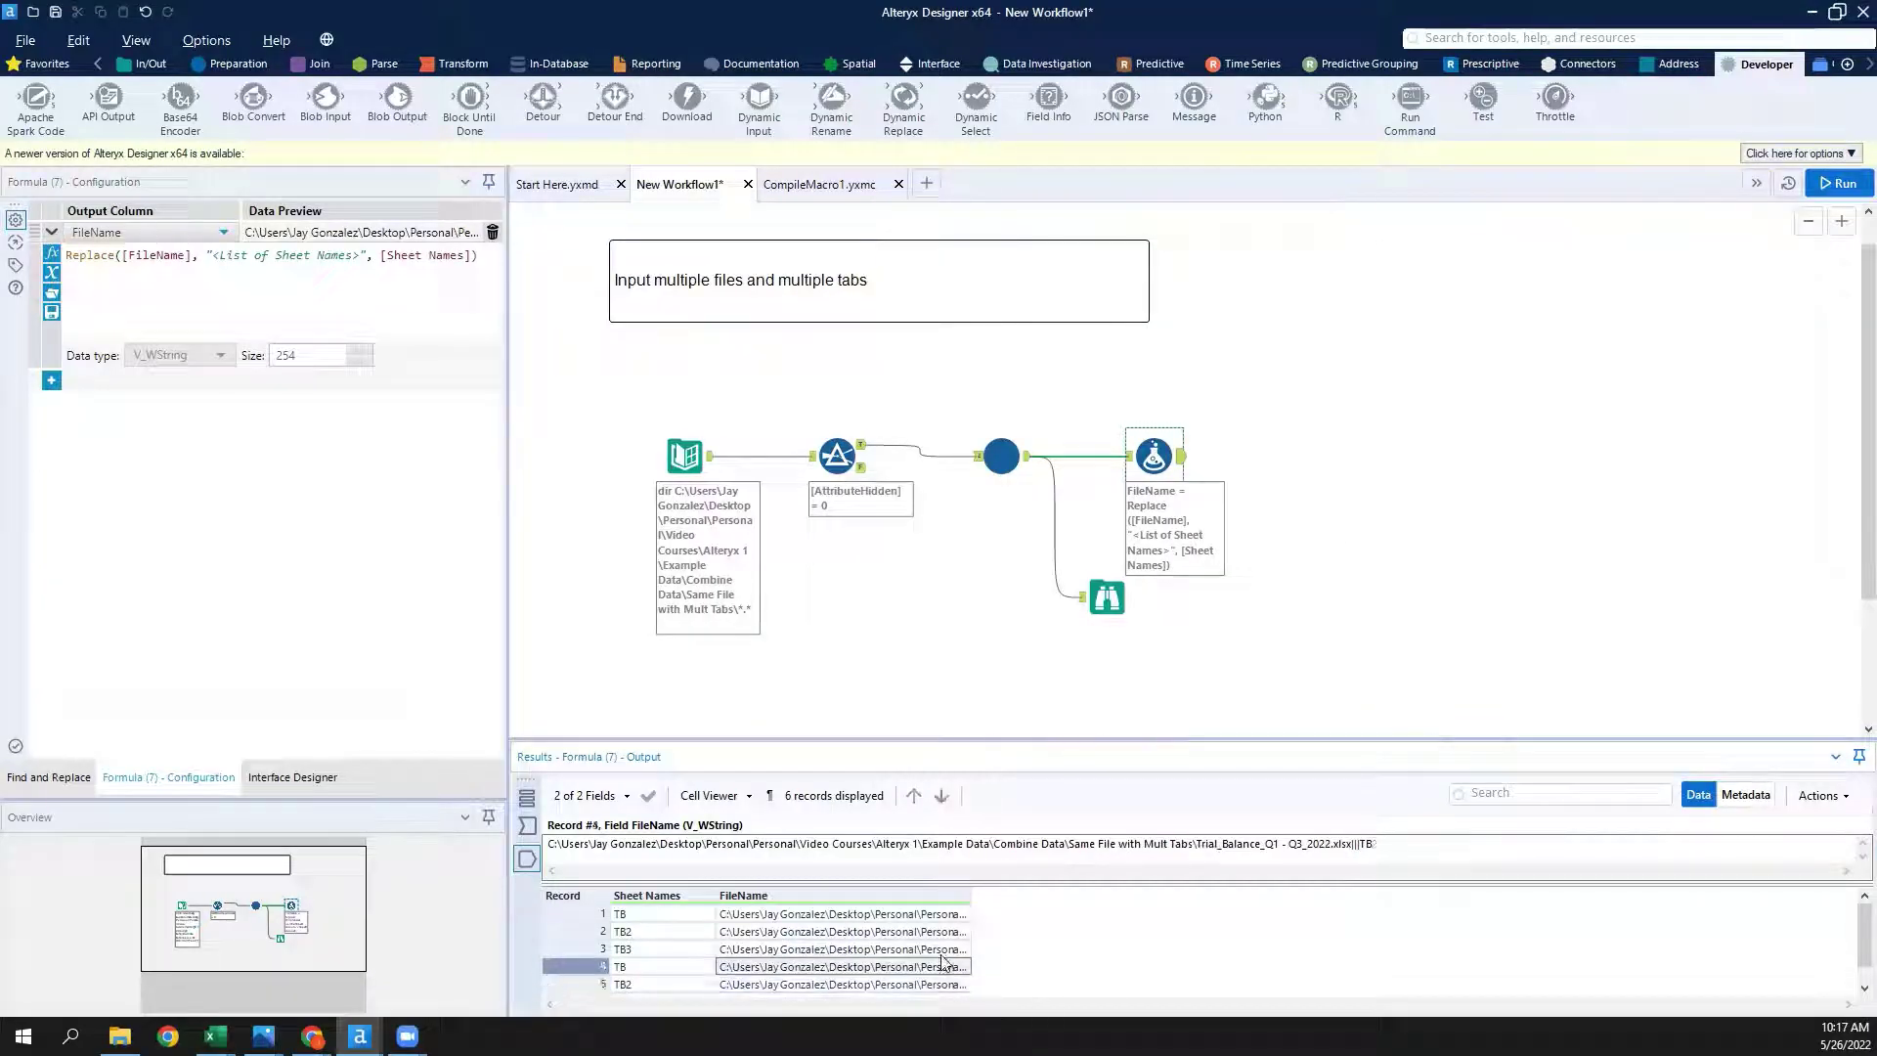
# Compare the FileName paths record by record in the Formula output, checking the workbook and sheet name ending each path.
pyautogui.click(947, 950)
pyautogui.click(947, 932)
pyautogui.click(946, 915)
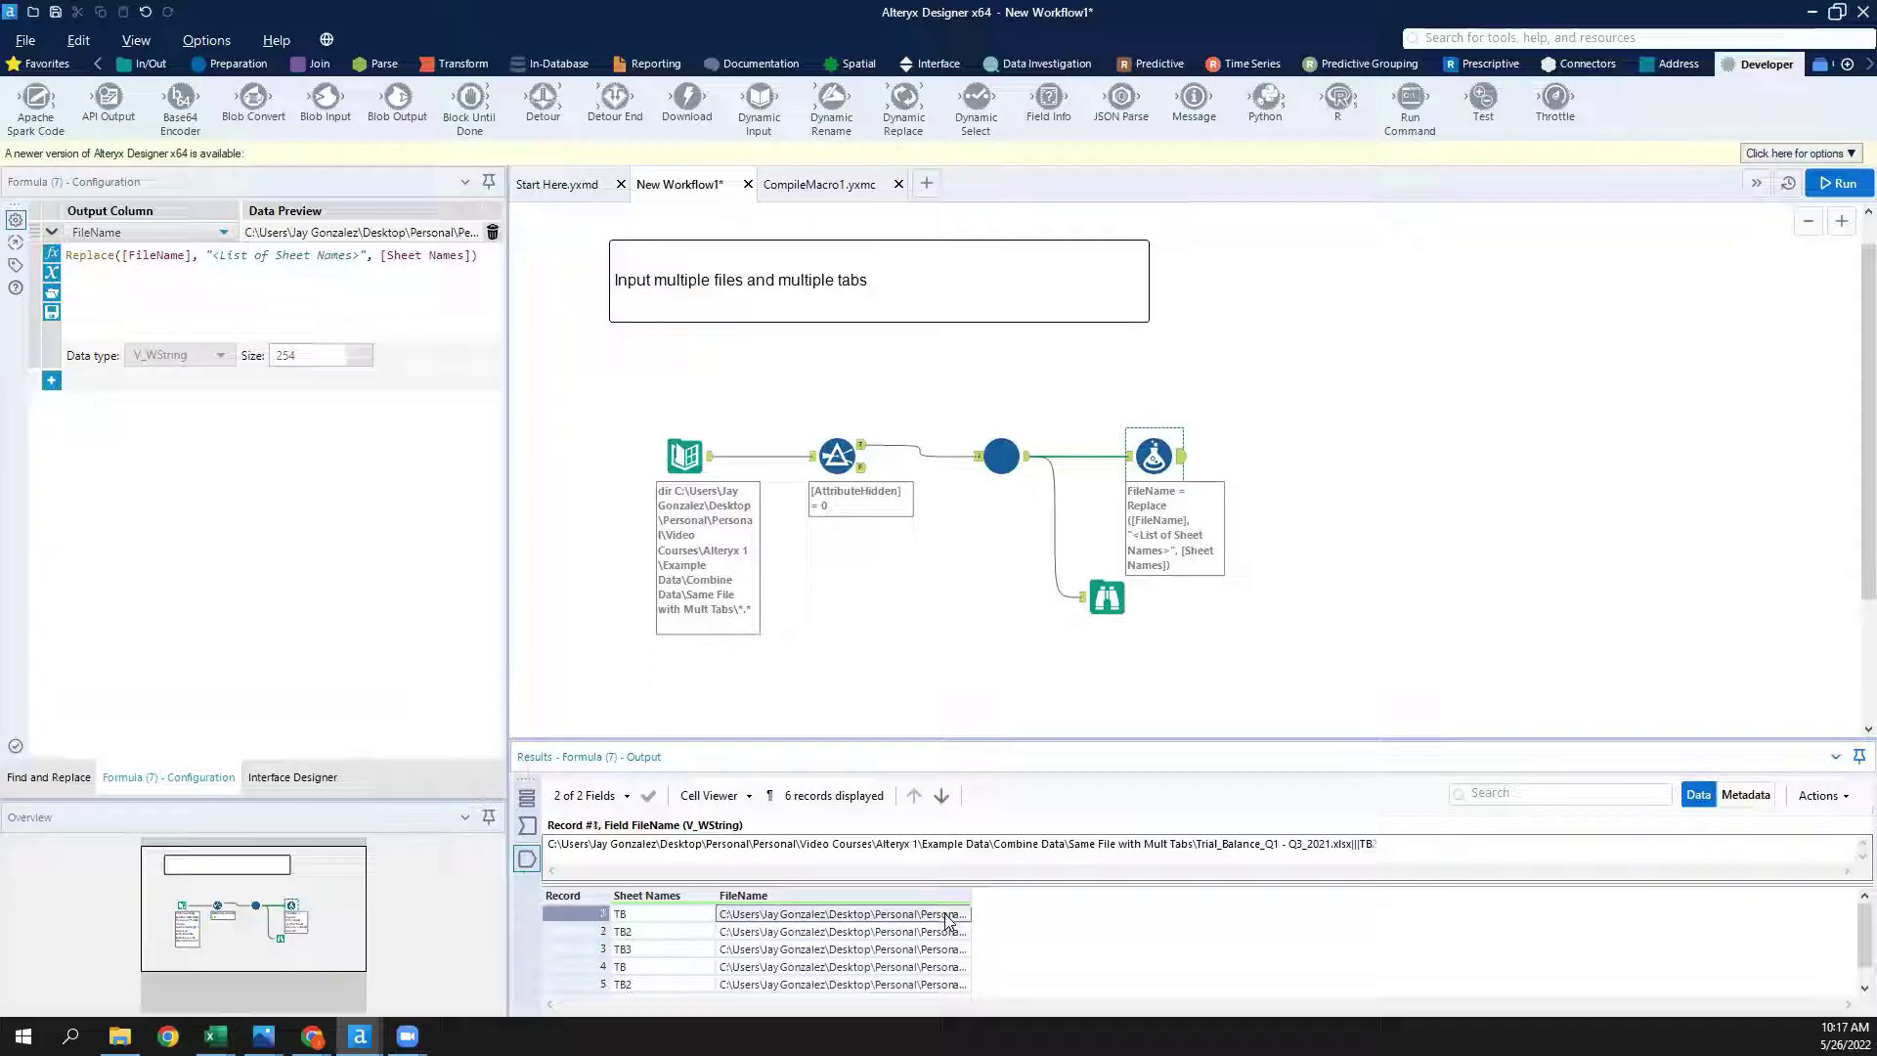
pyautogui.click(948, 934)
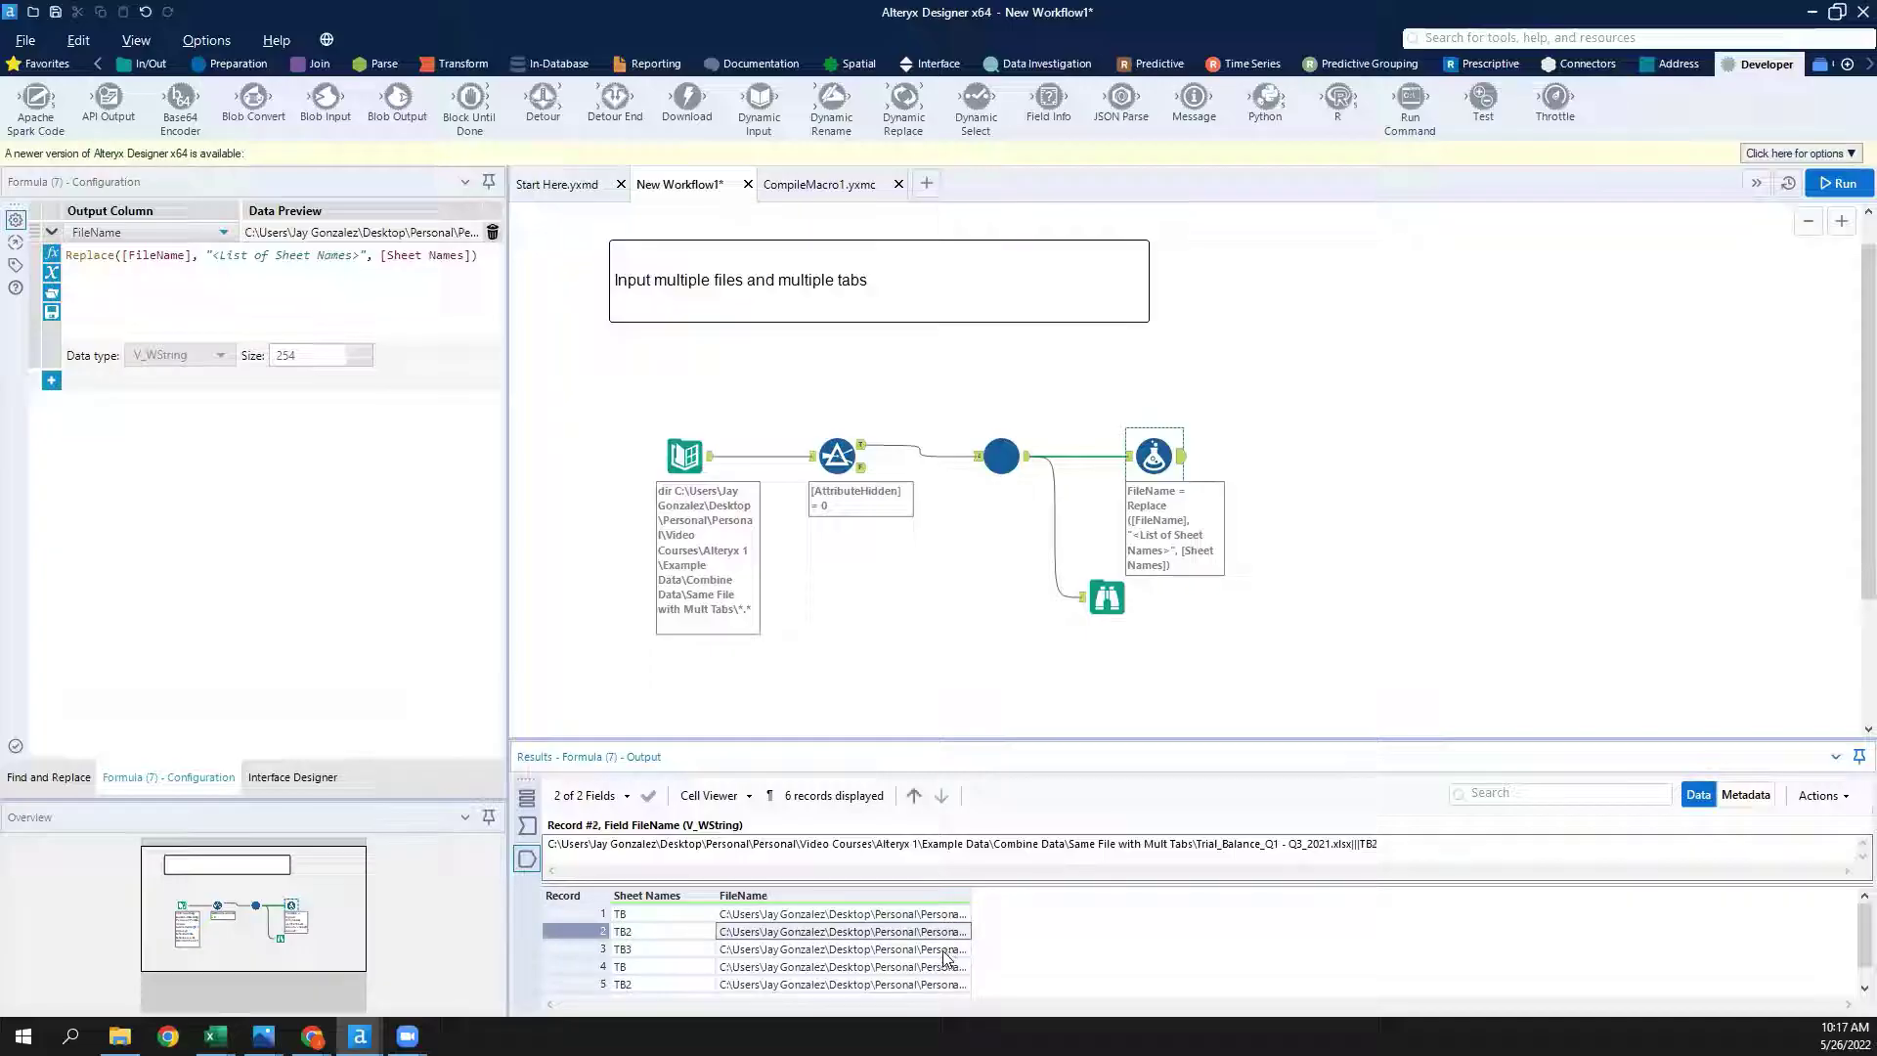
pyautogui.click(946, 949)
pyautogui.click(946, 967)
pyautogui.click(947, 985)
pyautogui.scroll(-1, 1115, 972)
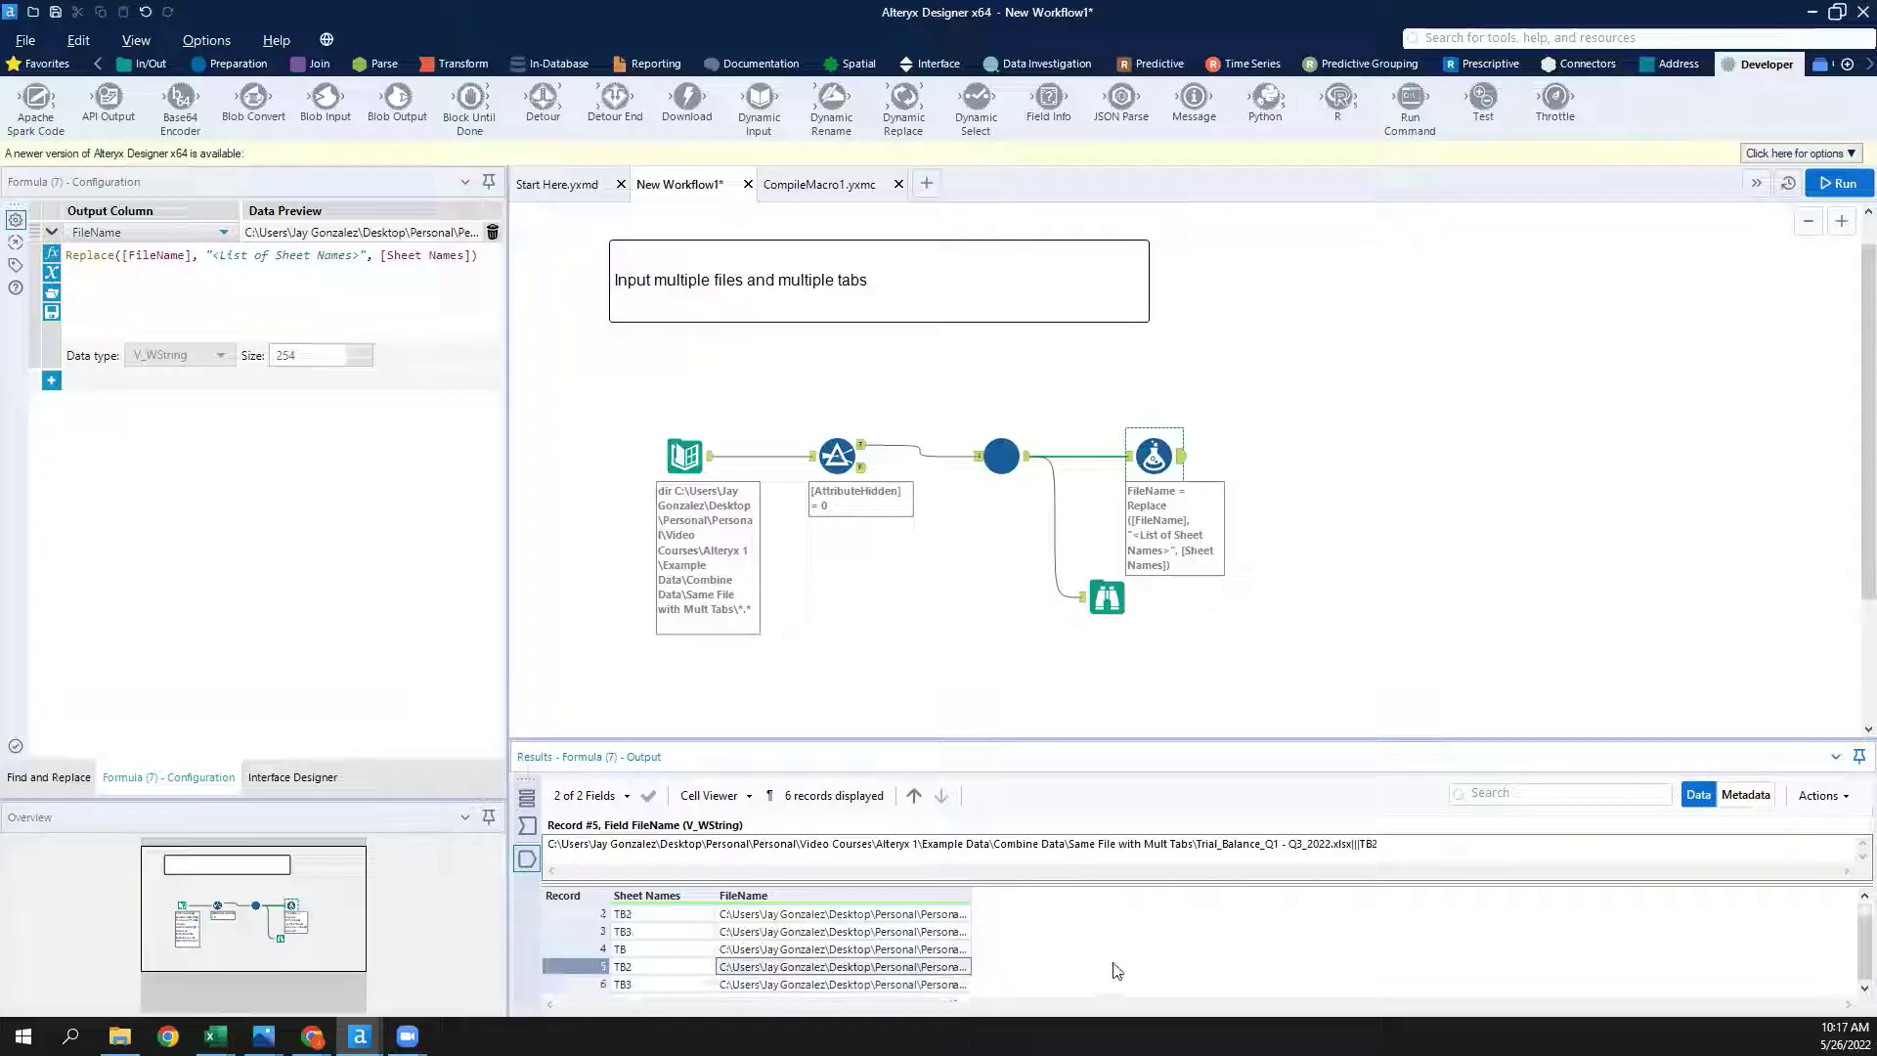
pyautogui.click(929, 985)
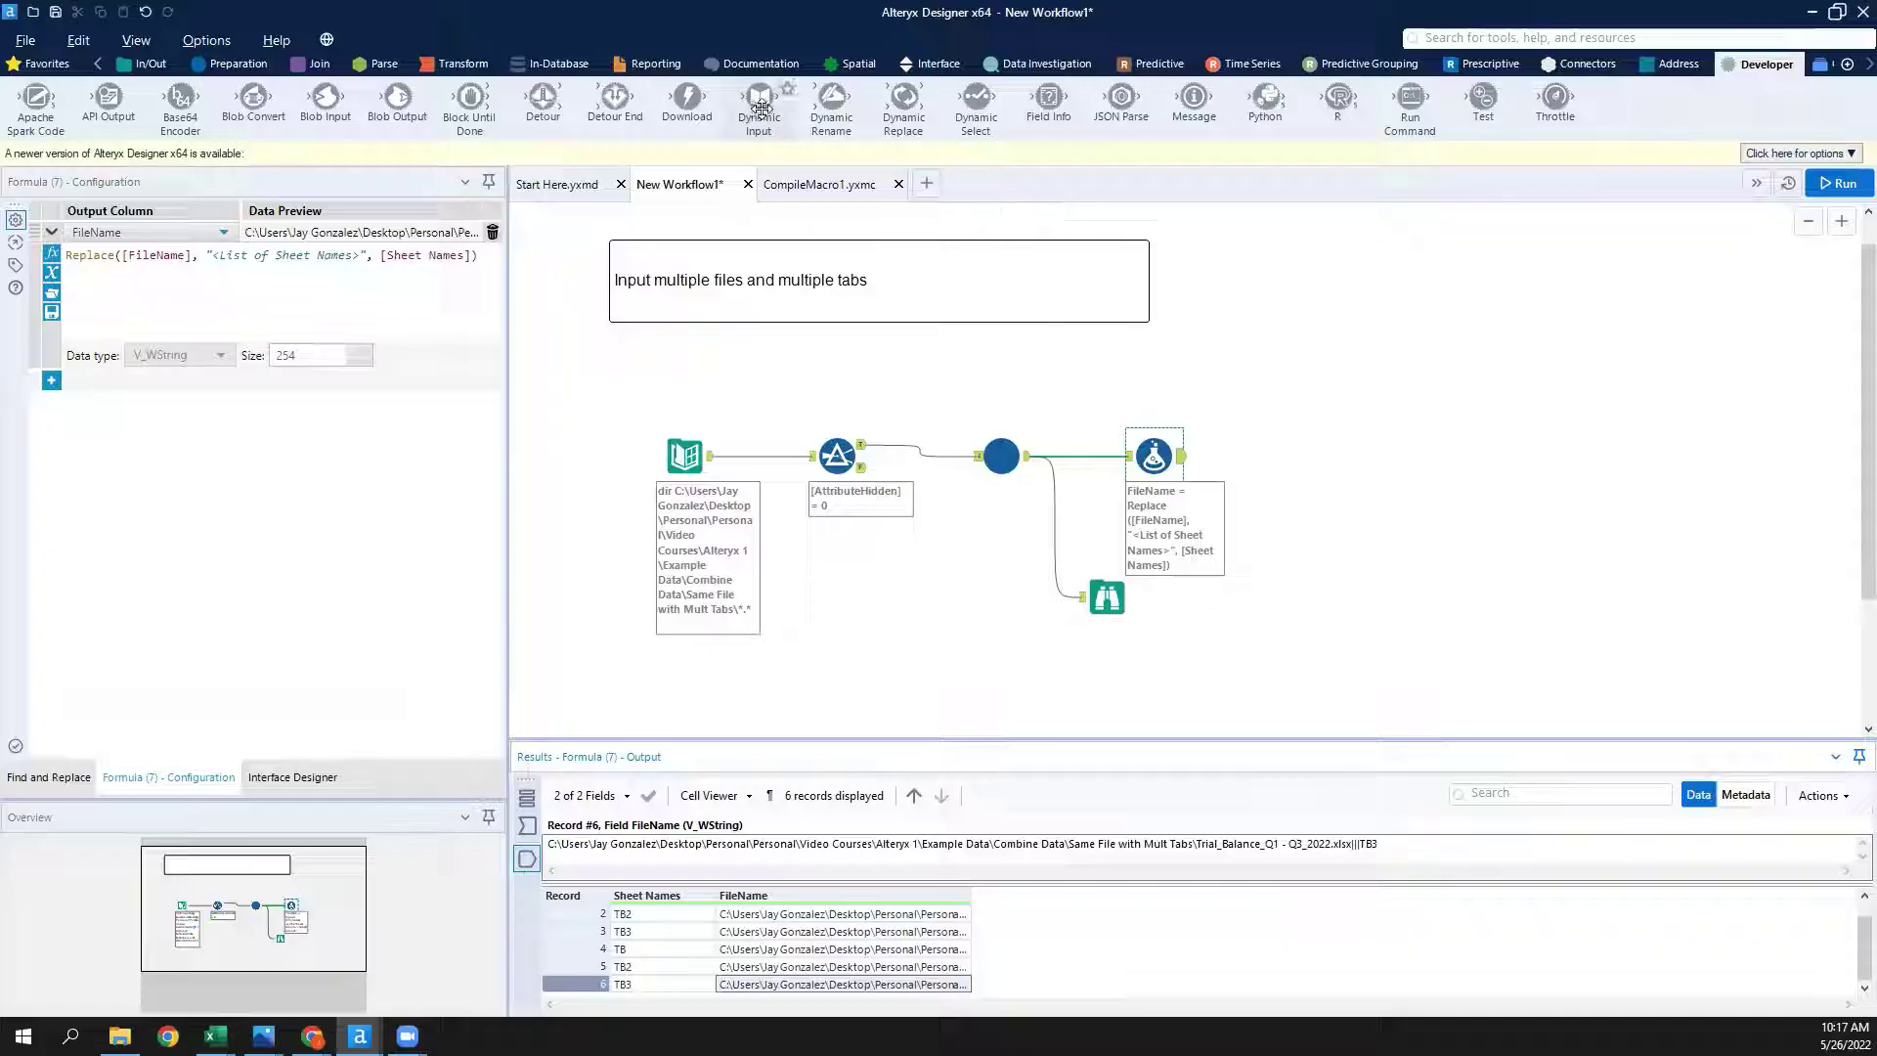
# Add a Dynamic Input tool after the Formula tool and start choosing a Microsoft Excel (.xlsx) file as its data source template.
pyautogui.moveTo(761, 107); pyautogui.dragTo(1294, 459)
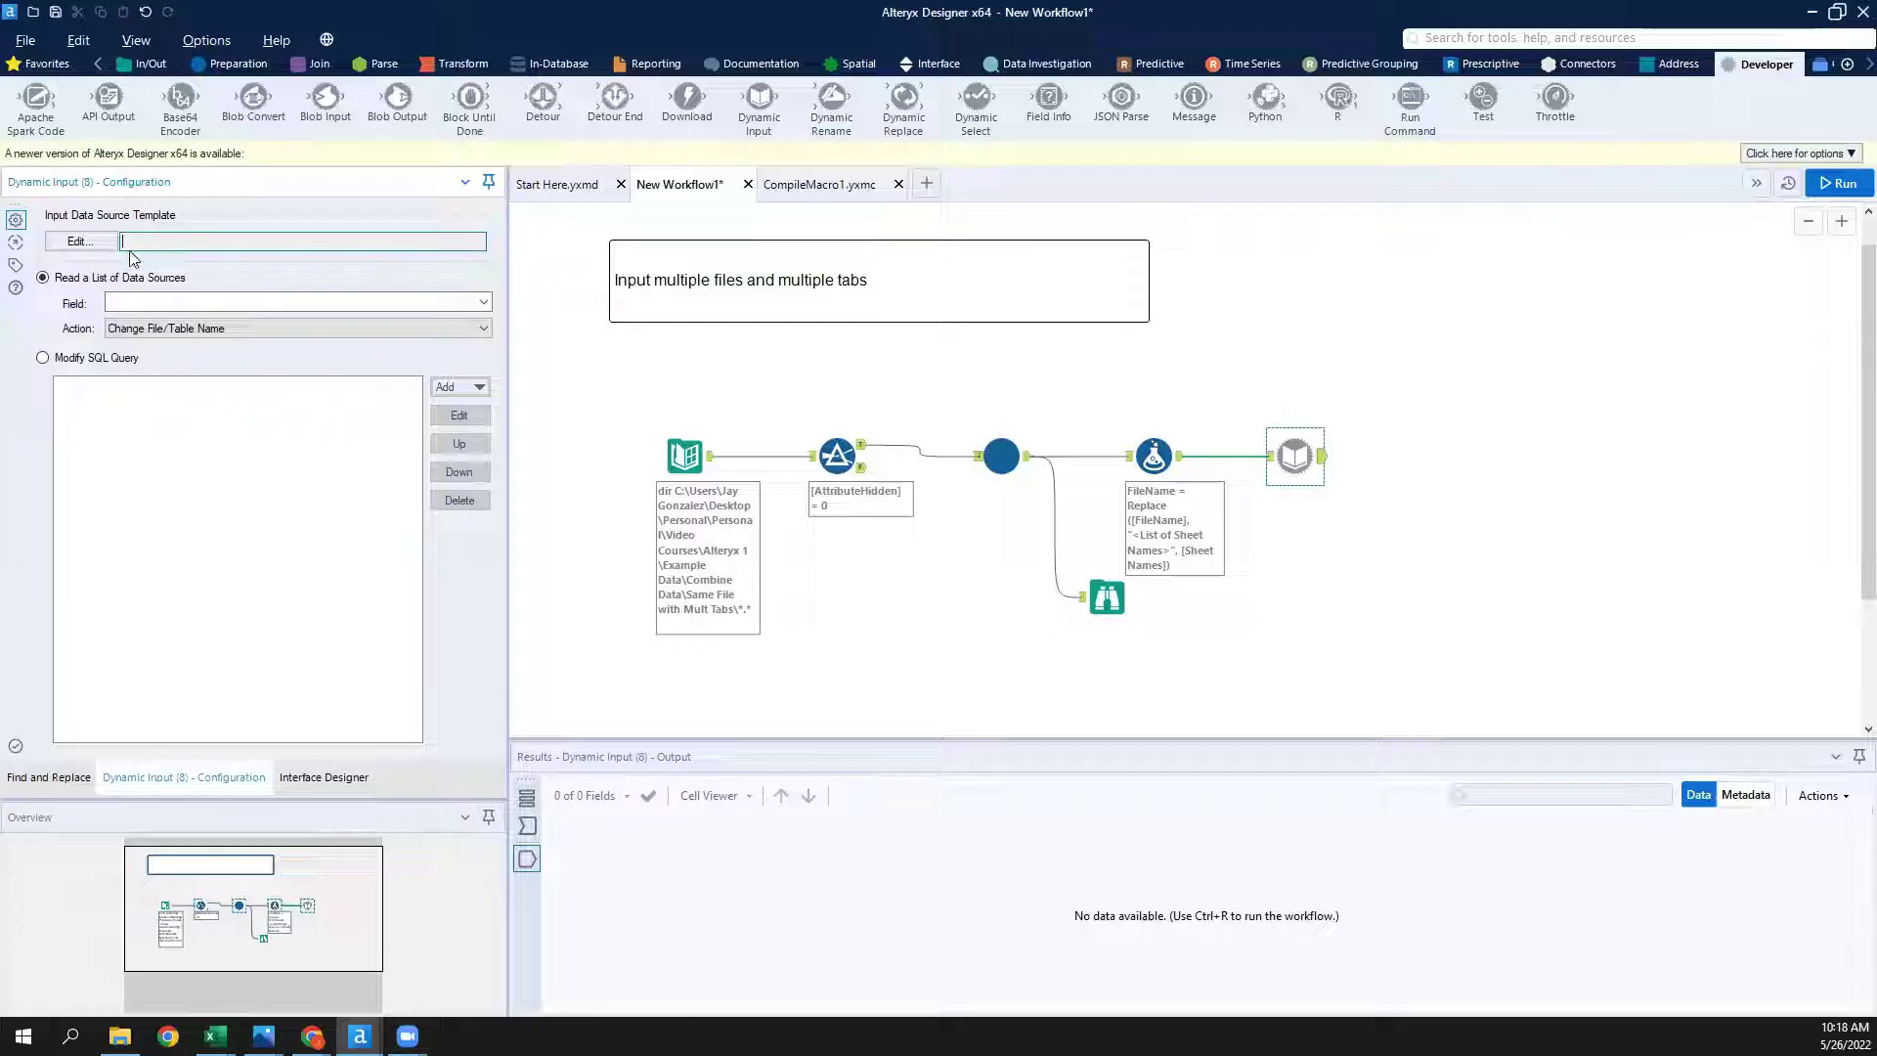
pyautogui.click(98, 245)
pyautogui.click(1174, 307)
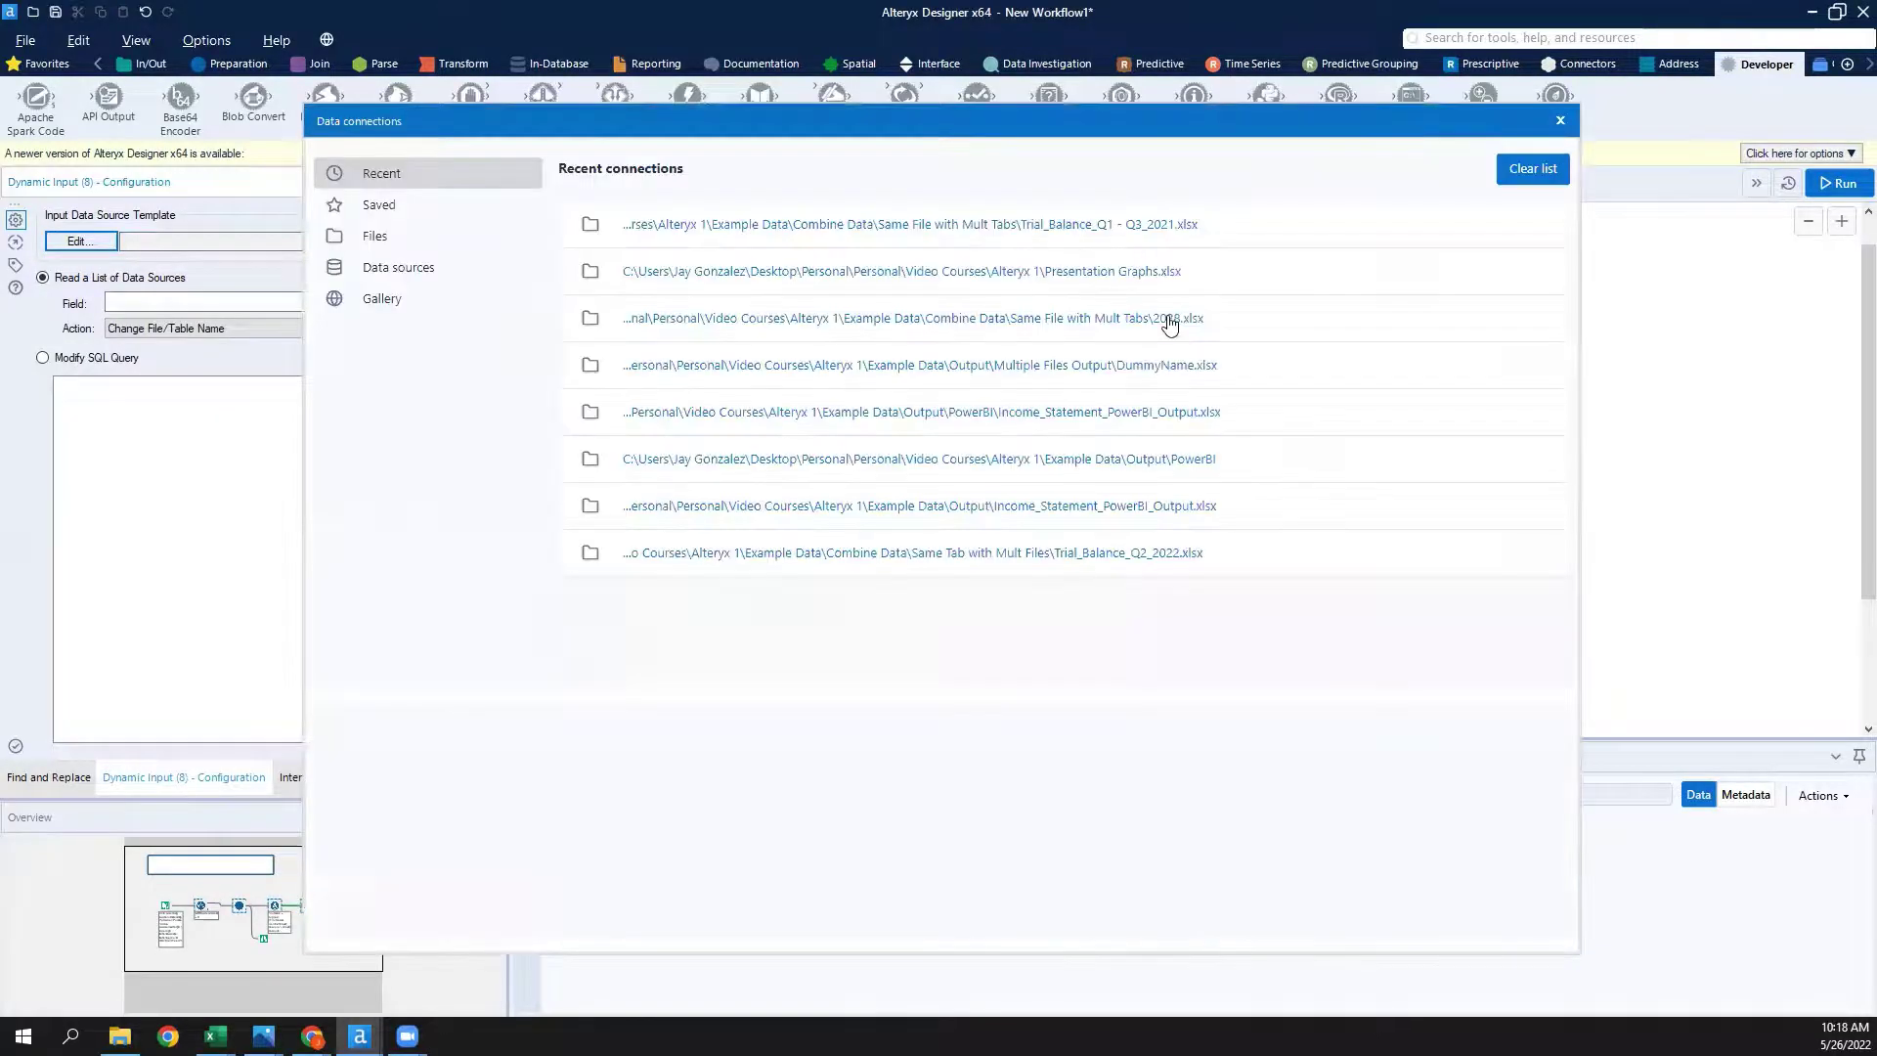
pyautogui.click(400, 237)
pyautogui.click(1017, 668)
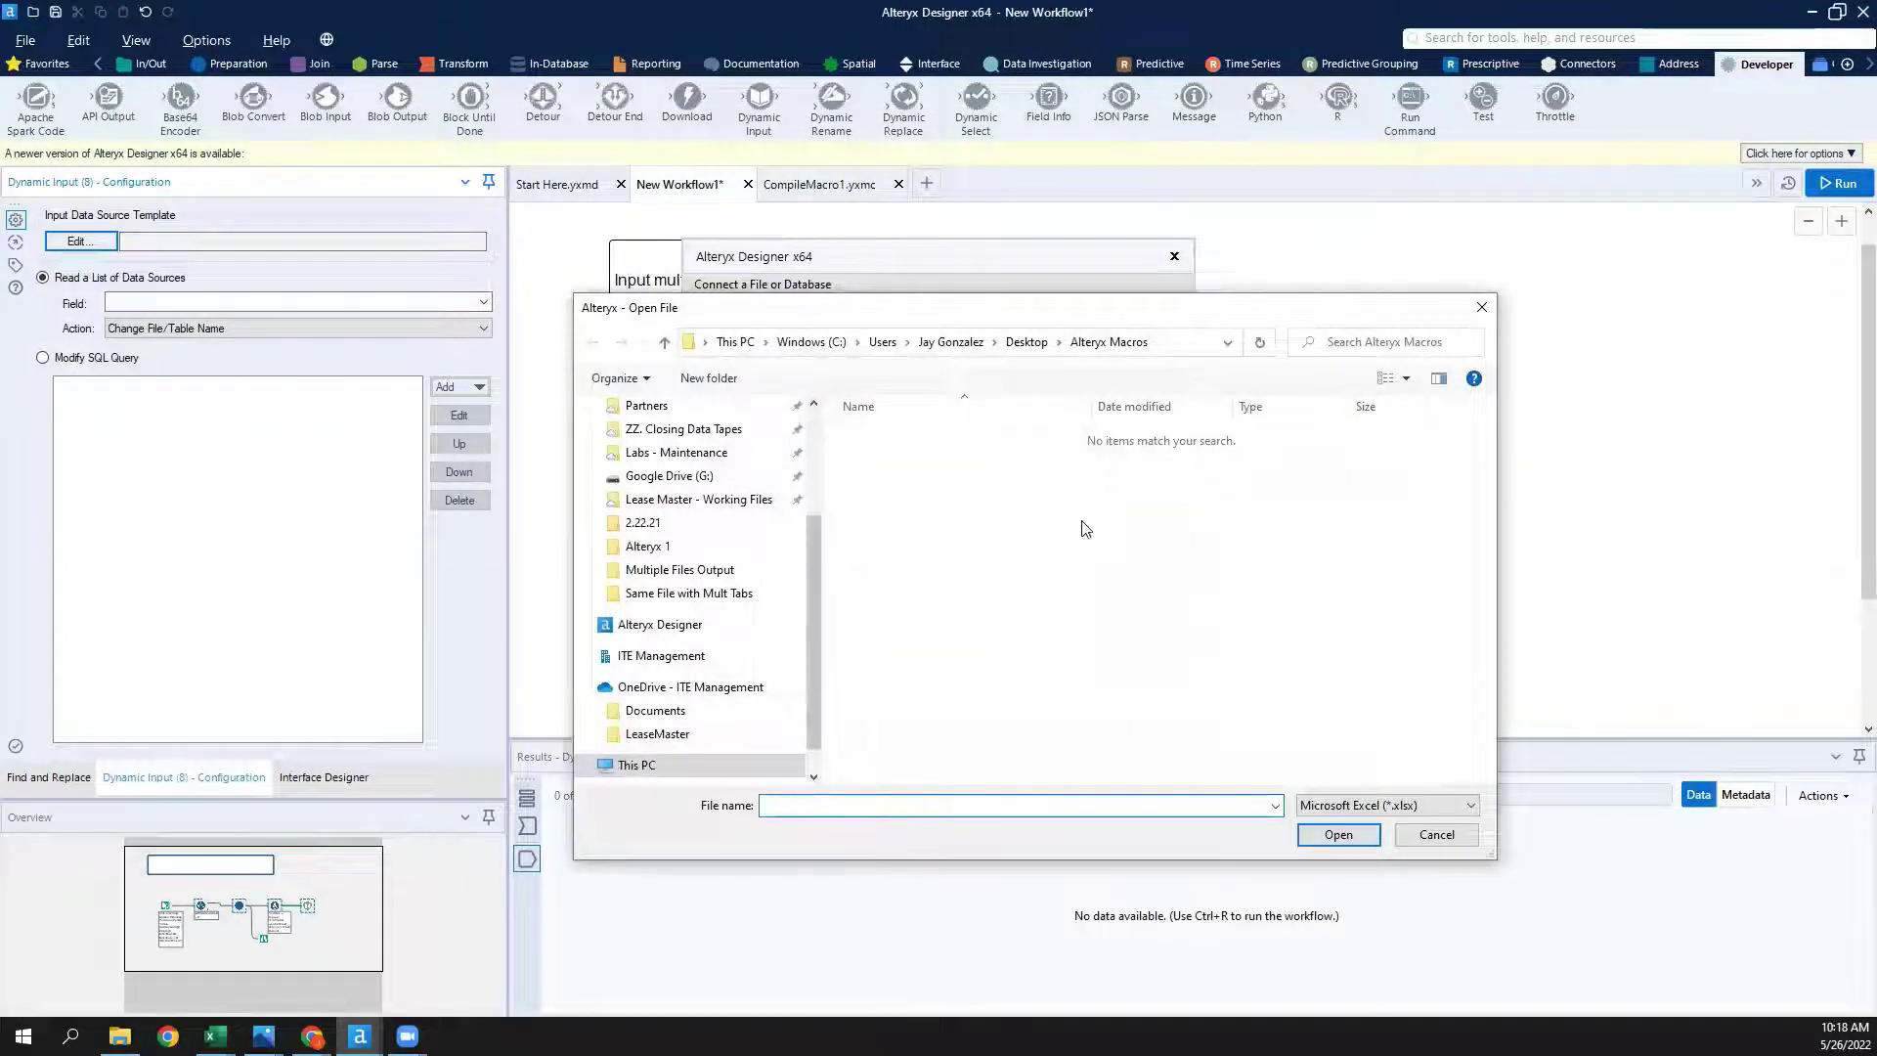
# Browse from Desktop through Personal\Personal\Video Courses\Alteryx 1\Example Data\Combine Data to the Same File with Mult Tabs folder.
pyautogui.click(1017, 343)
pyautogui.scroll(-2, 1075, 607)
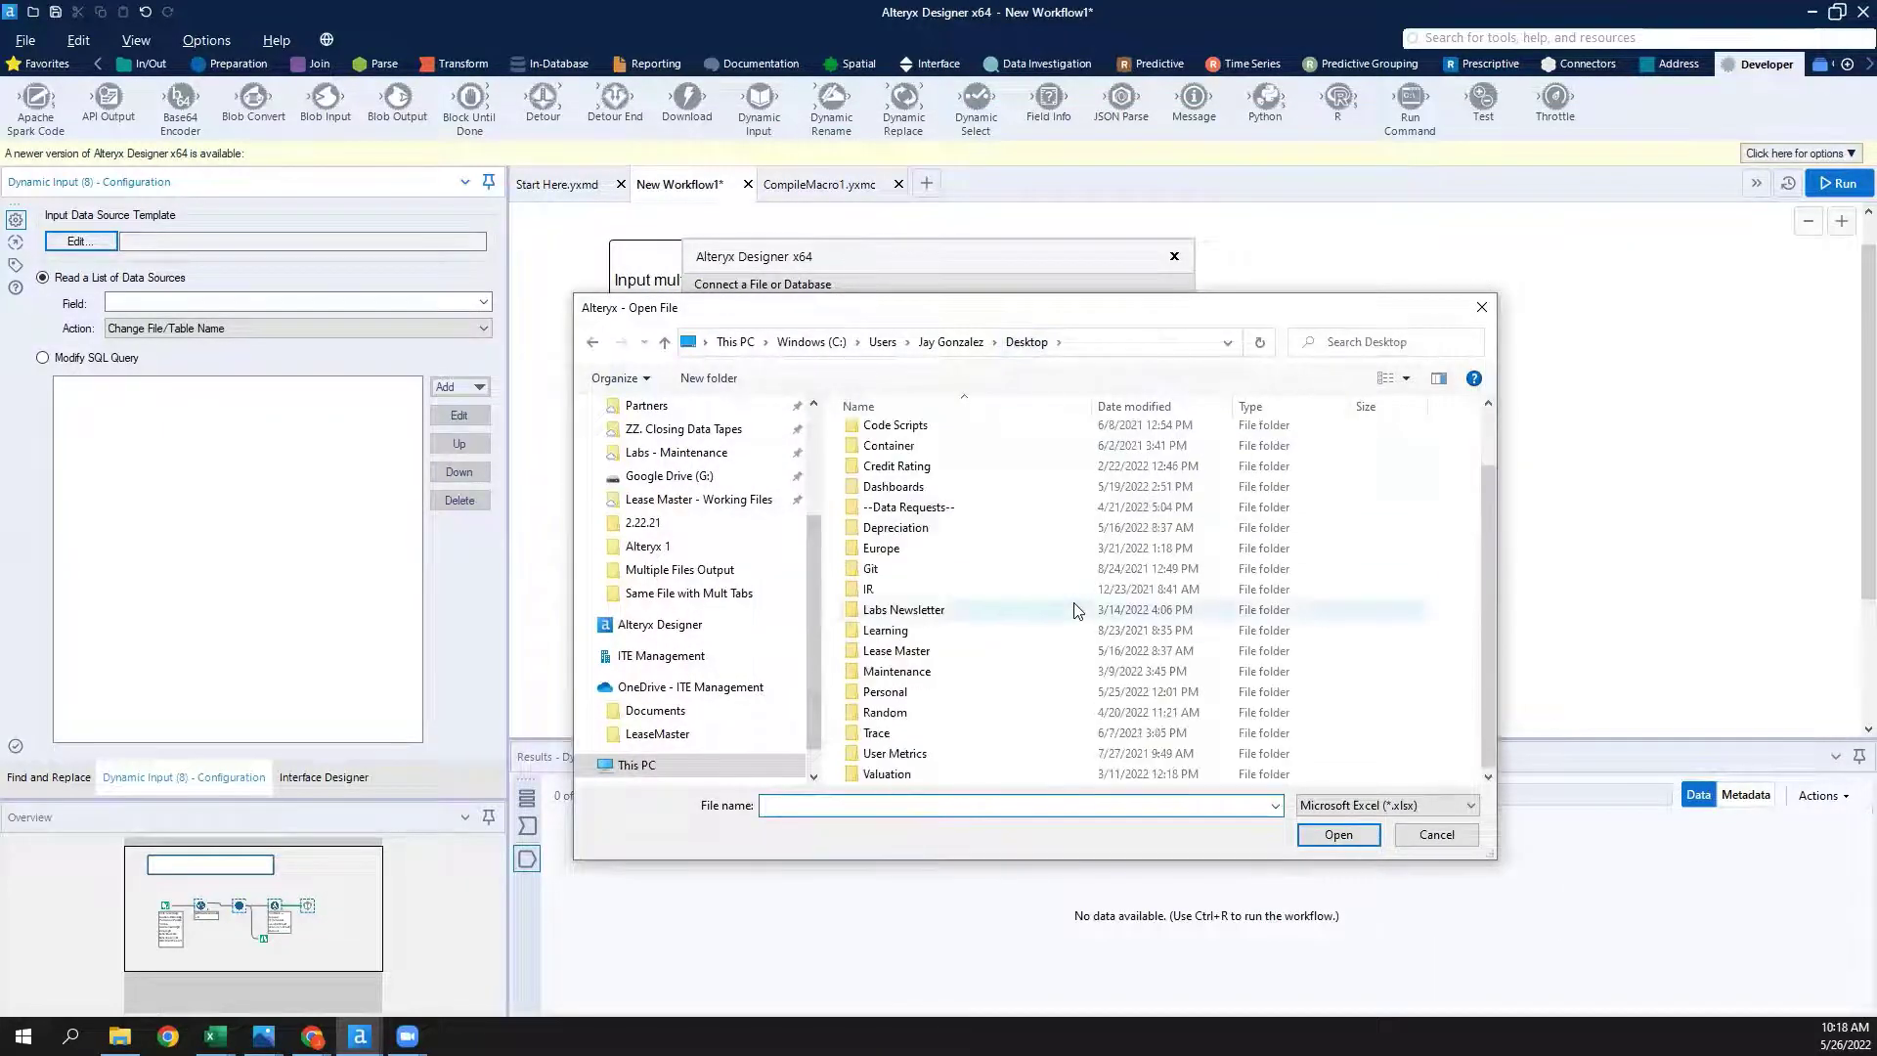
pyautogui.doubleClick(1007, 699)
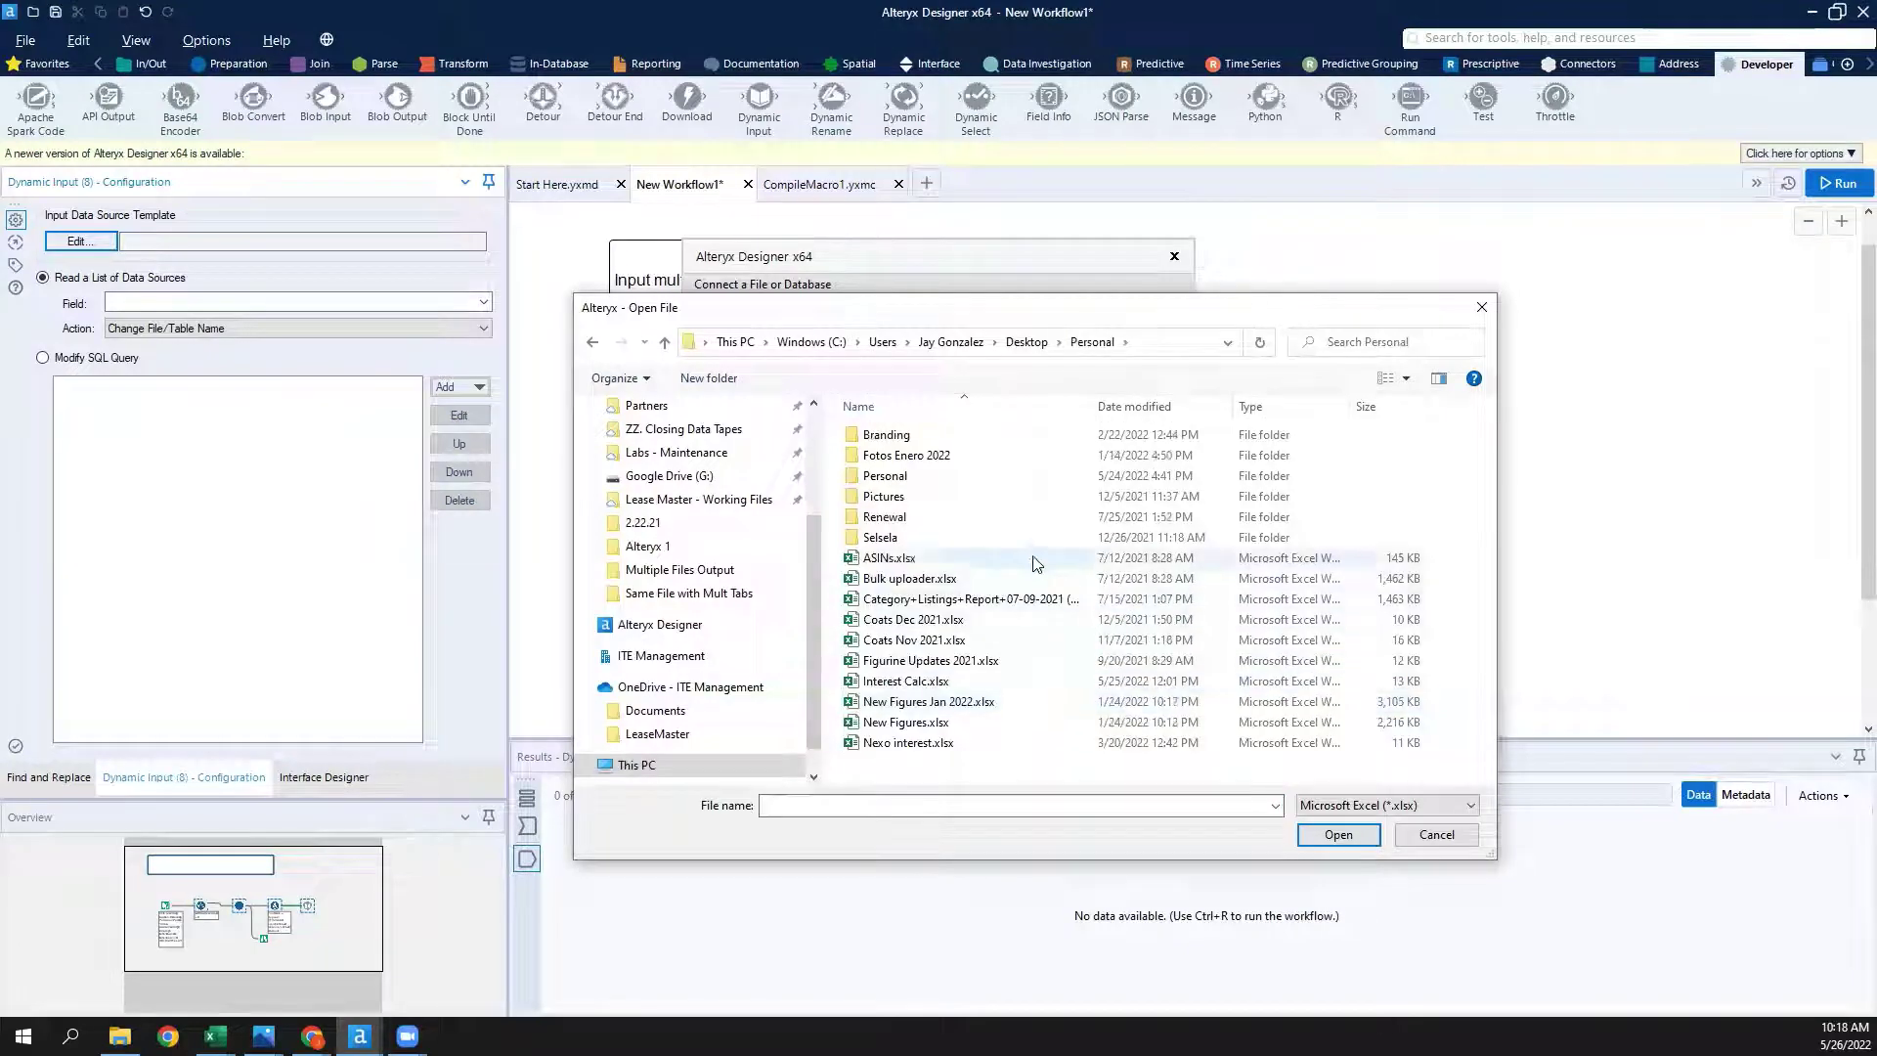
pyautogui.doubleClick(986, 478)
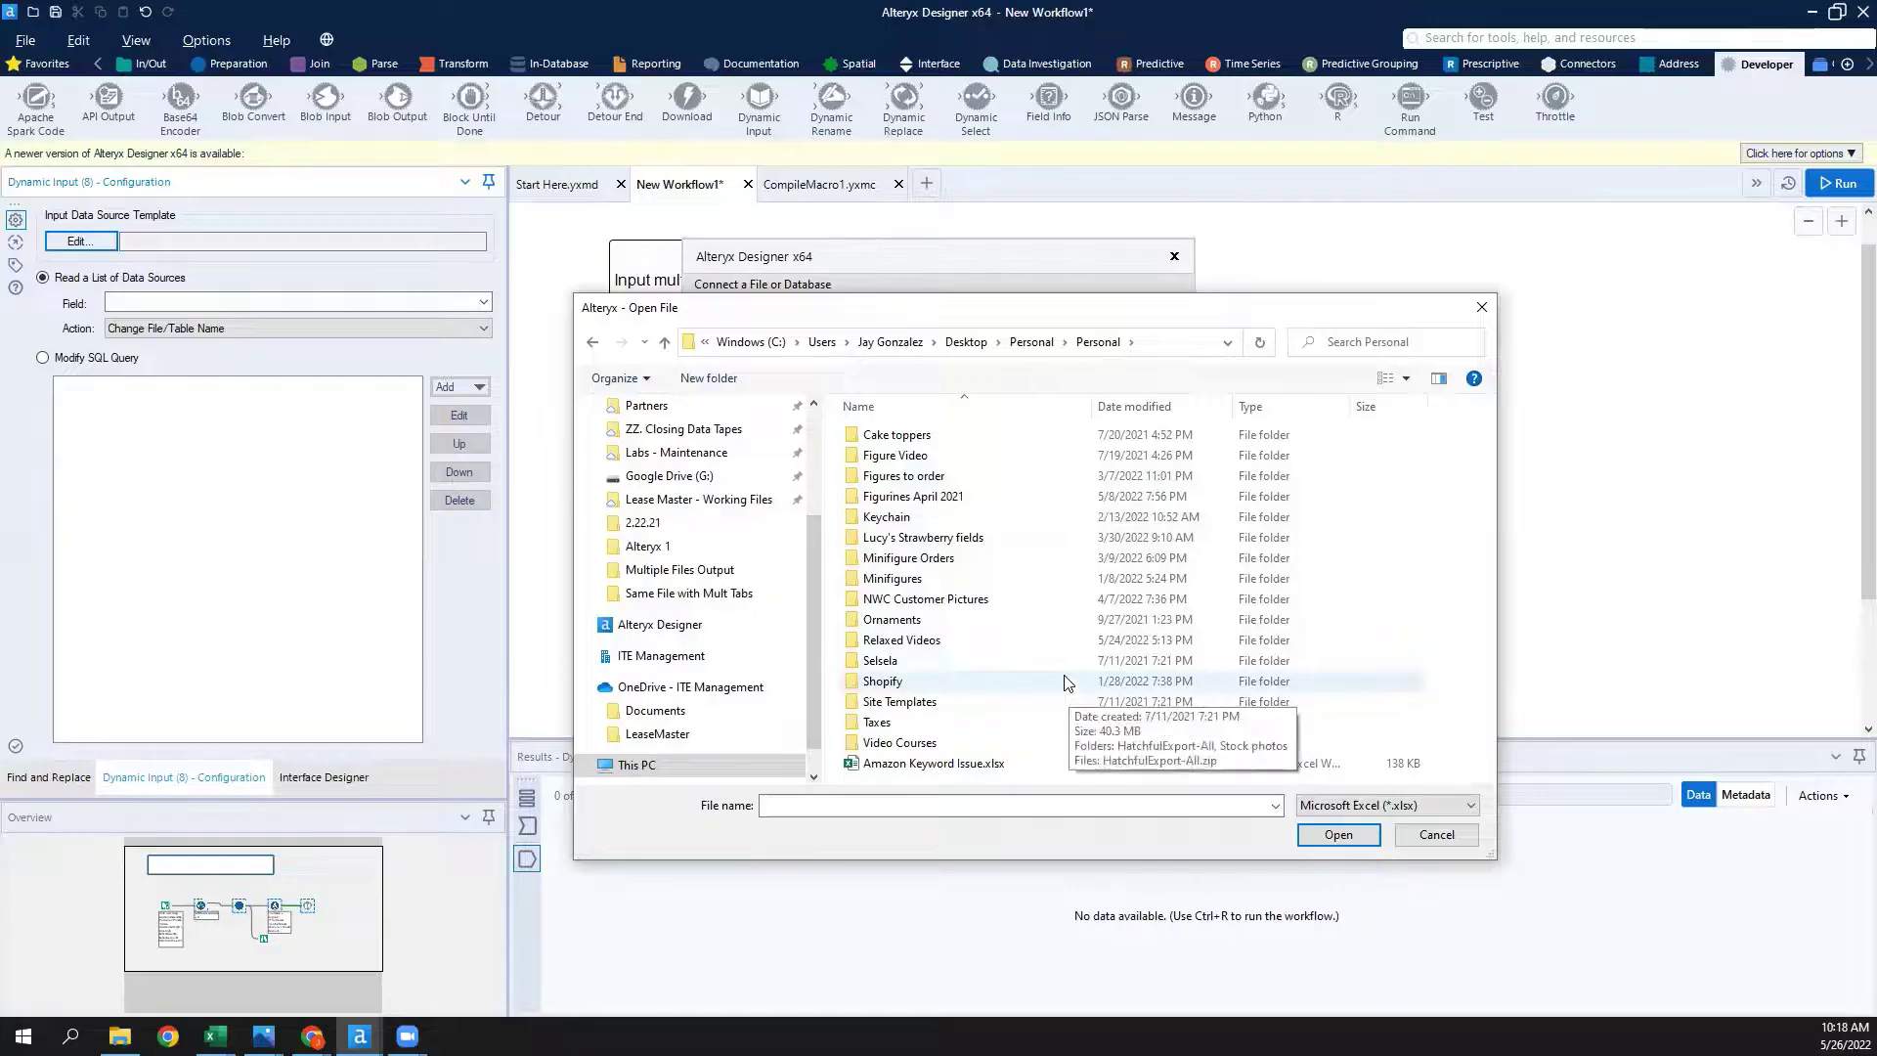
pyautogui.doubleClick(986, 741)
pyautogui.doubleClick(939, 434)
pyautogui.doubleClick(979, 440)
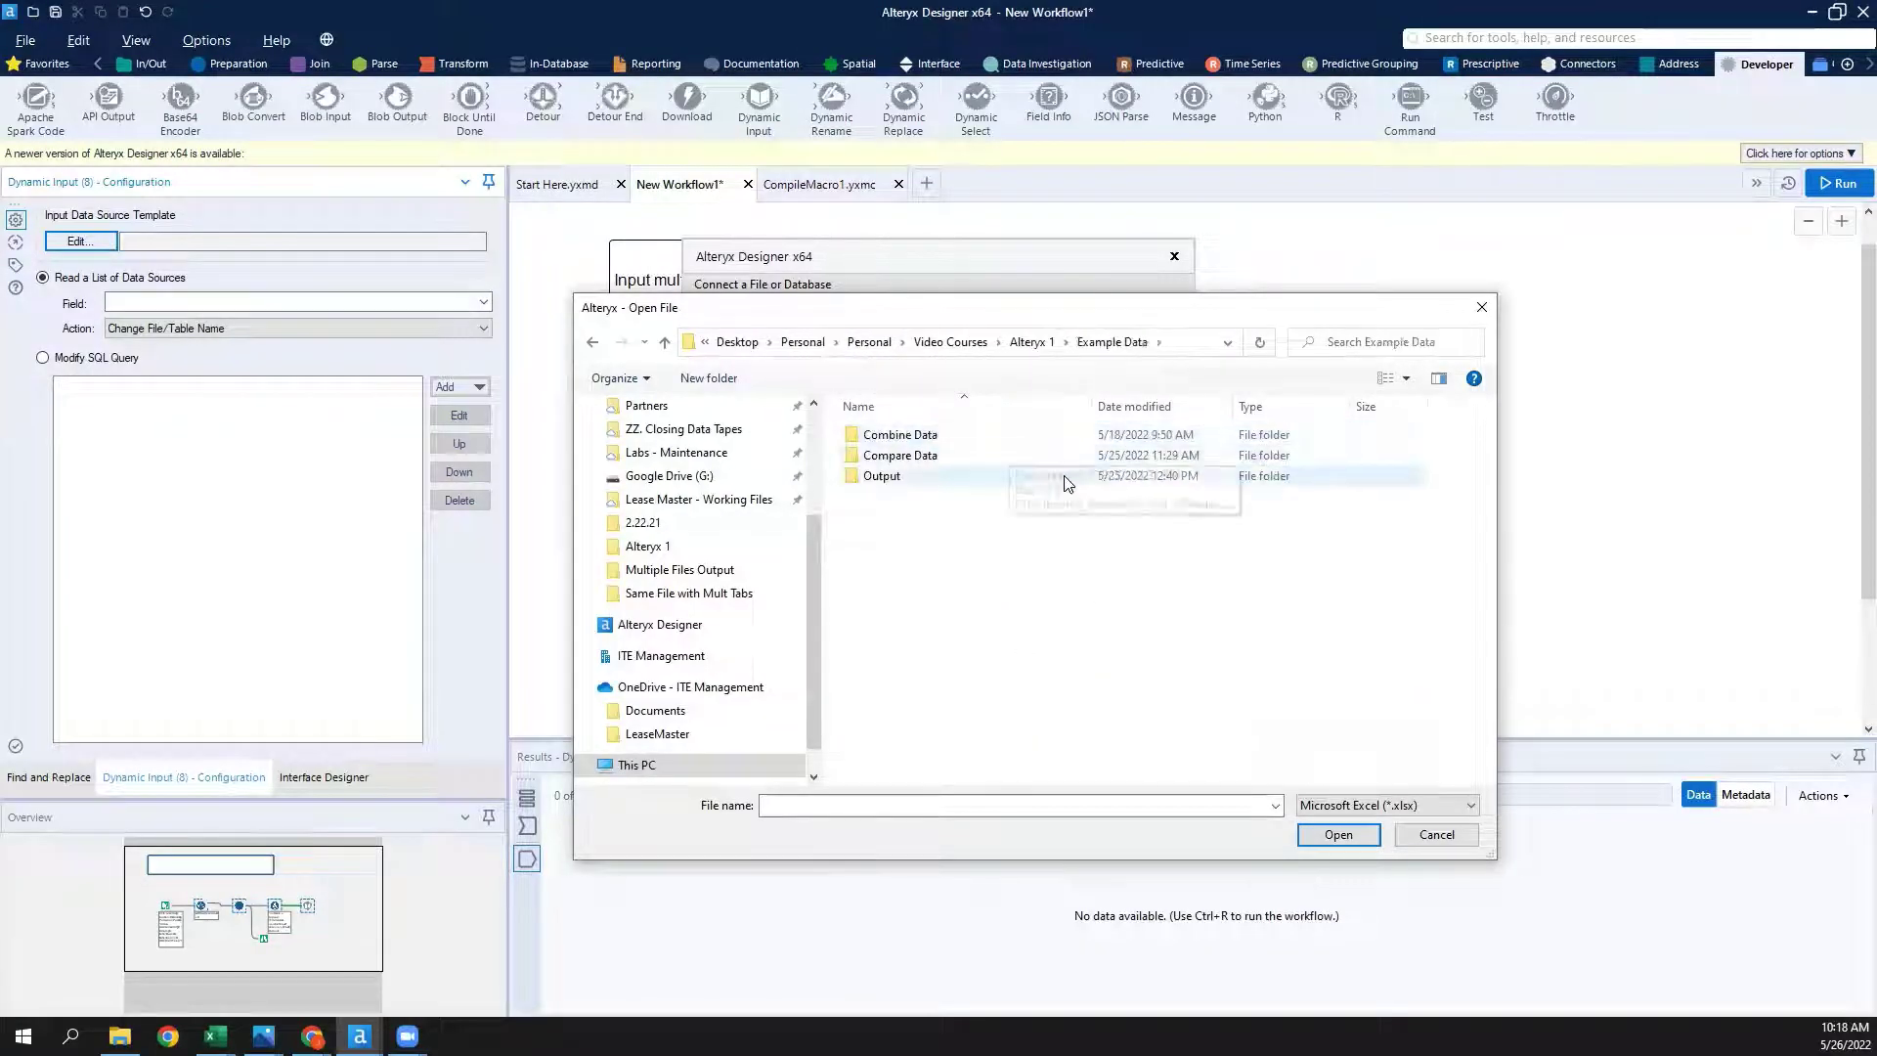
pyautogui.doubleClick(1012, 440)
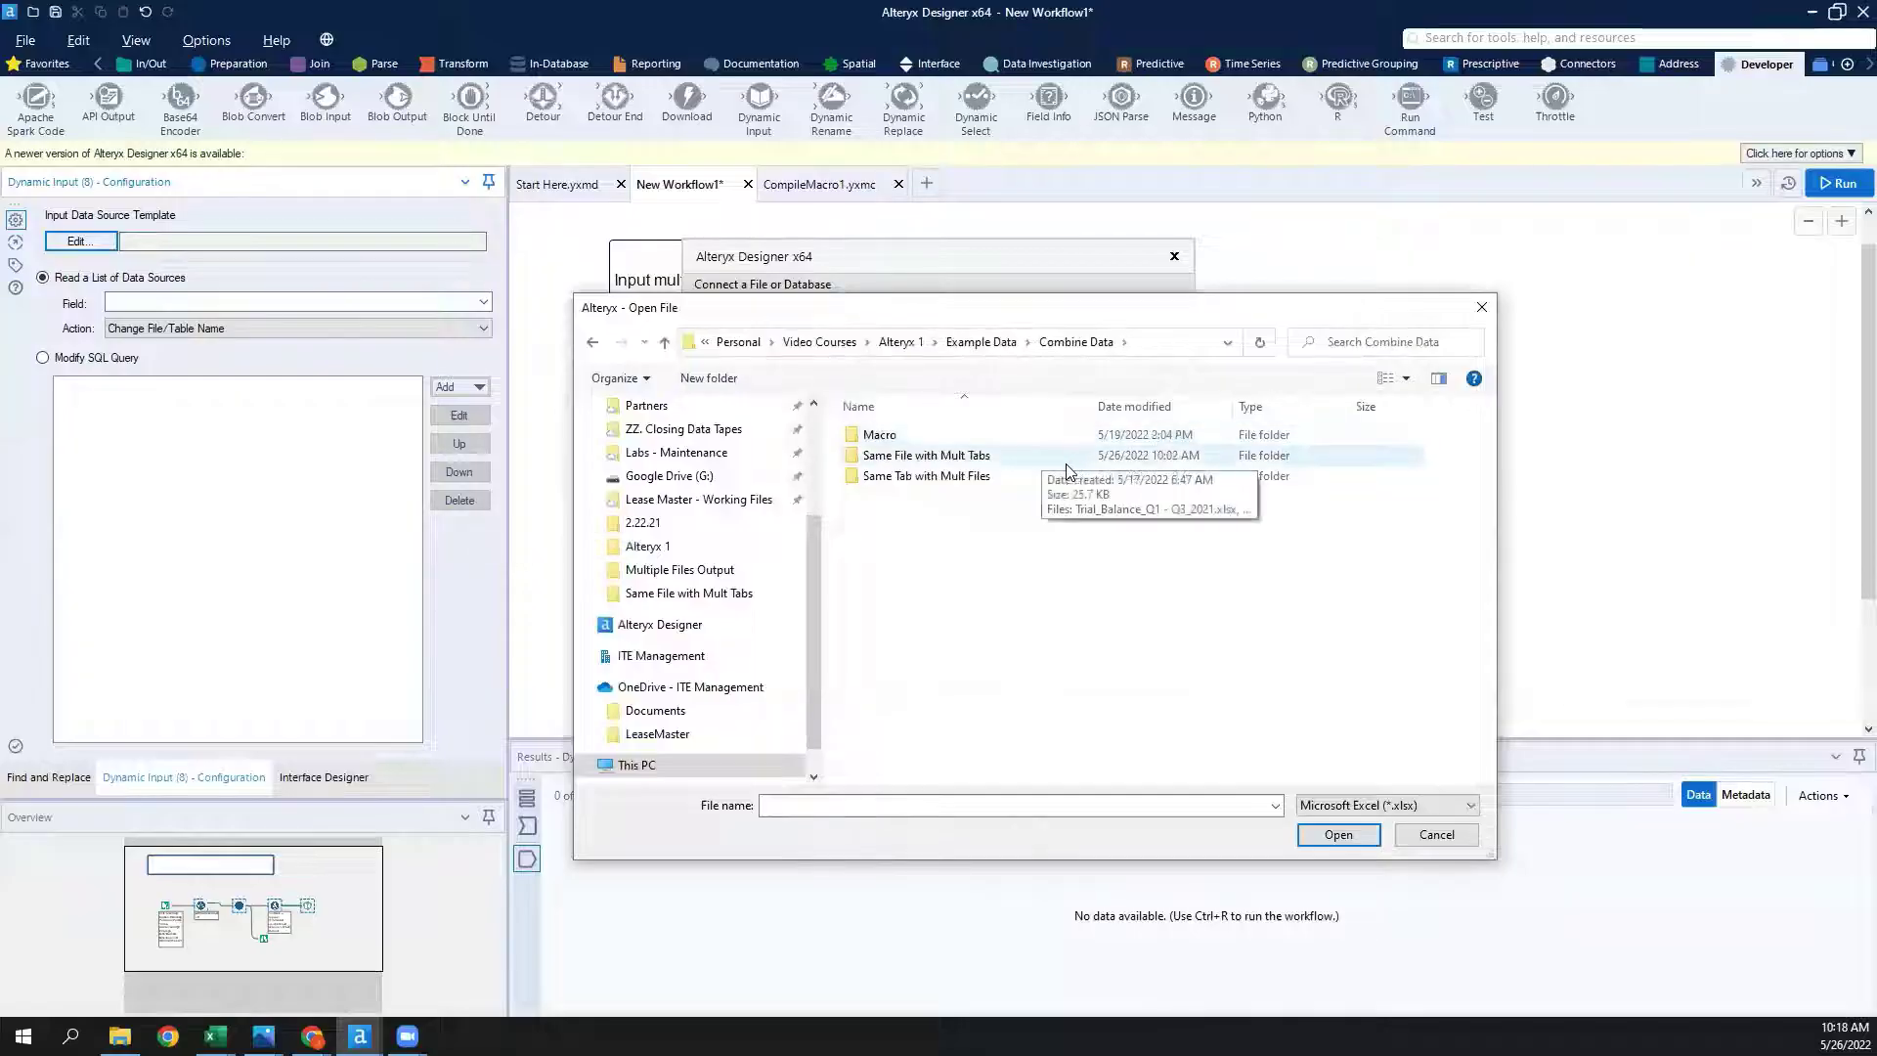
pyautogui.click(1024, 460)
pyautogui.doubleClick(1025, 460)
# Set the TB sheet of Trial_Balance_Q1 - Q3_2021.xlsx as the Dynamic Input tool's data source template.
pyautogui.click(1046, 437)
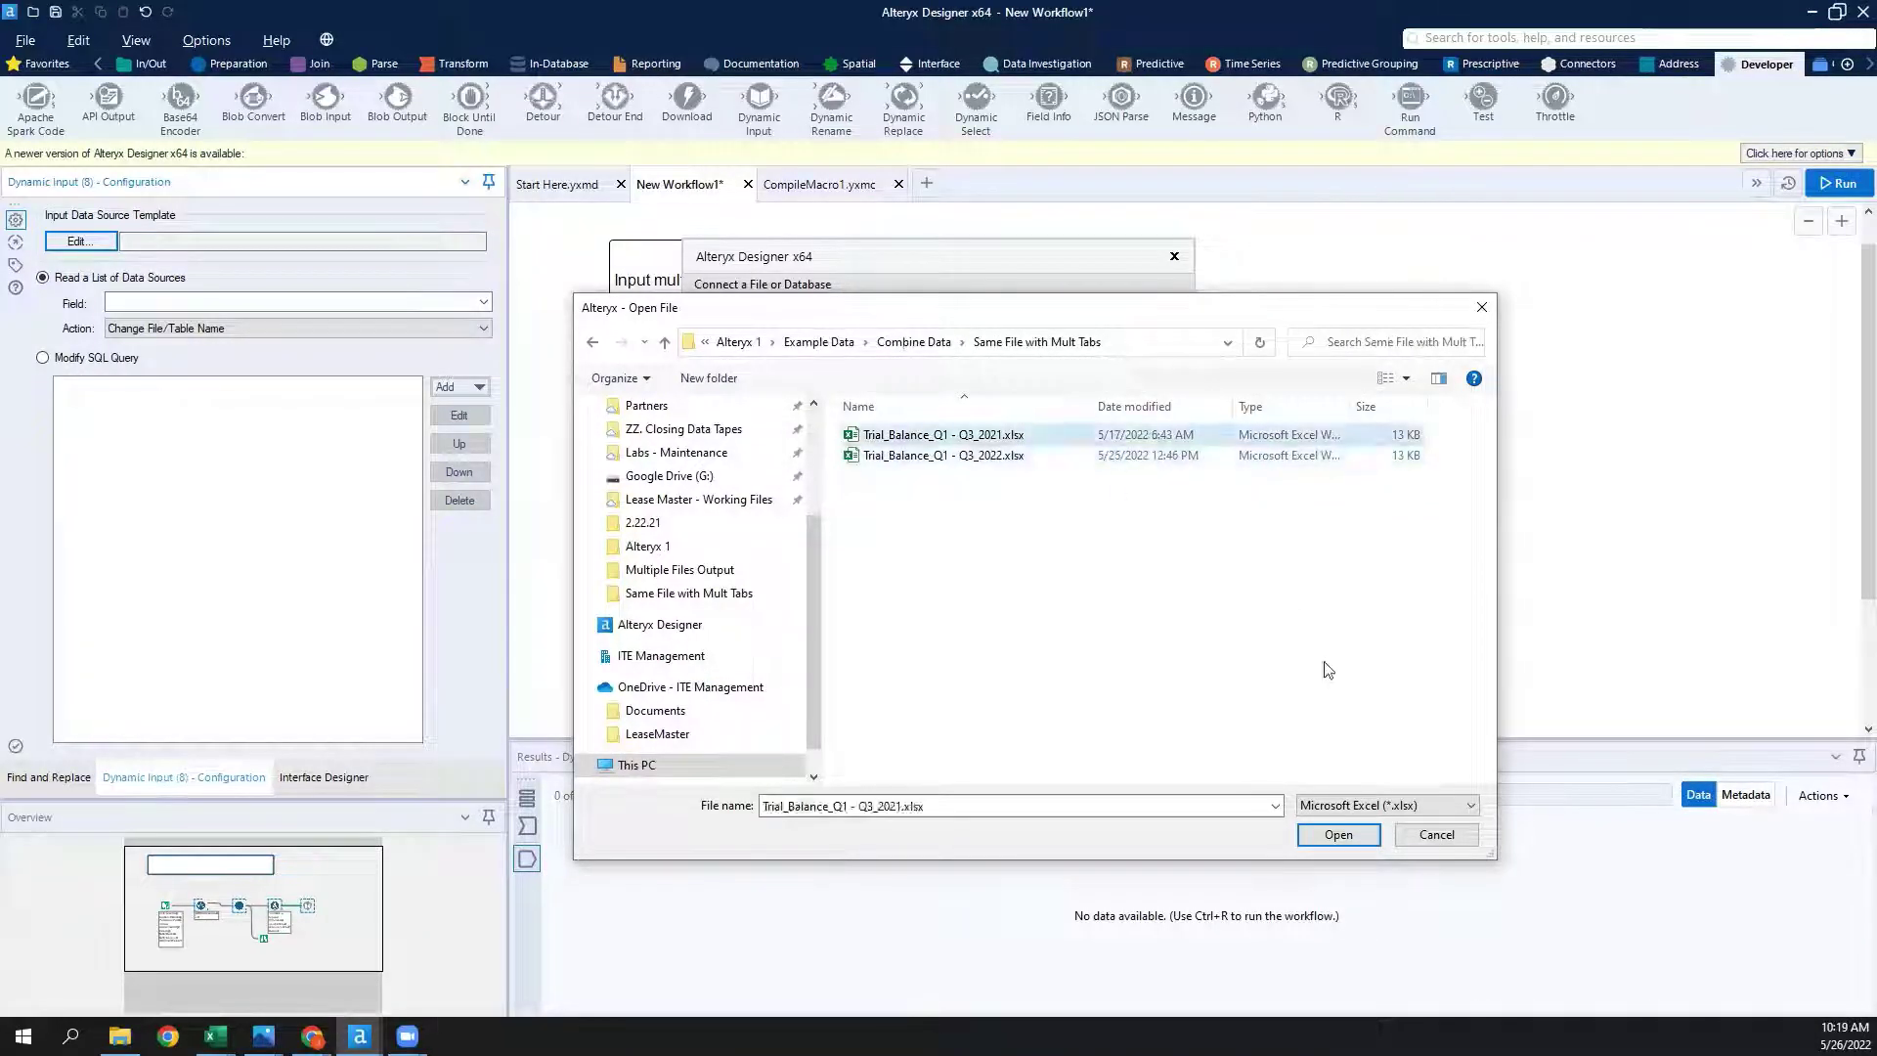
pyautogui.click(1338, 834)
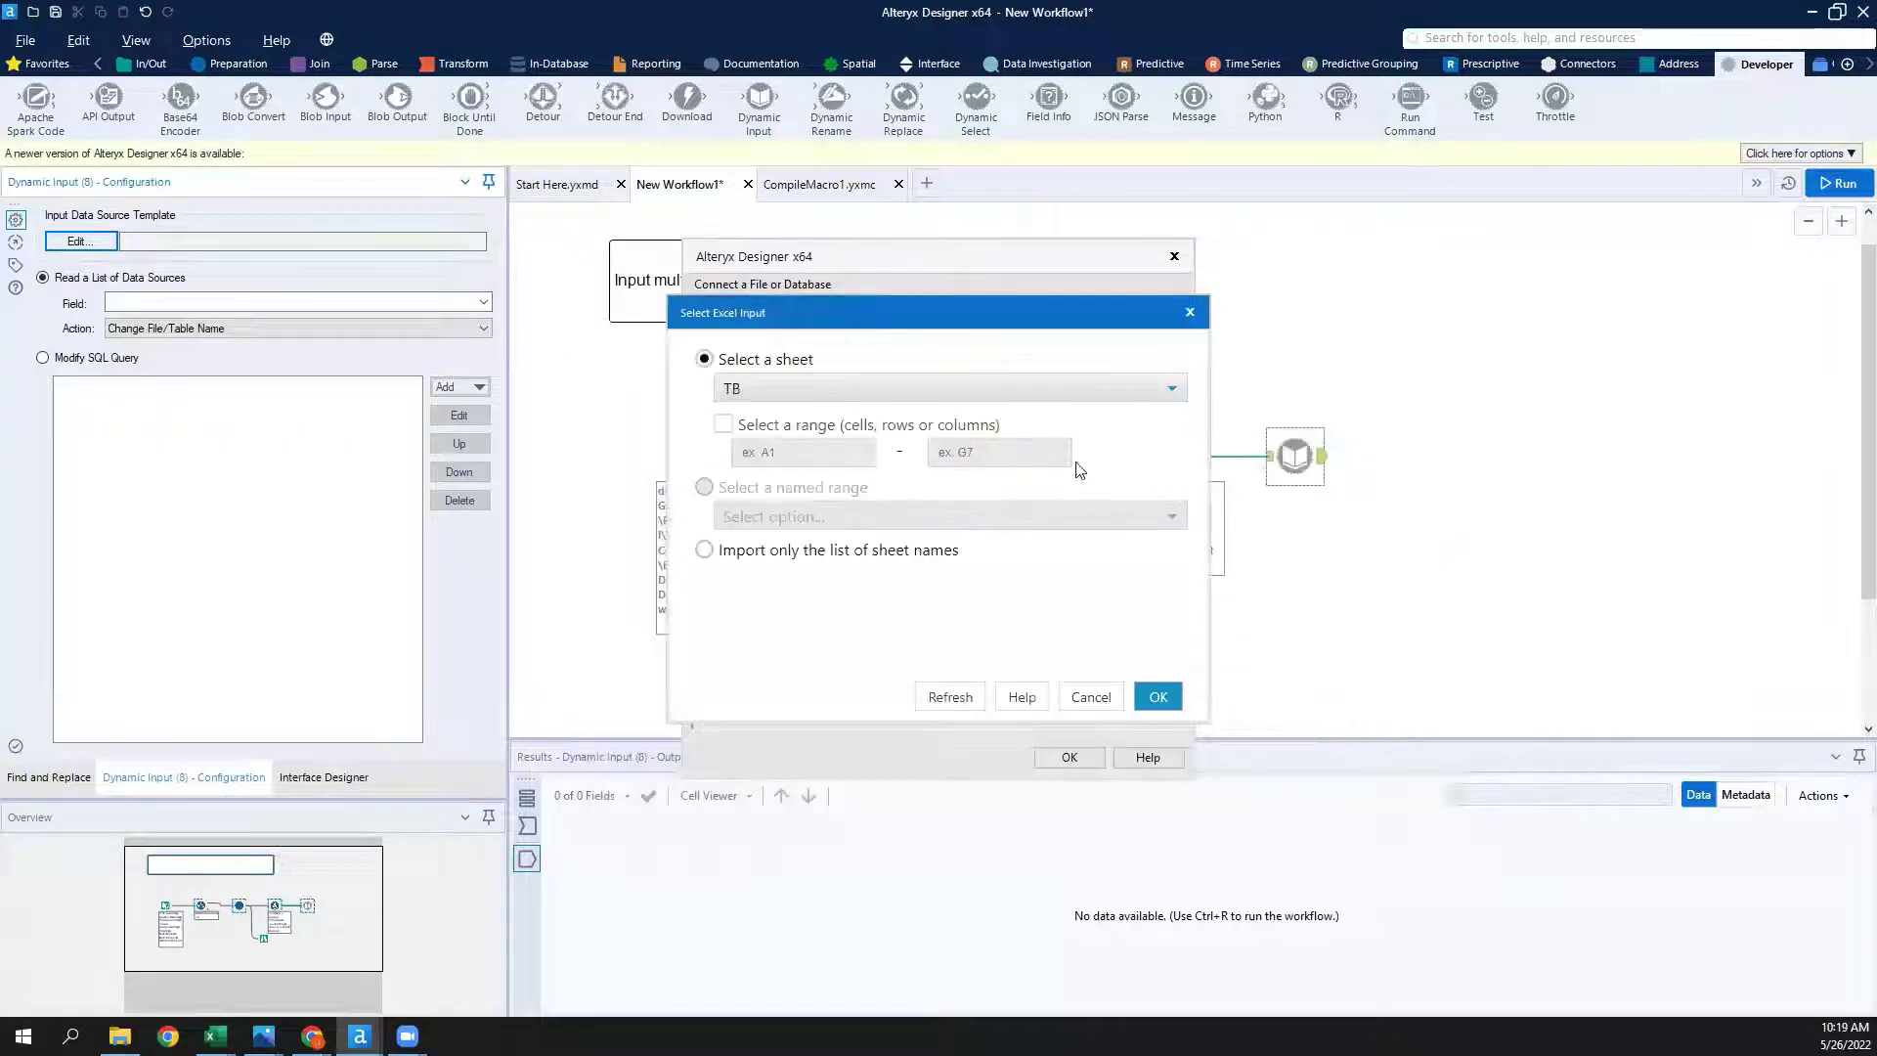
pyautogui.click(1158, 697)
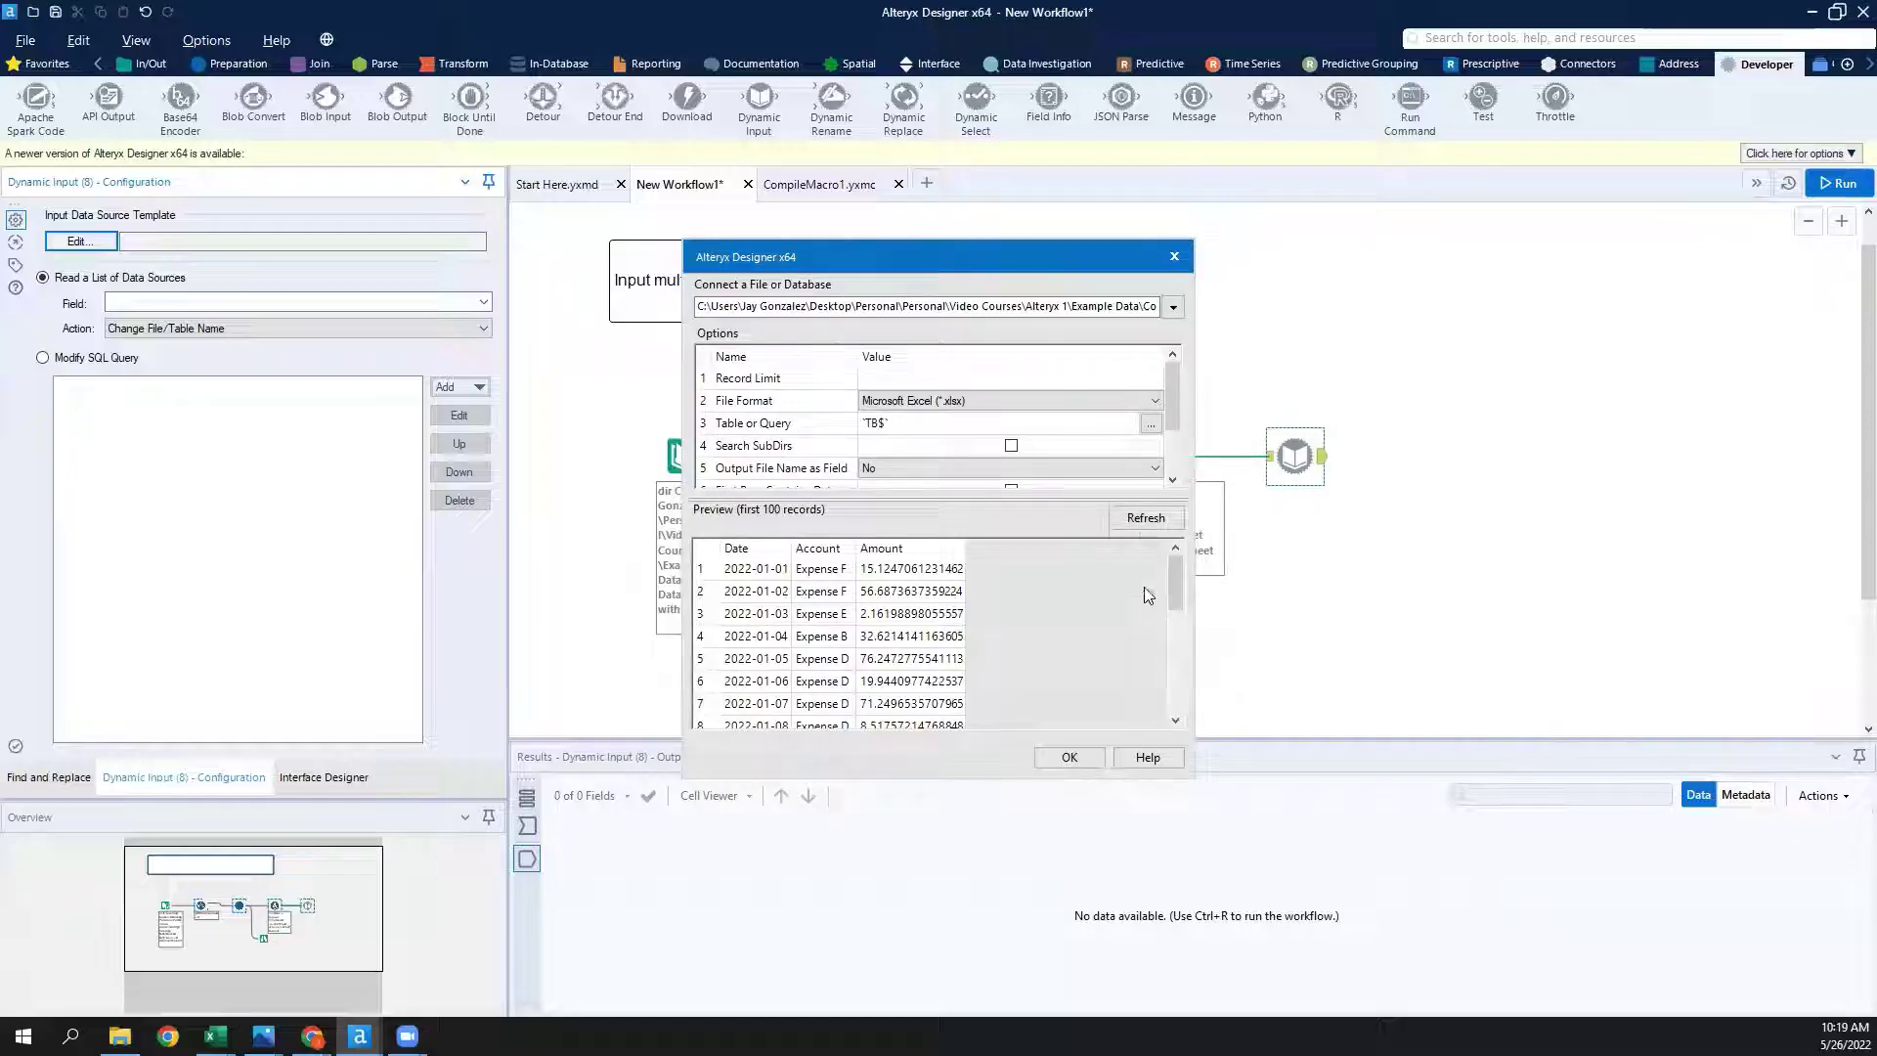
pyautogui.click(1068, 758)
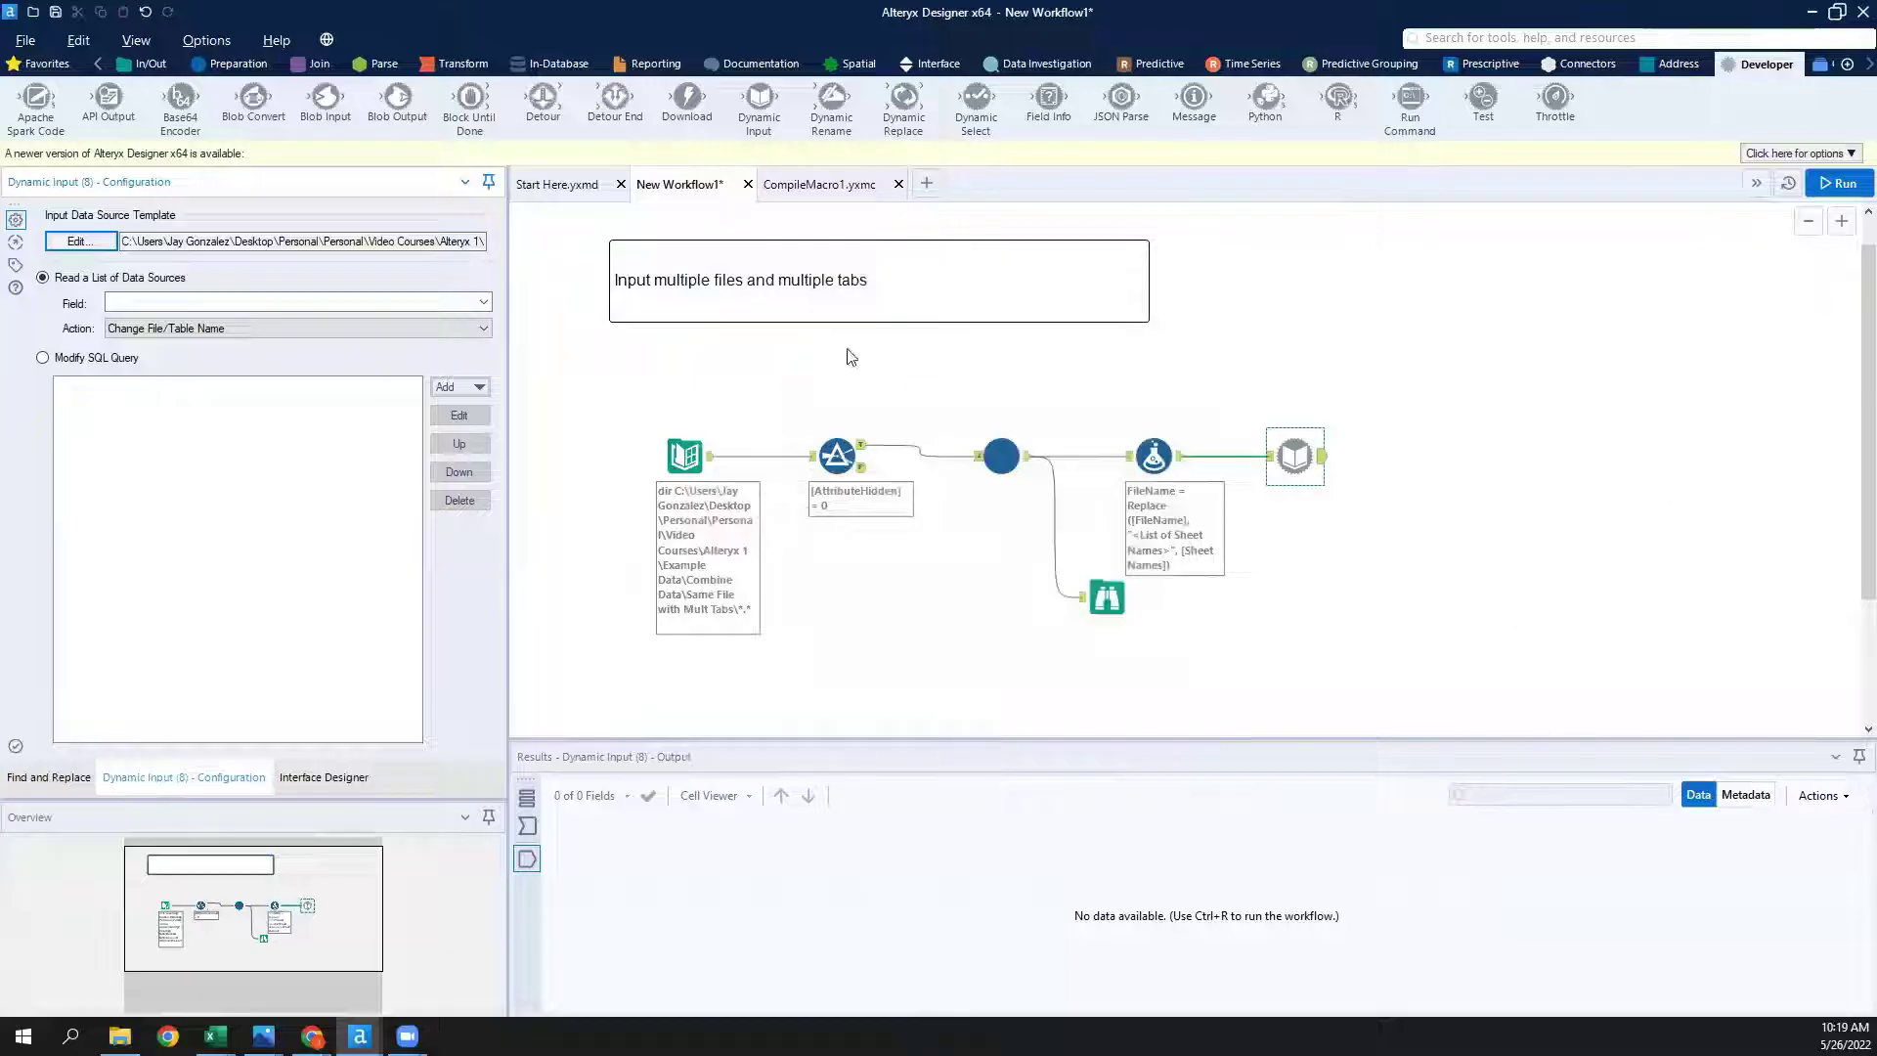
# Set the Dynamic Input tool to read its sources from the FileName field with the Change Entire File Path action.
pyautogui.click(483, 303)
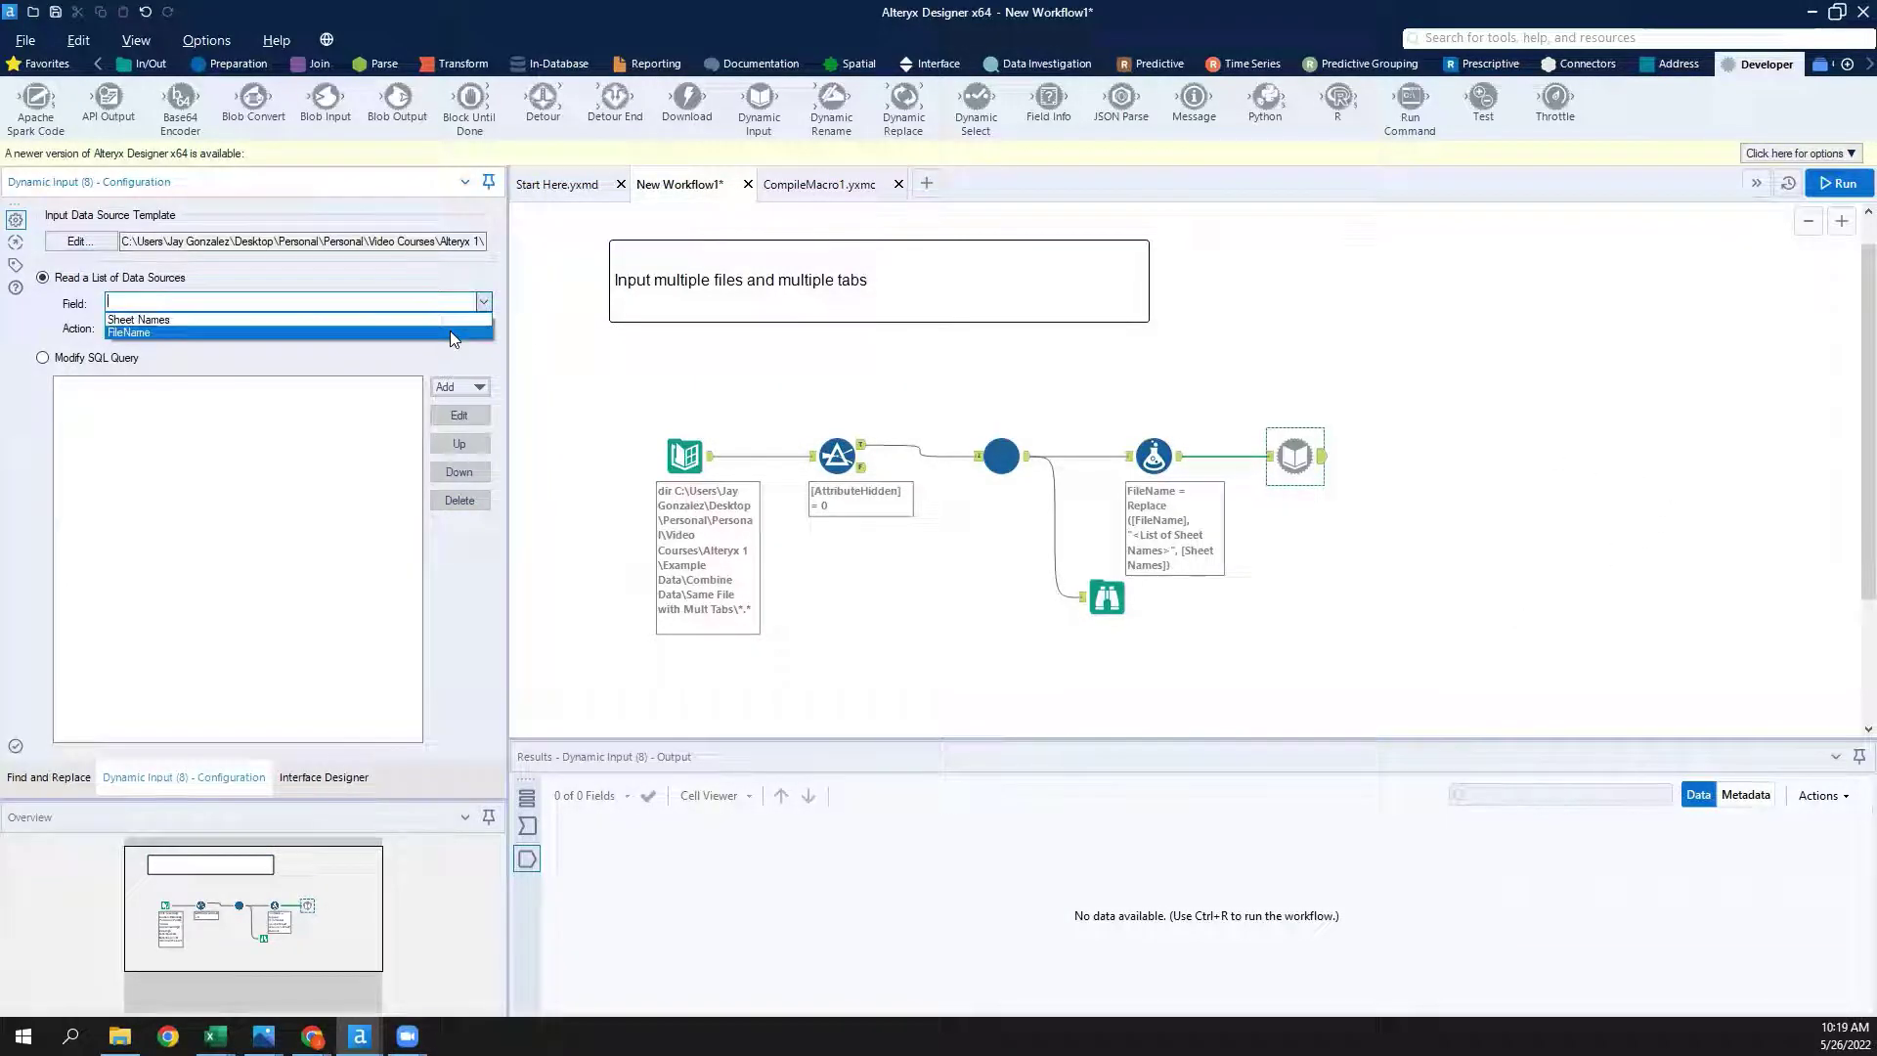
pyautogui.click(453, 332)
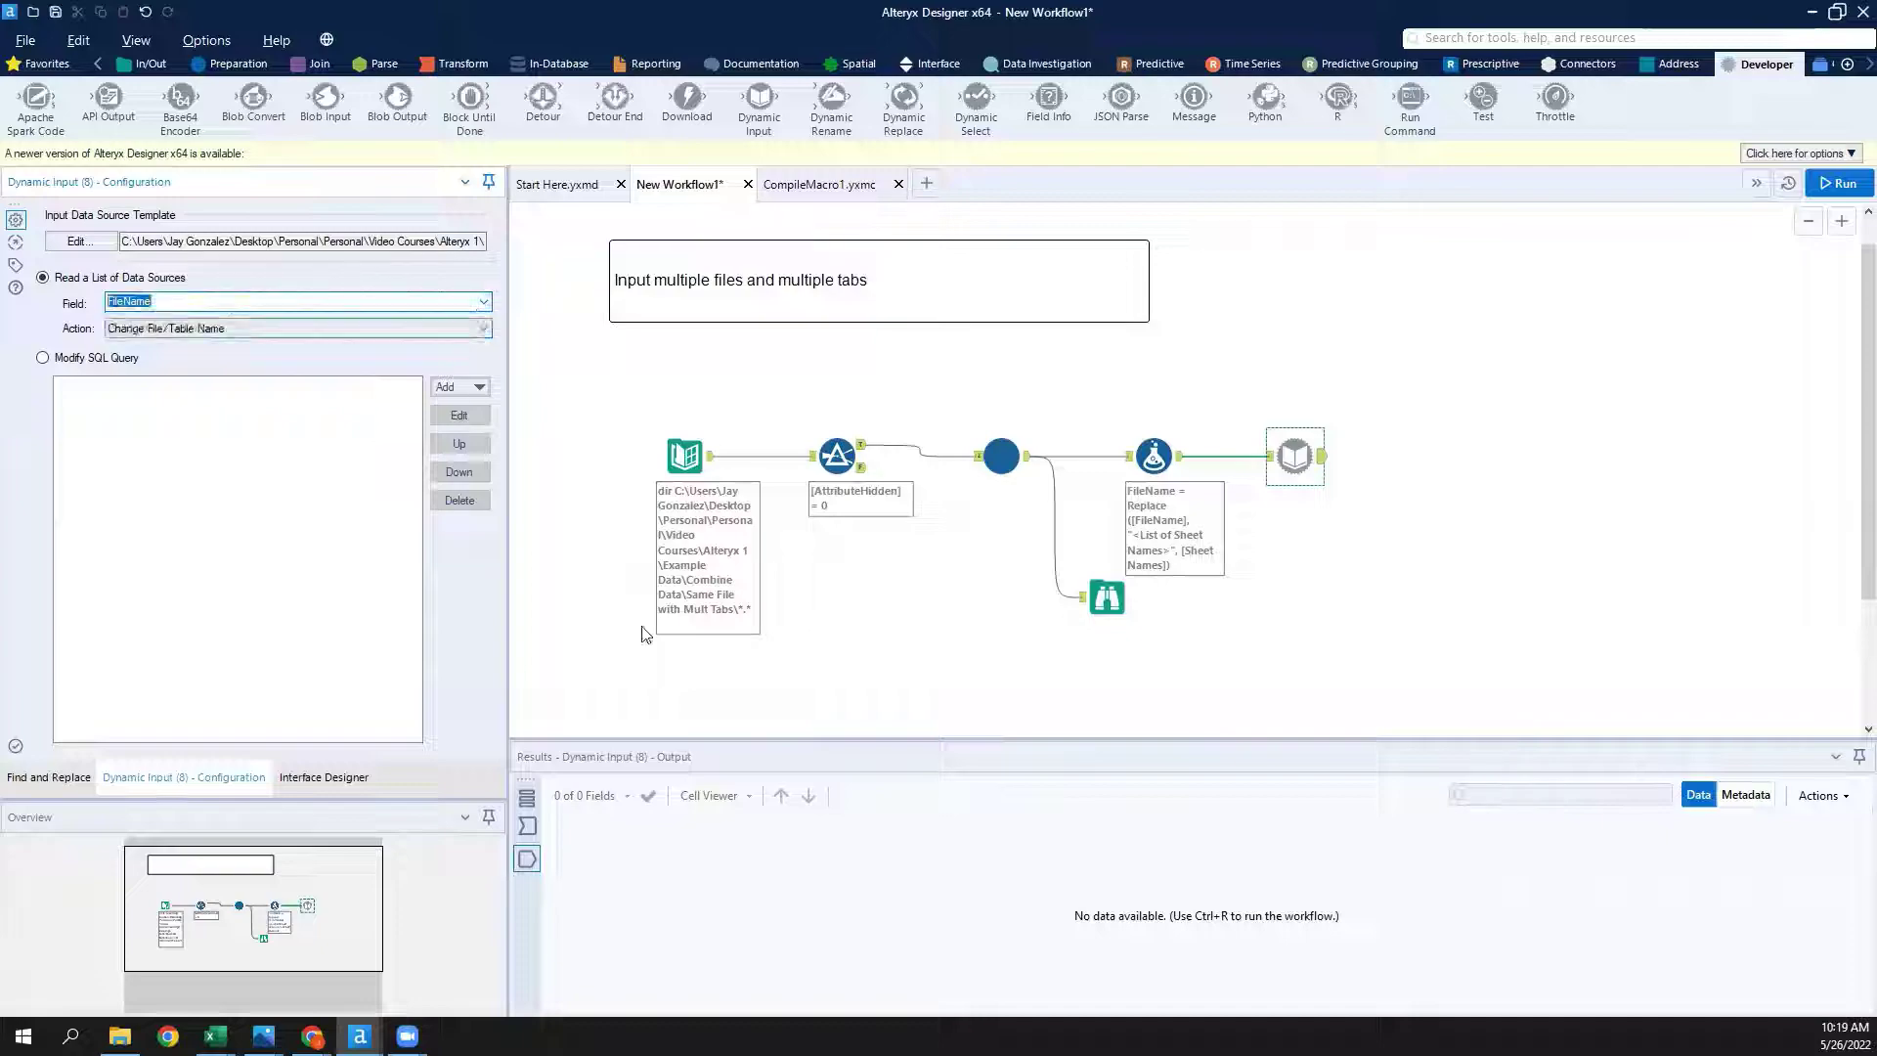
pyautogui.click(1270, 460)
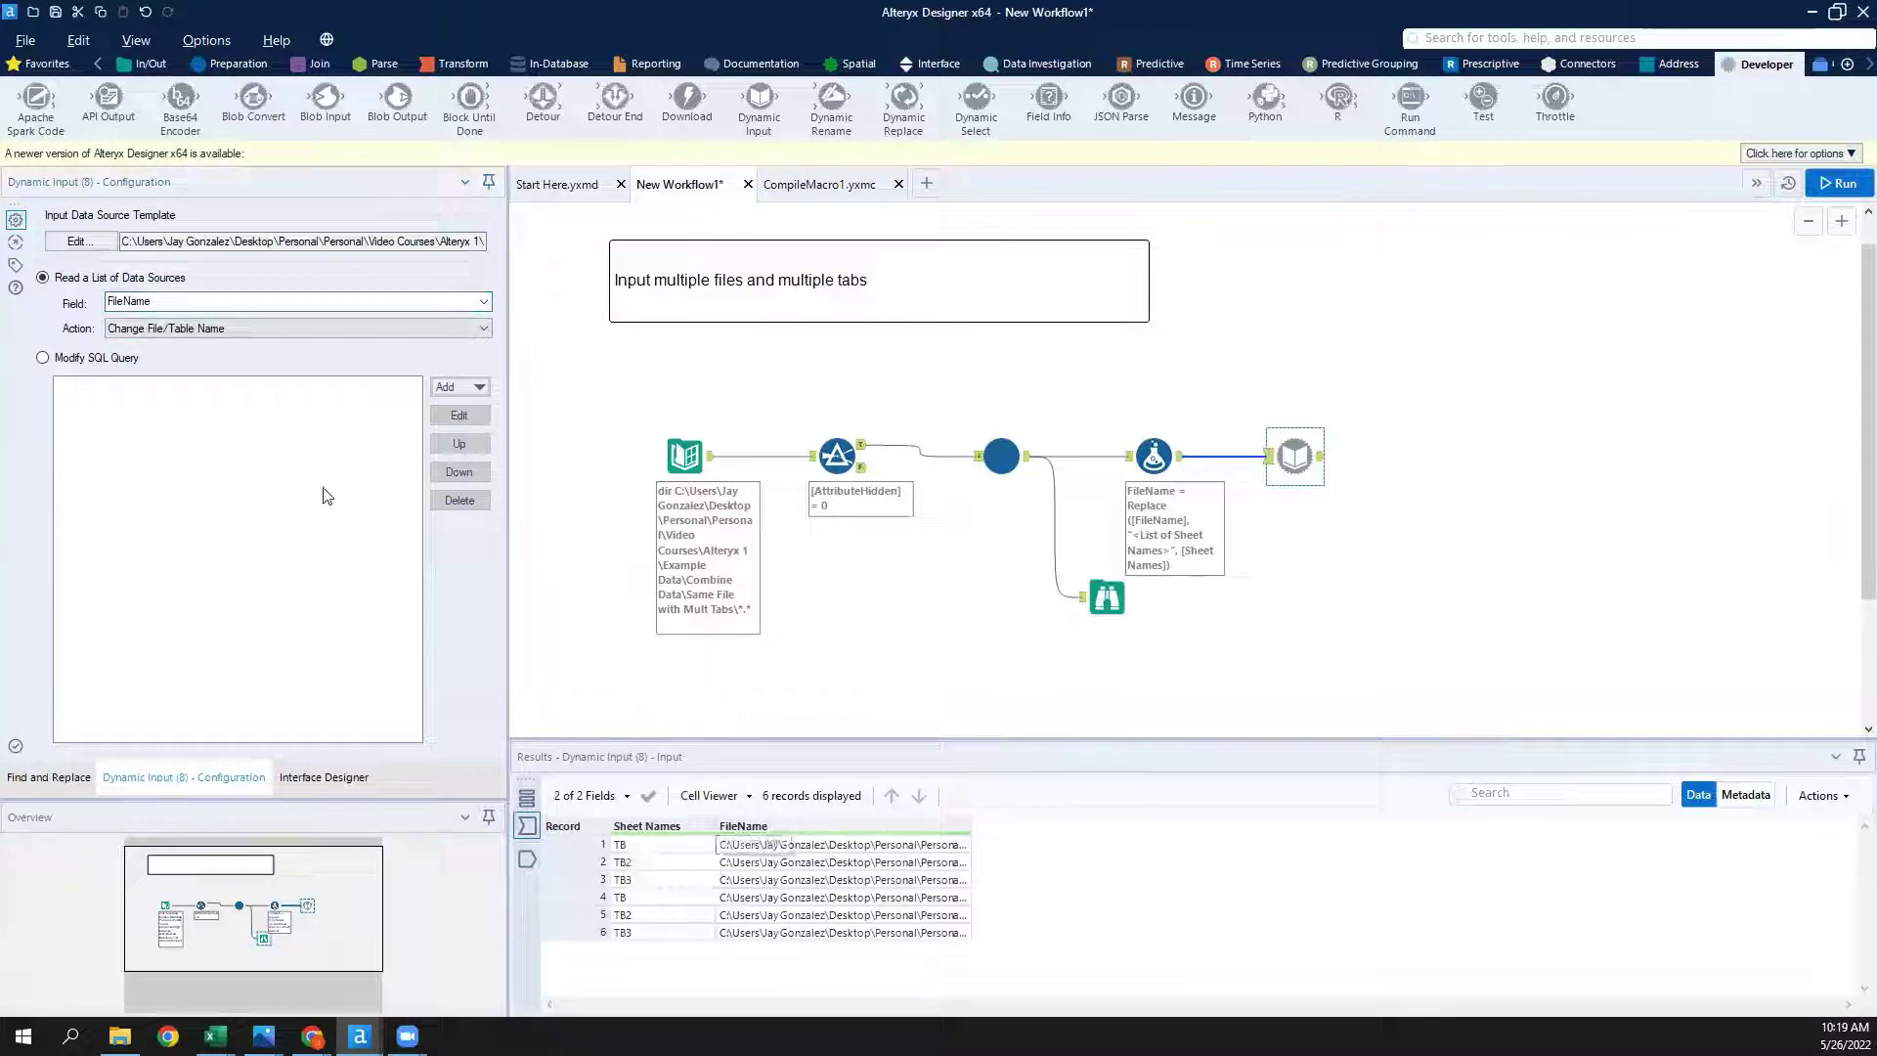
pyautogui.click(230, 330)
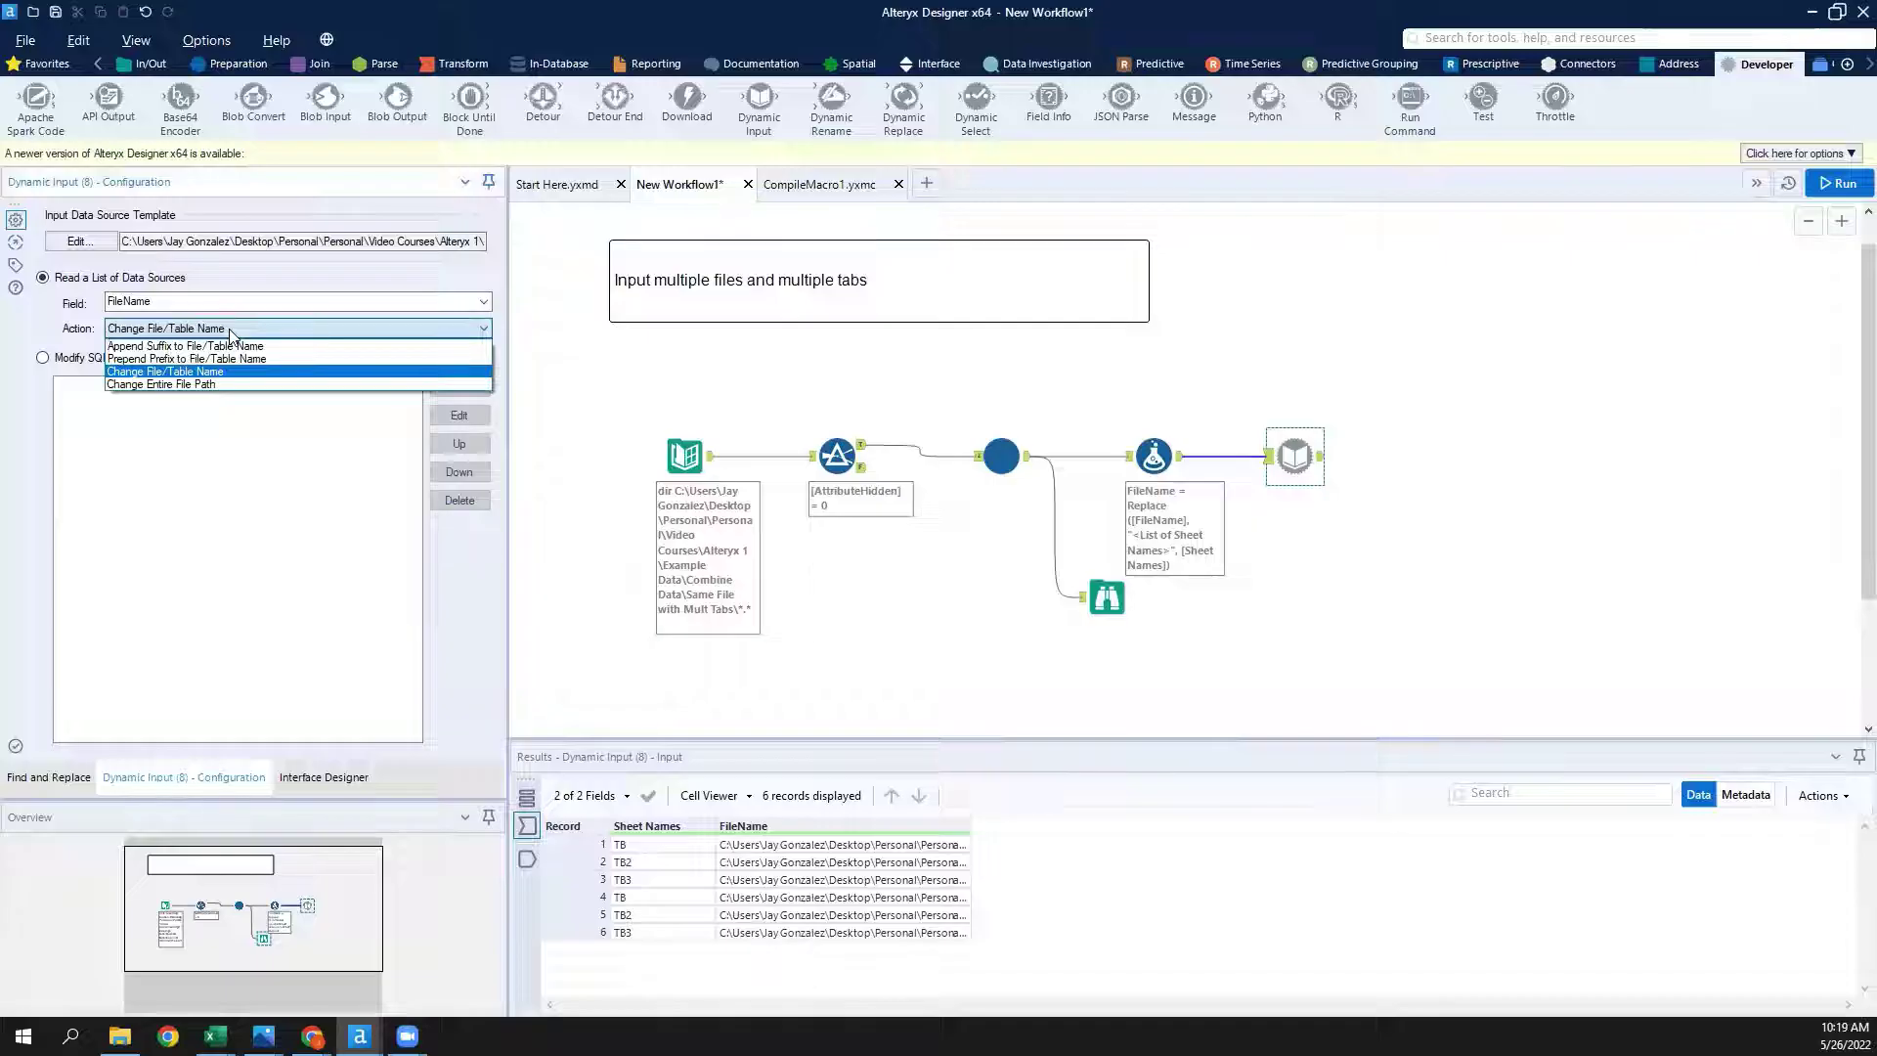
pyautogui.click(231, 386)
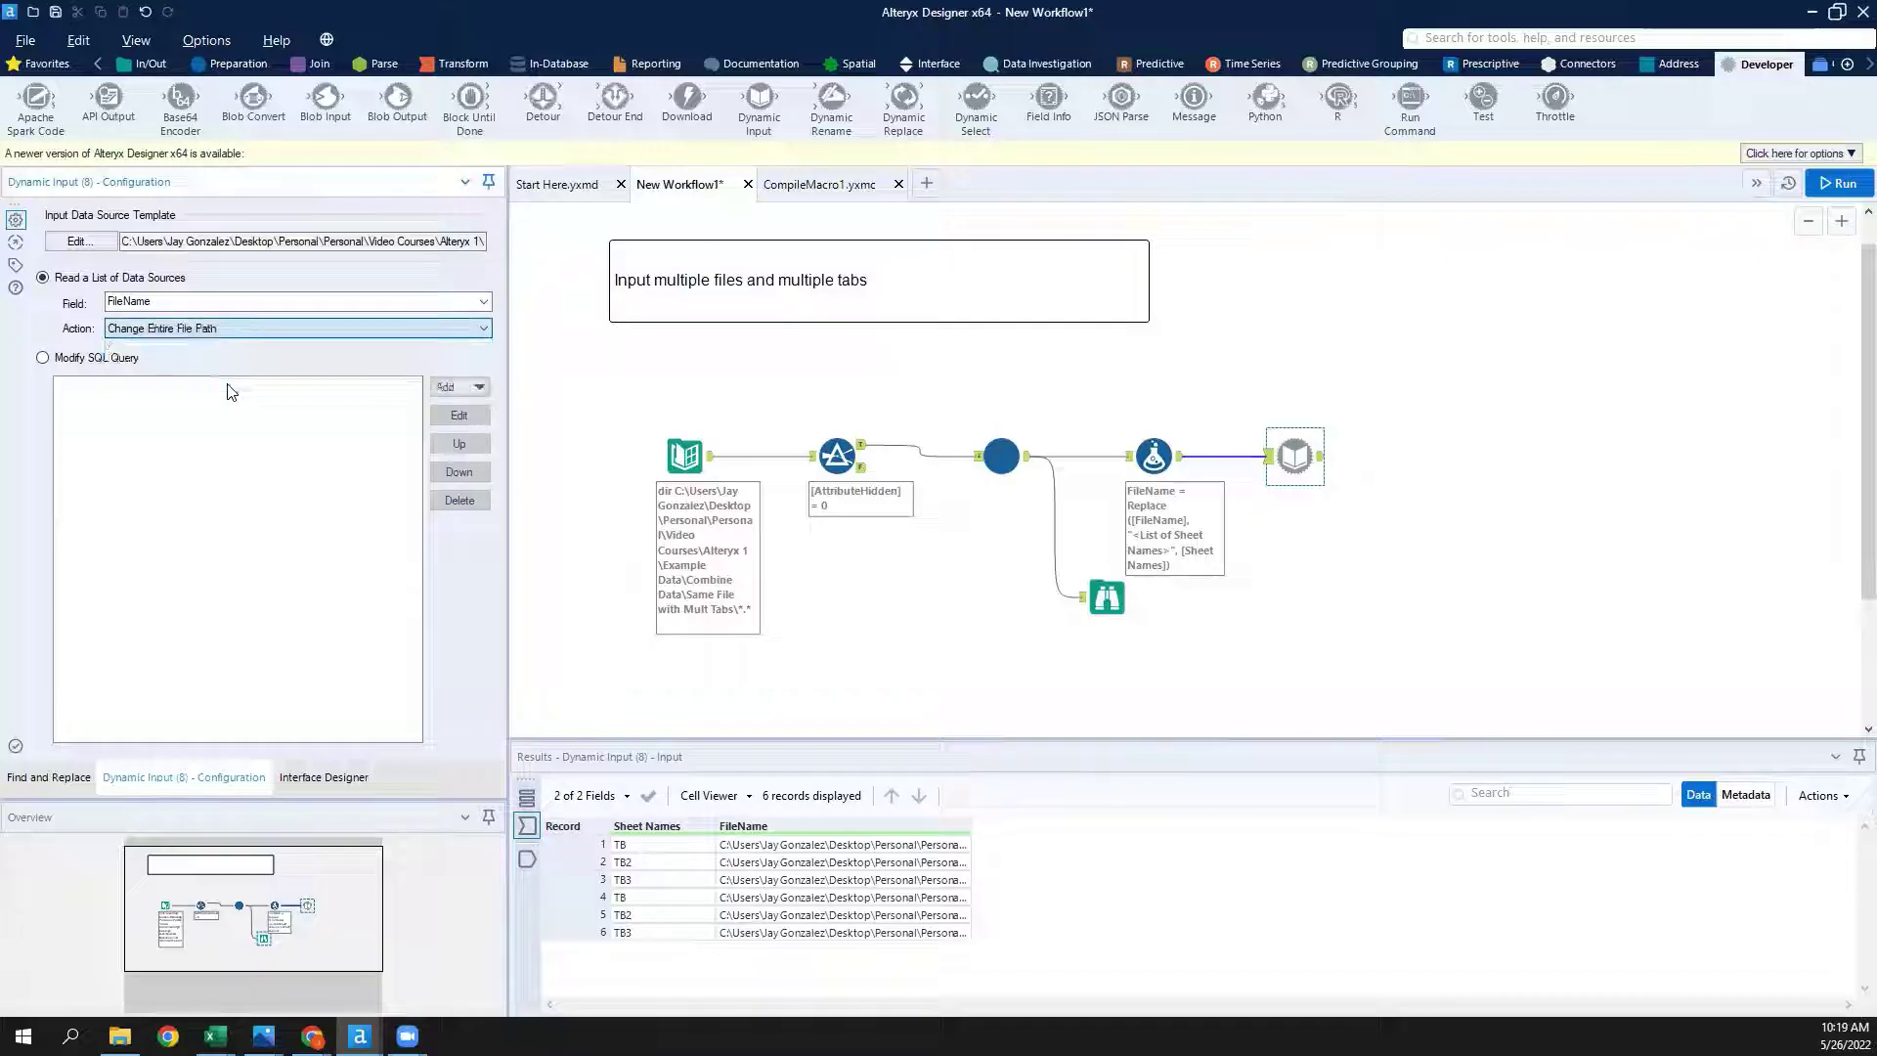
# Run the workflow to review the Dynamic Input tool's combined records, and move the tool up and right of the Formula tool.
pyautogui.click(1838, 183)
pyautogui.click(1318, 466)
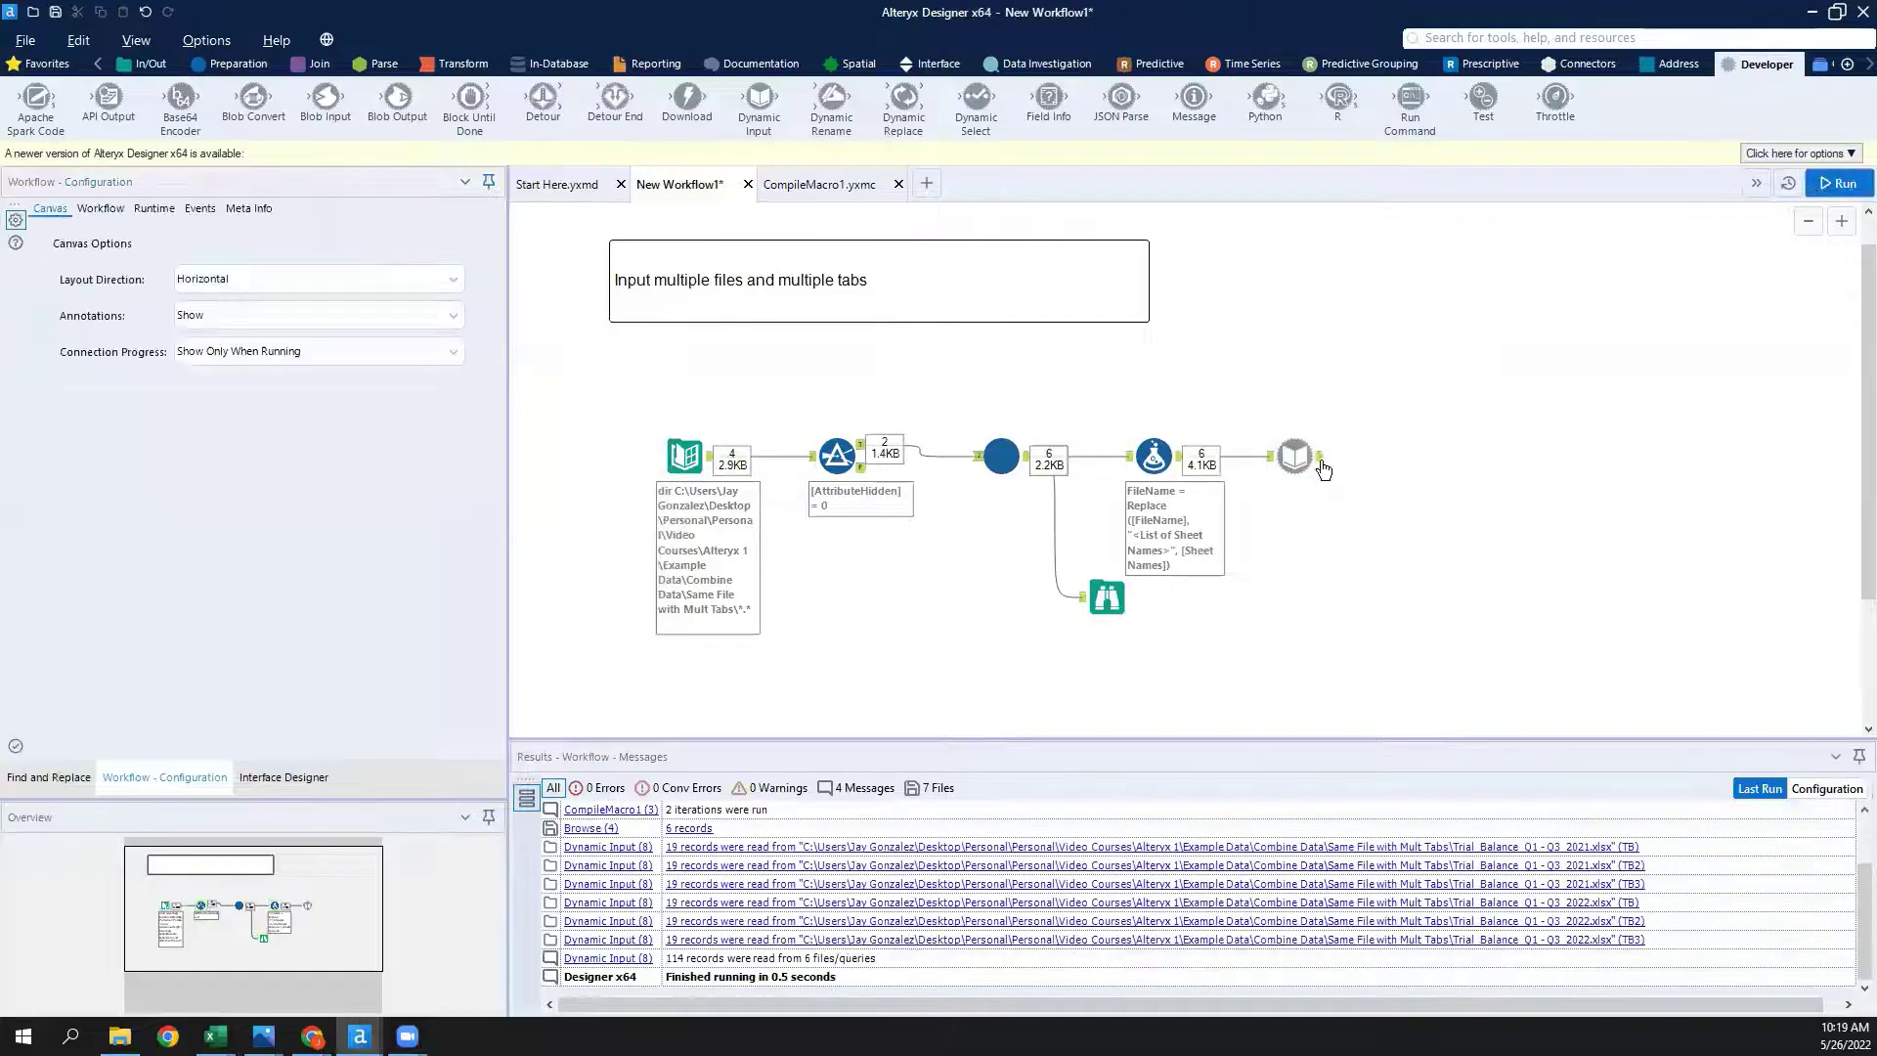
pyautogui.scroll(-20, 880, 880)
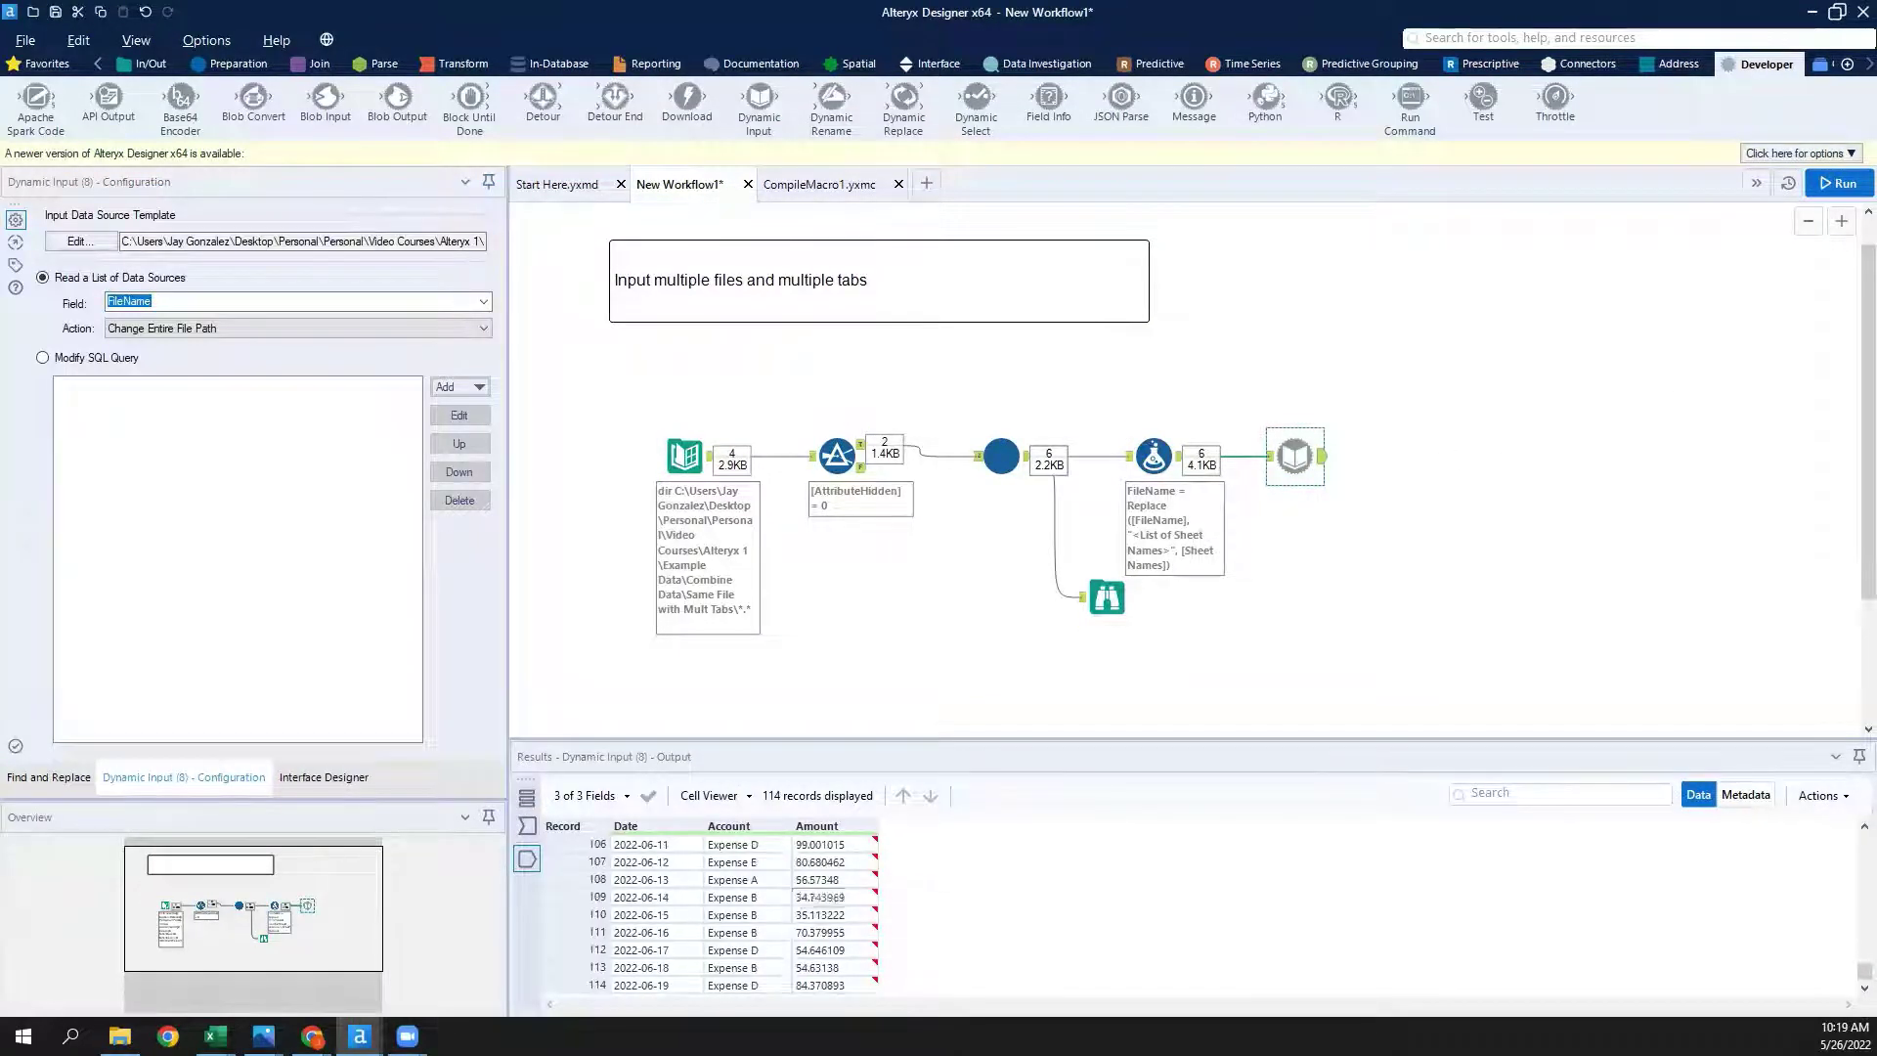
pyautogui.moveTo(1853, 973); pyautogui.dragTo(1853, 831)
pyautogui.moveTo(1293, 453); pyautogui.dragTo(1328, 336)
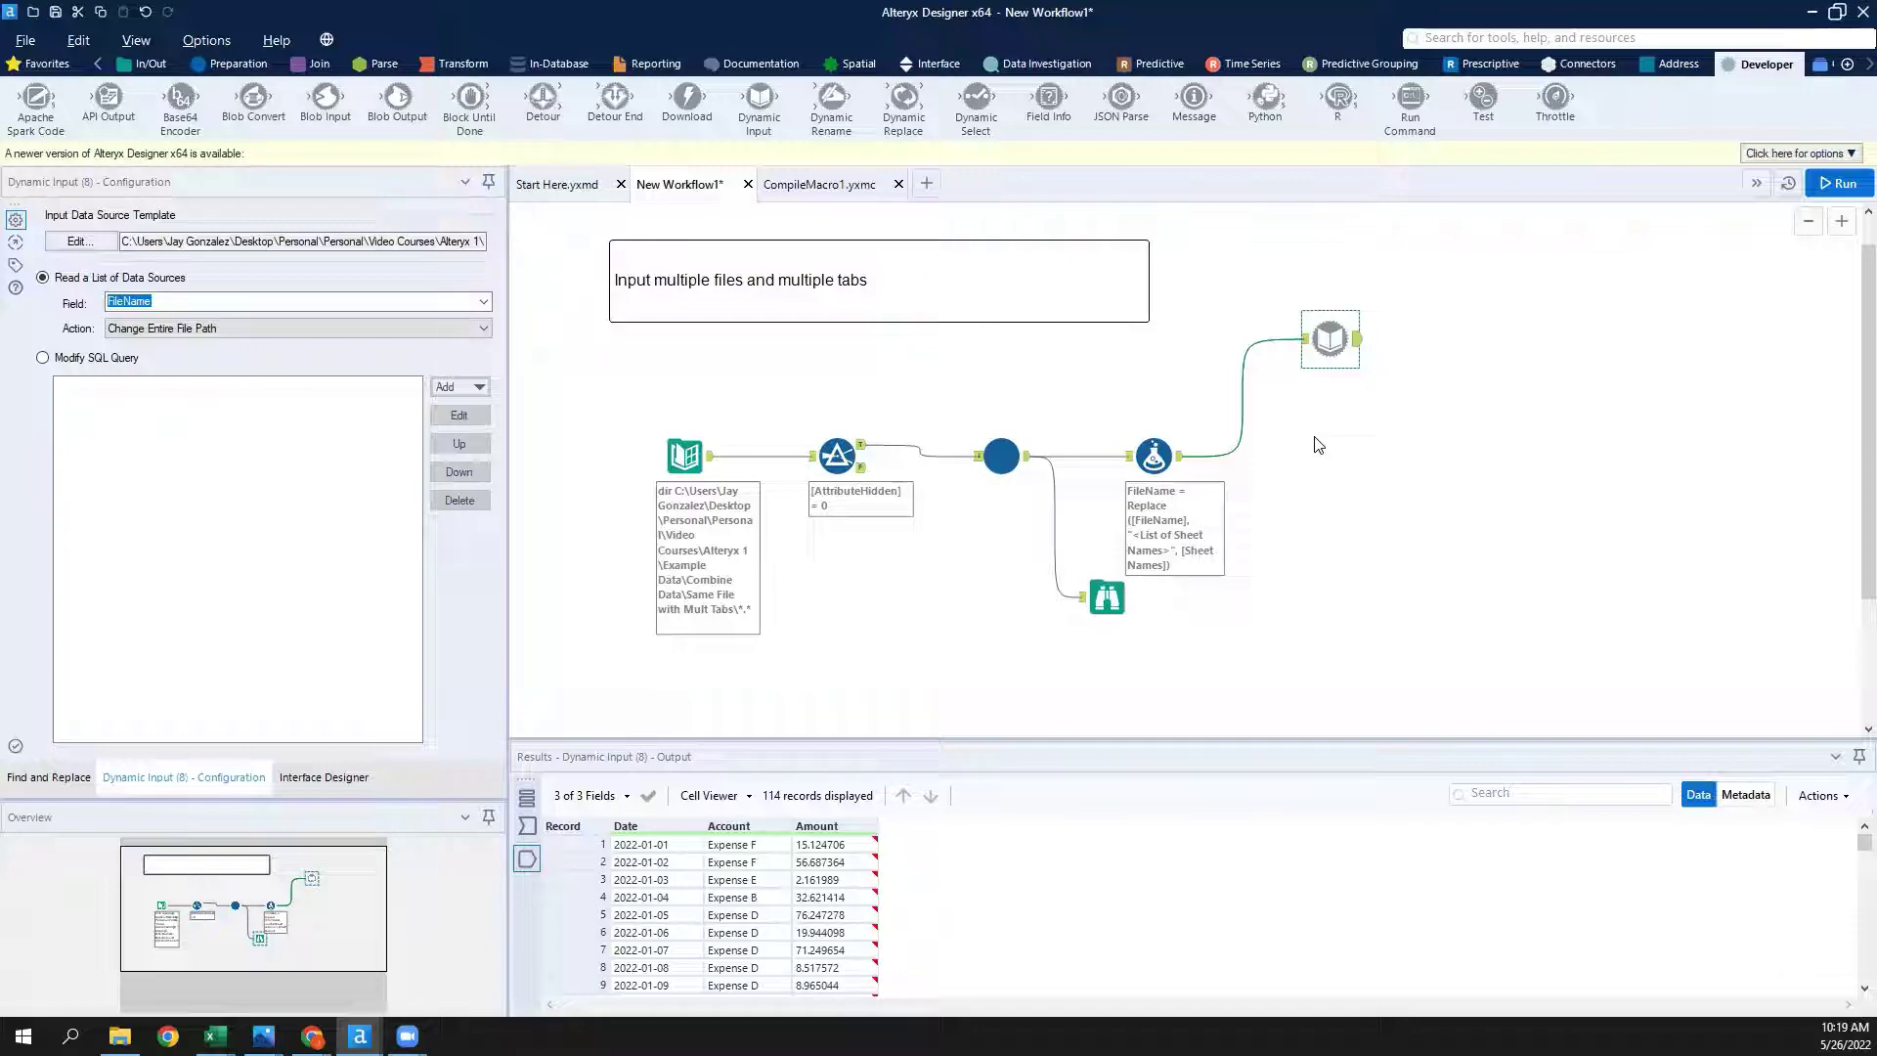
# Create a new workflow and place an Input Data tool on its canvas.
pyautogui.click(927, 184)
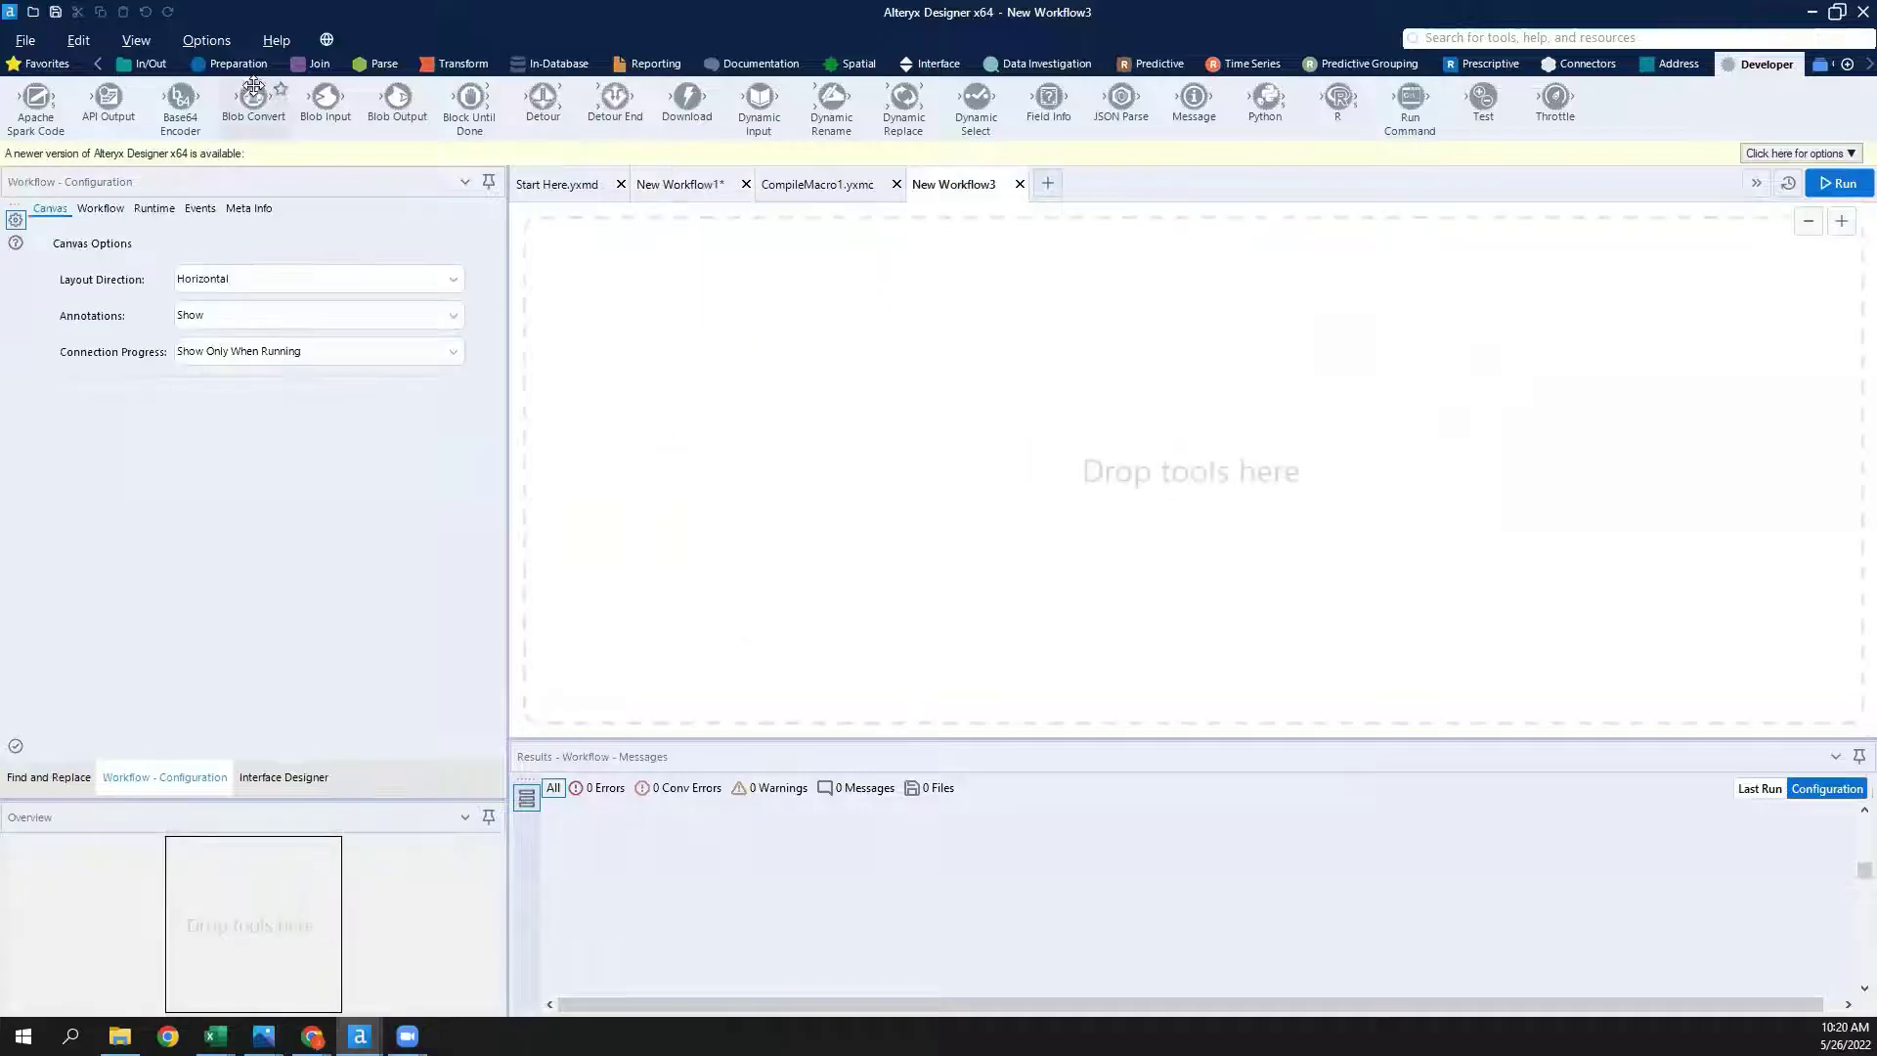
pyautogui.click(155, 68)
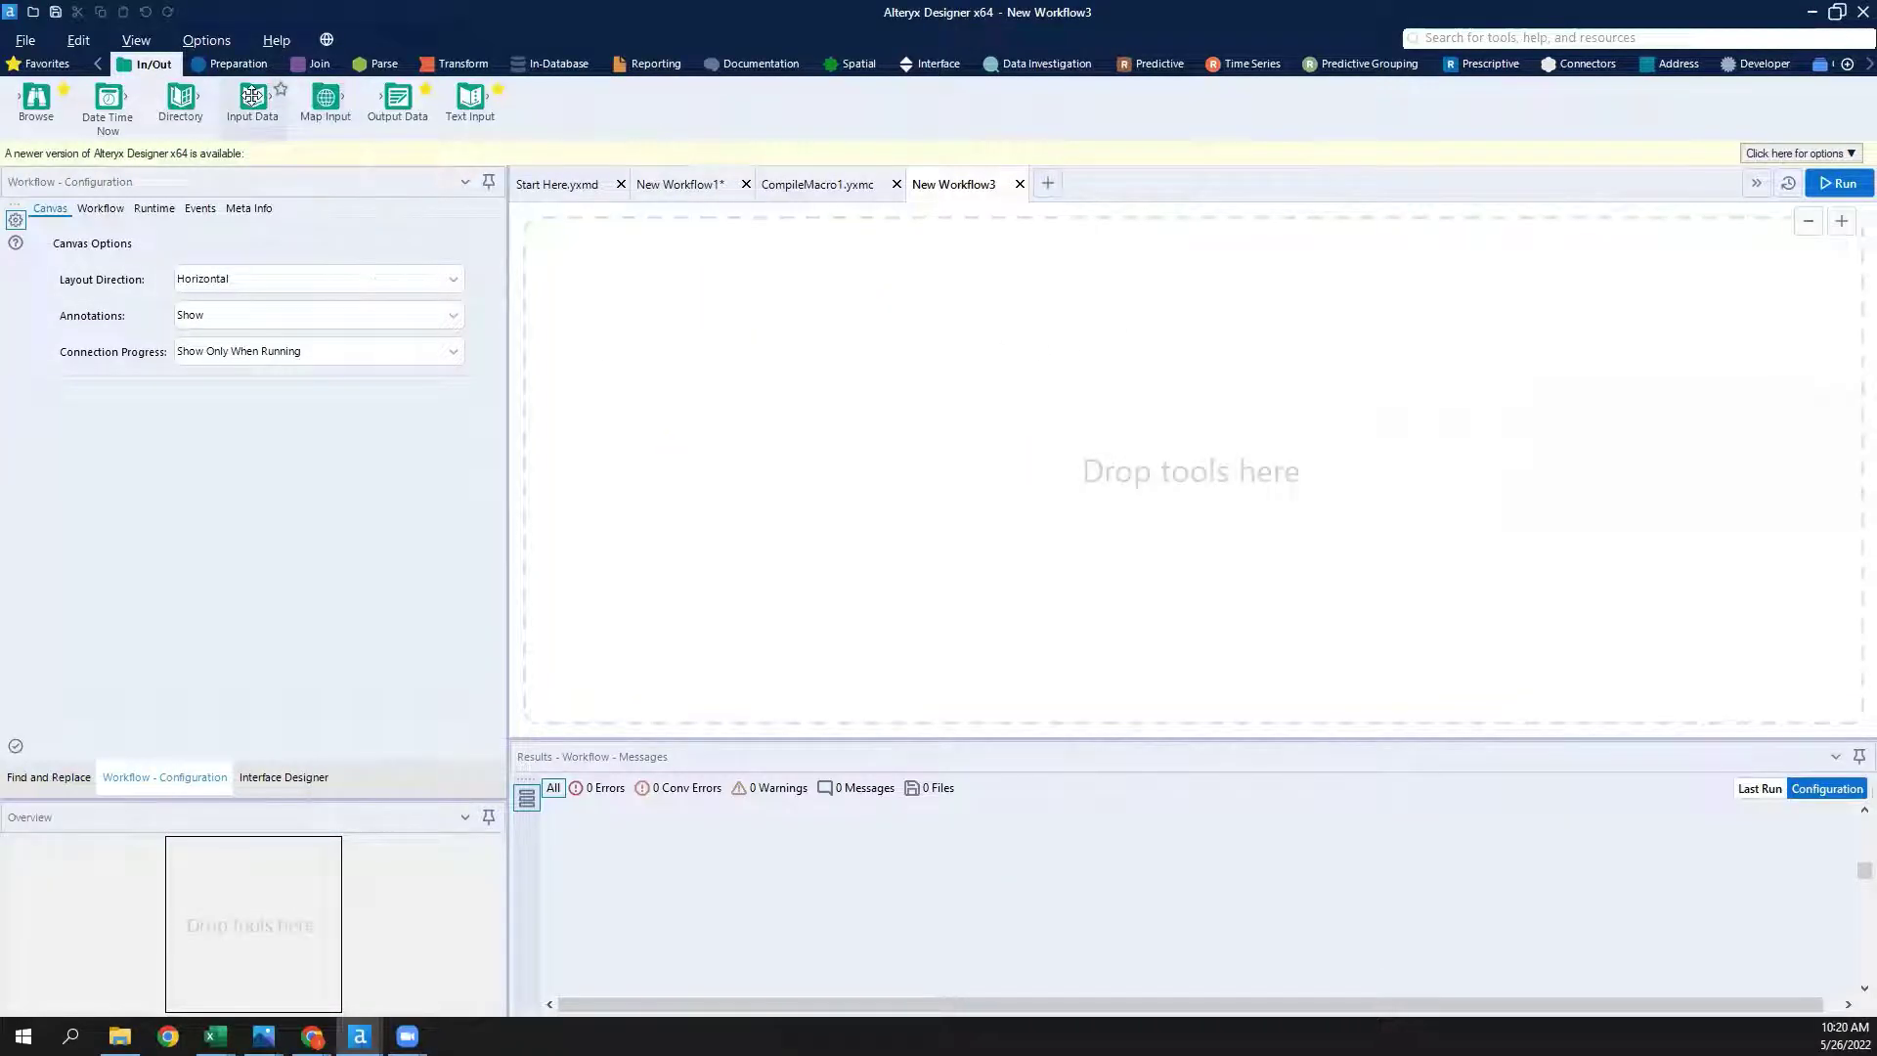
pyautogui.moveTo(252, 96); pyautogui.dragTo(889, 499)
# Connect the Input Data tool to the TB sheet of the recently used Trial_Balance_Q1 - Q3_2021.xlsx.
pyautogui.click(479, 229)
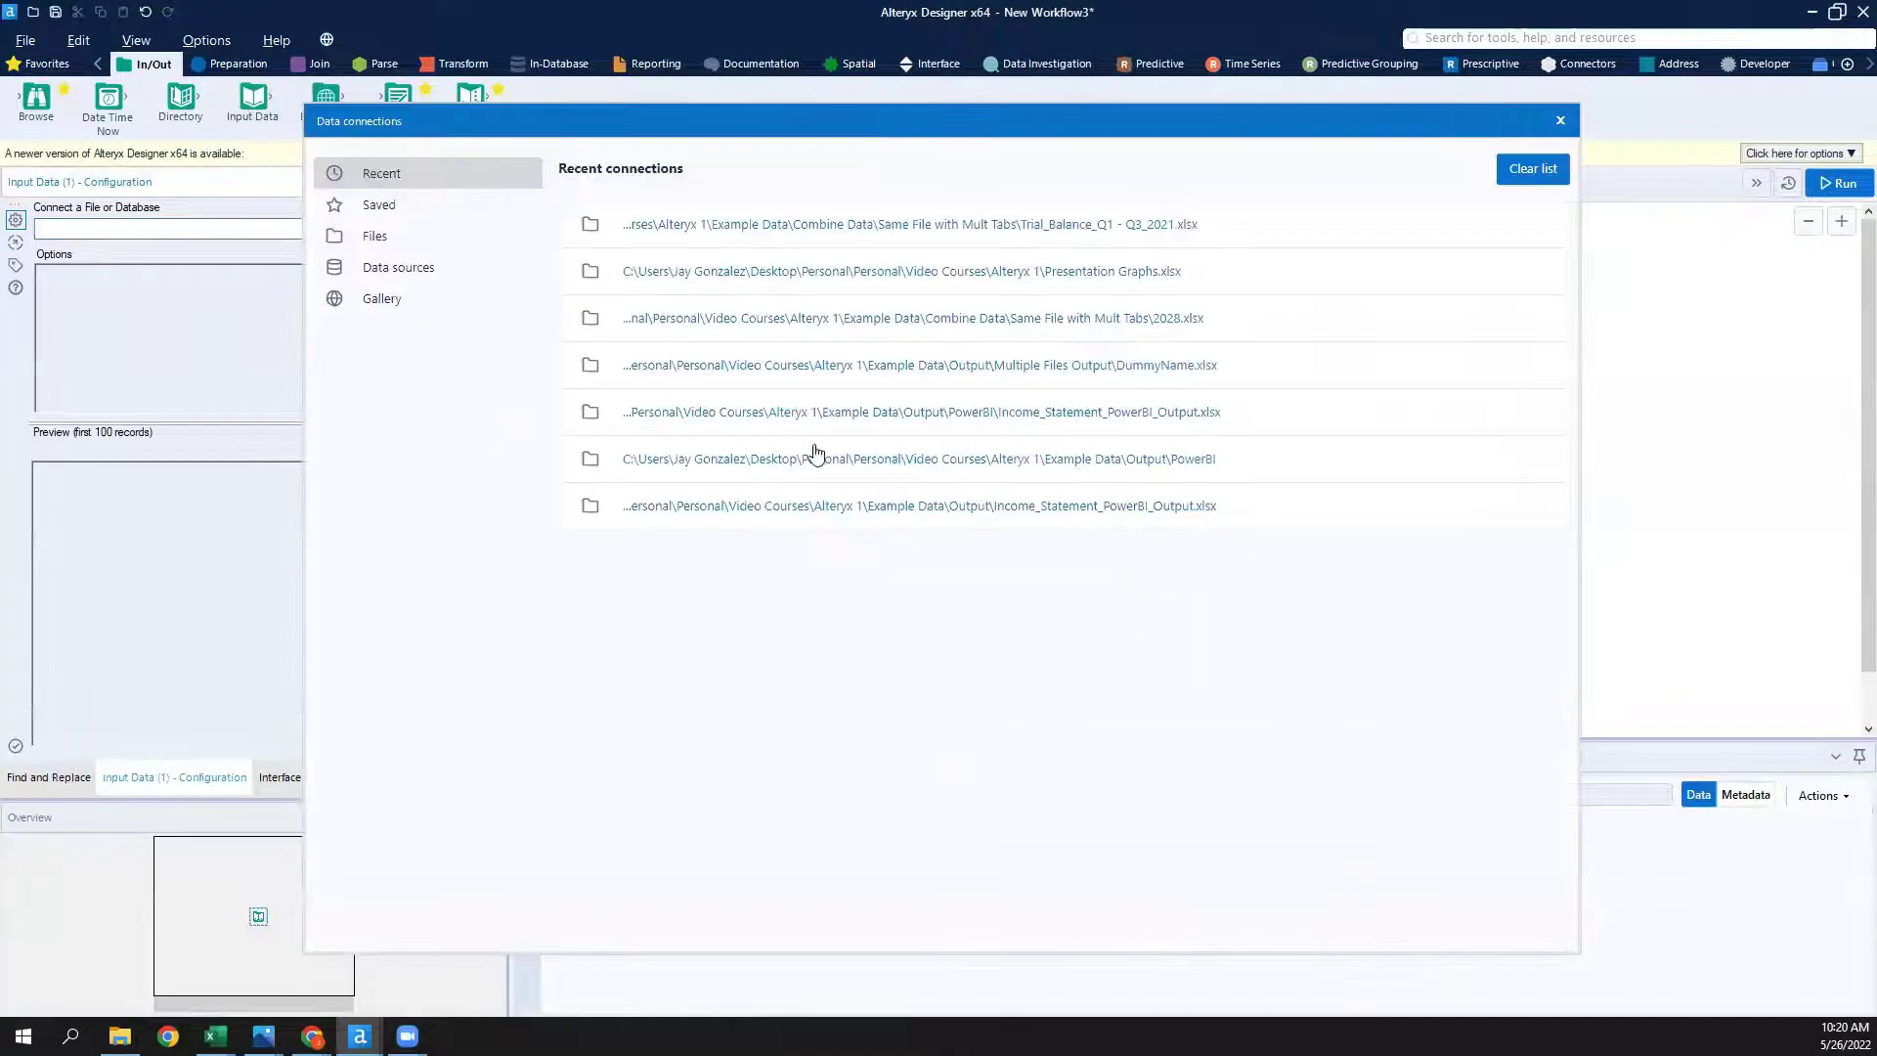
pyautogui.click(376, 236)
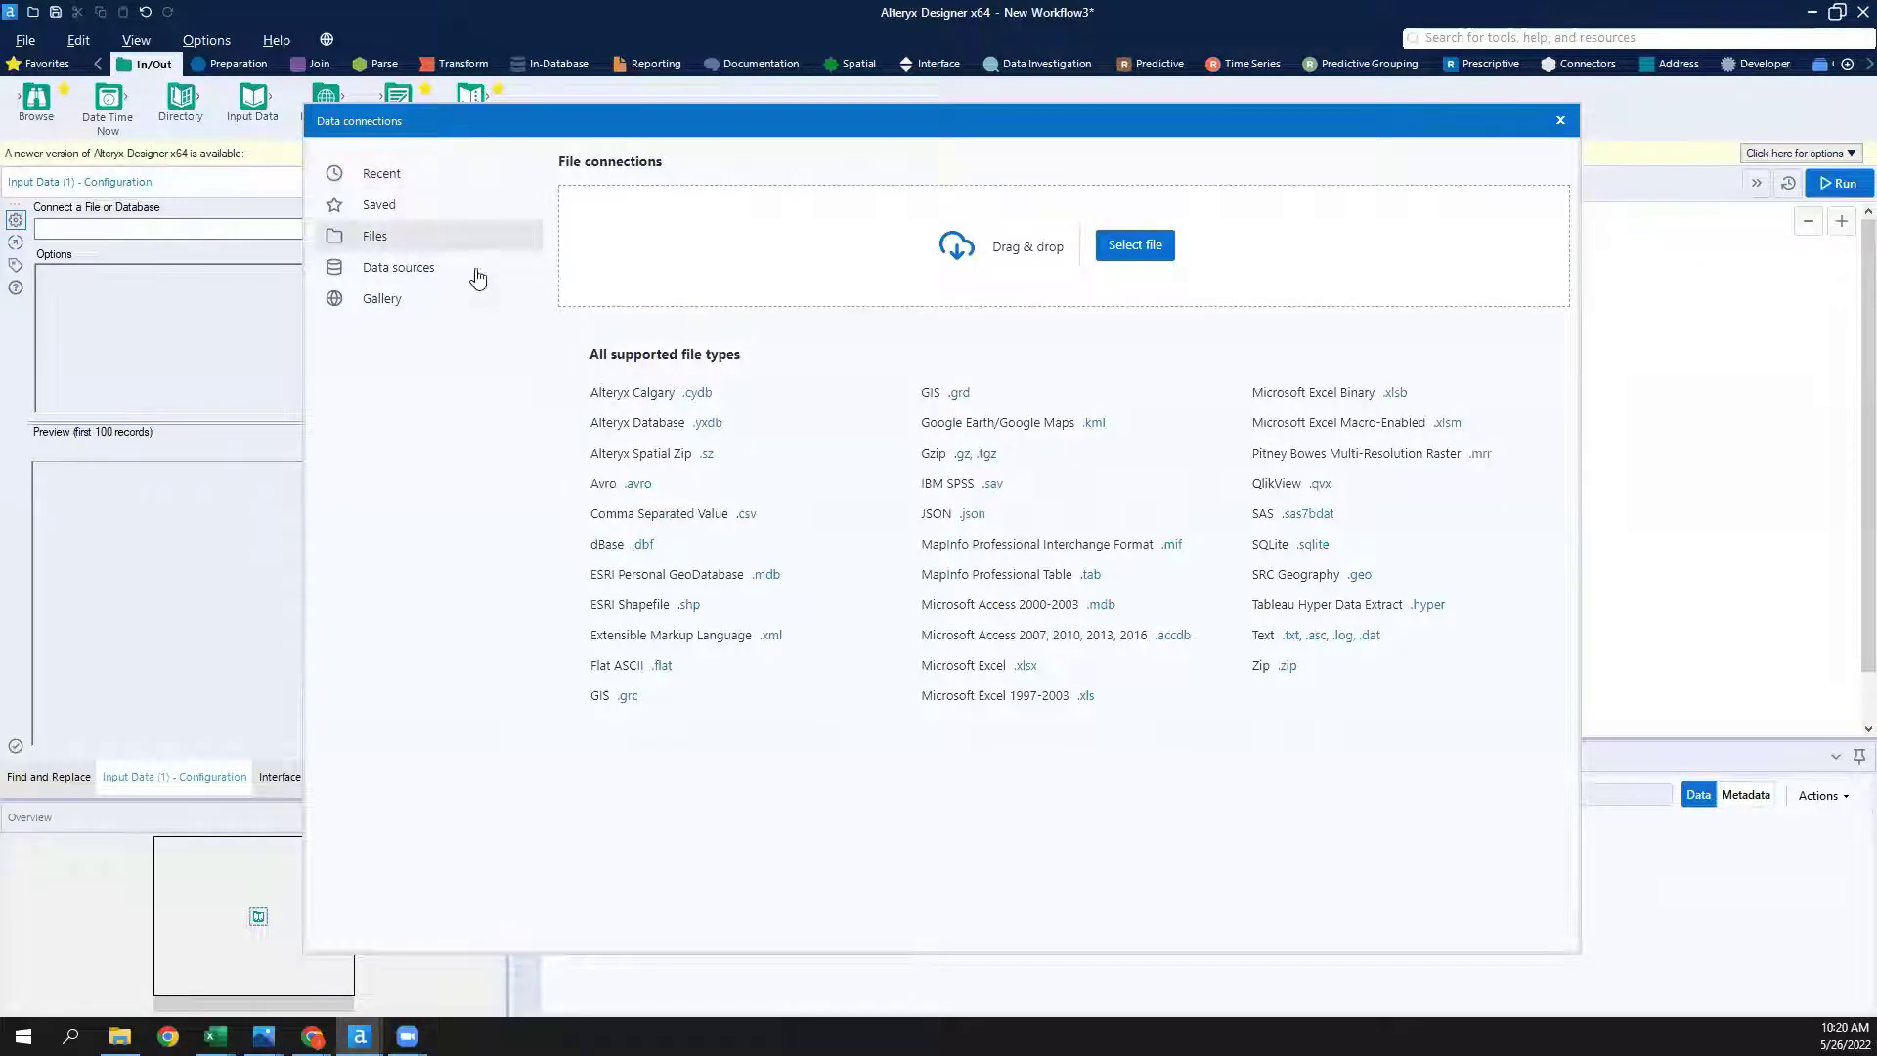
pyautogui.click(427, 179)
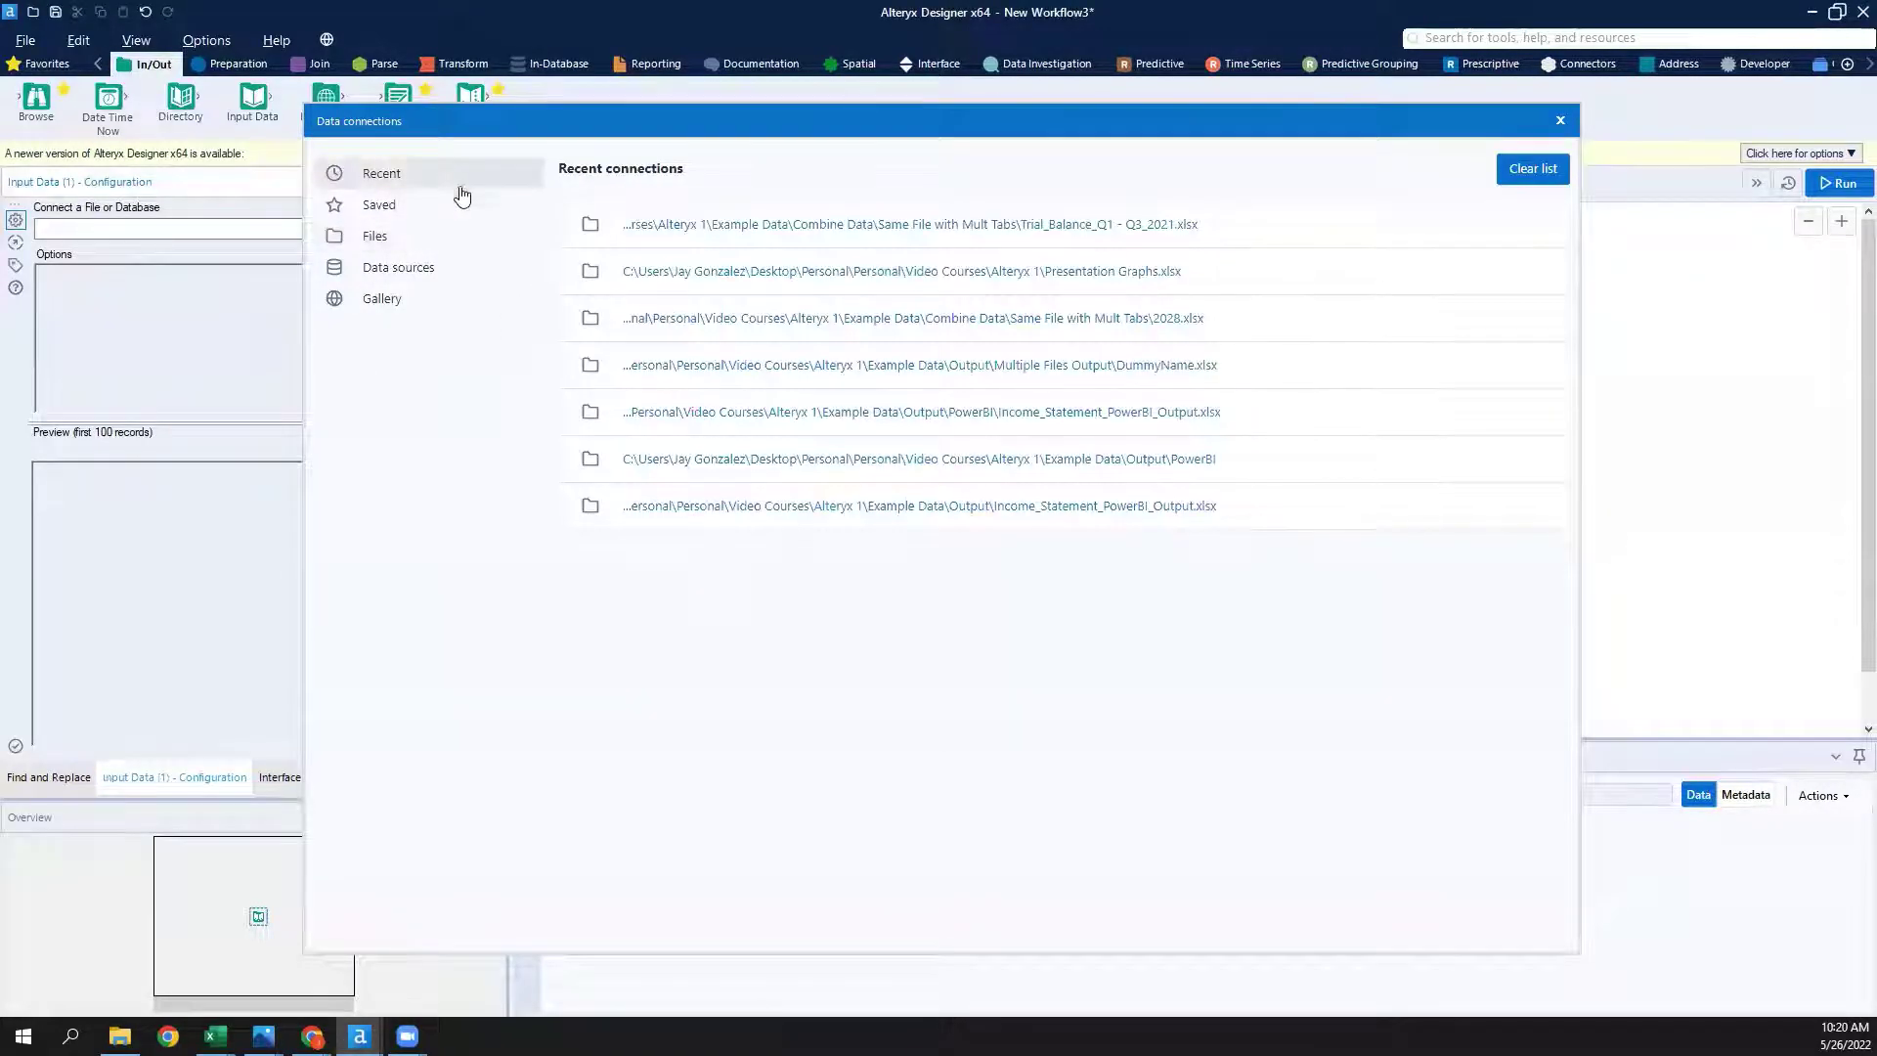
pyautogui.click(887, 234)
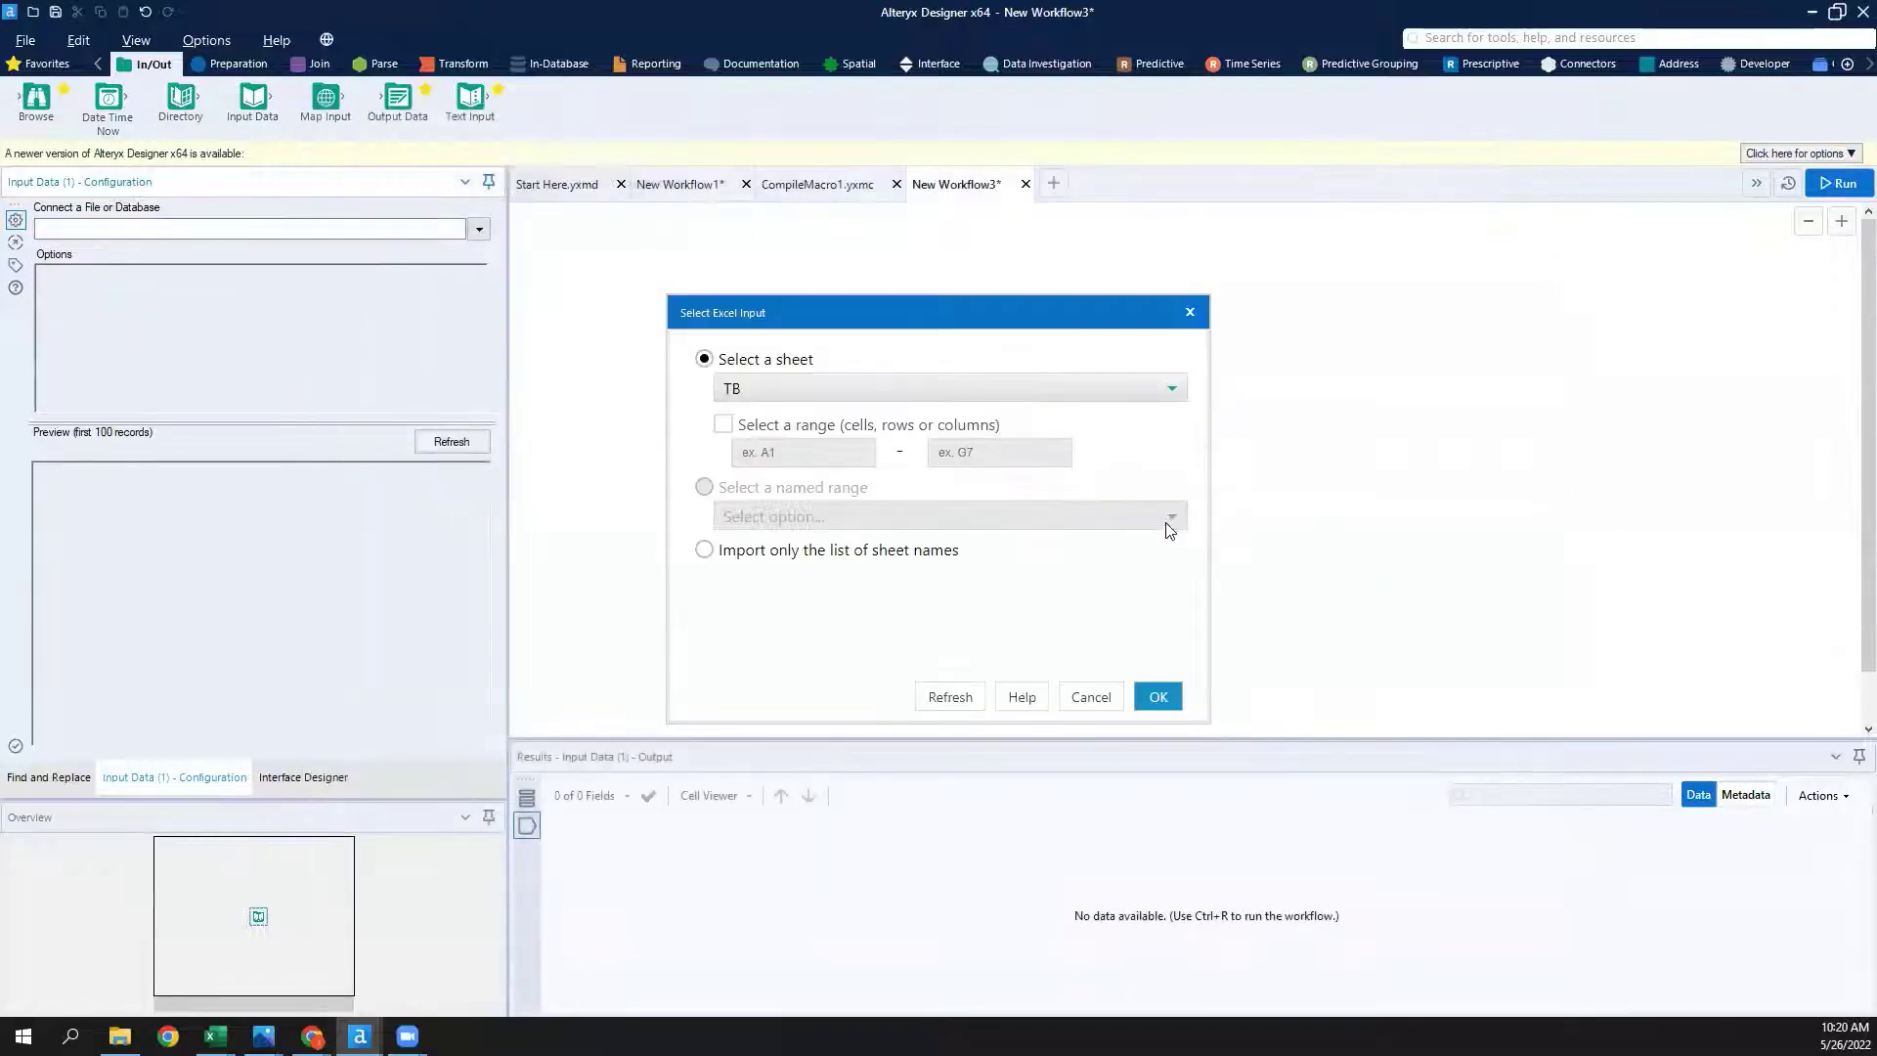
pyautogui.click(1158, 696)
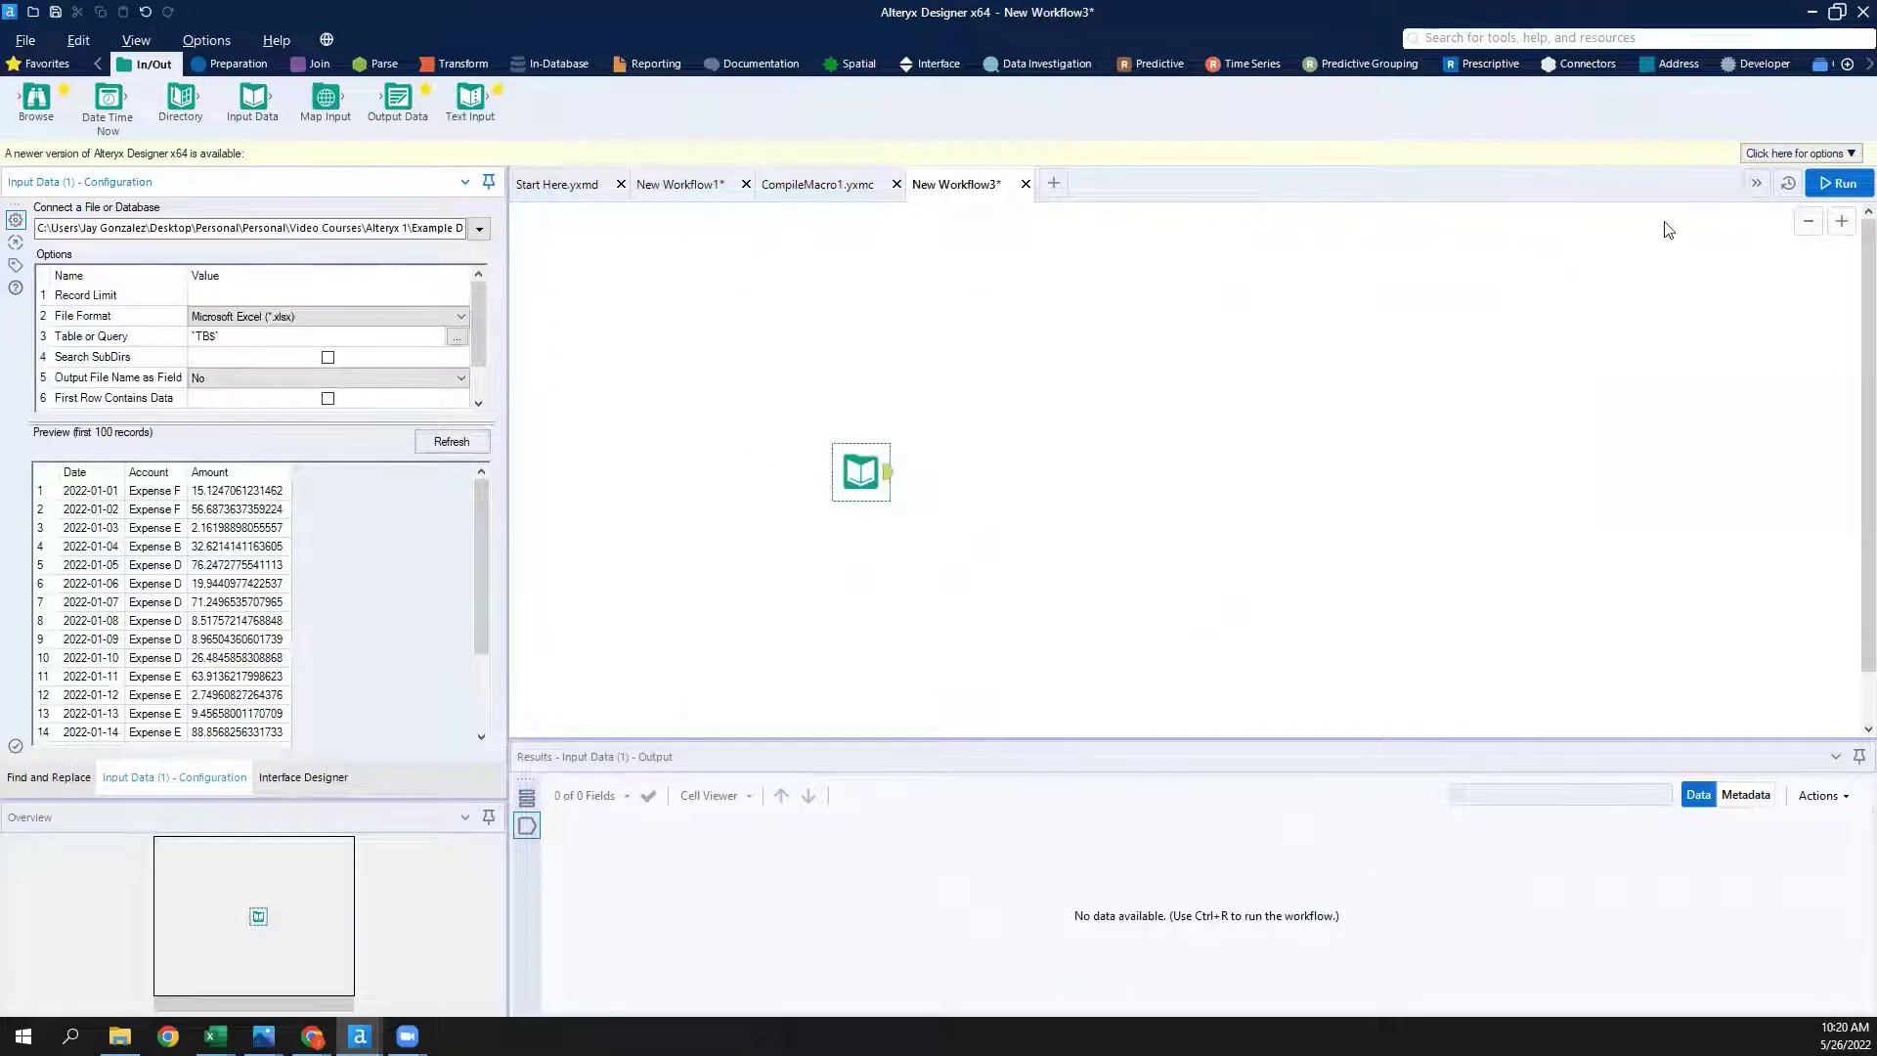
# Run the new workflow and review the Input Data tool's output records down to the last one.
pyautogui.click(1809, 185)
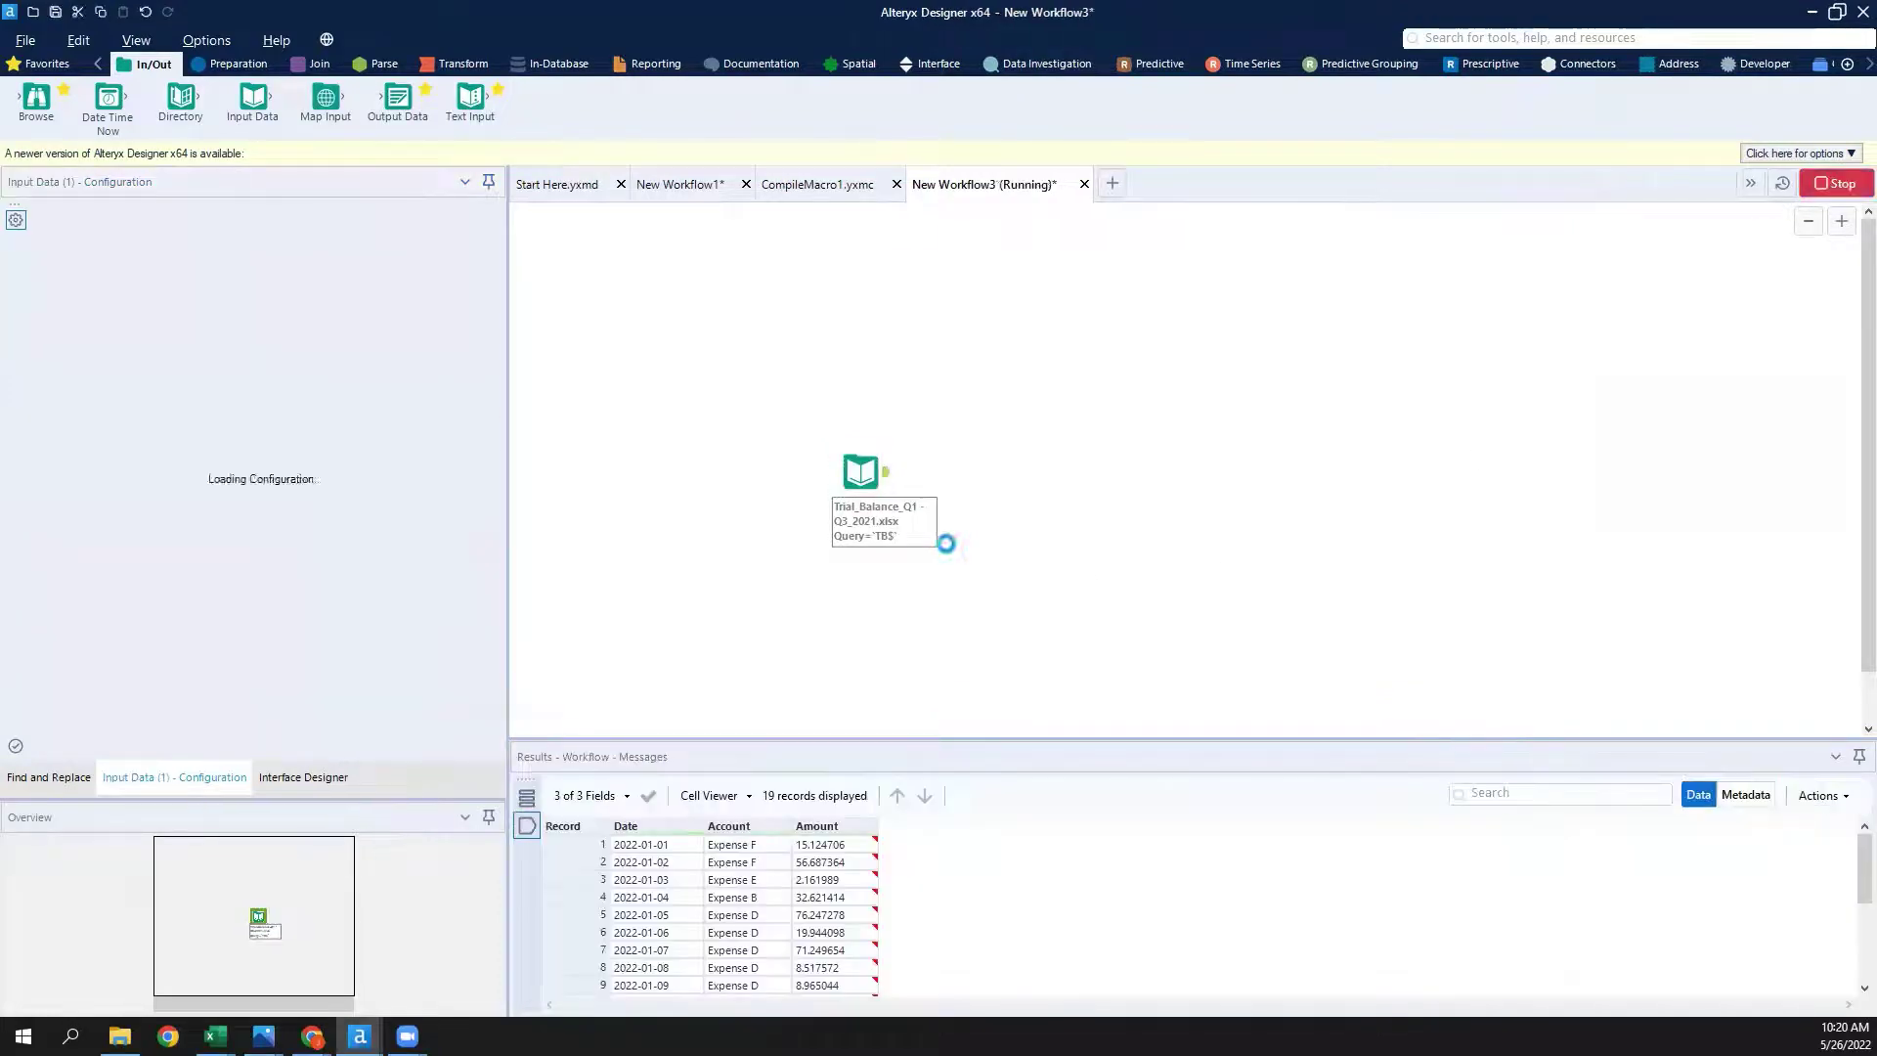
pyautogui.scroll(-4, 782, 900)
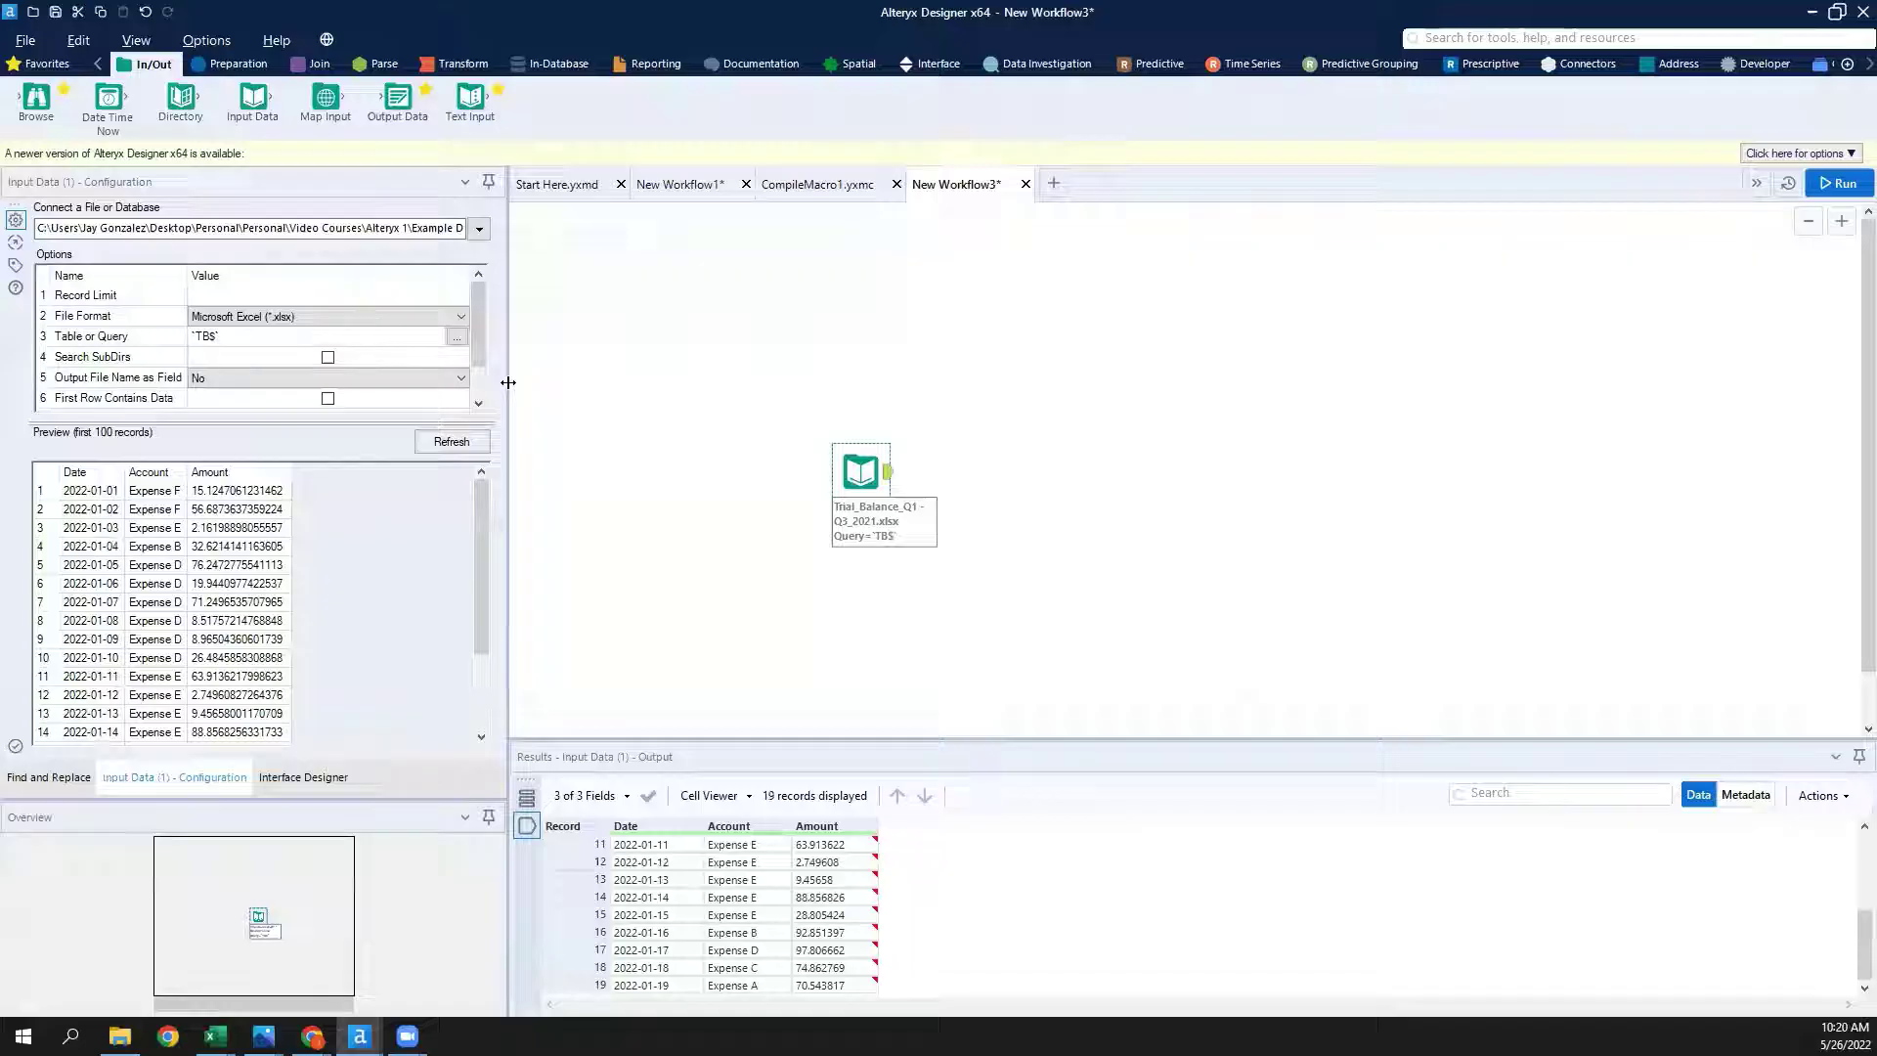
# Widen the tool configuration area to show more of the file path, and move the Input Data tool lower on the canvas.
pyautogui.moveTo(721, 394); pyautogui.dragTo(721, 401)
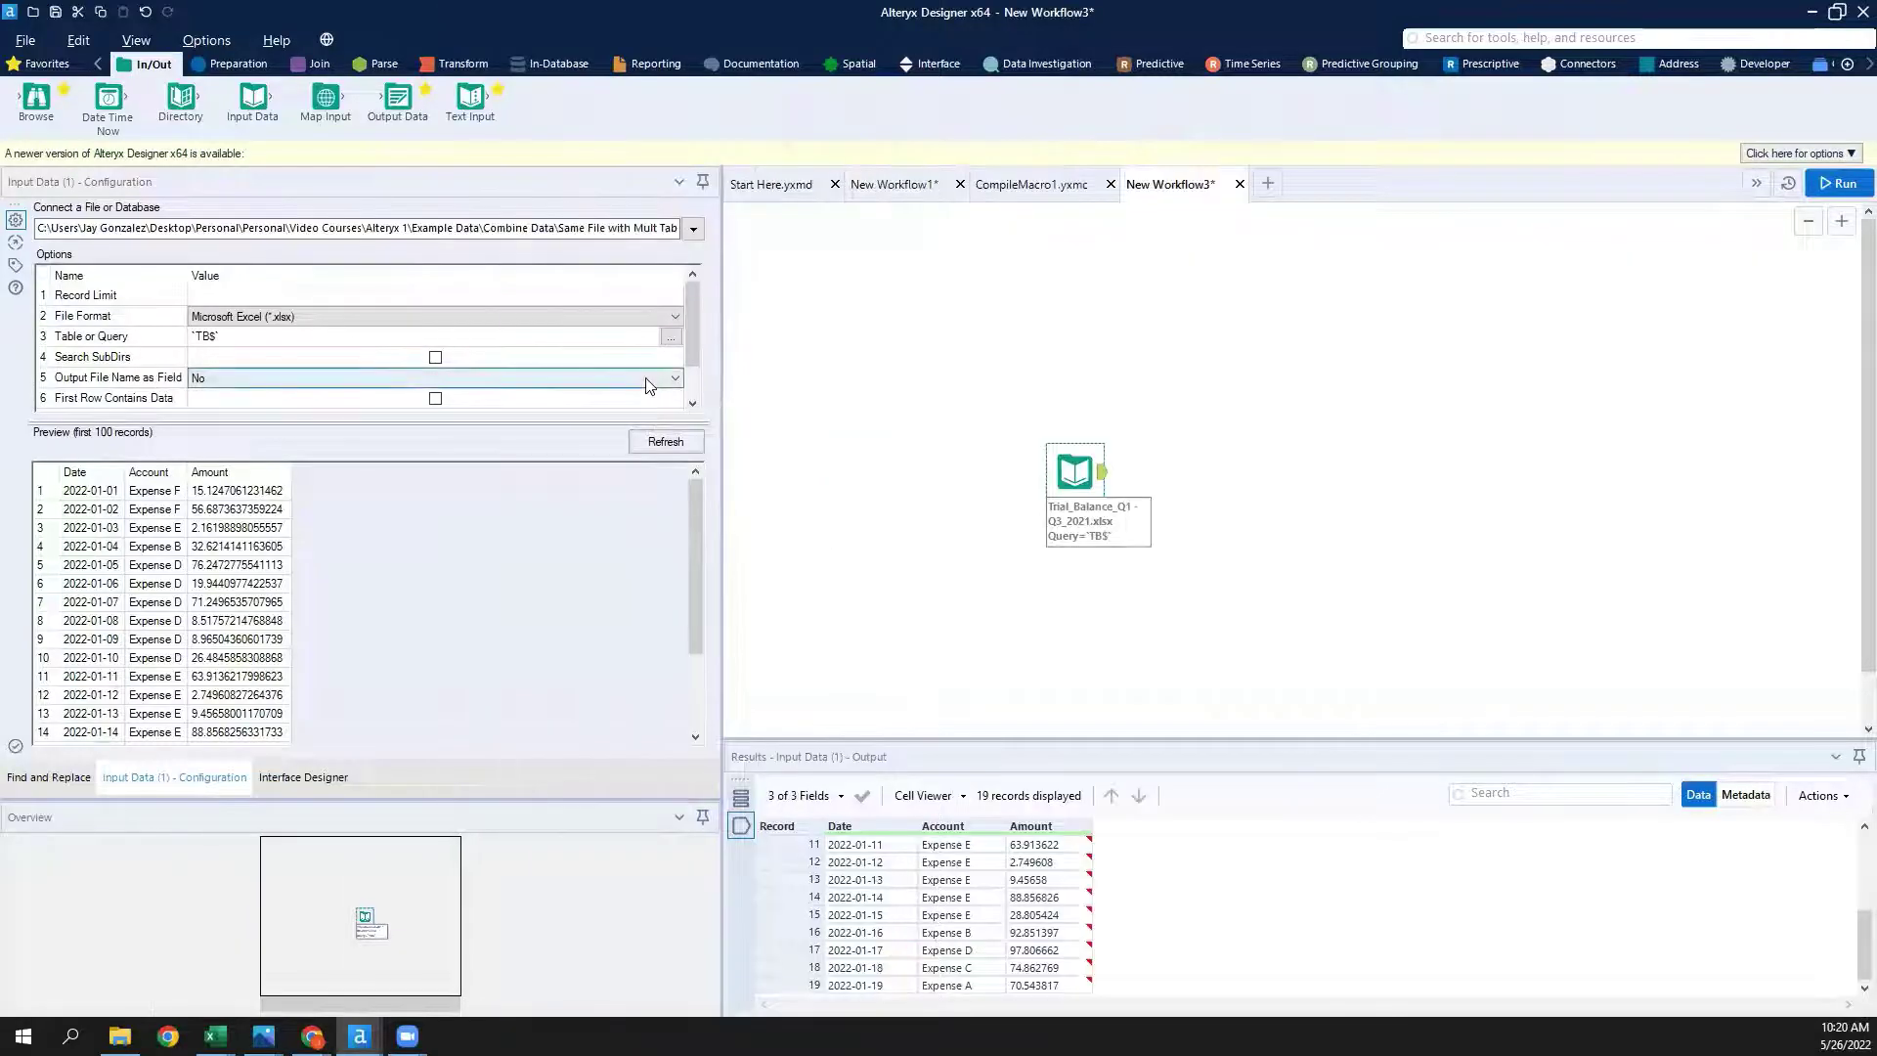
pyautogui.moveTo(1058, 486); pyautogui.dragTo(1023, 581)
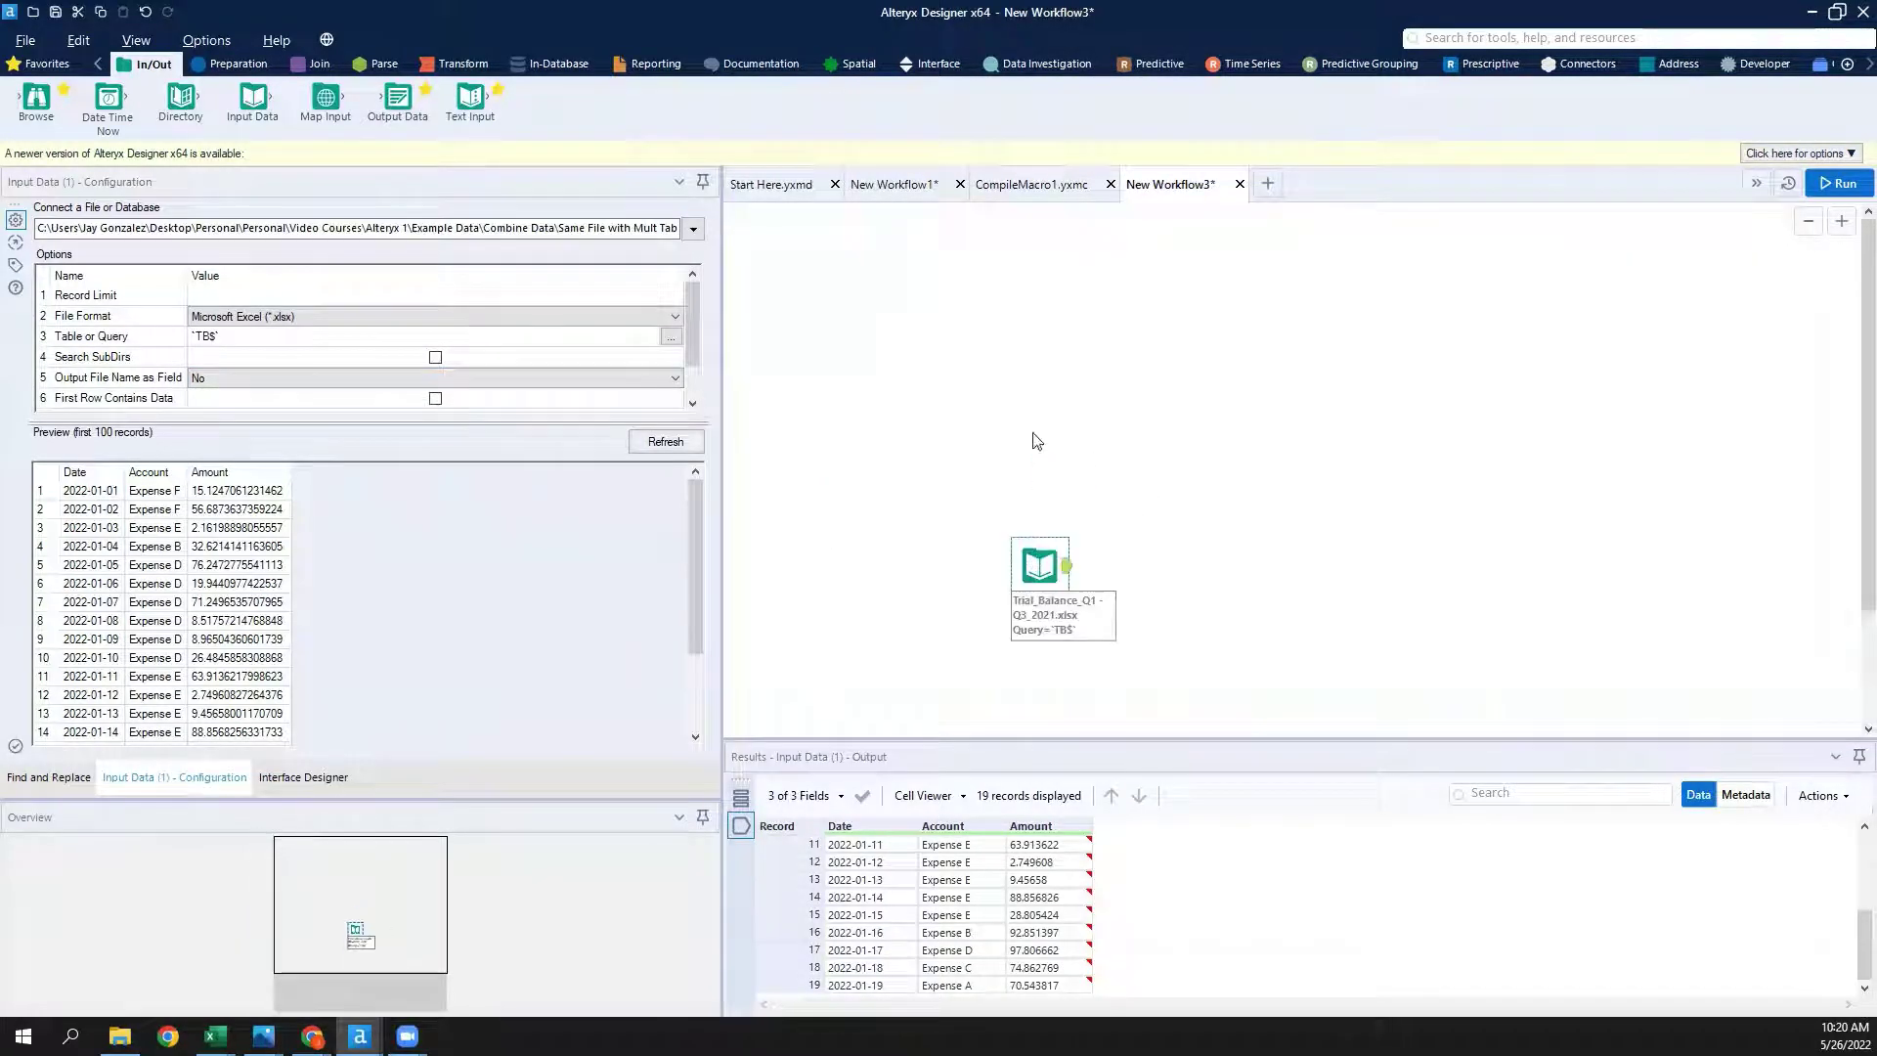
# Add a Control Parameter tool above the Input Data tool and connect it to that tool.
pyautogui.click(934, 64)
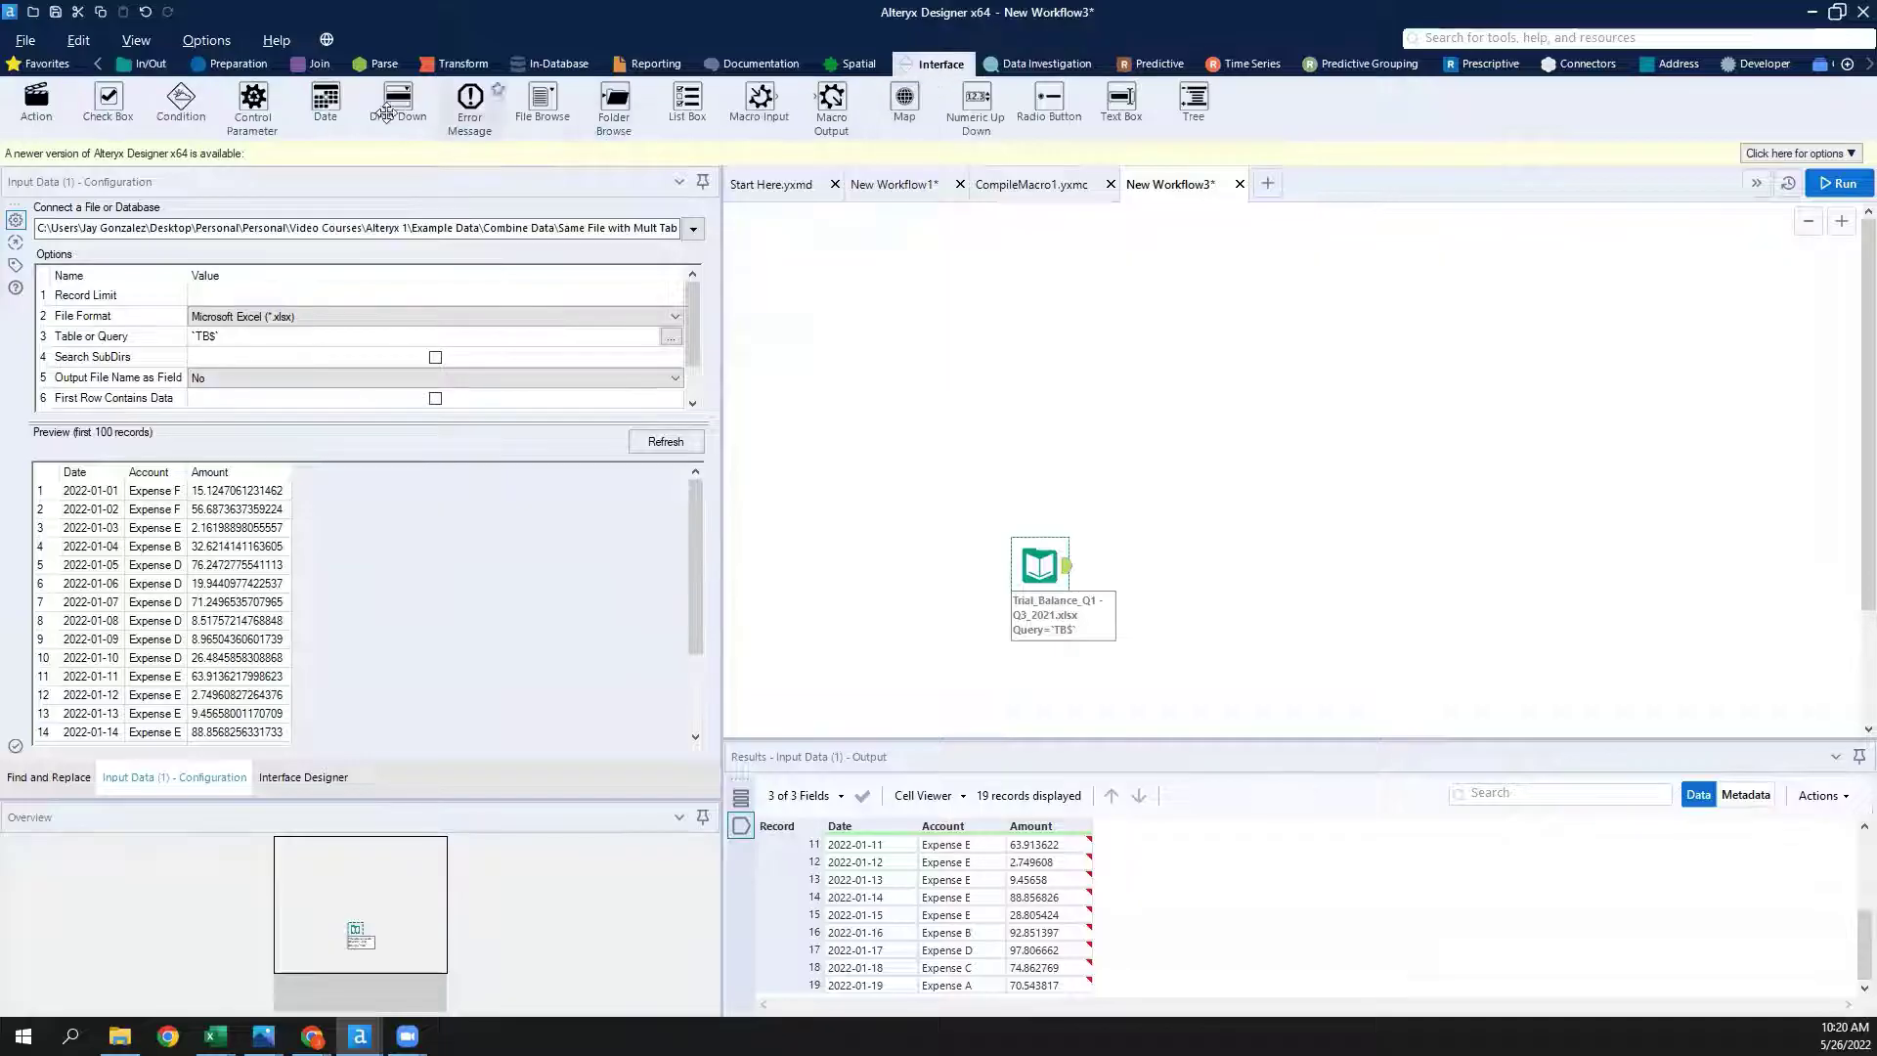
pyautogui.moveTo(254, 98); pyautogui.dragTo(1041, 540)
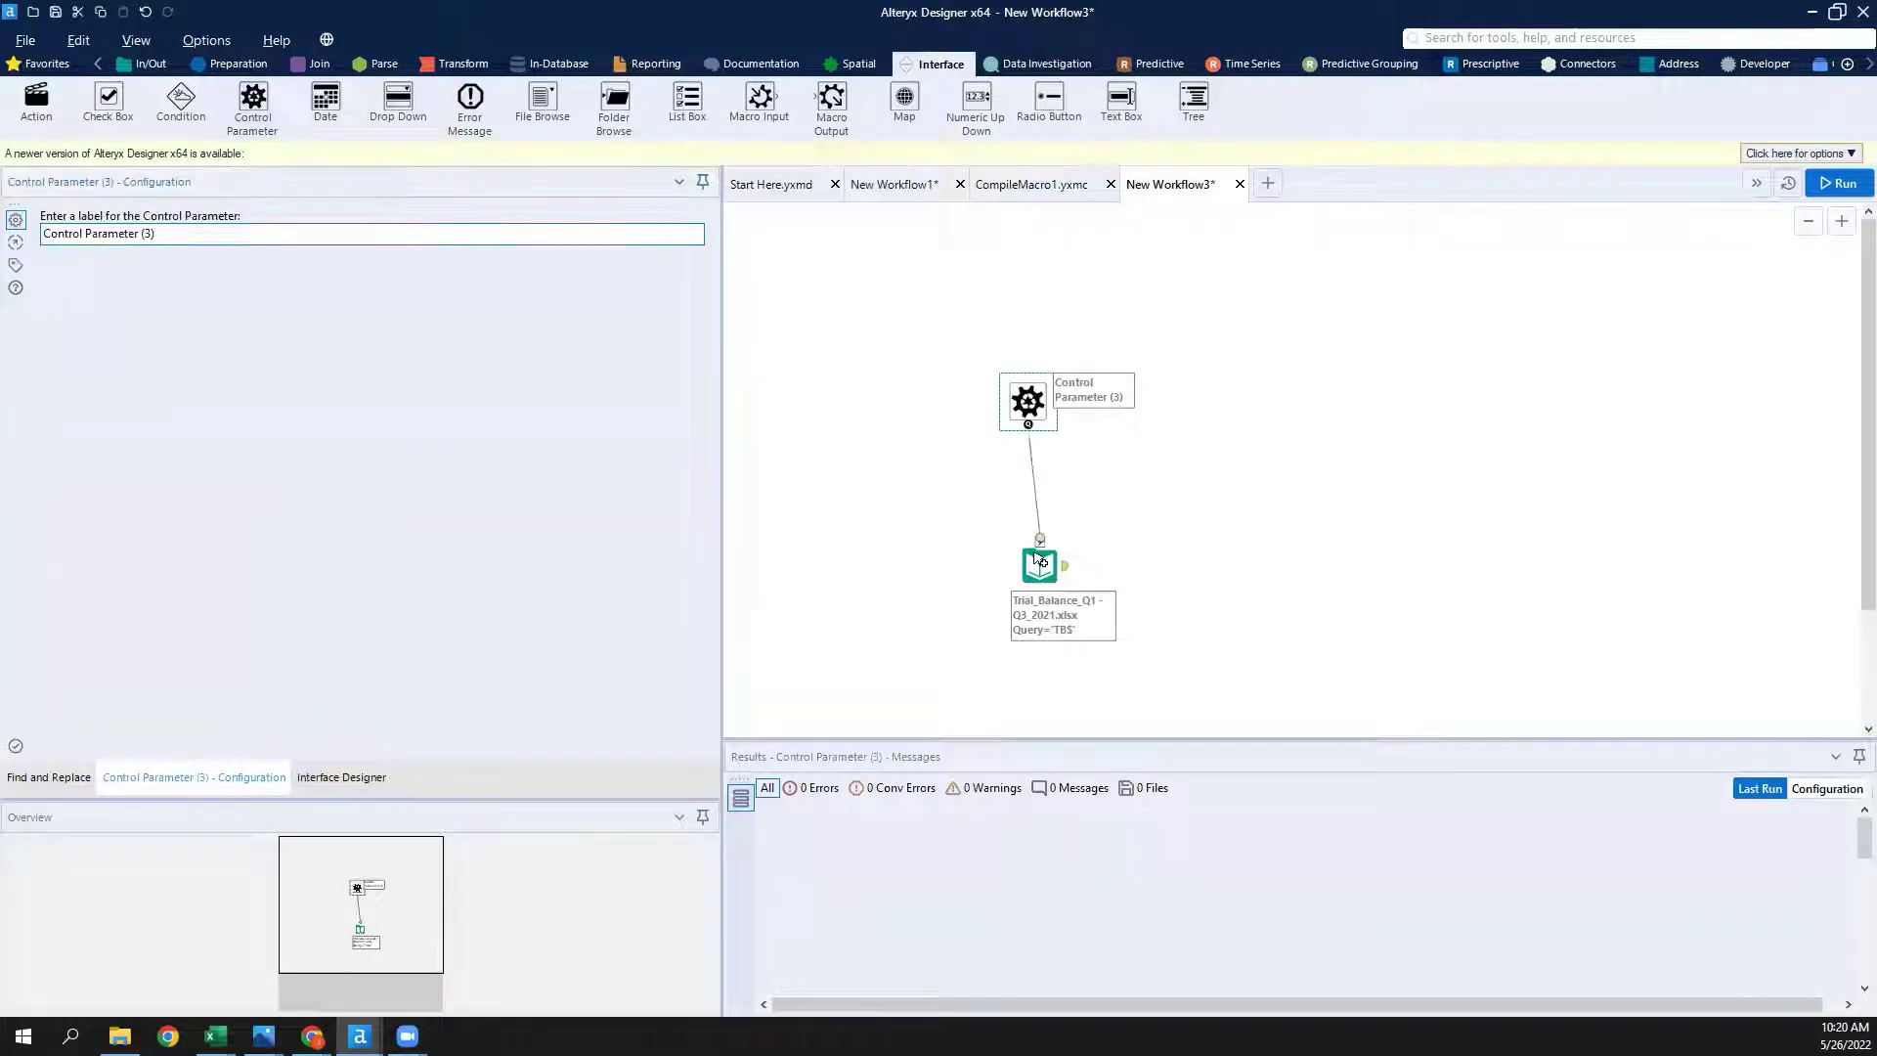
# Examine the FileName values output by the Formula tool in New Workflow1, record by record.
pyautogui.click(892, 185)
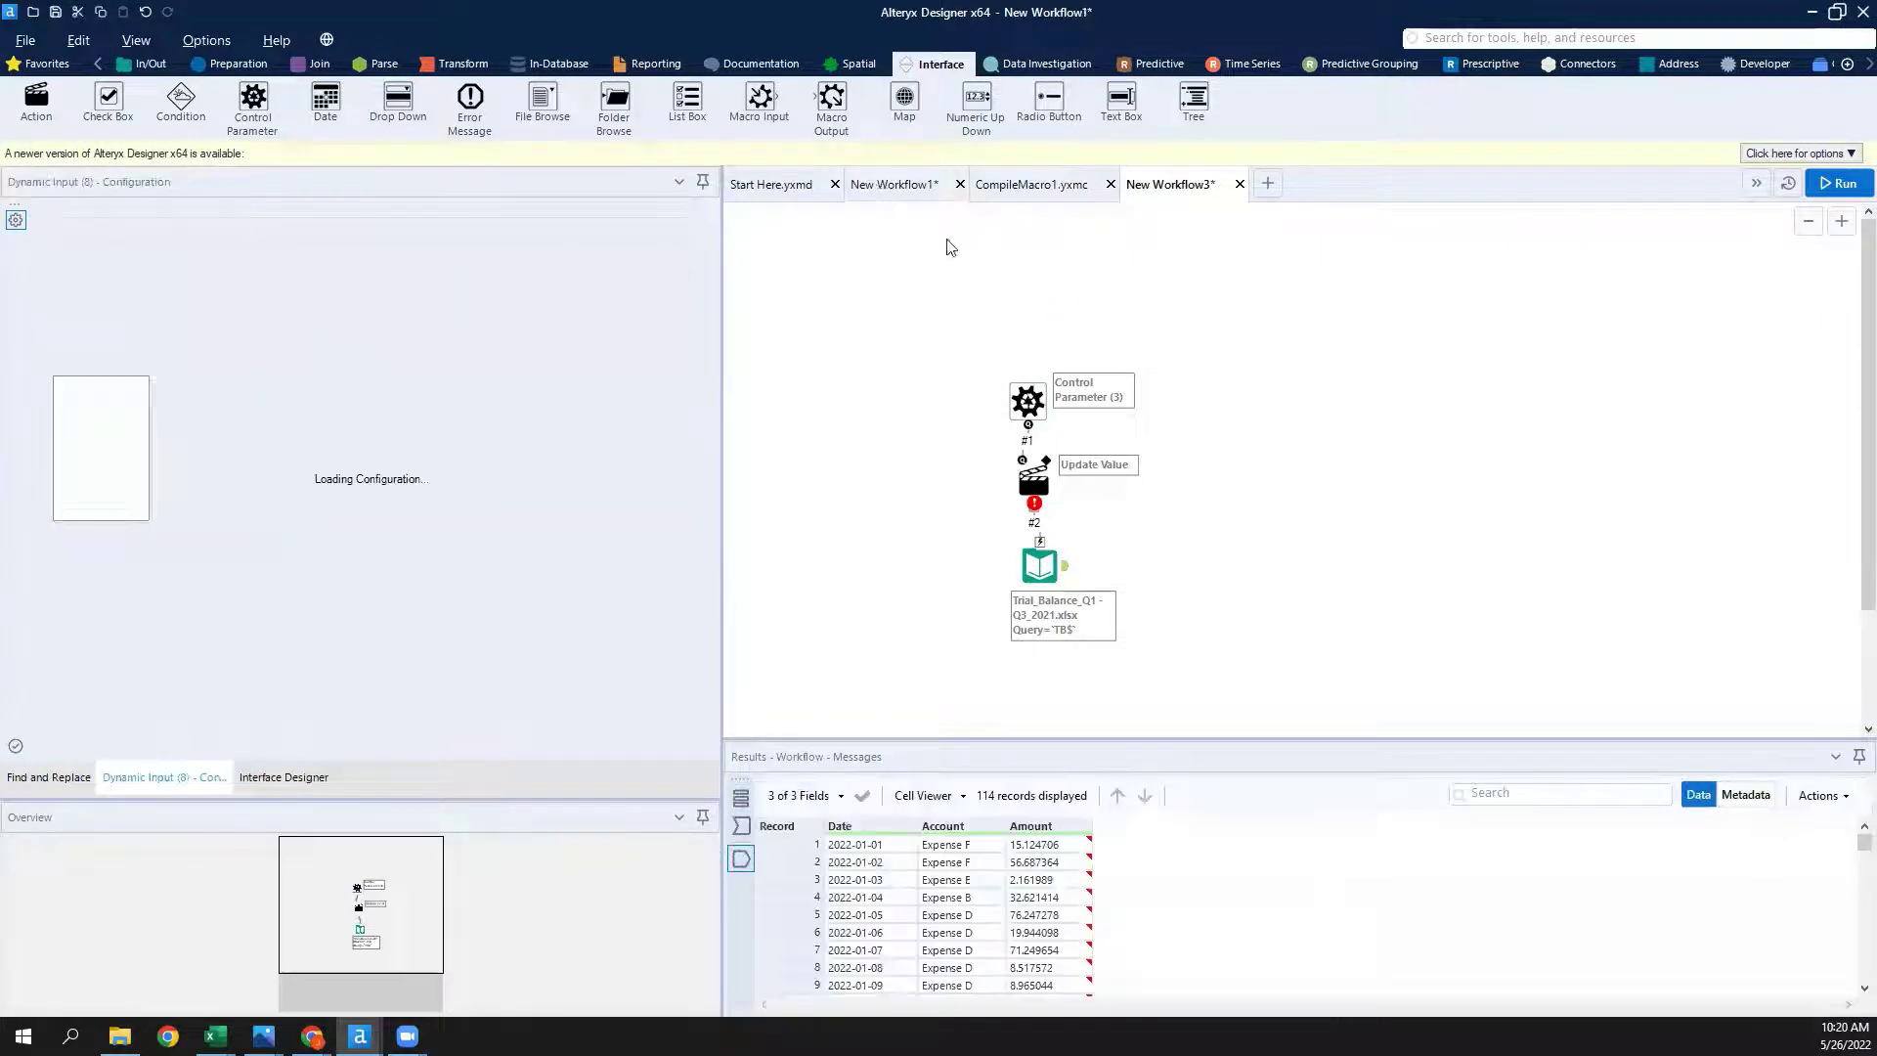
pyautogui.click(1381, 462)
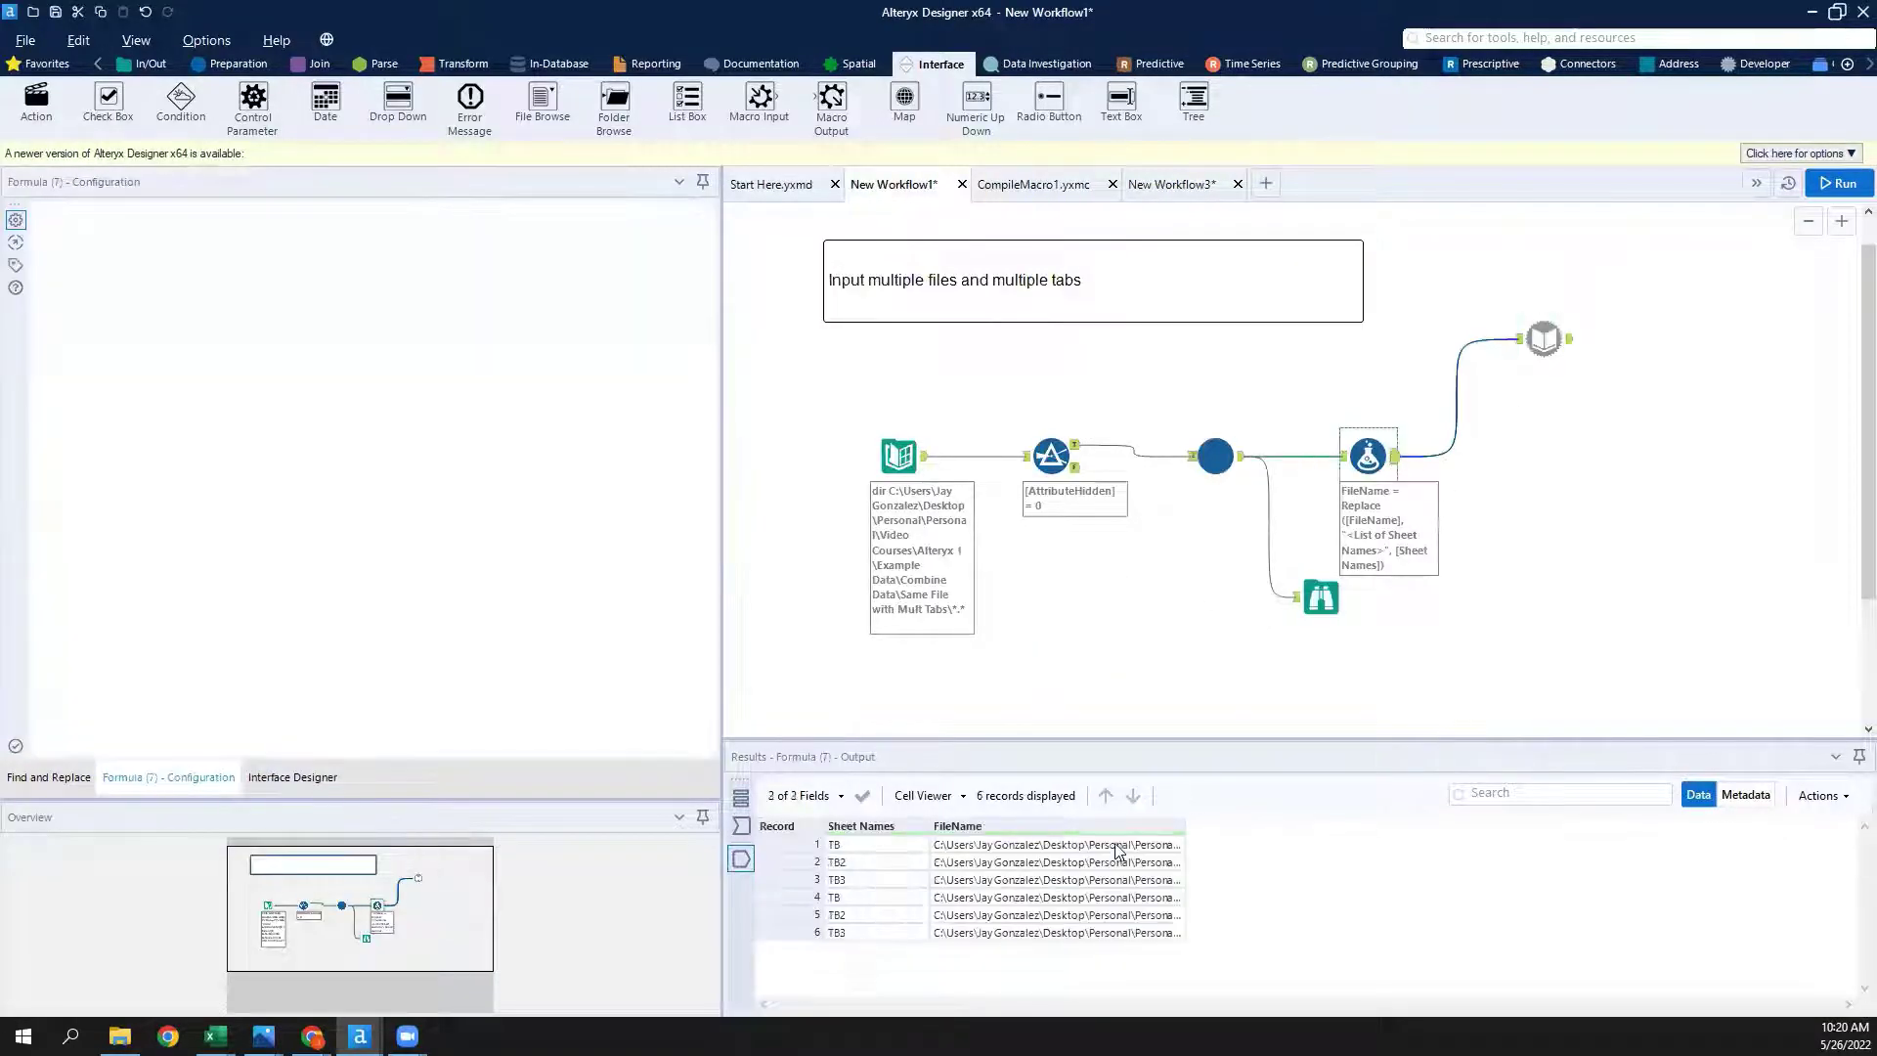
pyautogui.click(1064, 867)
pyautogui.press('Down')
pyautogui.press('Down')
pyautogui.press('Down')
pyautogui.press('Down')
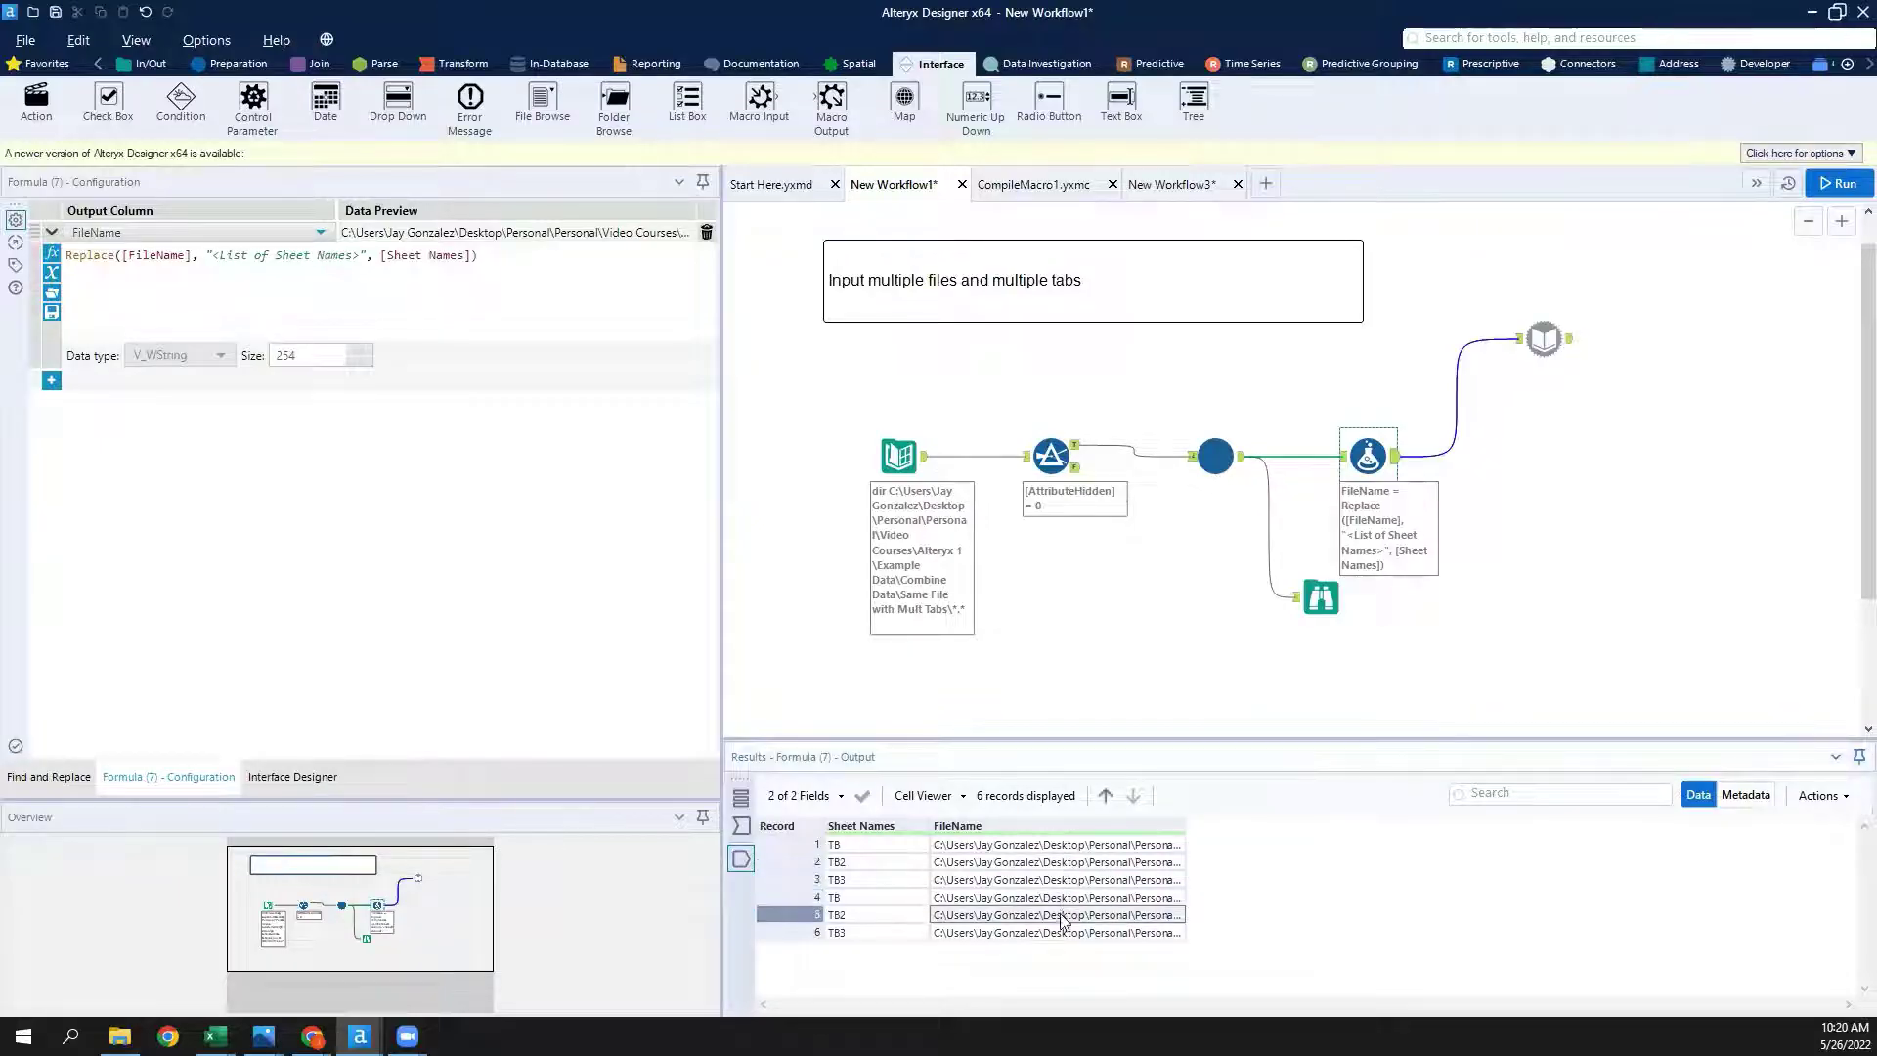
# In New Workflow3, set the Action tool to update the input's whole File value, and attach a Macro Output tool to the Input Data tool.
pyautogui.click(1205, 186)
pyautogui.click(1034, 479)
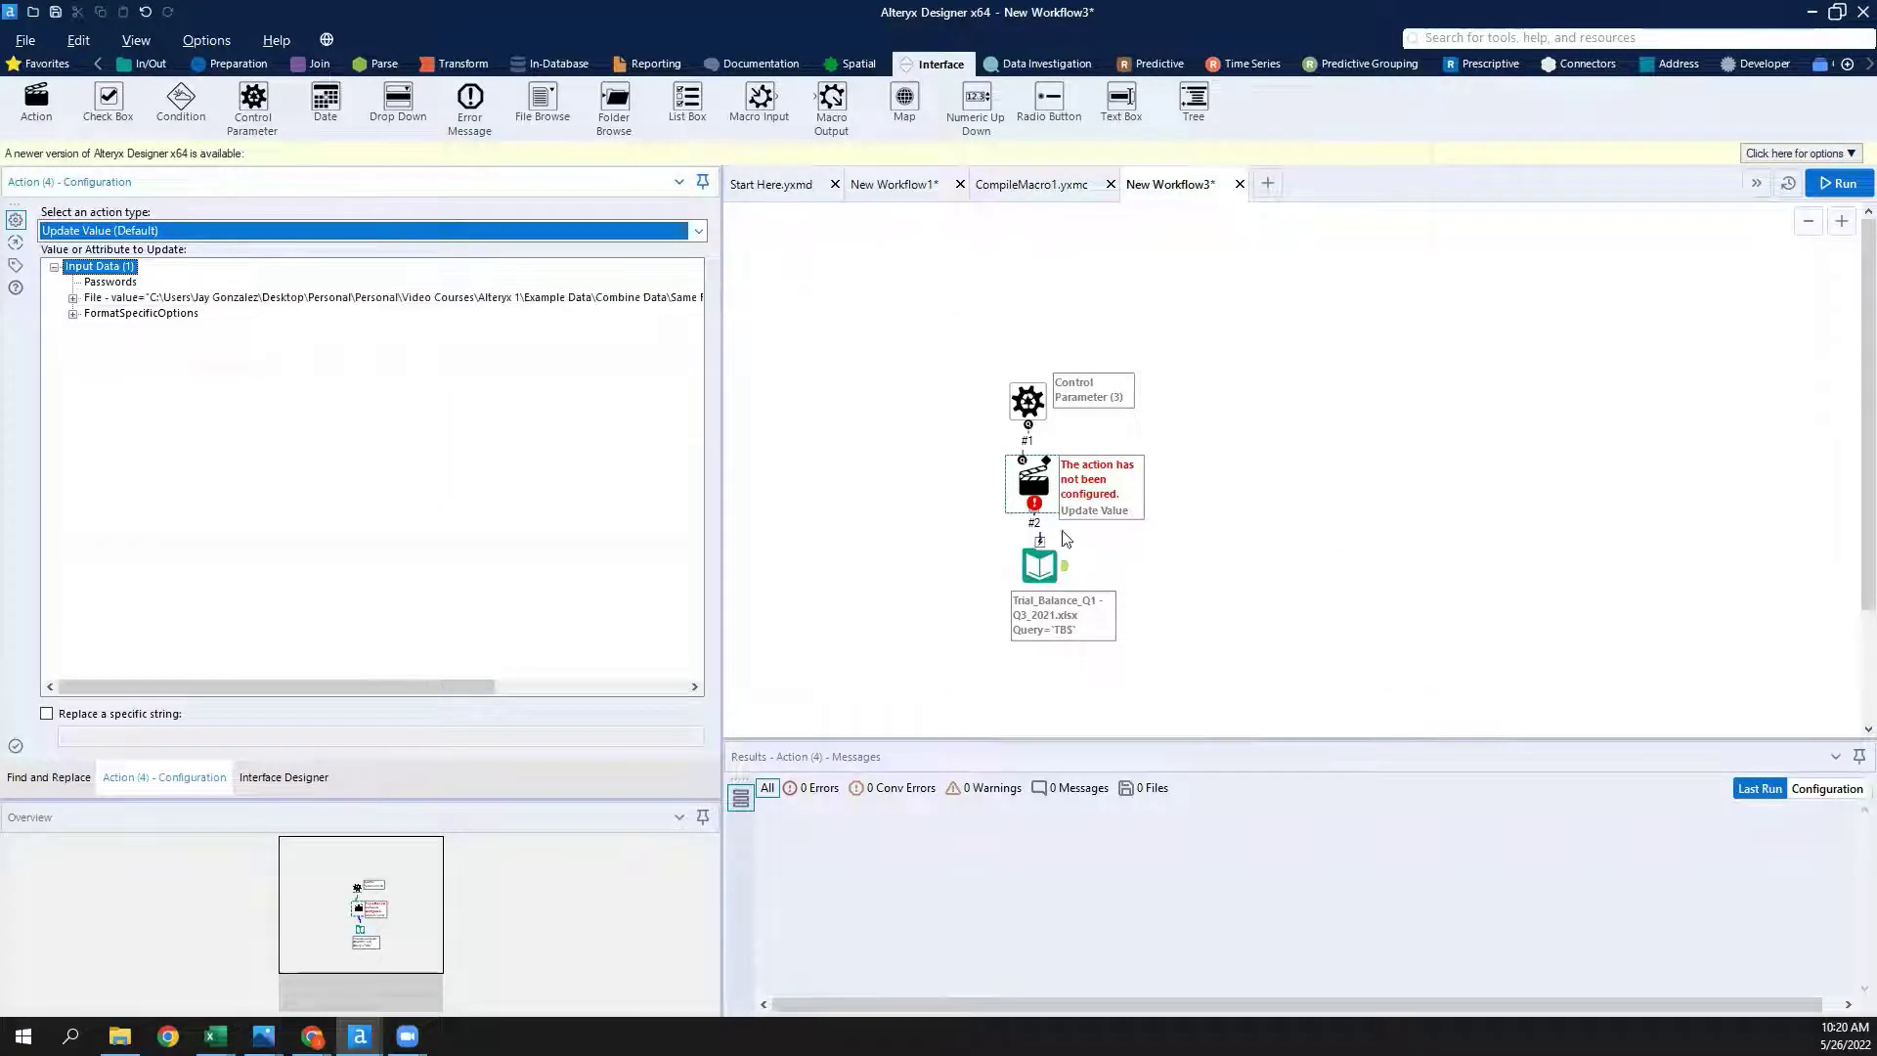
pyautogui.click(481, 300)
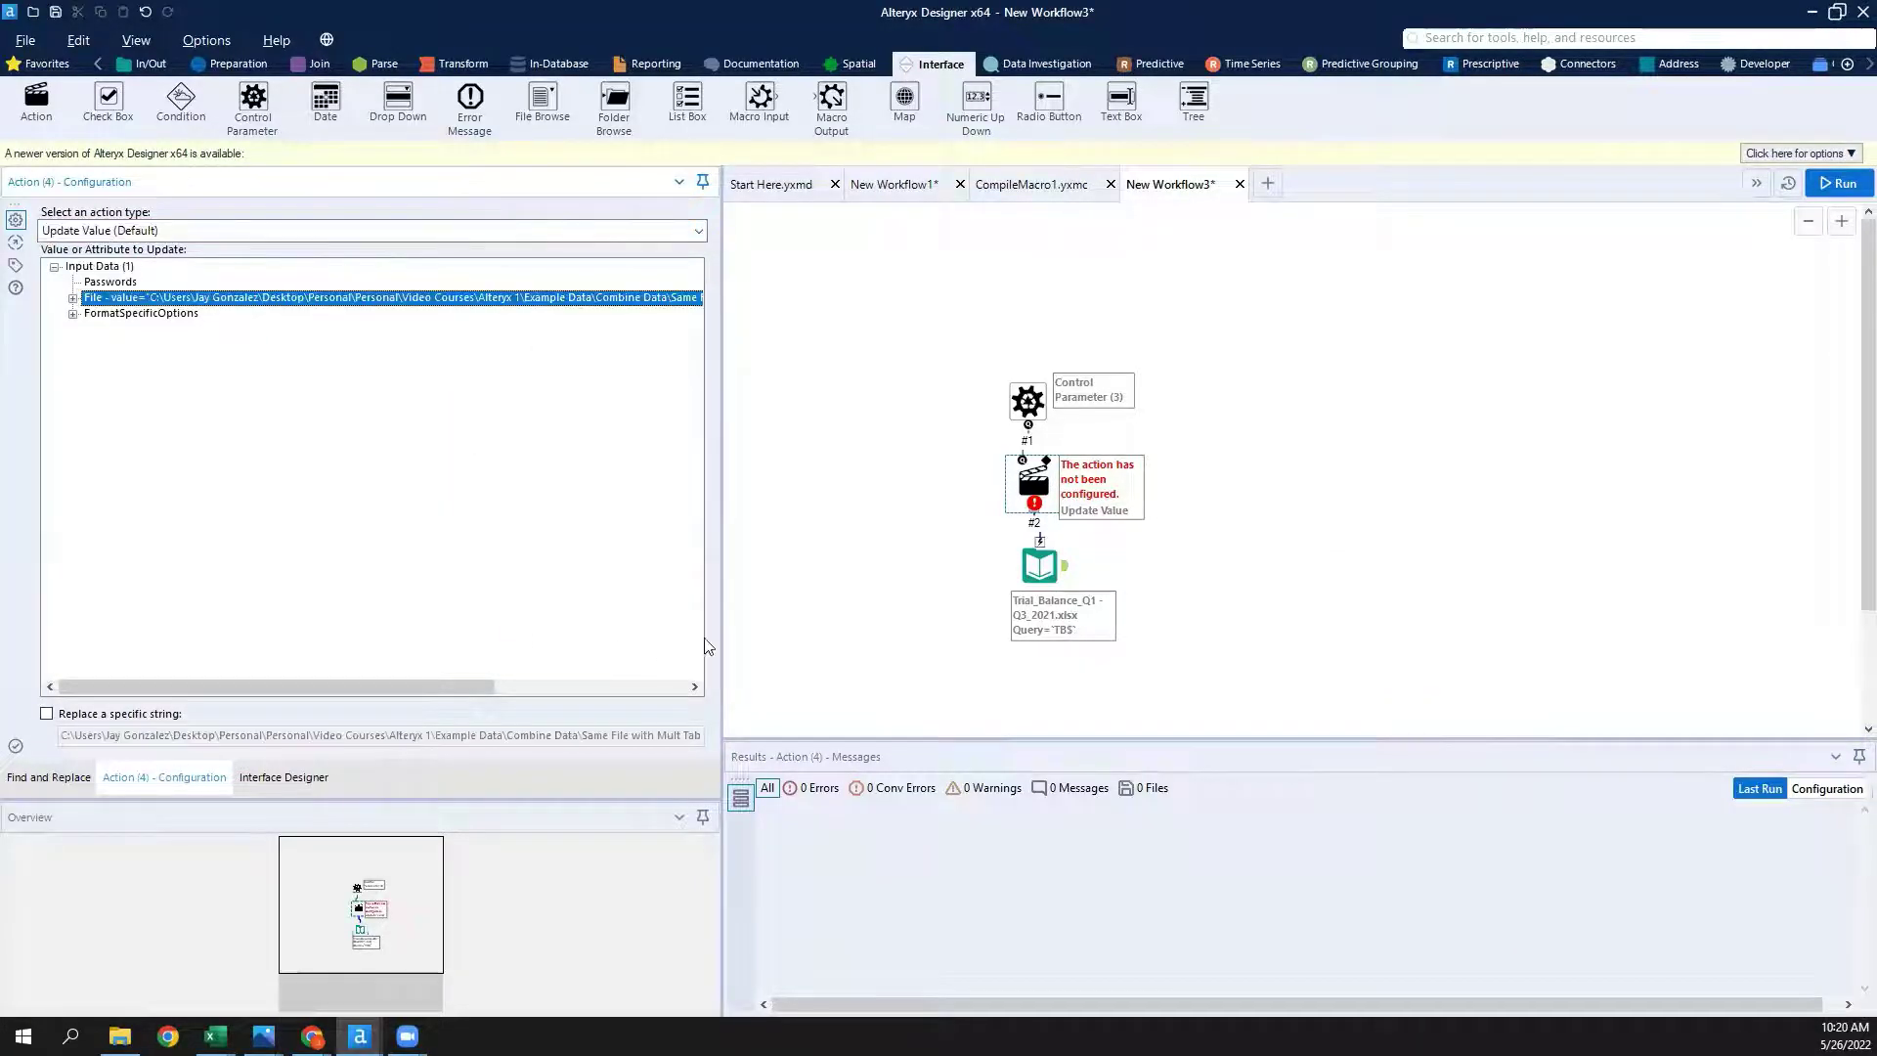
pyautogui.moveTo(925, 635); pyautogui.dragTo(1050, 645)
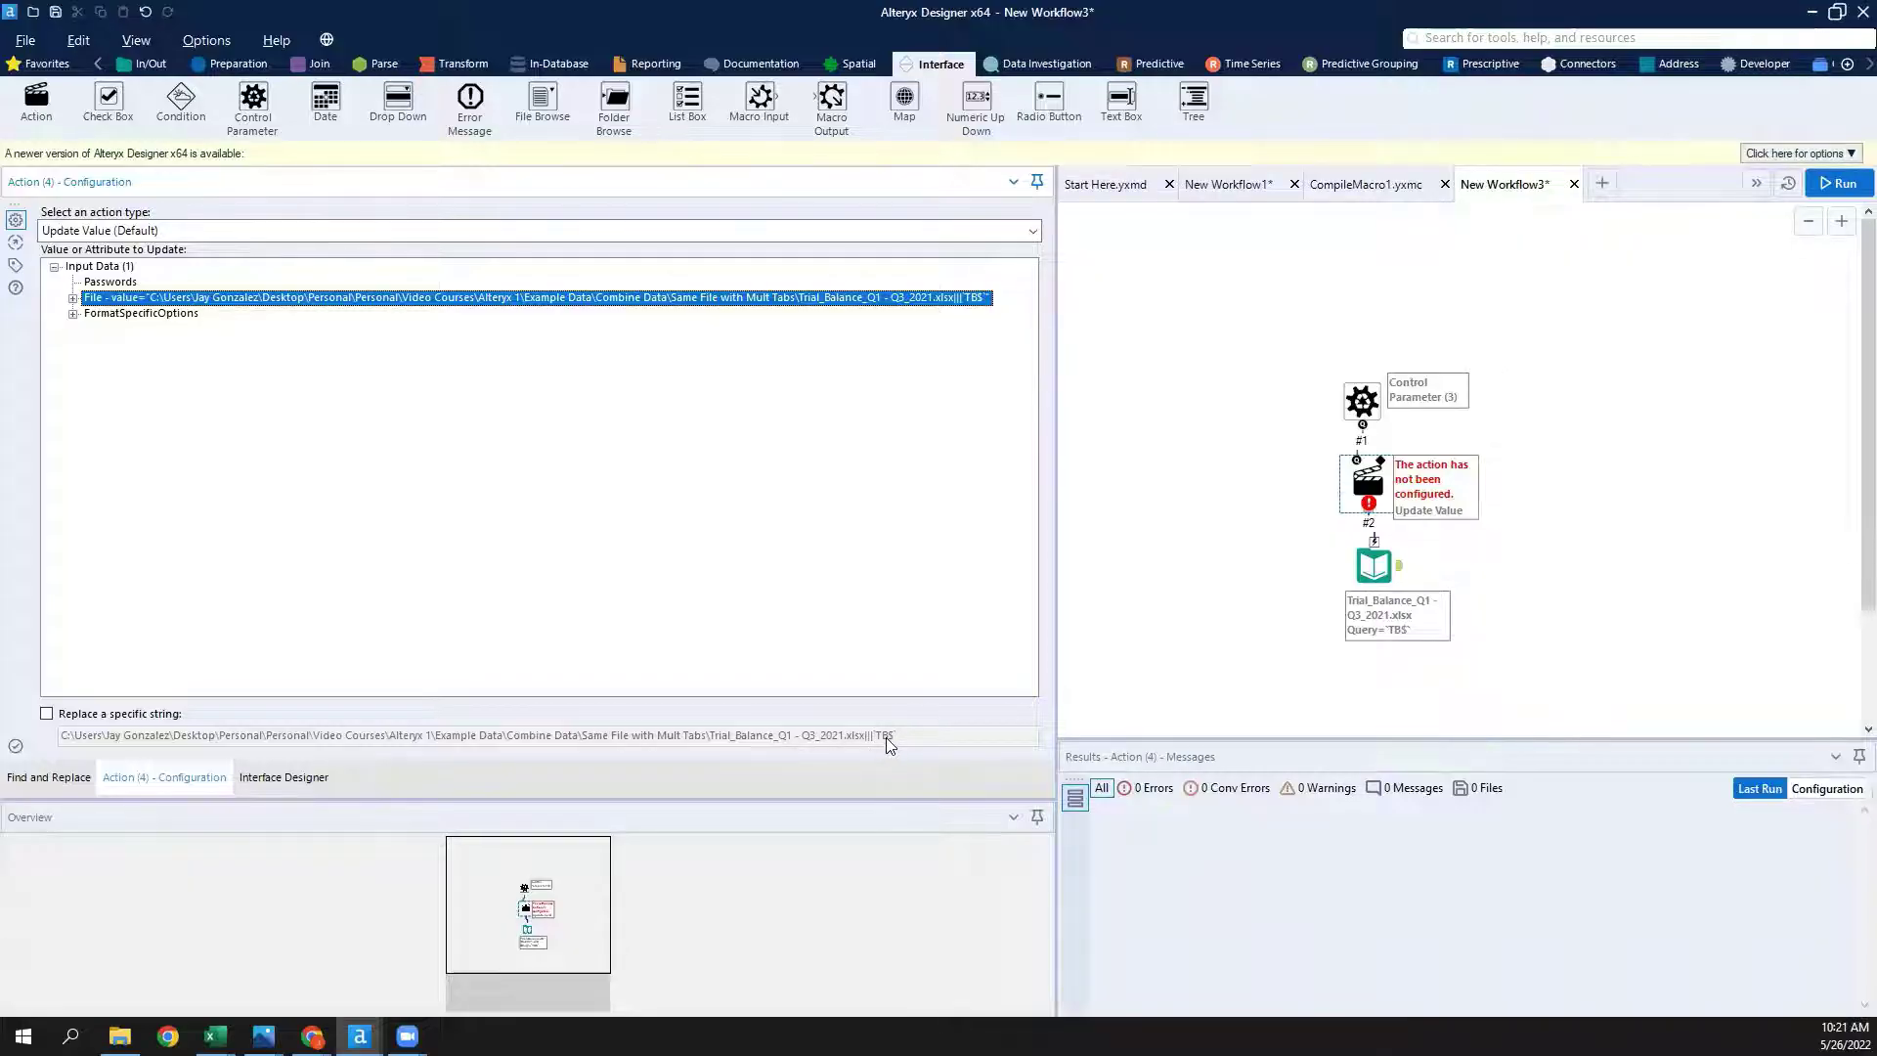
pyautogui.click(1324, 578)
pyautogui.moveTo(830, 106); pyautogui.dragTo(1515, 581)
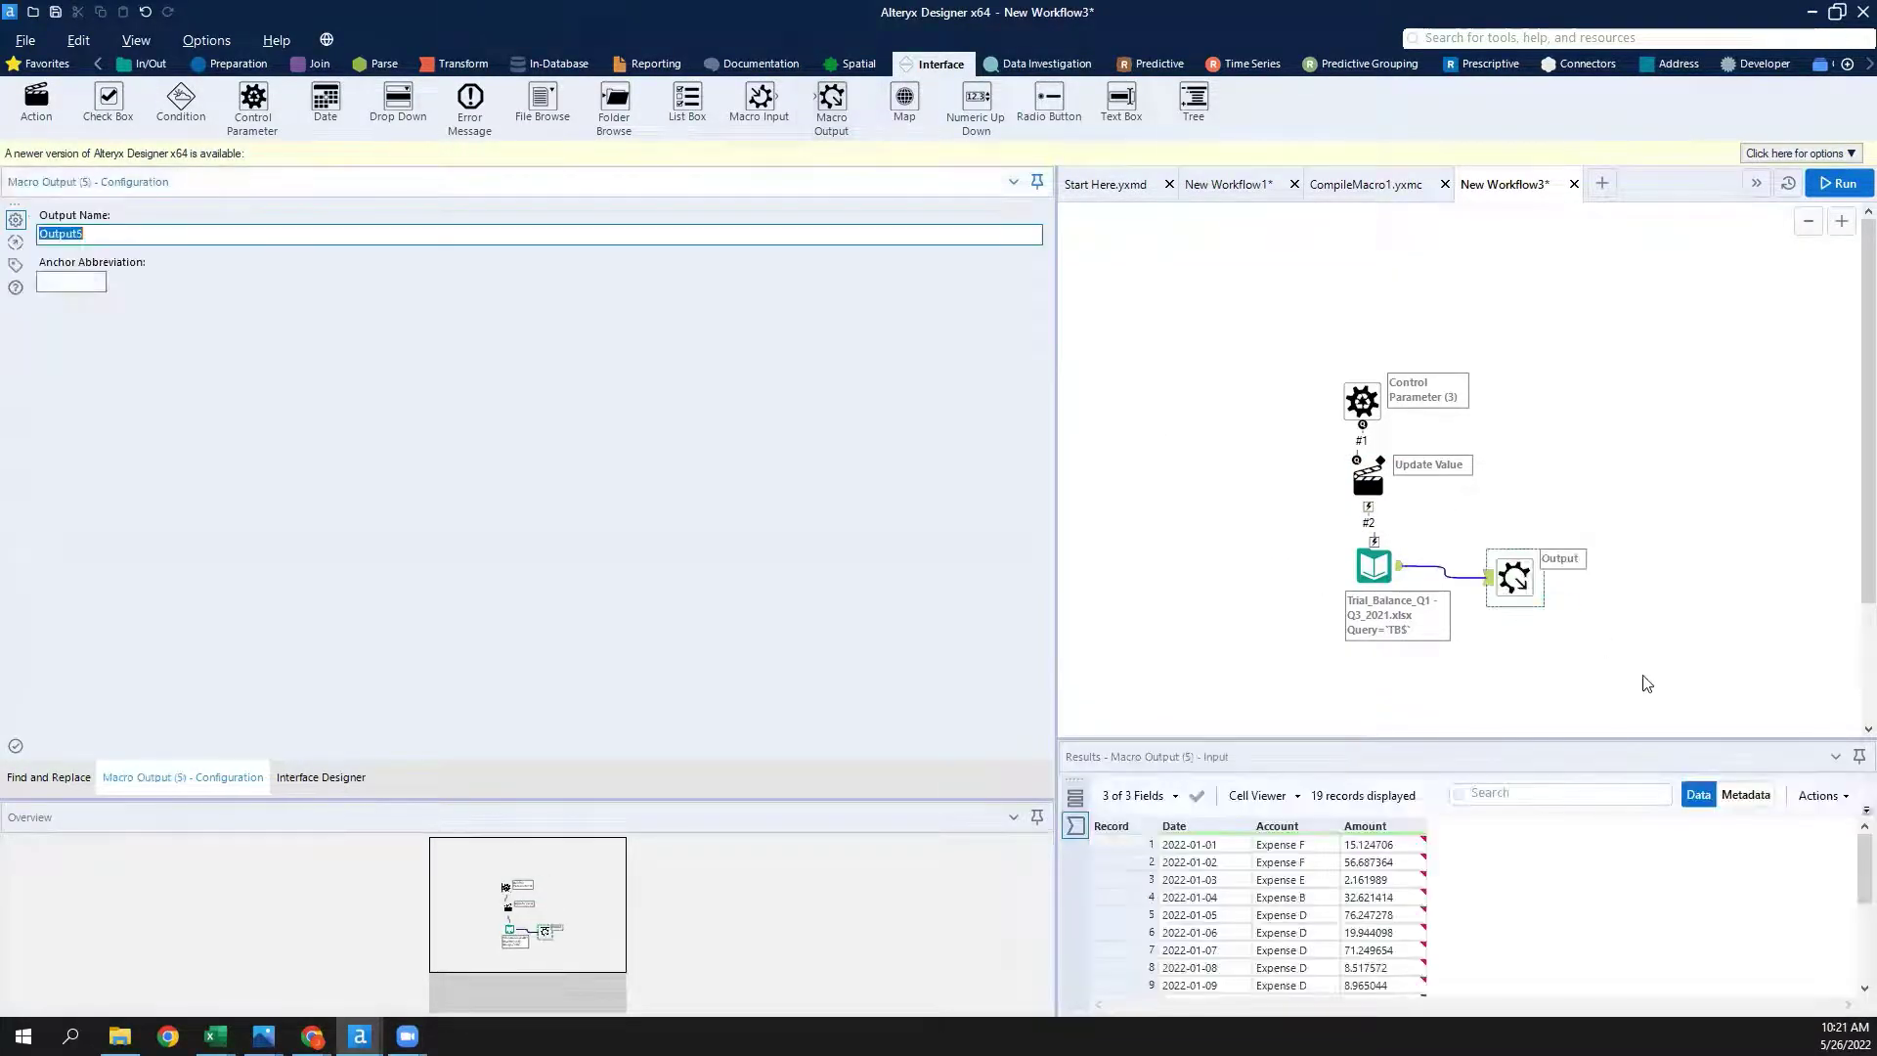
# Save the workflow as a macro named CompileMacro2 in the Alteryx Macros folder.
pyautogui.click(26, 40)
pyautogui.moveTo(169, 227)
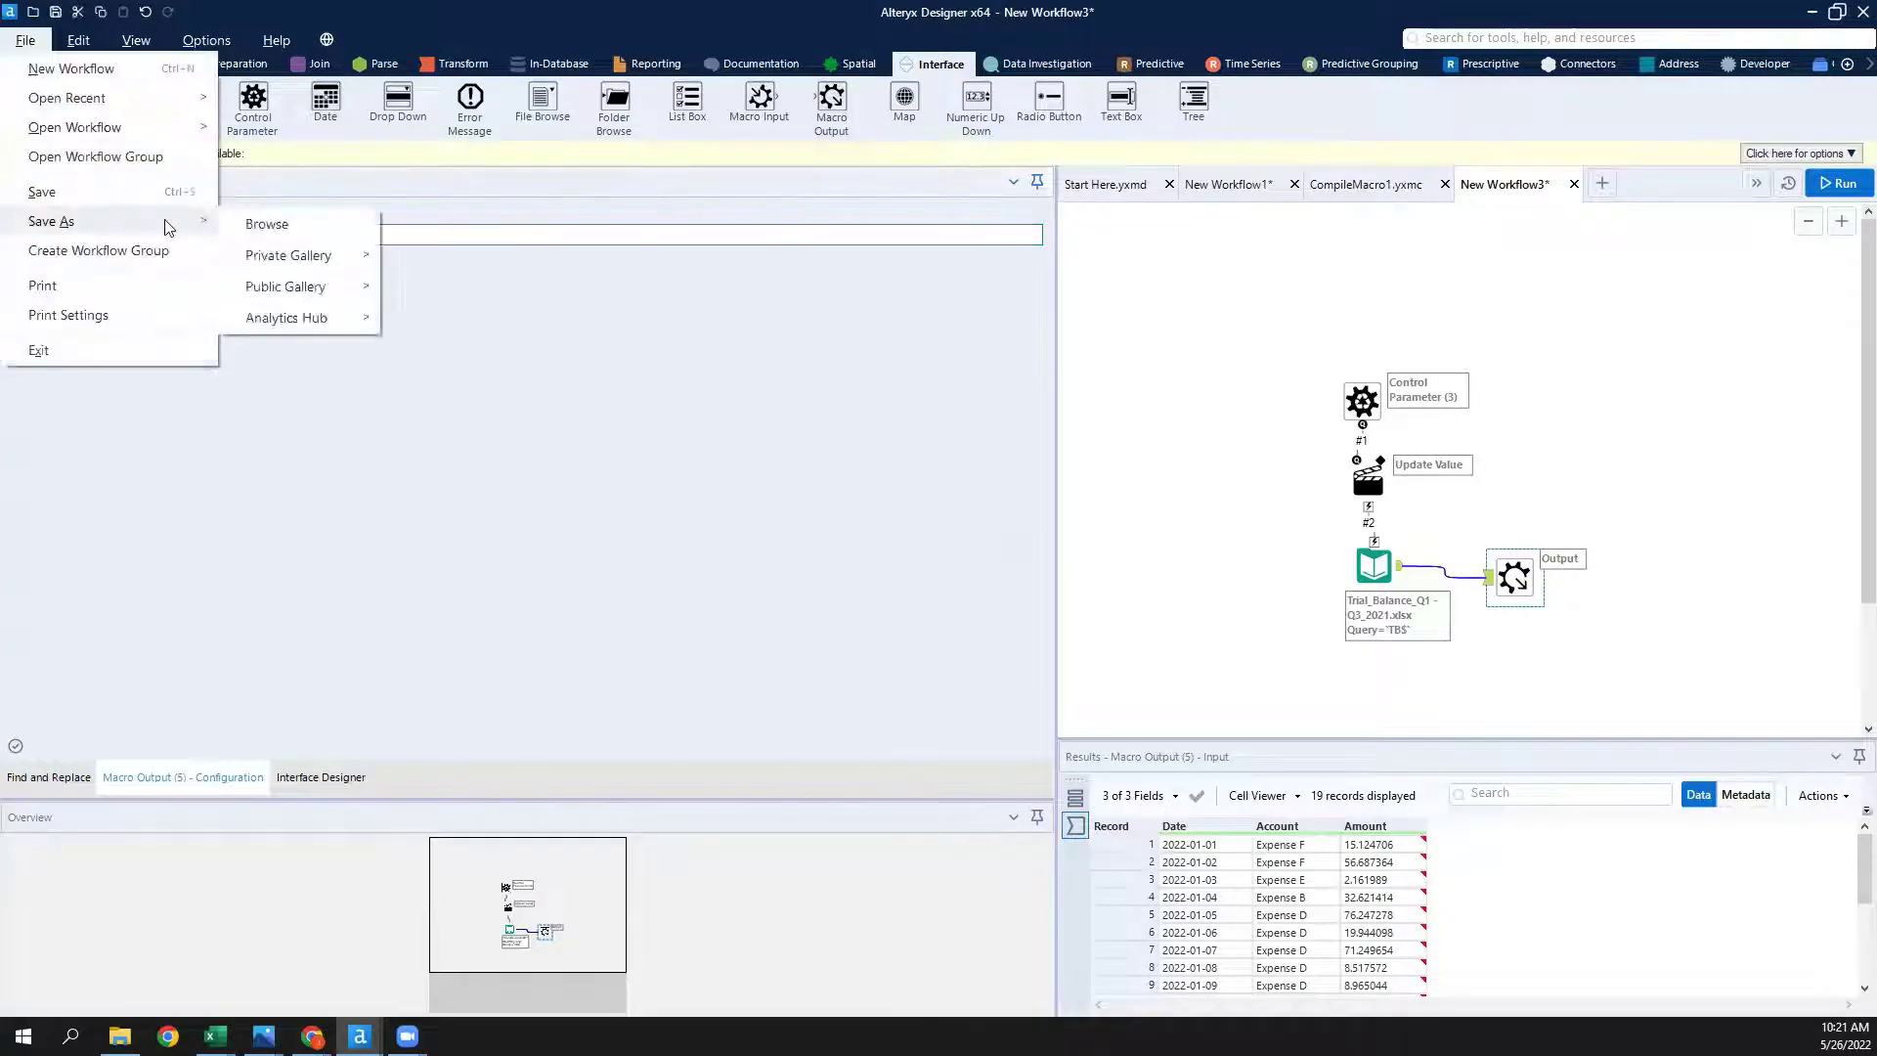
pyautogui.click(281, 224)
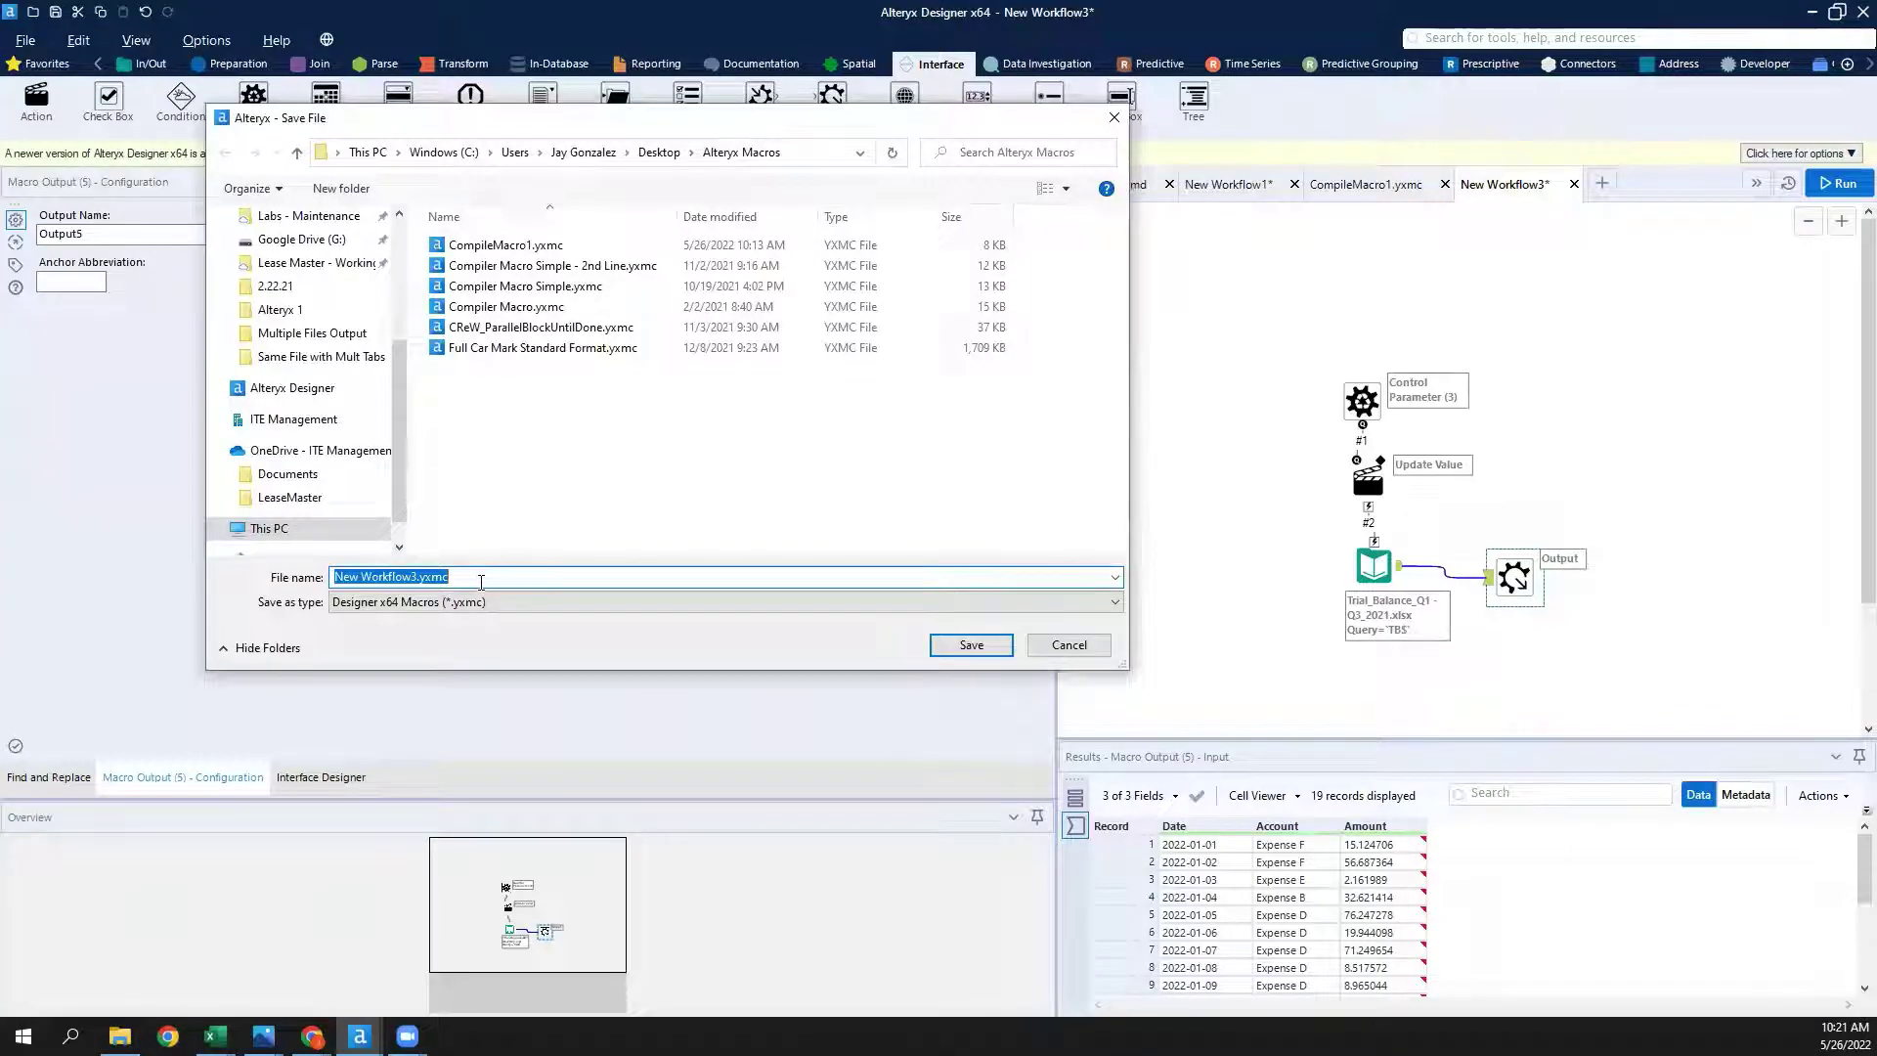
pyautogui.write('Compi')
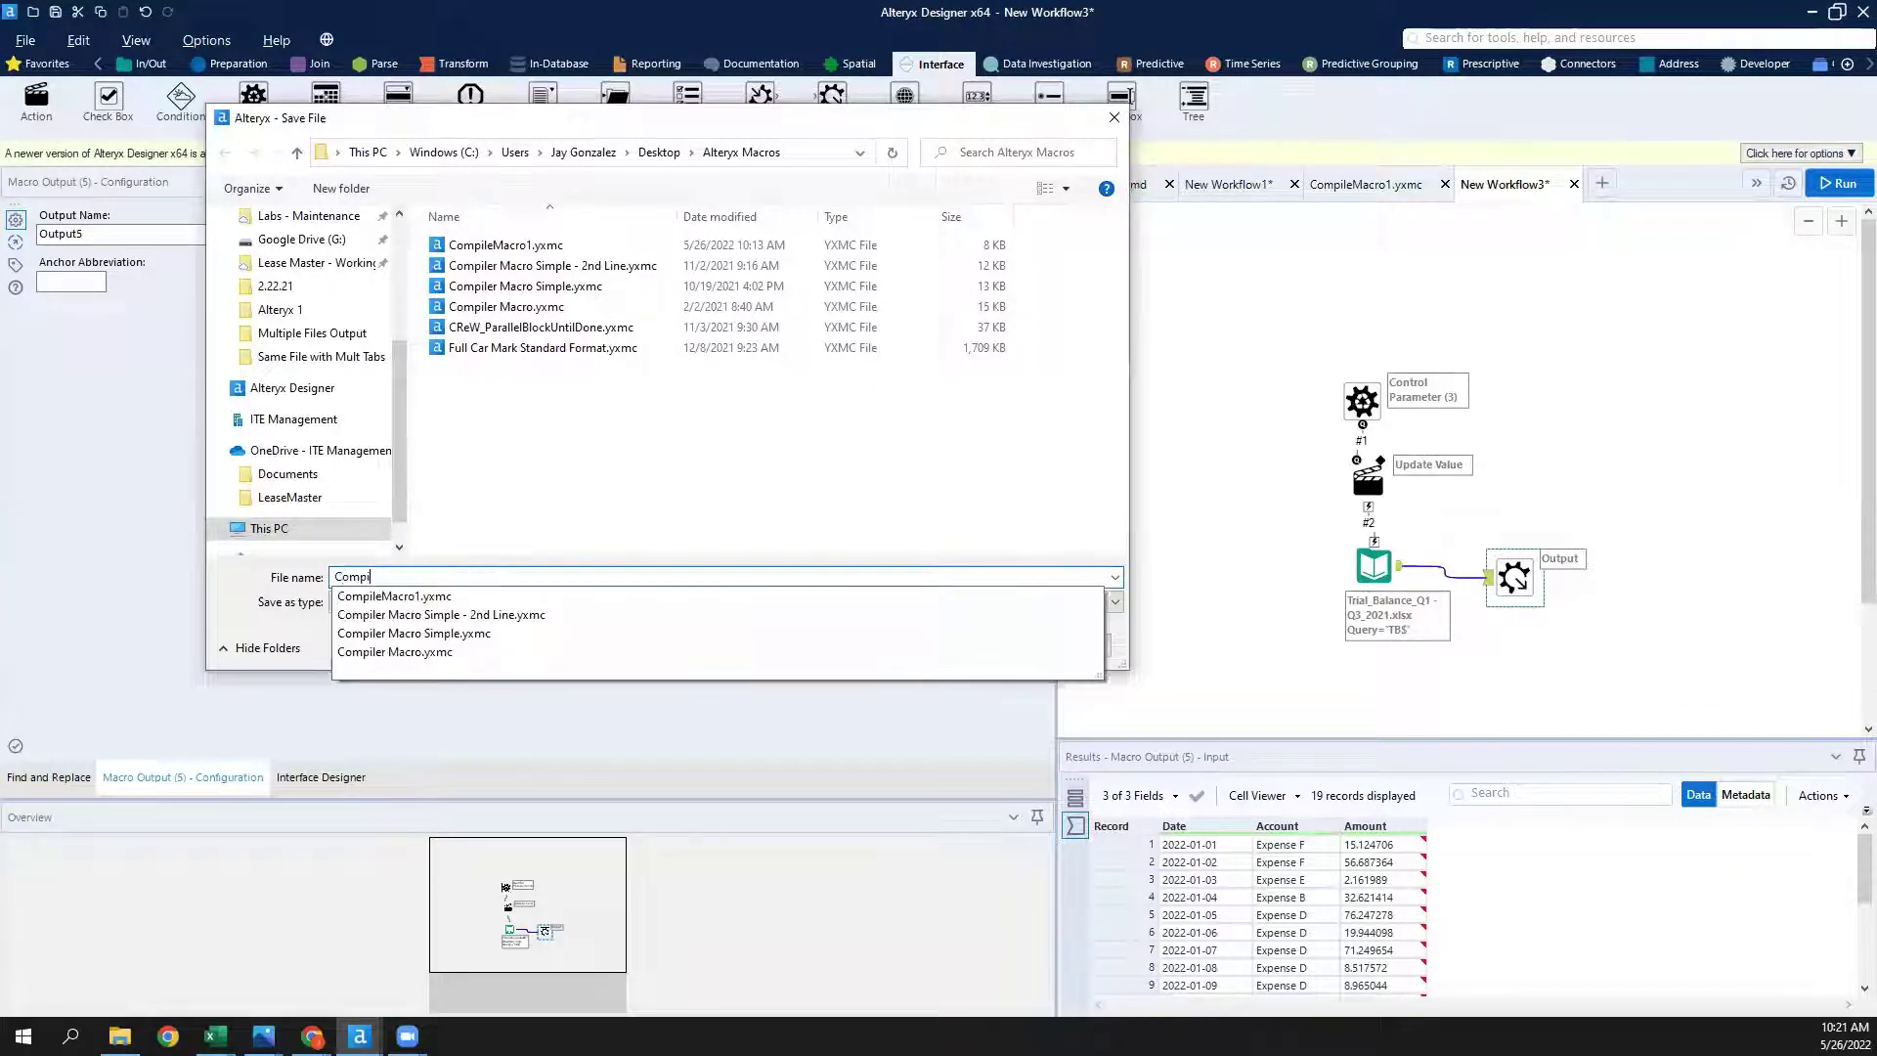
pyautogui.write('leMarro2')
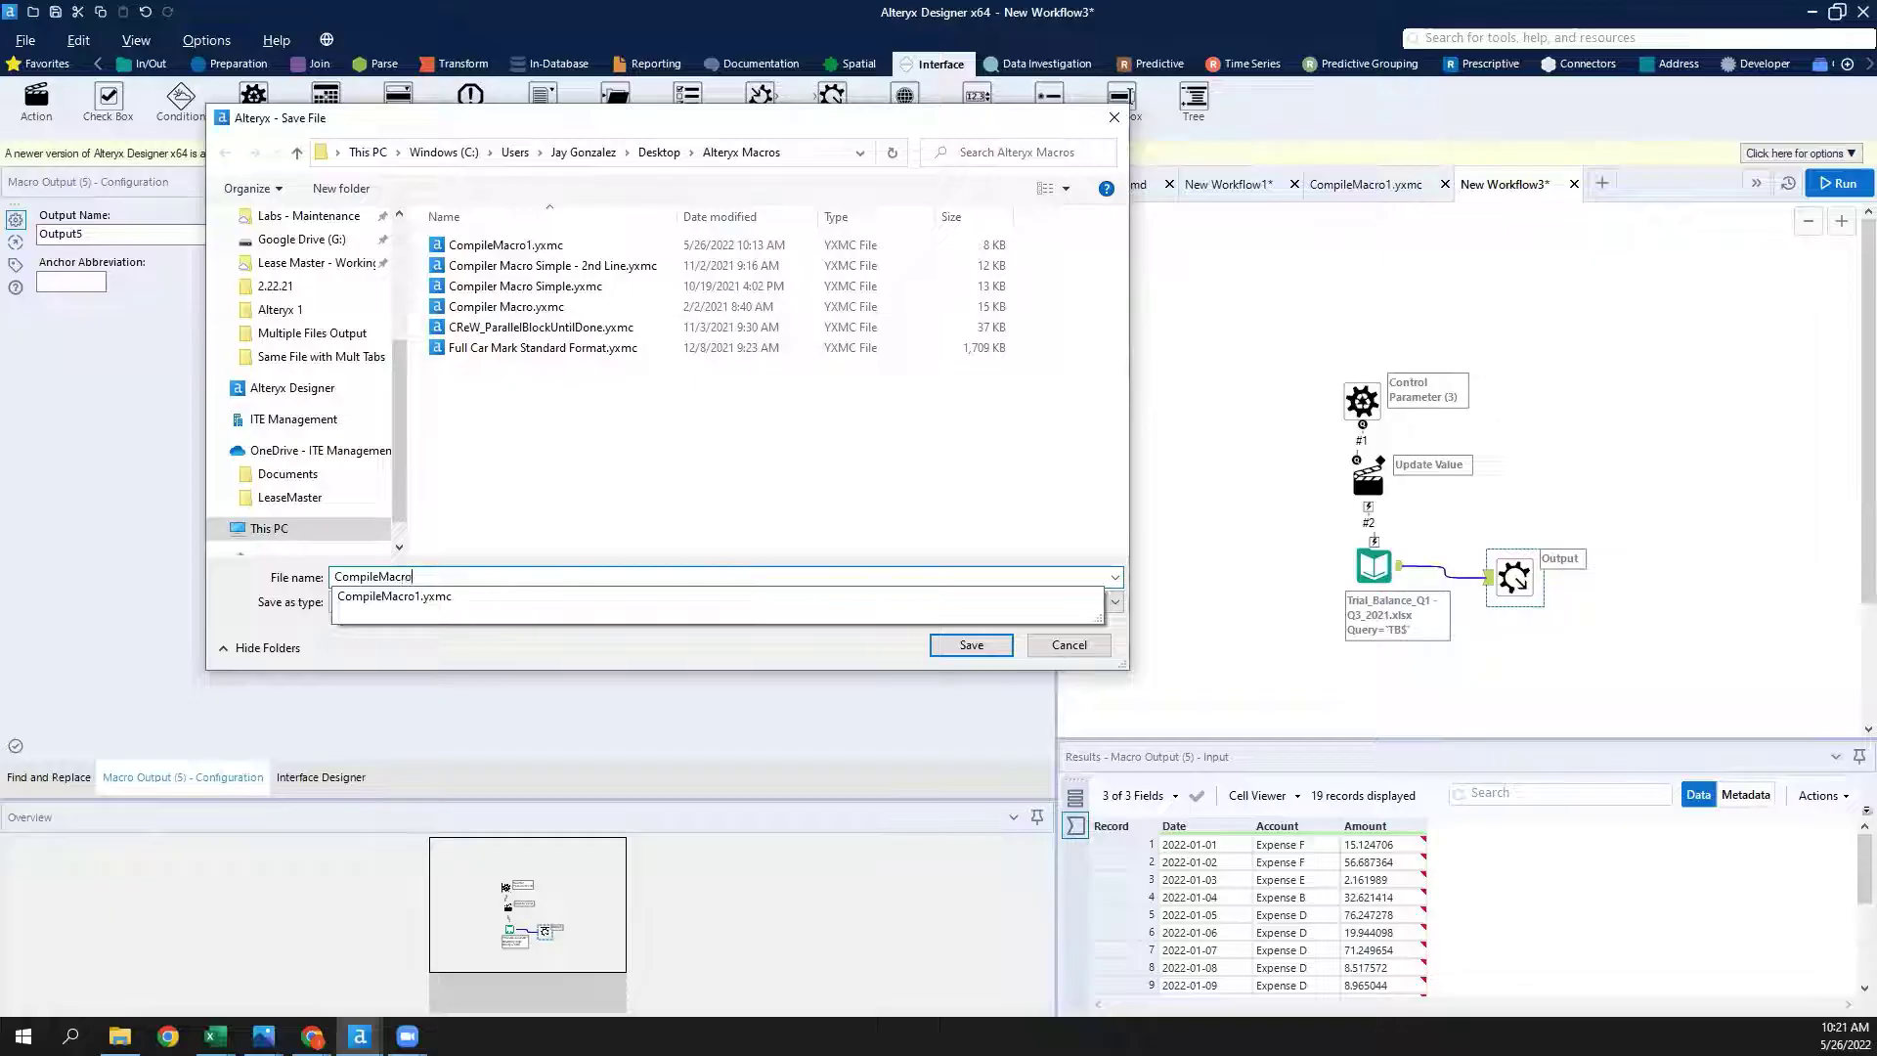
pyautogui.press('Return')
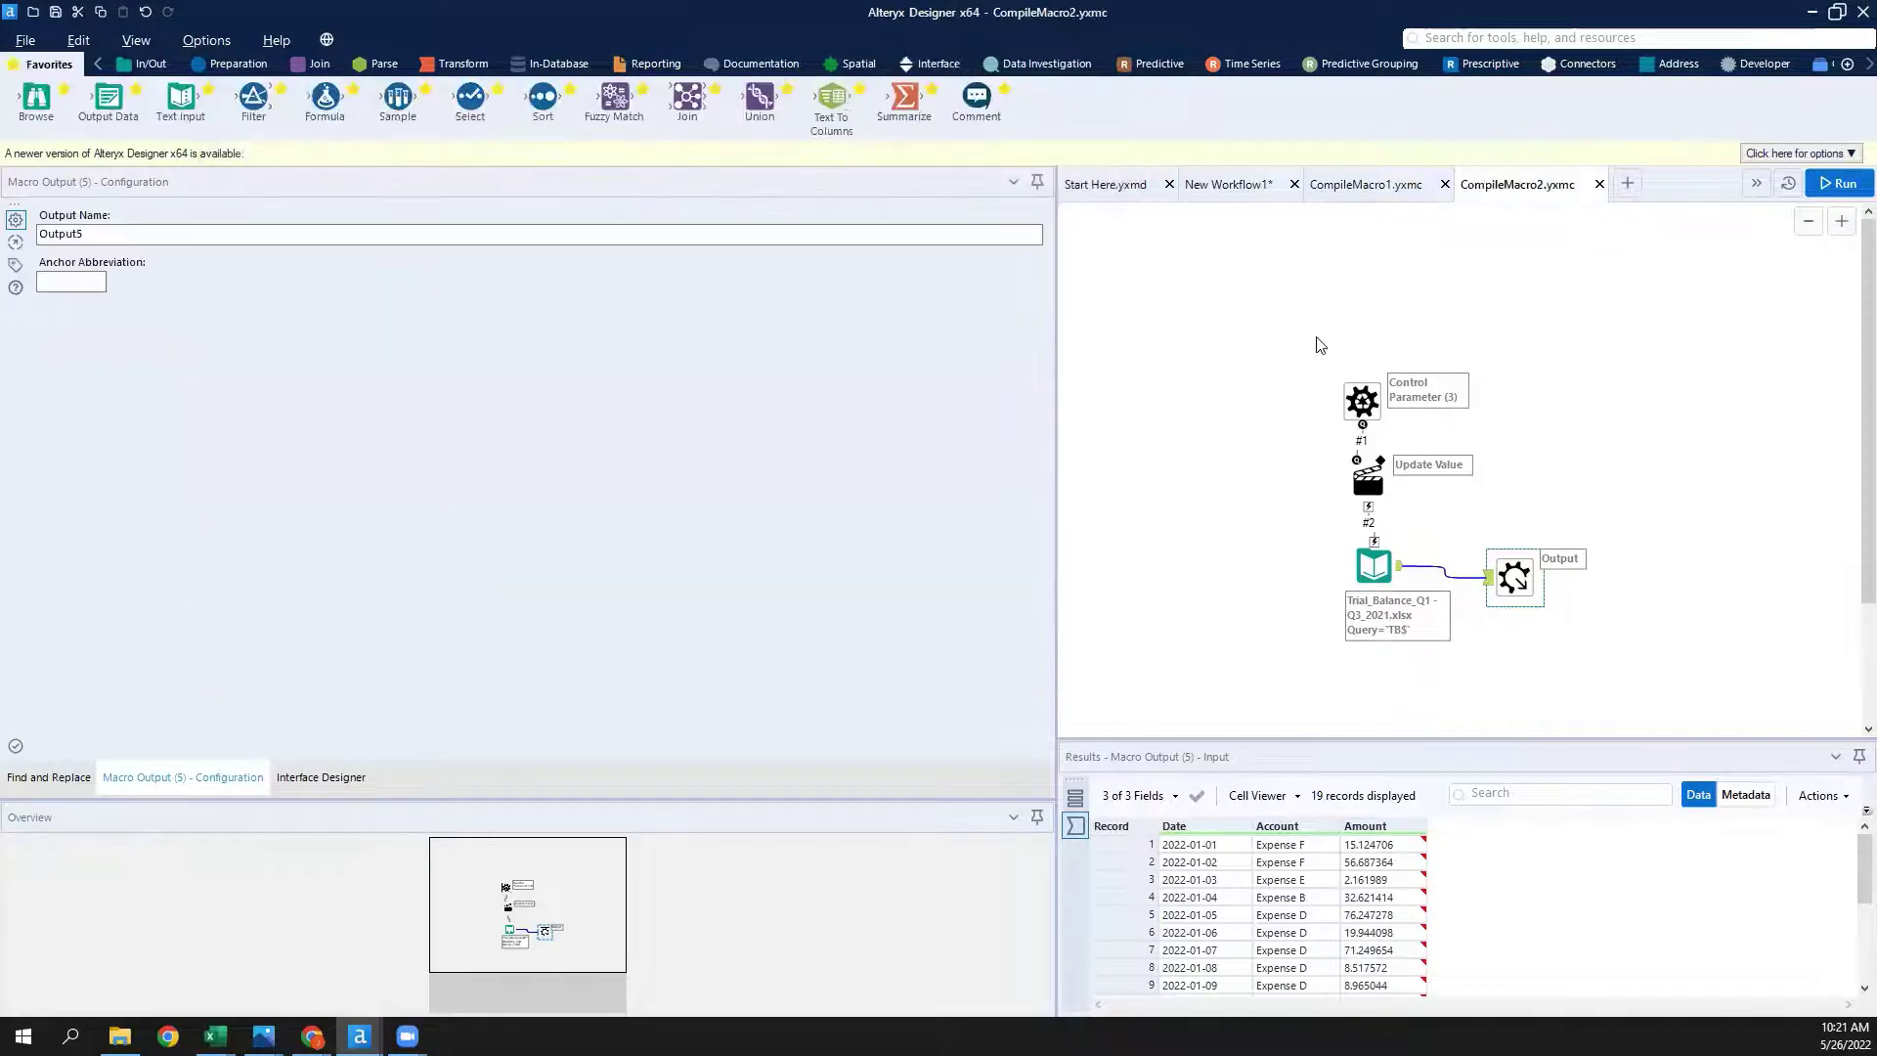
# Insert the CompileMacro2 macro into New Workflow1 and align it in the row of the existing Formula tool.
pyautogui.click(1234, 185)
pyautogui.moveTo(1377, 734); pyautogui.dragTo(1666, 739)
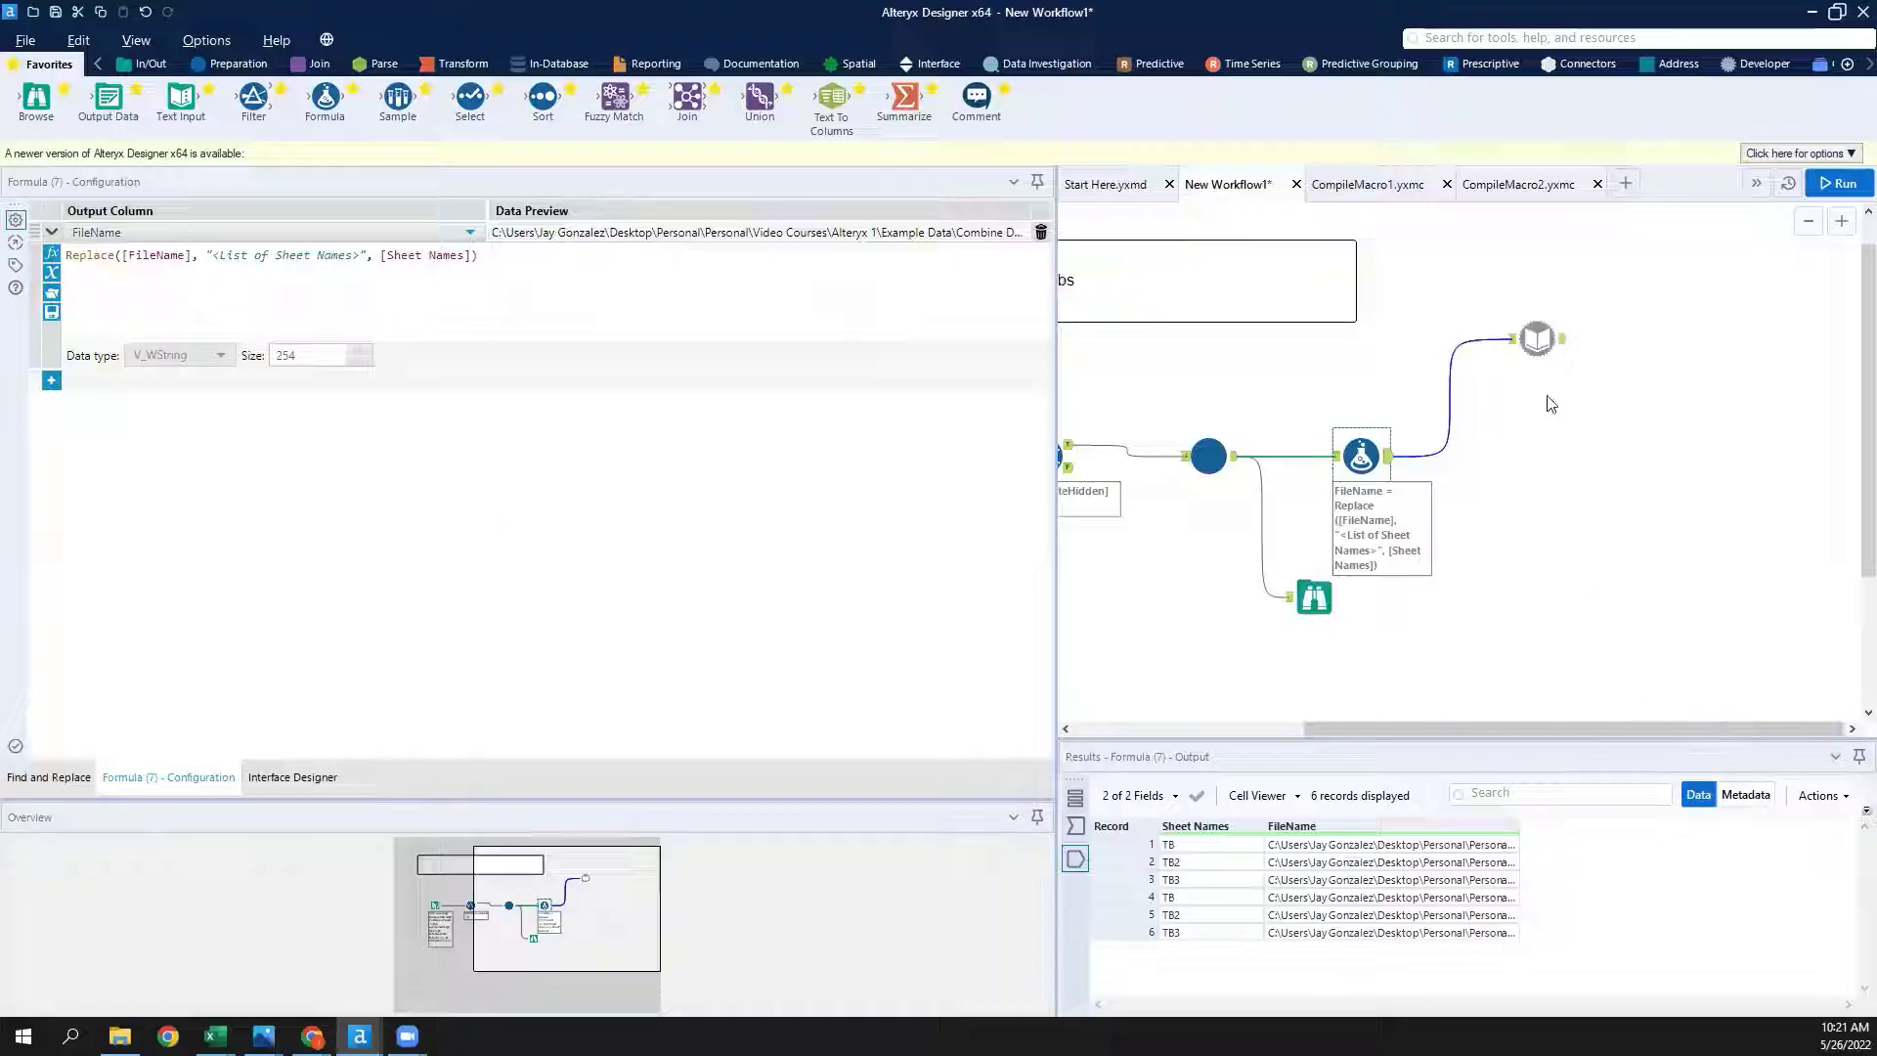
pyautogui.rightClick(1613, 449)
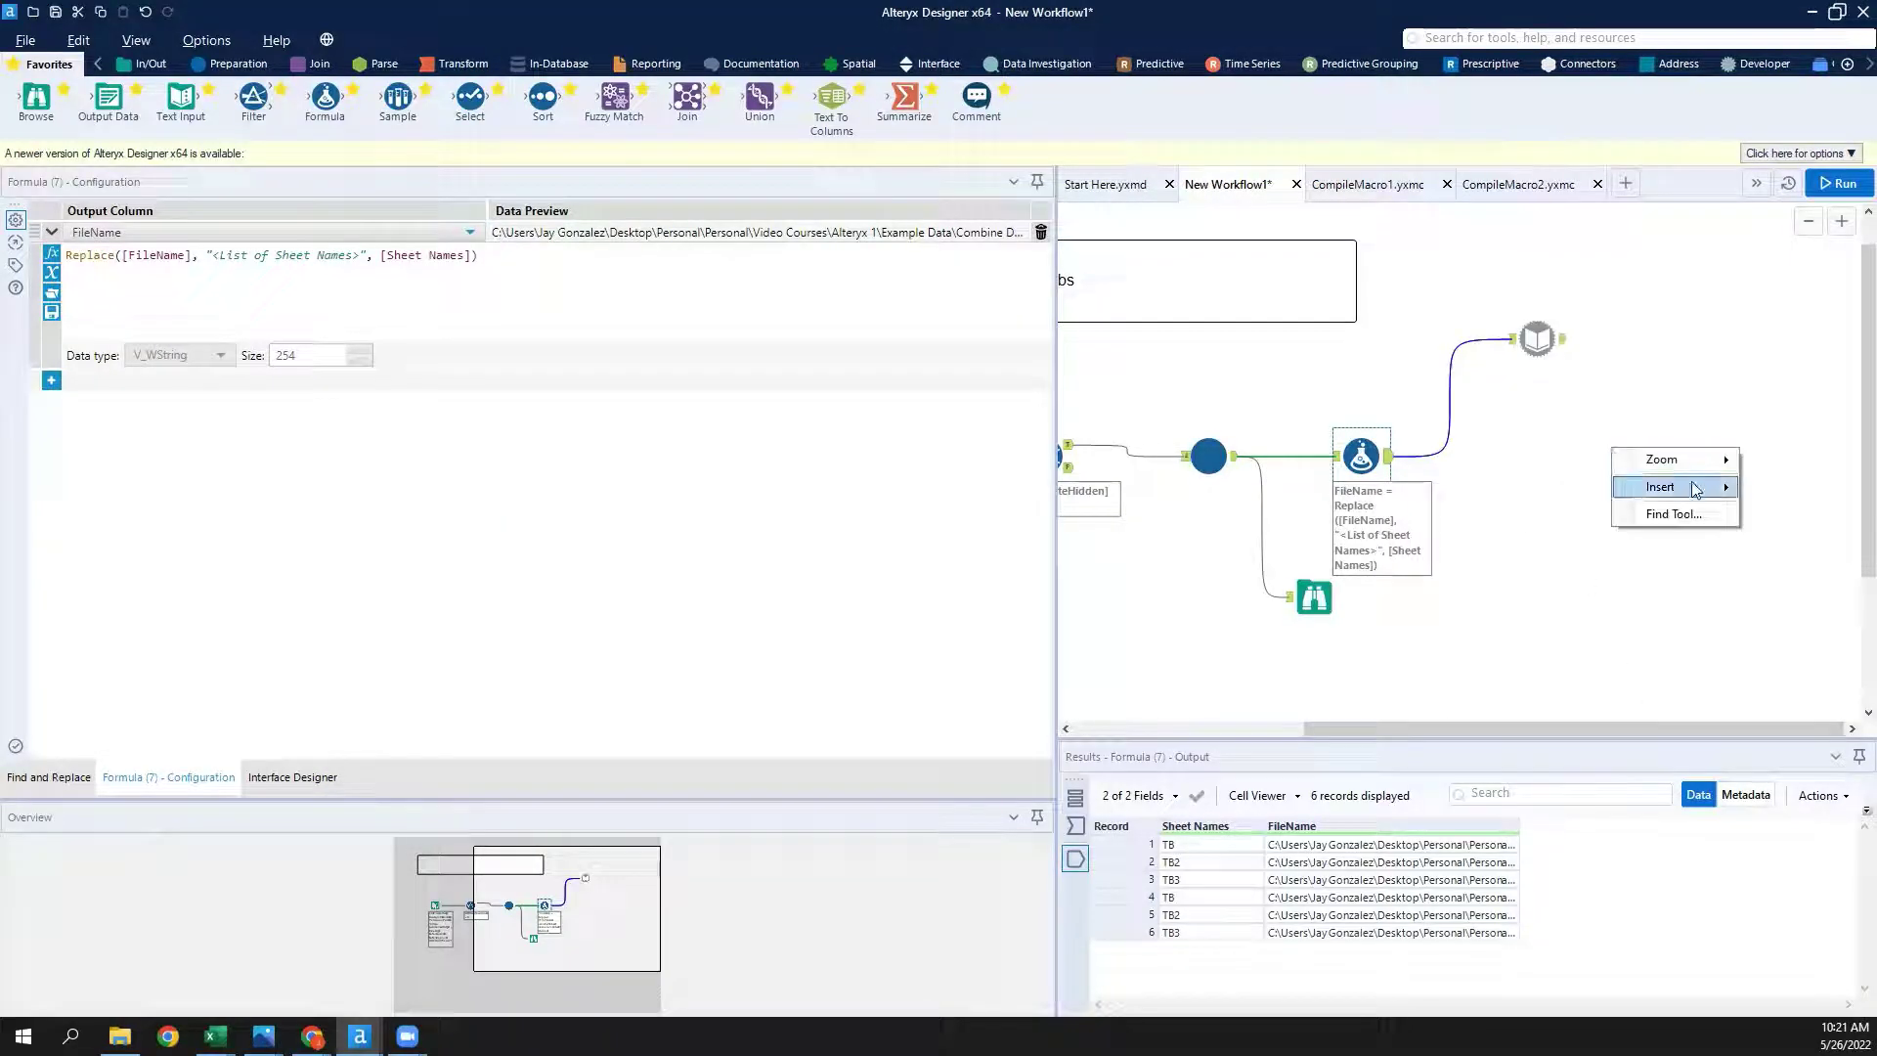
pyautogui.moveTo(1697, 486)
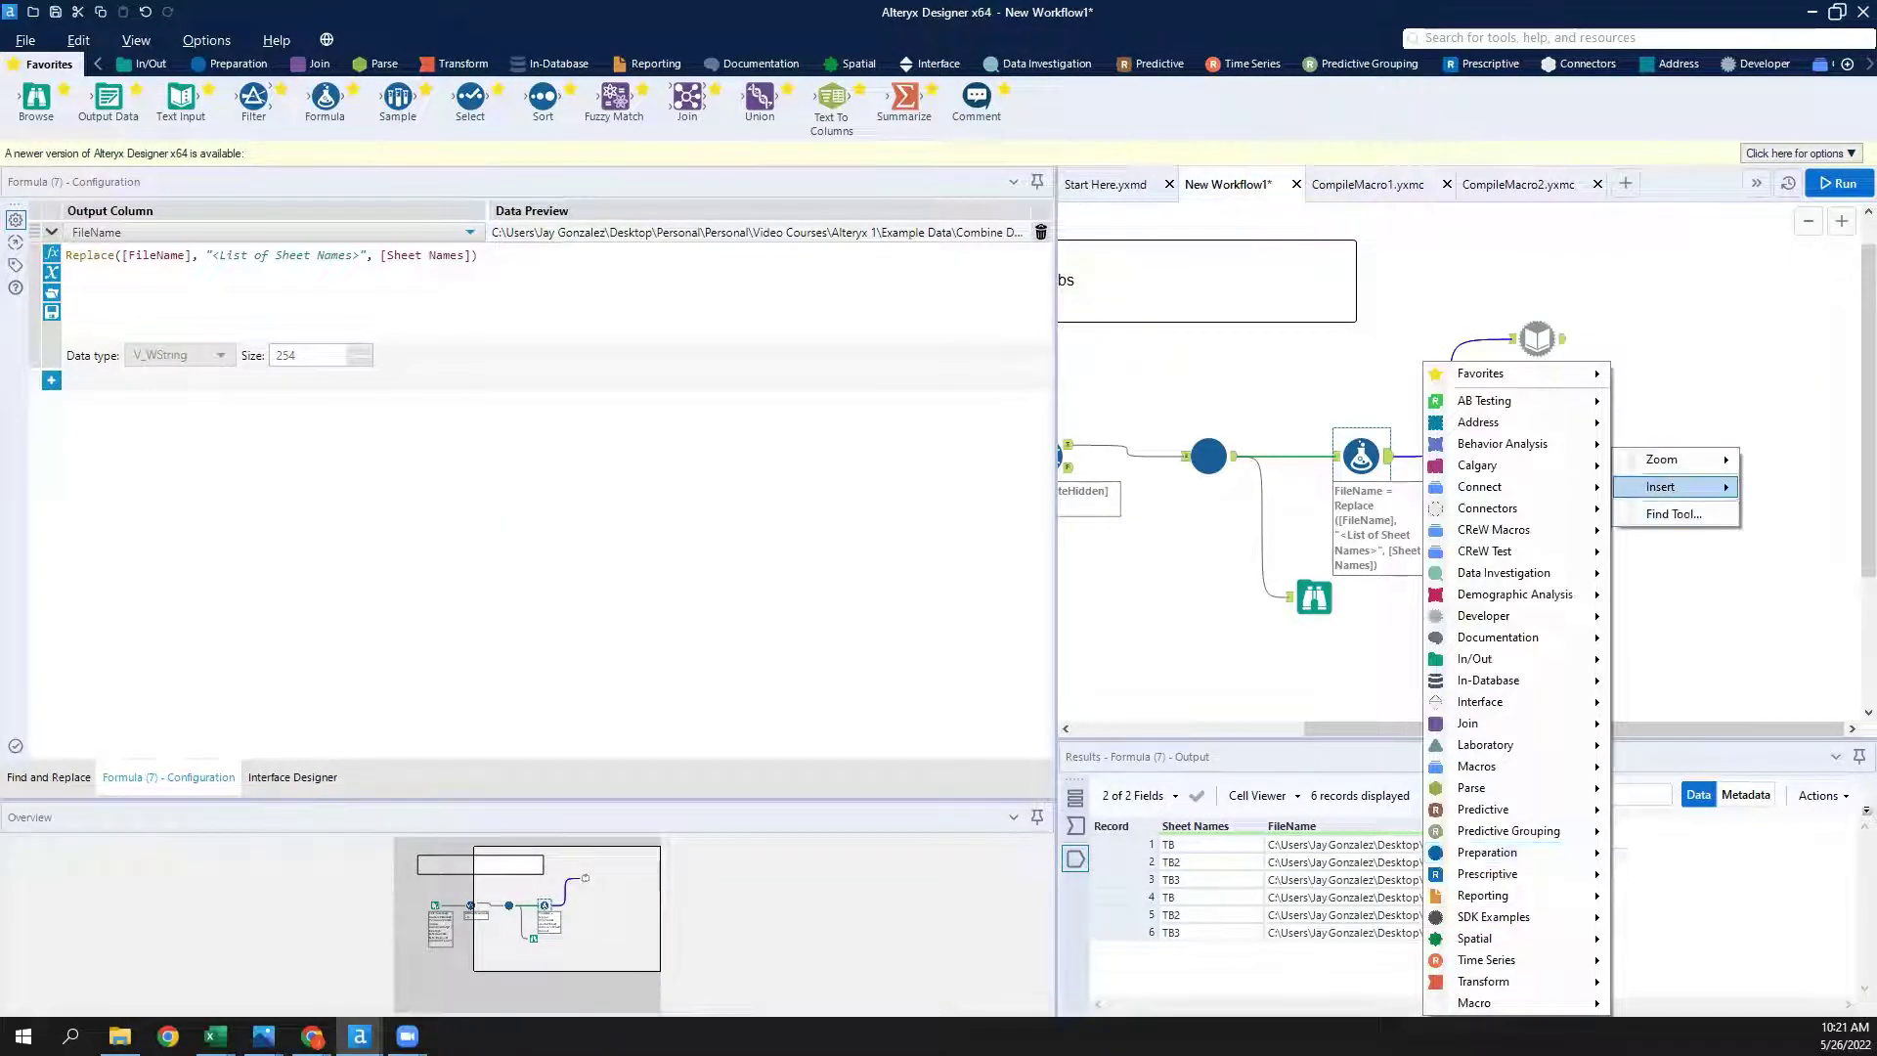
pyautogui.moveTo(1586, 1007)
pyautogui.click(1653, 1005)
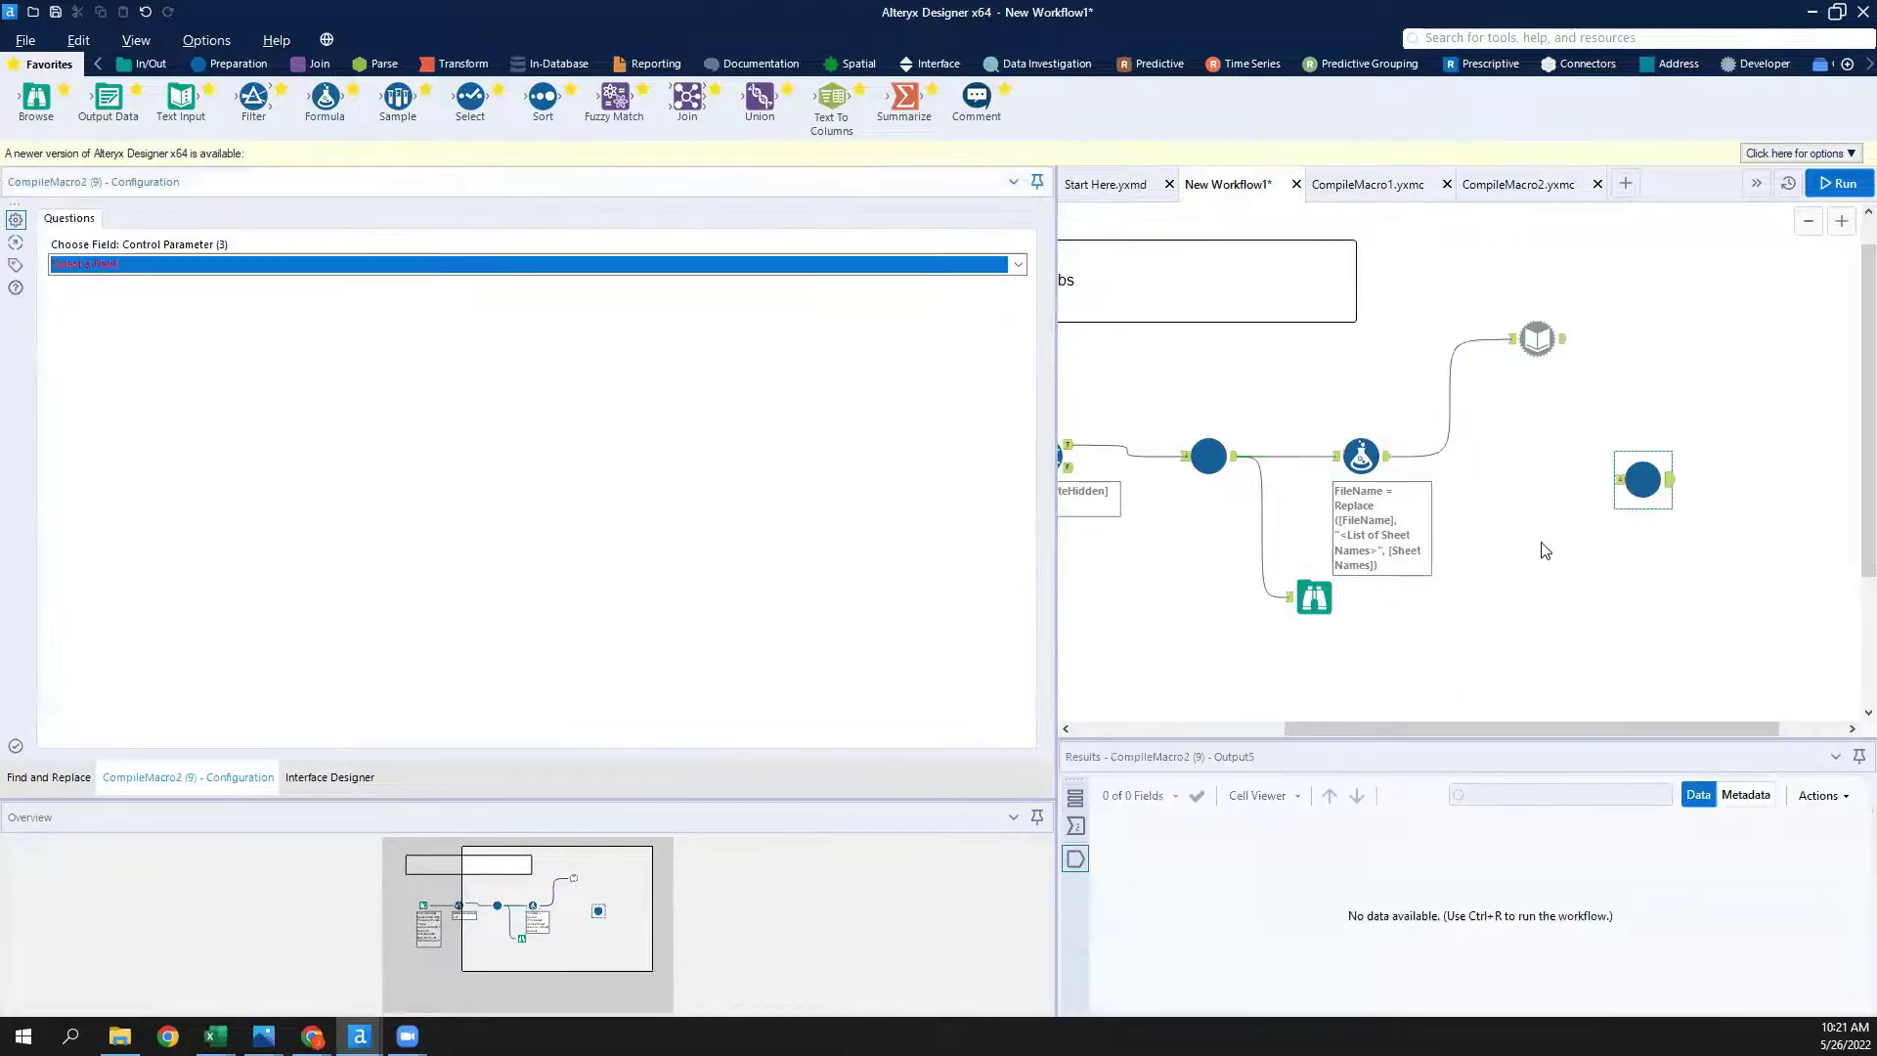
pyautogui.moveTo(1653, 463)
pyautogui.mouseDown()
pyautogui.moveTo(1662, 414)
pyautogui.moveTo(1651, 435)
pyautogui.mouseUp()
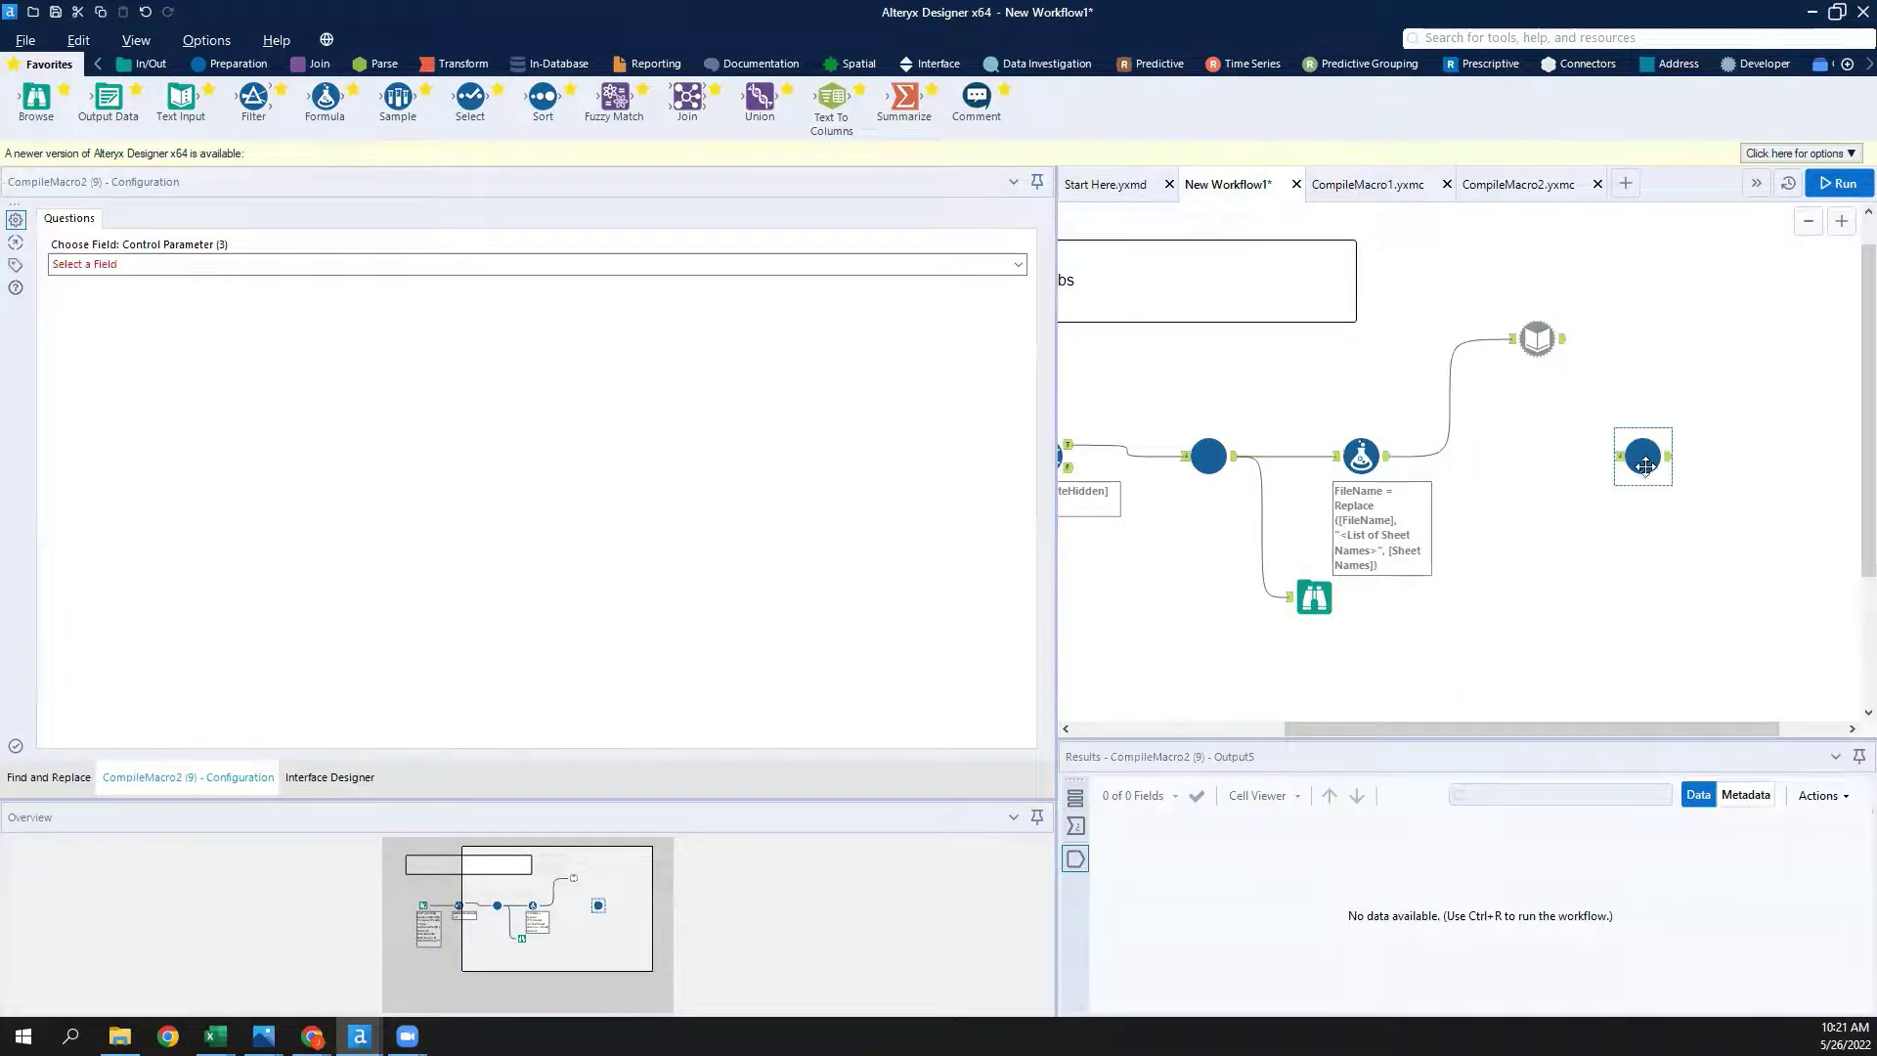
# Review which File value the Action tool updates in CompileMacro2, and look at the CompileMacro1 layout for comparison.
pyautogui.click(1530, 188)
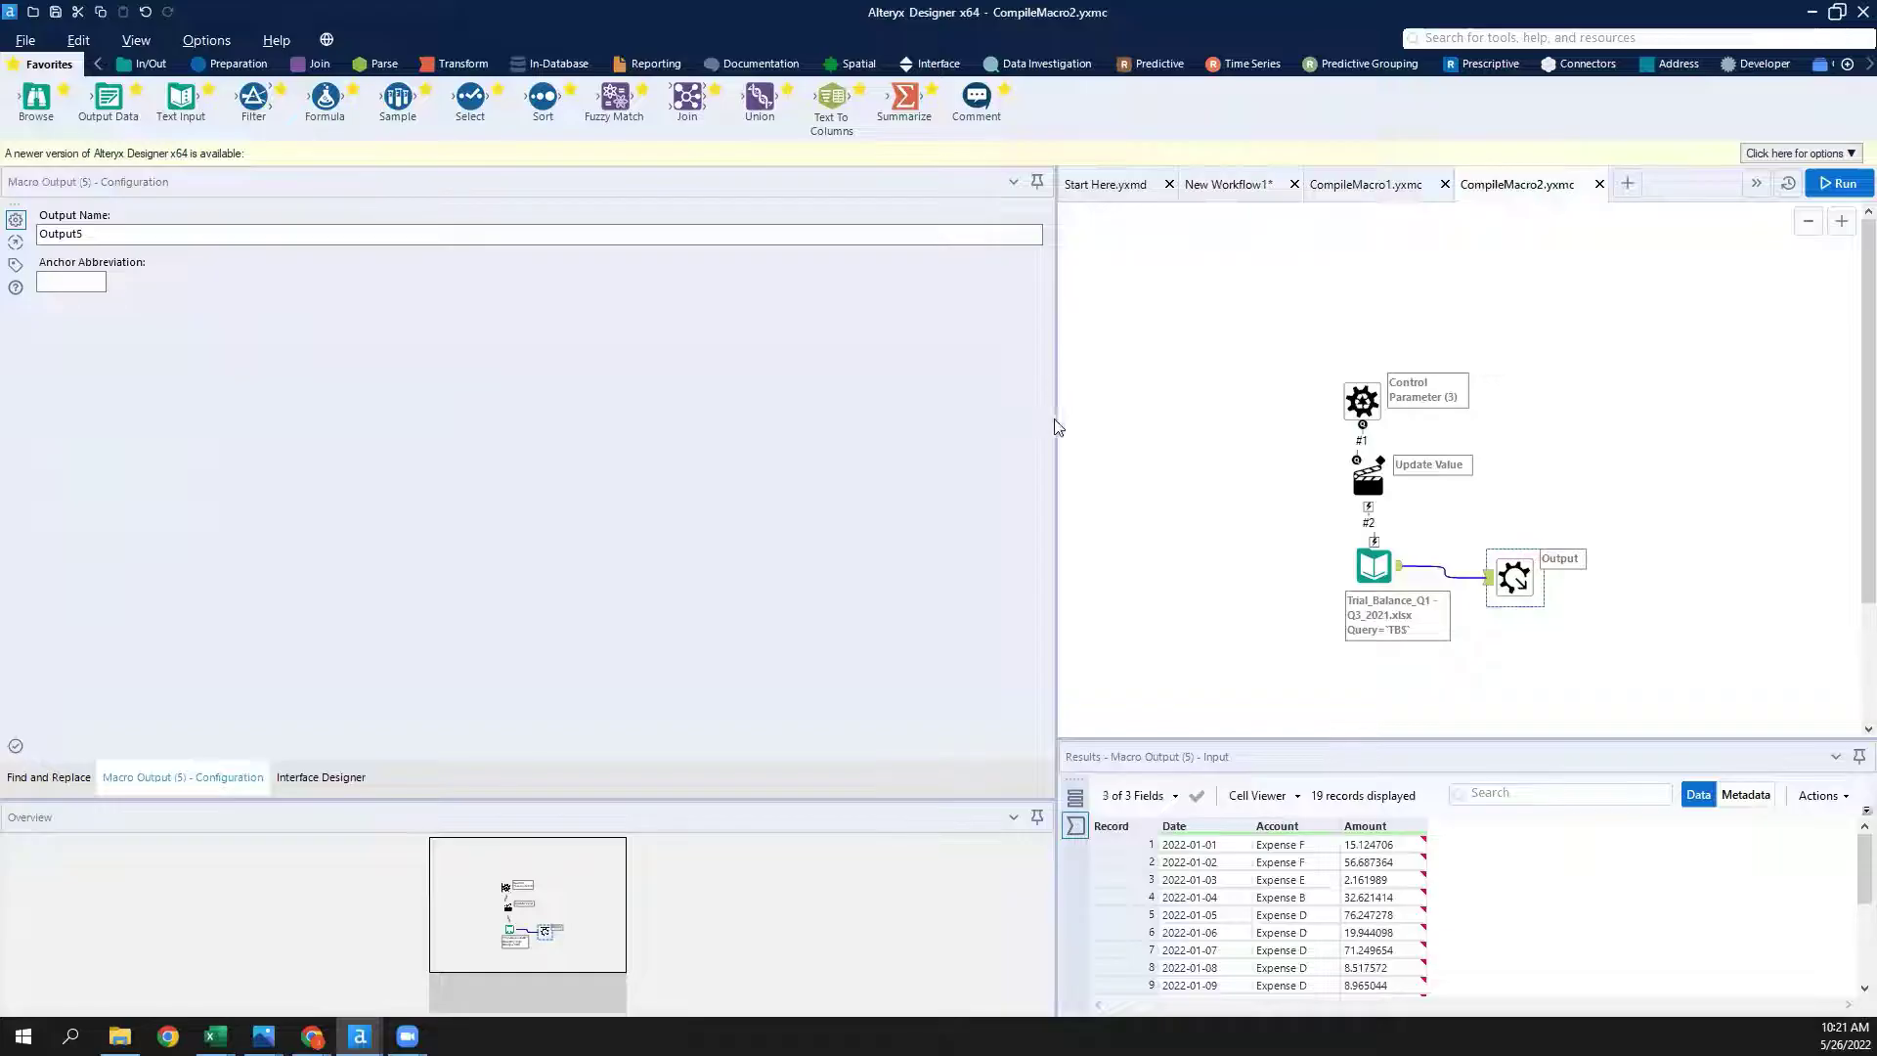
pyautogui.moveTo(612, 427); pyautogui.dragTo(614, 427)
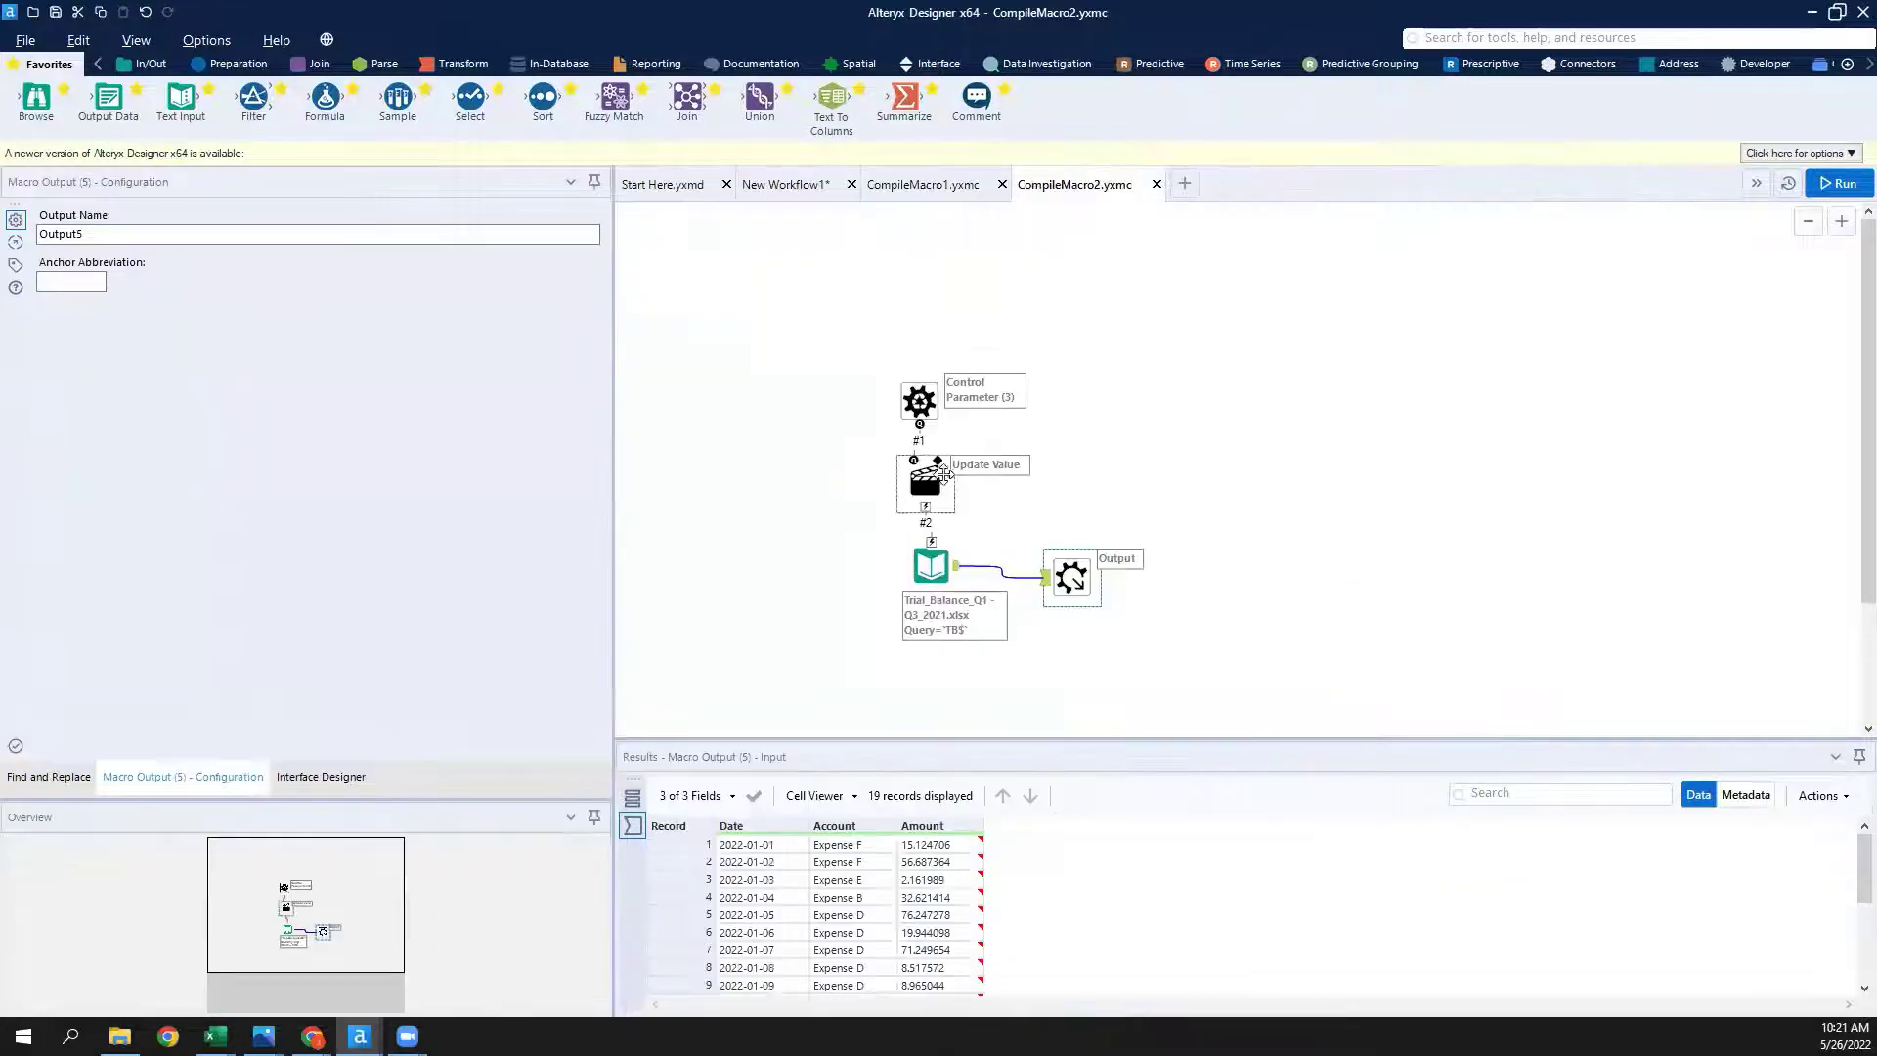
pyautogui.click(938, 469)
pyautogui.moveTo(612, 691); pyautogui.dragTo(960, 704)
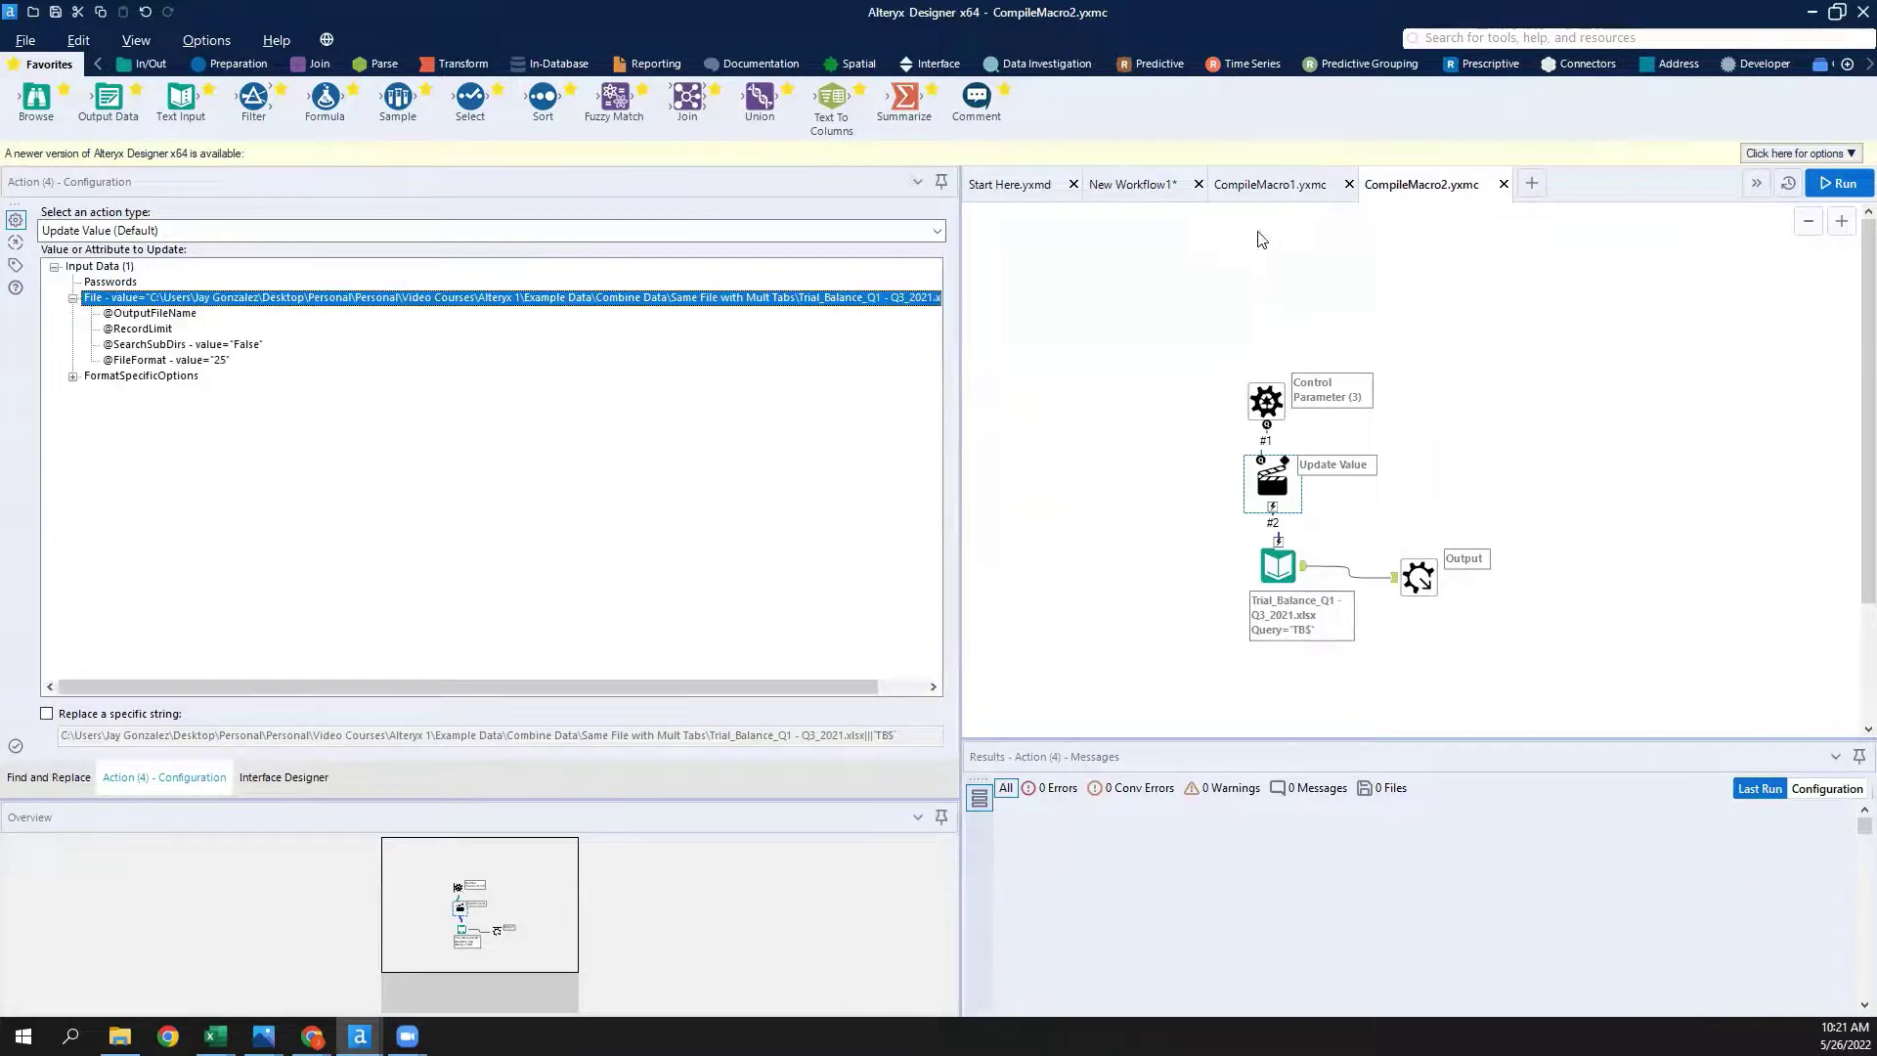
pyautogui.click(1269, 186)
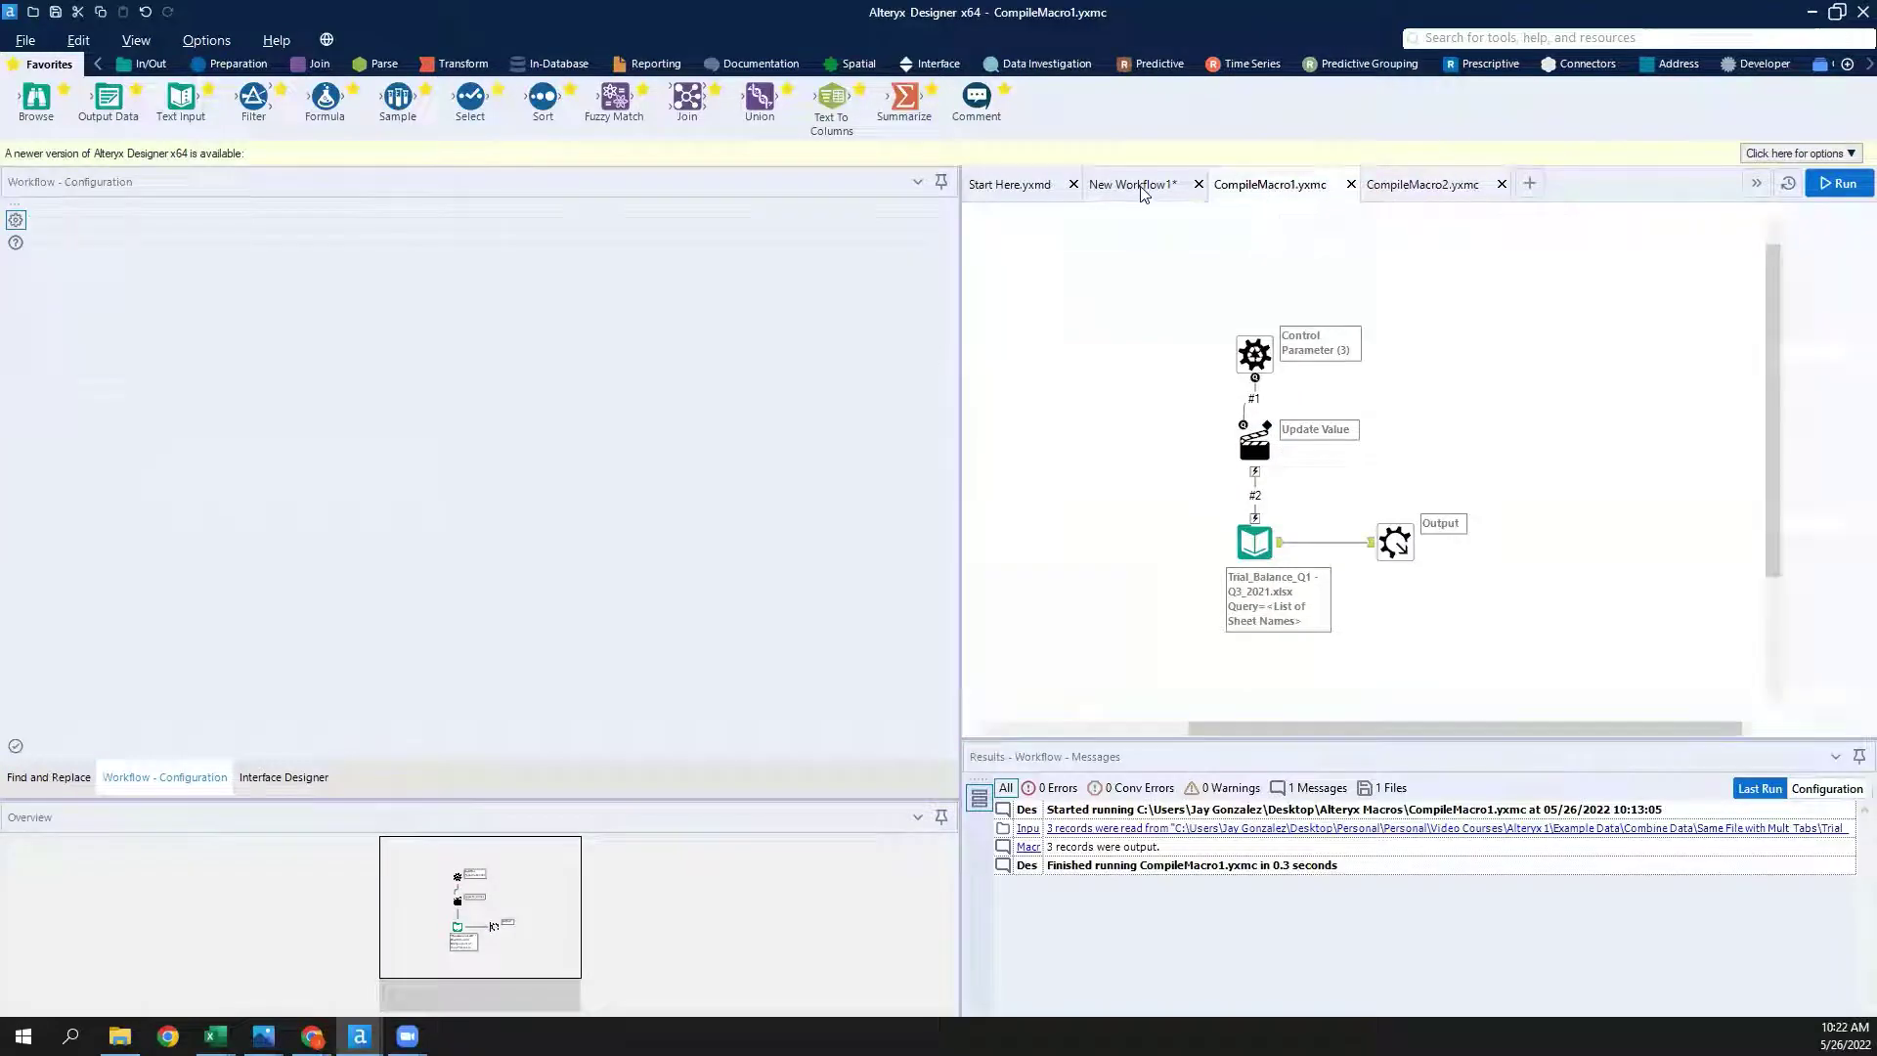
# In New Workflow1, add a second Formula tool fed by the CompileMacro1 macro and set its output column to FileName.
pyautogui.click(1142, 191)
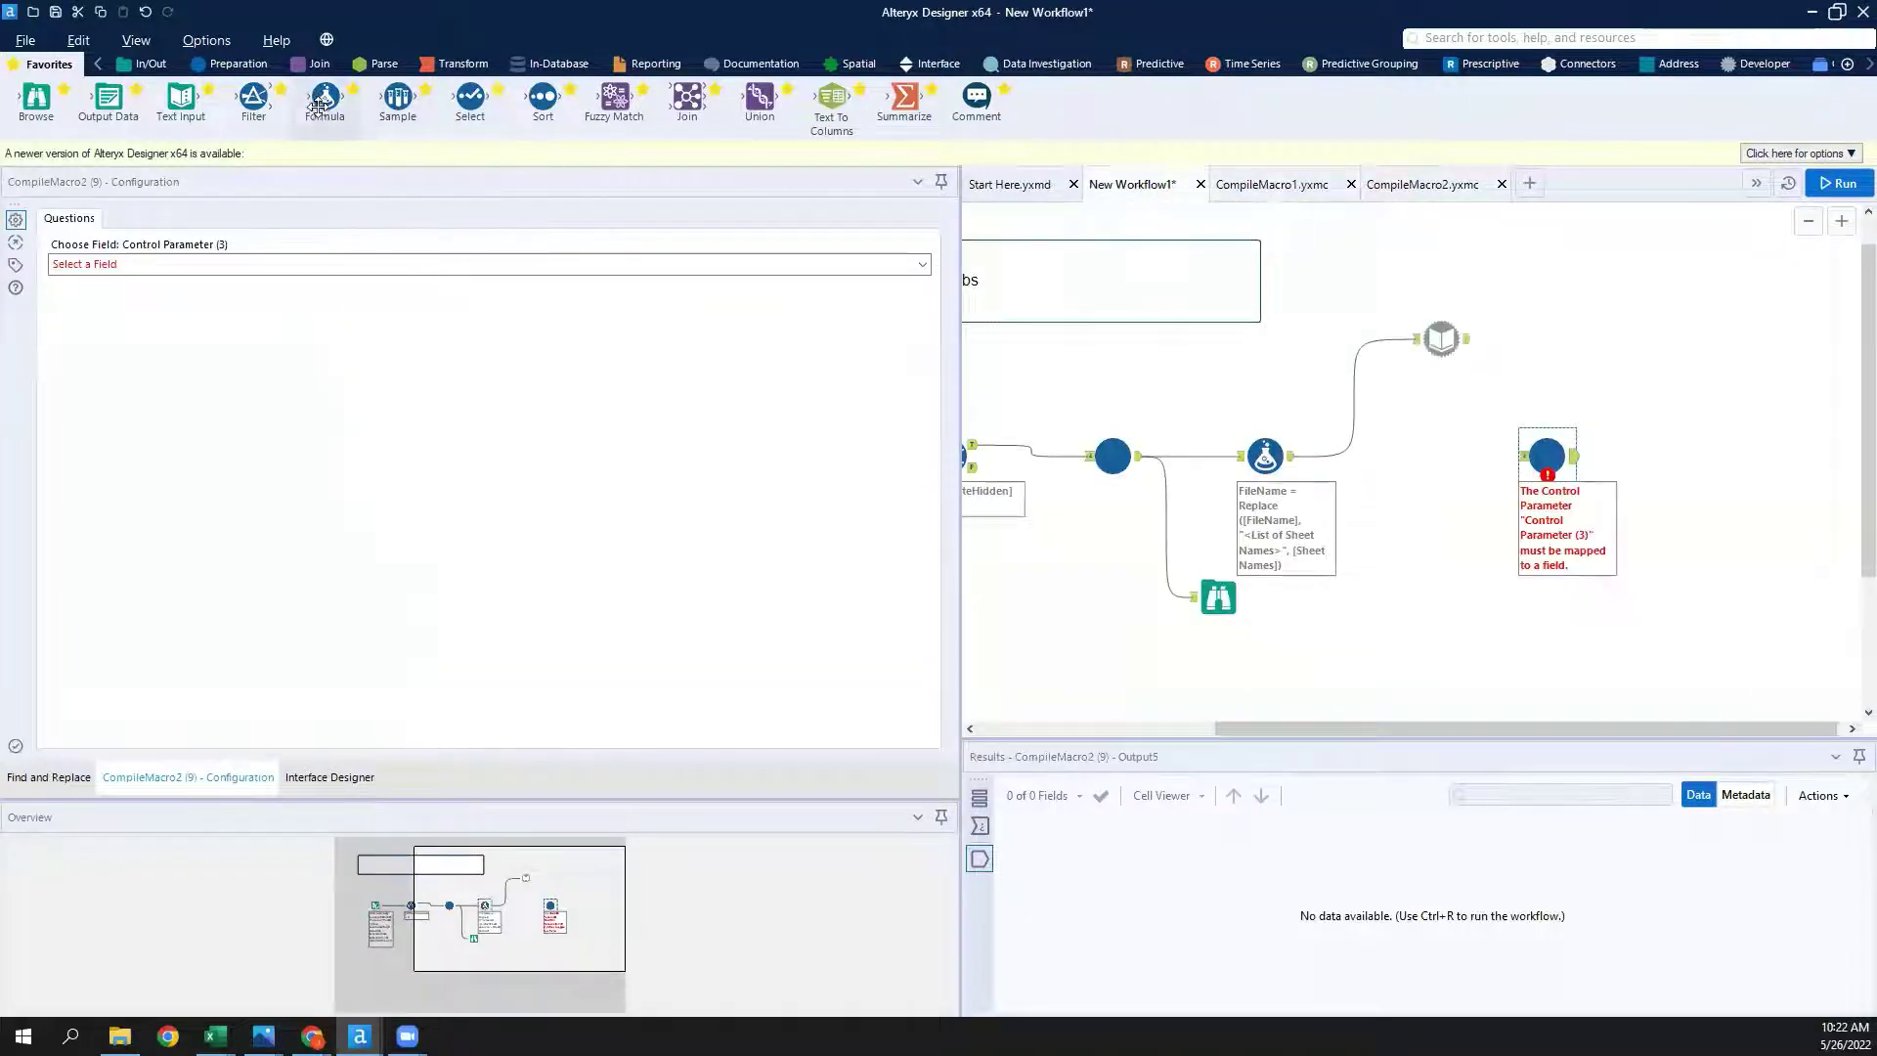
pyautogui.moveTo(320, 105); pyautogui.dragTo(1358, 651)
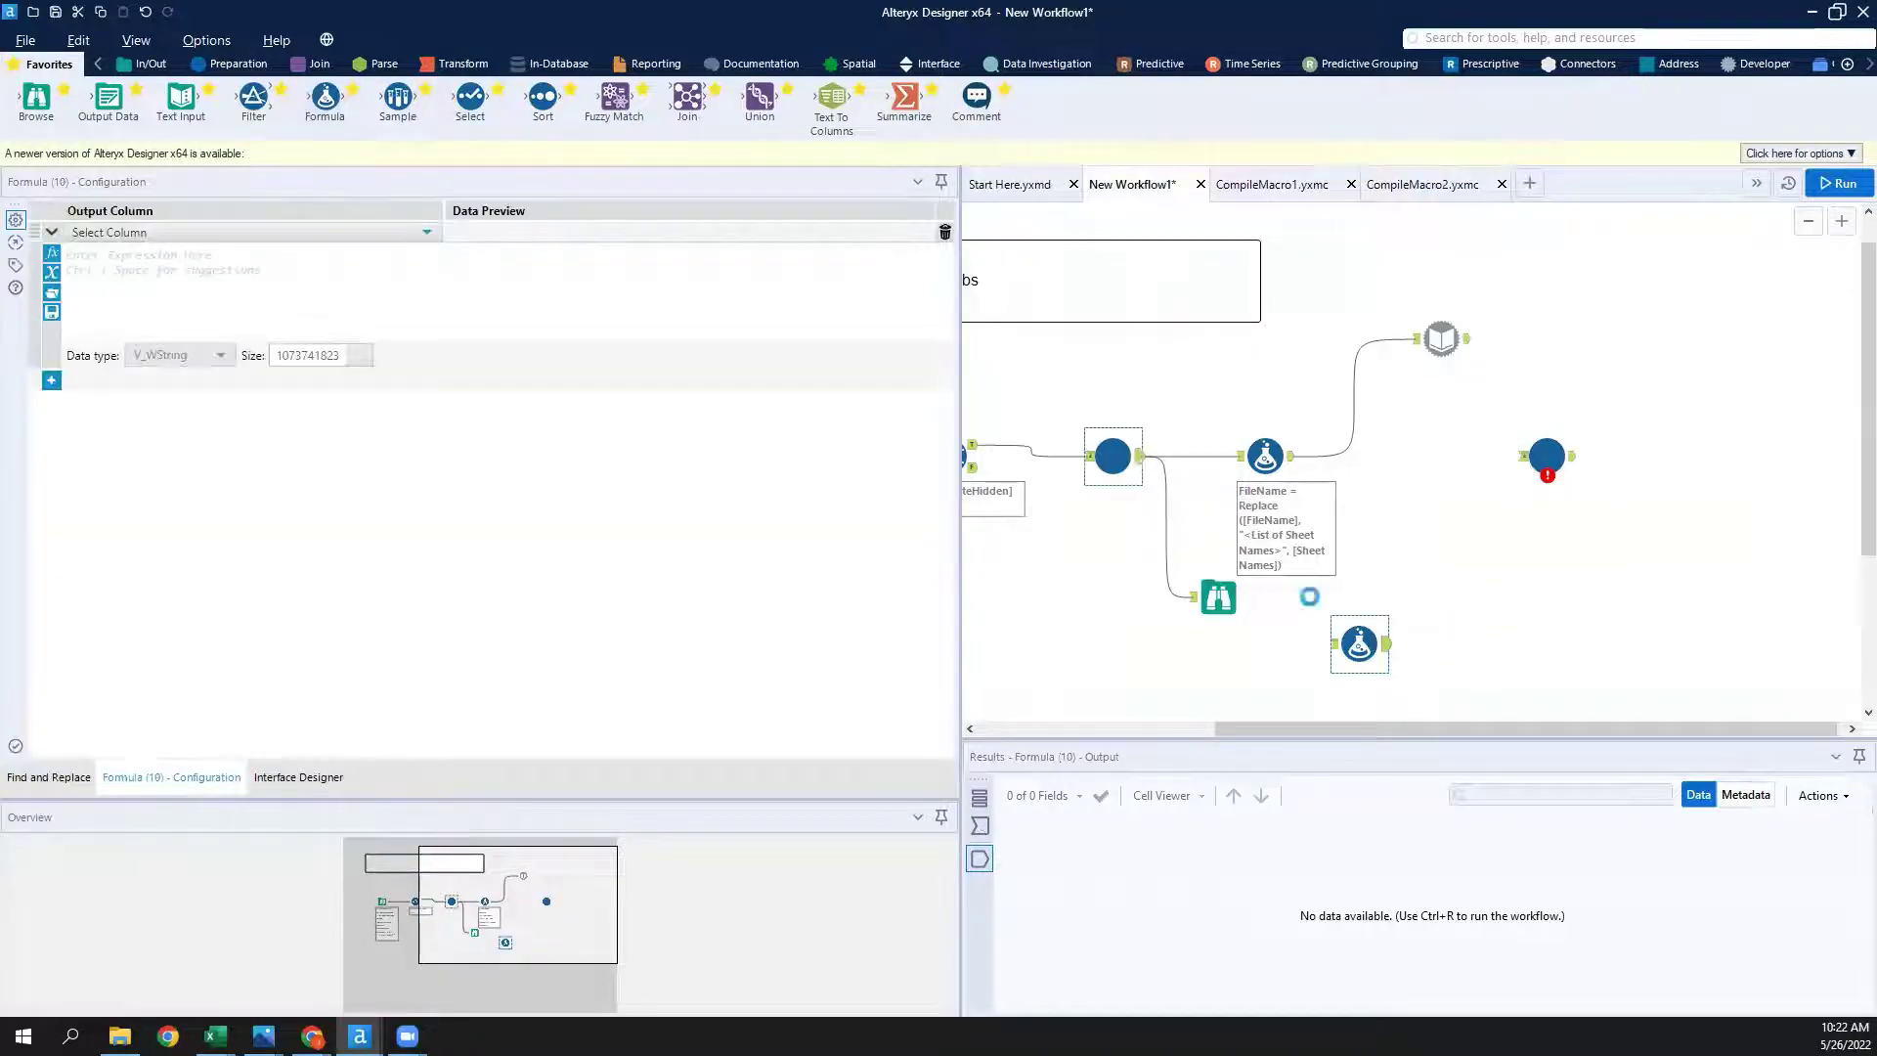
pyautogui.moveTo(1359, 641); pyautogui.dragTo(1313, 641)
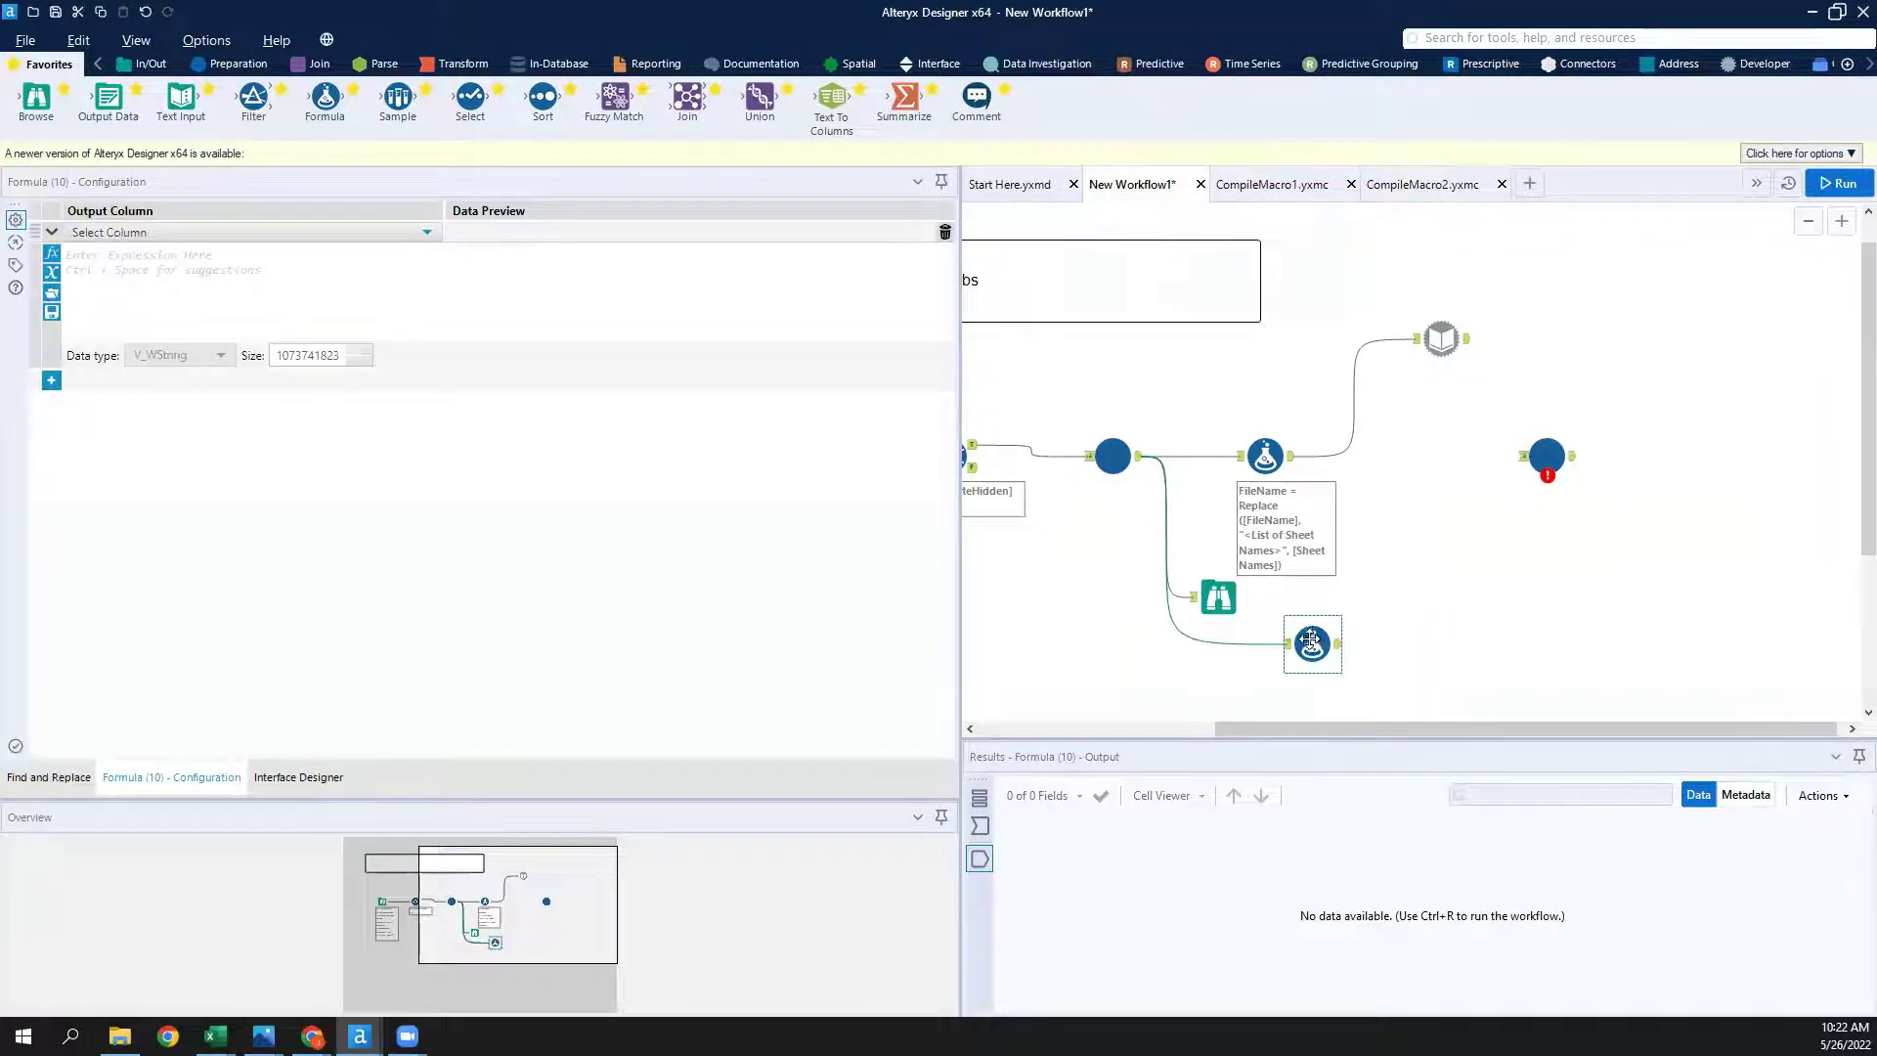
pyautogui.click(239, 232)
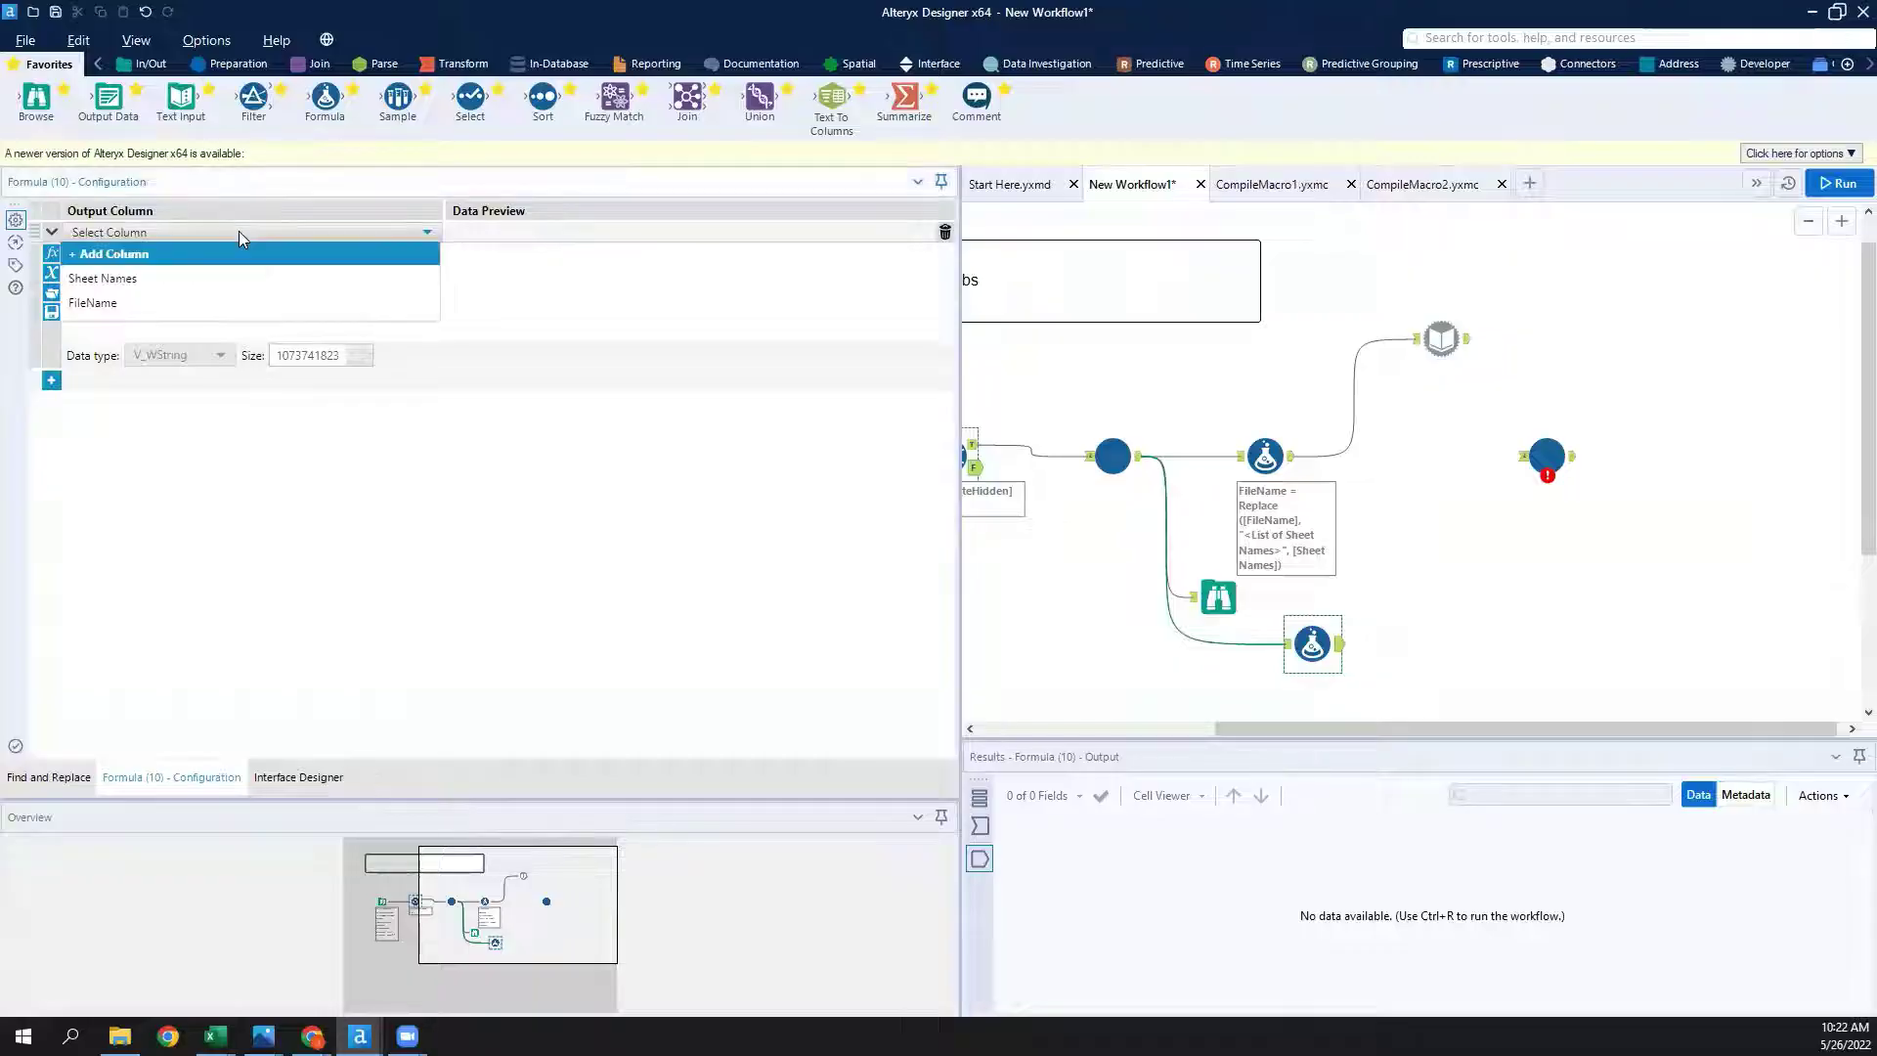
pyautogui.click(224, 303)
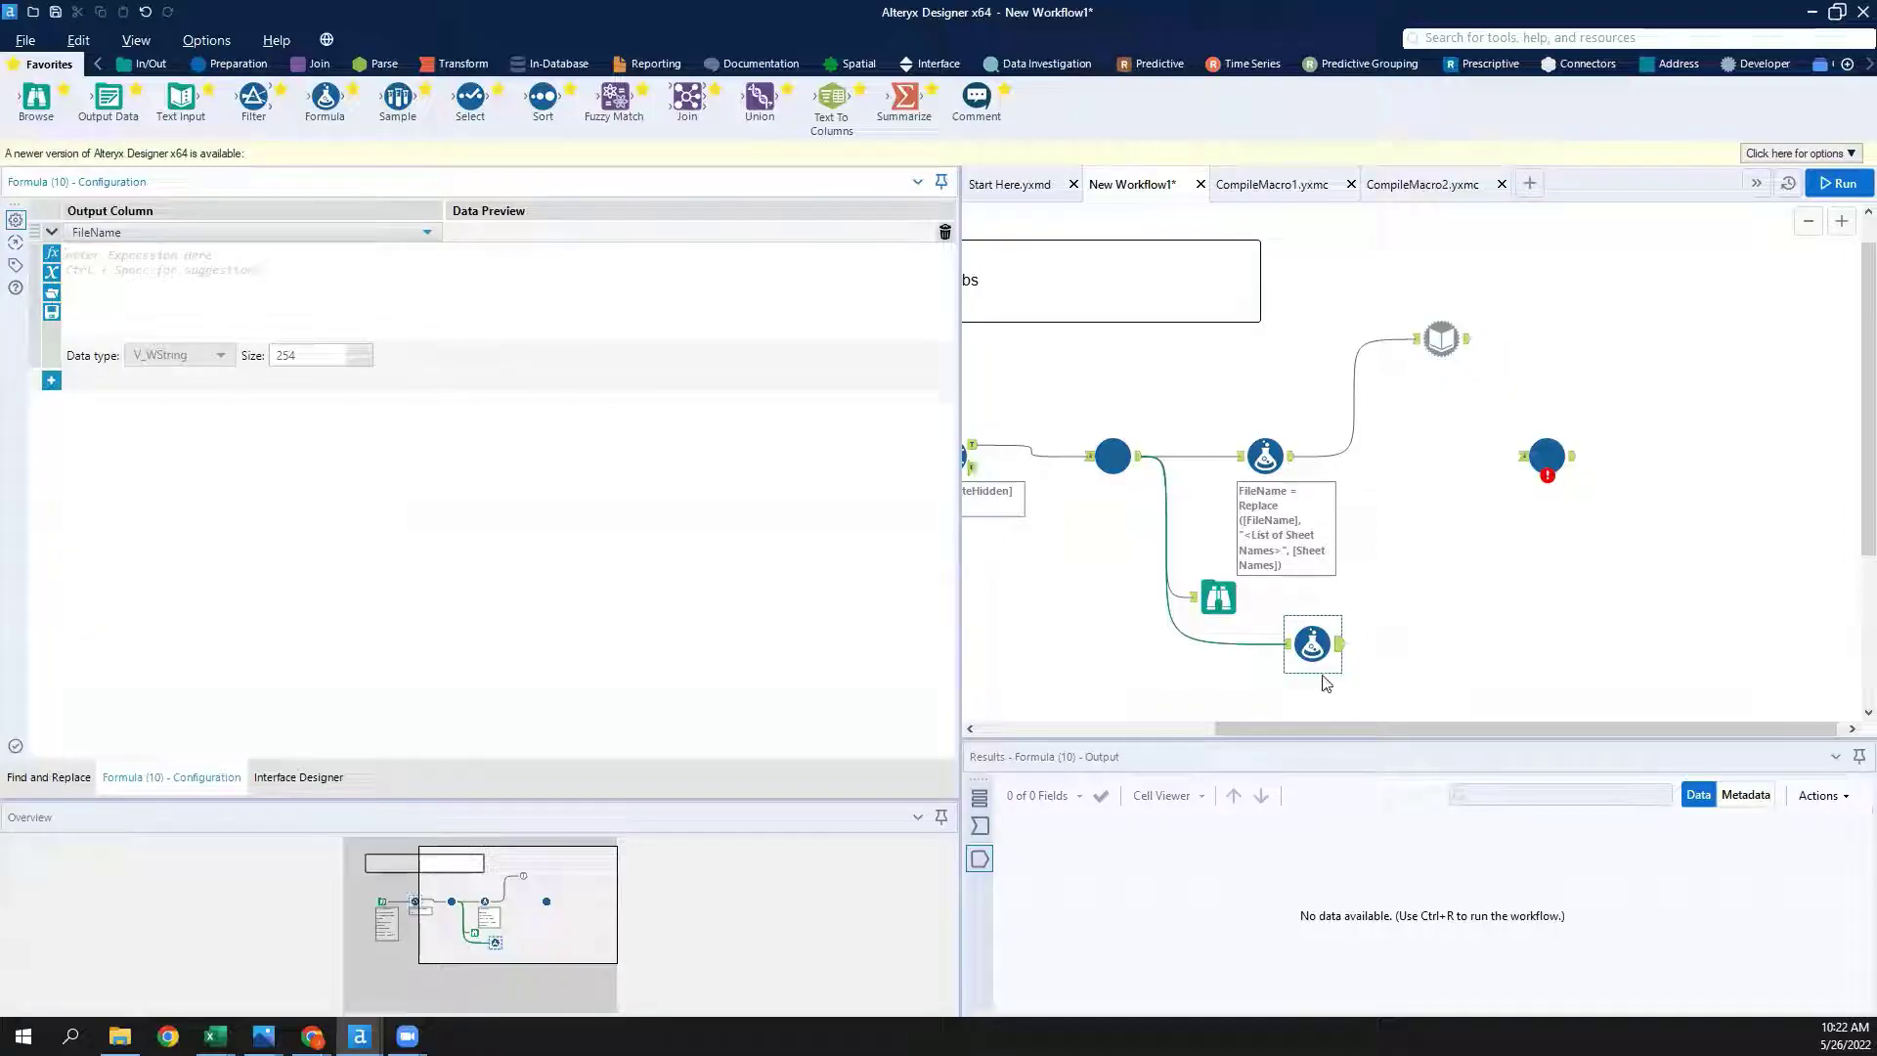
# Inspect the full FileName path in the first record entering the new Formula tool.
pyautogui.click(1286, 644)
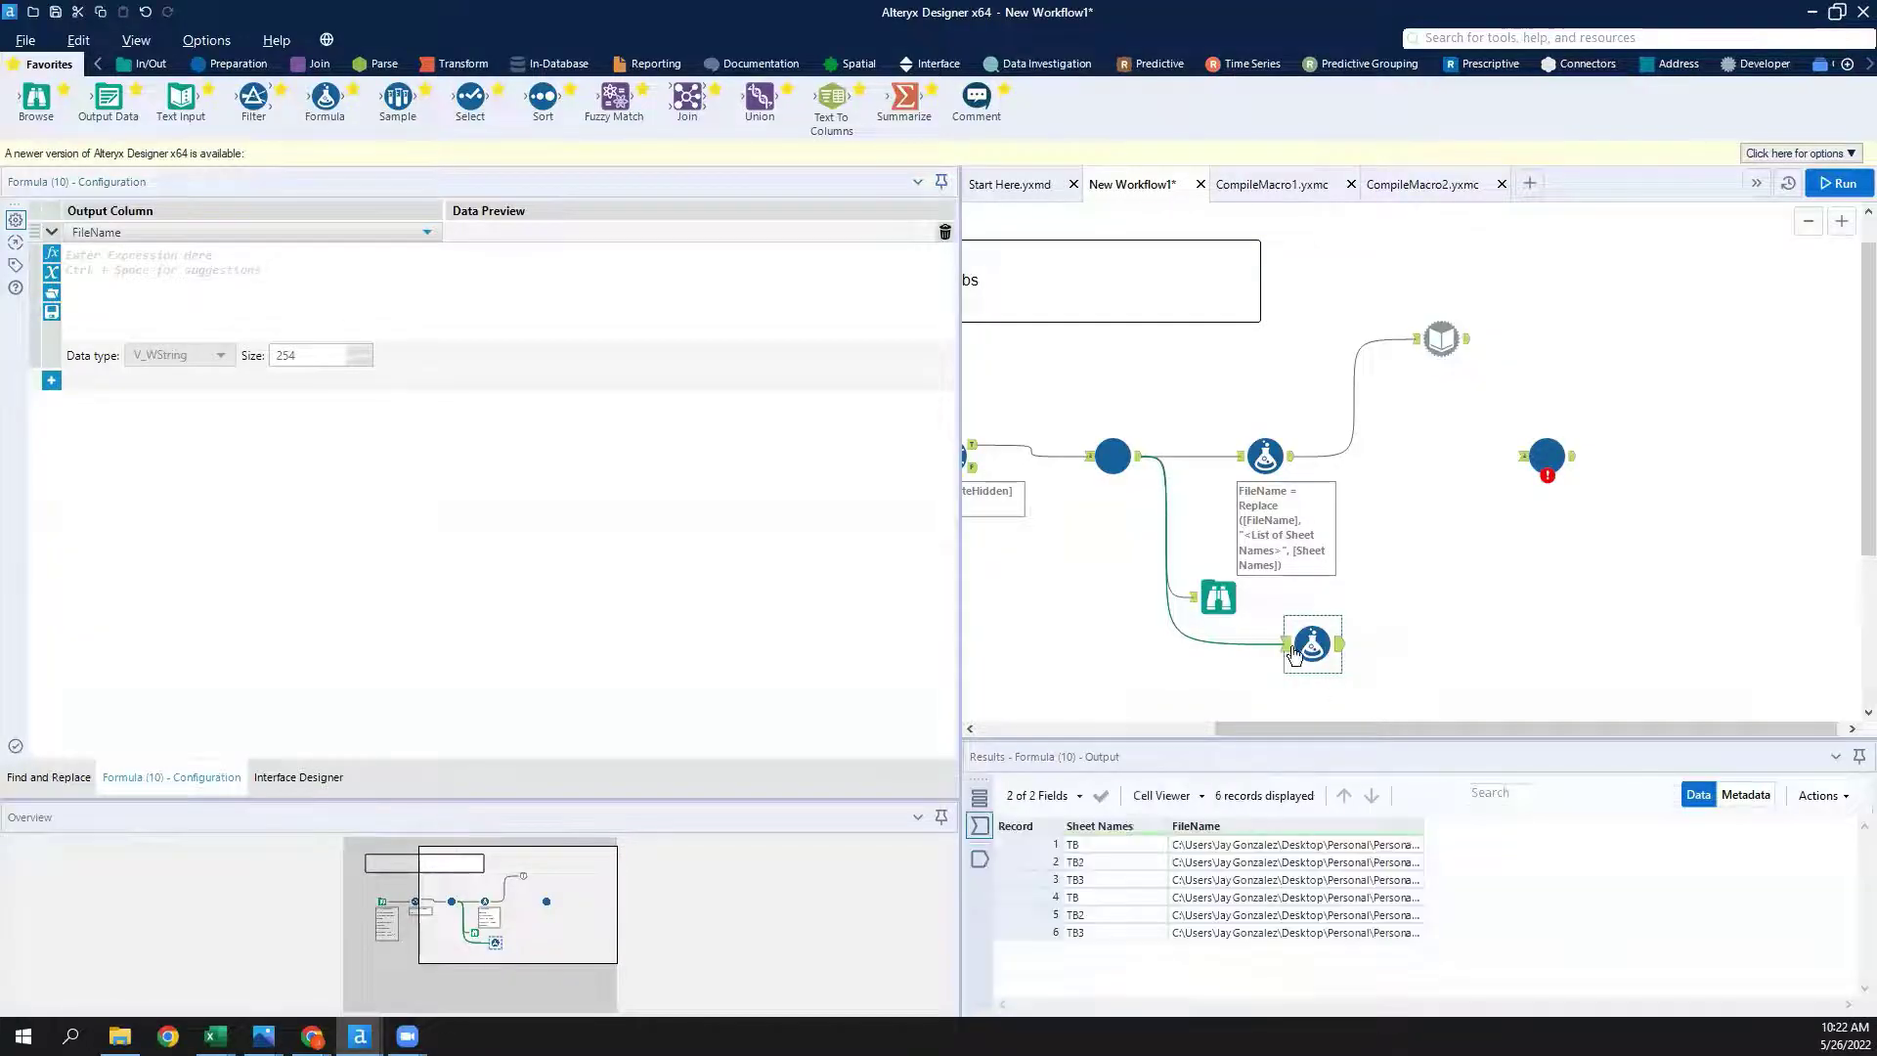
pyautogui.click(1257, 847)
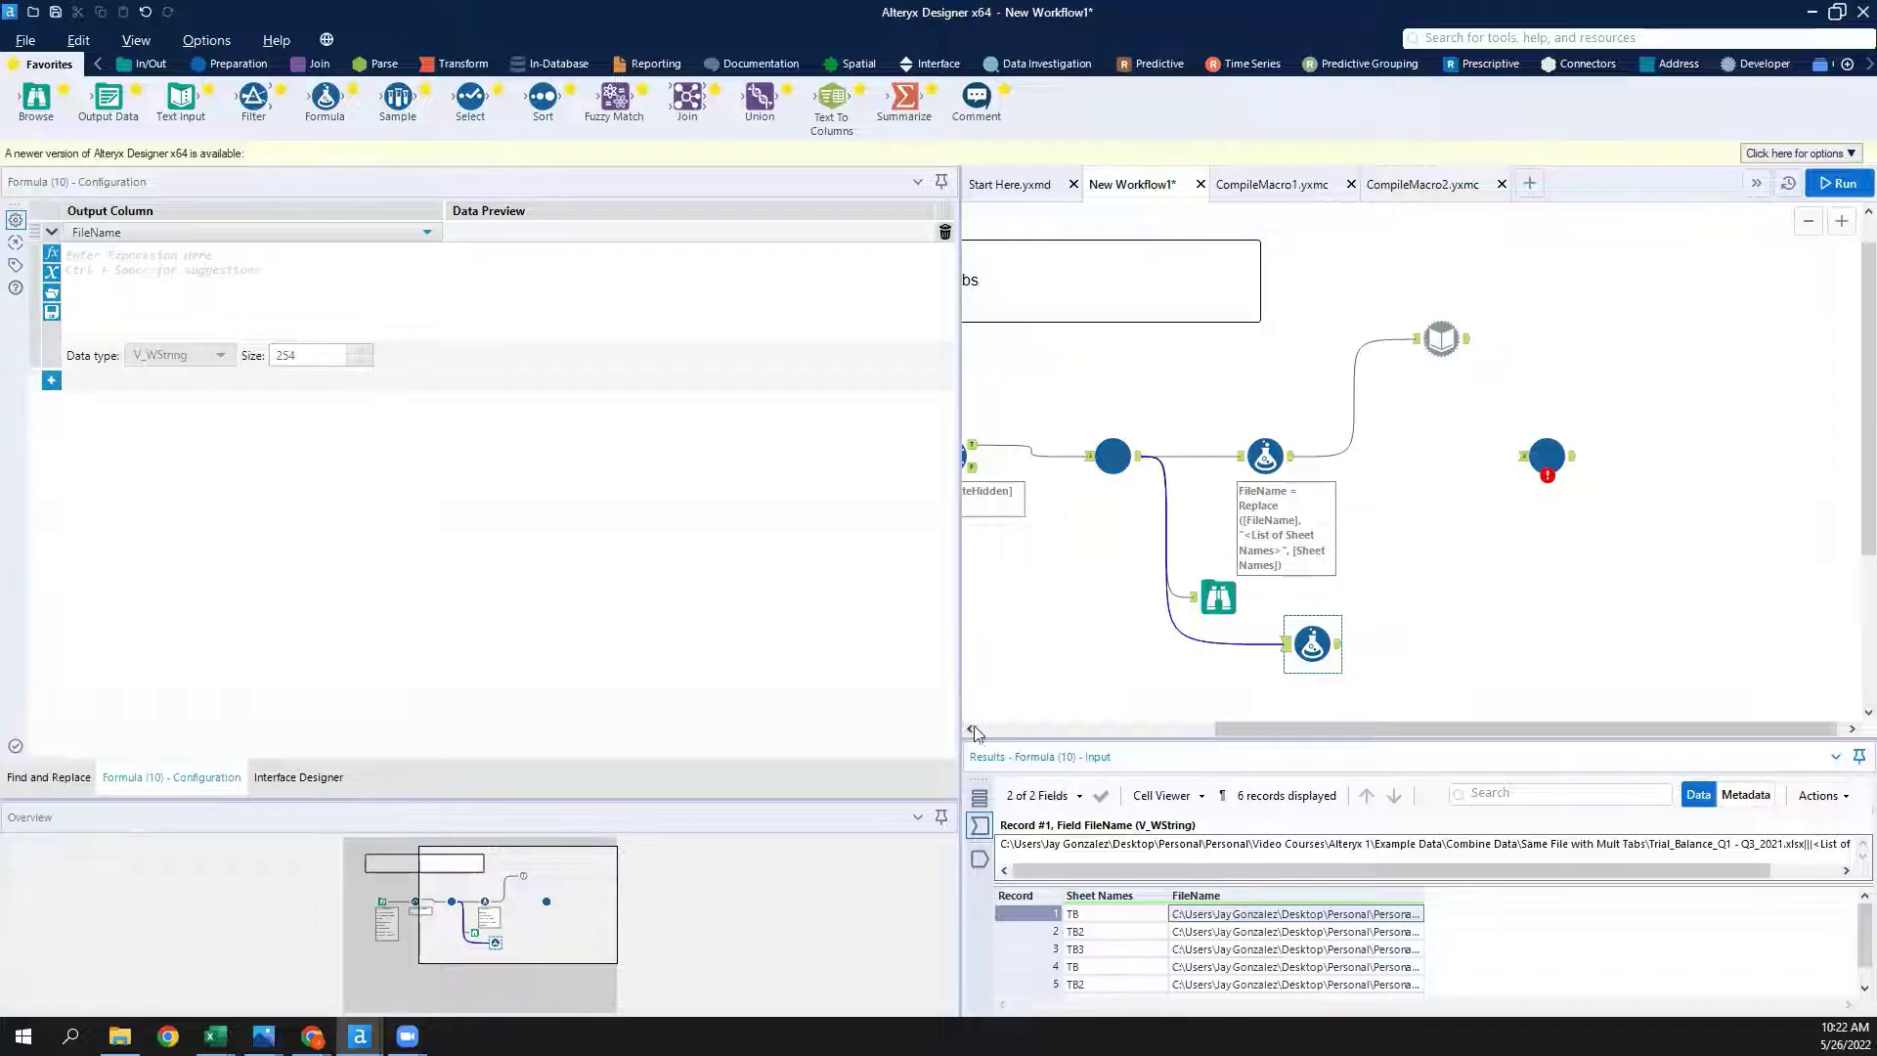
pyautogui.moveTo(960, 688); pyautogui.dragTo(843, 684)
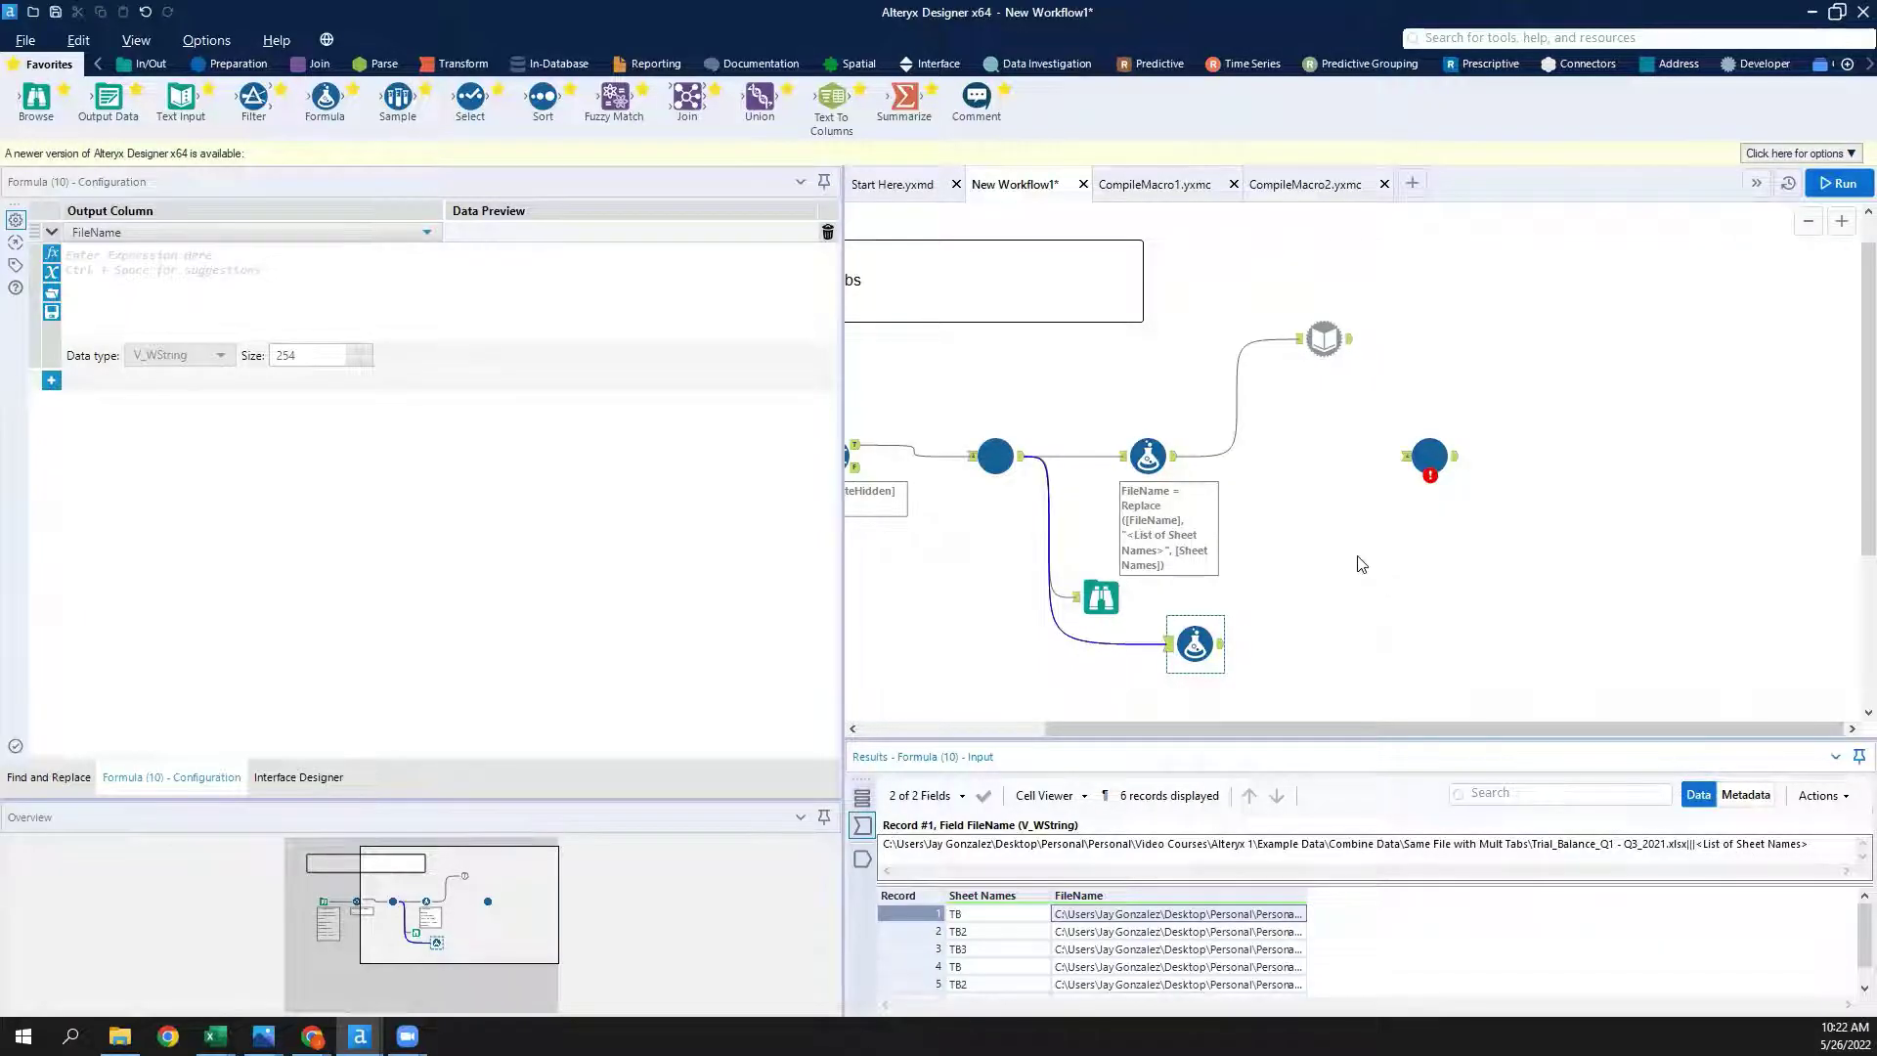
# Start the FileName expression of the new Formula tool with a Replace function that uses [FileName] as its string.
pyautogui.click(135, 264)
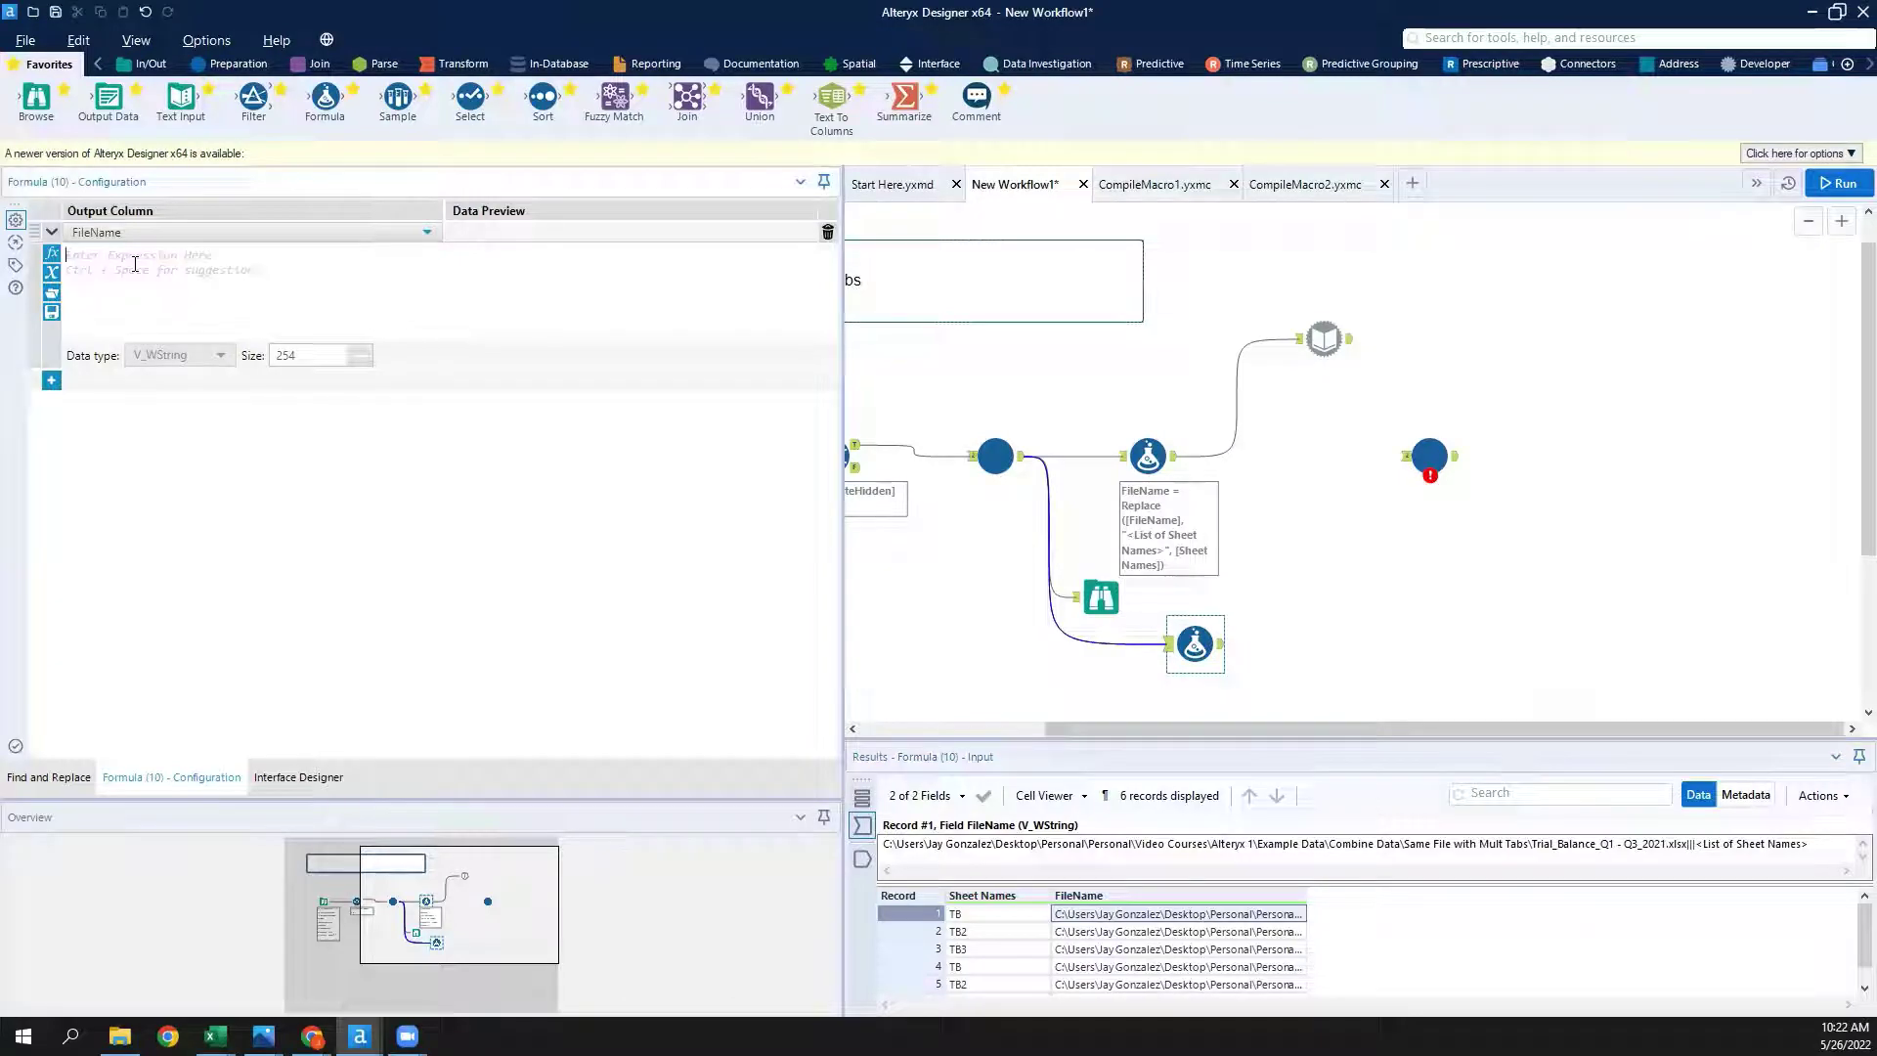
pyautogui.write('replac')
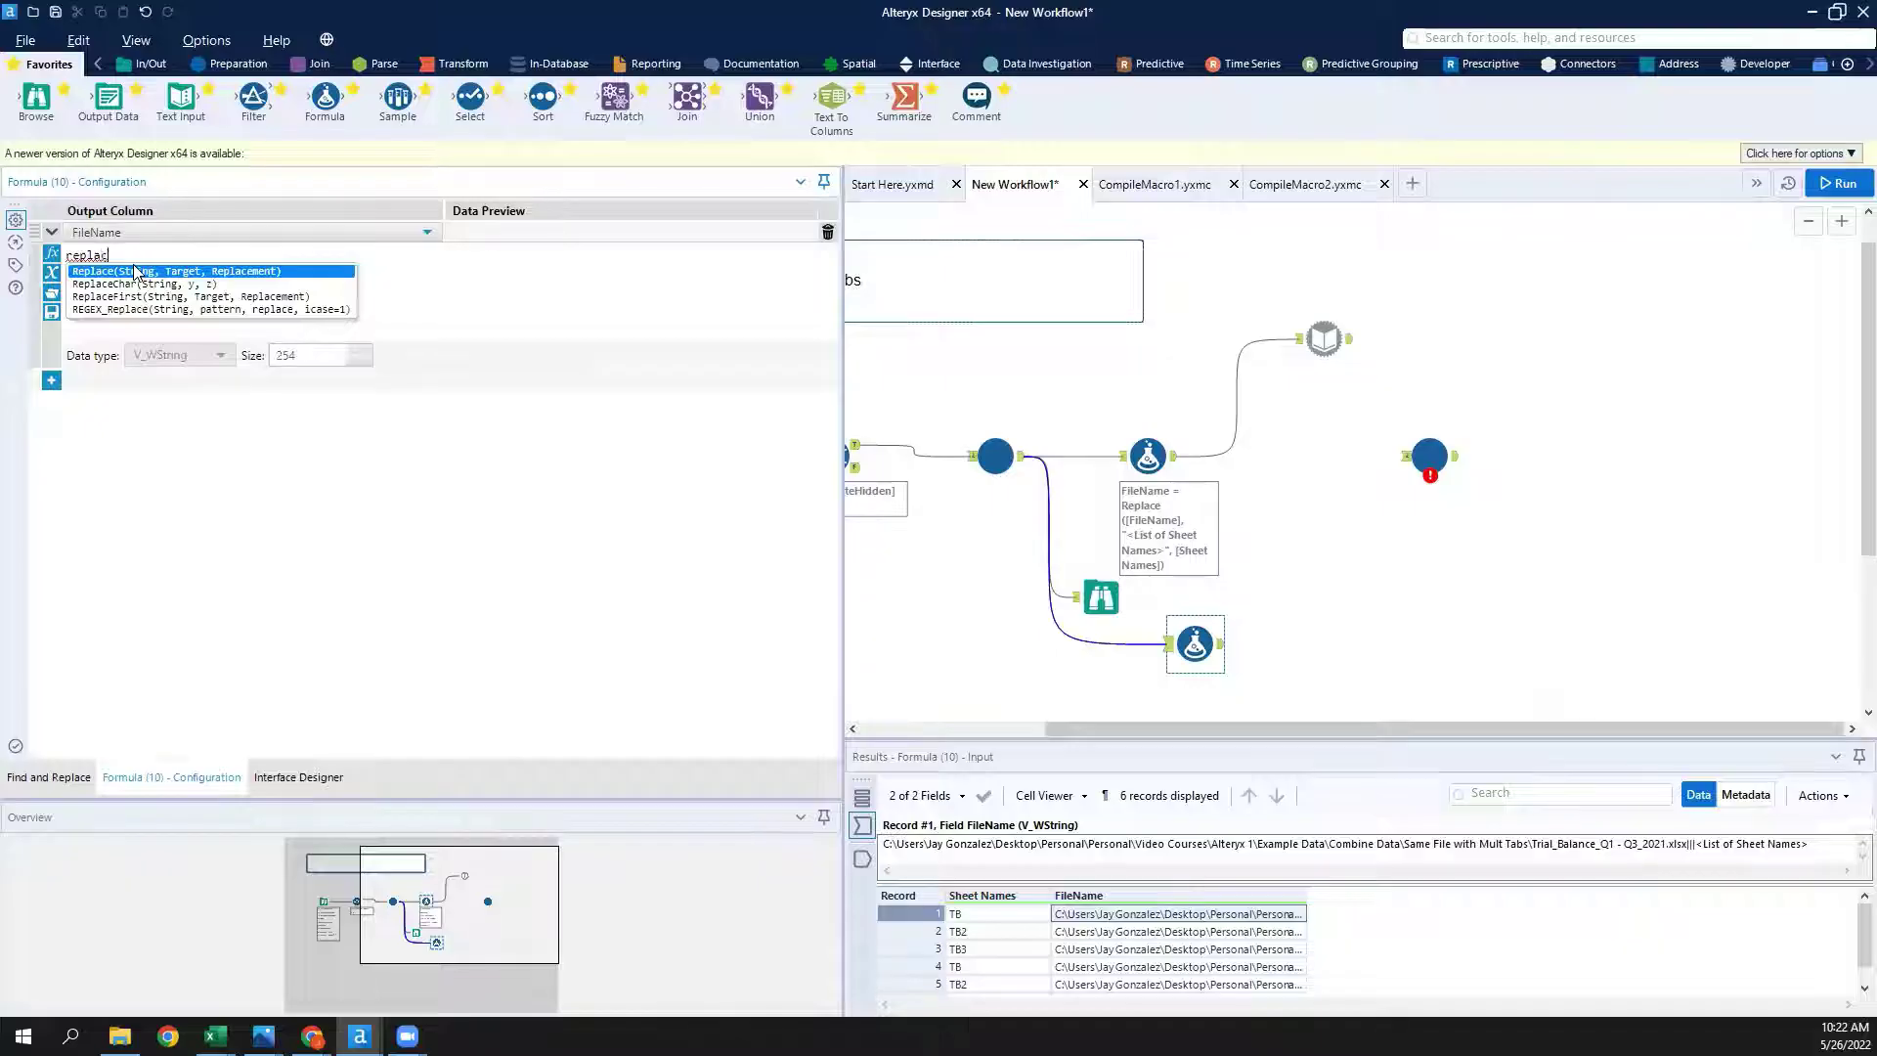
pyautogui.click(135, 271)
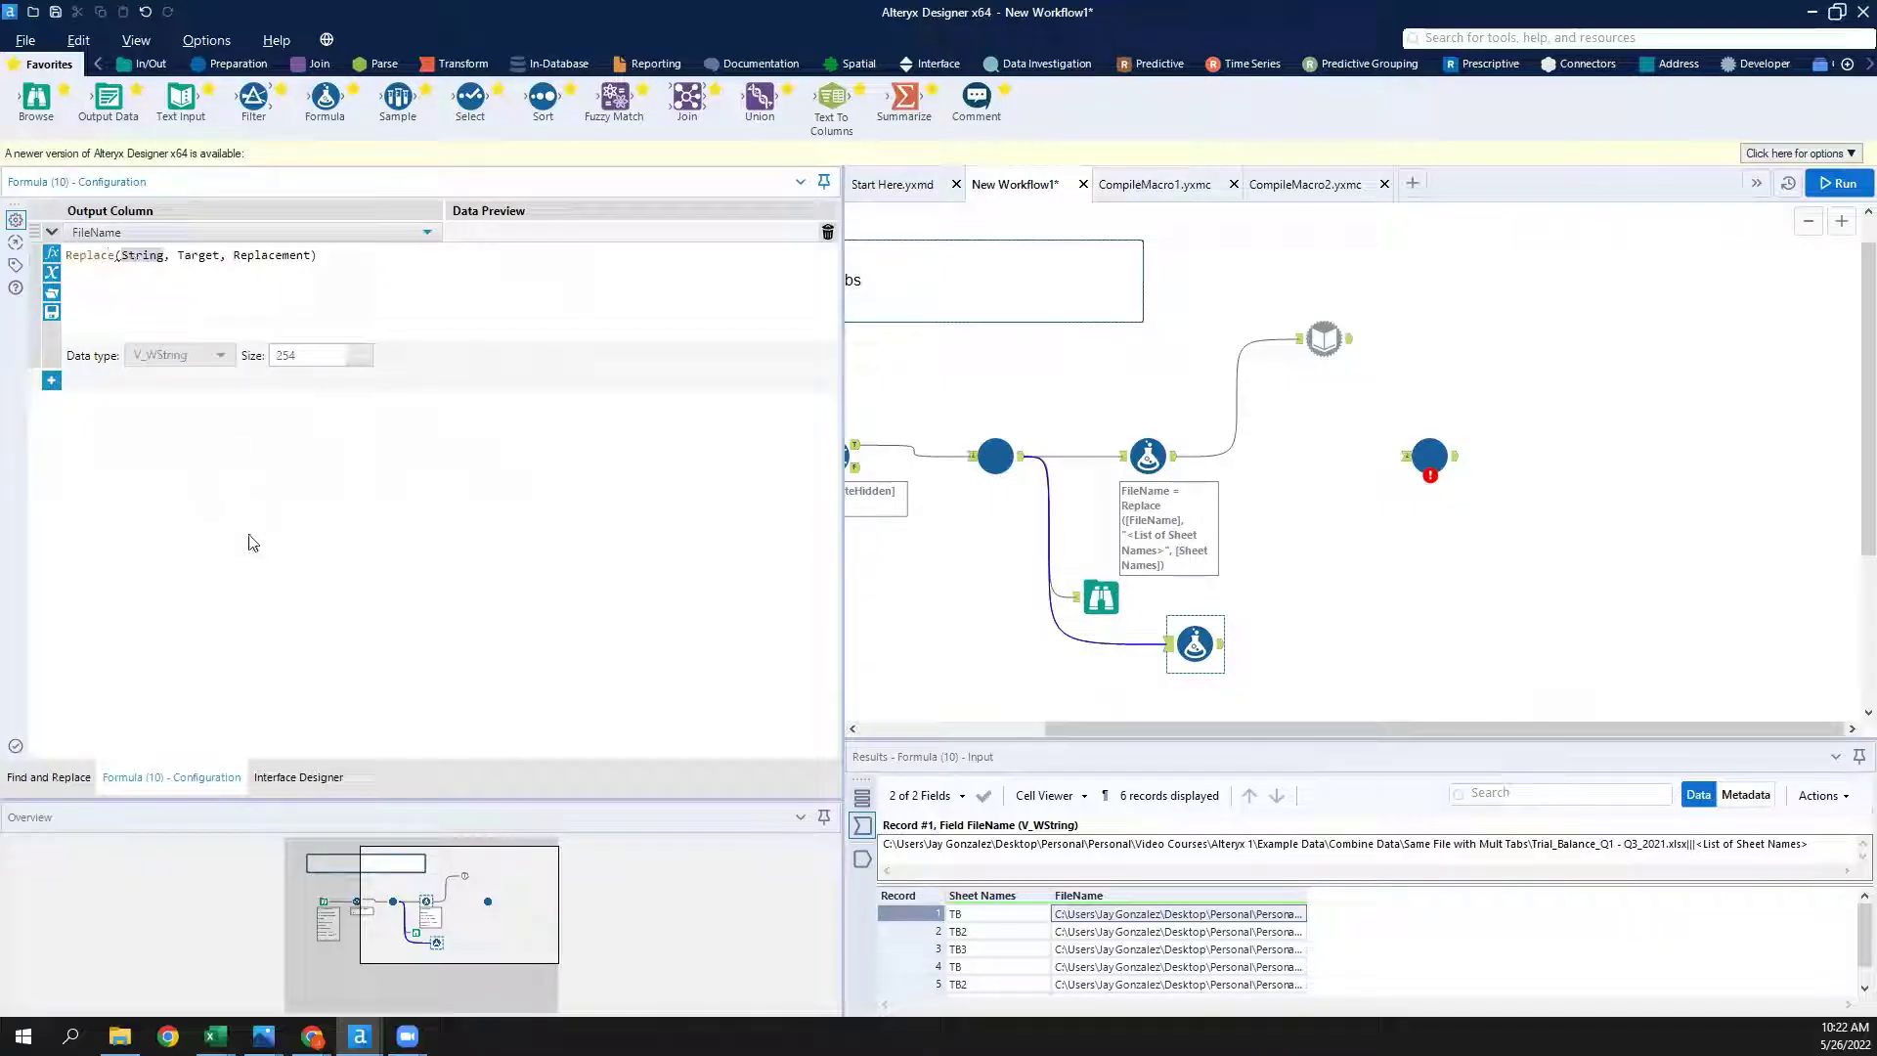
pyautogui.write('[Fi')
pyautogui.press('Return')
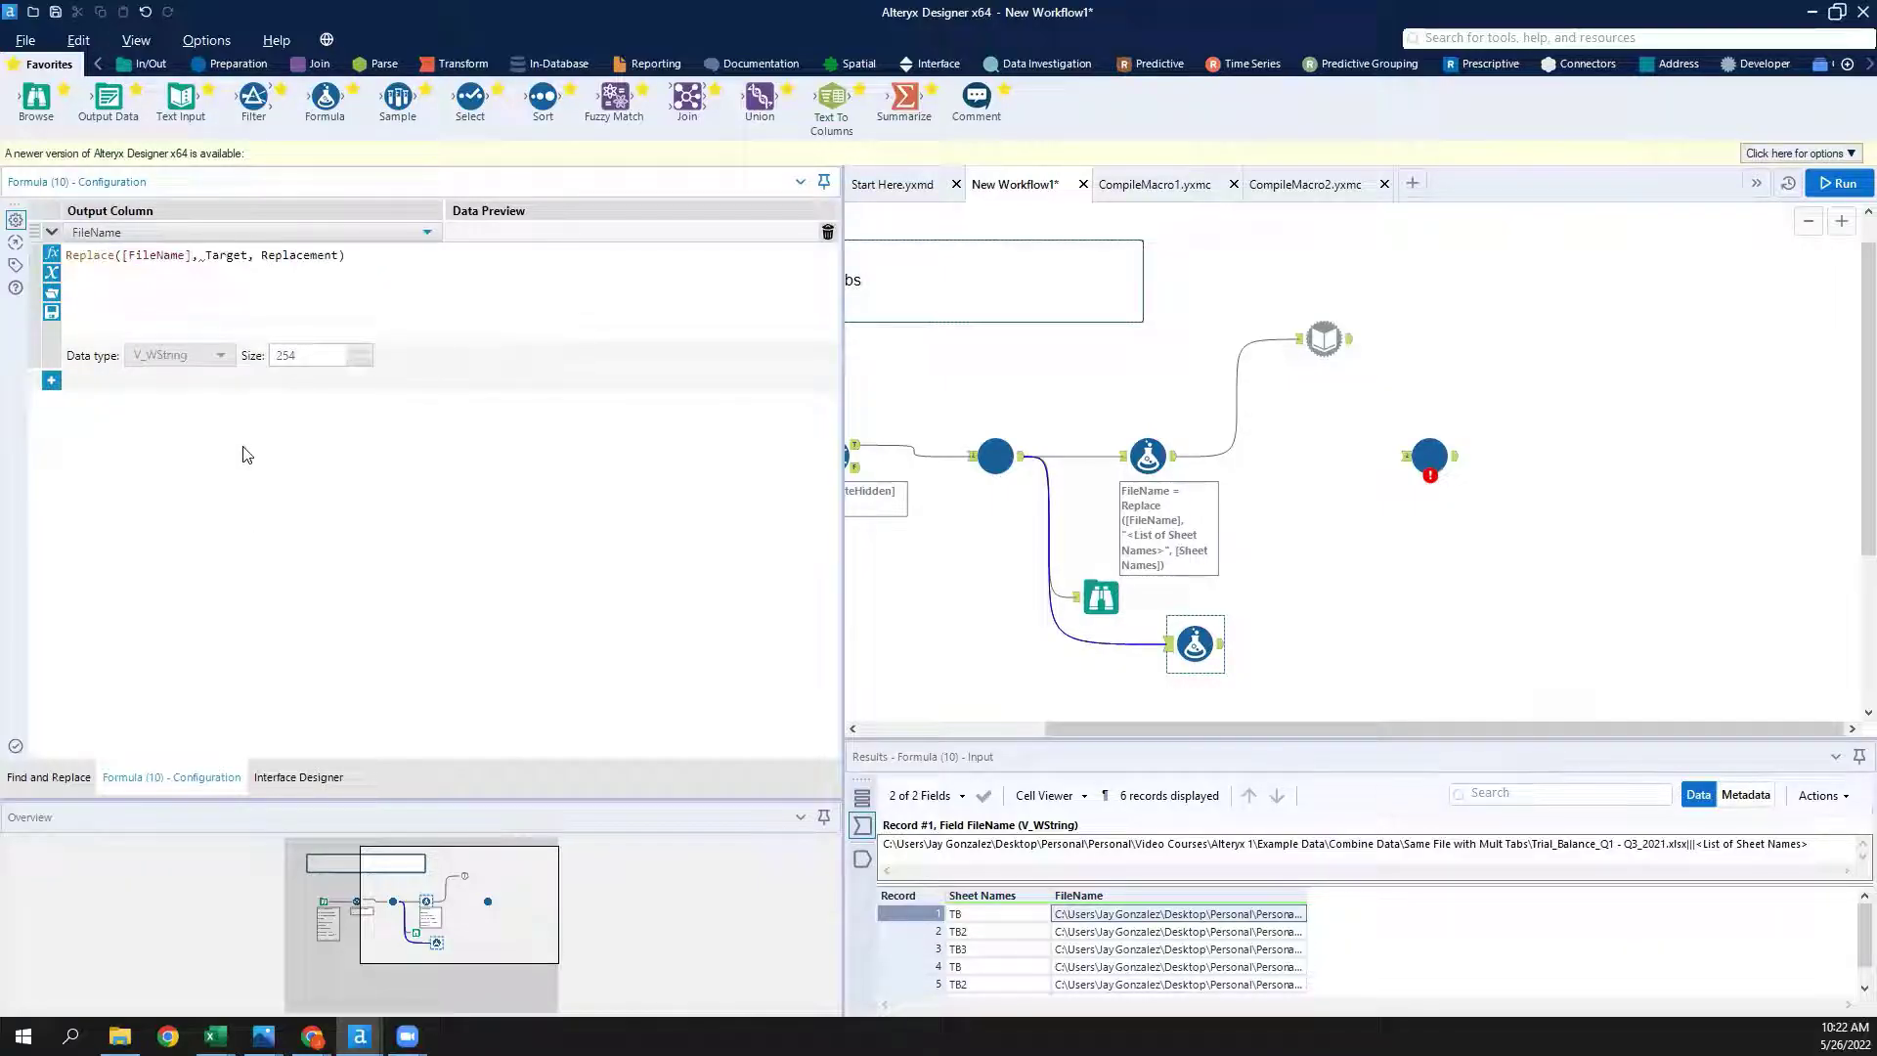
# Complete the Replace function with "<List of Sheet Names>" as the target and an empty string "" as the replacement.
pyautogui.doubleClick(228, 256)
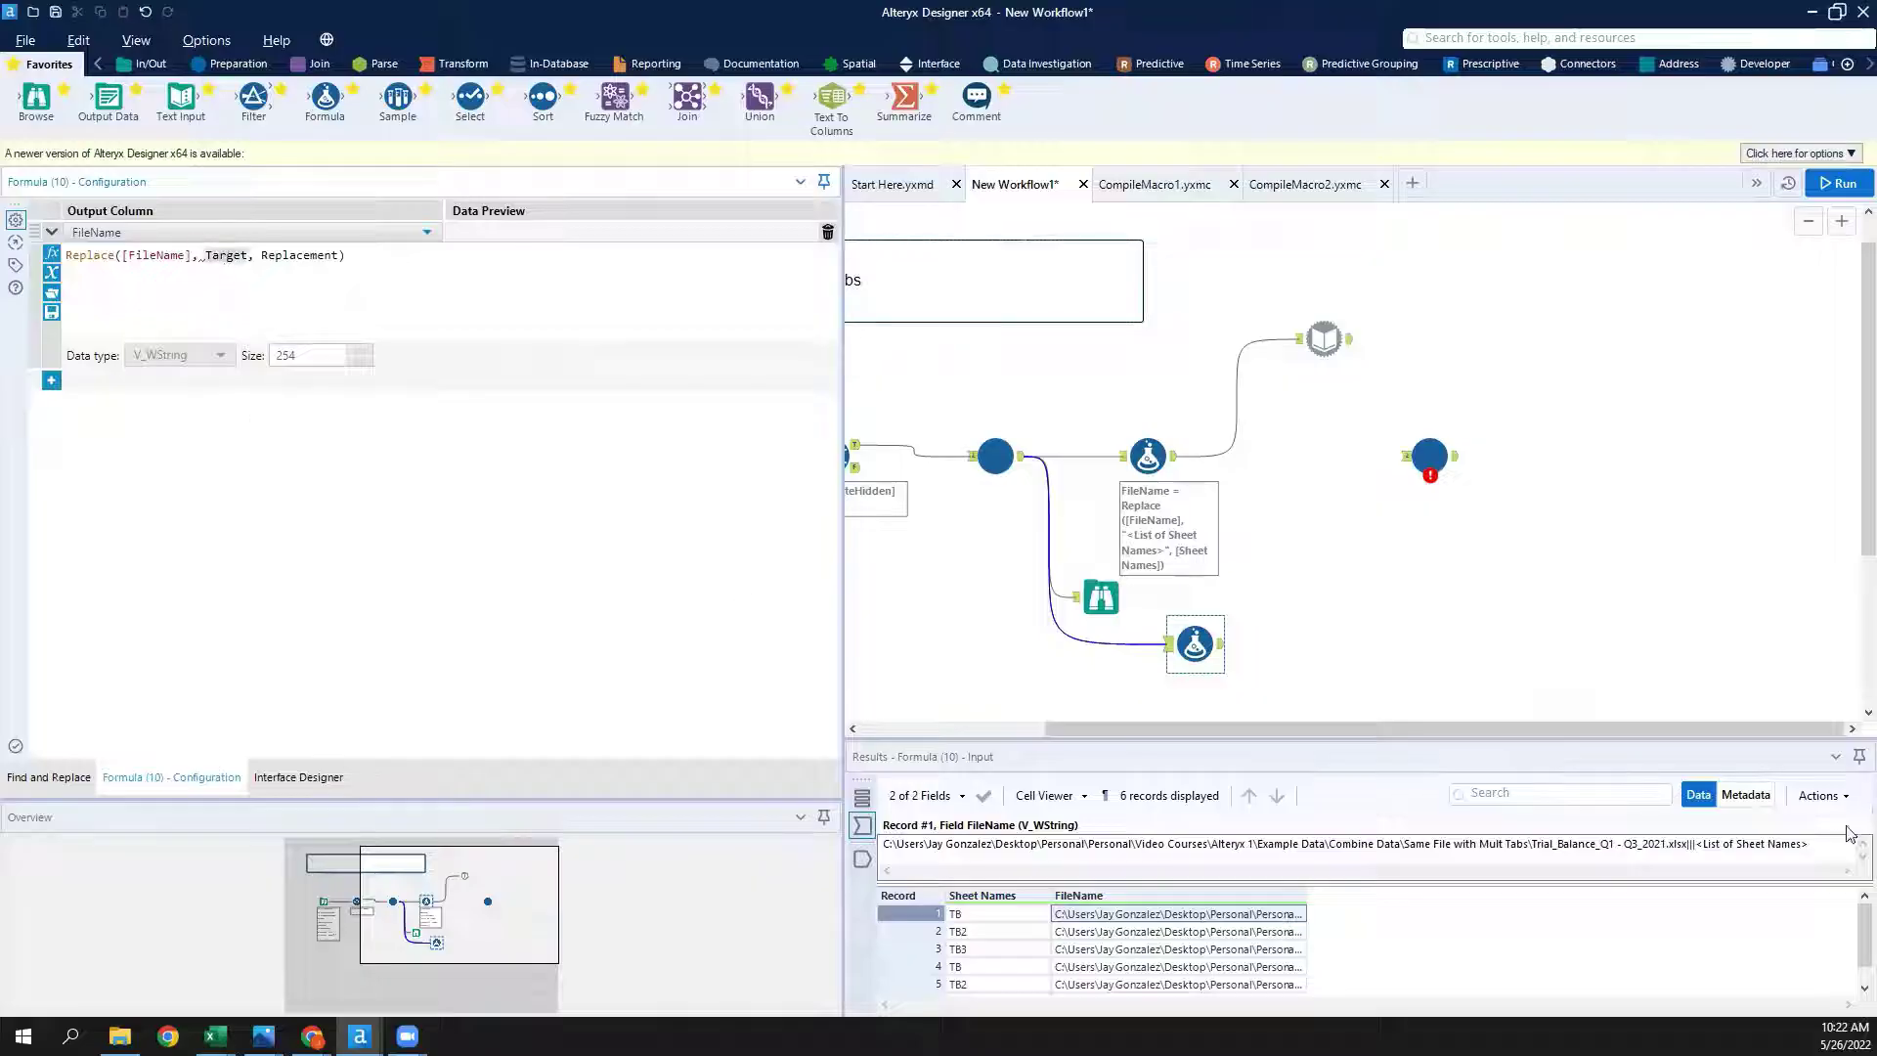
pyautogui.moveTo(1697, 843); pyautogui.dragTo(1833, 847)
pyautogui.hotkey('ctrl', 'c')
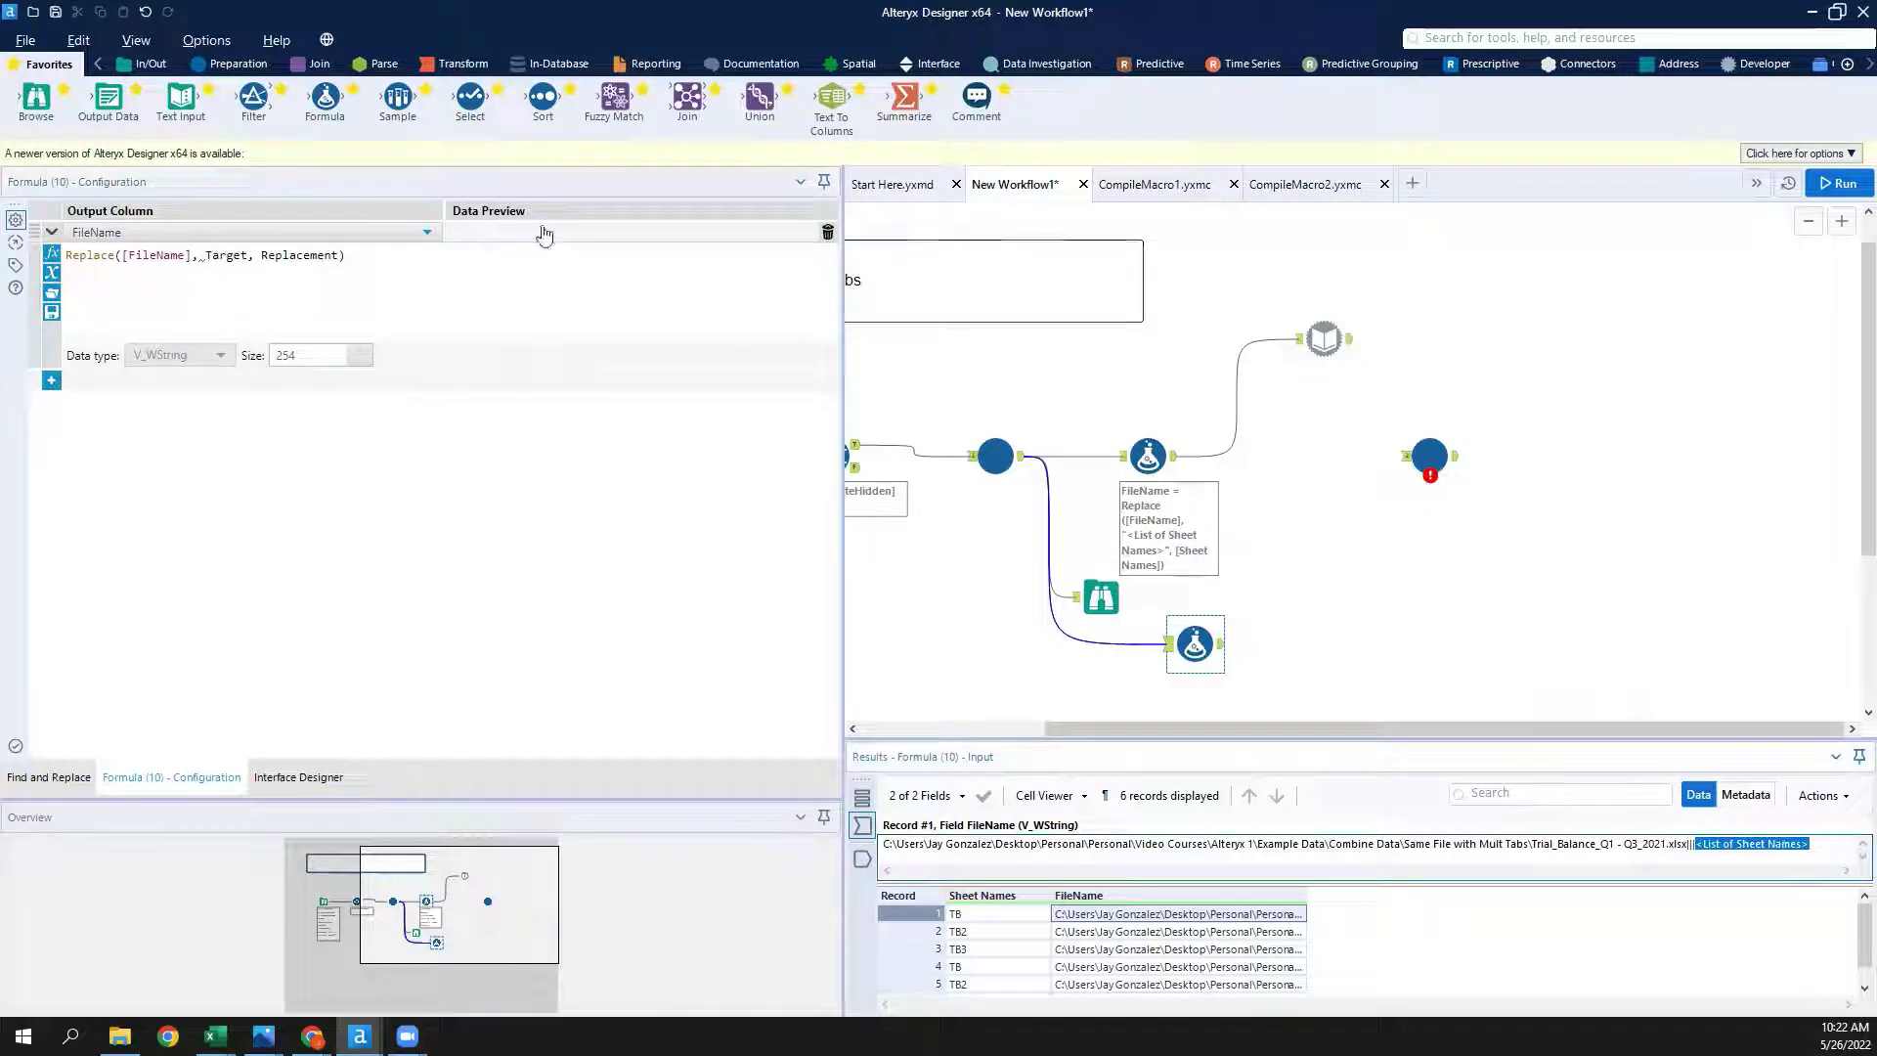
pyautogui.doubleClick(229, 256)
pyautogui.write('"')
pyautogui.hotkey('ctrl', 'v')
pyautogui.write('"')
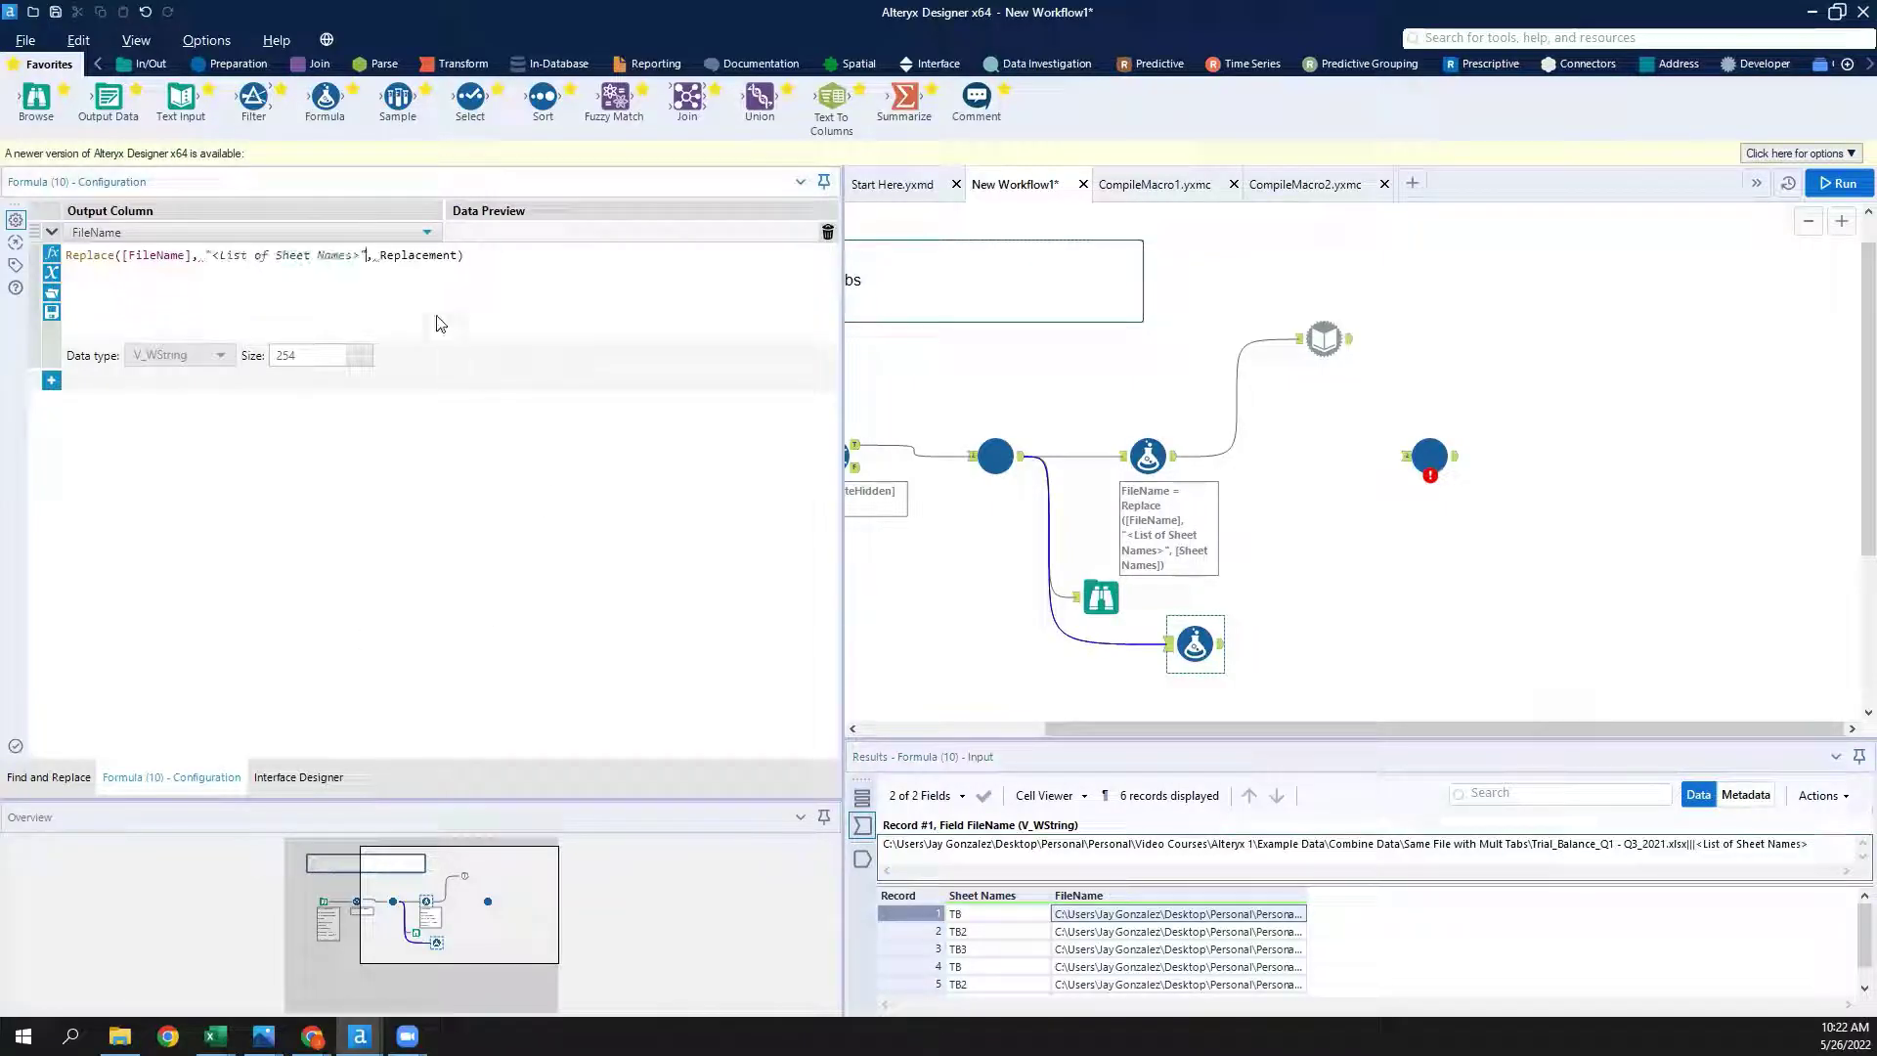
pyautogui.write('""')
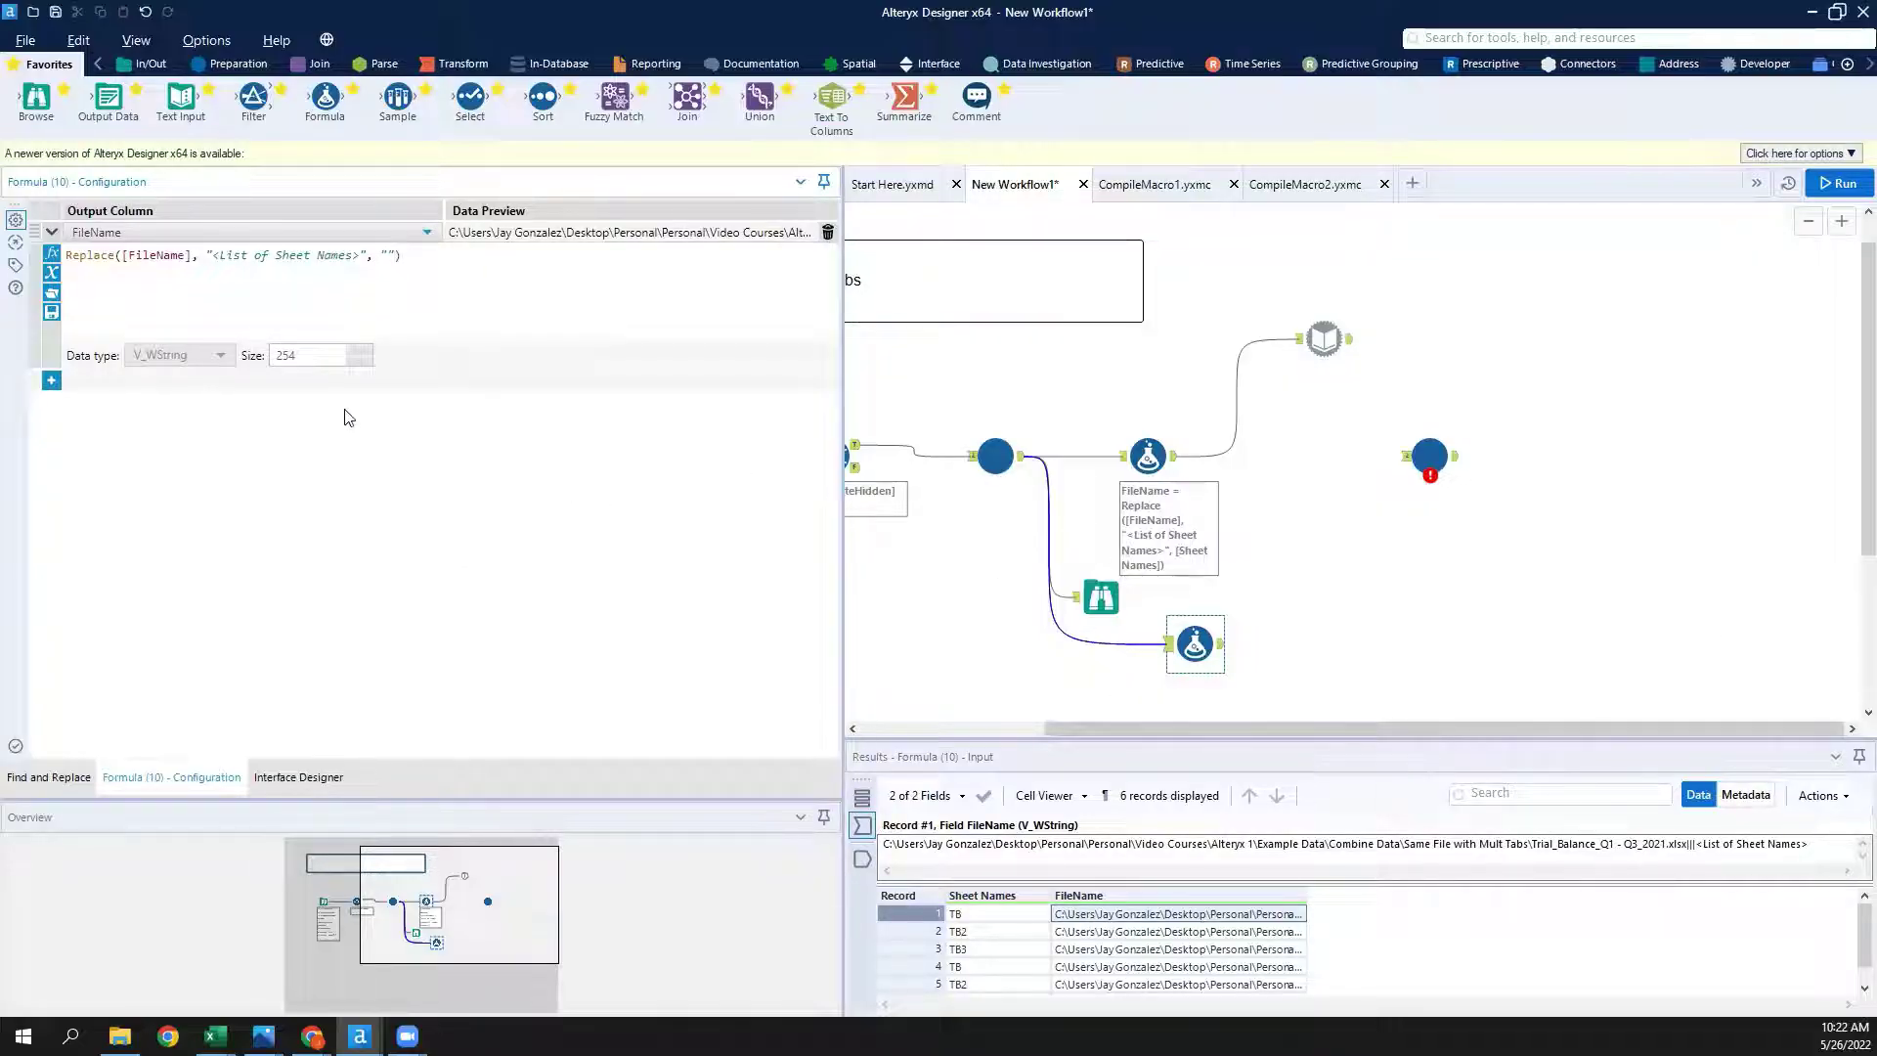
# Add a second expression to the same Formula tool with FileName as its output column.
pyautogui.click(52, 381)
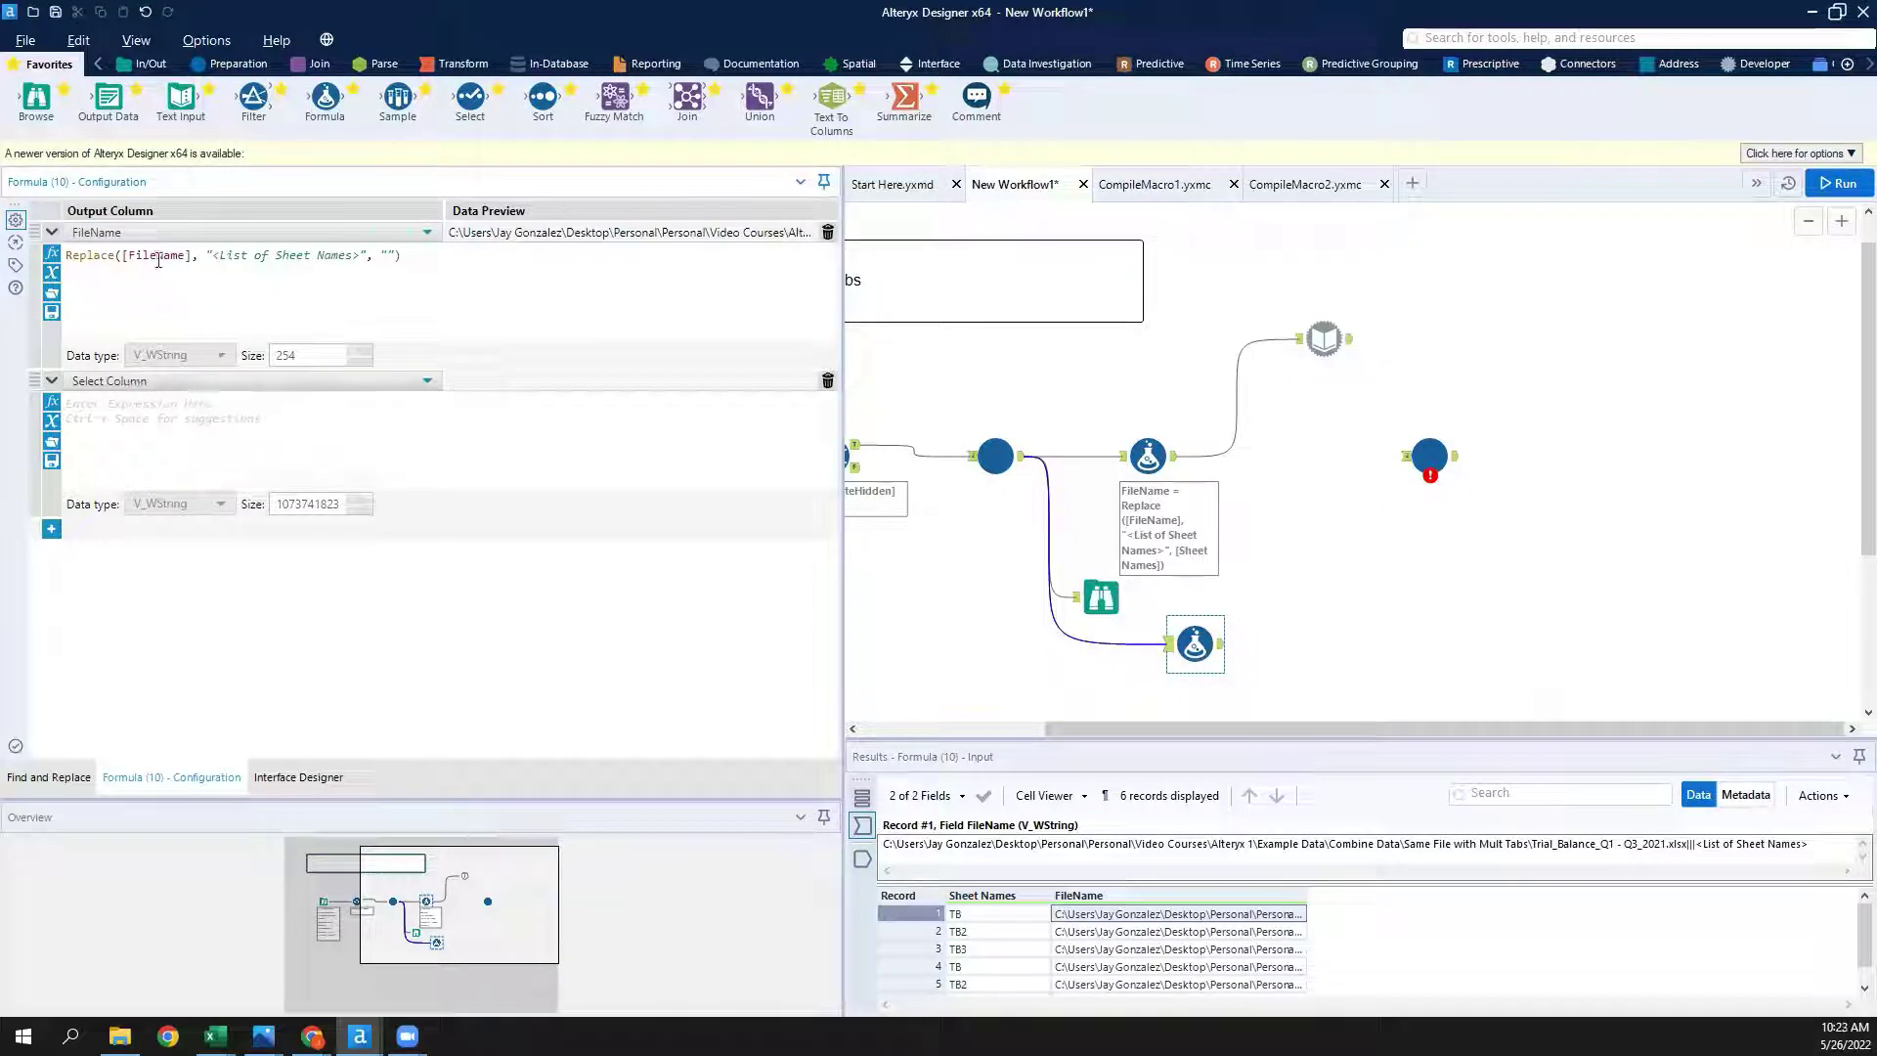
pyautogui.click(178, 380)
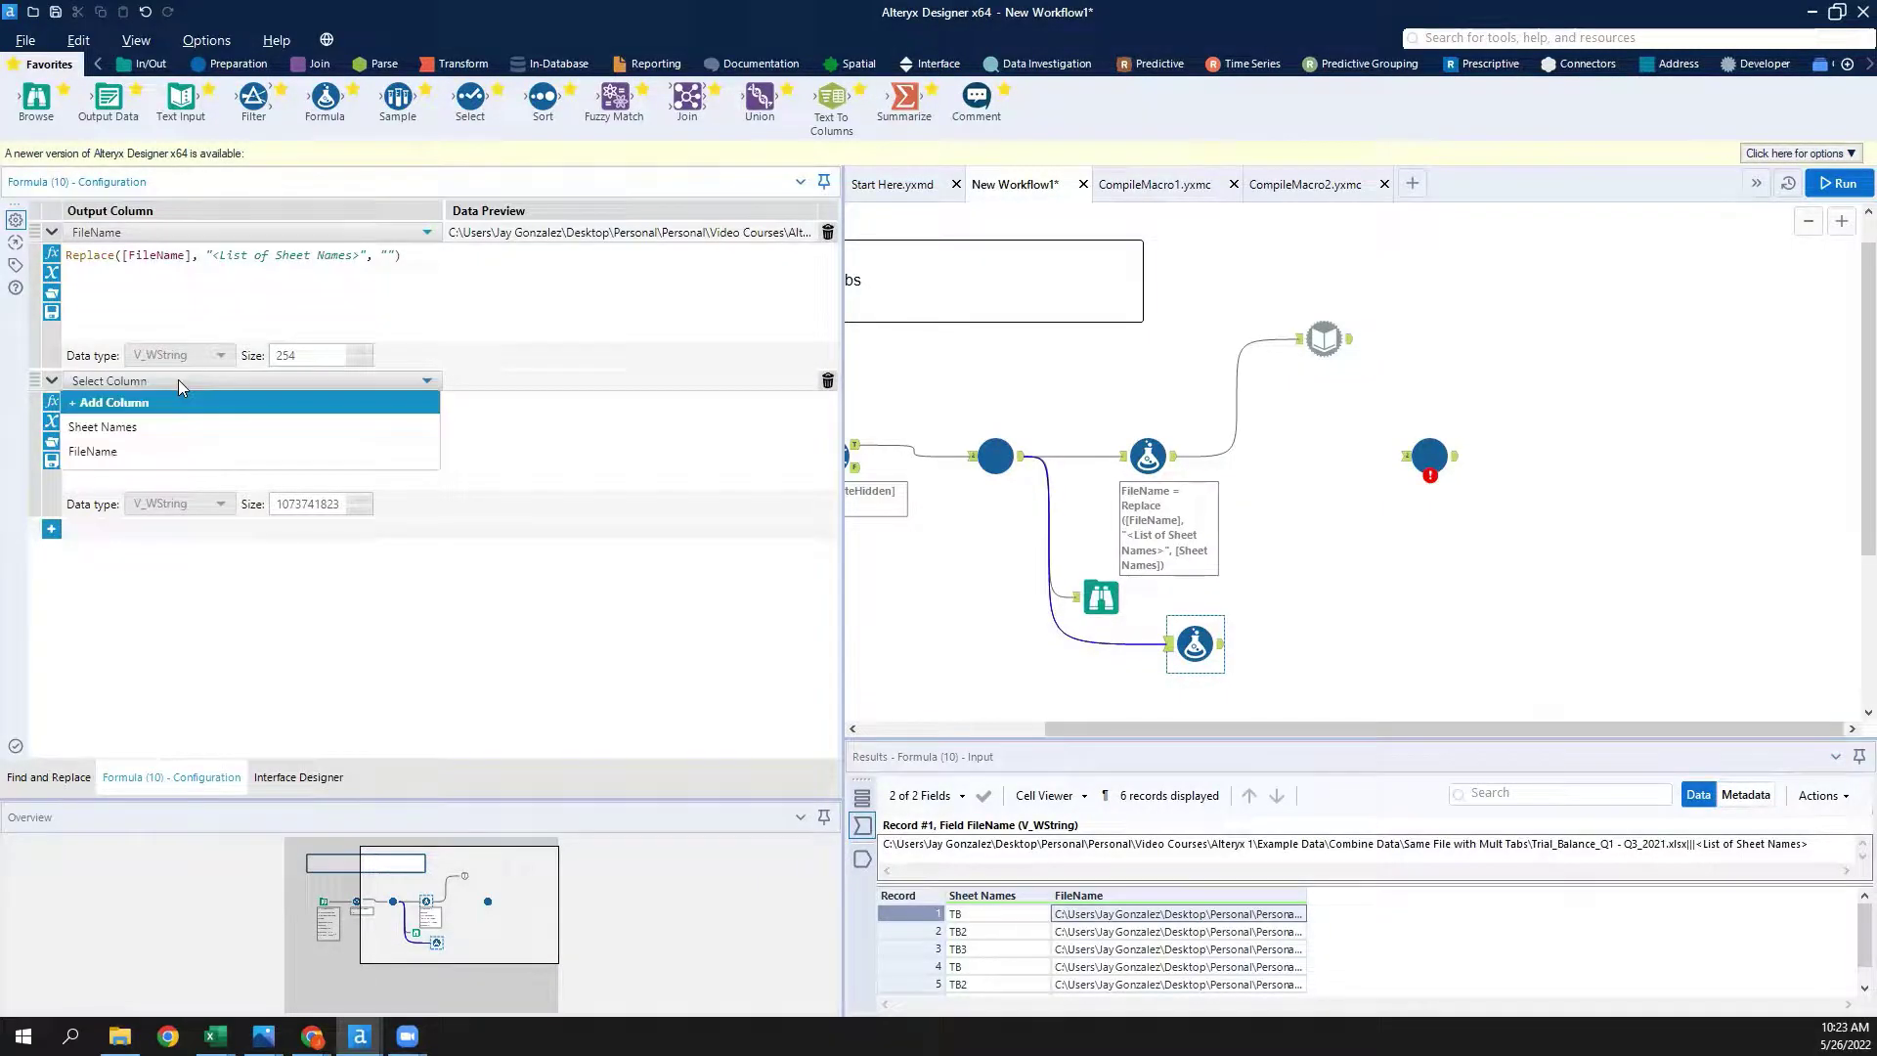
pyautogui.click(157, 452)
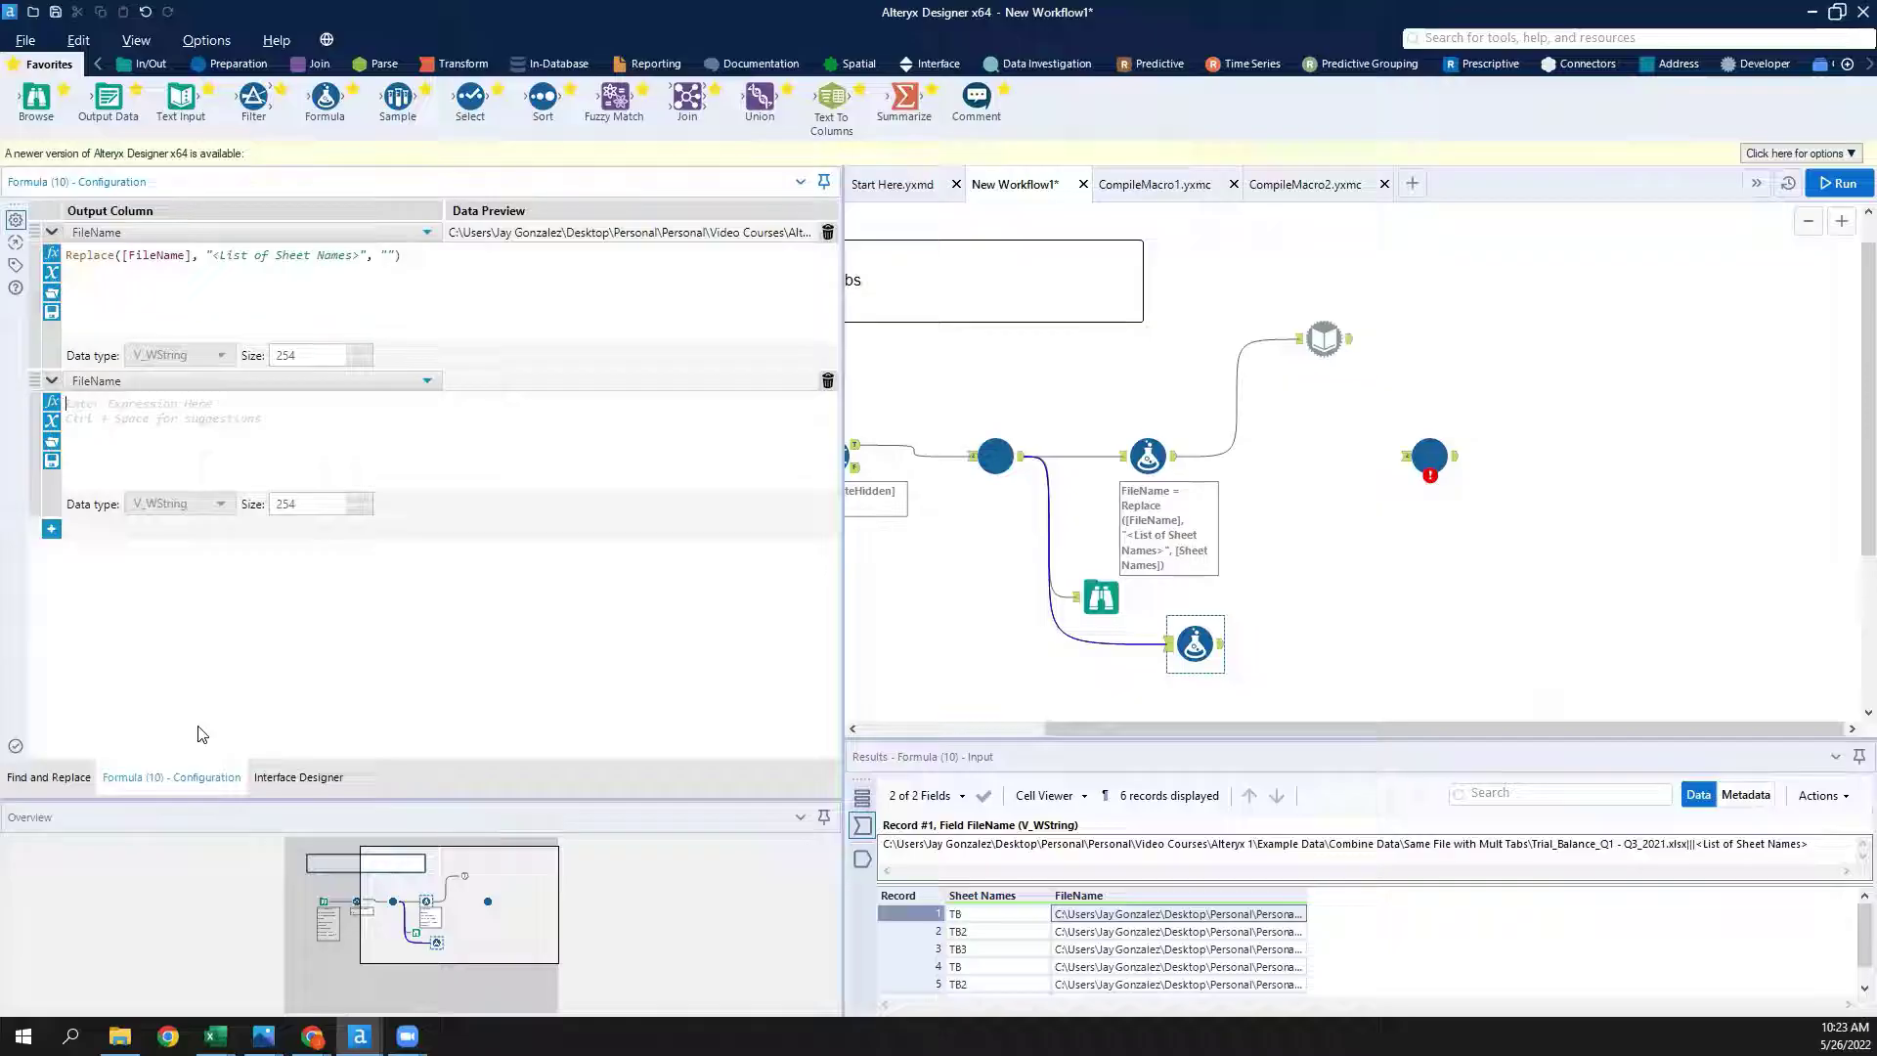
pyautogui.write('fil')
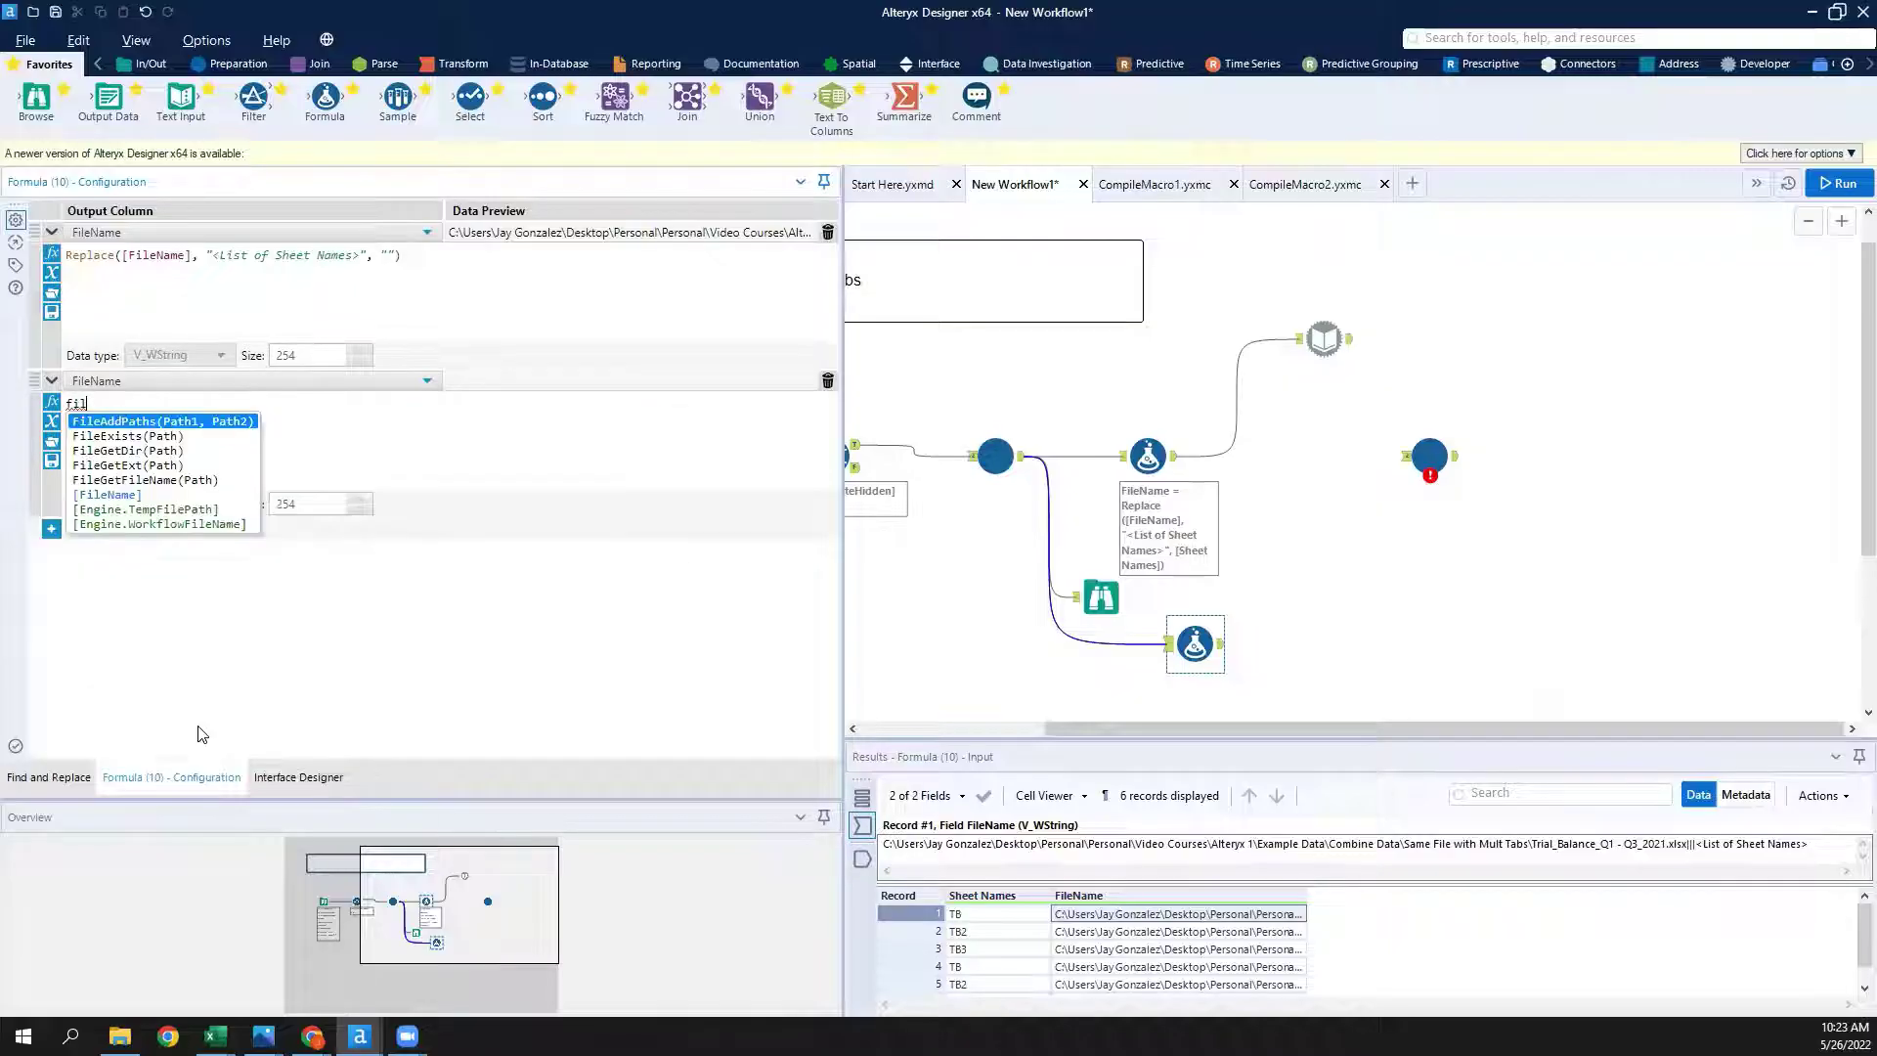
pyautogui.press('Return')
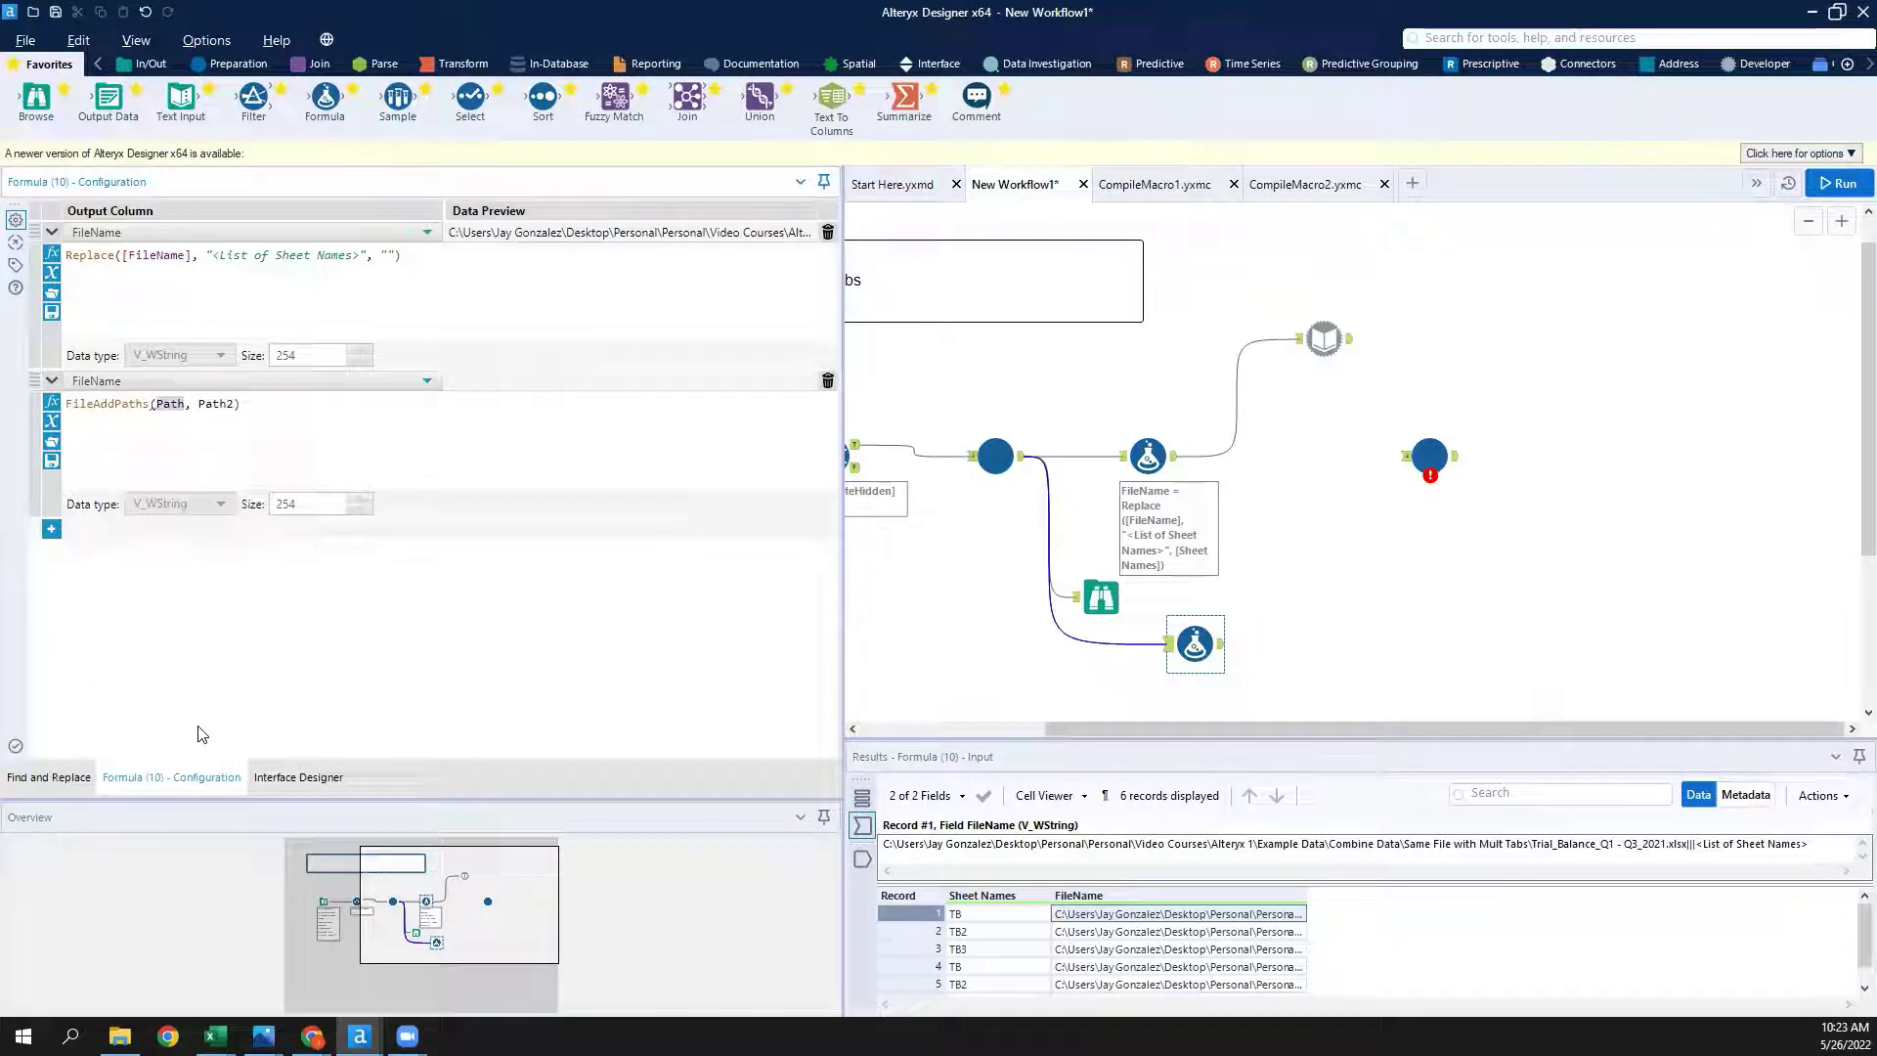
pyautogui.click(258, 403)
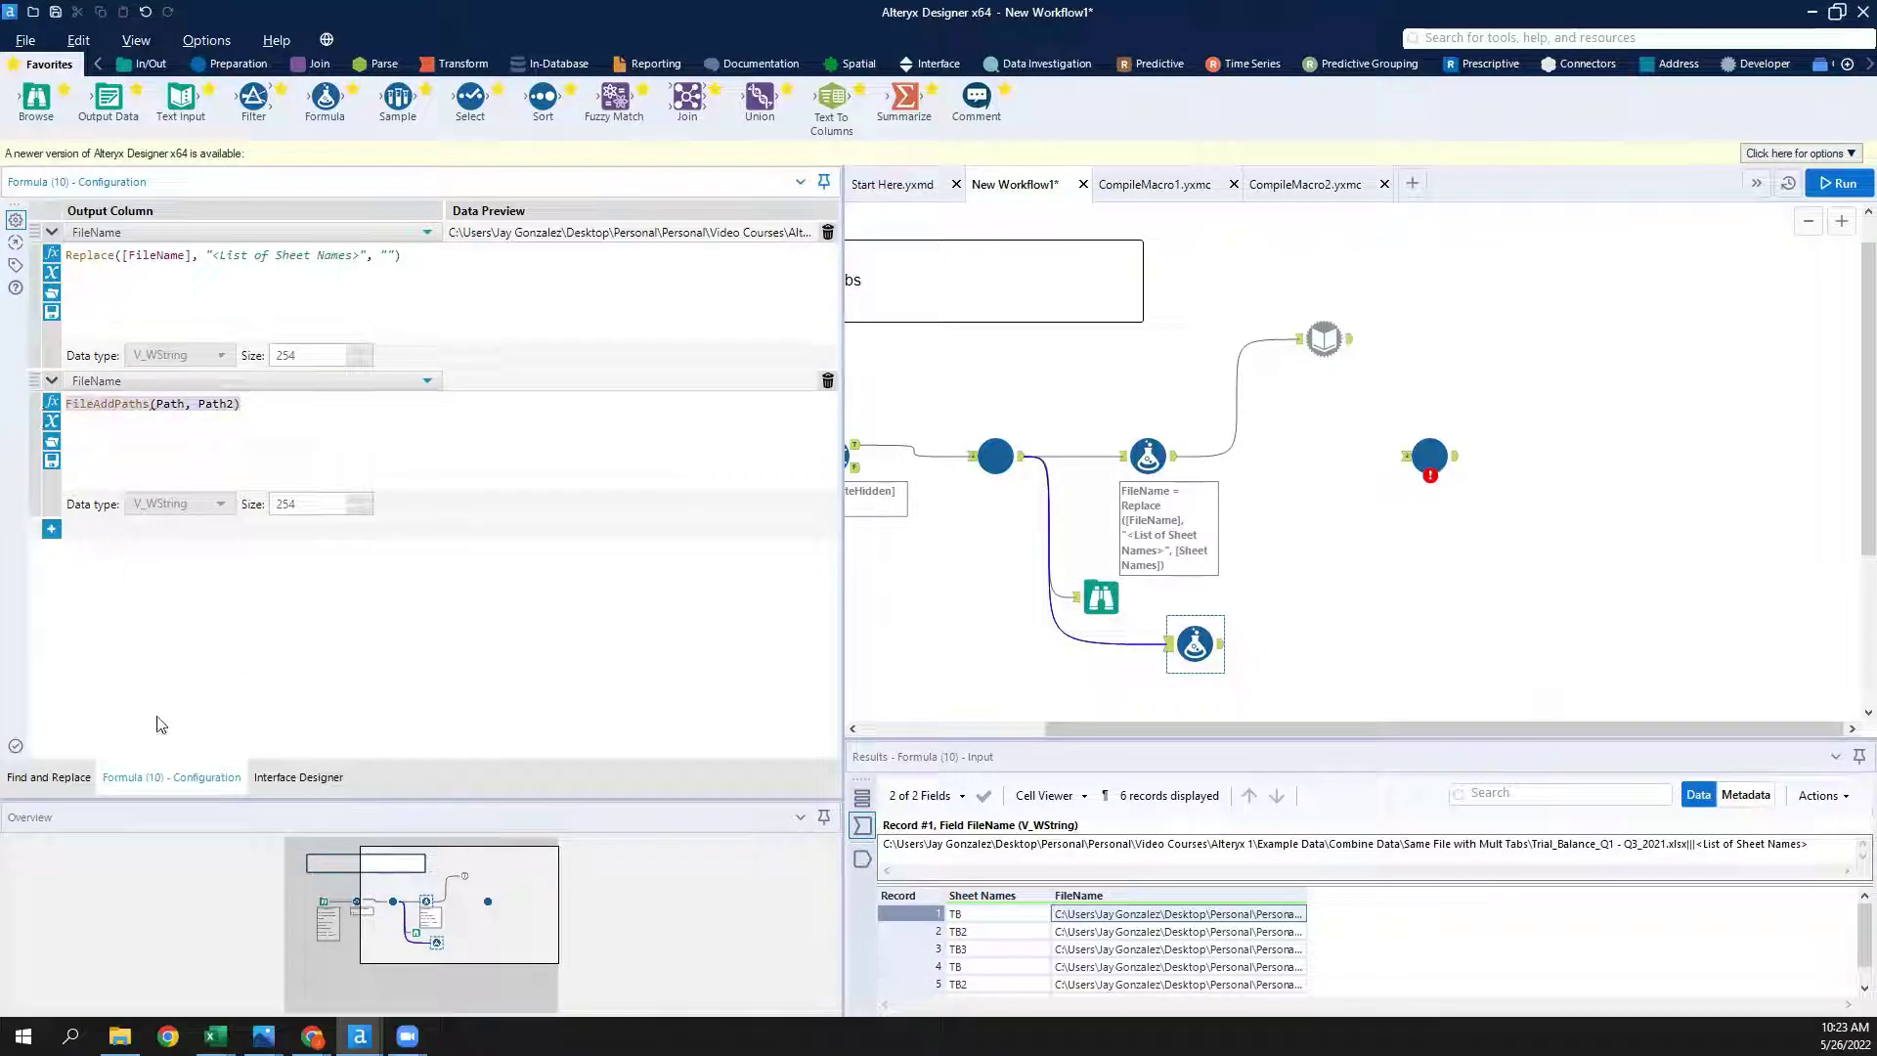
# Set the second FileName expression to [FileName]+"'"+[Sheet Names]+"$'" to append the quoted sheet name to the path.
pyautogui.write('[FileName]')
pyautogui.press('Return')
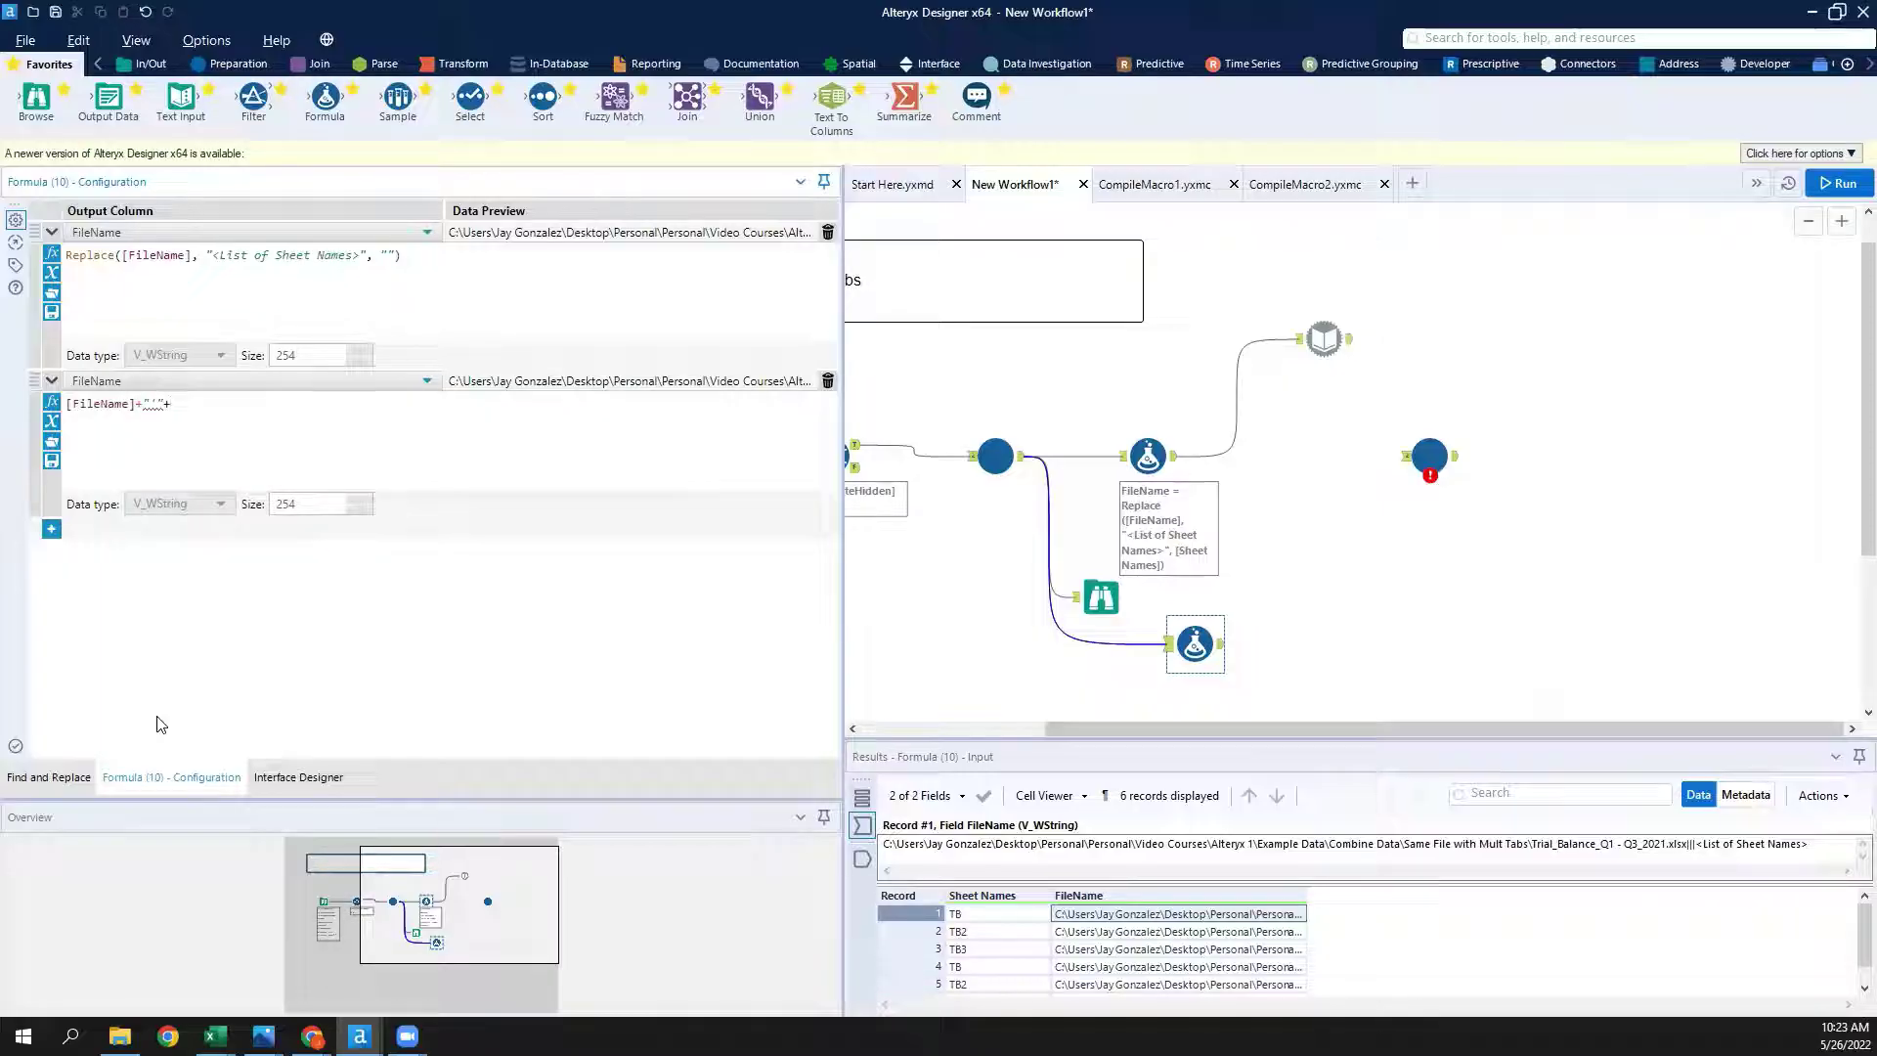
pyautogui.write('[')
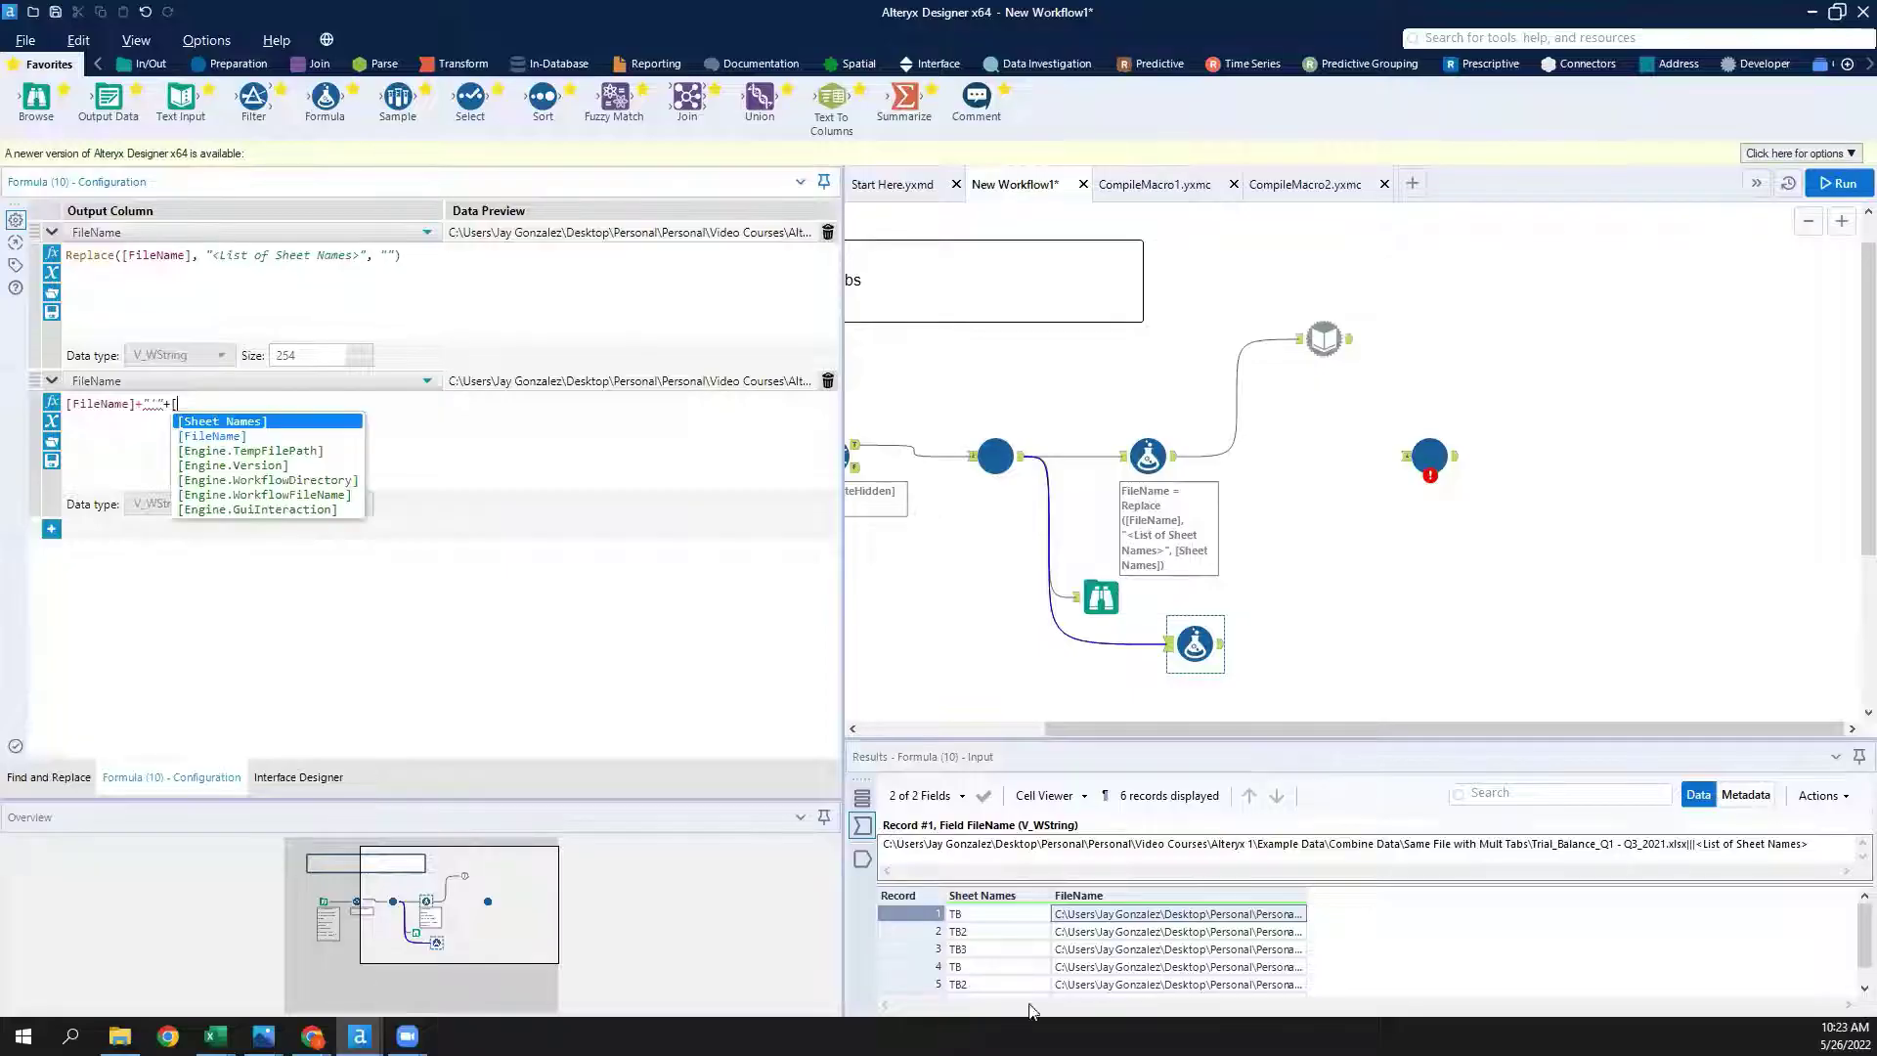
pyautogui.doubleClick(222, 422)
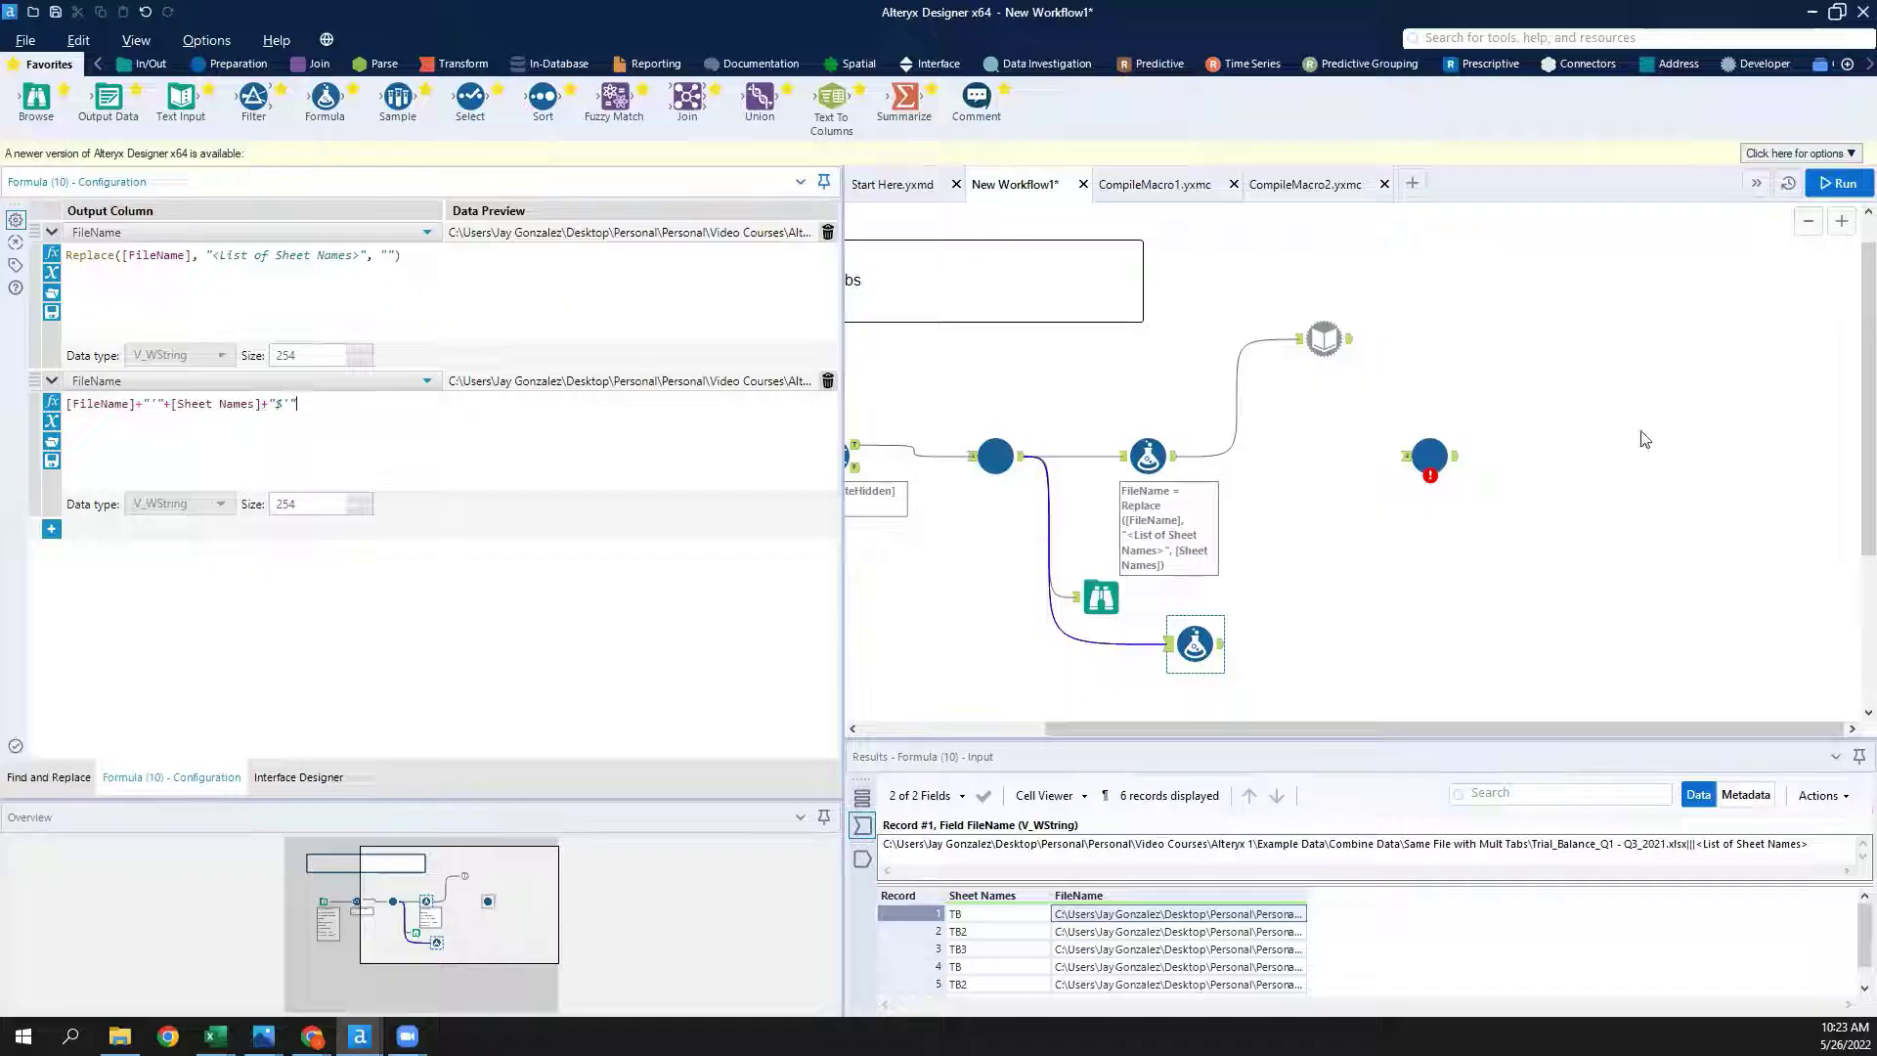
# Run the workflow and inspect the full FileName paths of the first three records output by the second Formula tool.
pyautogui.click(1838, 186)
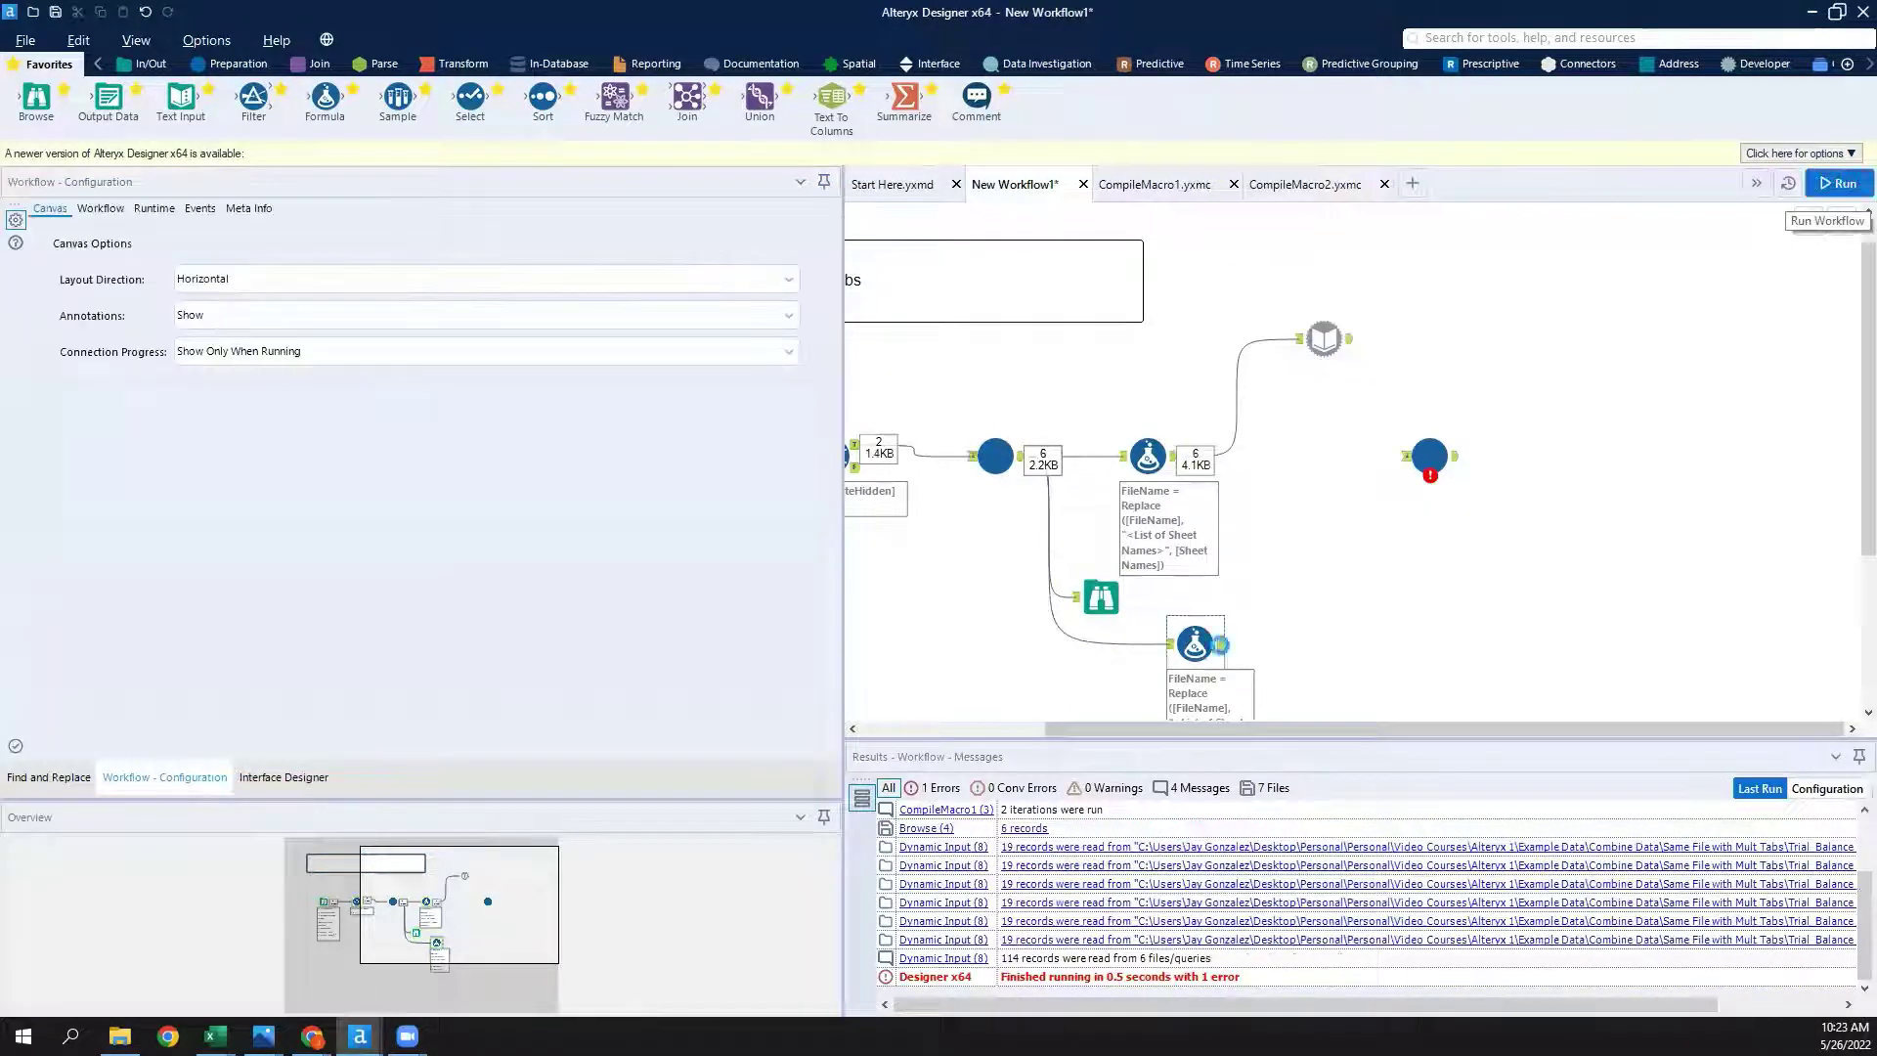
pyautogui.click(1197, 645)
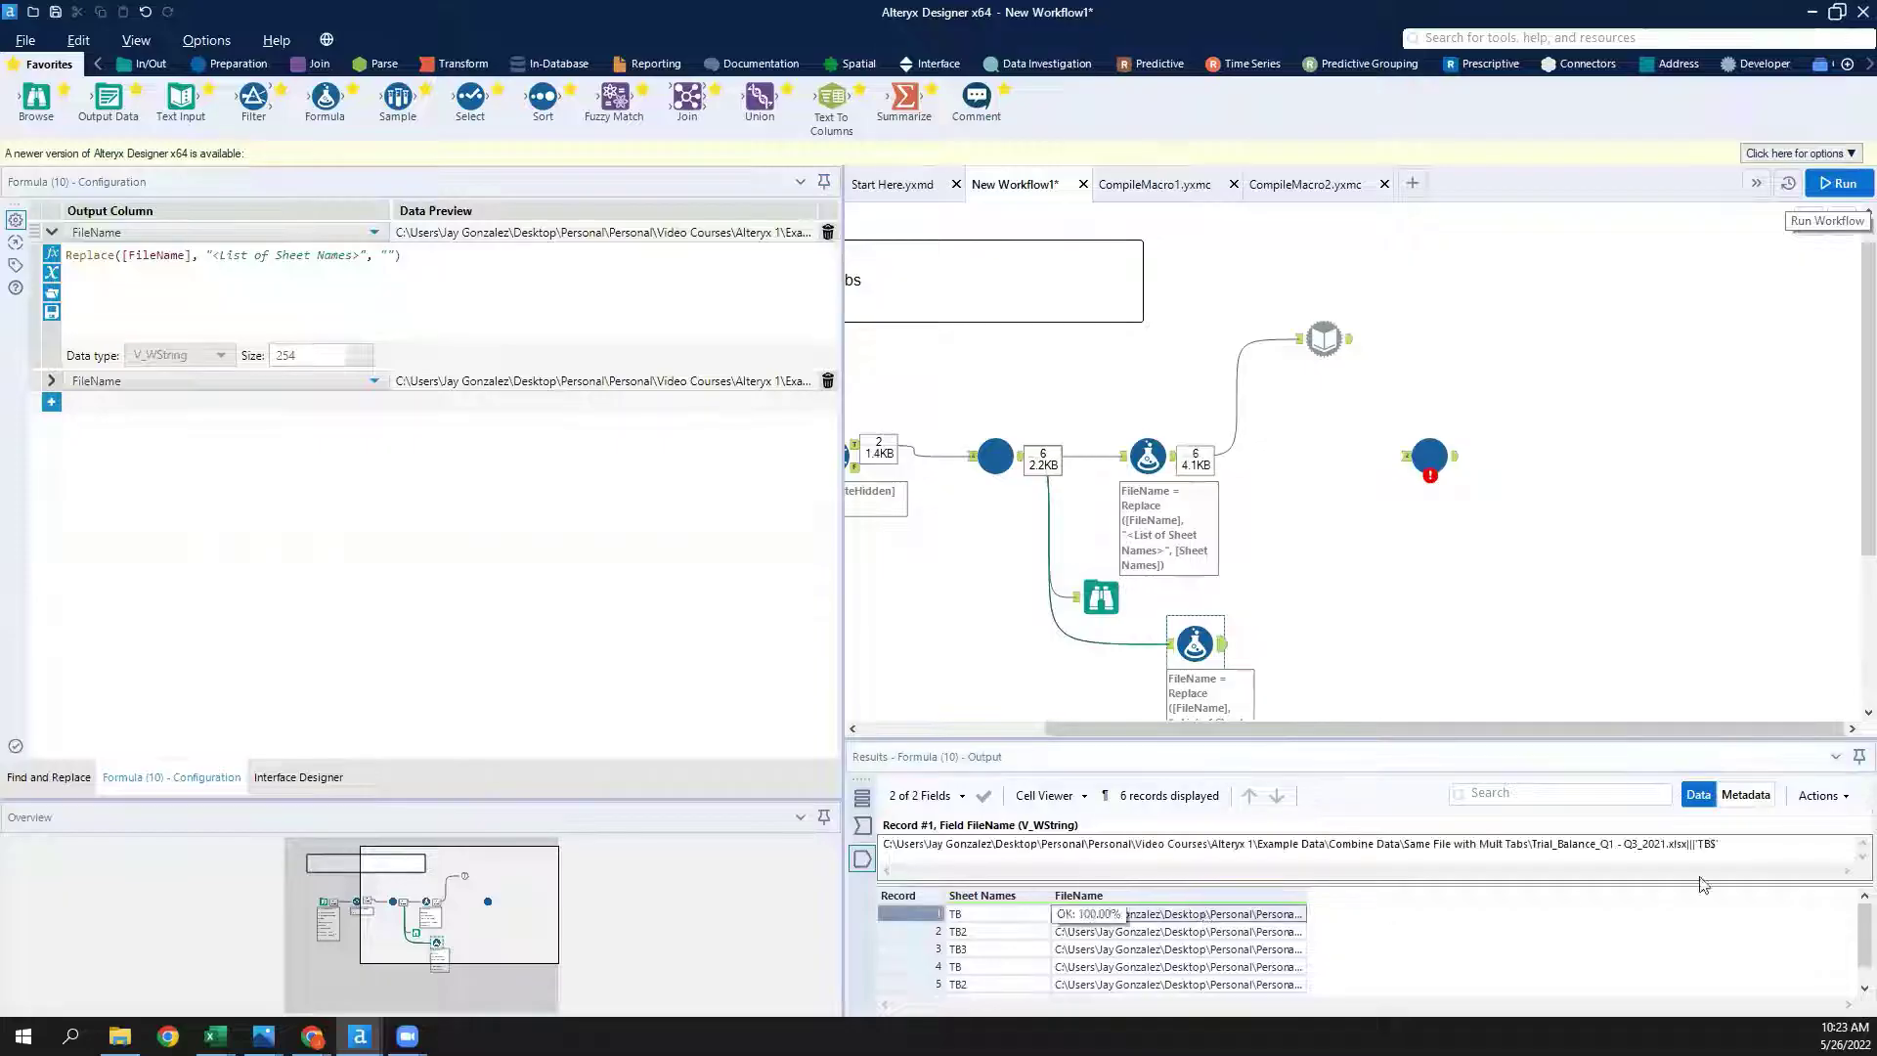
pyautogui.click(1252, 933)
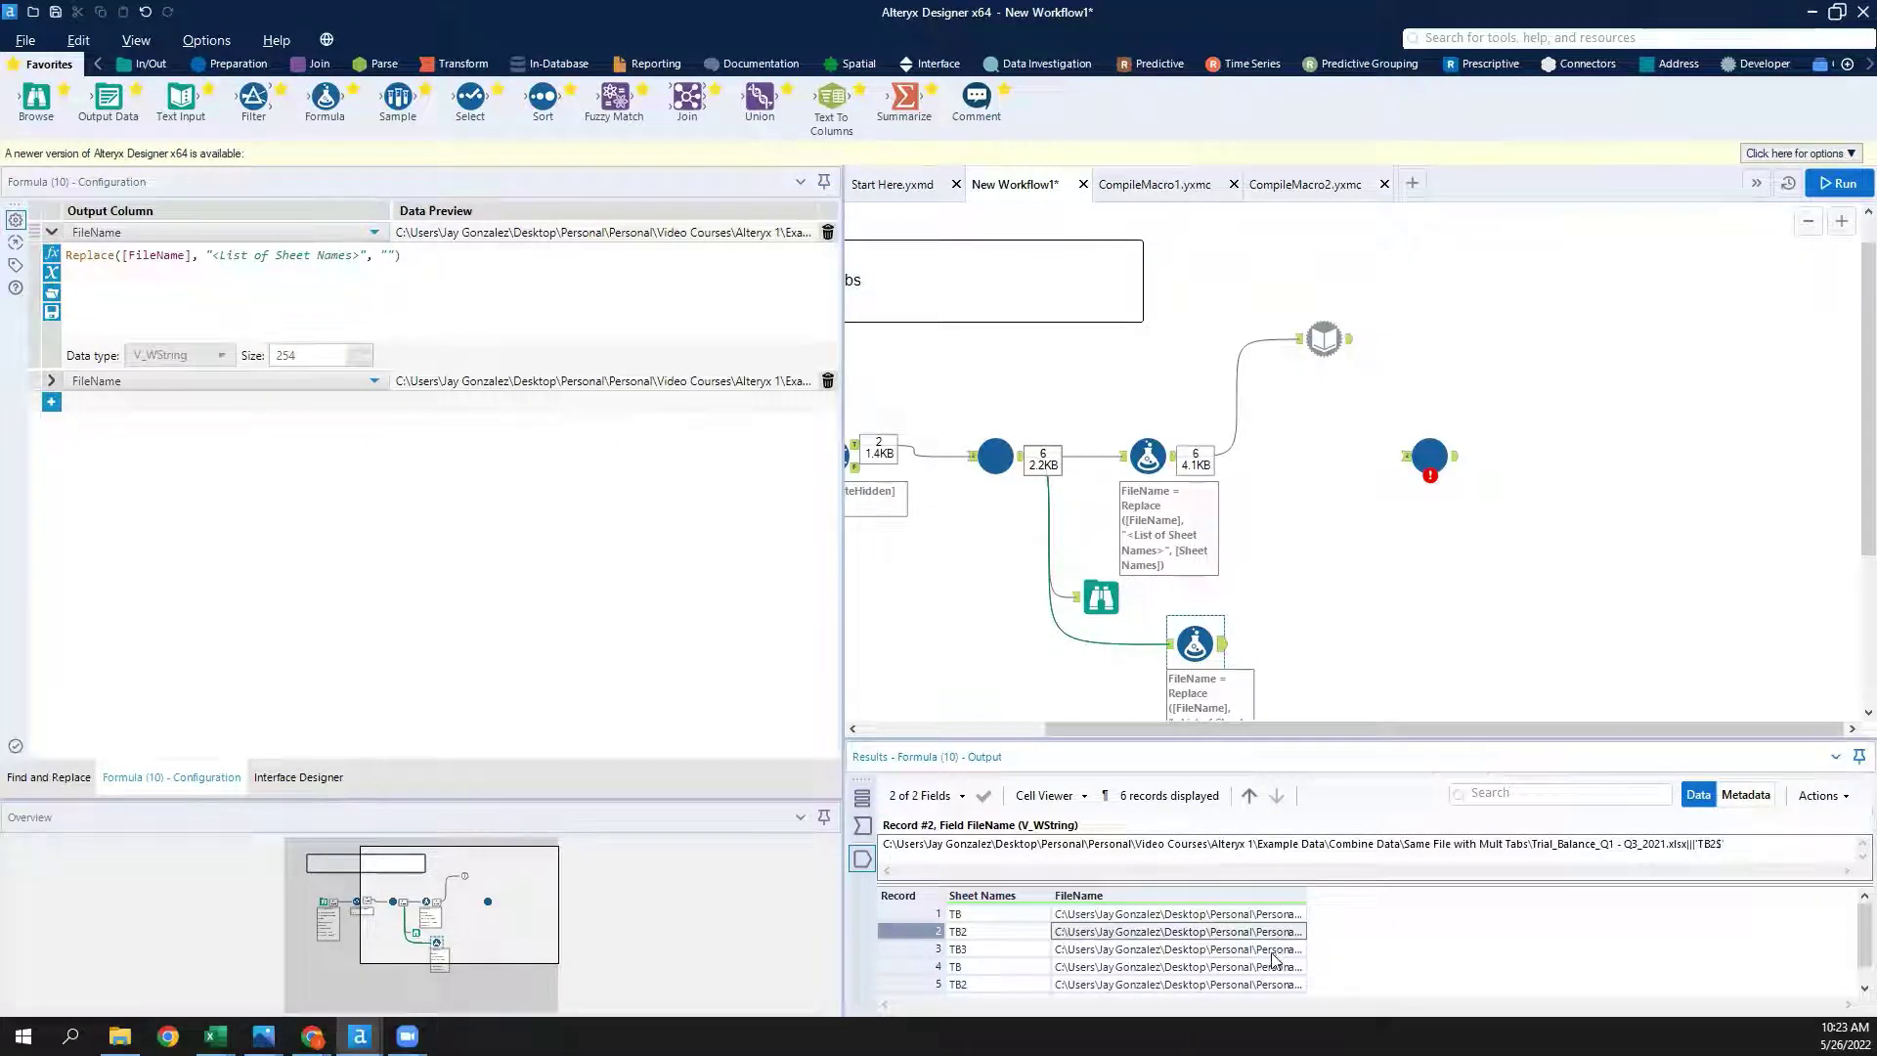
pyautogui.click(1276, 950)
# Compare the File value in CompileMacro2's Action tool with the first FileName record output by the second Formula tool.
pyautogui.click(1307, 185)
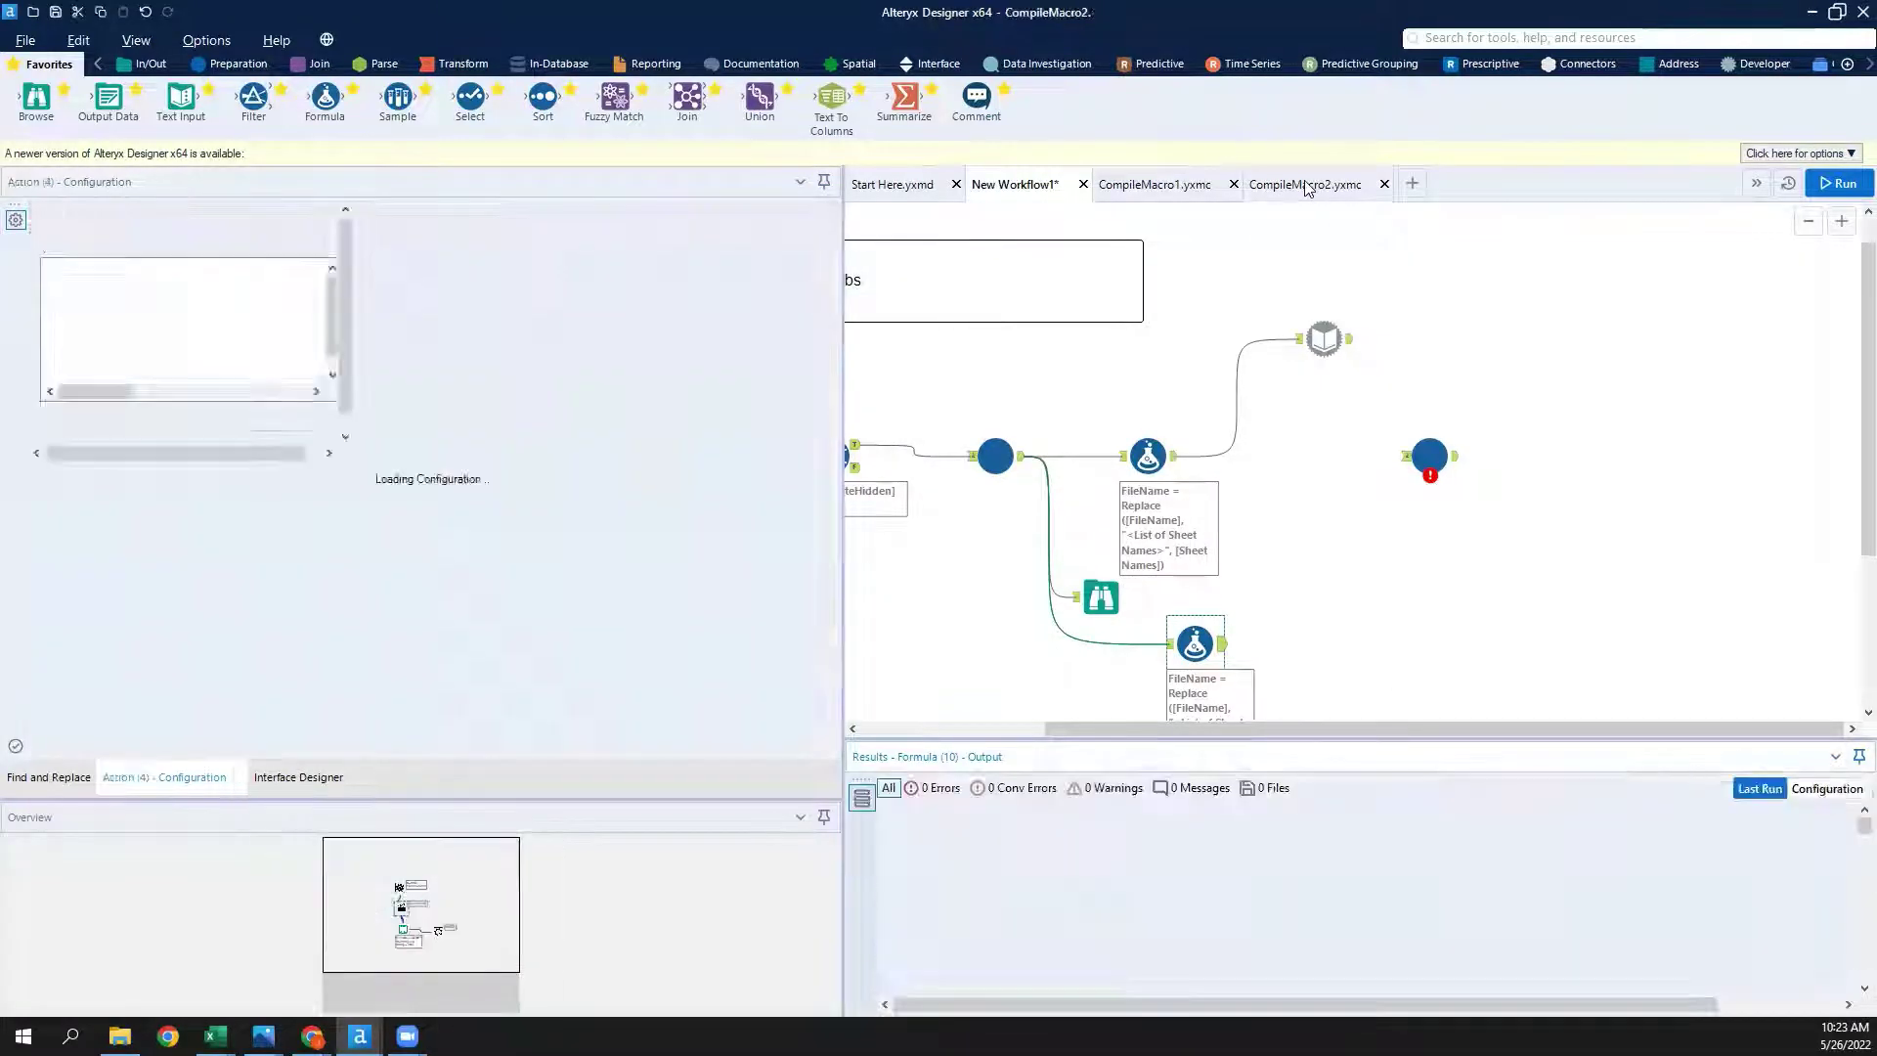
pyautogui.moveTo(839, 731); pyautogui.dragTo(1081, 728)
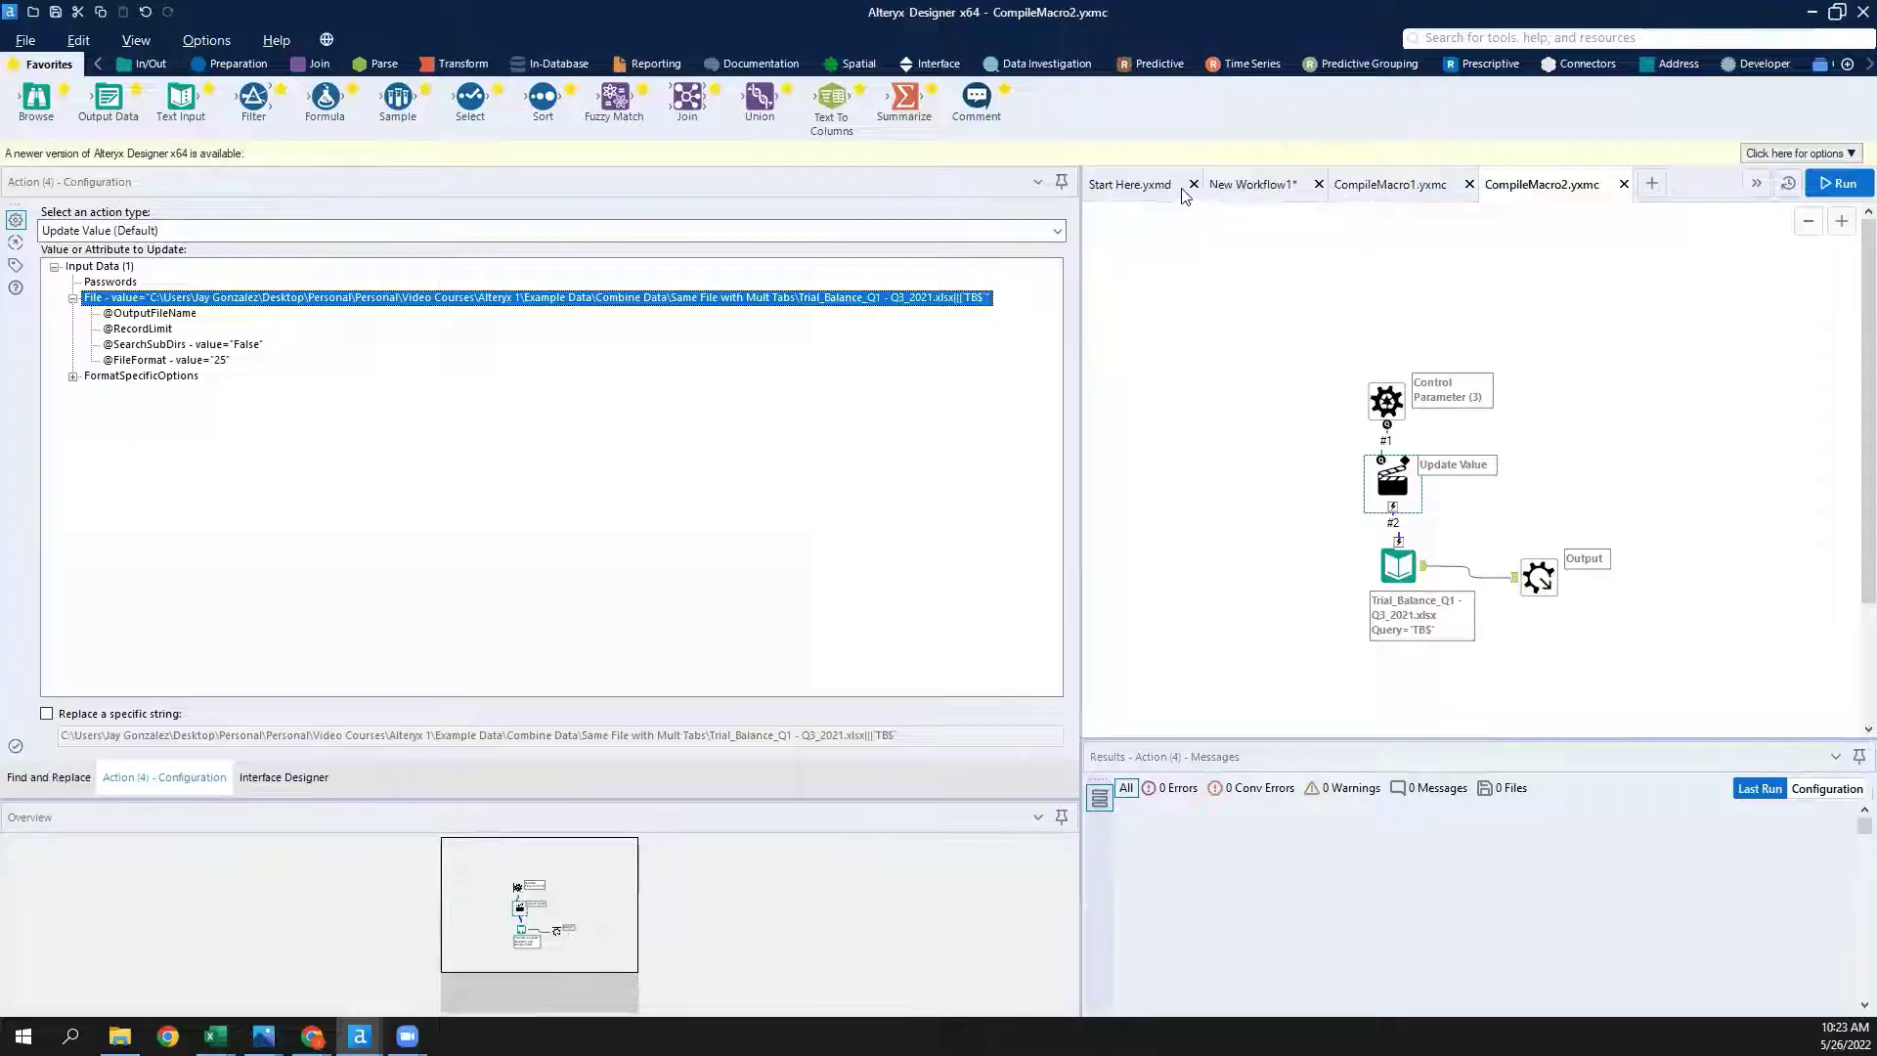
pyautogui.click(1271, 186)
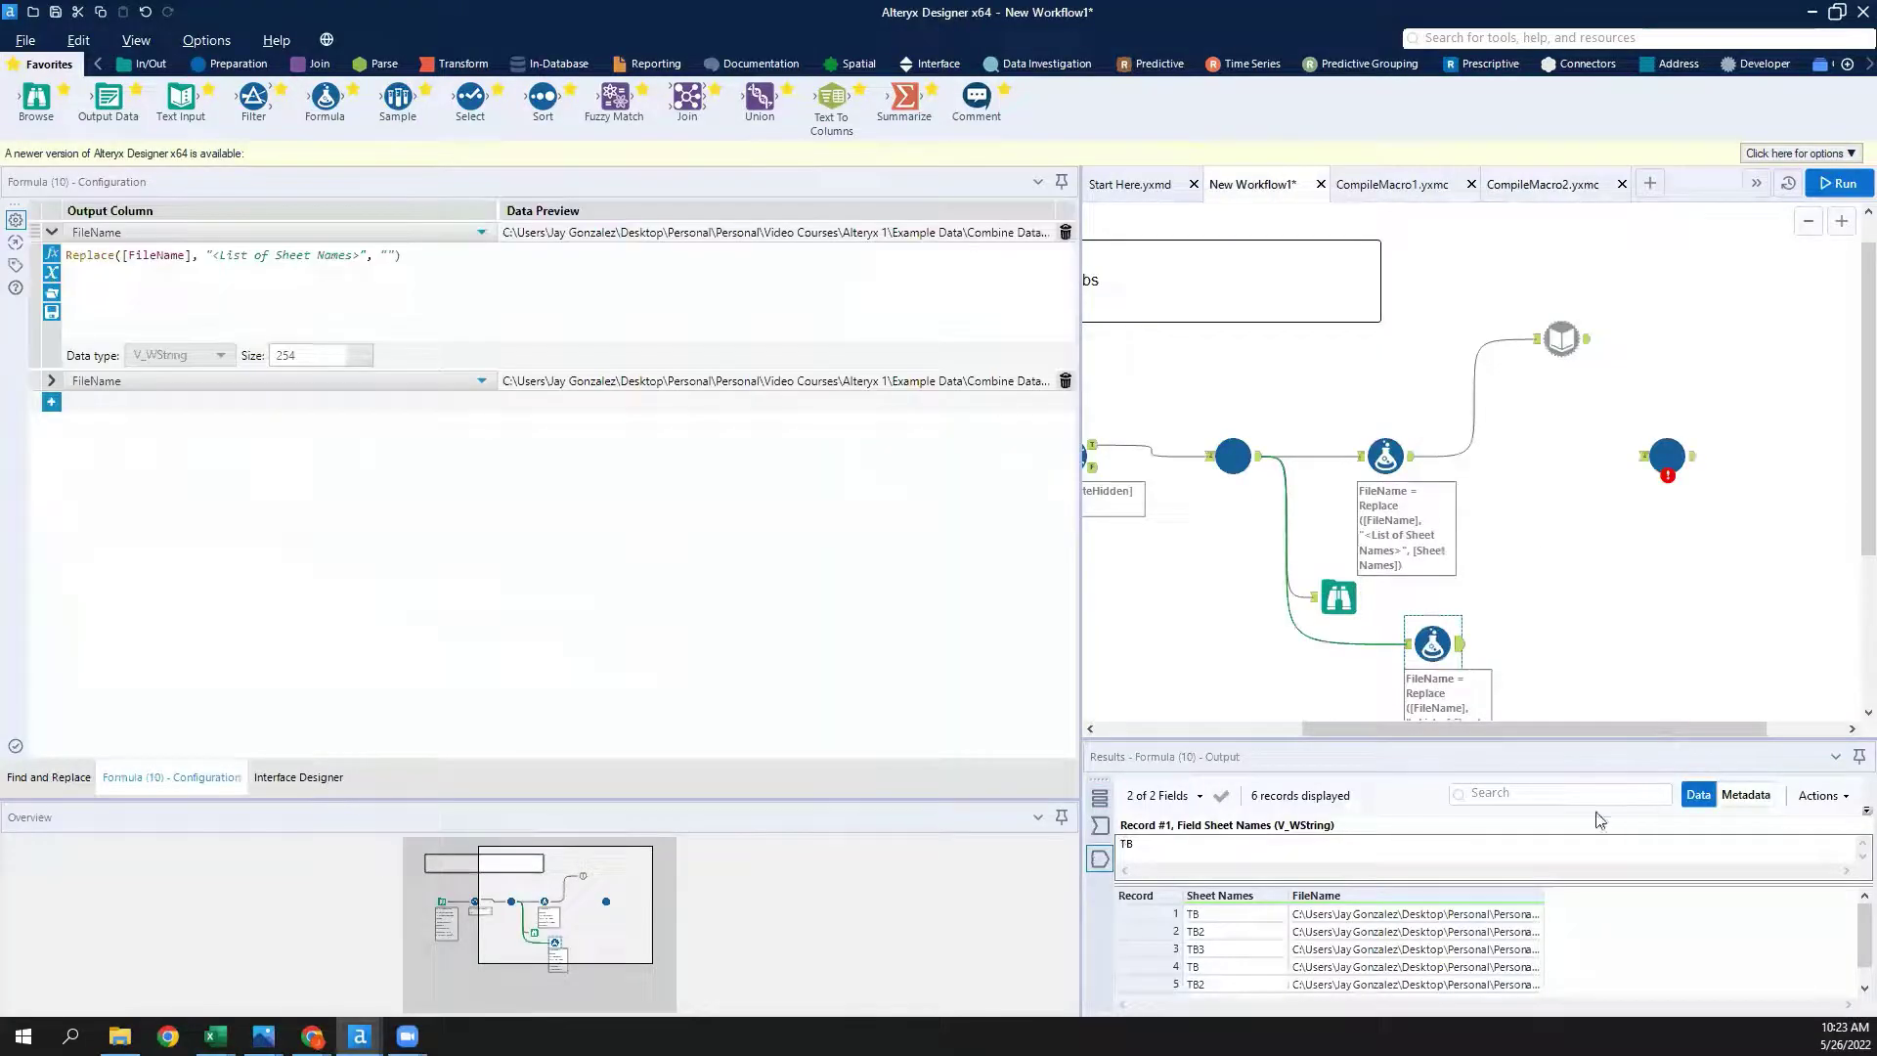
pyautogui.click(1506, 914)
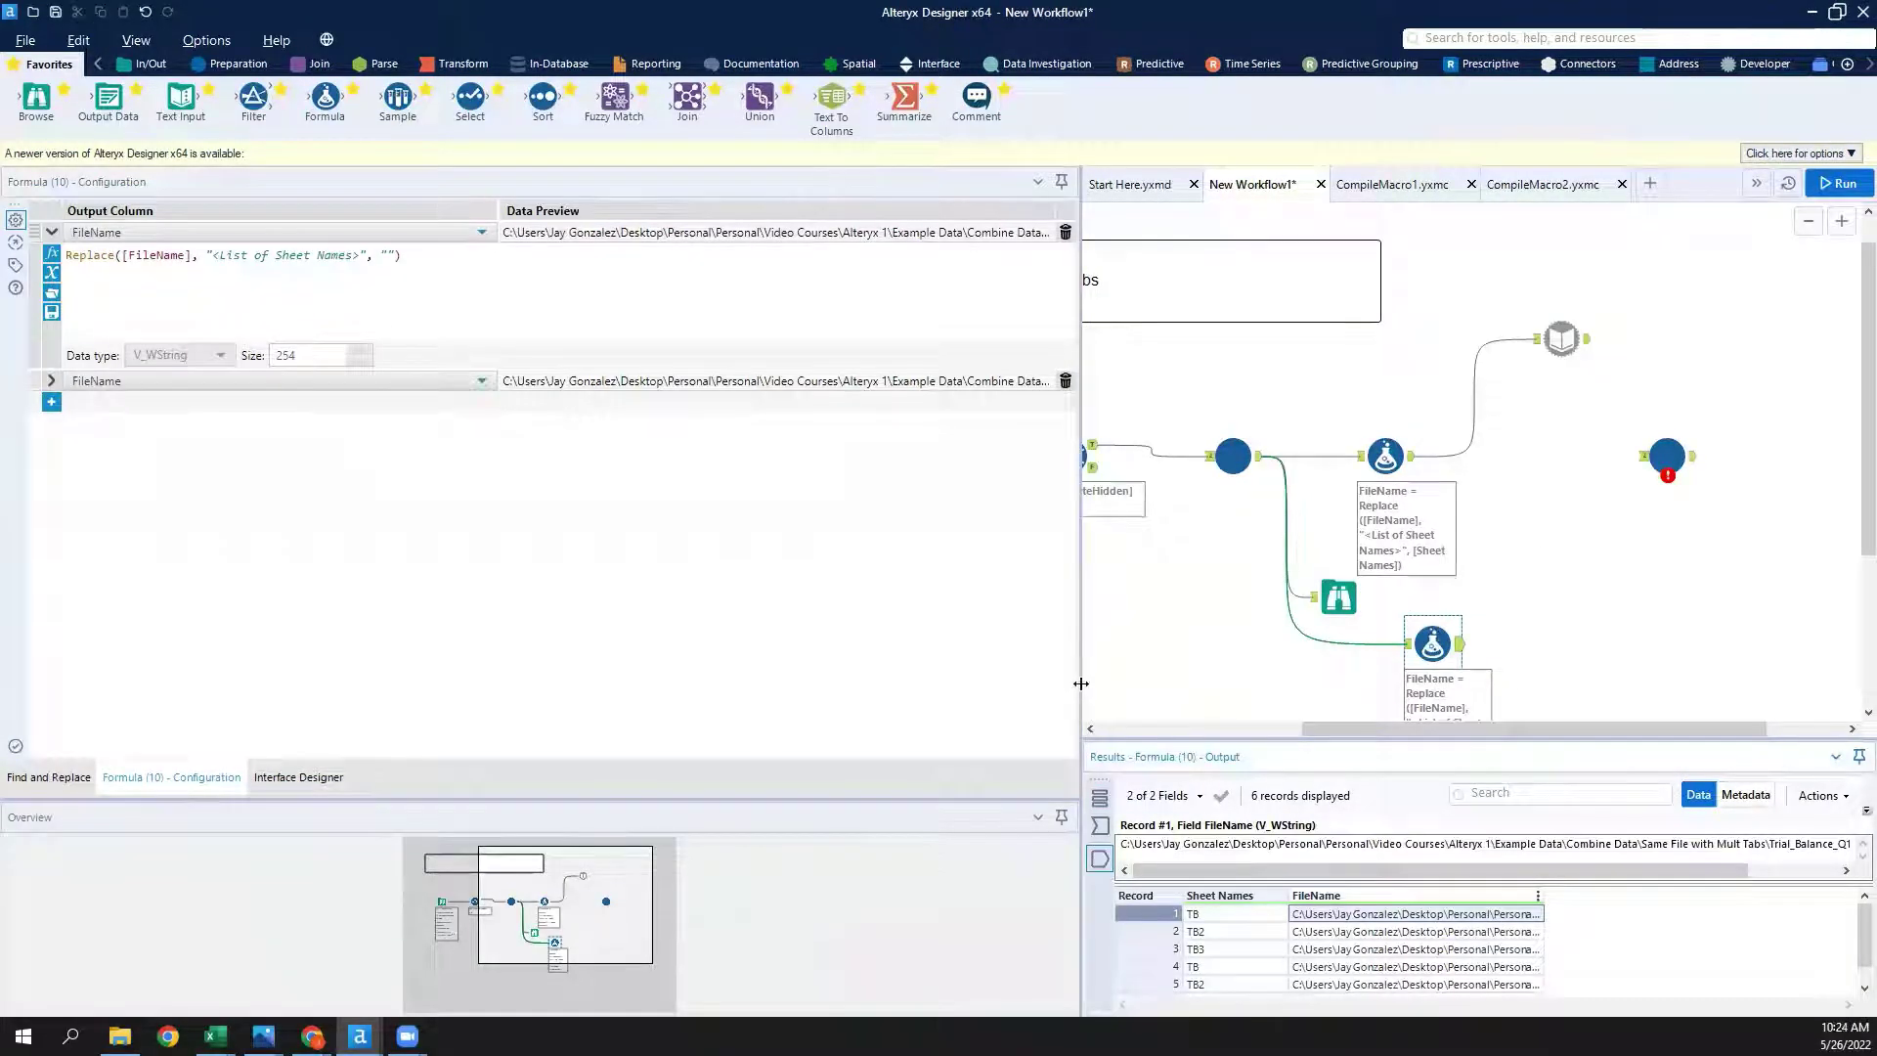
pyautogui.moveTo(1081, 690); pyautogui.dragTo(853, 690)
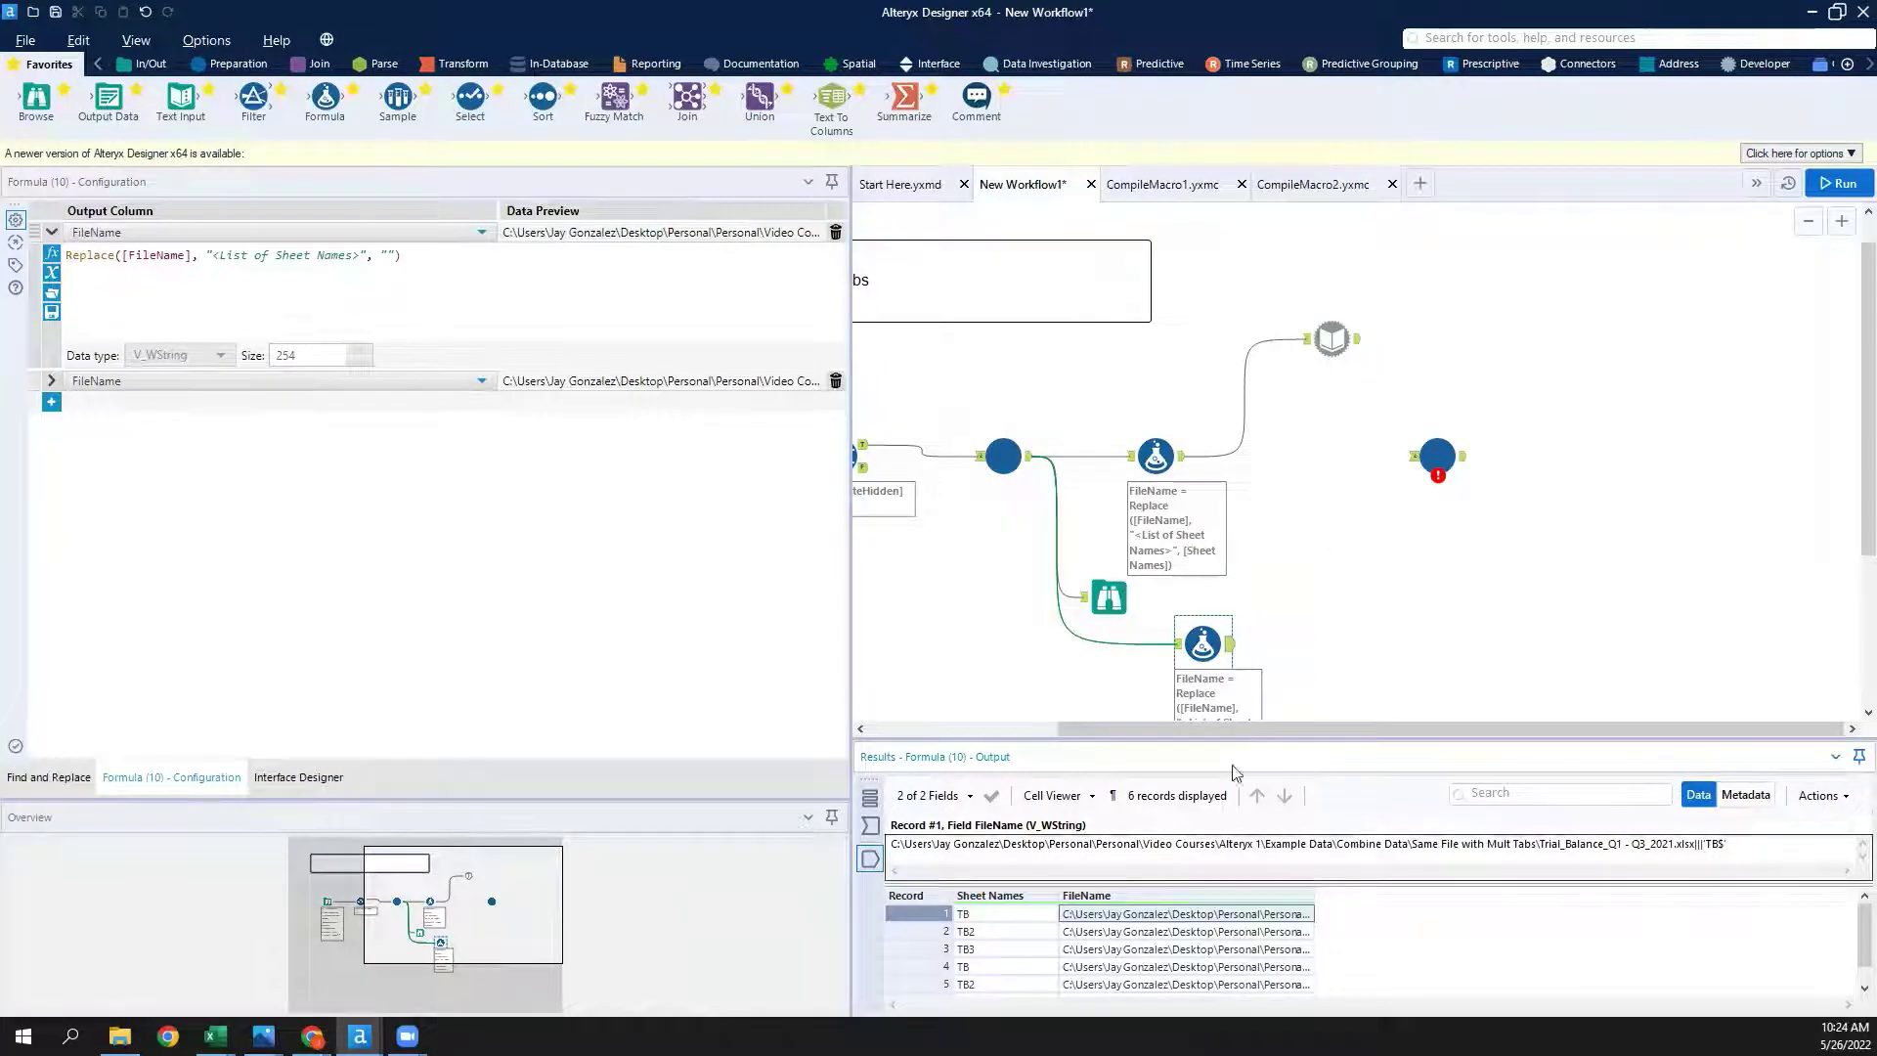
# Connect the second Formula tool to the CompileMacro2 macro and map its Control Parameter (3) to the FileName field.
pyautogui.moveTo(1232, 645); pyautogui.dragTo(1415, 458)
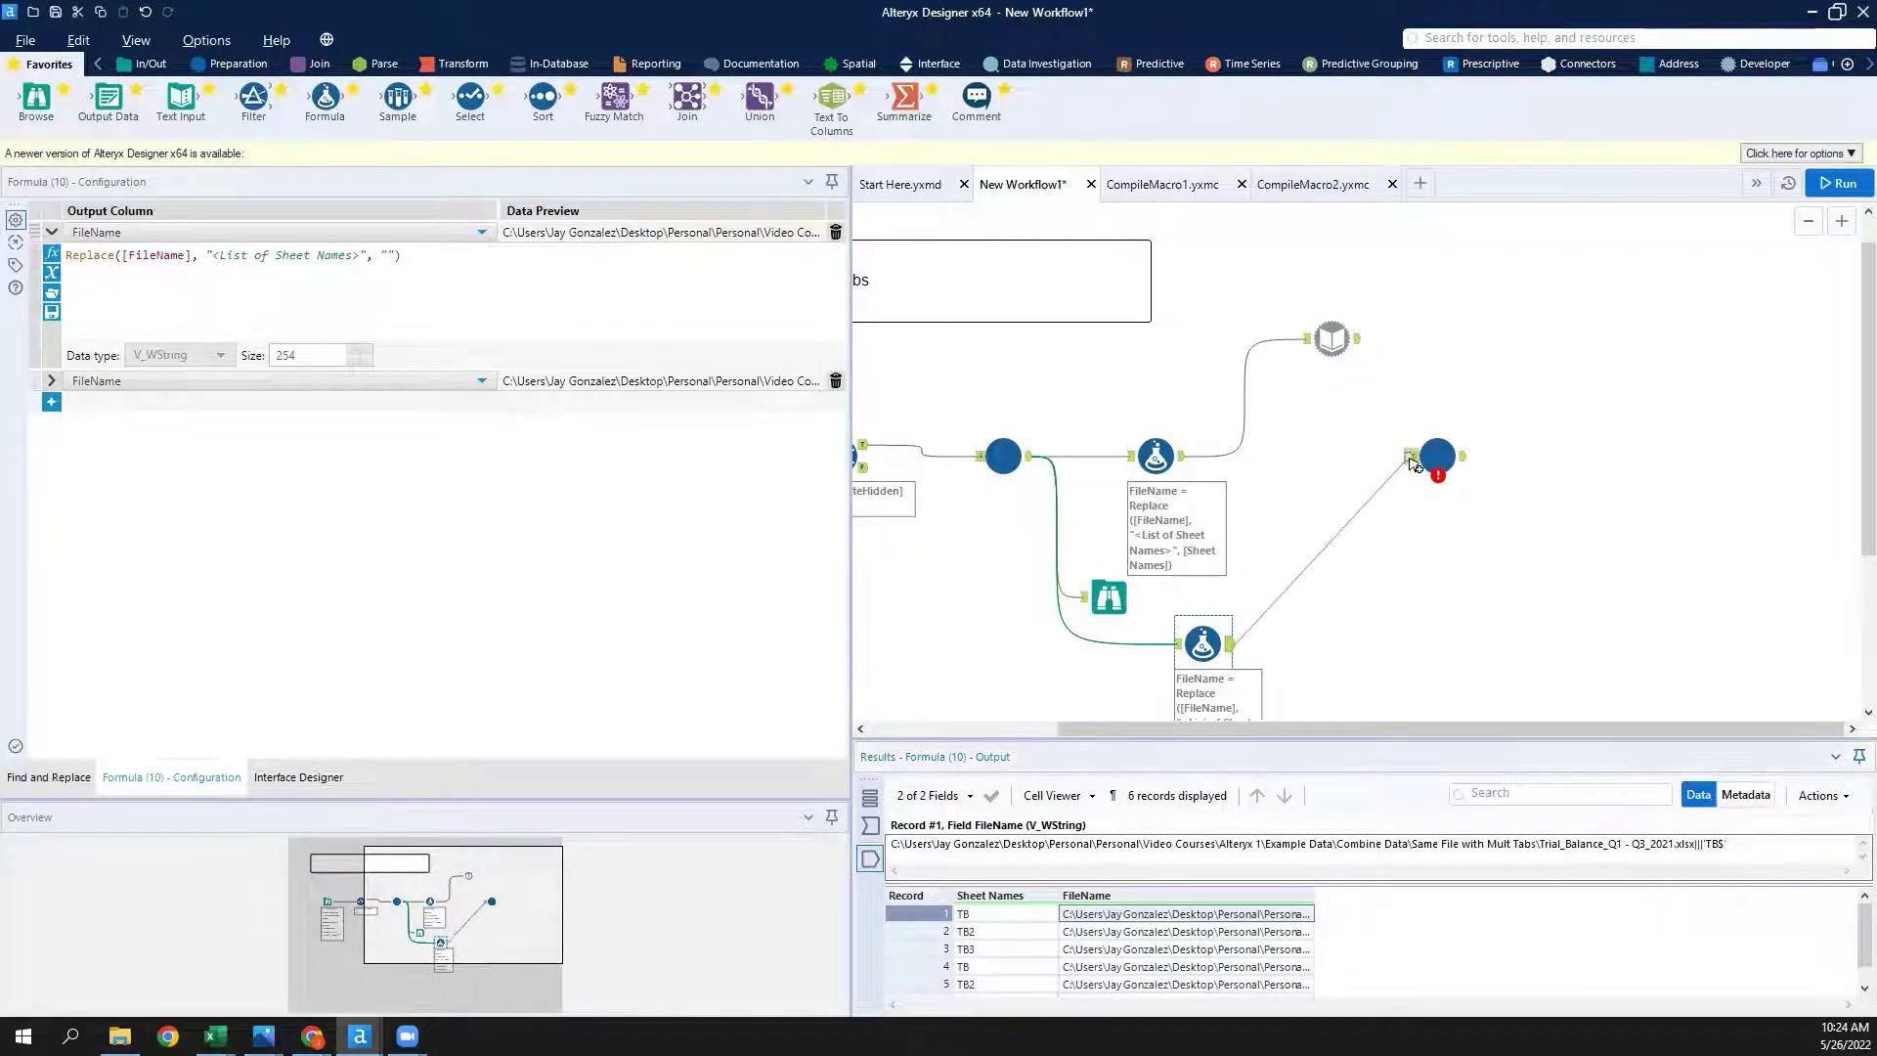
pyautogui.click(1440, 467)
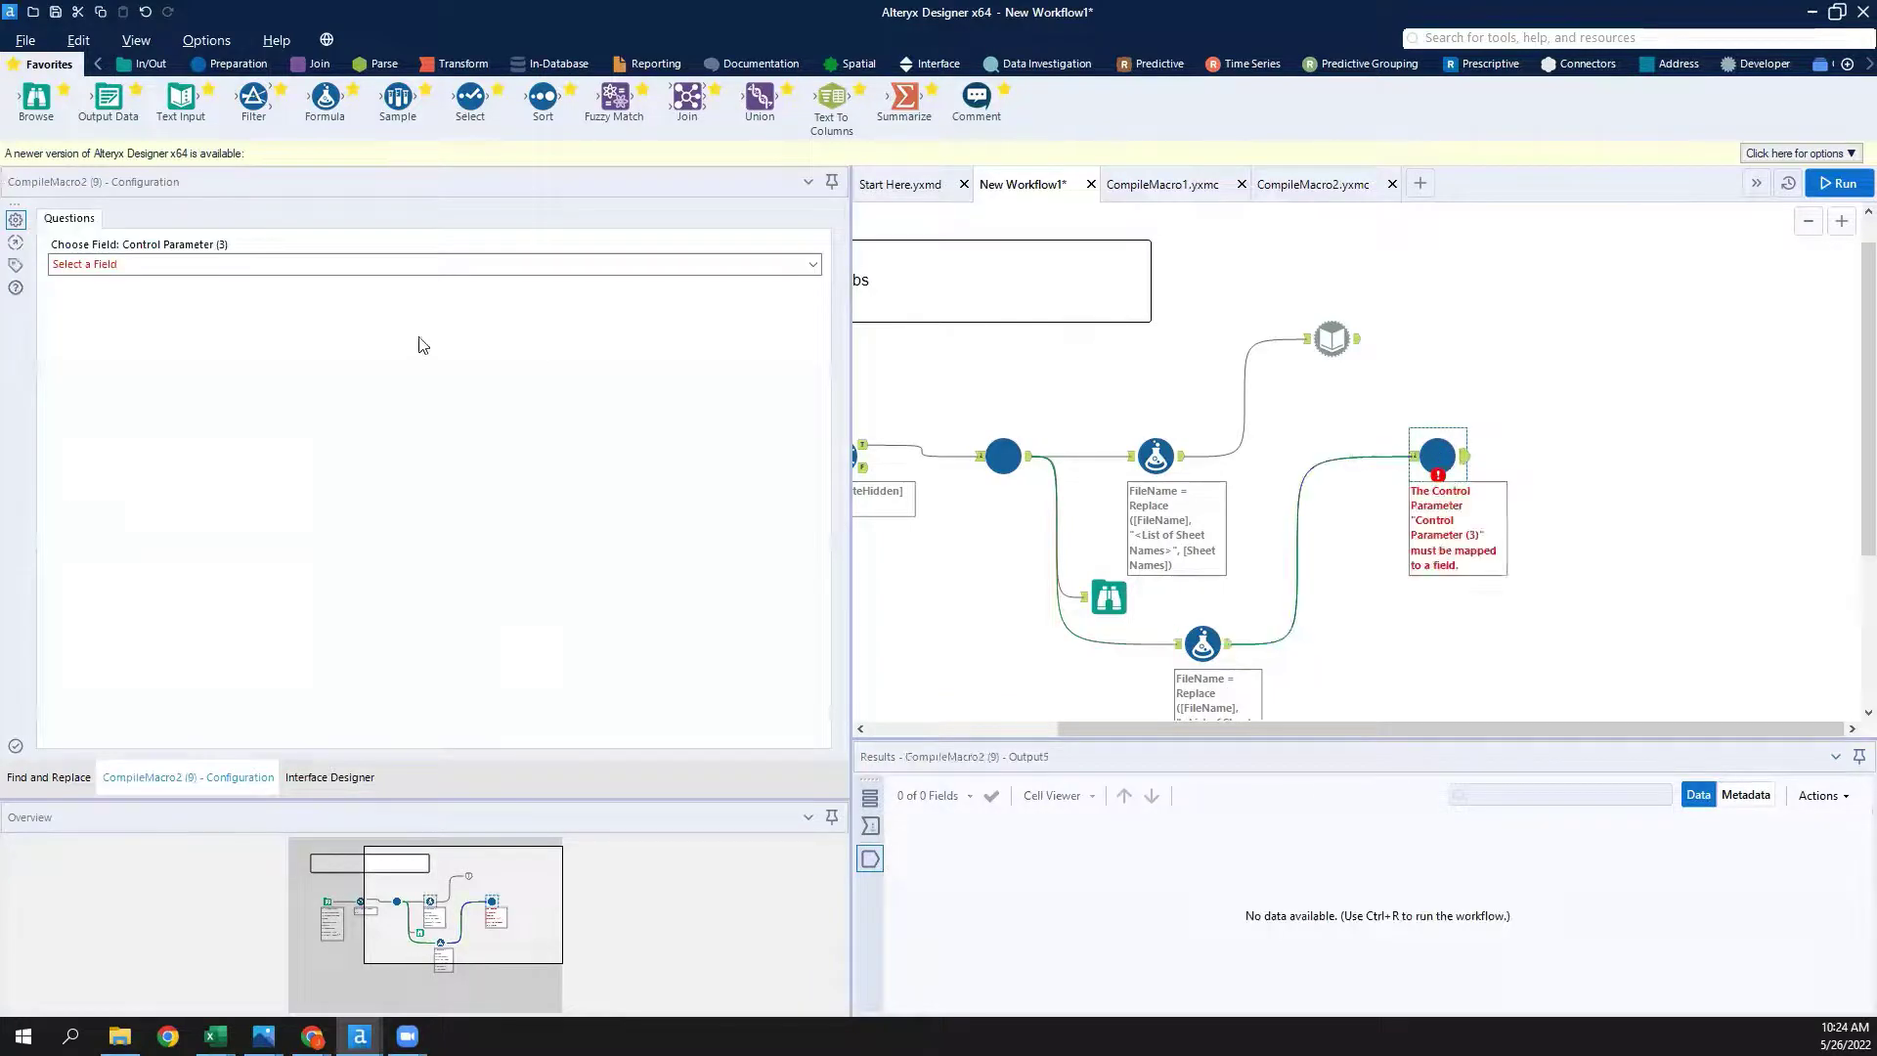
pyautogui.click(332, 264)
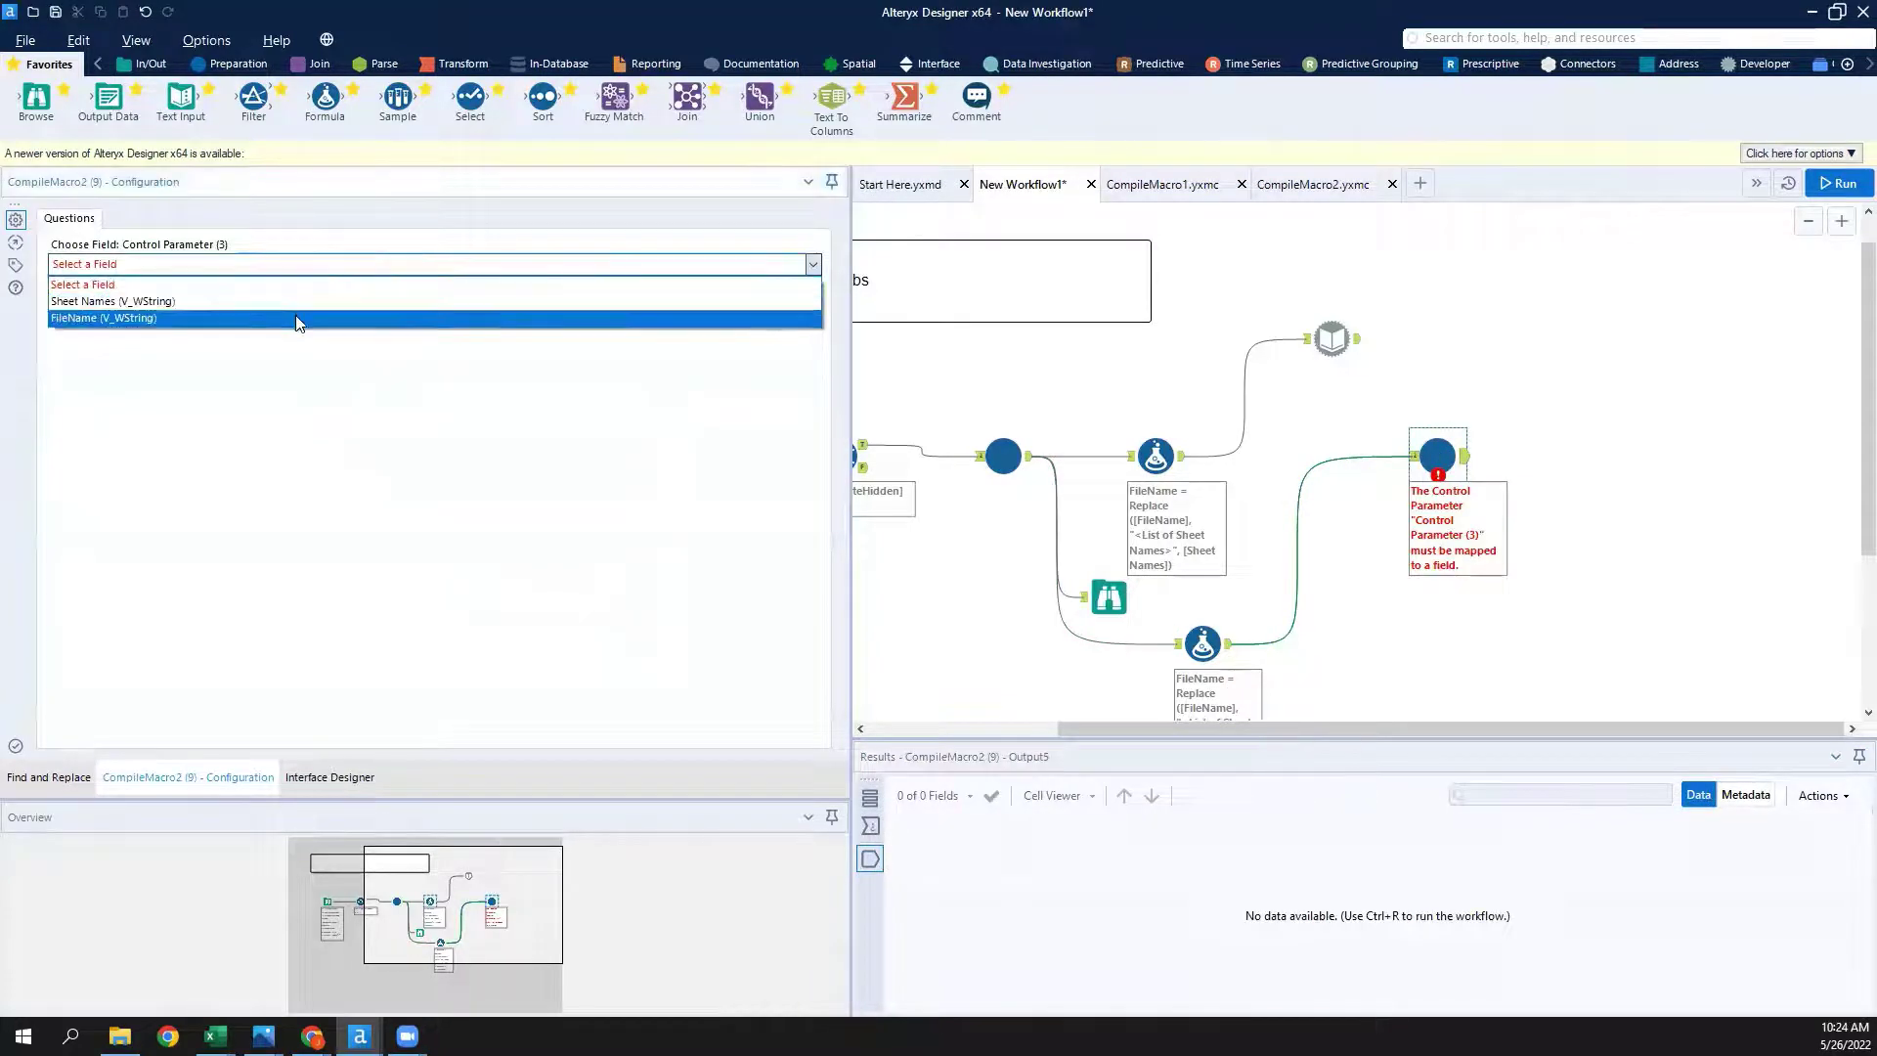
pyautogui.click(295, 317)
pyautogui.click(1530, 456)
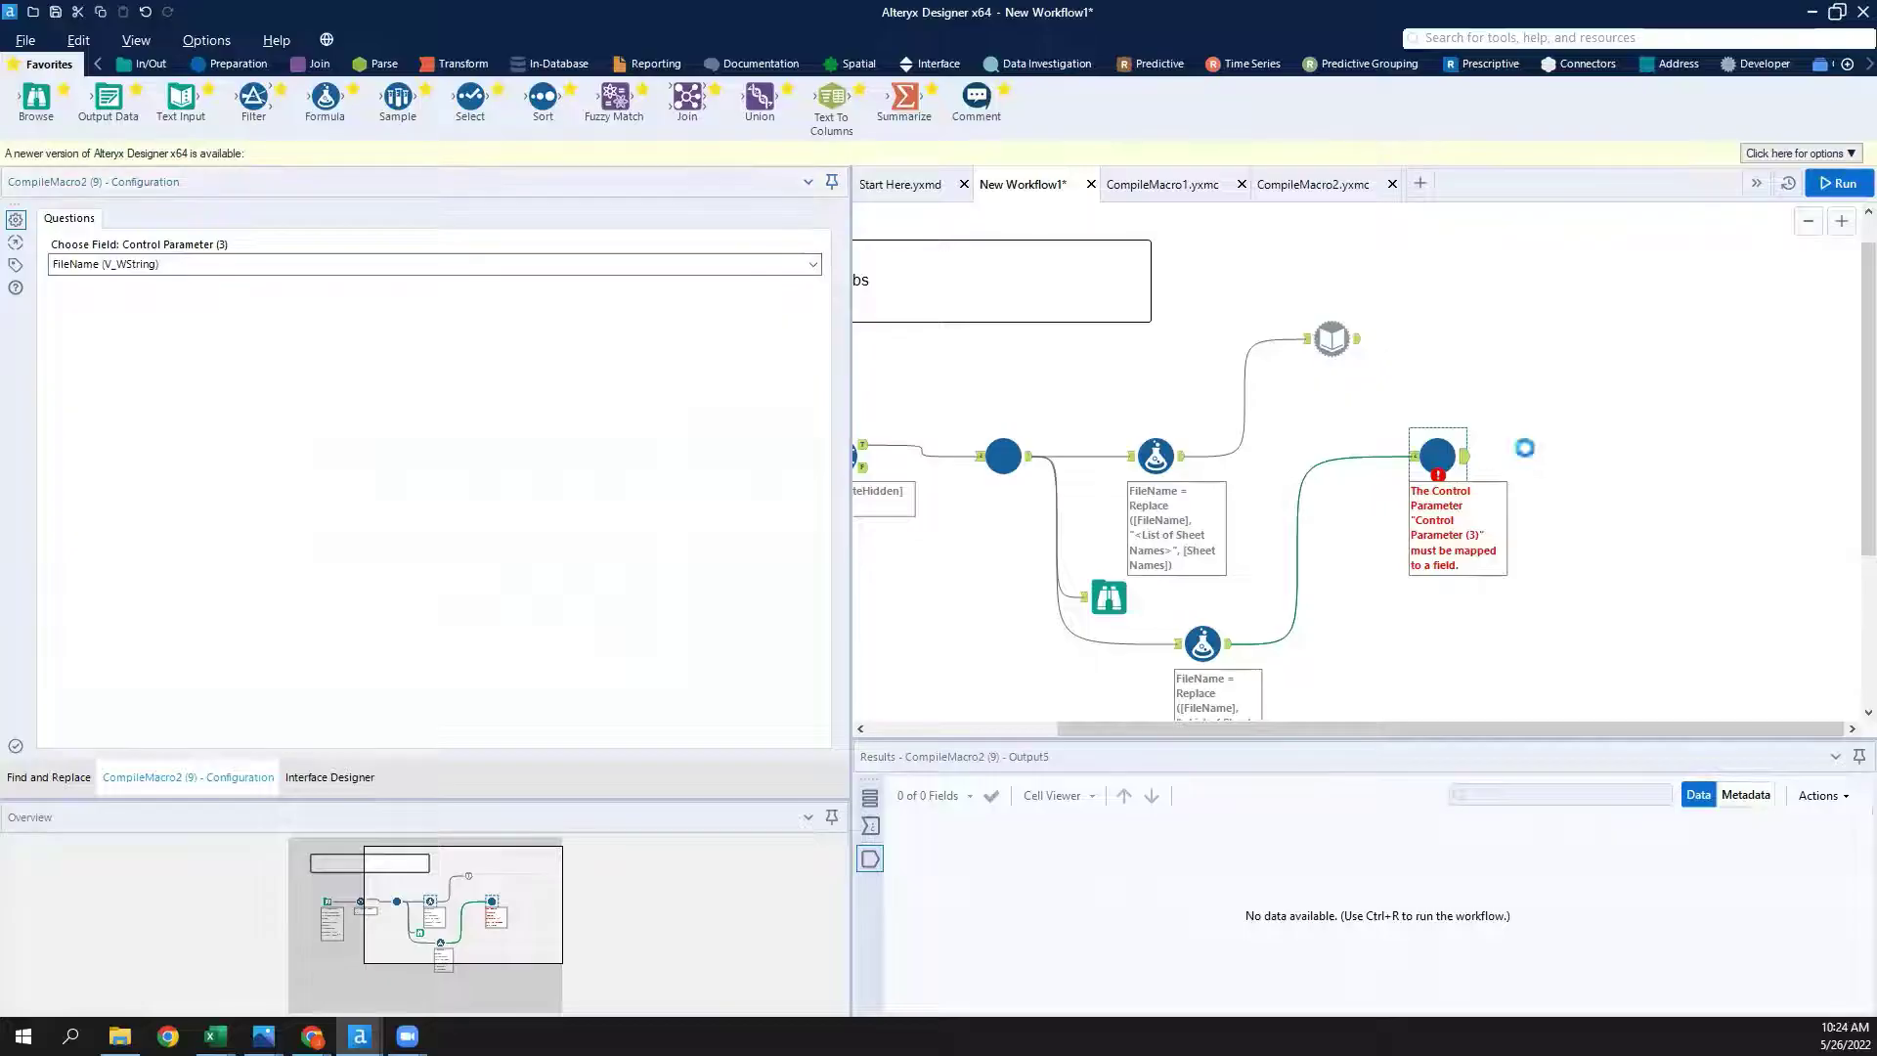
# Attach a Browse tool to the CompileMacro2 output and run the workflow to view the combined records.
pyautogui.hotkey('ctrl', 'r')
pyautogui.moveTo(30, 98); pyautogui.dragTo(1586, 458)
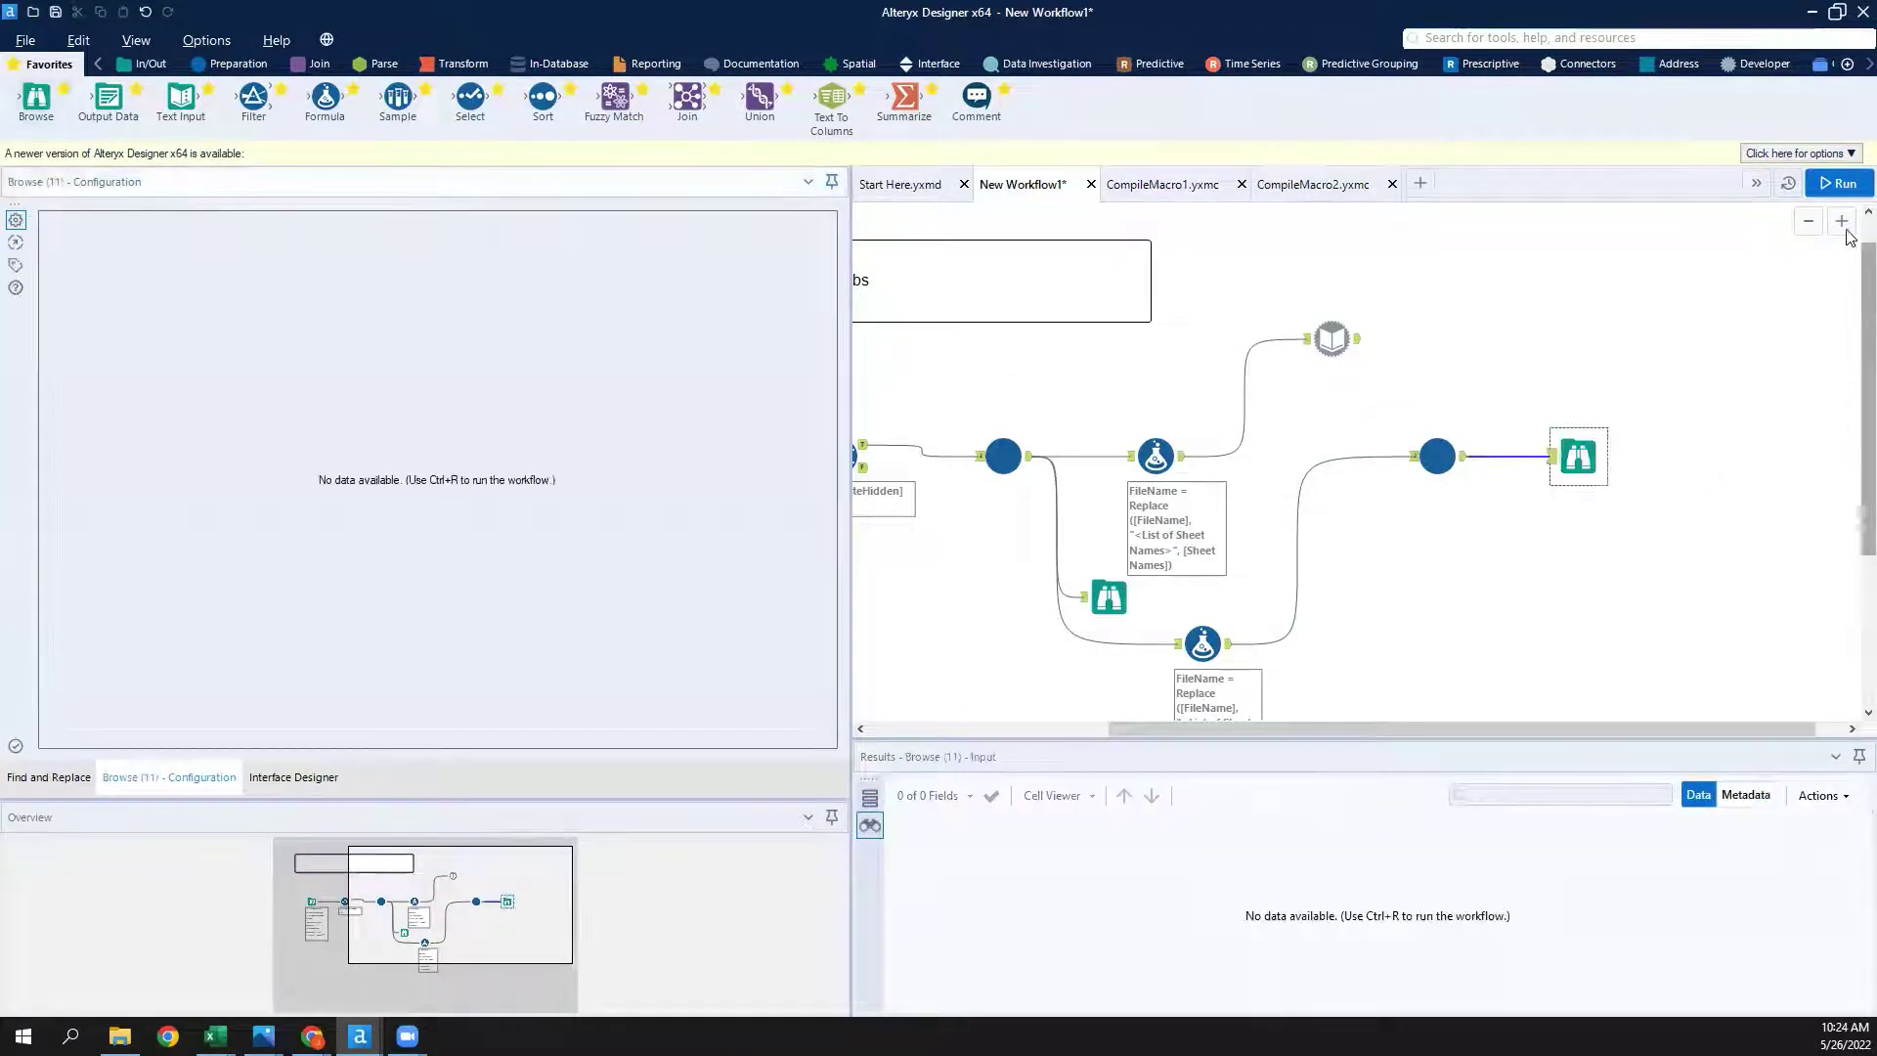
pyautogui.click(1840, 184)
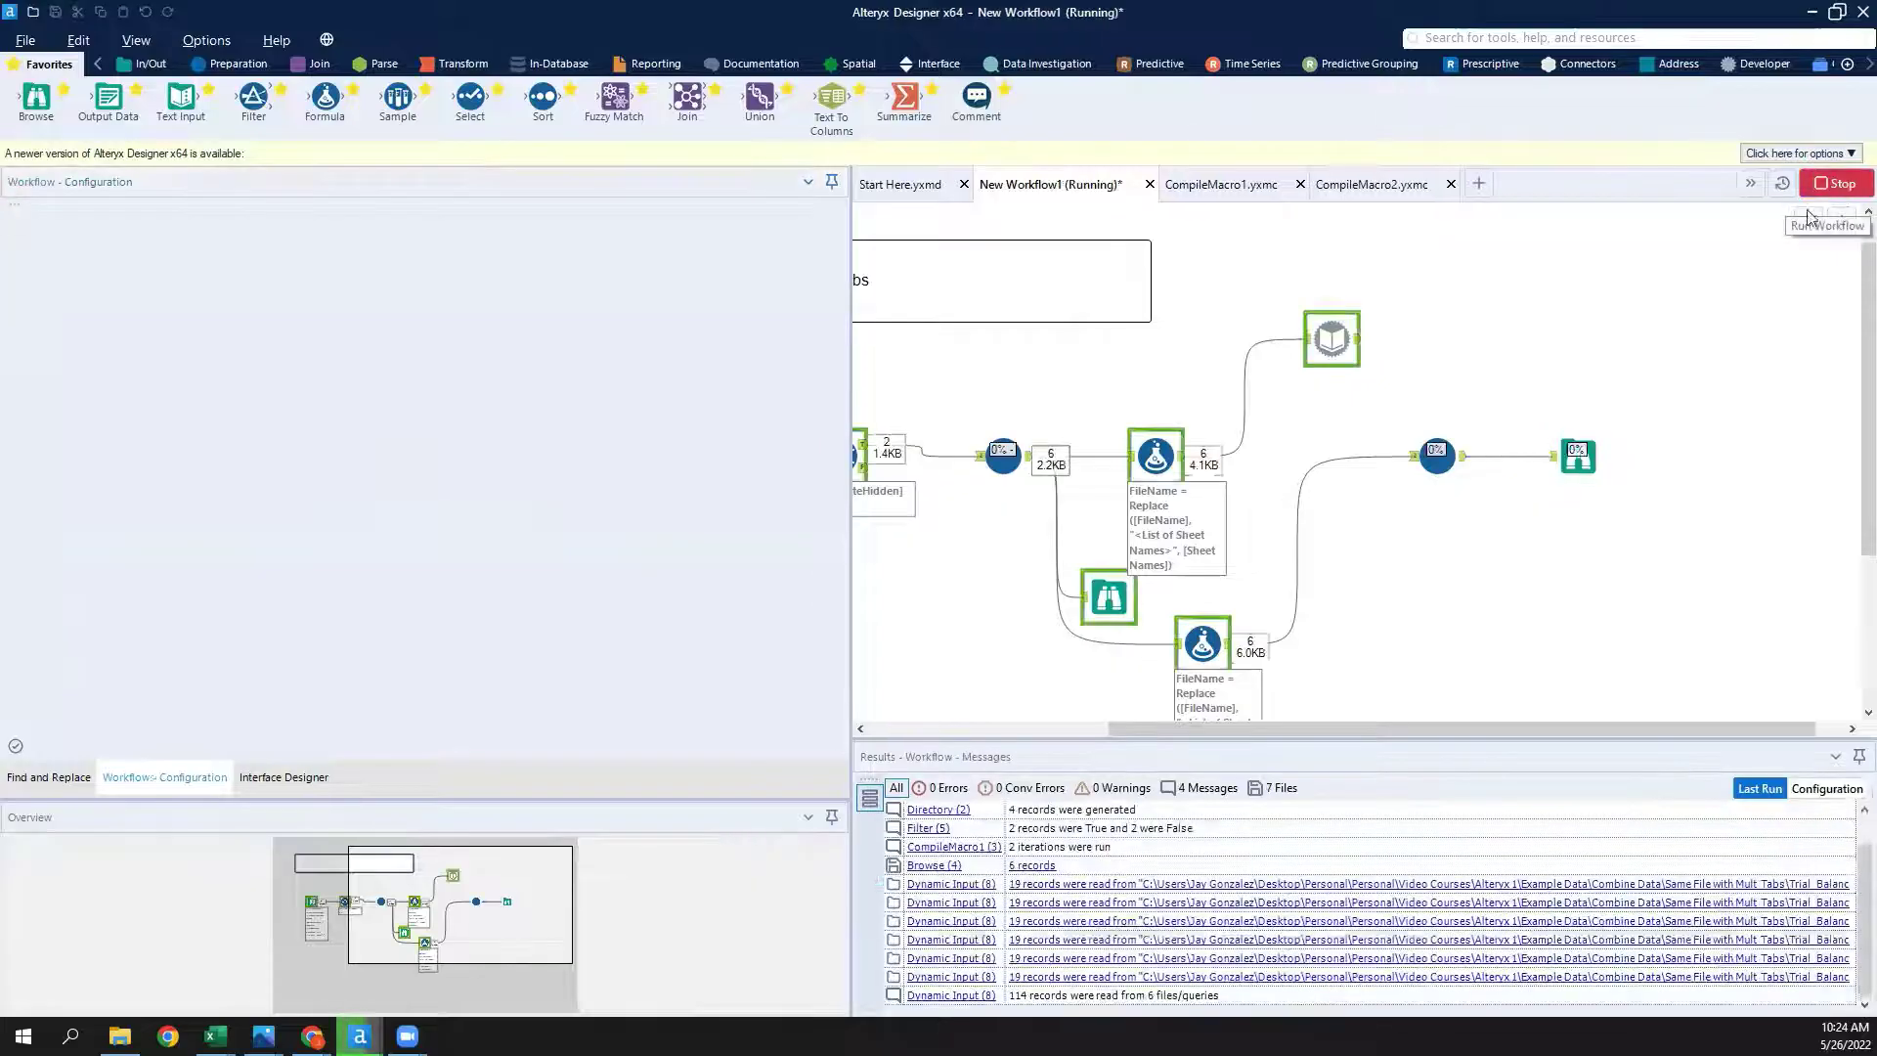
pyautogui.click(1578, 456)
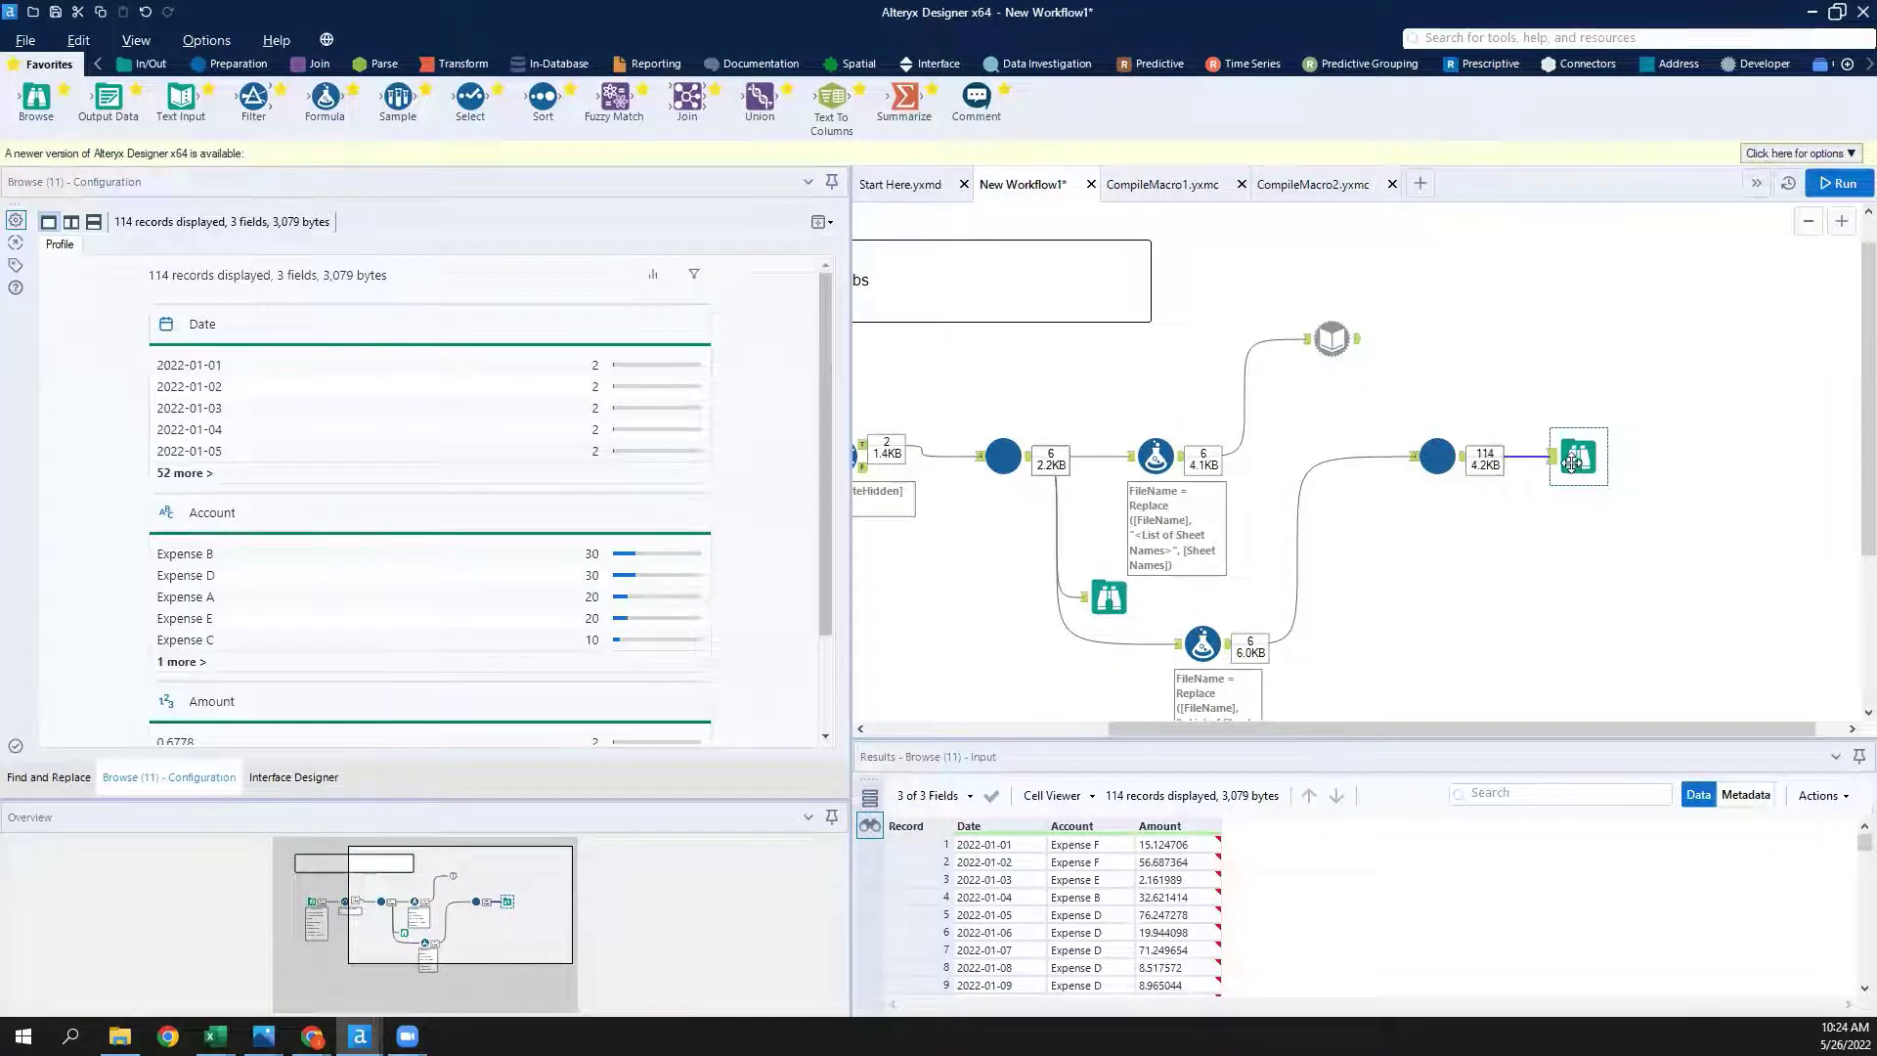
# Review the Dynamic Input tool against the new Browse results, and look at the CompileMacro2 layout again.
pyautogui.click(1353, 344)
pyautogui.click(1578, 456)
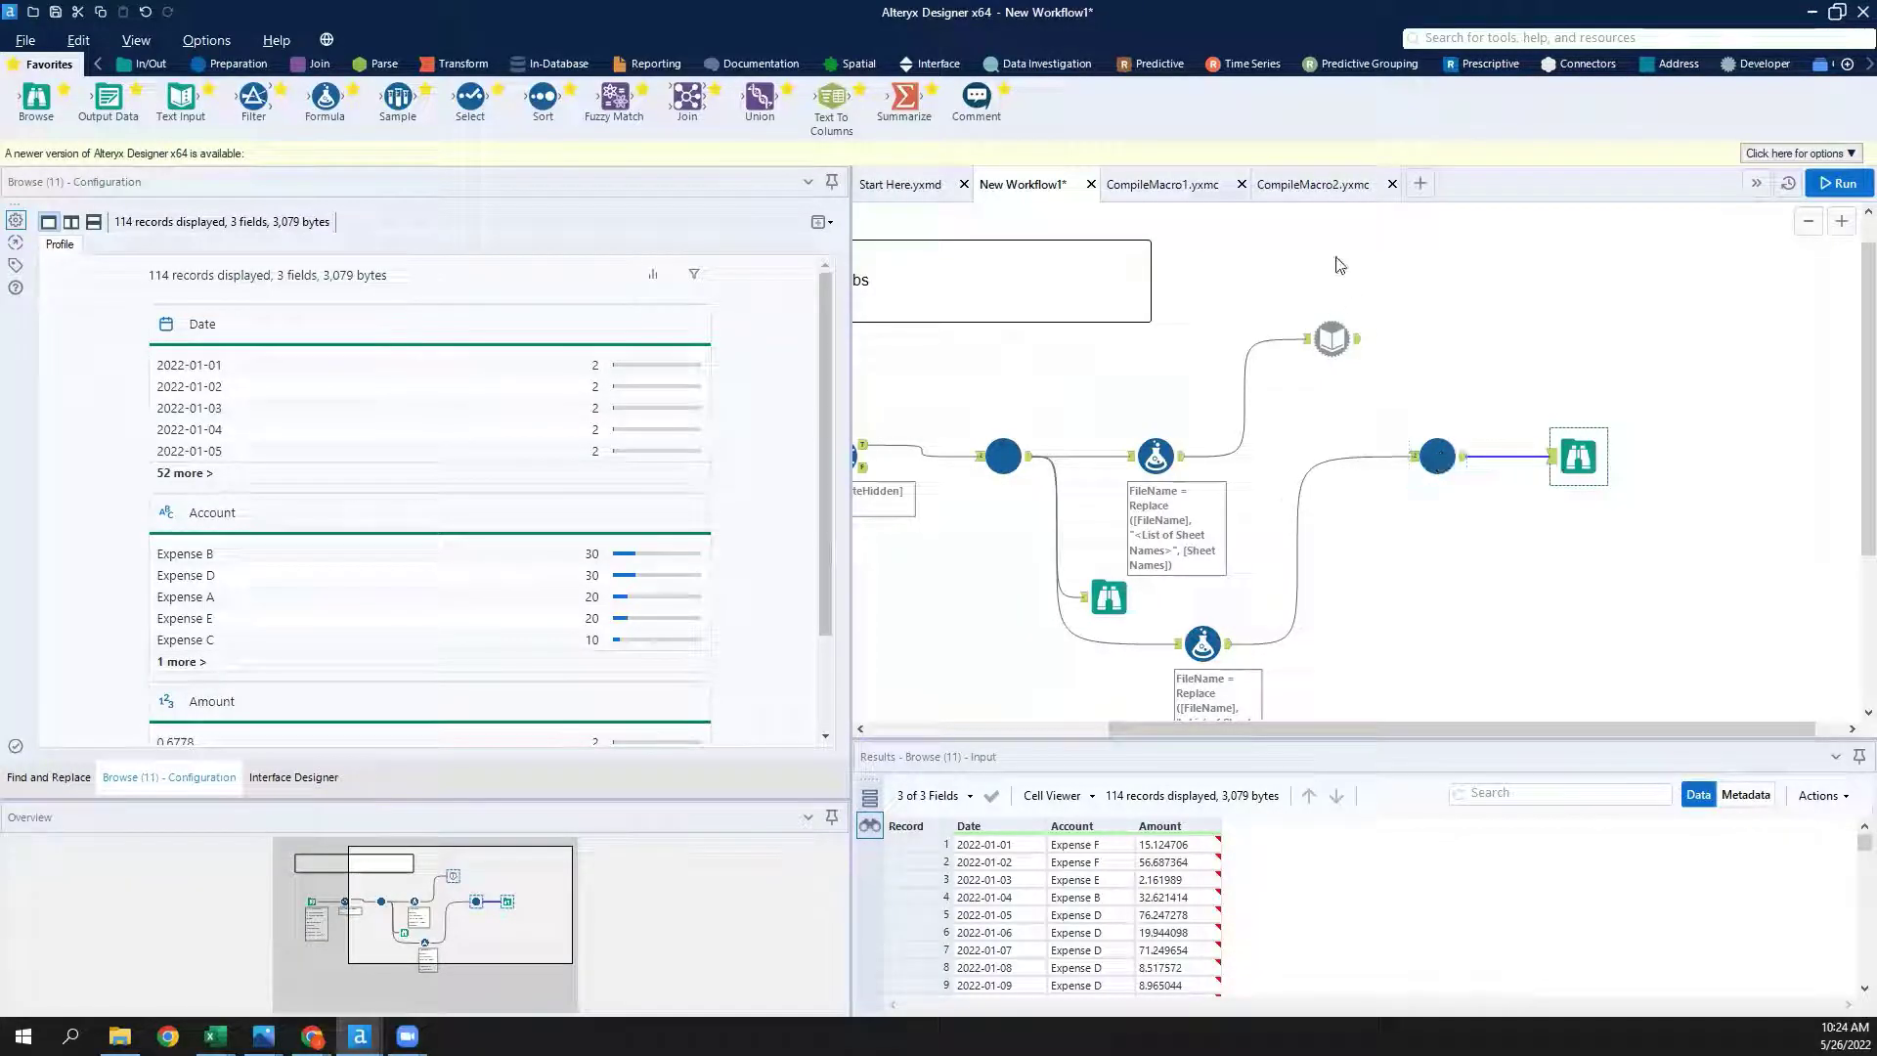
pyautogui.click(1322, 186)
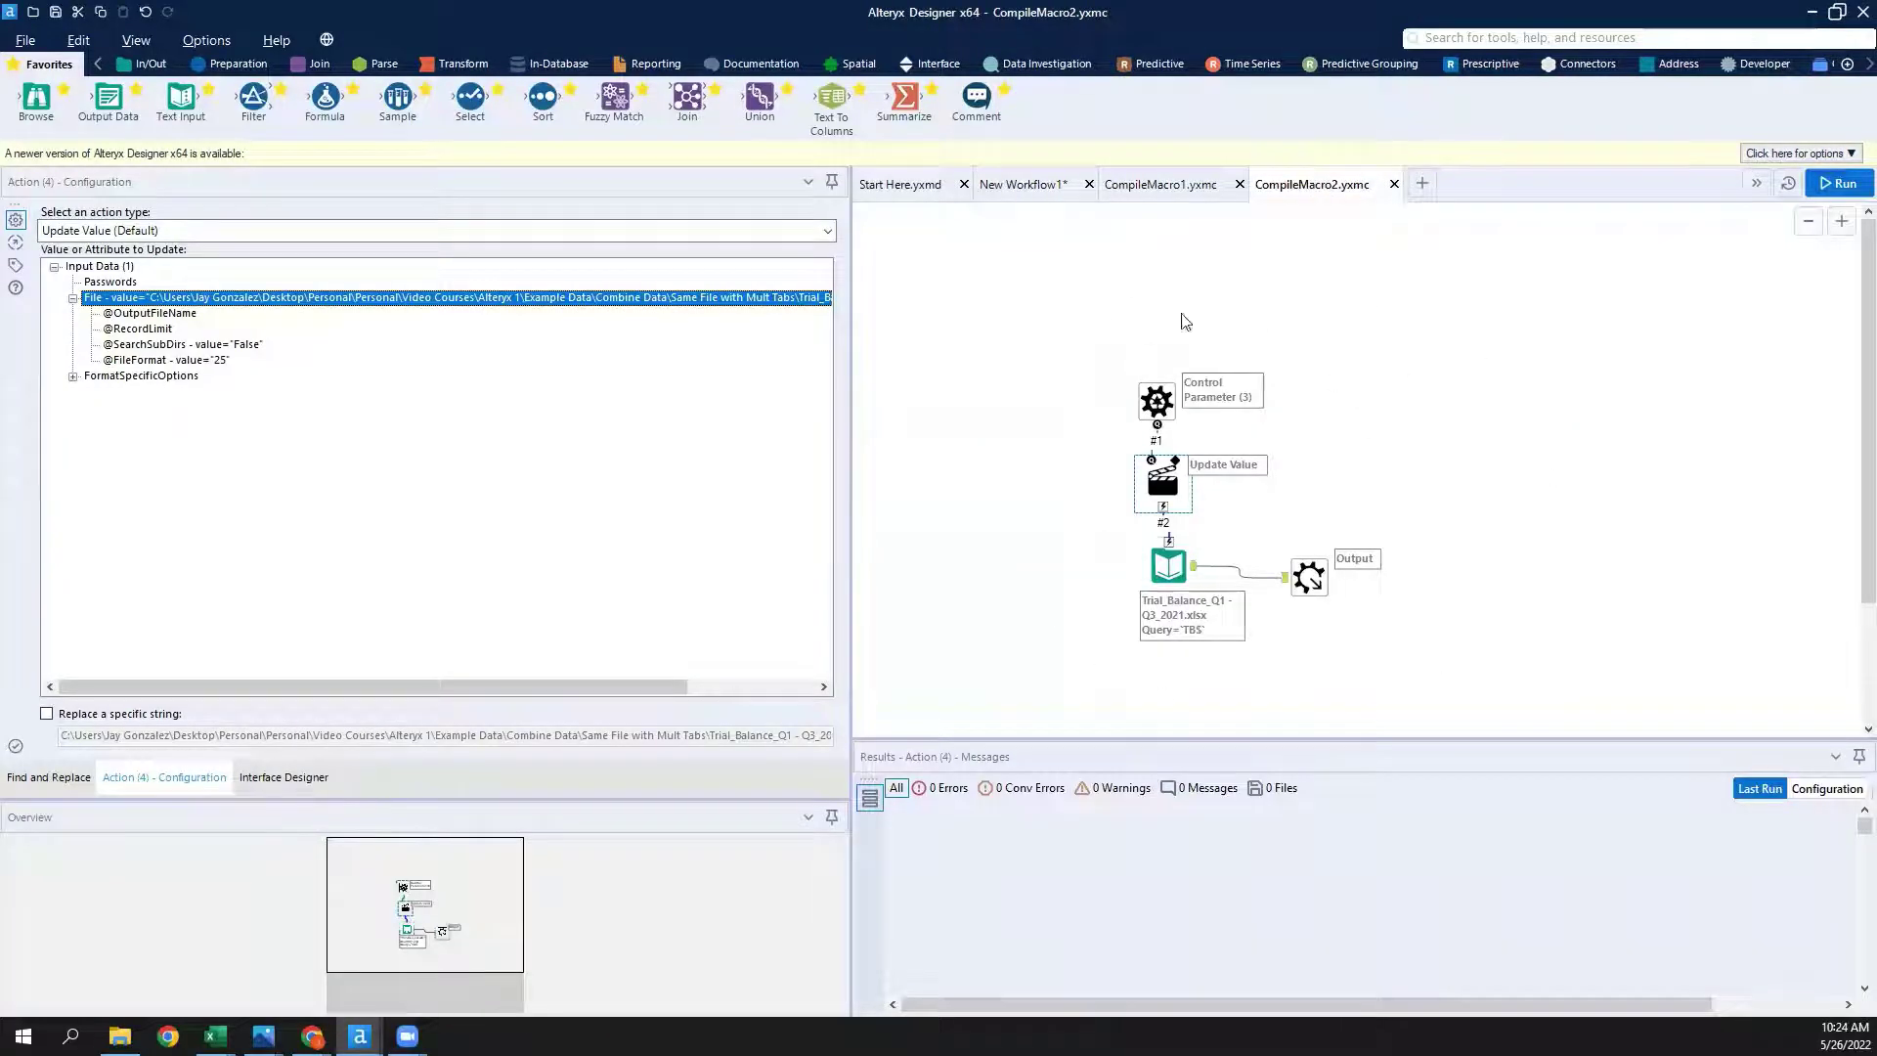
pyautogui.click(1361, 460)
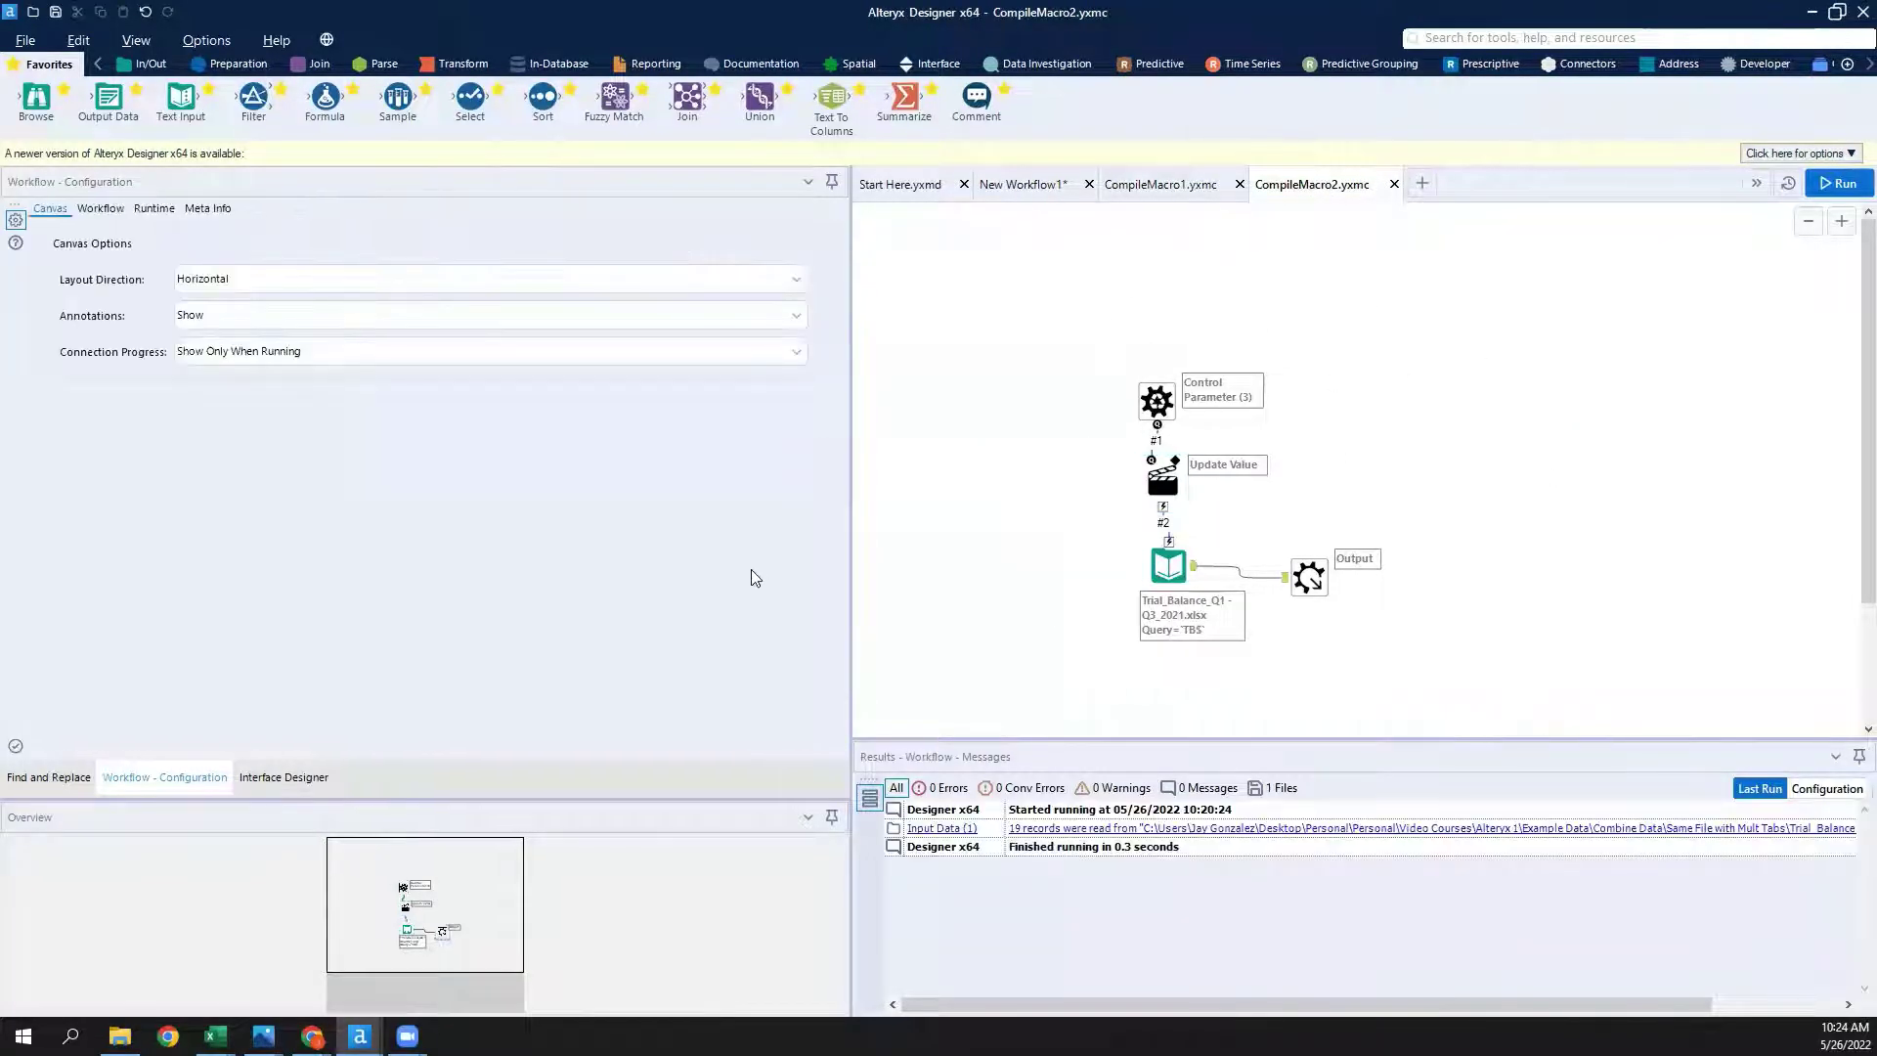
# Set the CompileMacro2 output mode to Auto Configure by Name (Wait Until All Iterations Run) and save the macro.
pyautogui.click(302, 785)
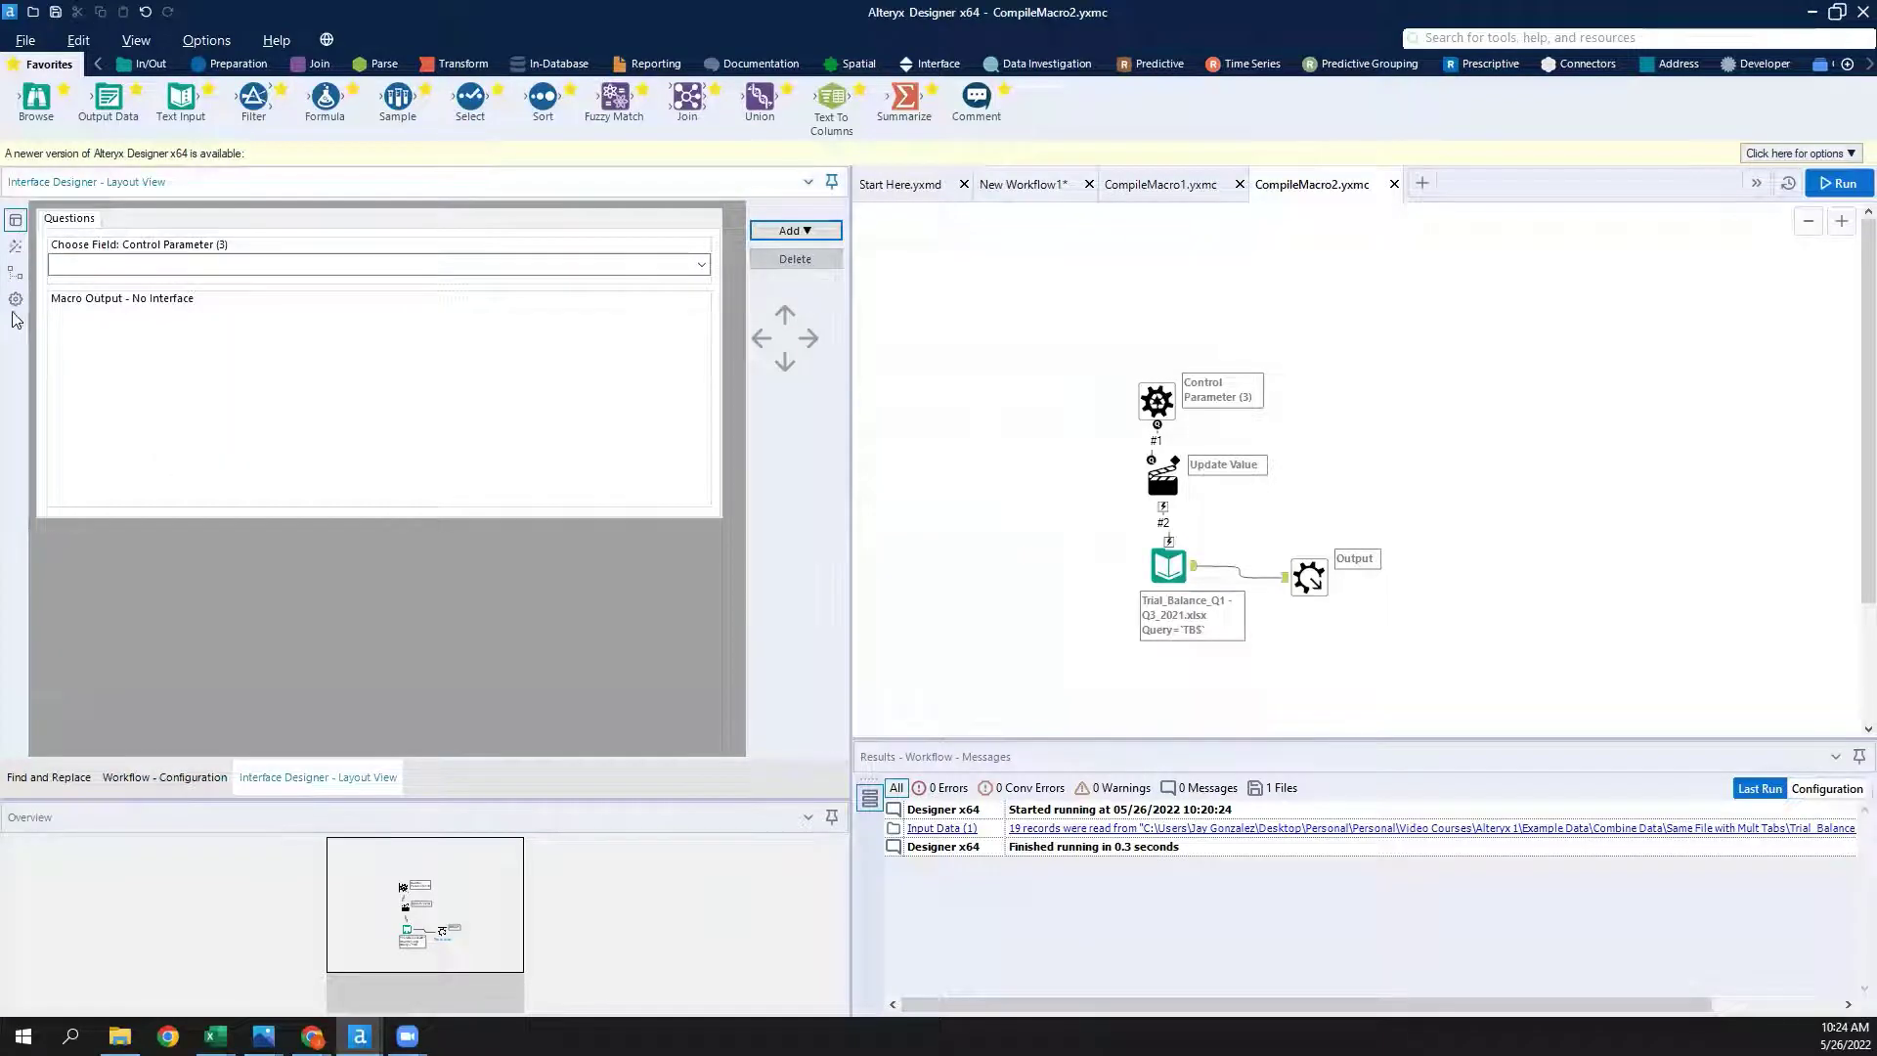
pyautogui.click(15, 301)
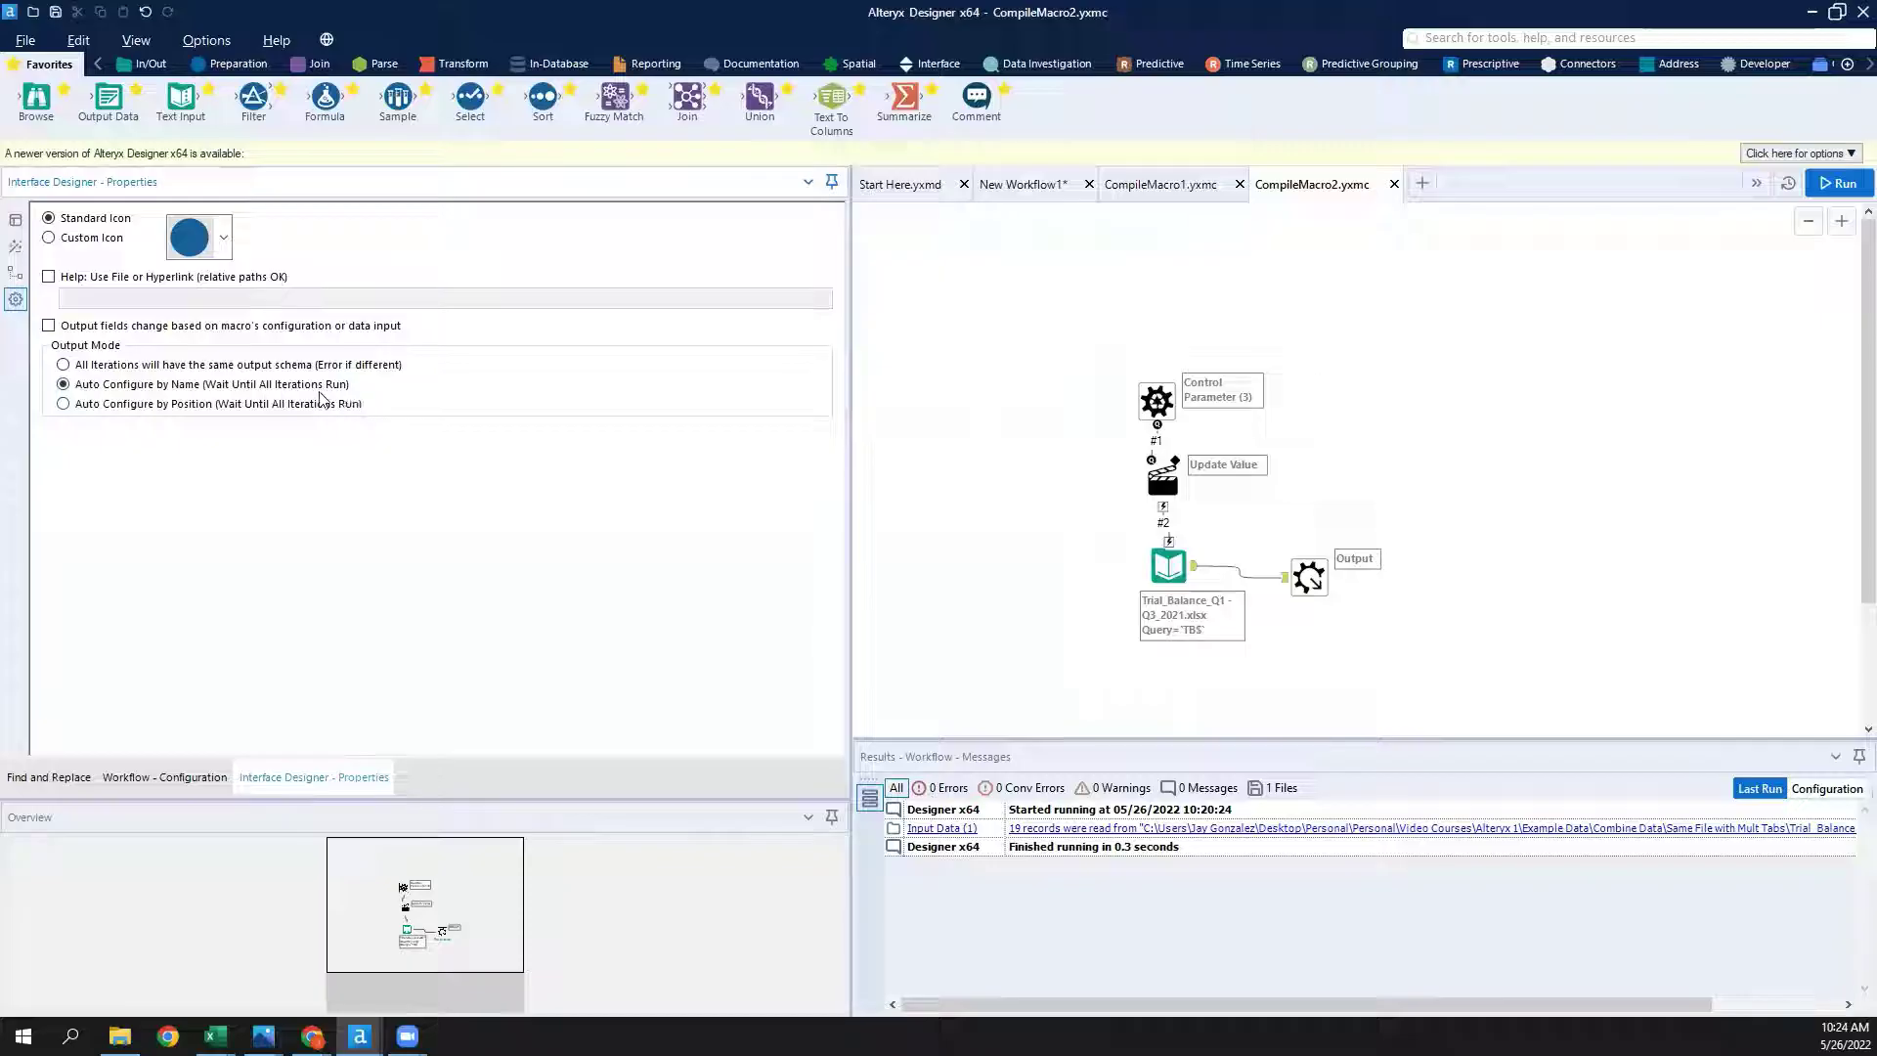
pyautogui.click(1037, 384)
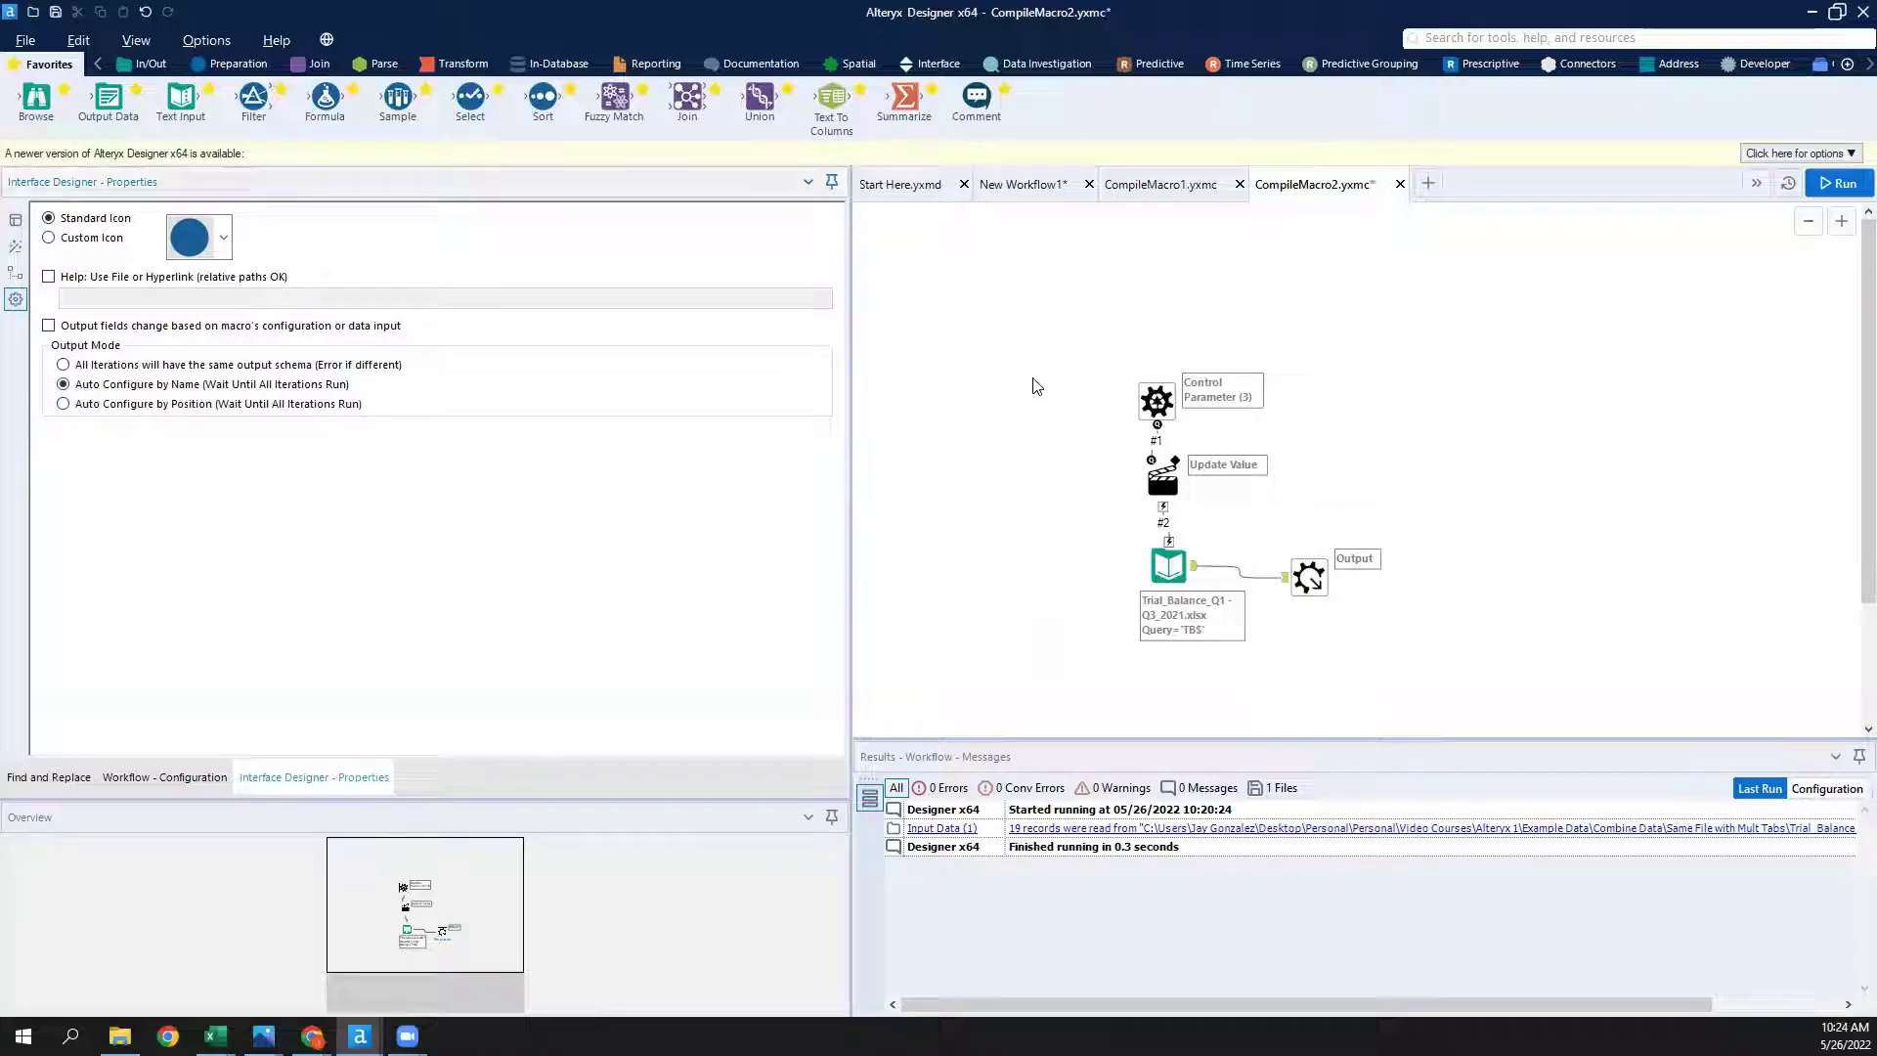
pyautogui.hotkey('ctrl', 's')
# Return to New Workflow1, rerun it with the saved macro, and view the combined records in the Browse tool after CompileMacro2.
pyautogui.click(1022, 185)
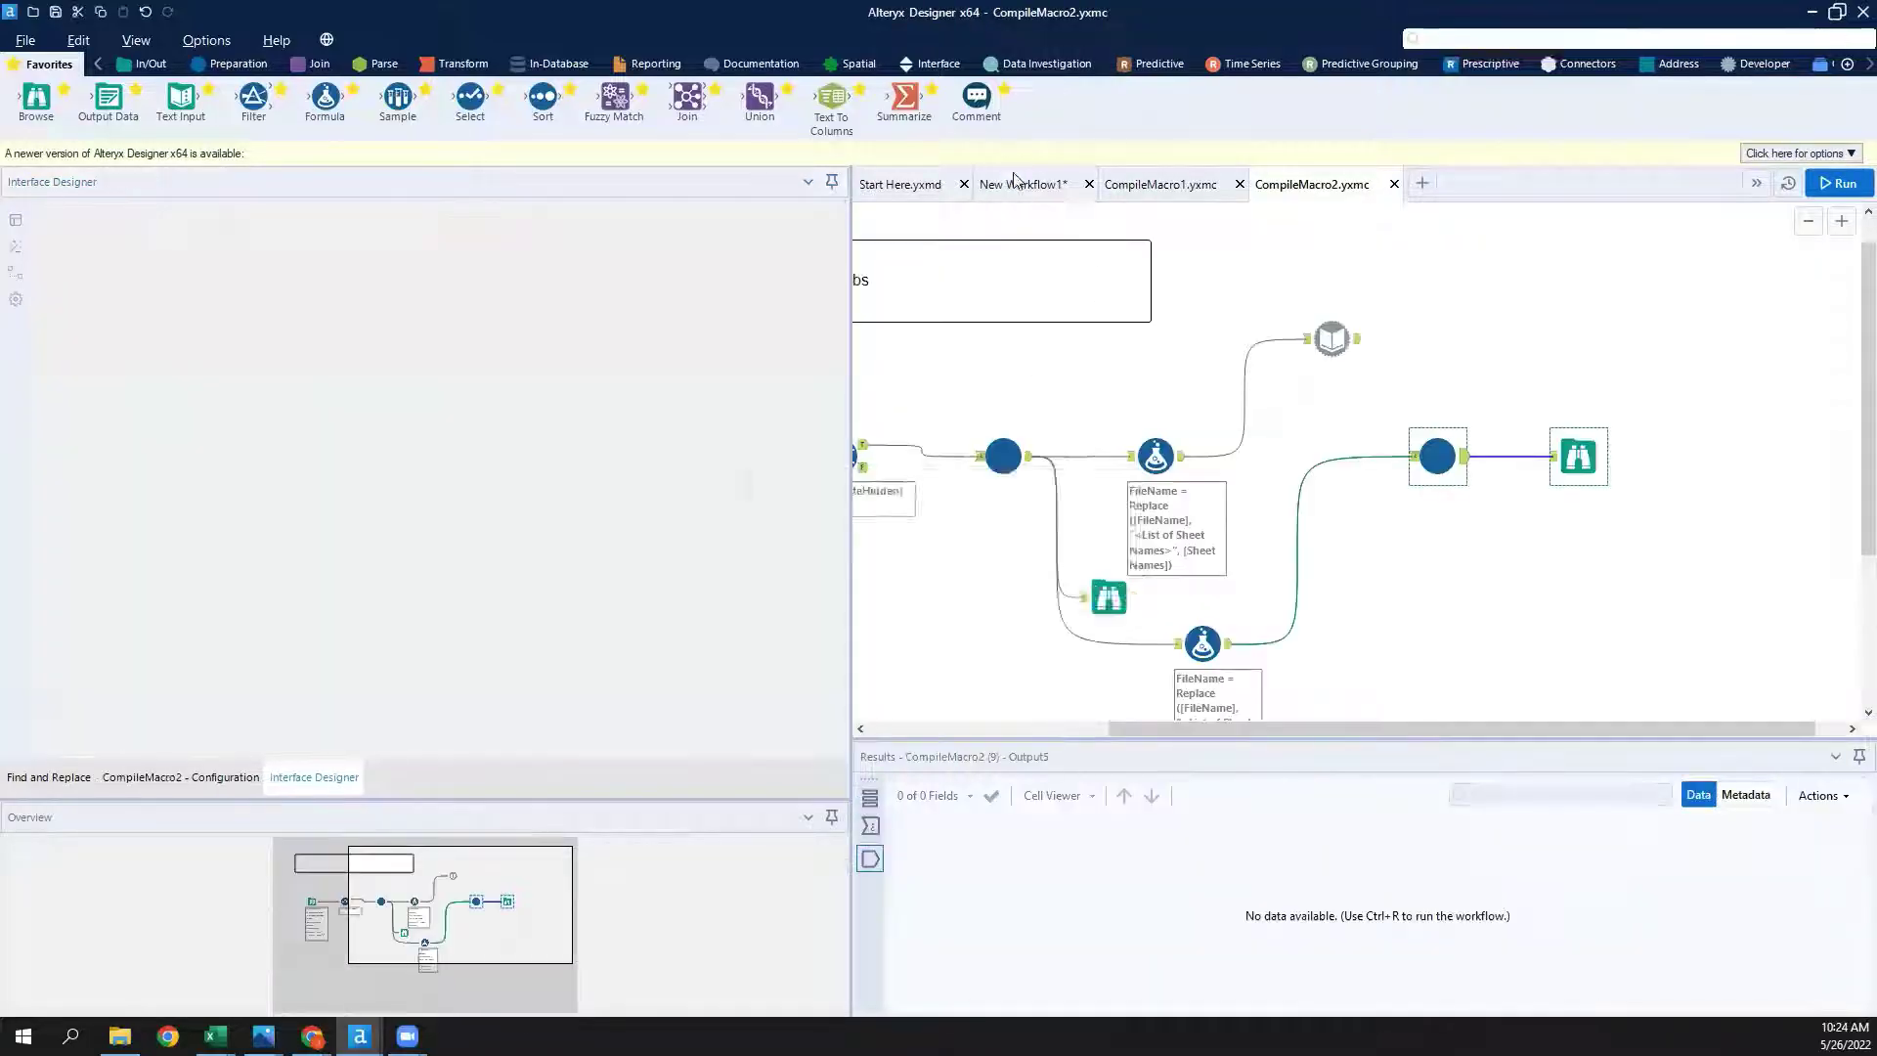
pyautogui.click(1092, 588)
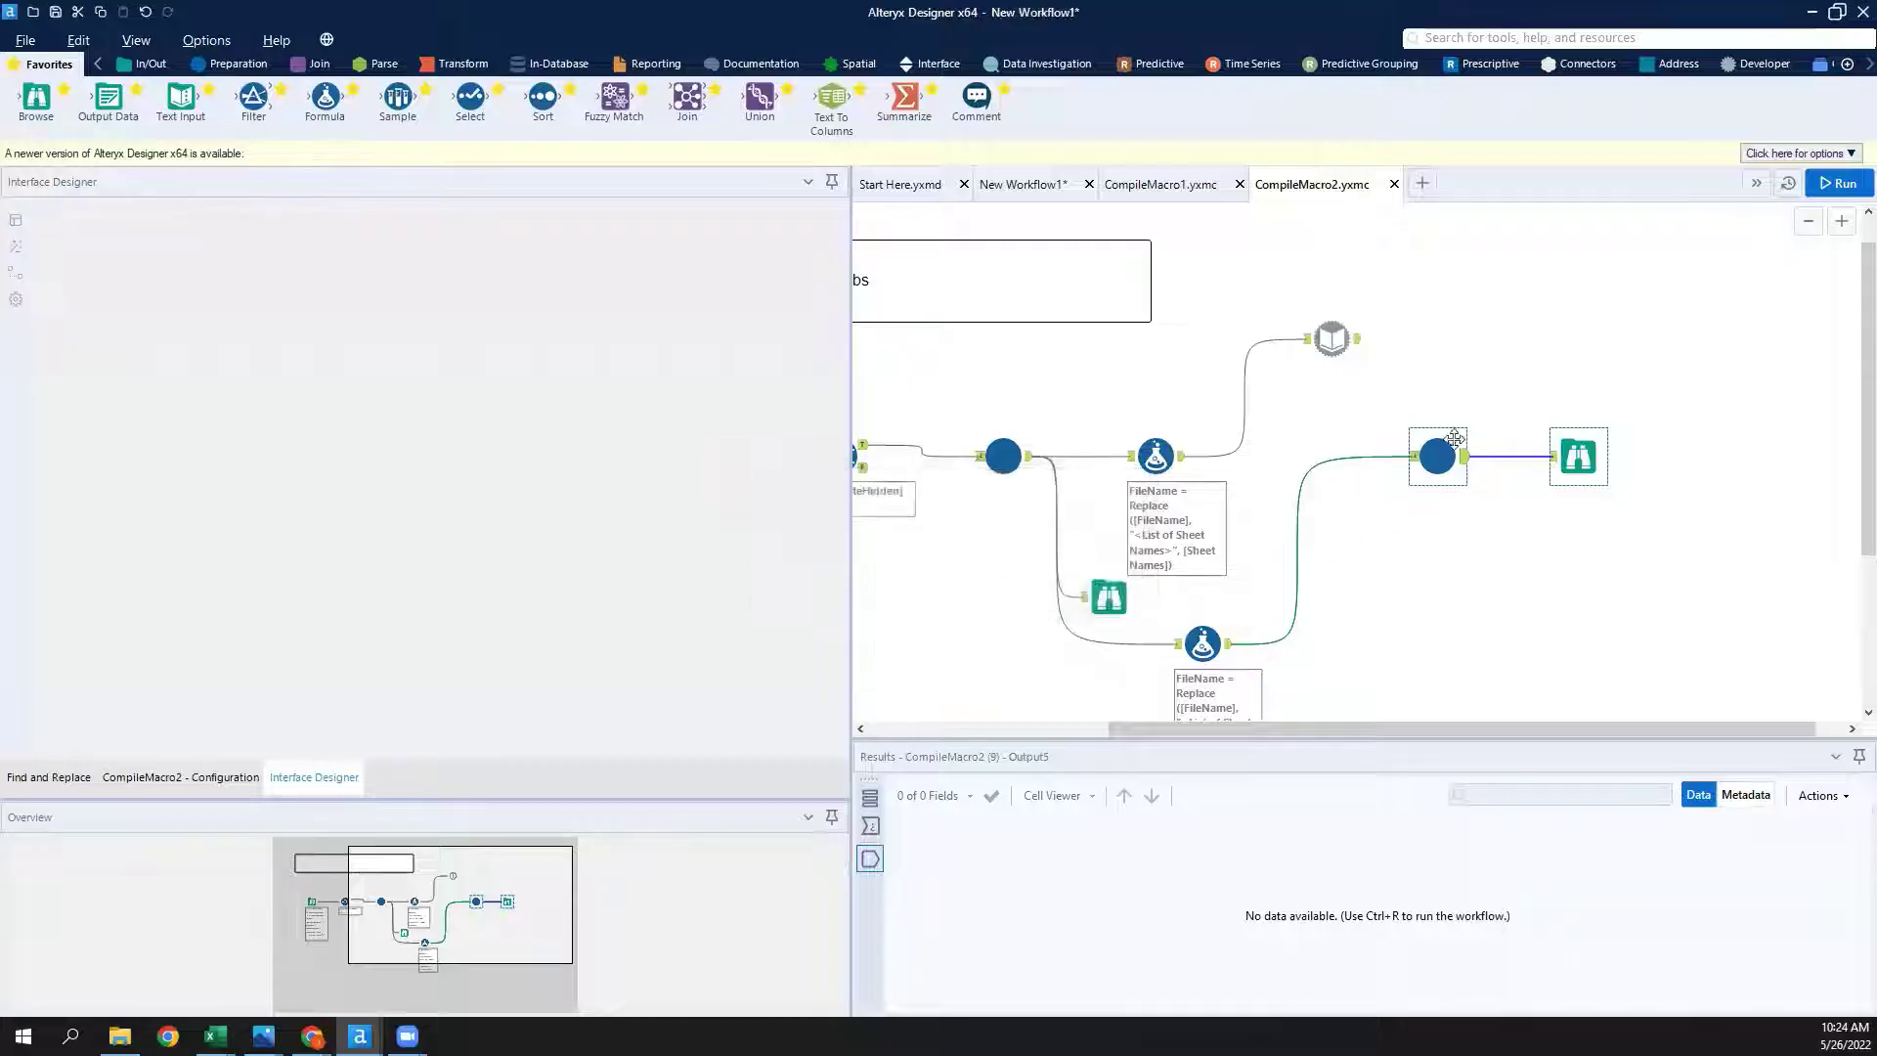
pyautogui.hotkey('ctrl', 'r')
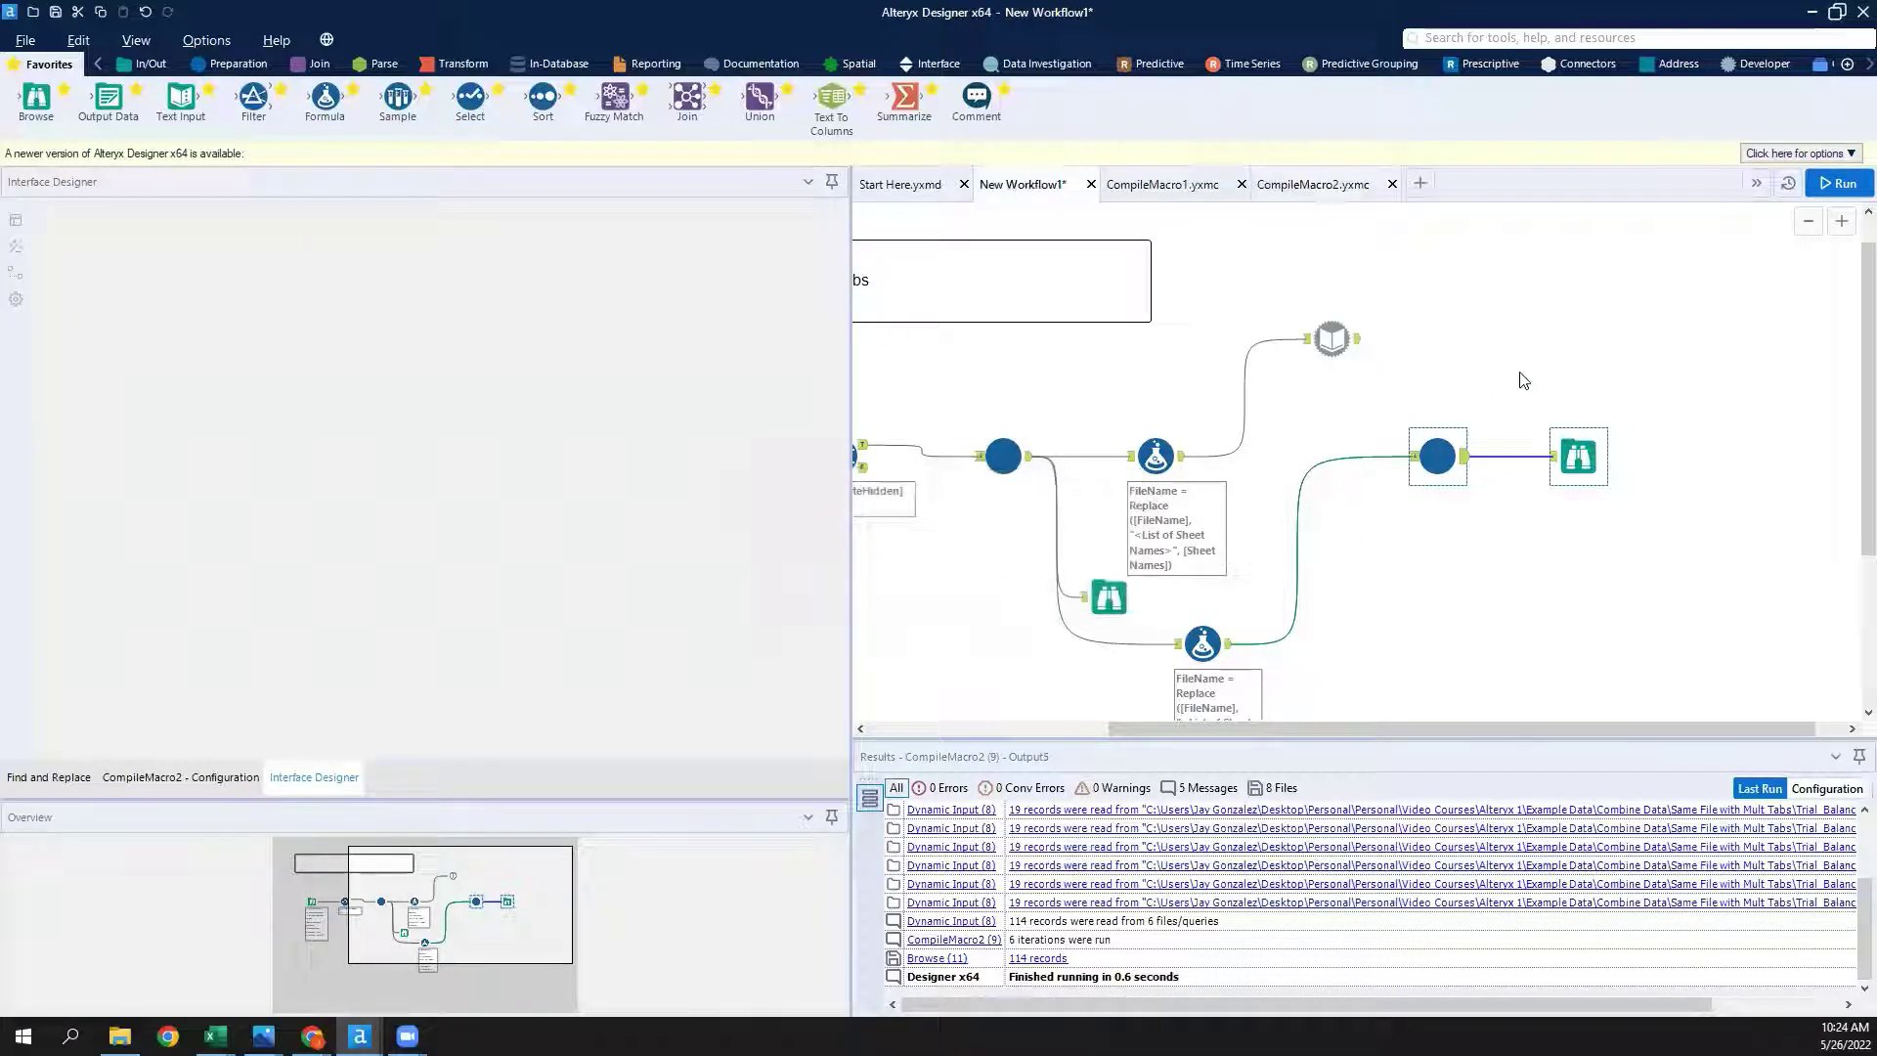
pyautogui.click(1565, 366)
pyautogui.click(1835, 185)
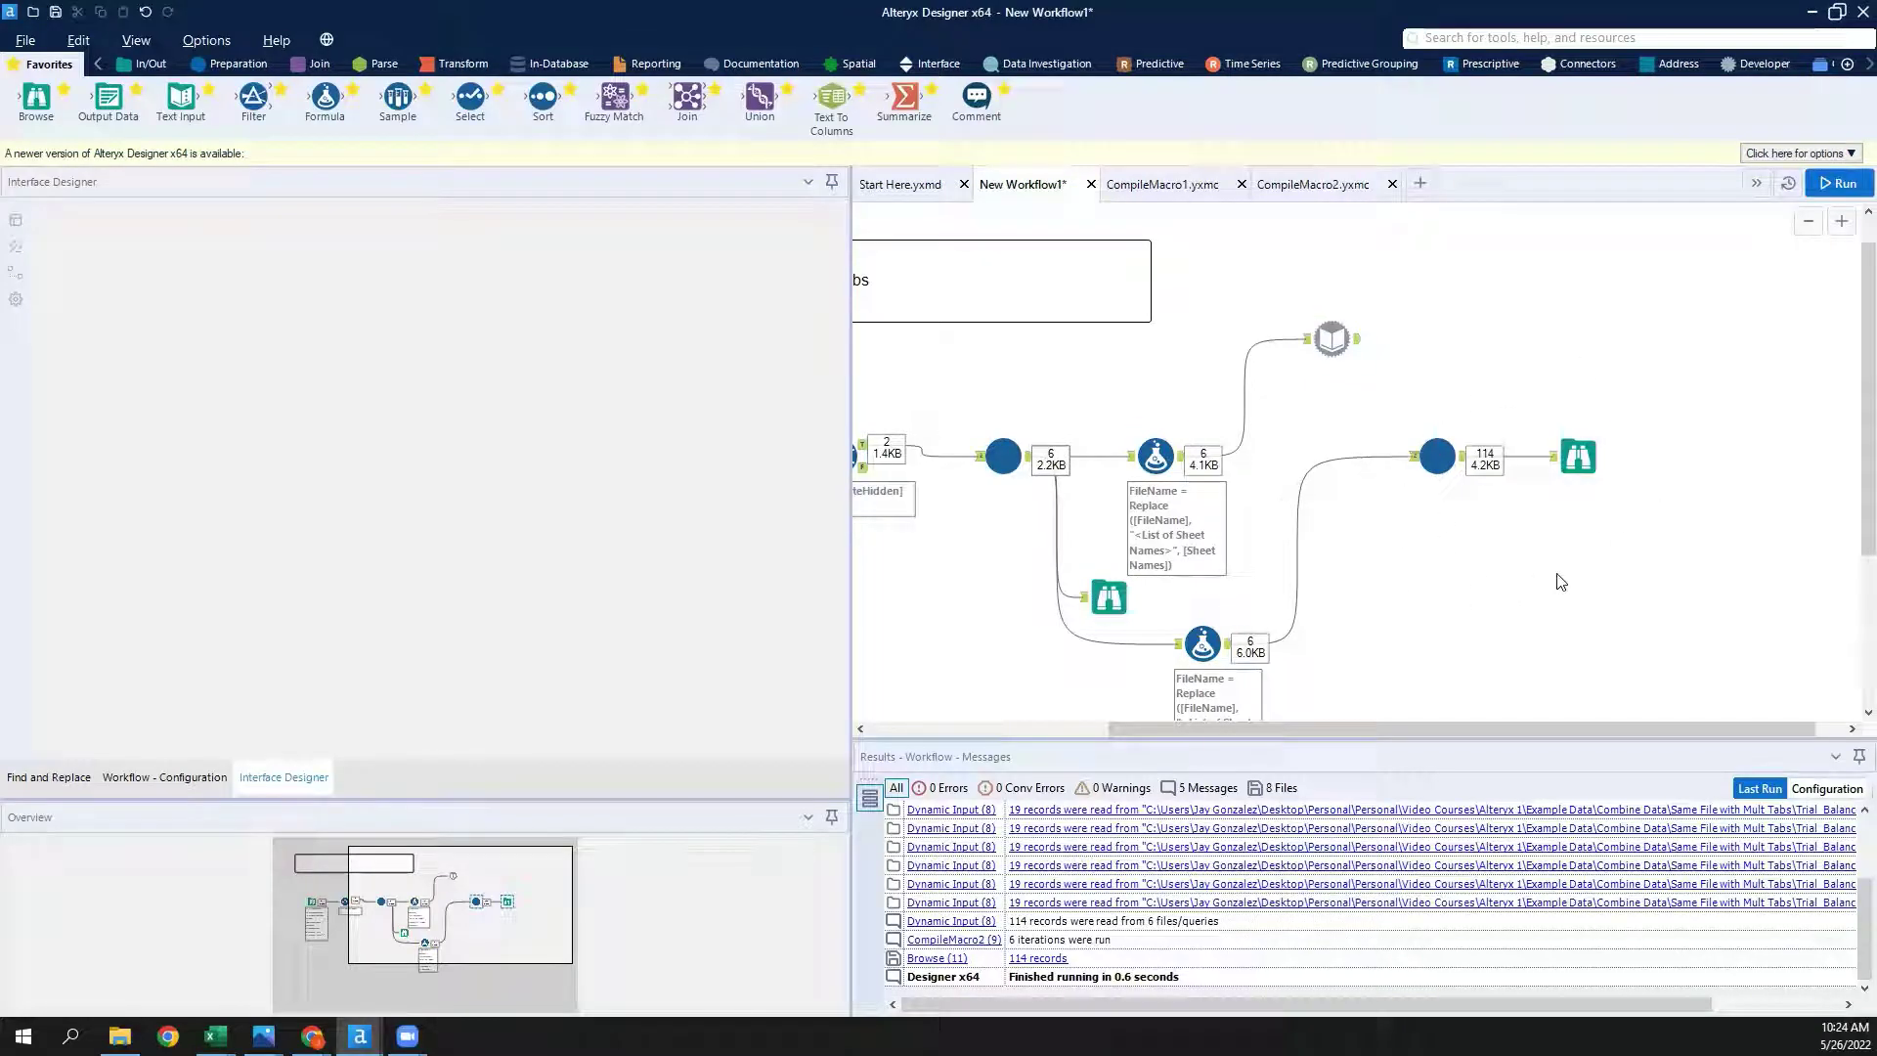
pyautogui.click(1584, 458)
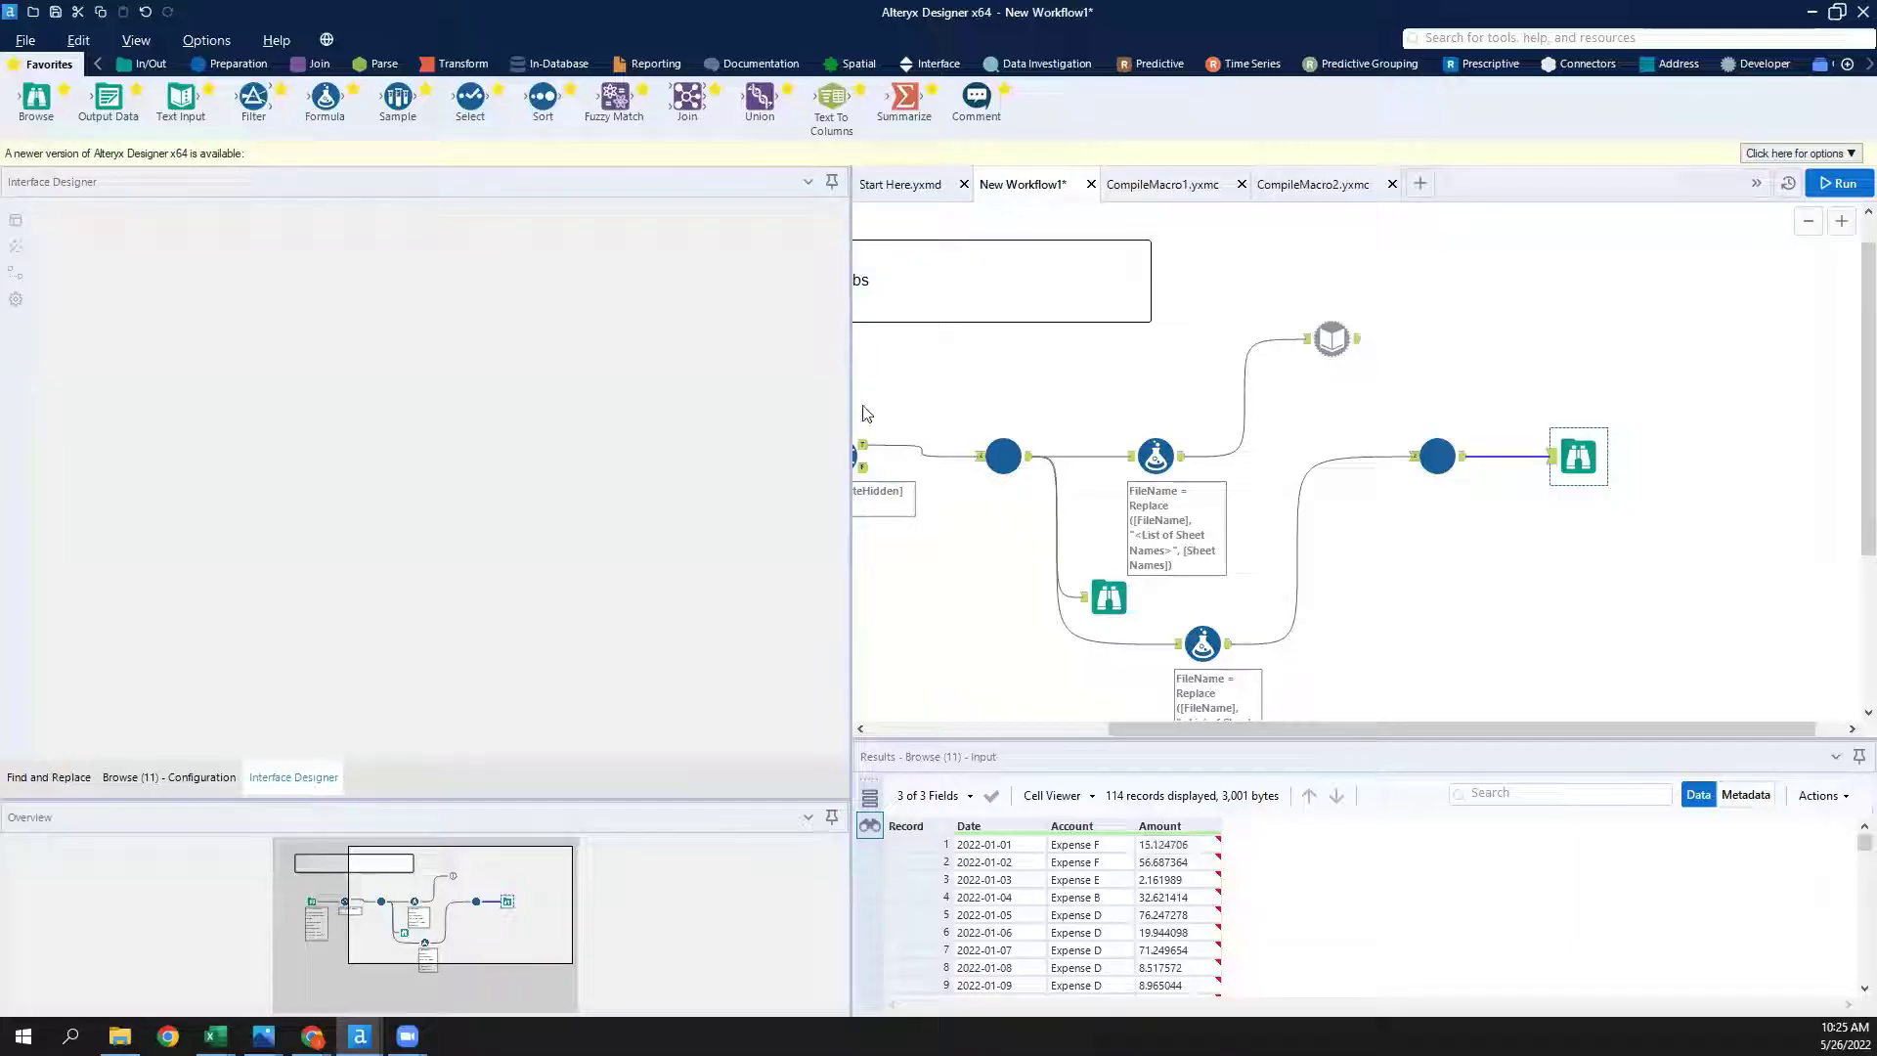
# Widen the canvas area and rearrange the layout, moving the final Browse tool farther from CompileMacro2 and nudging the second Formula tool.
pyautogui.moveTo(560, 394); pyautogui.dragTo(436, 406)
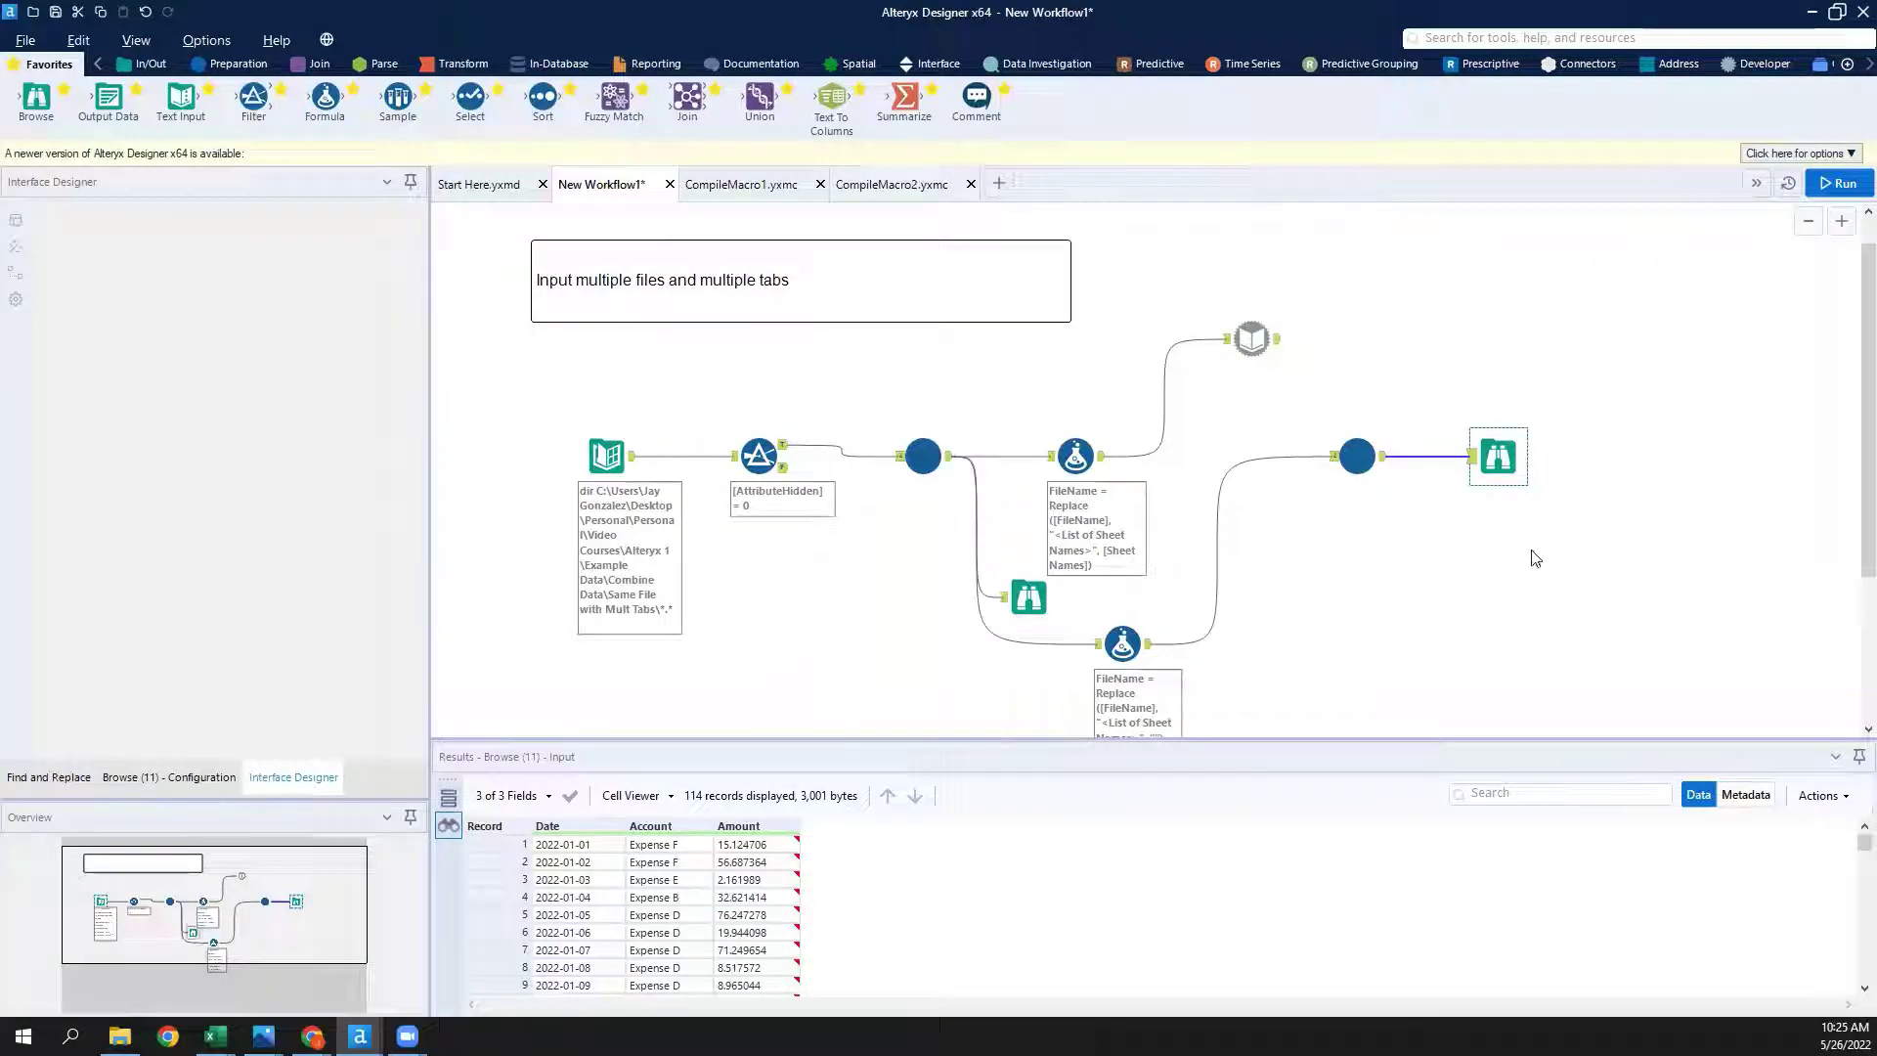
pyautogui.moveTo(1479, 474); pyautogui.dragTo(1668, 474)
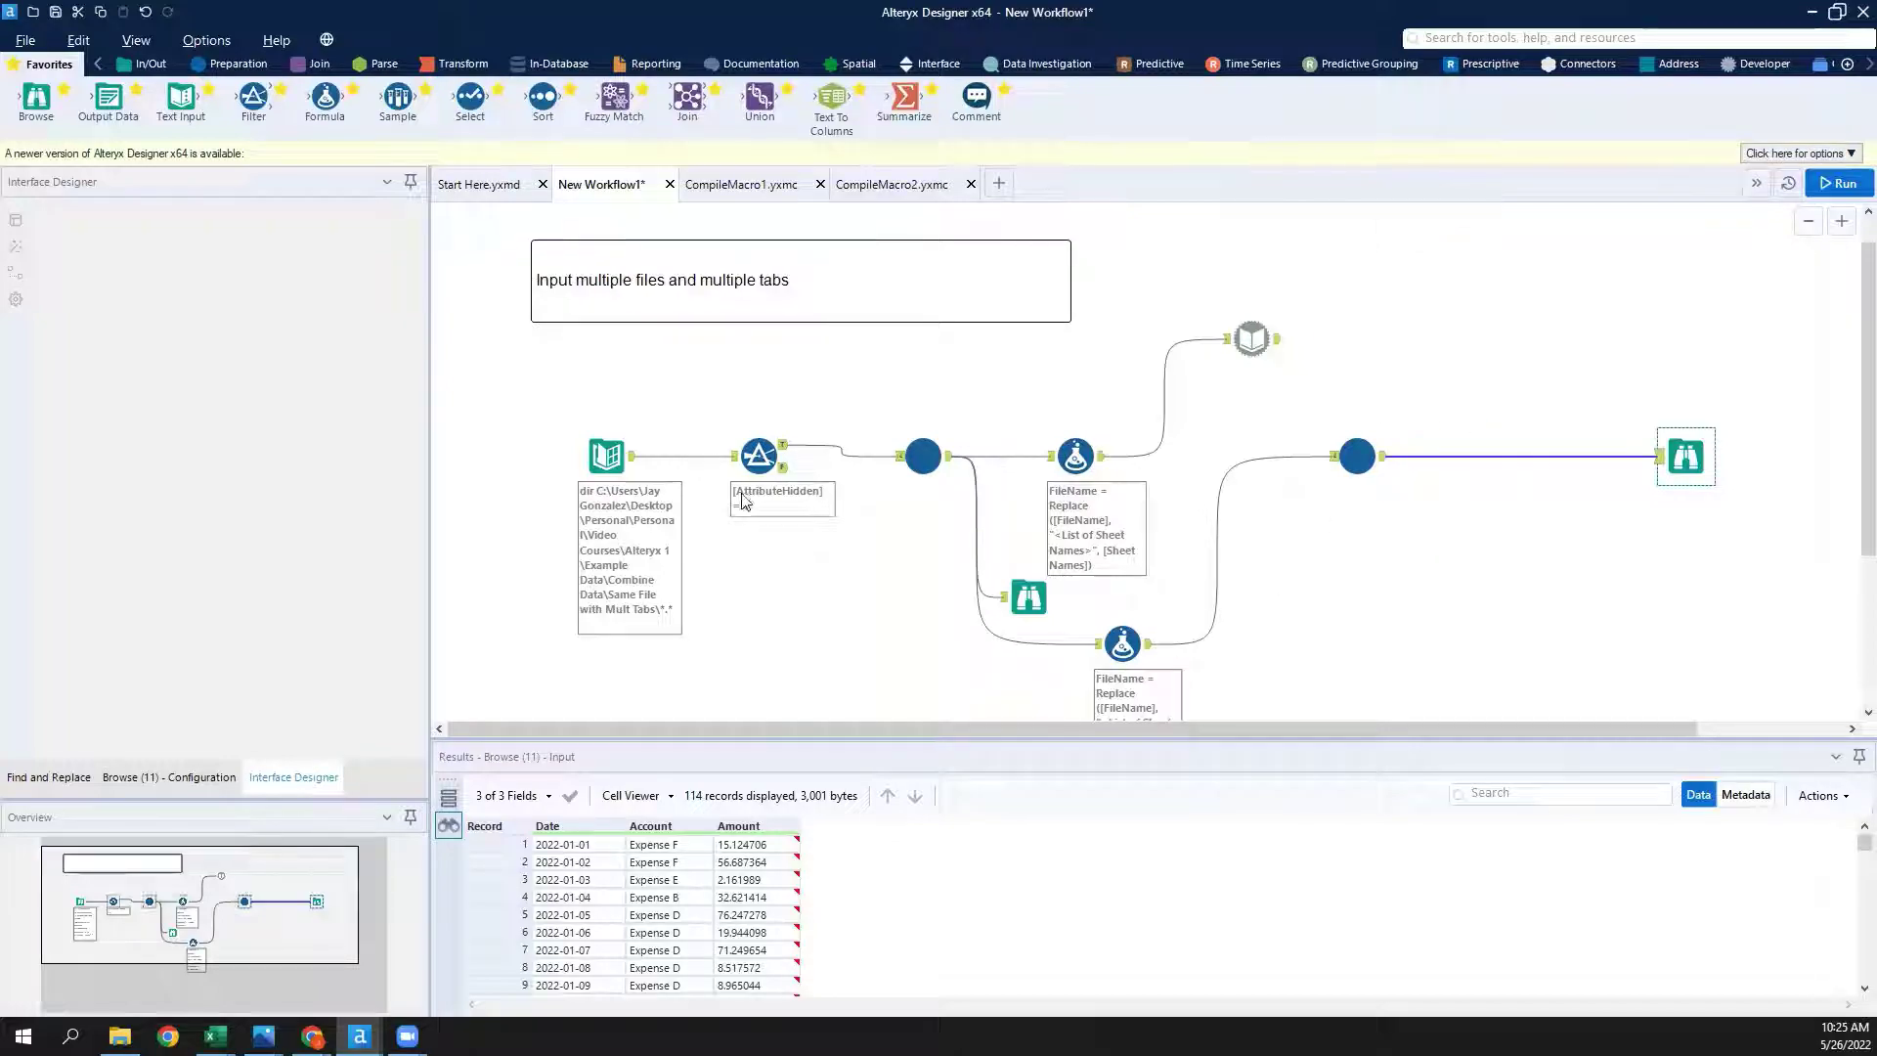
pyautogui.moveTo(1121, 637); pyautogui.dragTo(1109, 639)
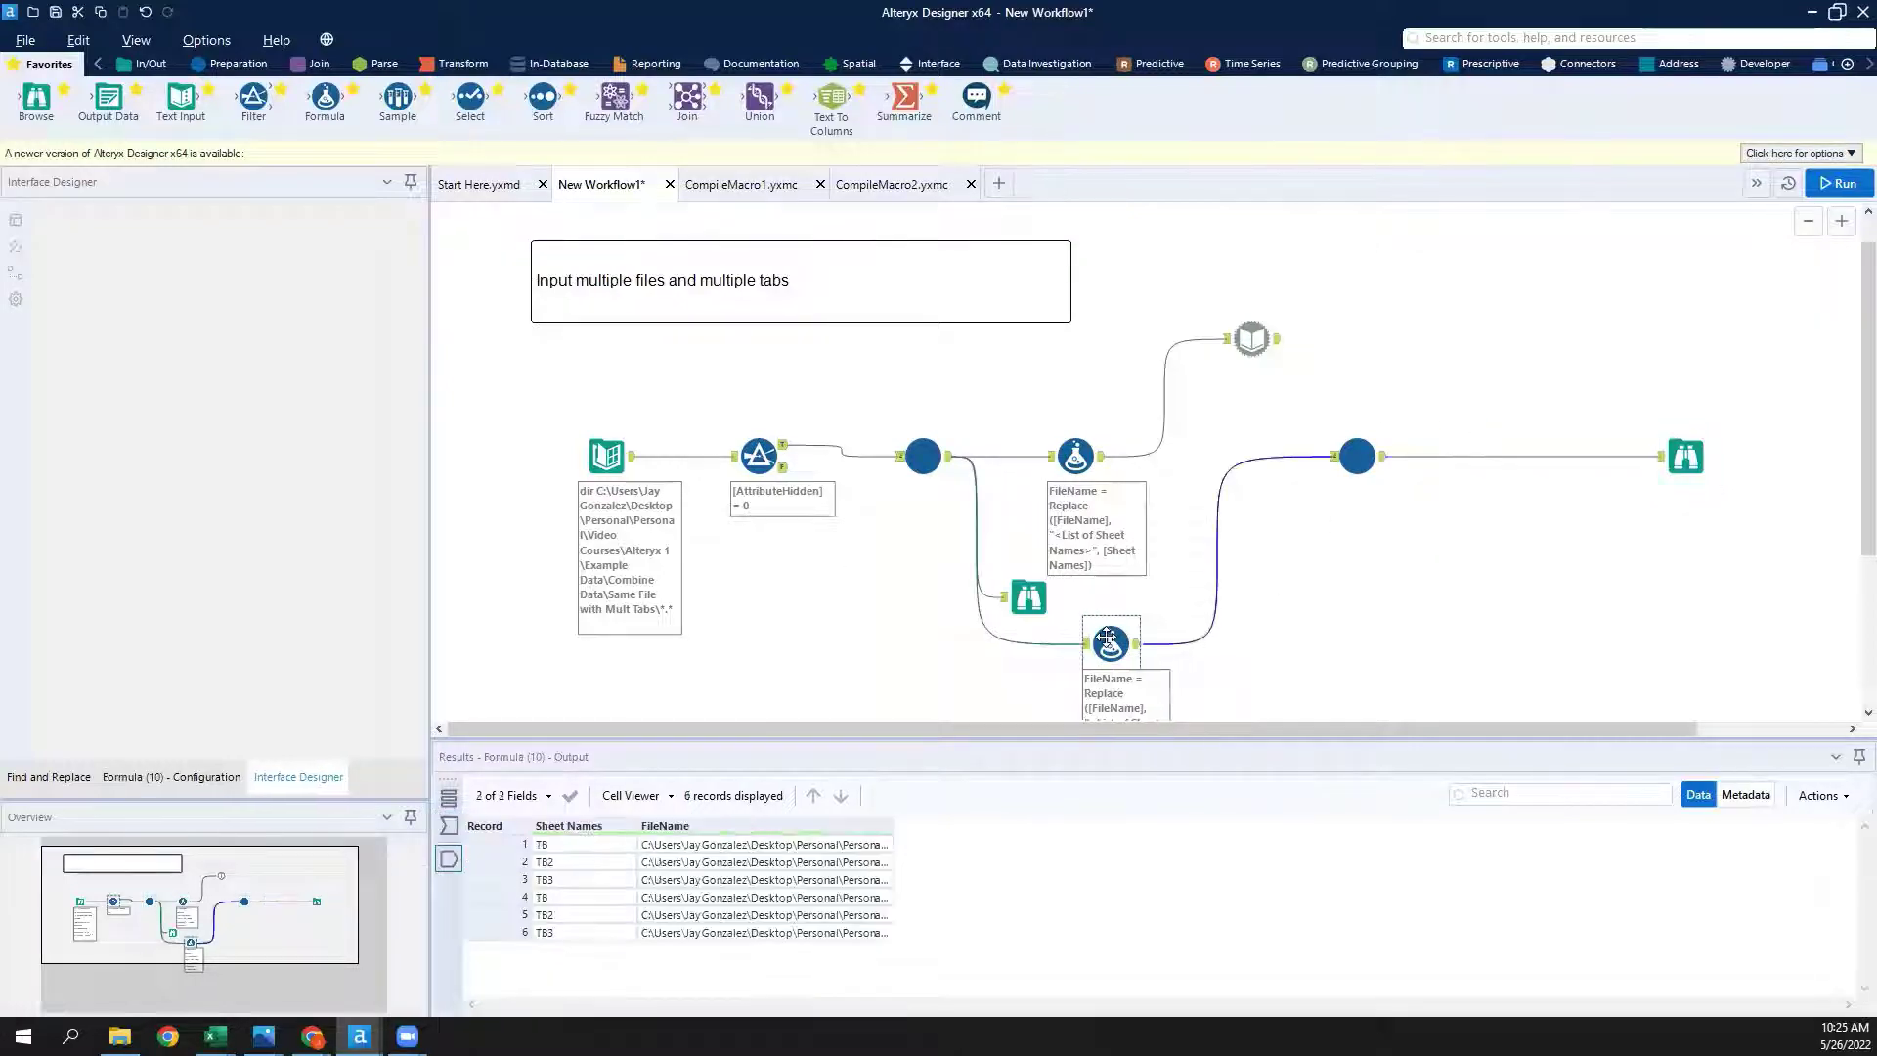